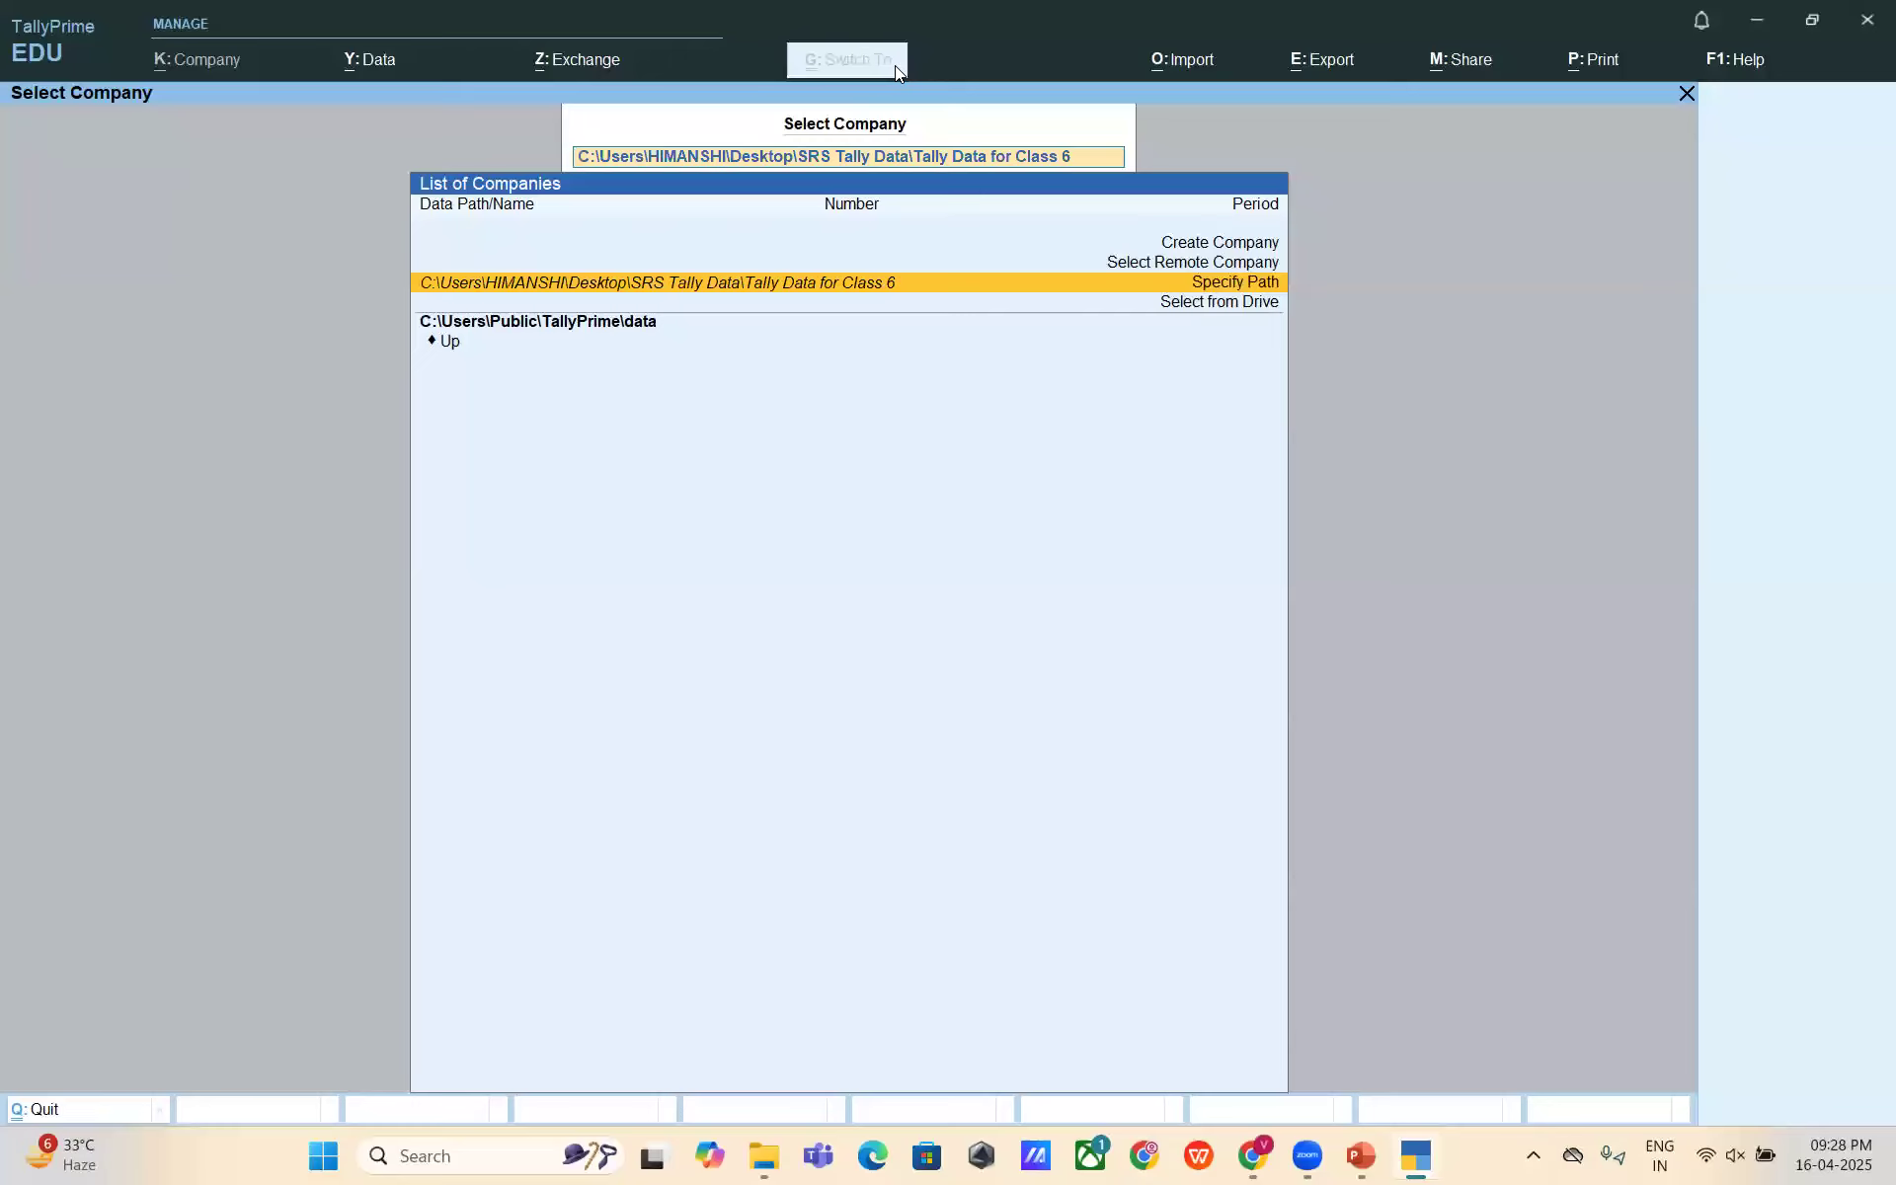
# - Load the companies stored in the Tally Data for Class 6 folder
pyautogui.press('Return')
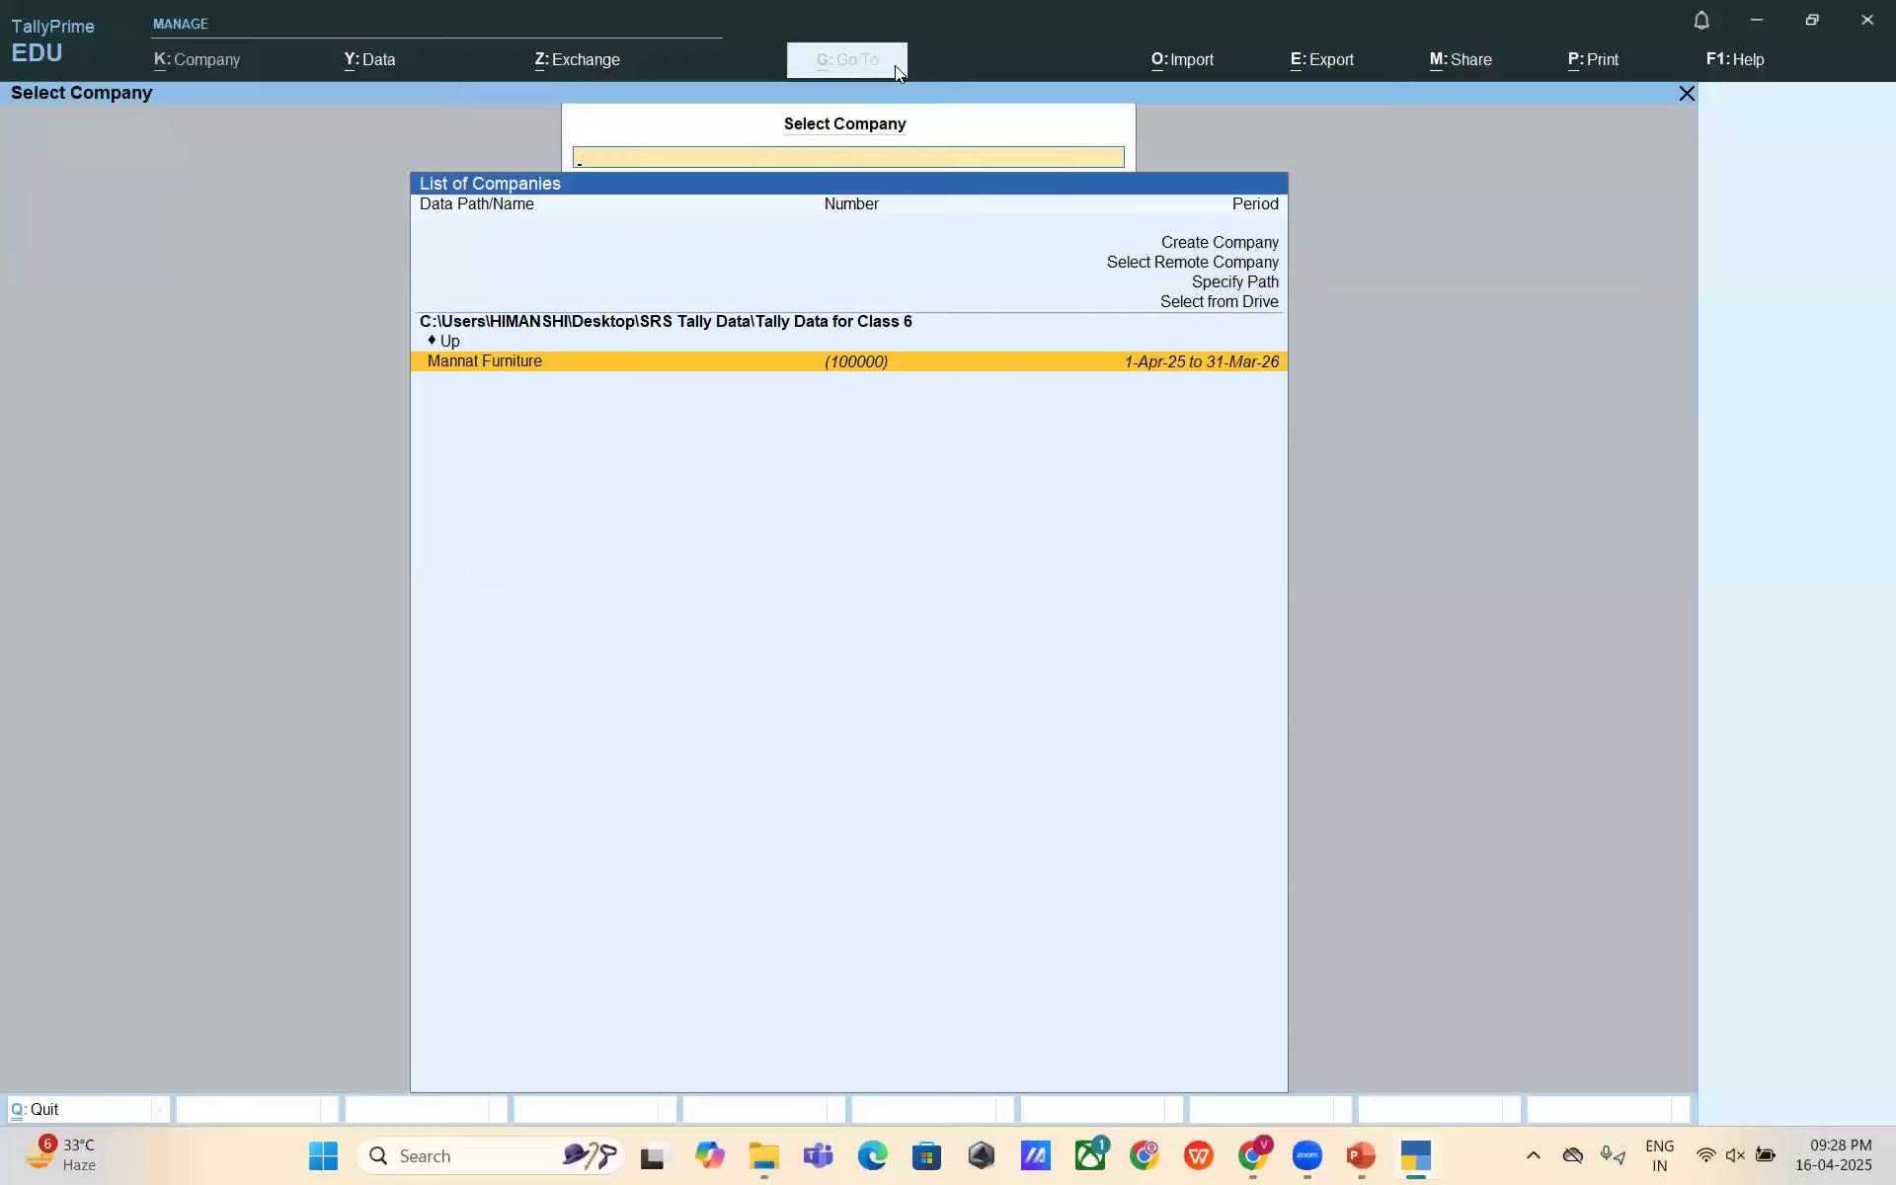
# - Open the Mannat Furniture company from the Class 6 data folder
pyautogui.press('Return')
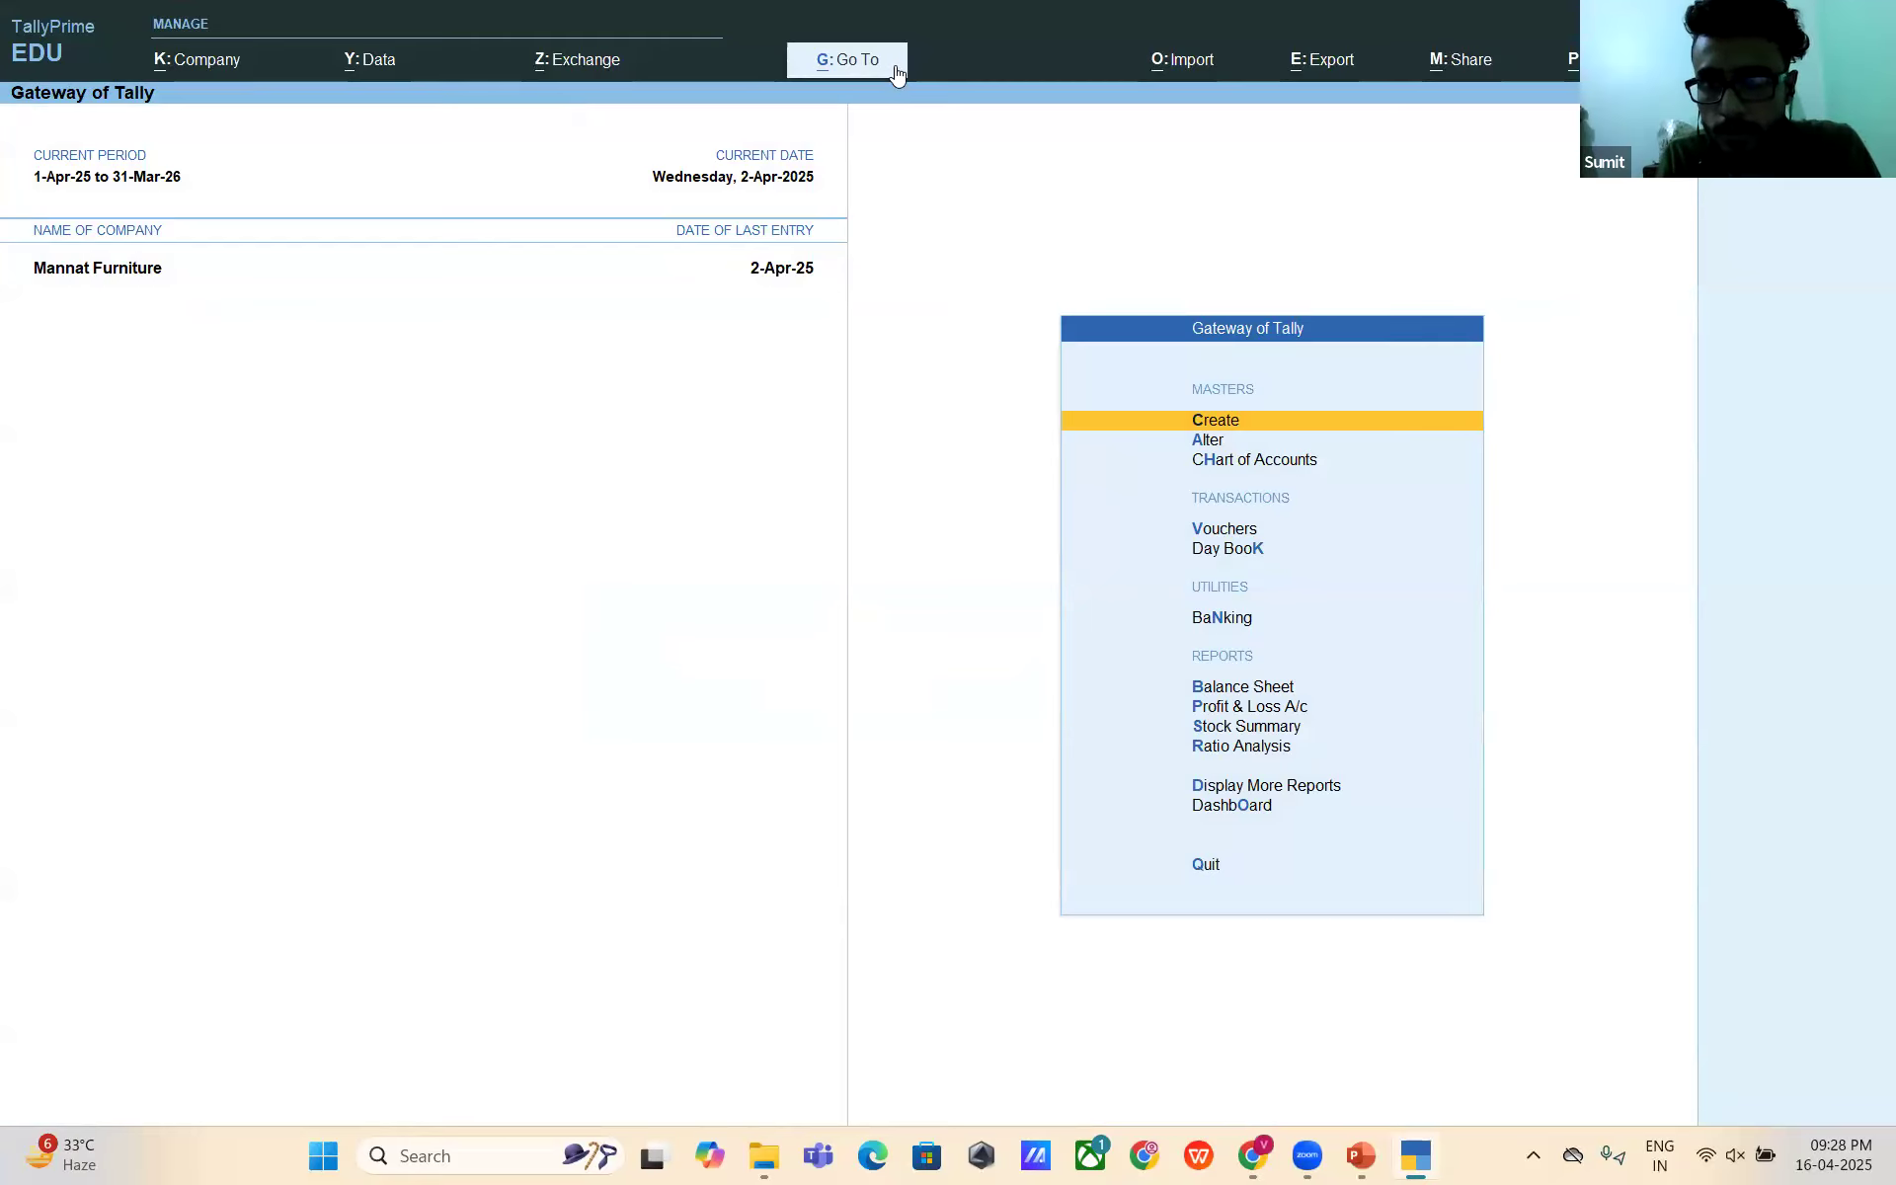
# - Browse Mannat Furniture's List of Ledgers from Cash down to Wages Payable, then close it
pyautogui.press('d')
pyautogui.press('a')
pyautogui.press('l')
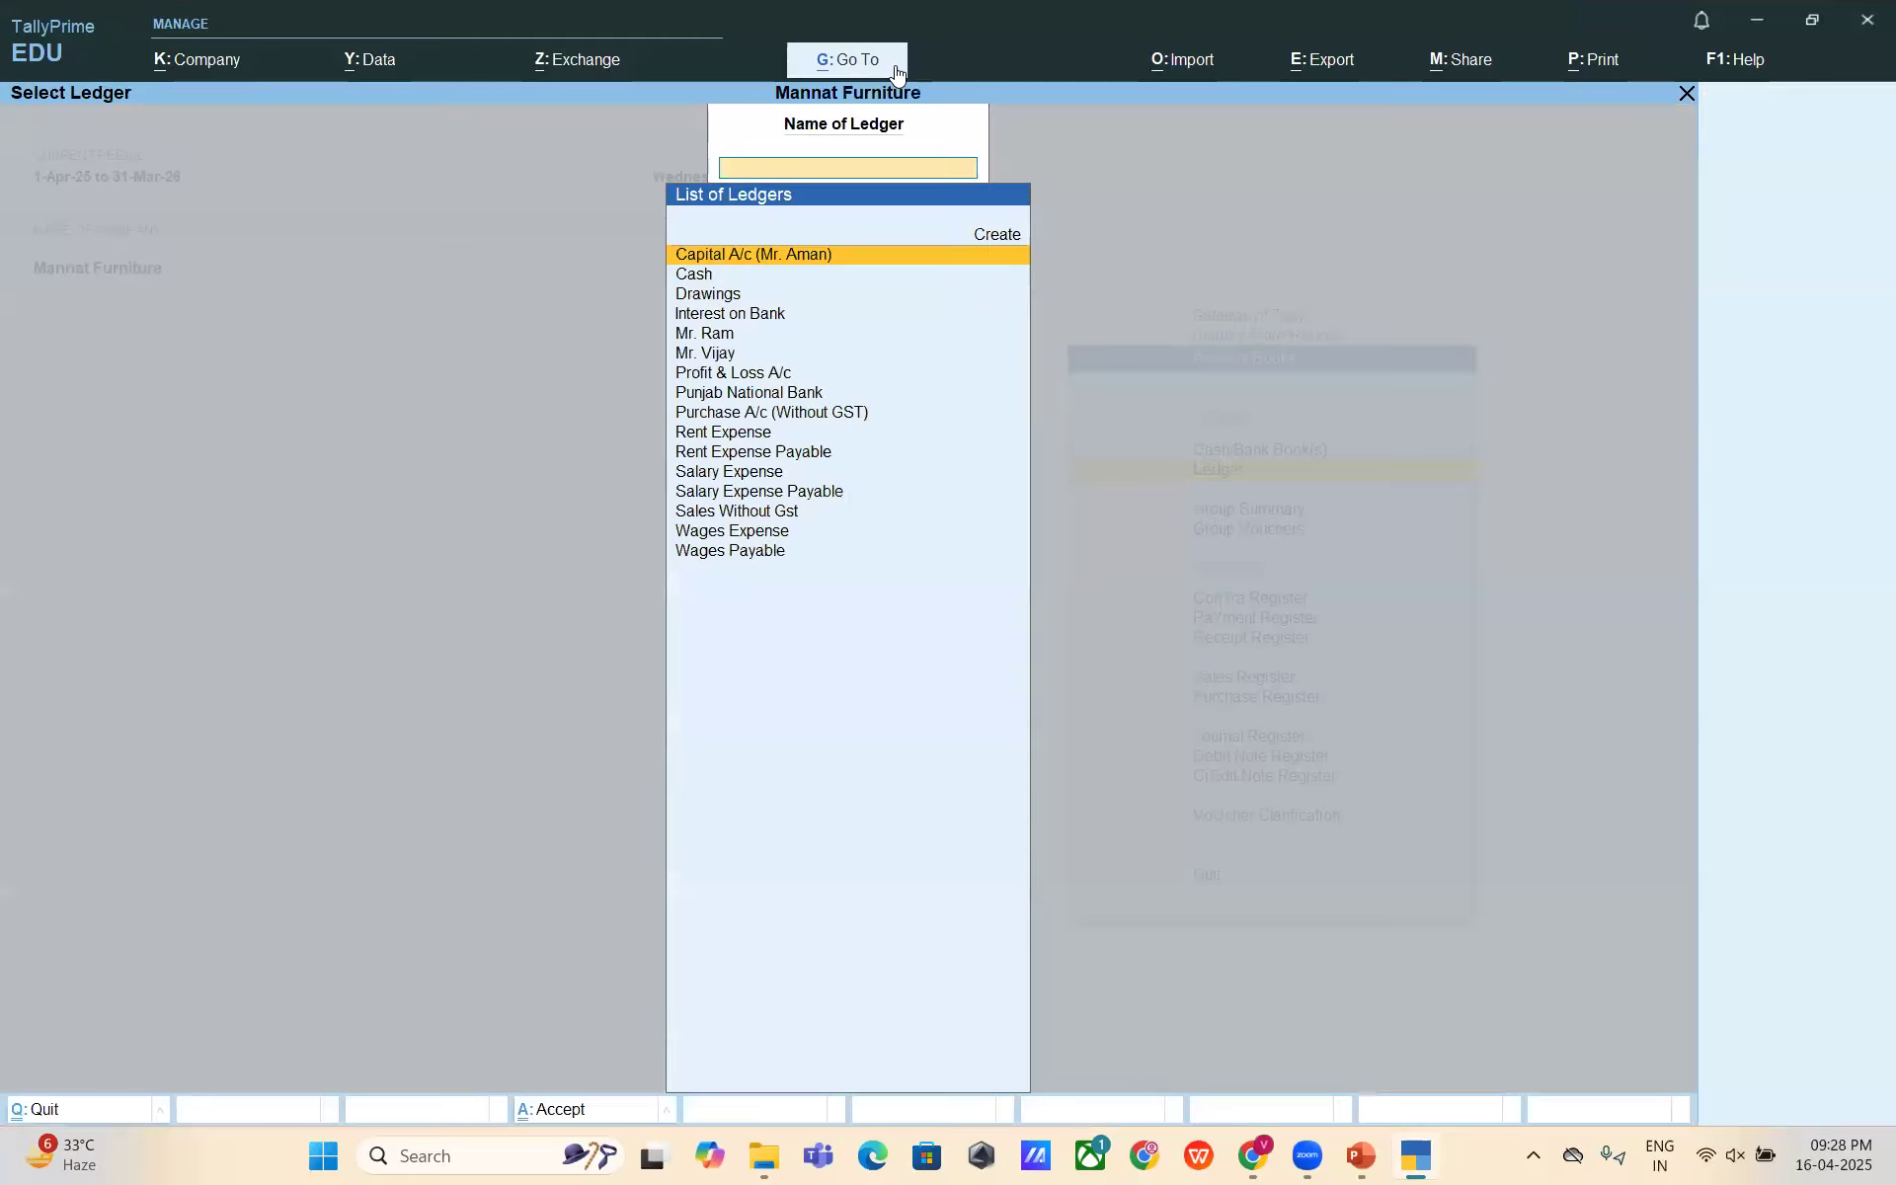
pyautogui.press('Down')
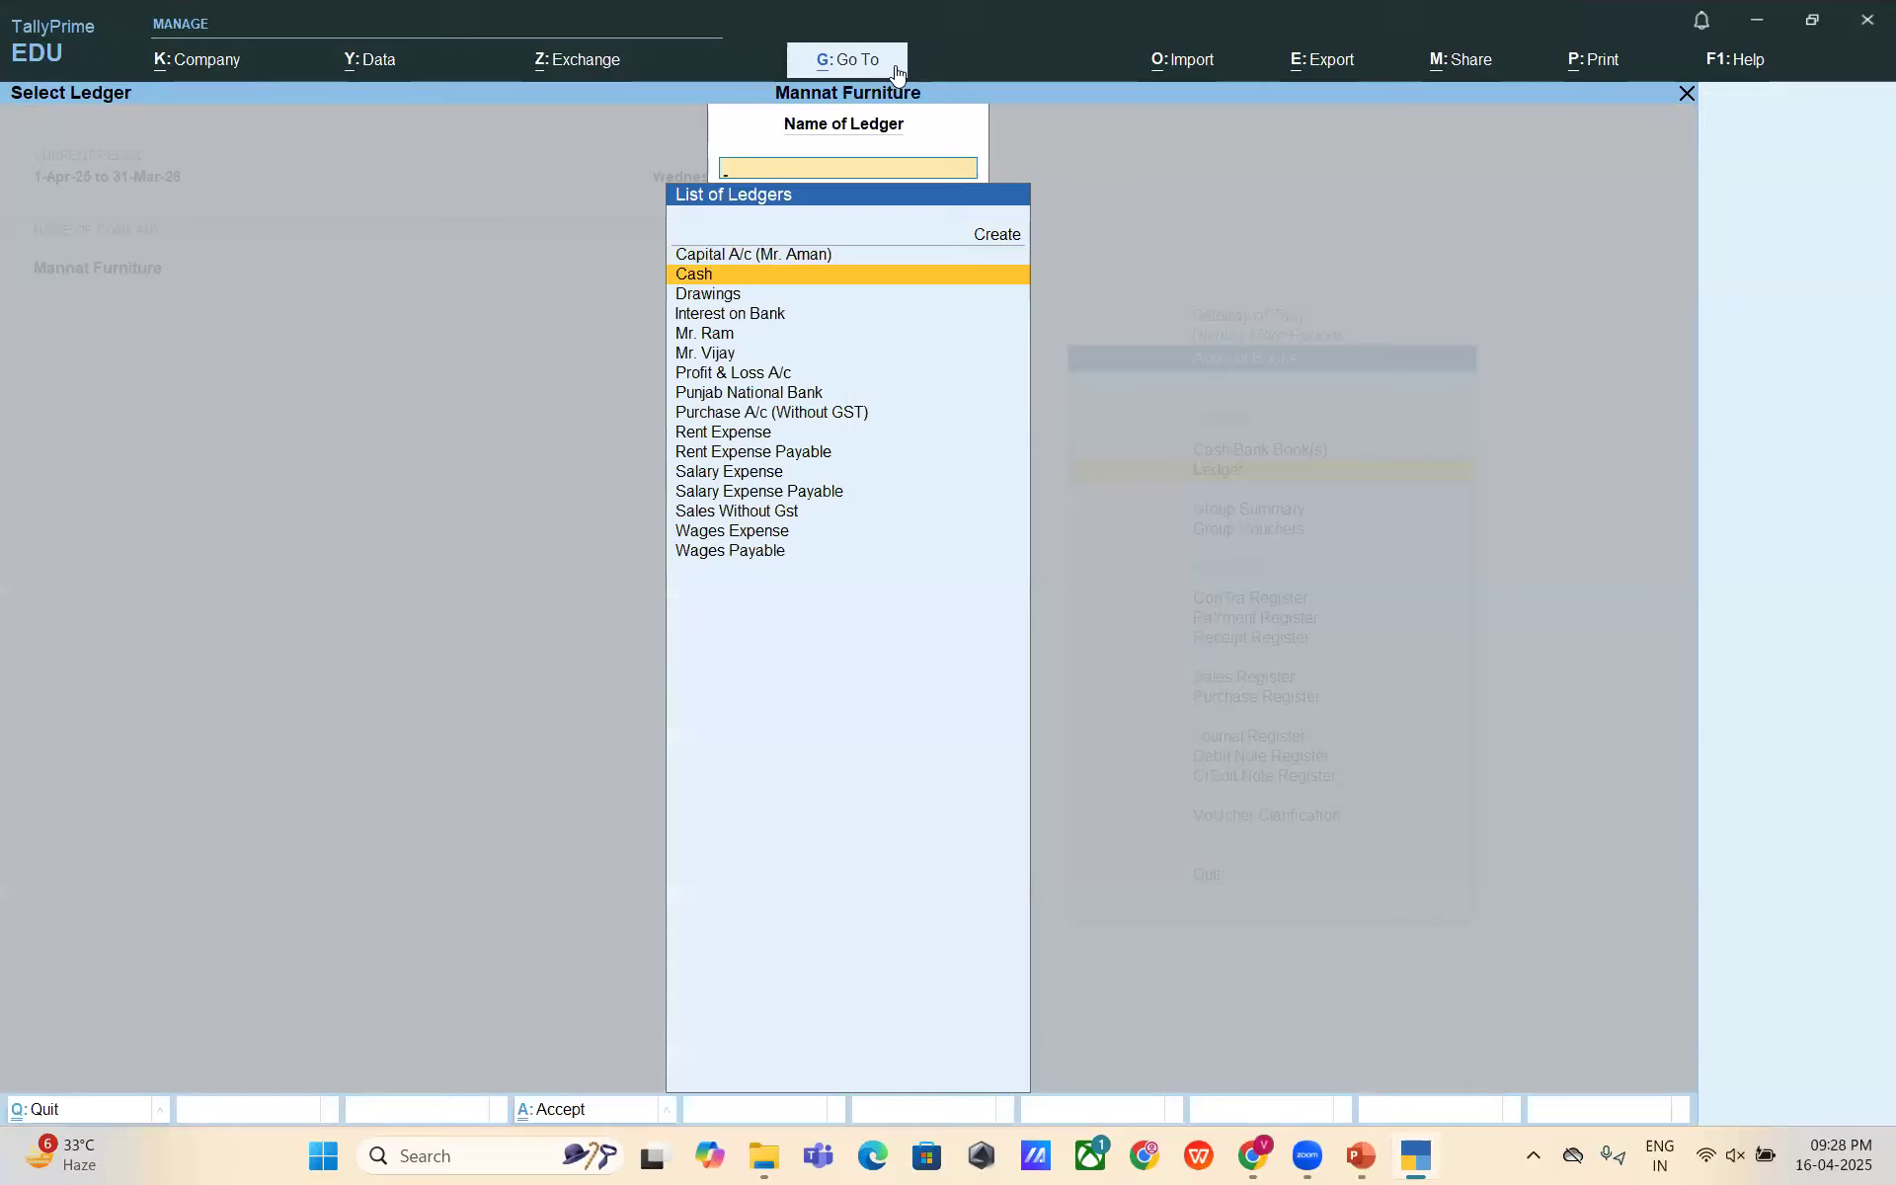
pyautogui.press('Down')
pyautogui.press('Down')
pyautogui.press('Down')
pyautogui.press('Down')
pyautogui.press('Down')
pyautogui.press('Down')
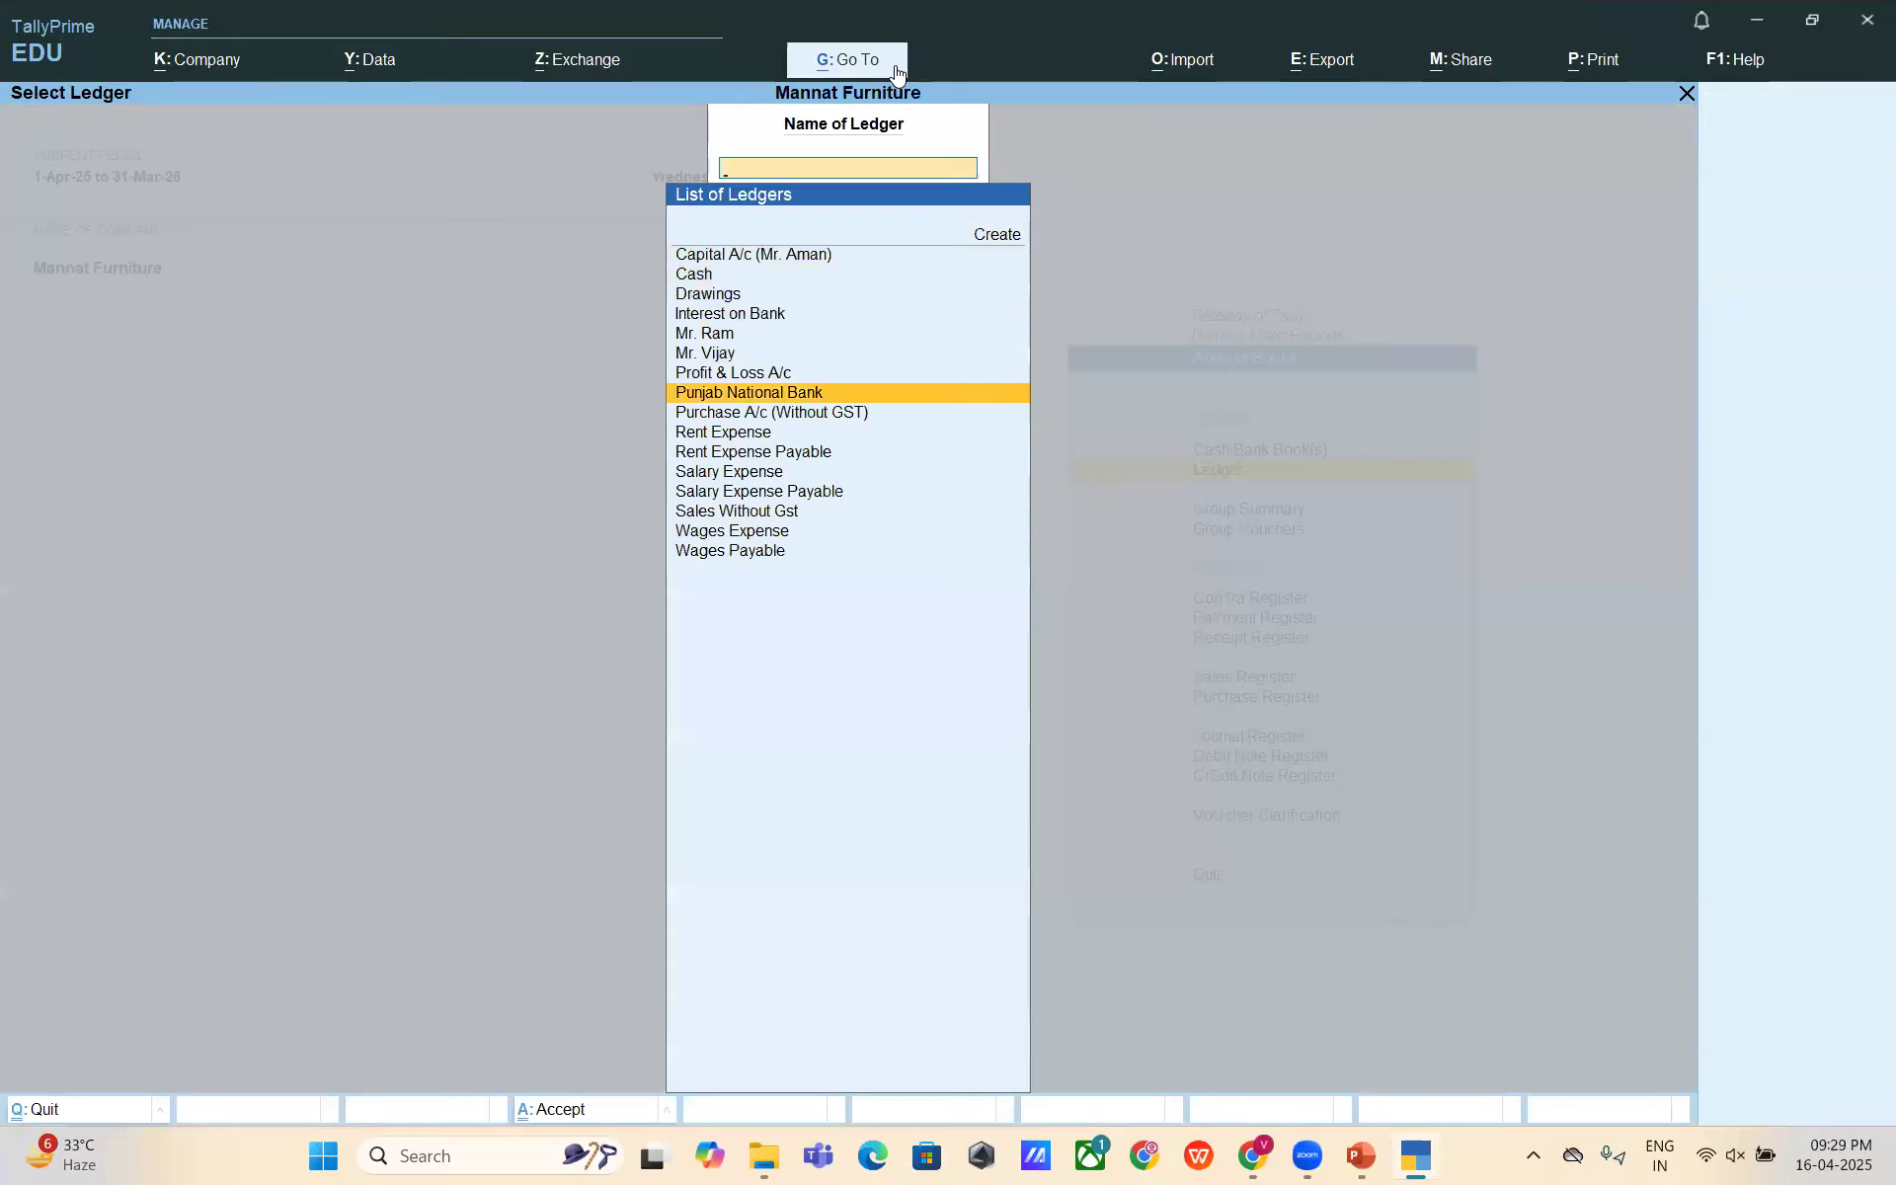
pyautogui.press('Down')
pyautogui.press('Down')
pyautogui.press('Down')
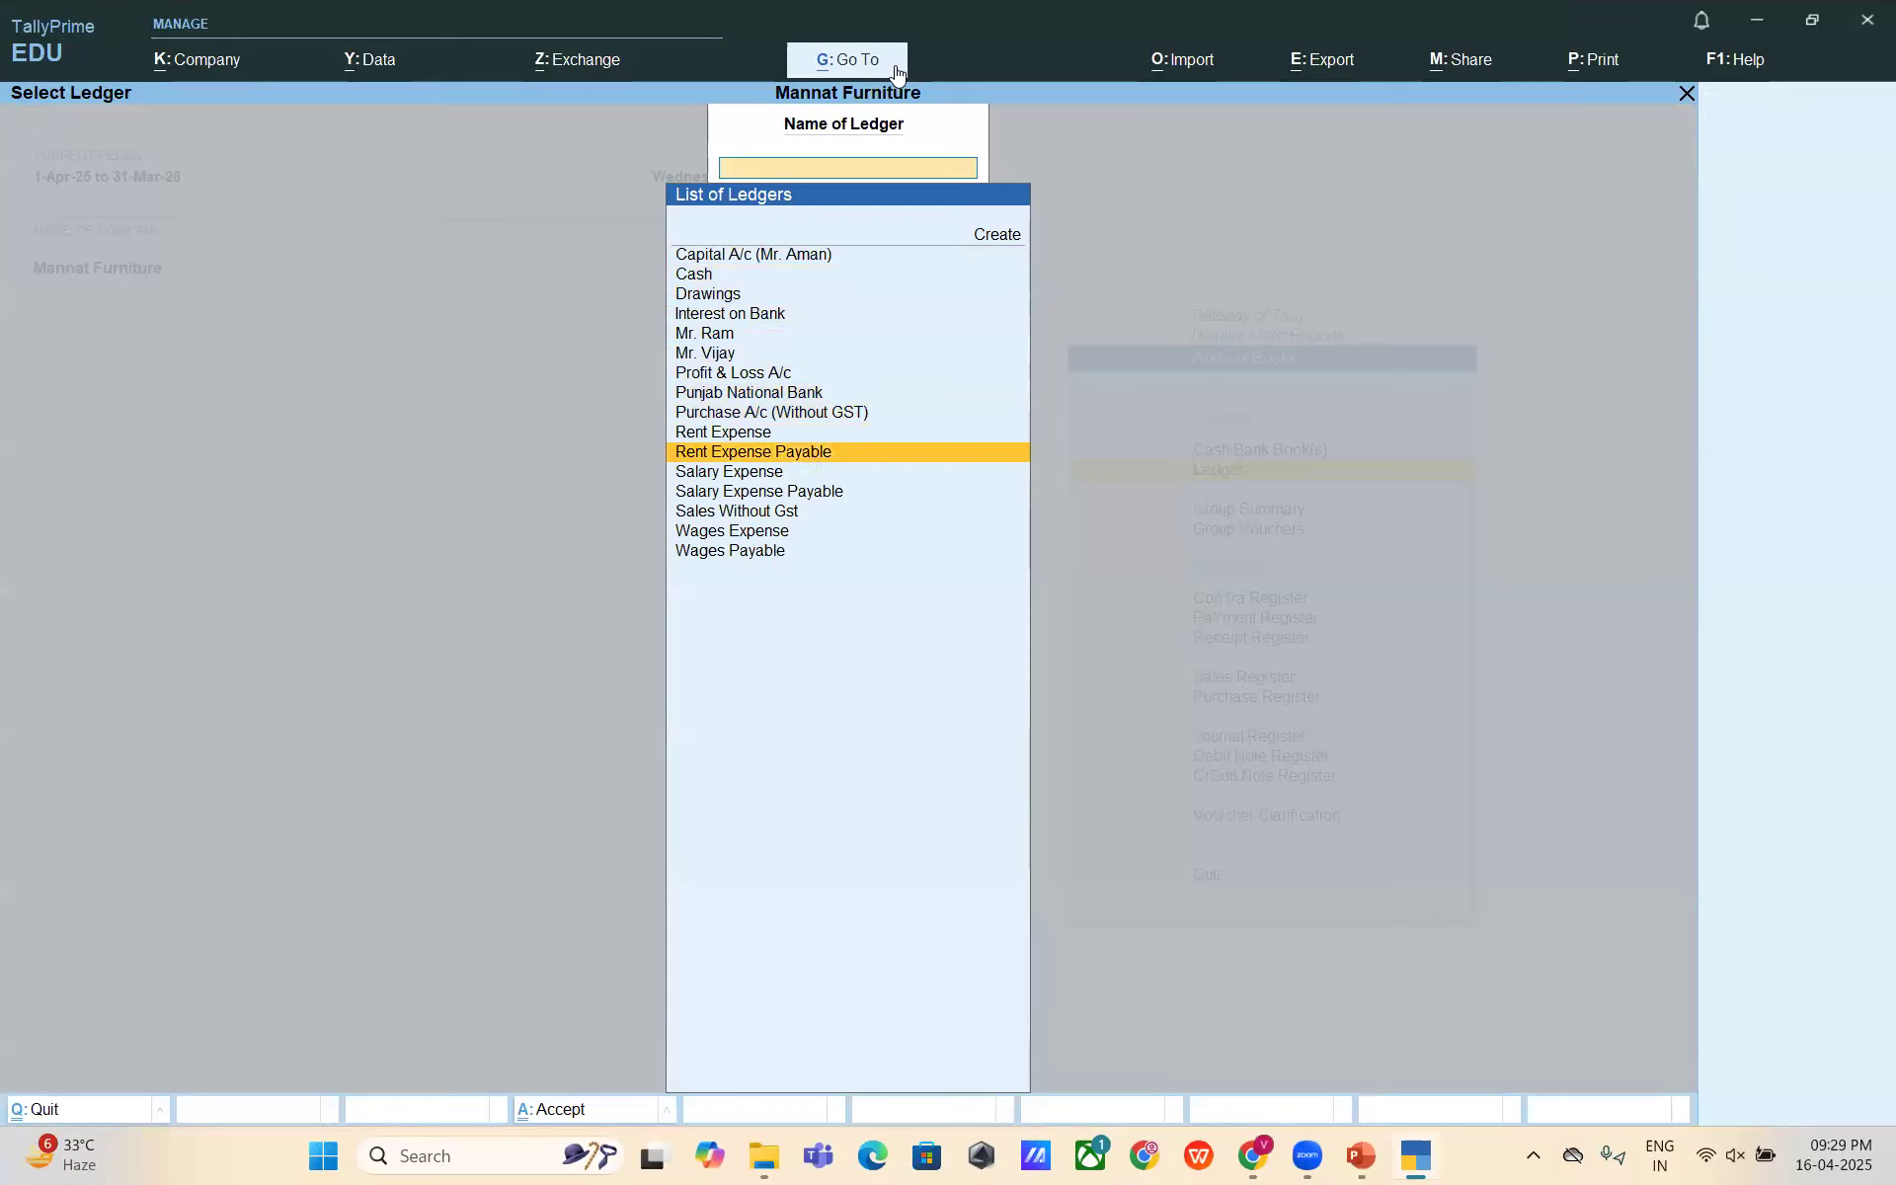
pyautogui.press('Down')
pyautogui.press('Down')
pyautogui.press('Down')
pyautogui.press('Down')
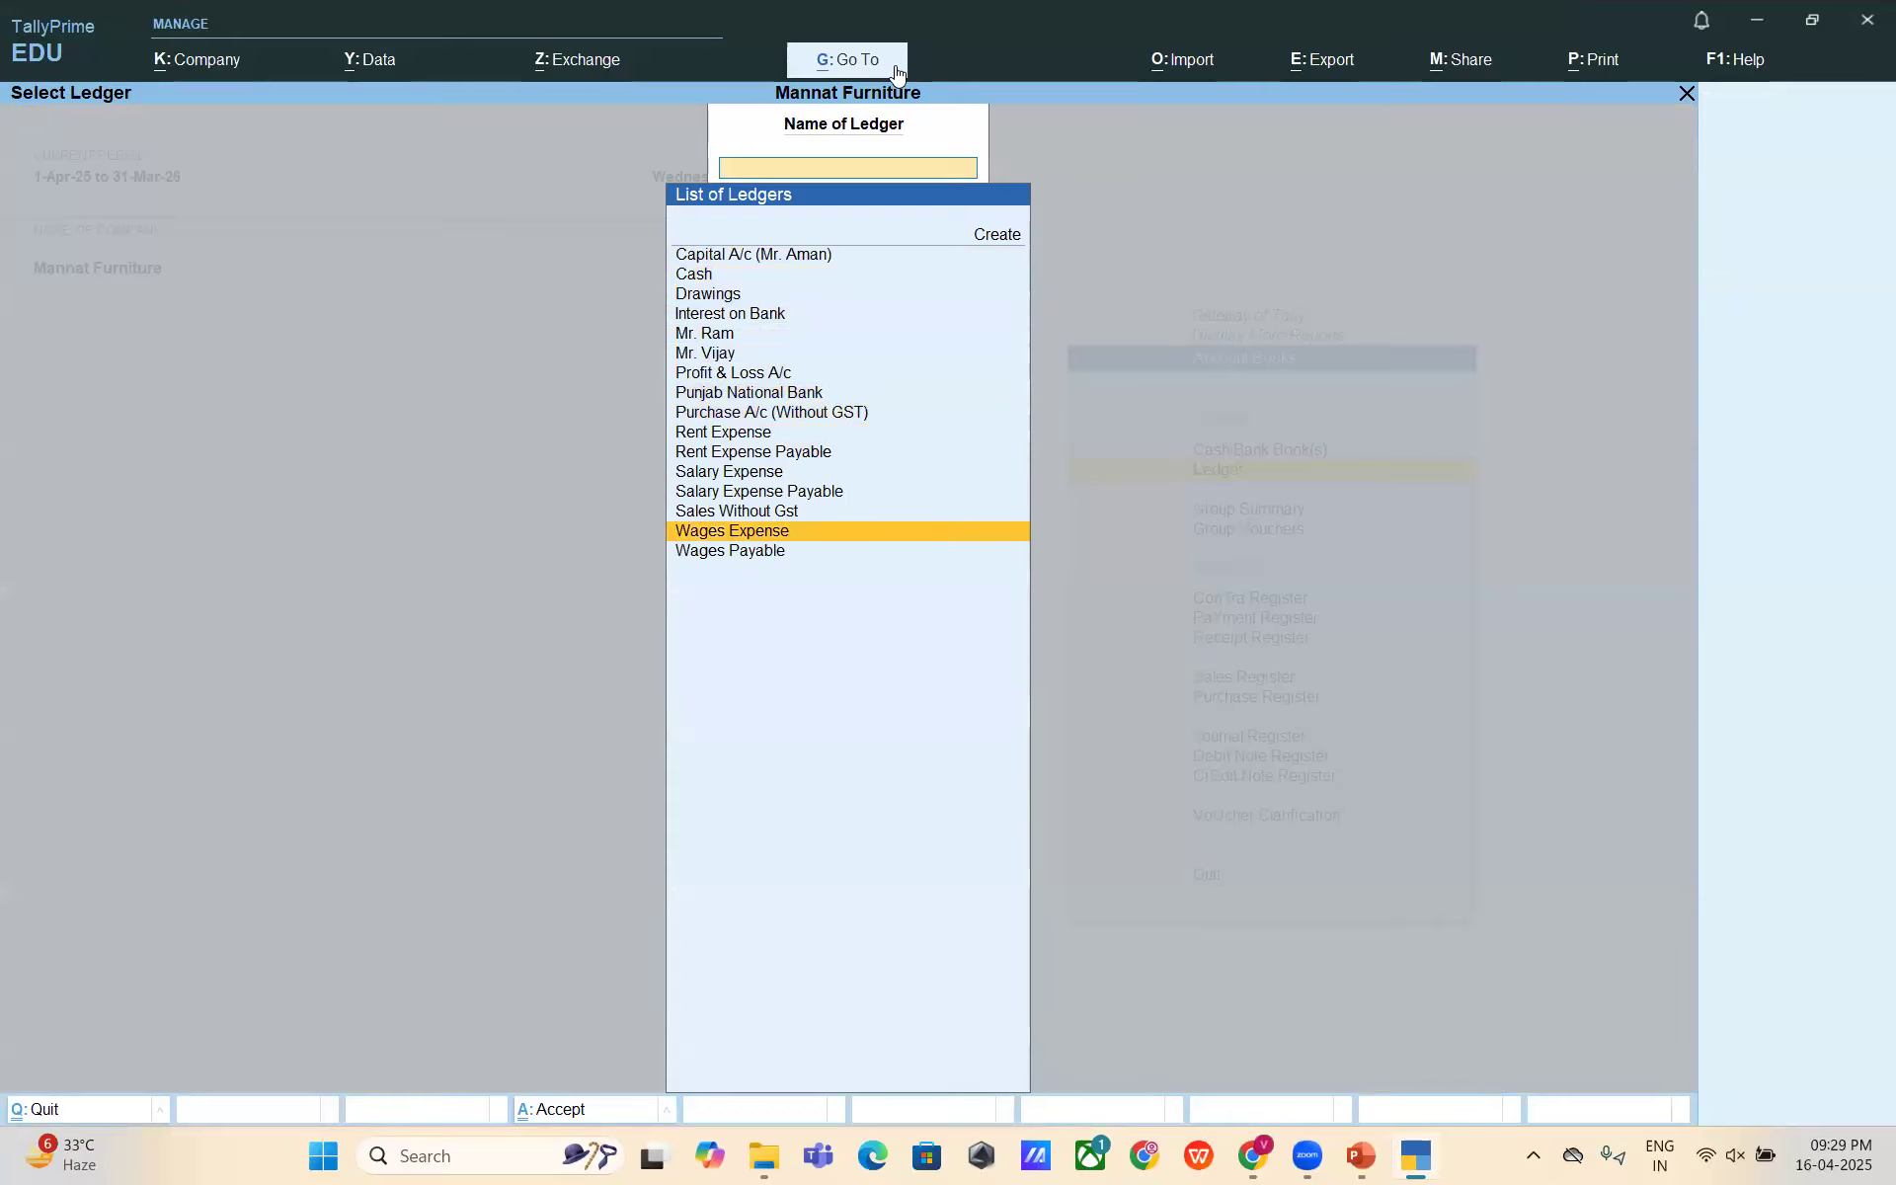
pyautogui.press('Down')
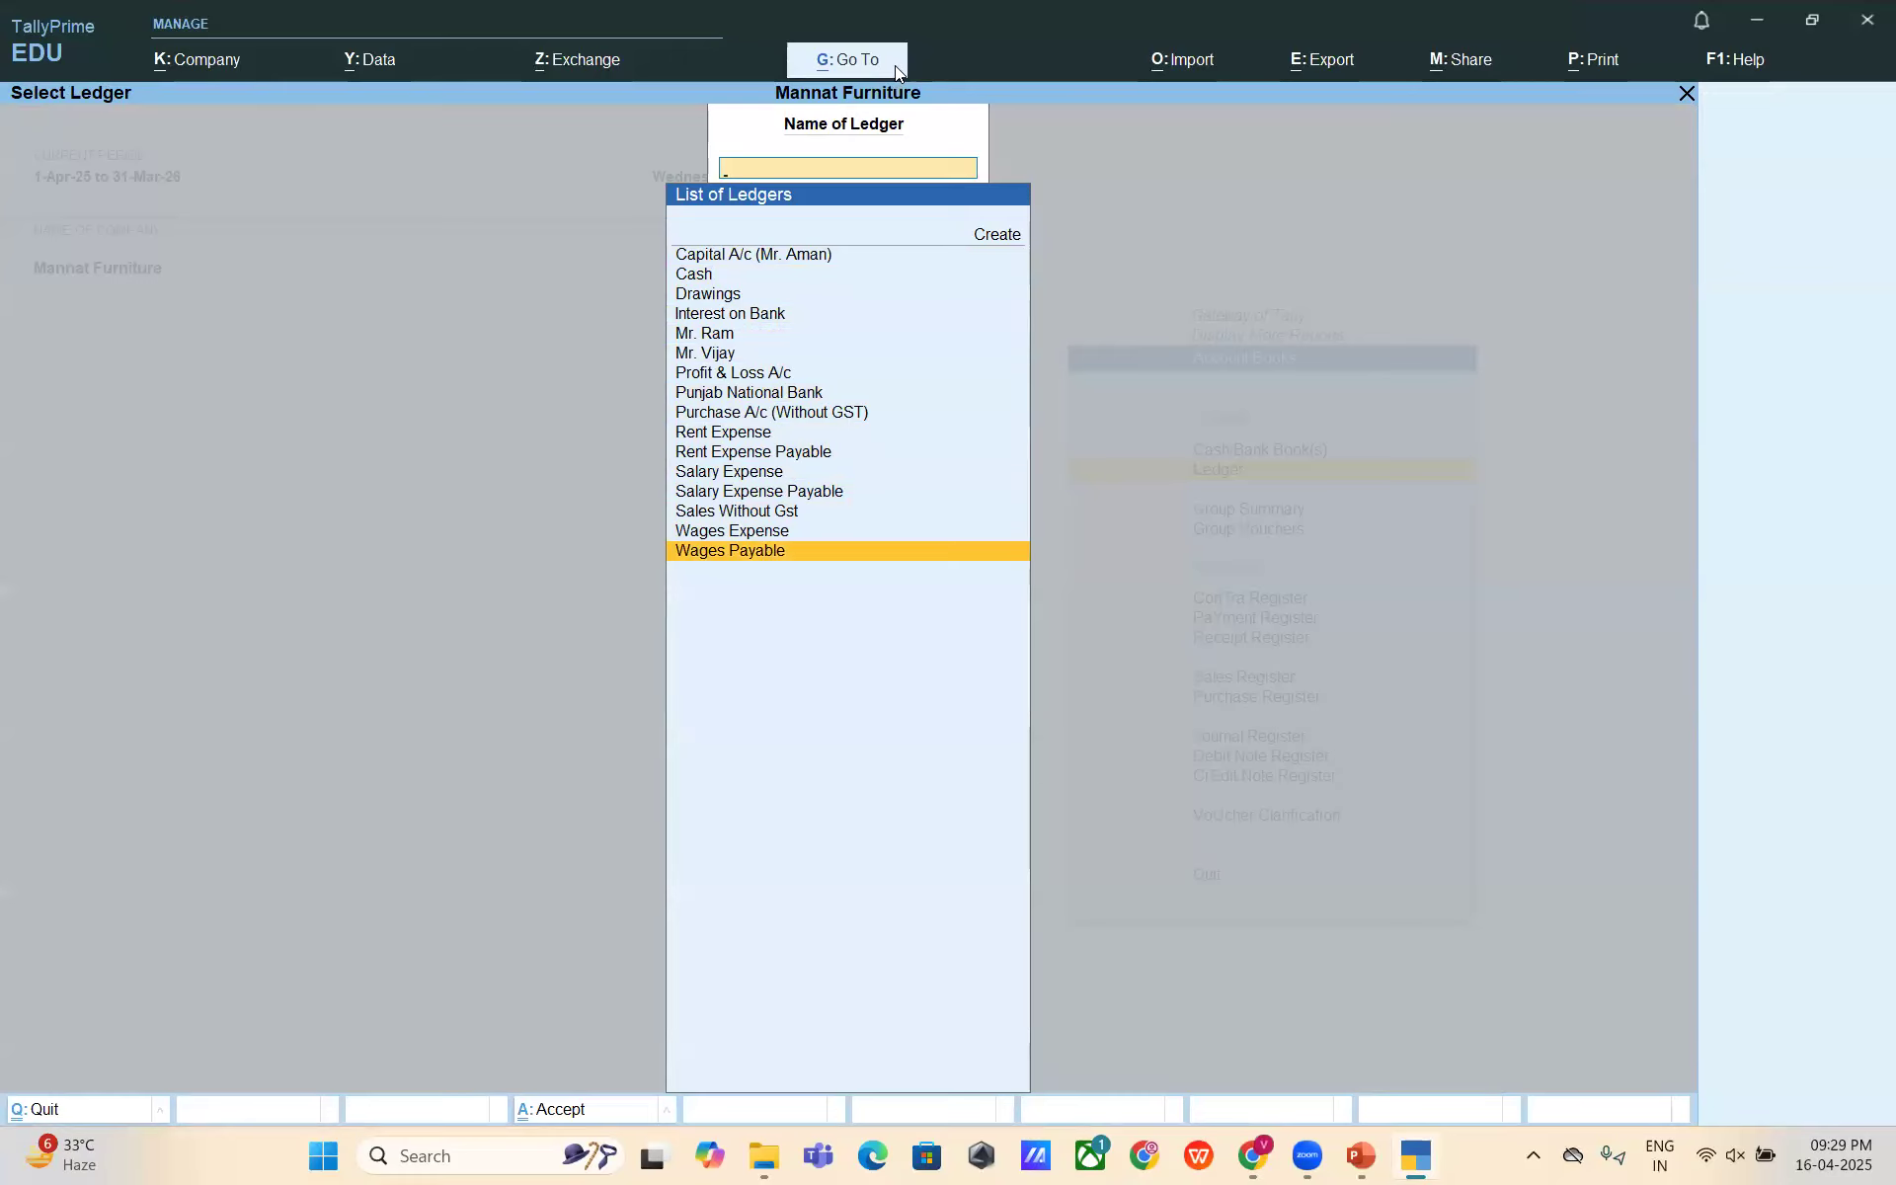
pyautogui.press('Escape')
pyautogui.press('Escape')
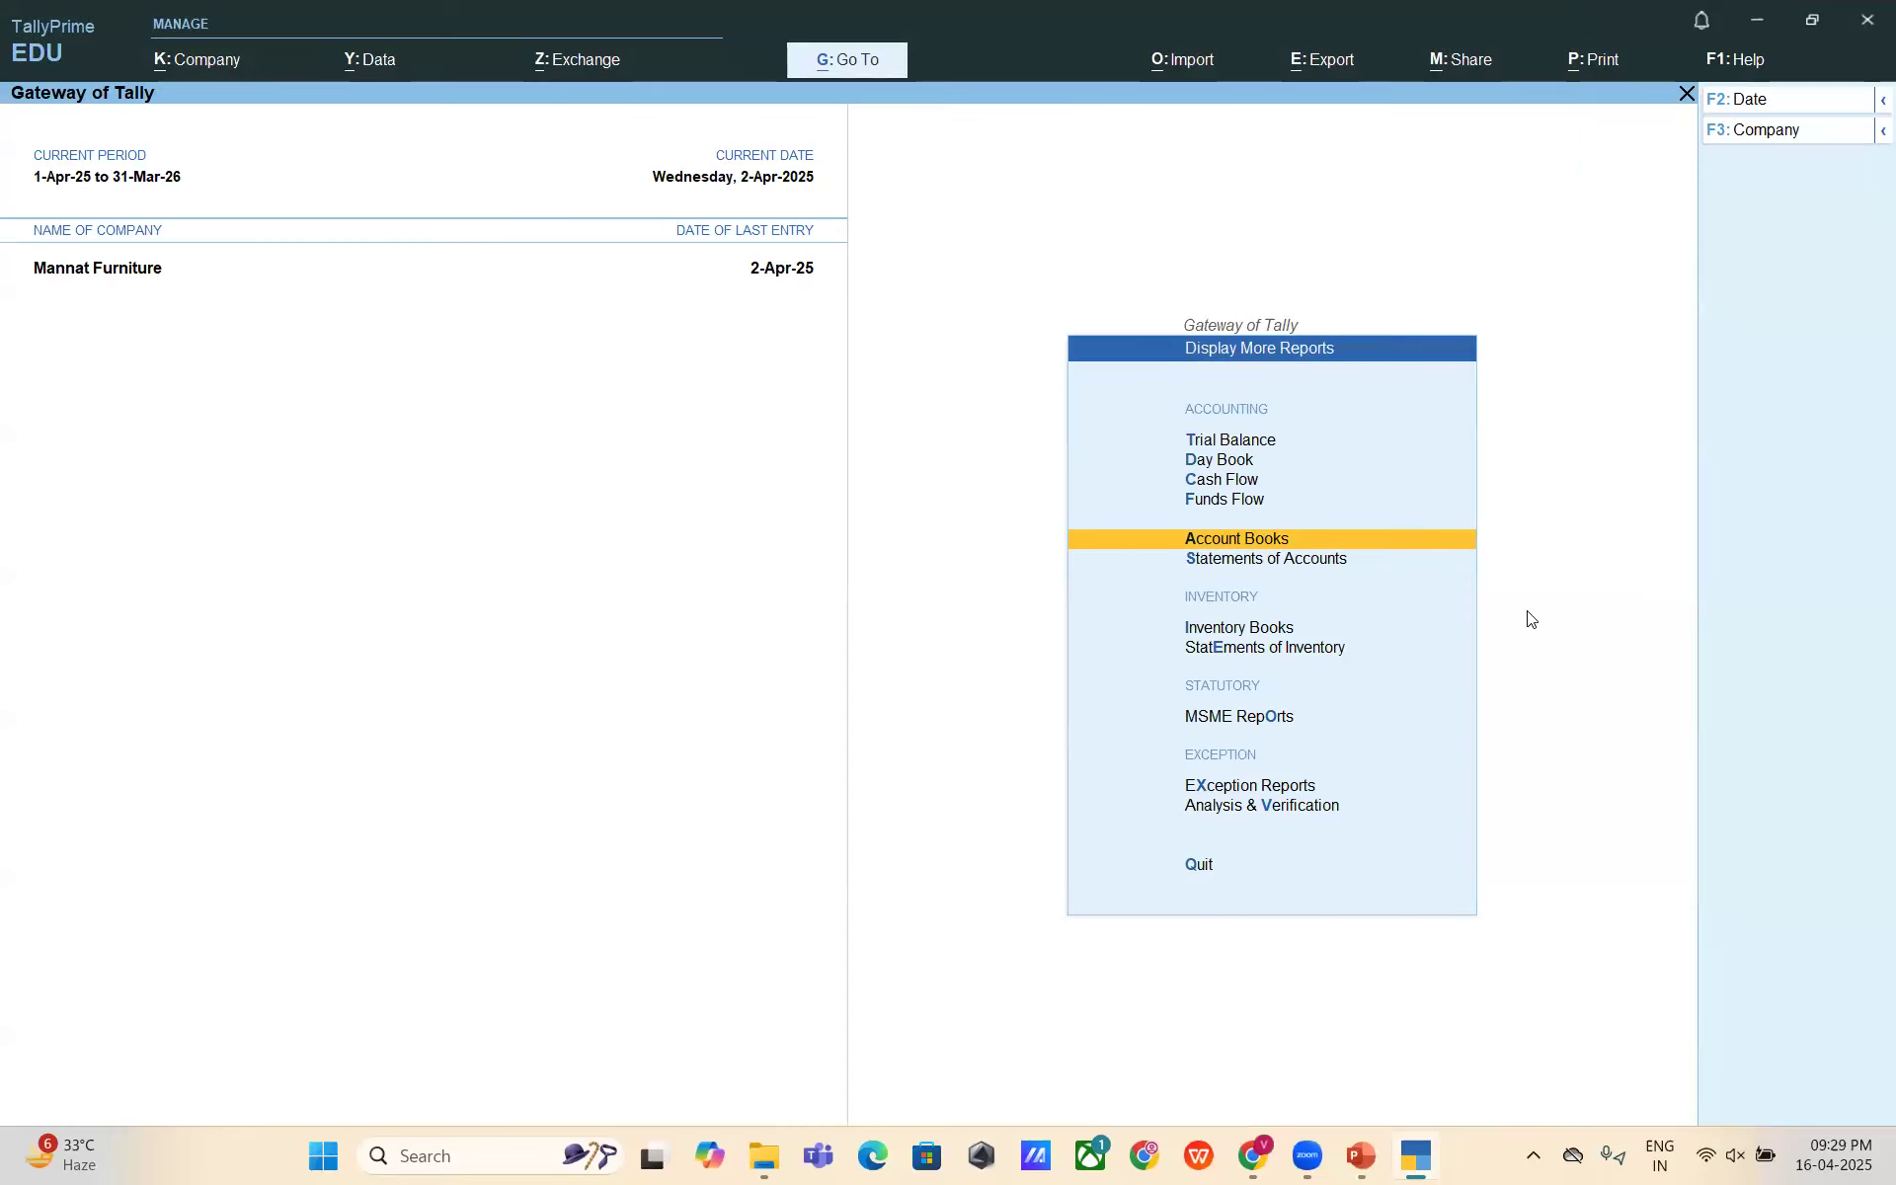
# - Return to the Gateway of Tally and switch over to the TDS setup slide show
pyautogui.press('Escape')
pyautogui.press('Escape')
pyautogui.press('Escape')
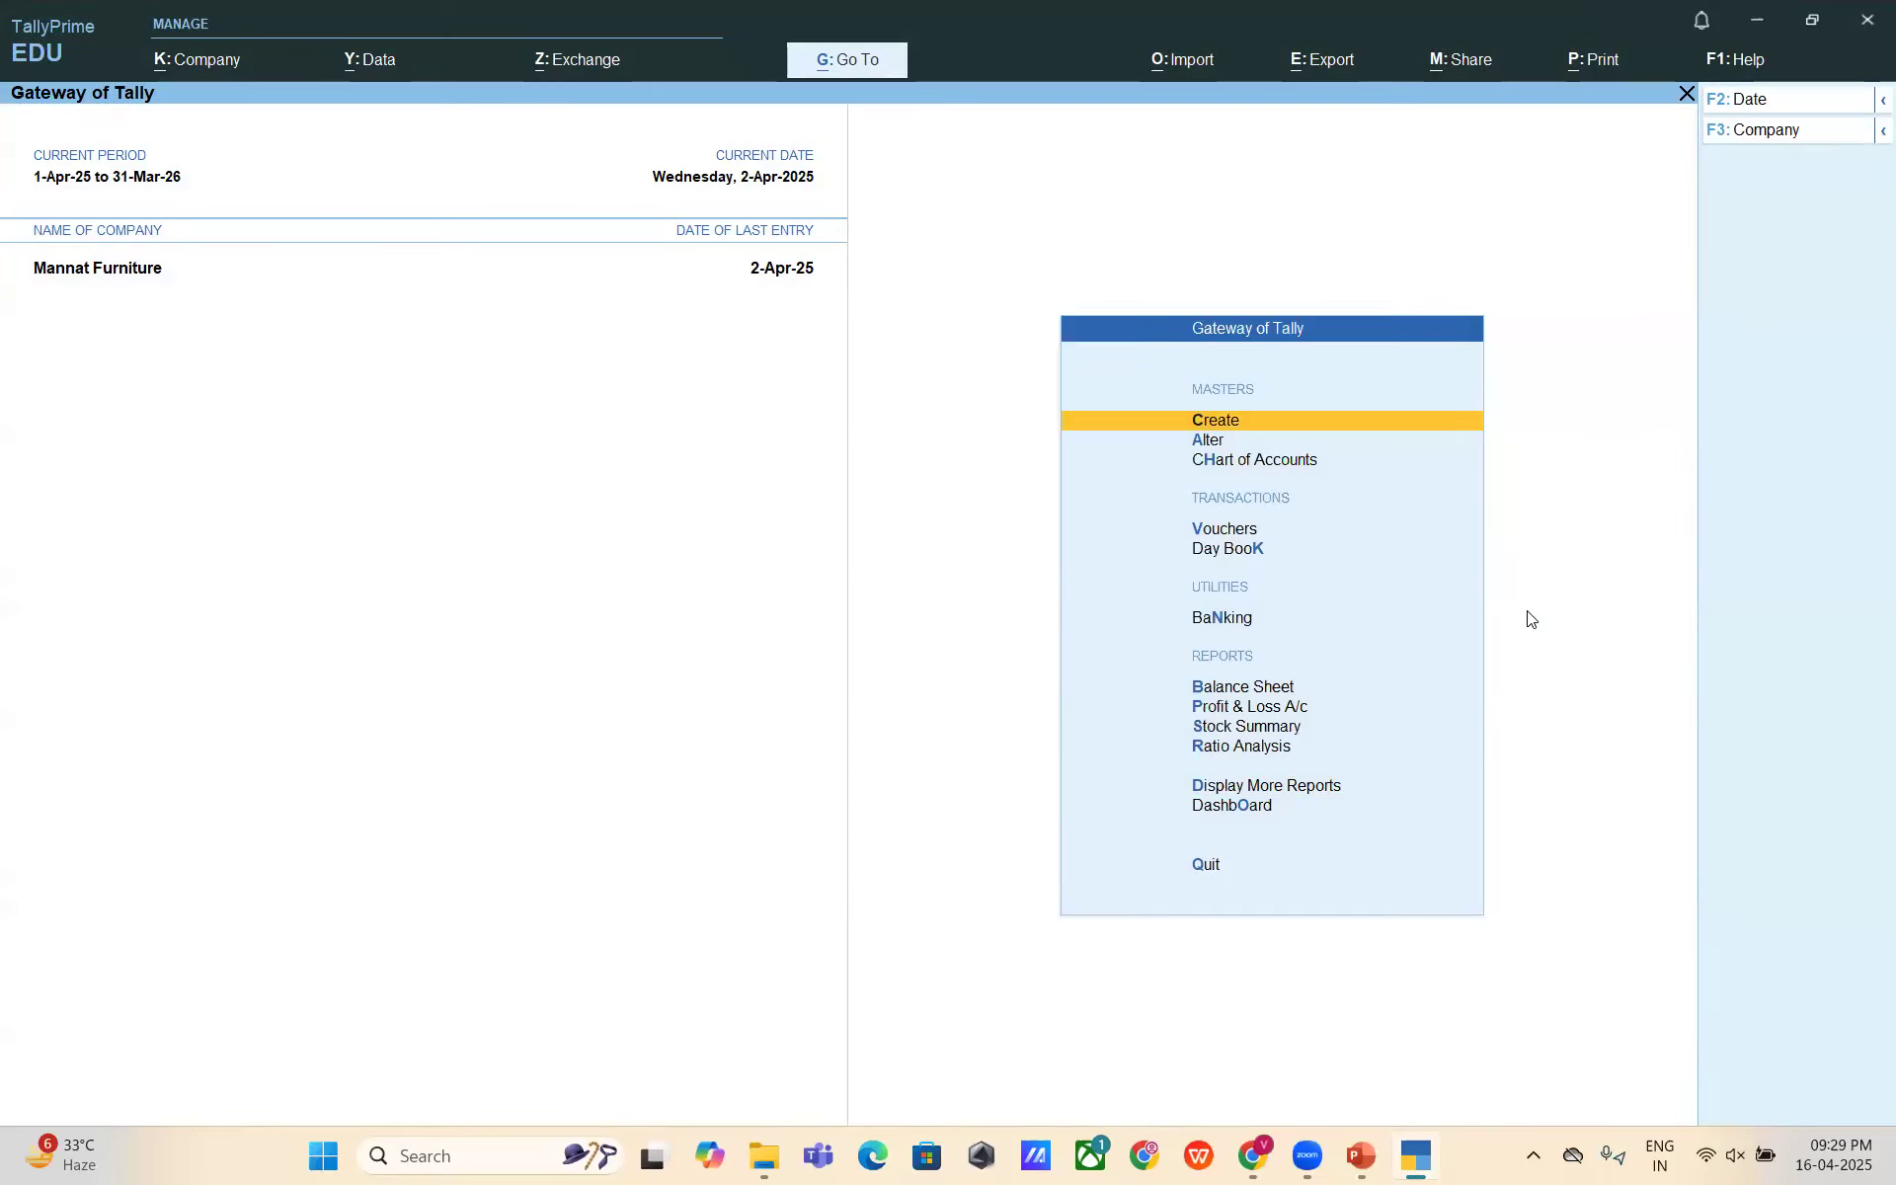
pyautogui.hotkey('alt', 'Tab')
pyautogui.hotkey('alt', 'Tab')
pyautogui.hotkey('alt', 'Tab')
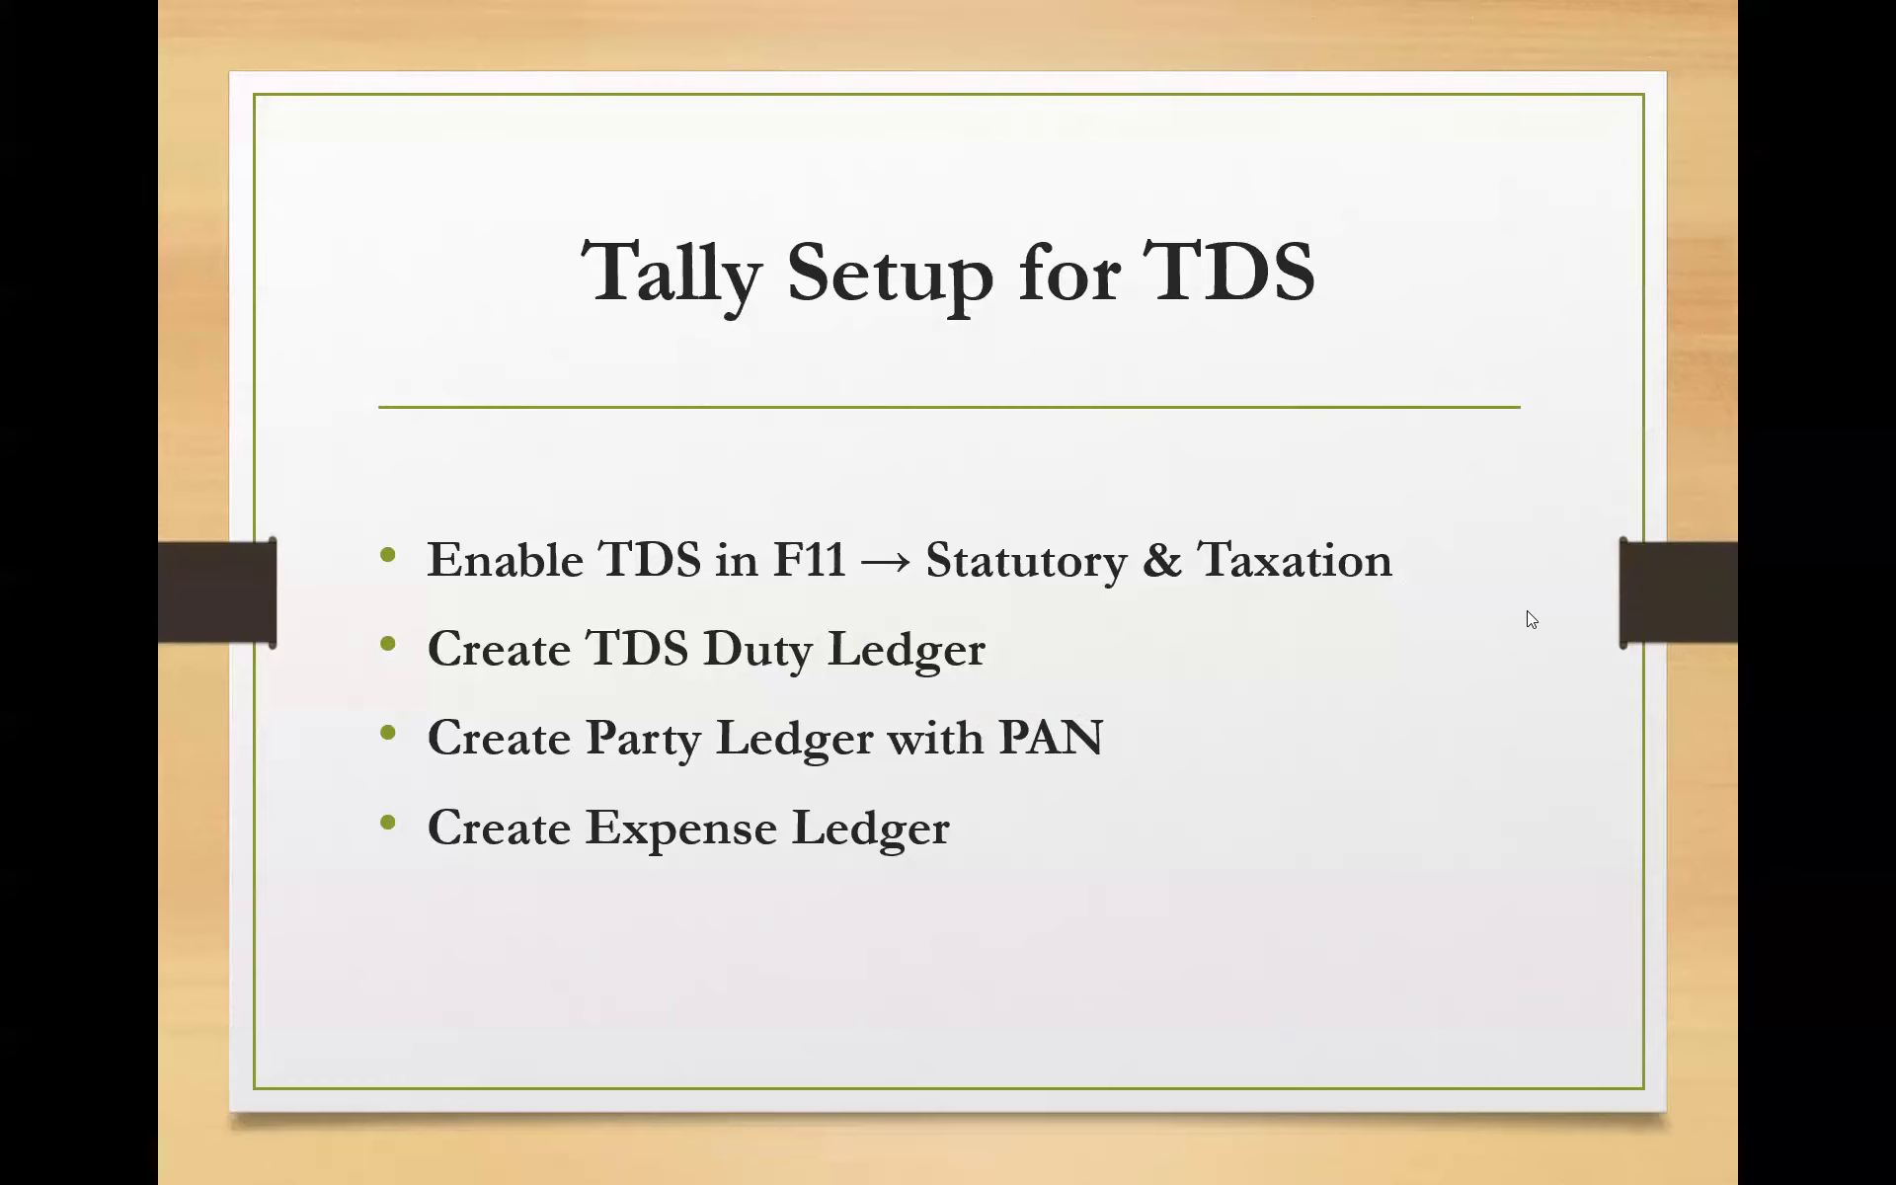
# - Back in TallyPrime, bring up Mannat Furniture's F11 Company Features alteration screen
pyautogui.hotkey('alt', 'Tab')
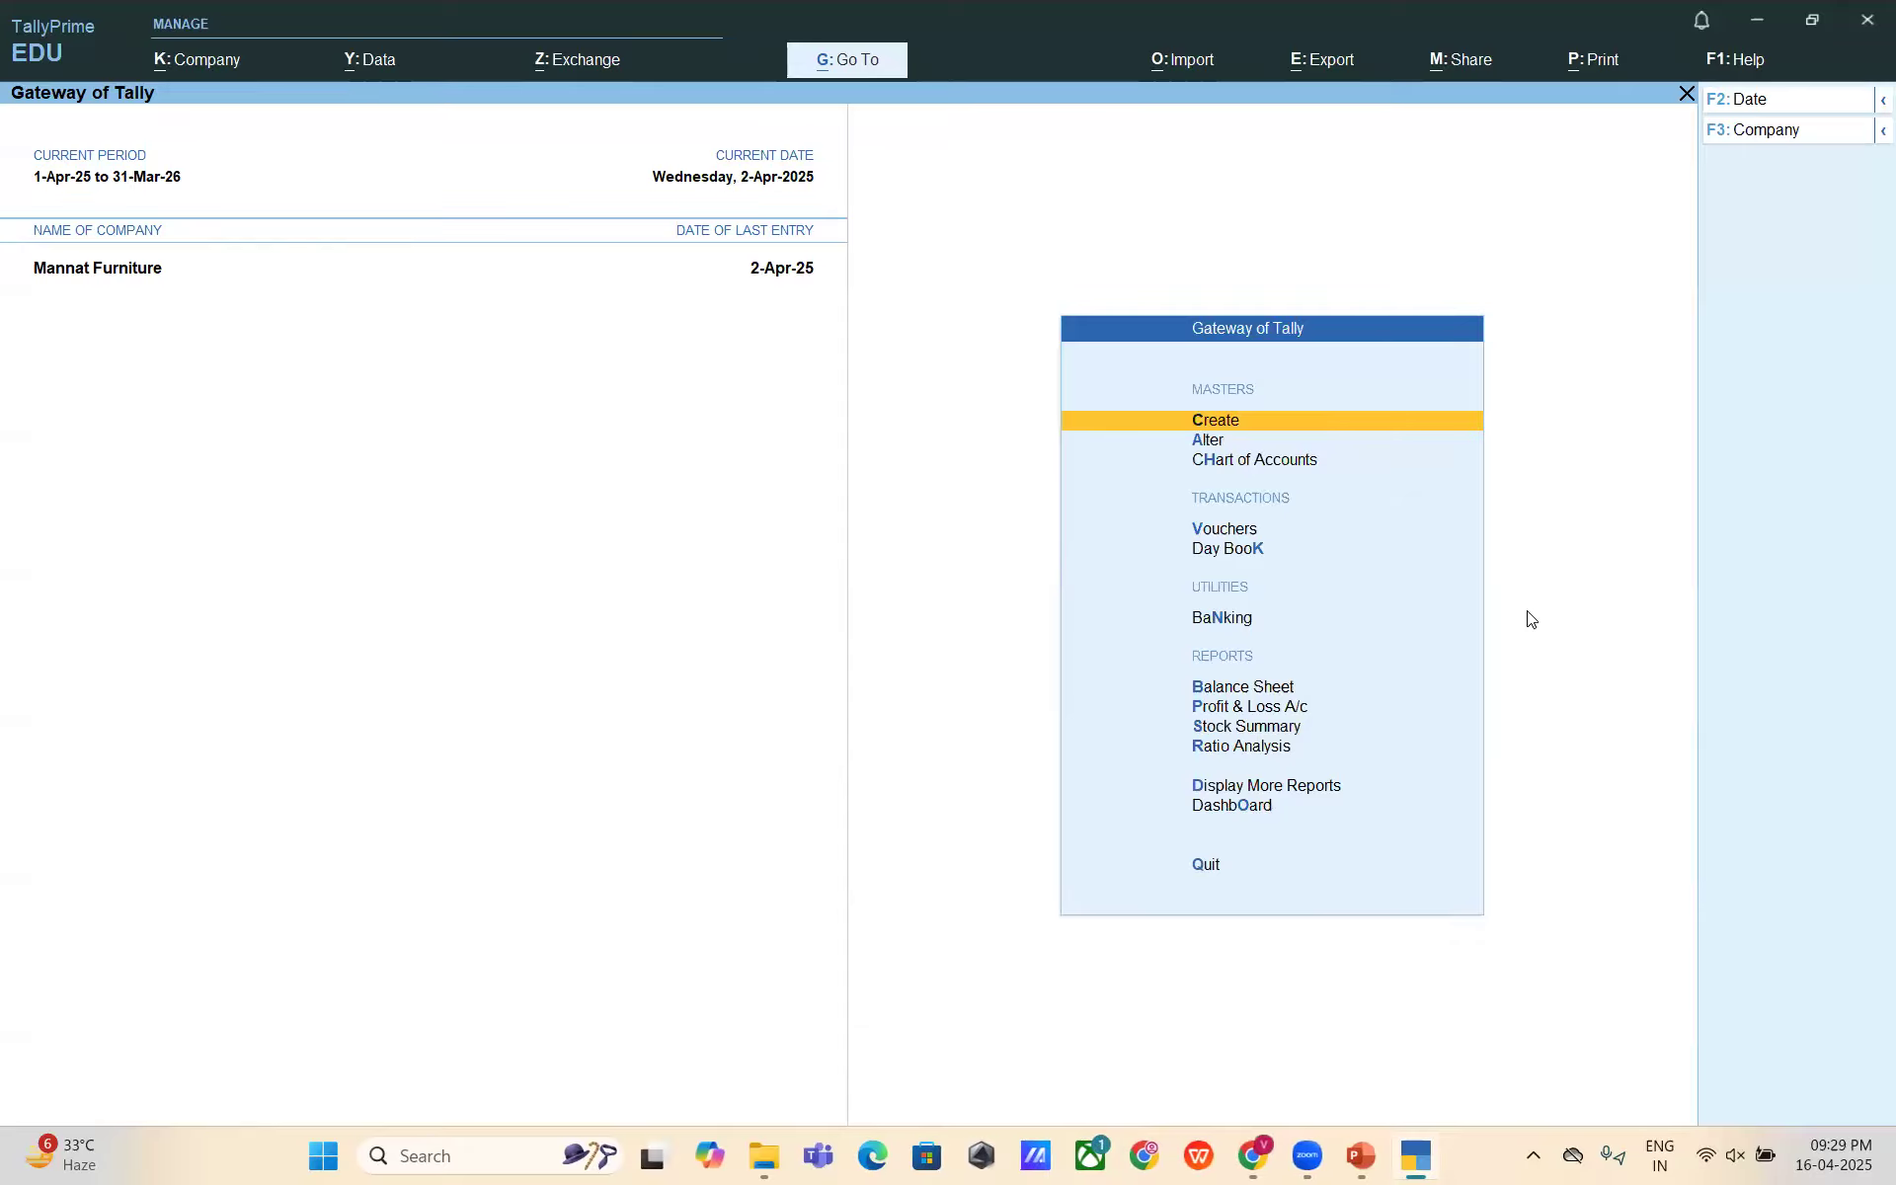
pyautogui.press('F11')
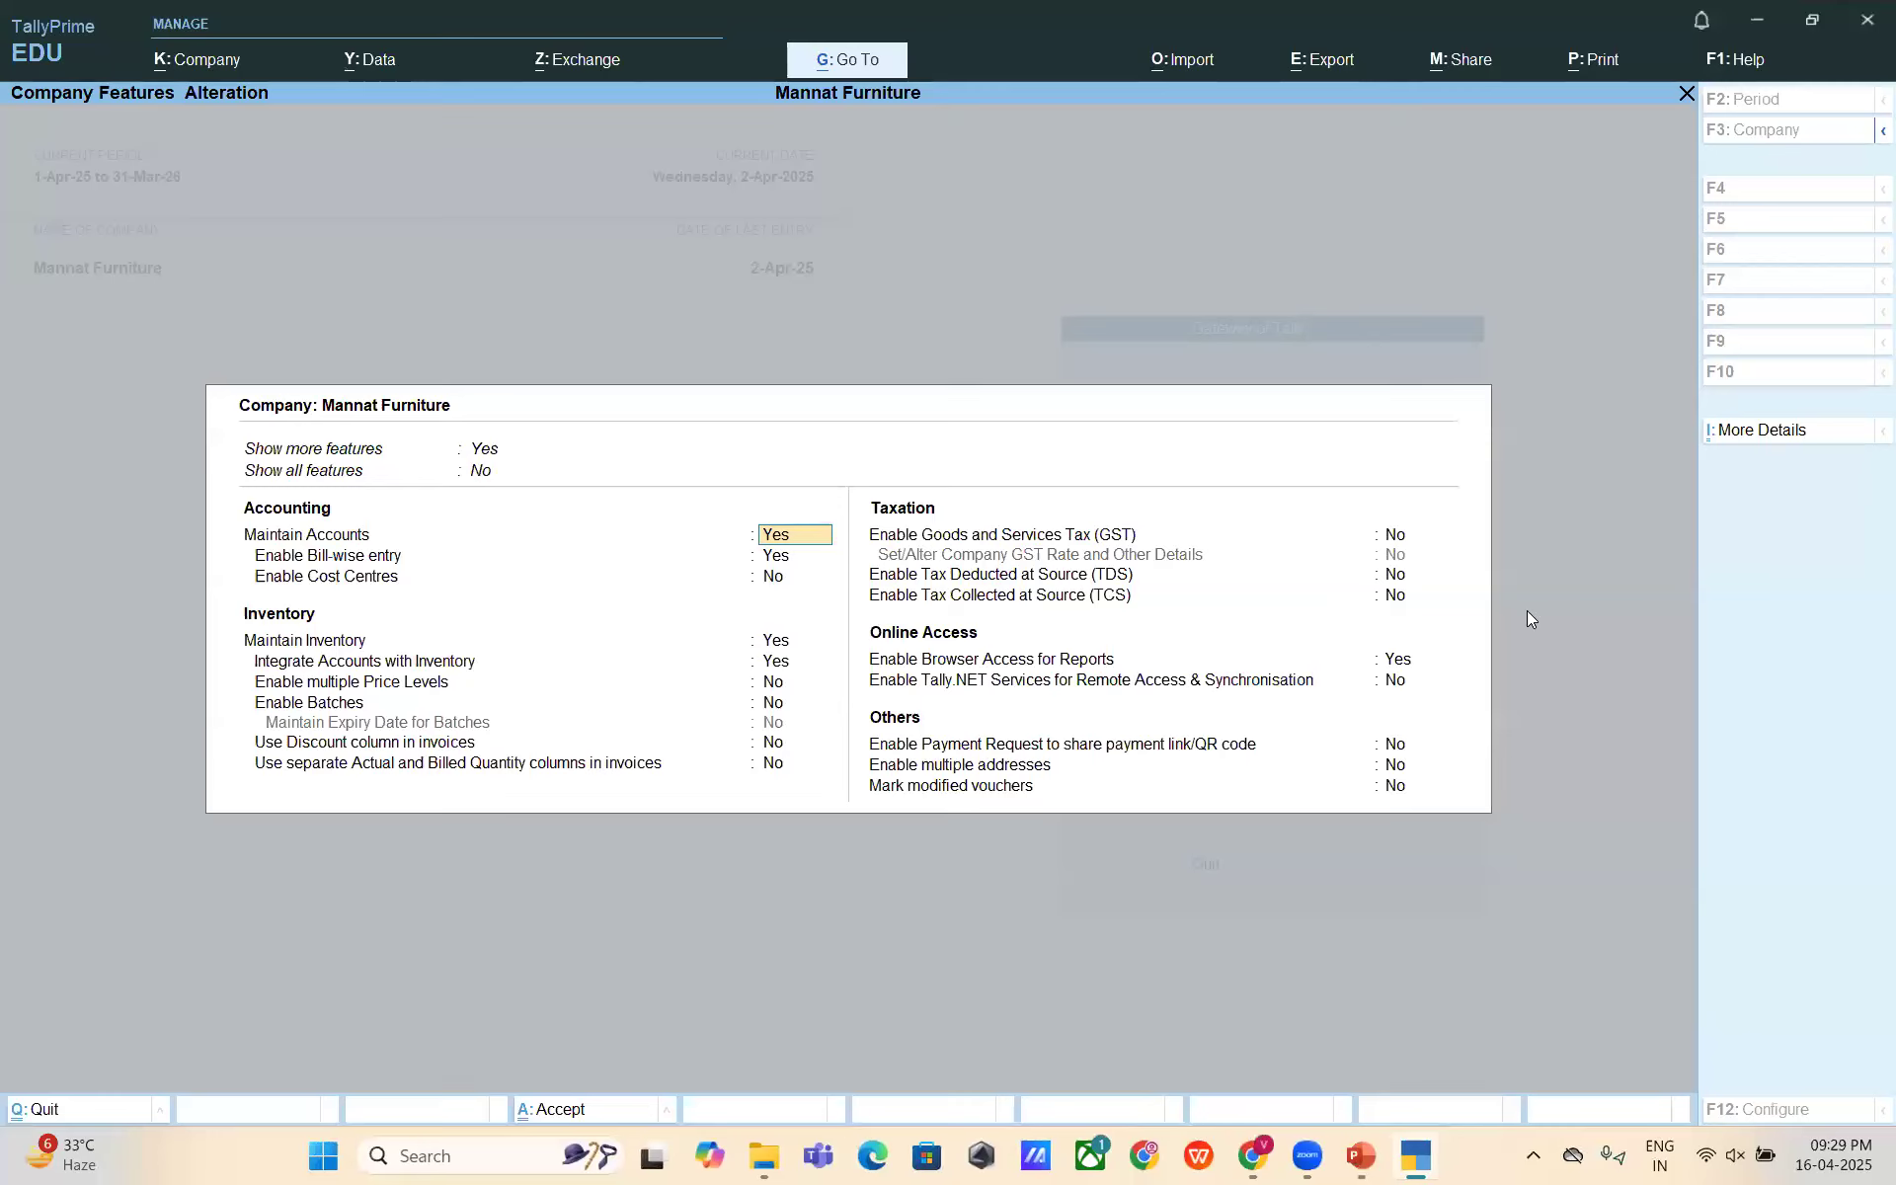
pyautogui.press('Return')
pyautogui.press('Return')
pyautogui.press('Return')
pyautogui.press('Return')
pyautogui.press('Return')
pyautogui.press('Return')
pyautogui.press('Return')
pyautogui.press('Return')
pyautogui.press('Return')
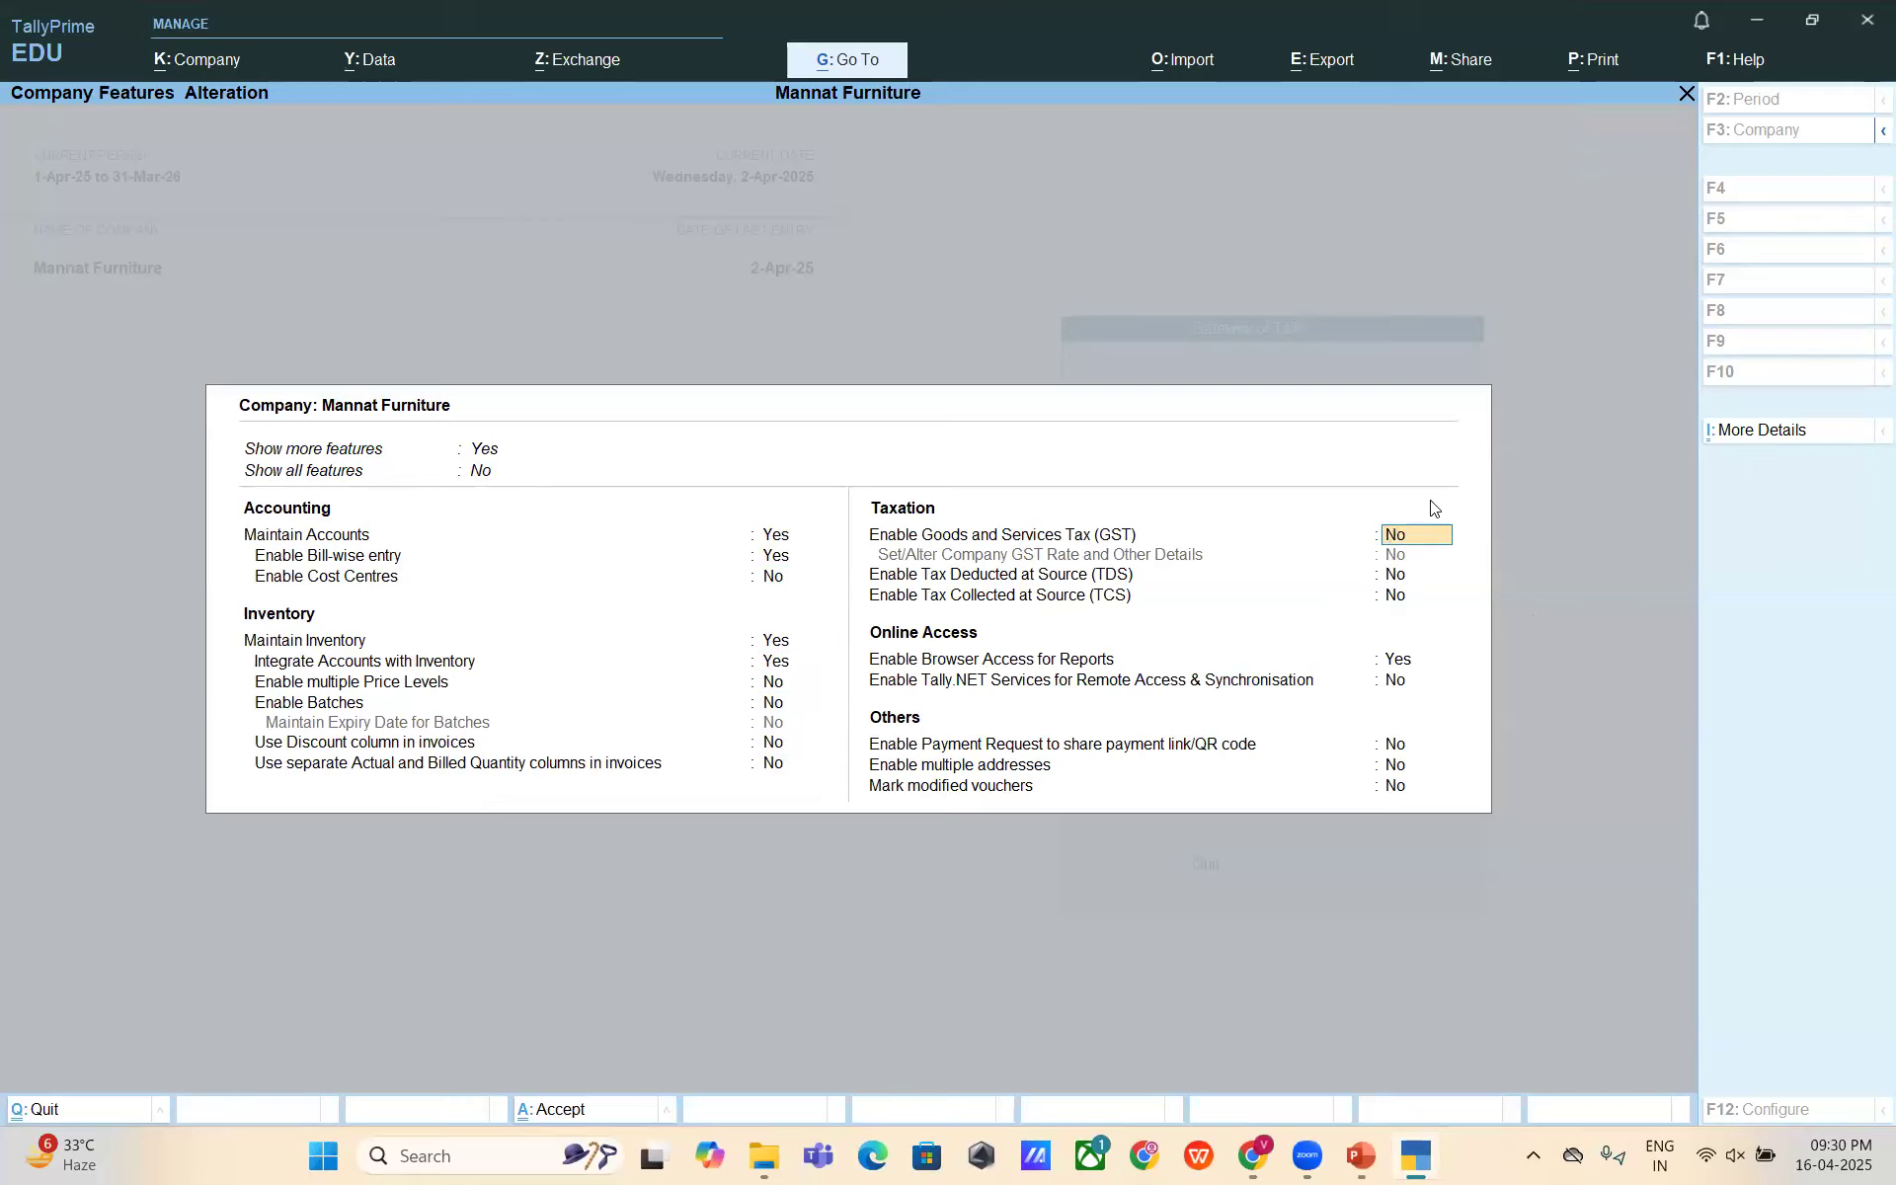
# - Set Enable Tax Deducted at Source to Yes and enter the company's TAN registration number
pyautogui.press('Return')
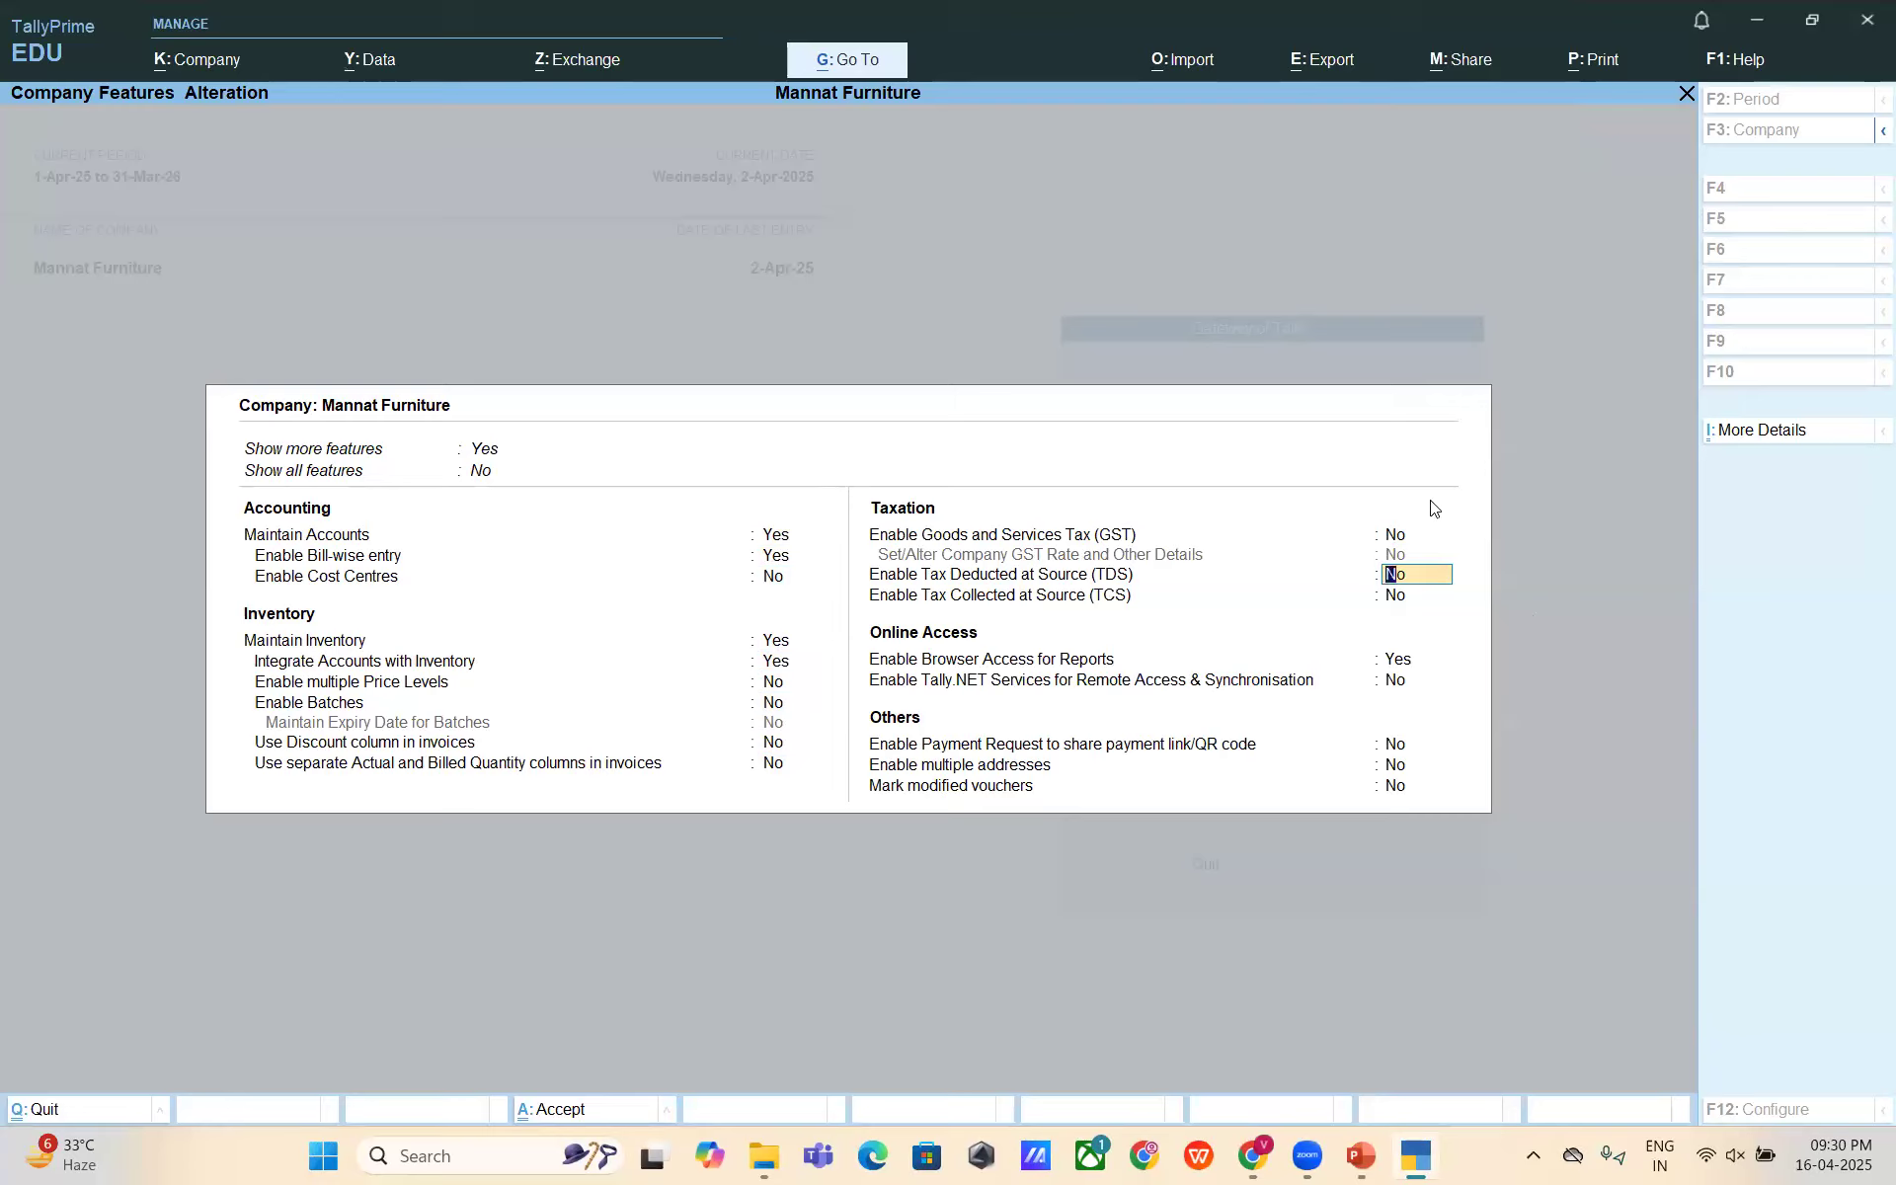
pyautogui.press('y')
pyautogui.press('Return')
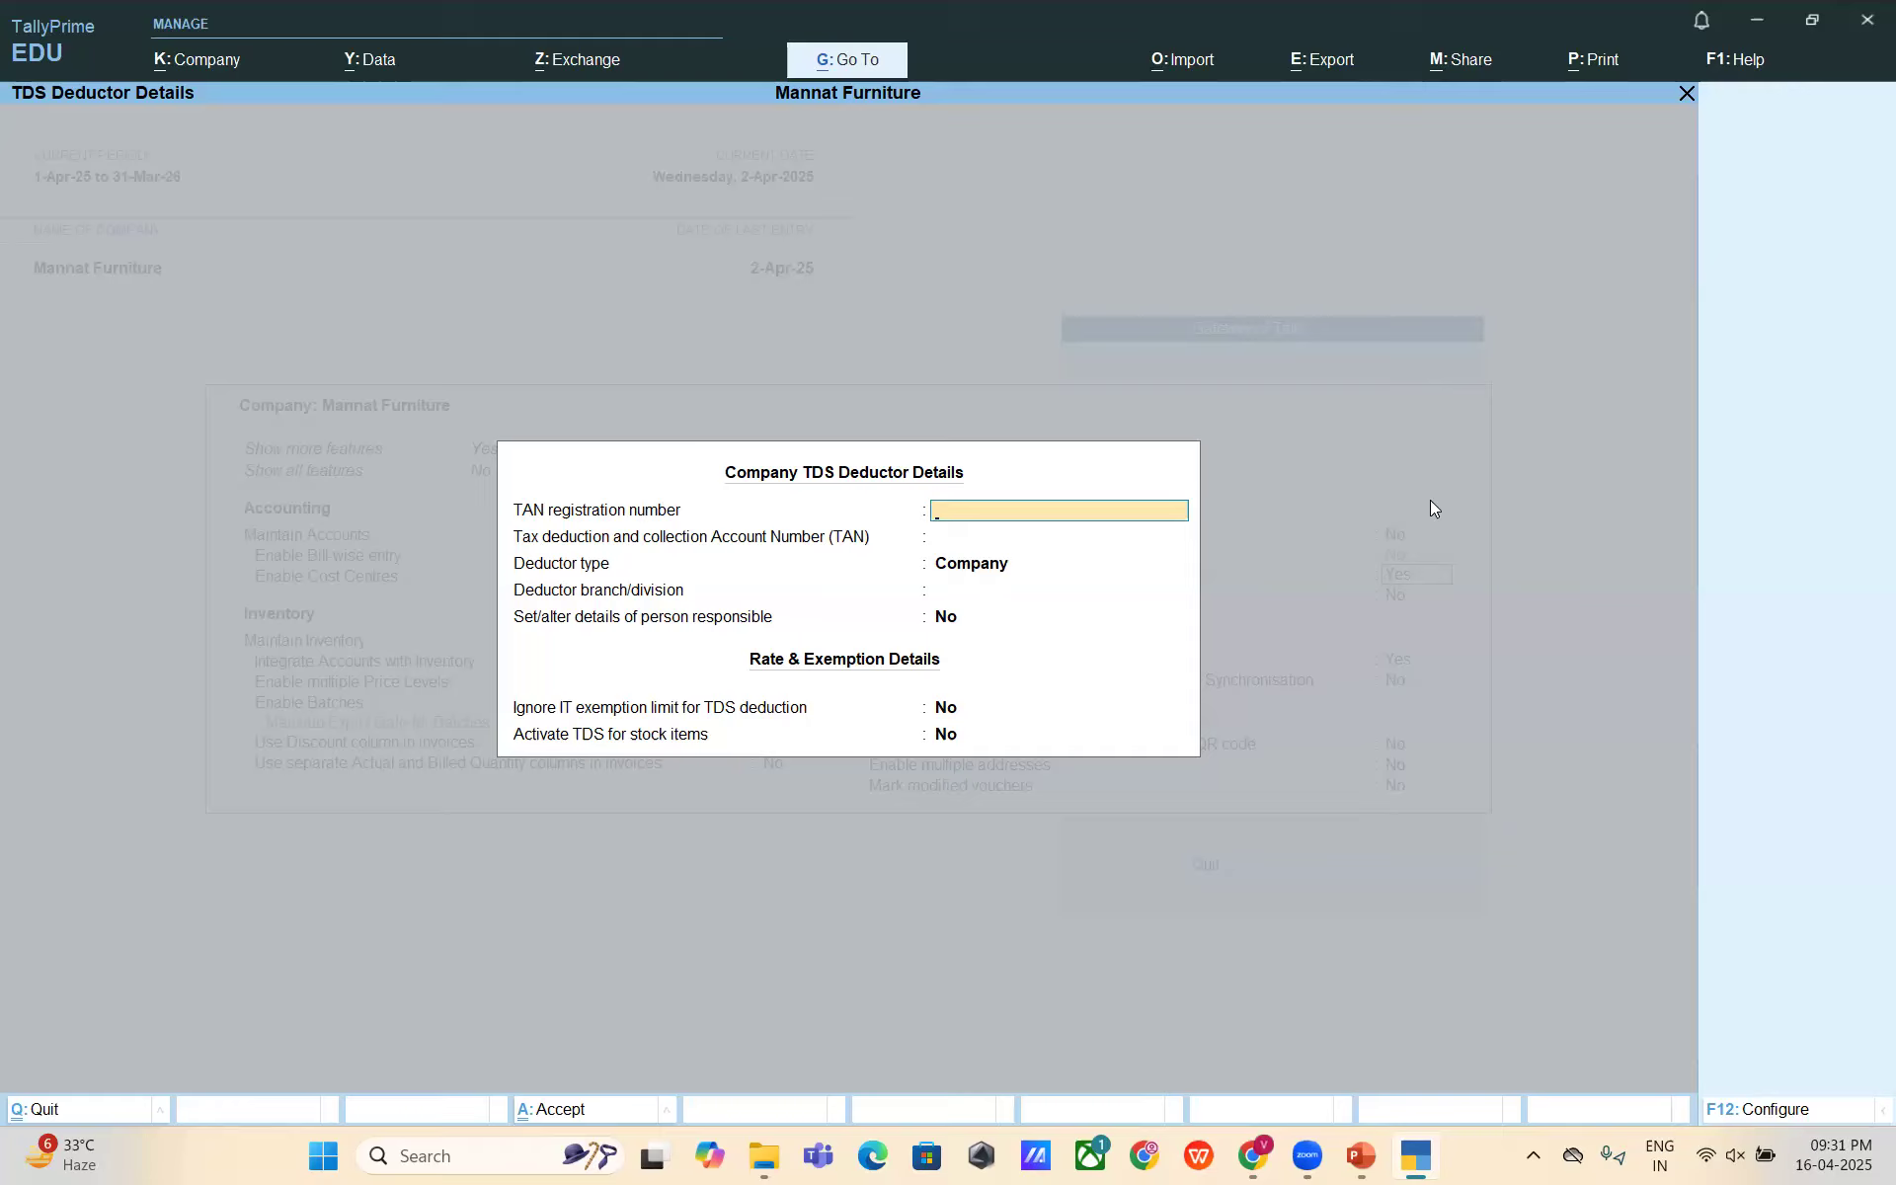
pyautogui.write('DELK12345H')
# - Accept the TAN registration number and paste the same value into the TAN field
pyautogui.press('Return')
pyautogui.write('DELK12345h')
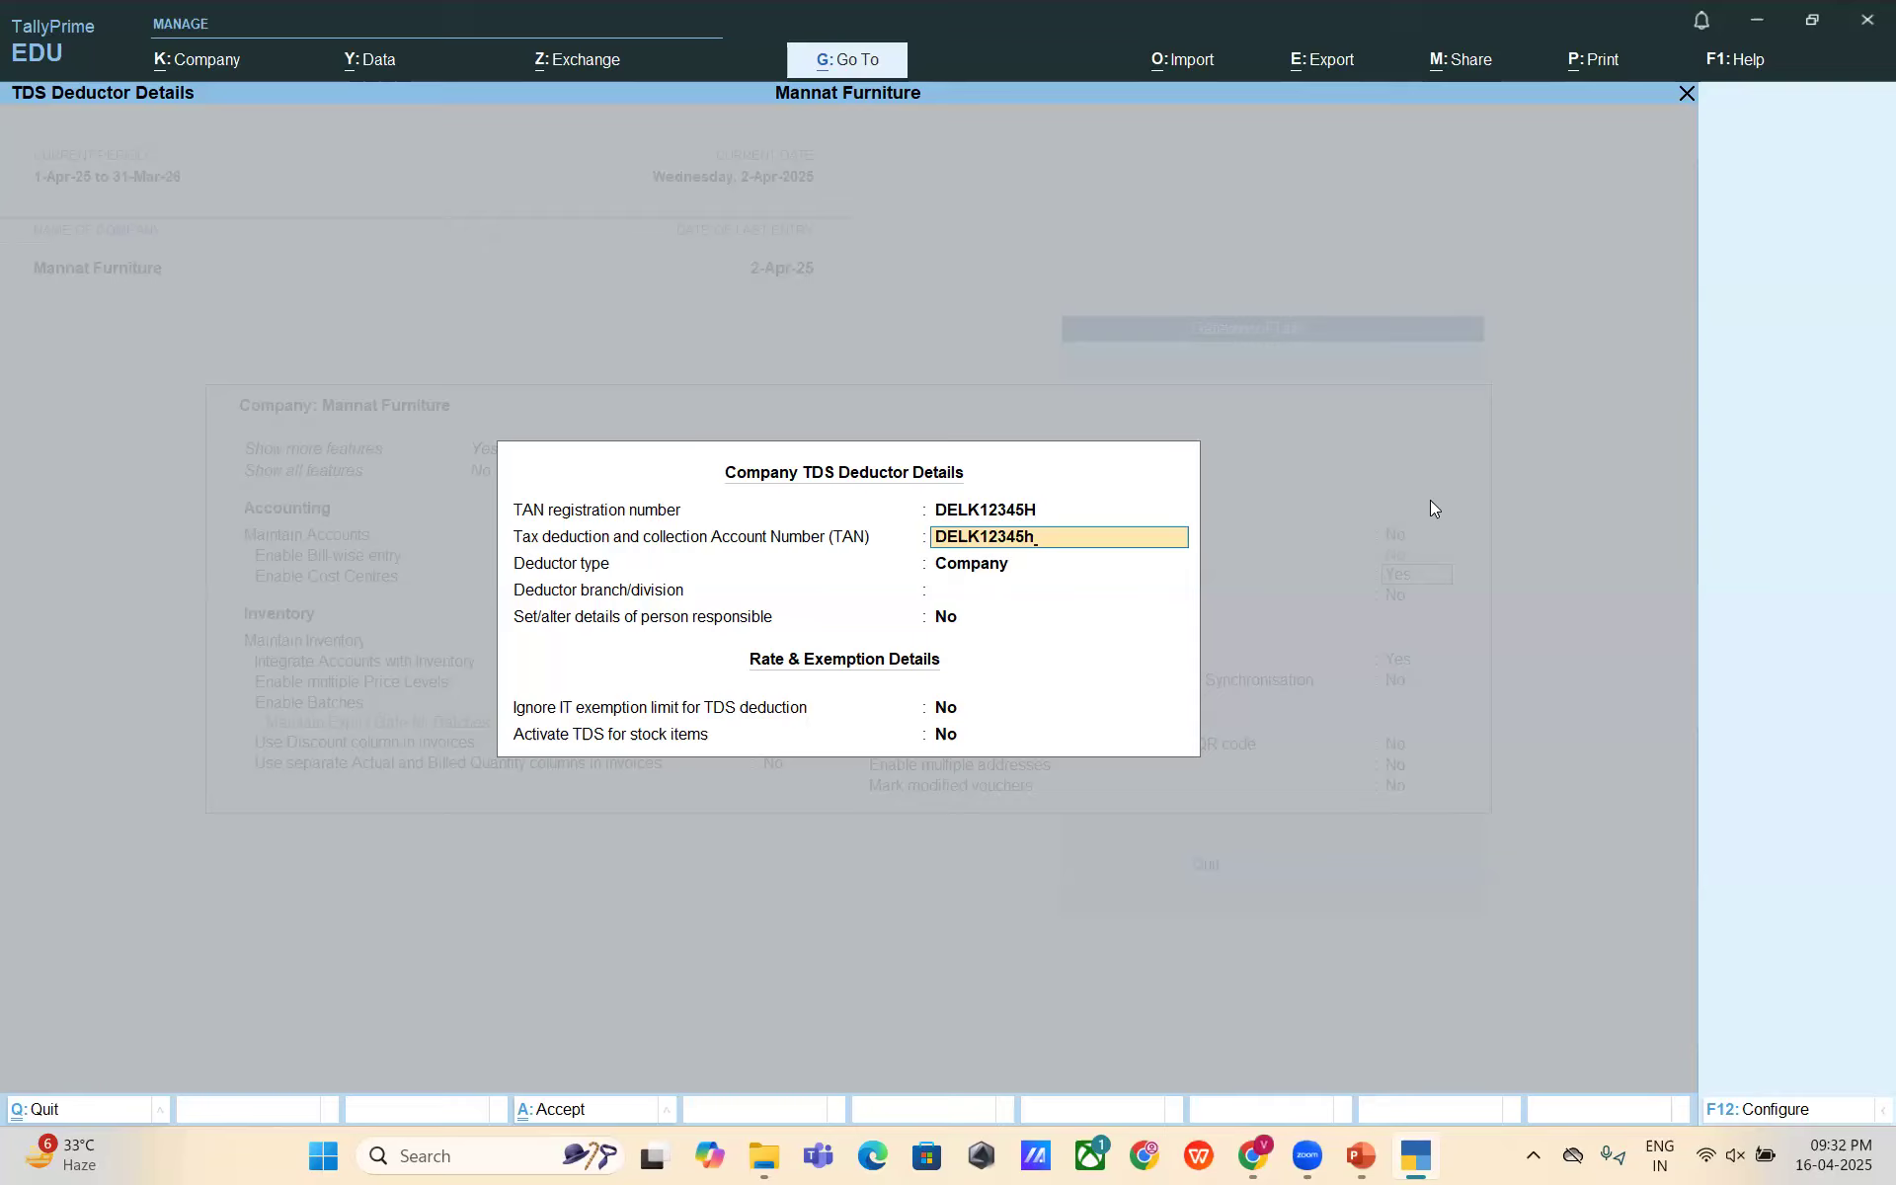
pyautogui.press('Return')
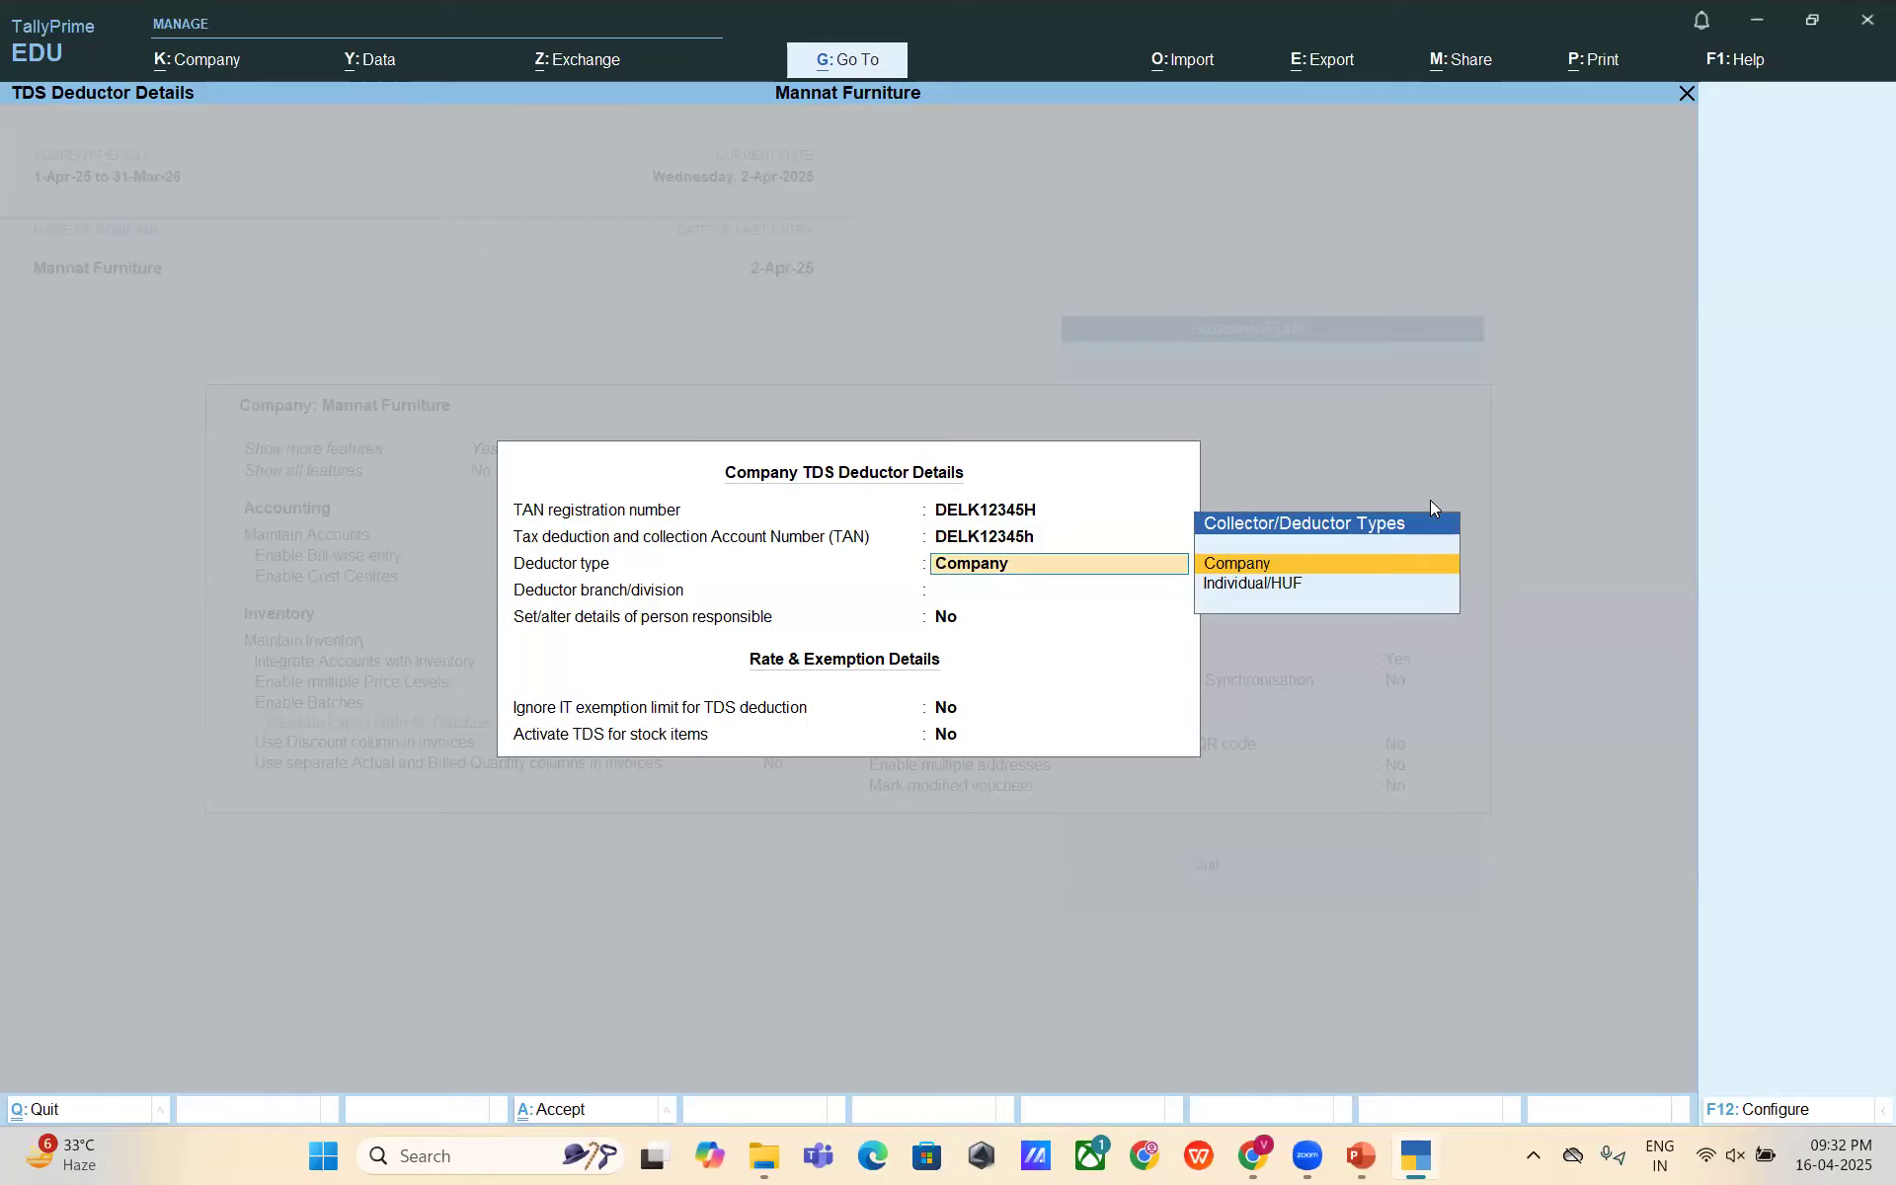
# - Keep Company as deductor type, leaving branch and person-responsible fields at defaults
pyautogui.press('Down')
pyautogui.press('Up')
pyautogui.press('Return')
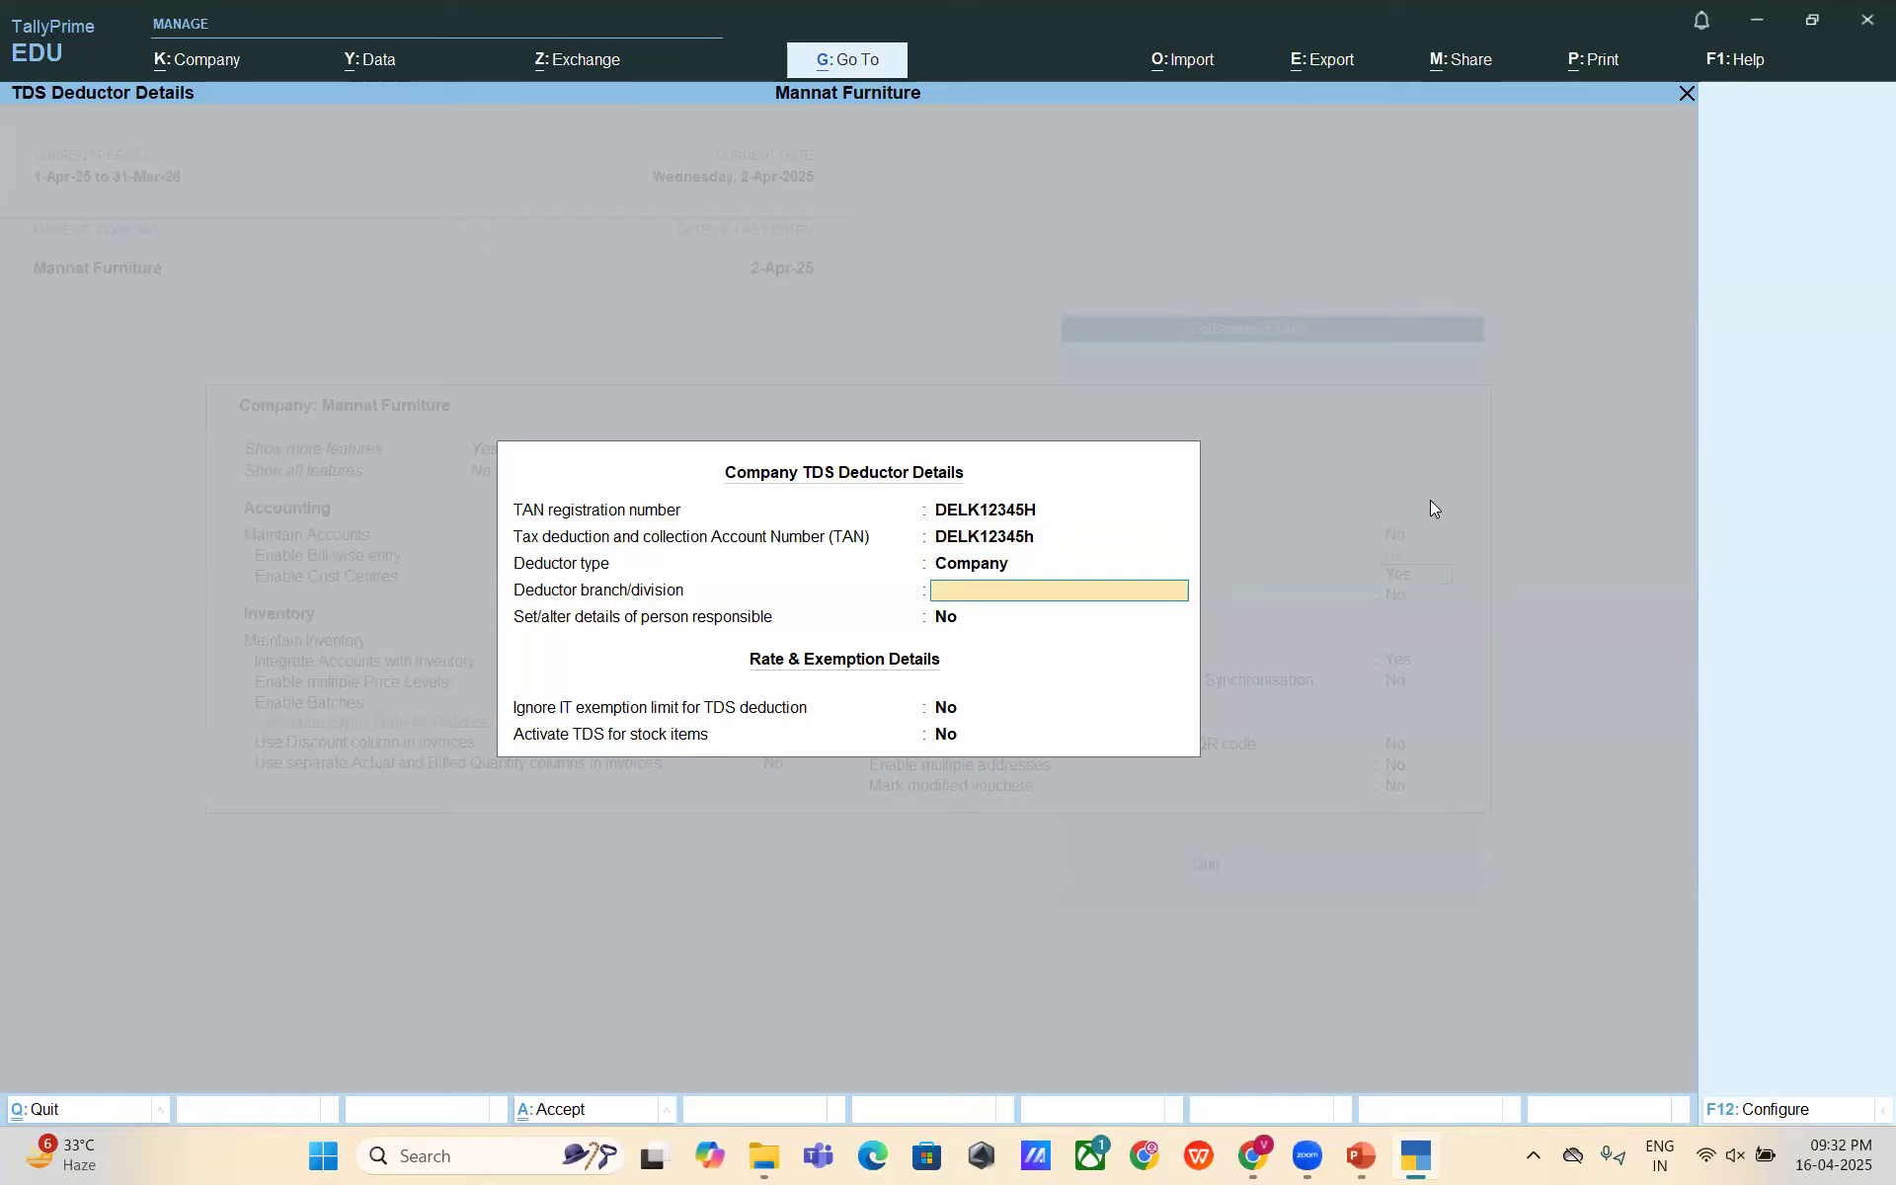
pyautogui.press('Return')
pyautogui.press('Return')
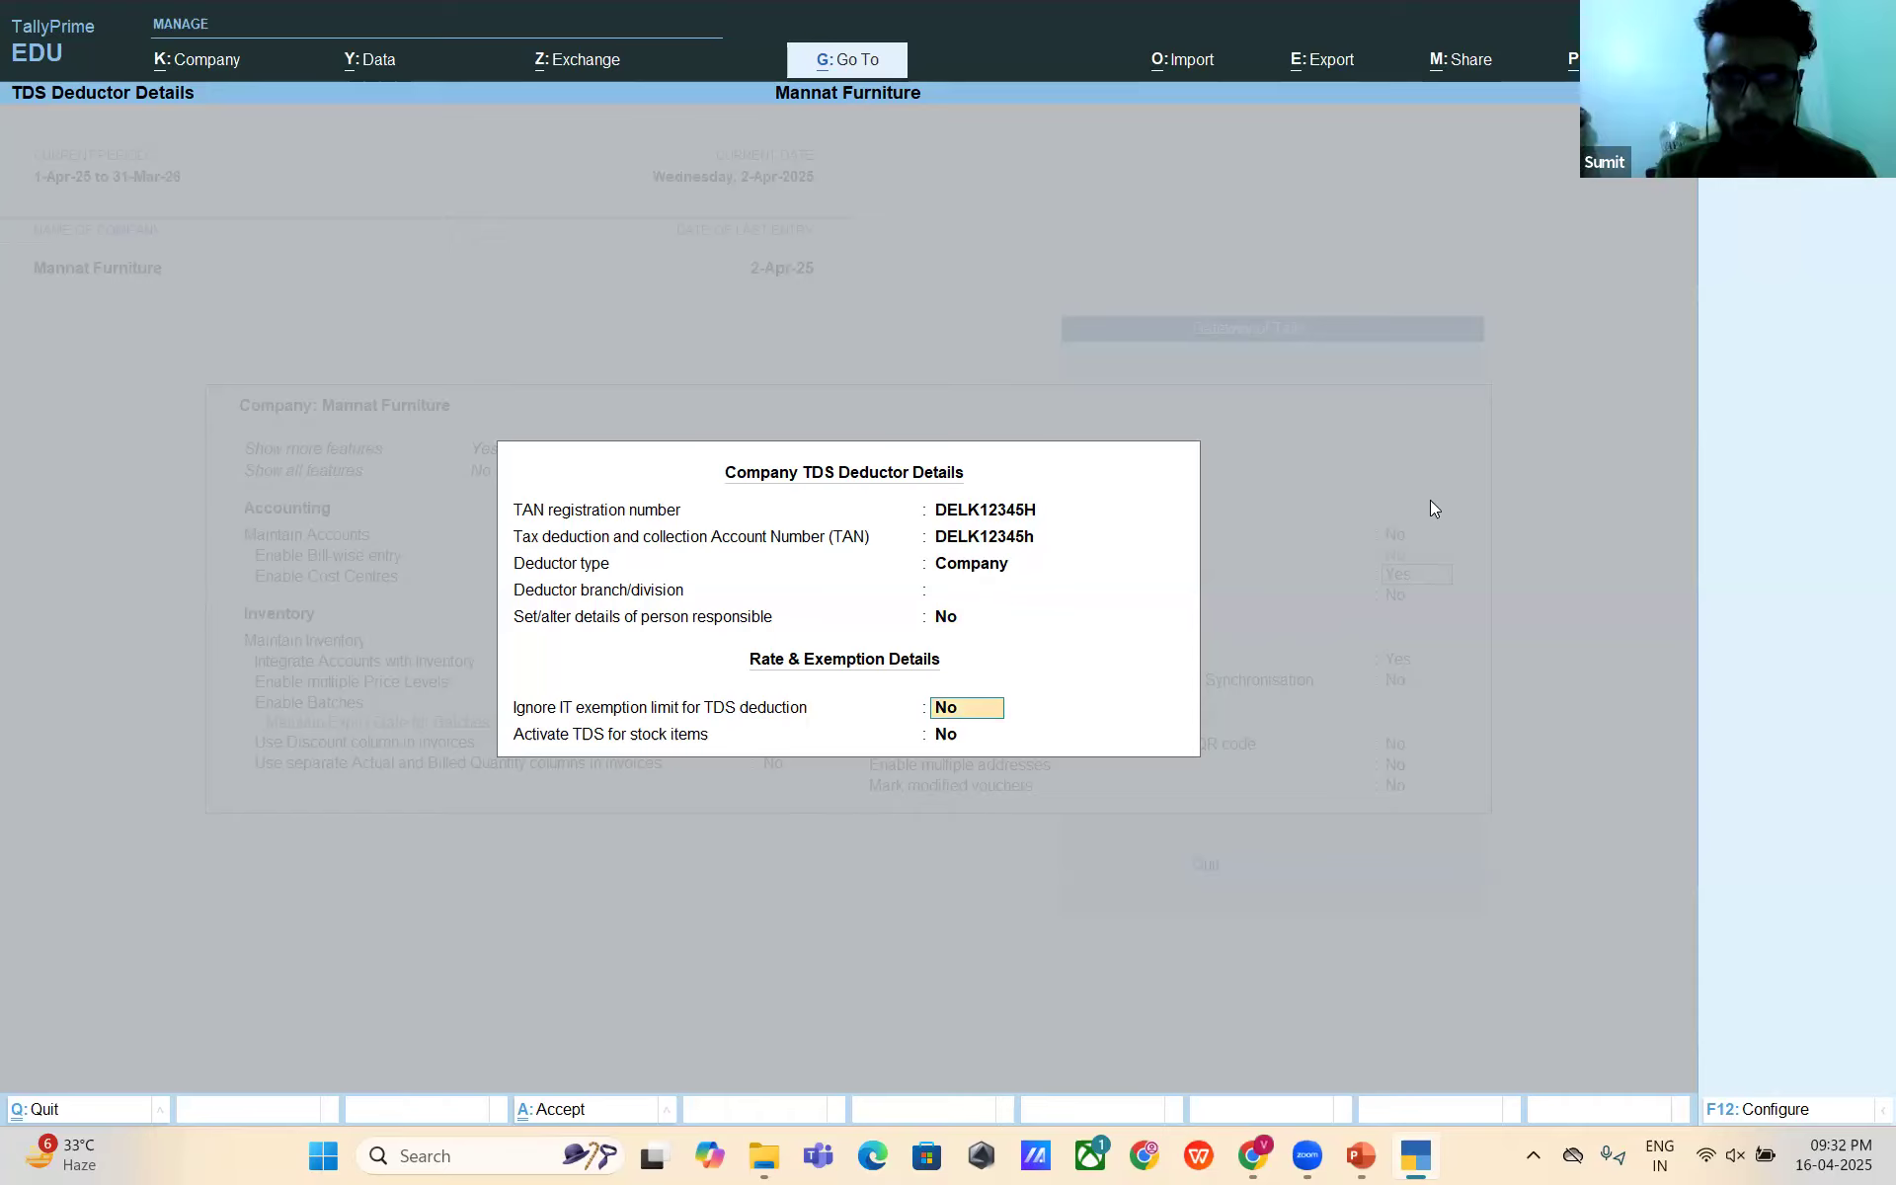
pyautogui.press('Return')
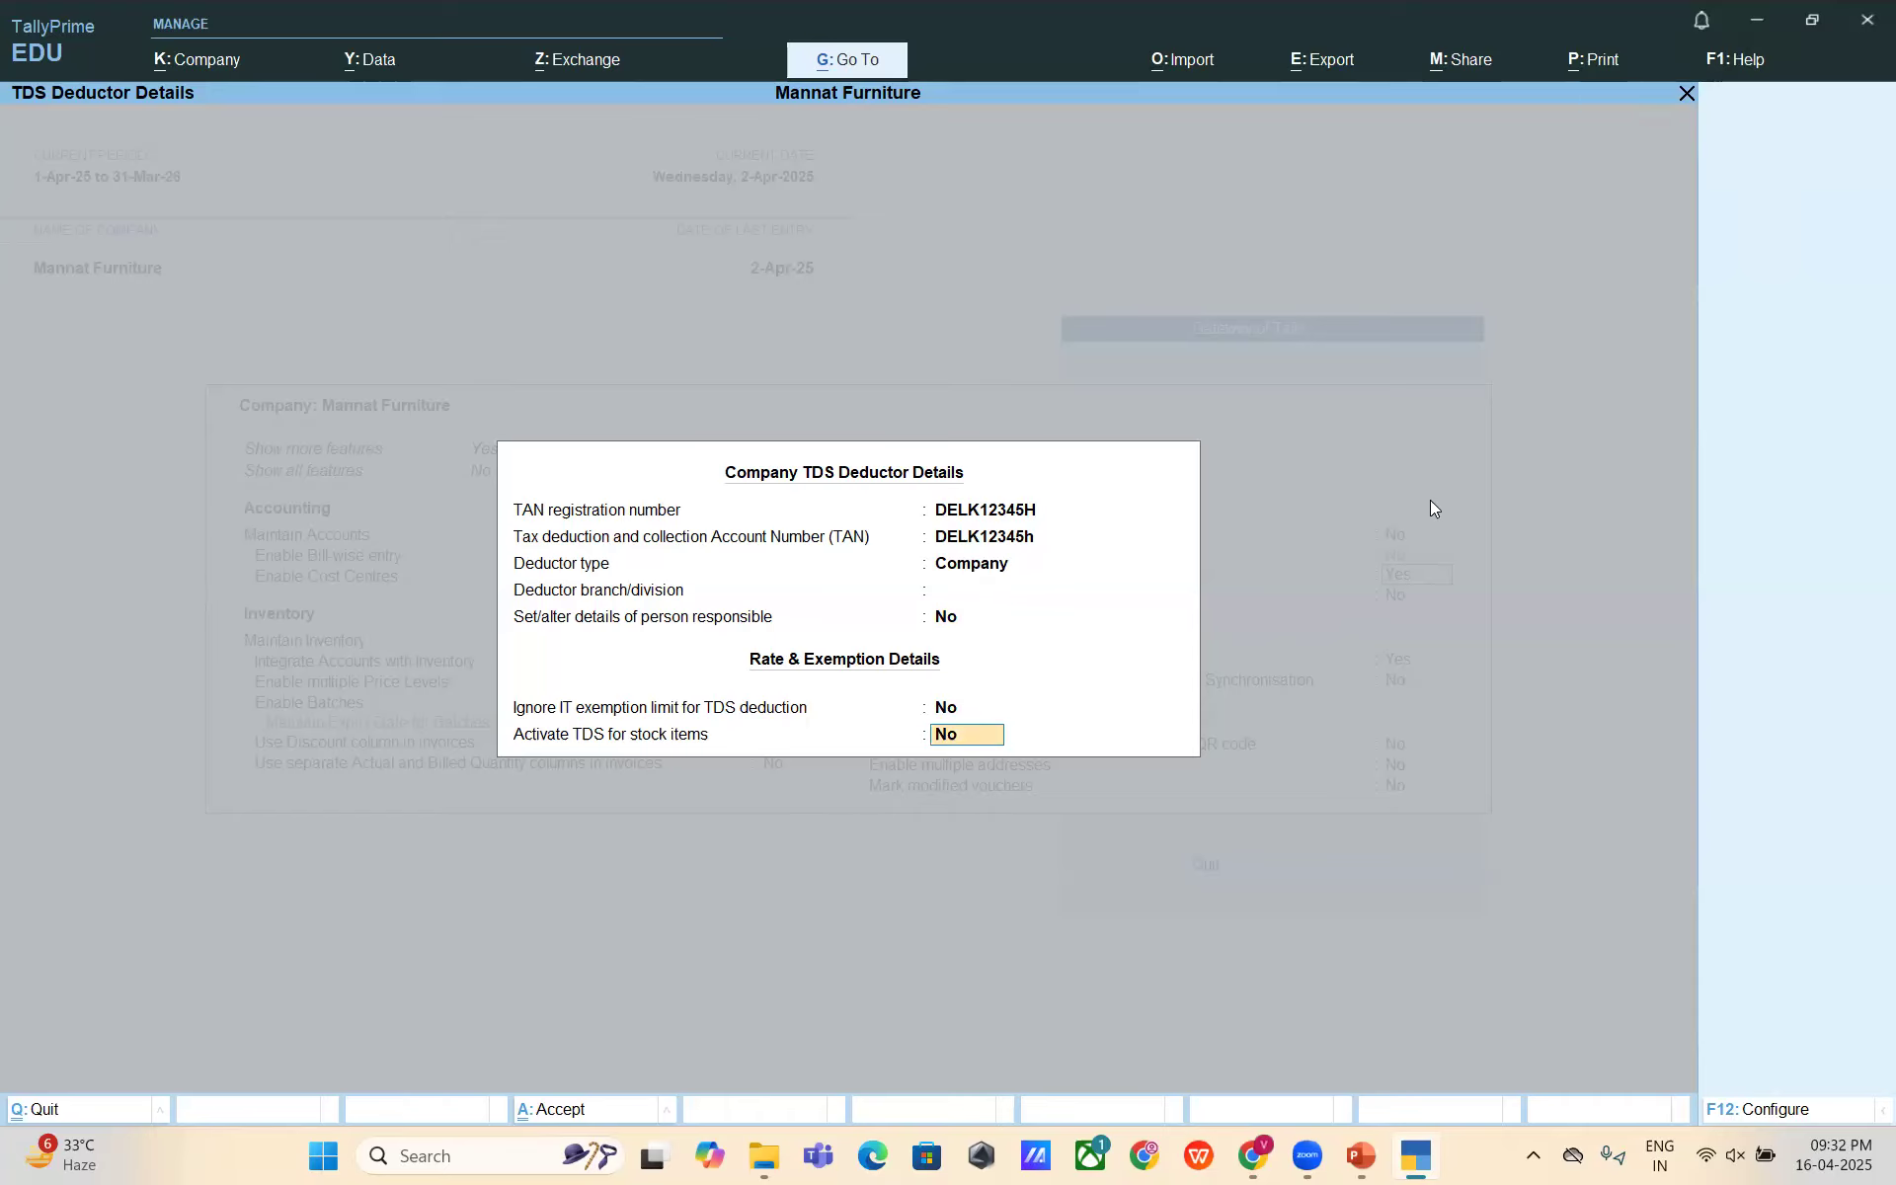
pyautogui.press('Return')
pyautogui.press('Return')
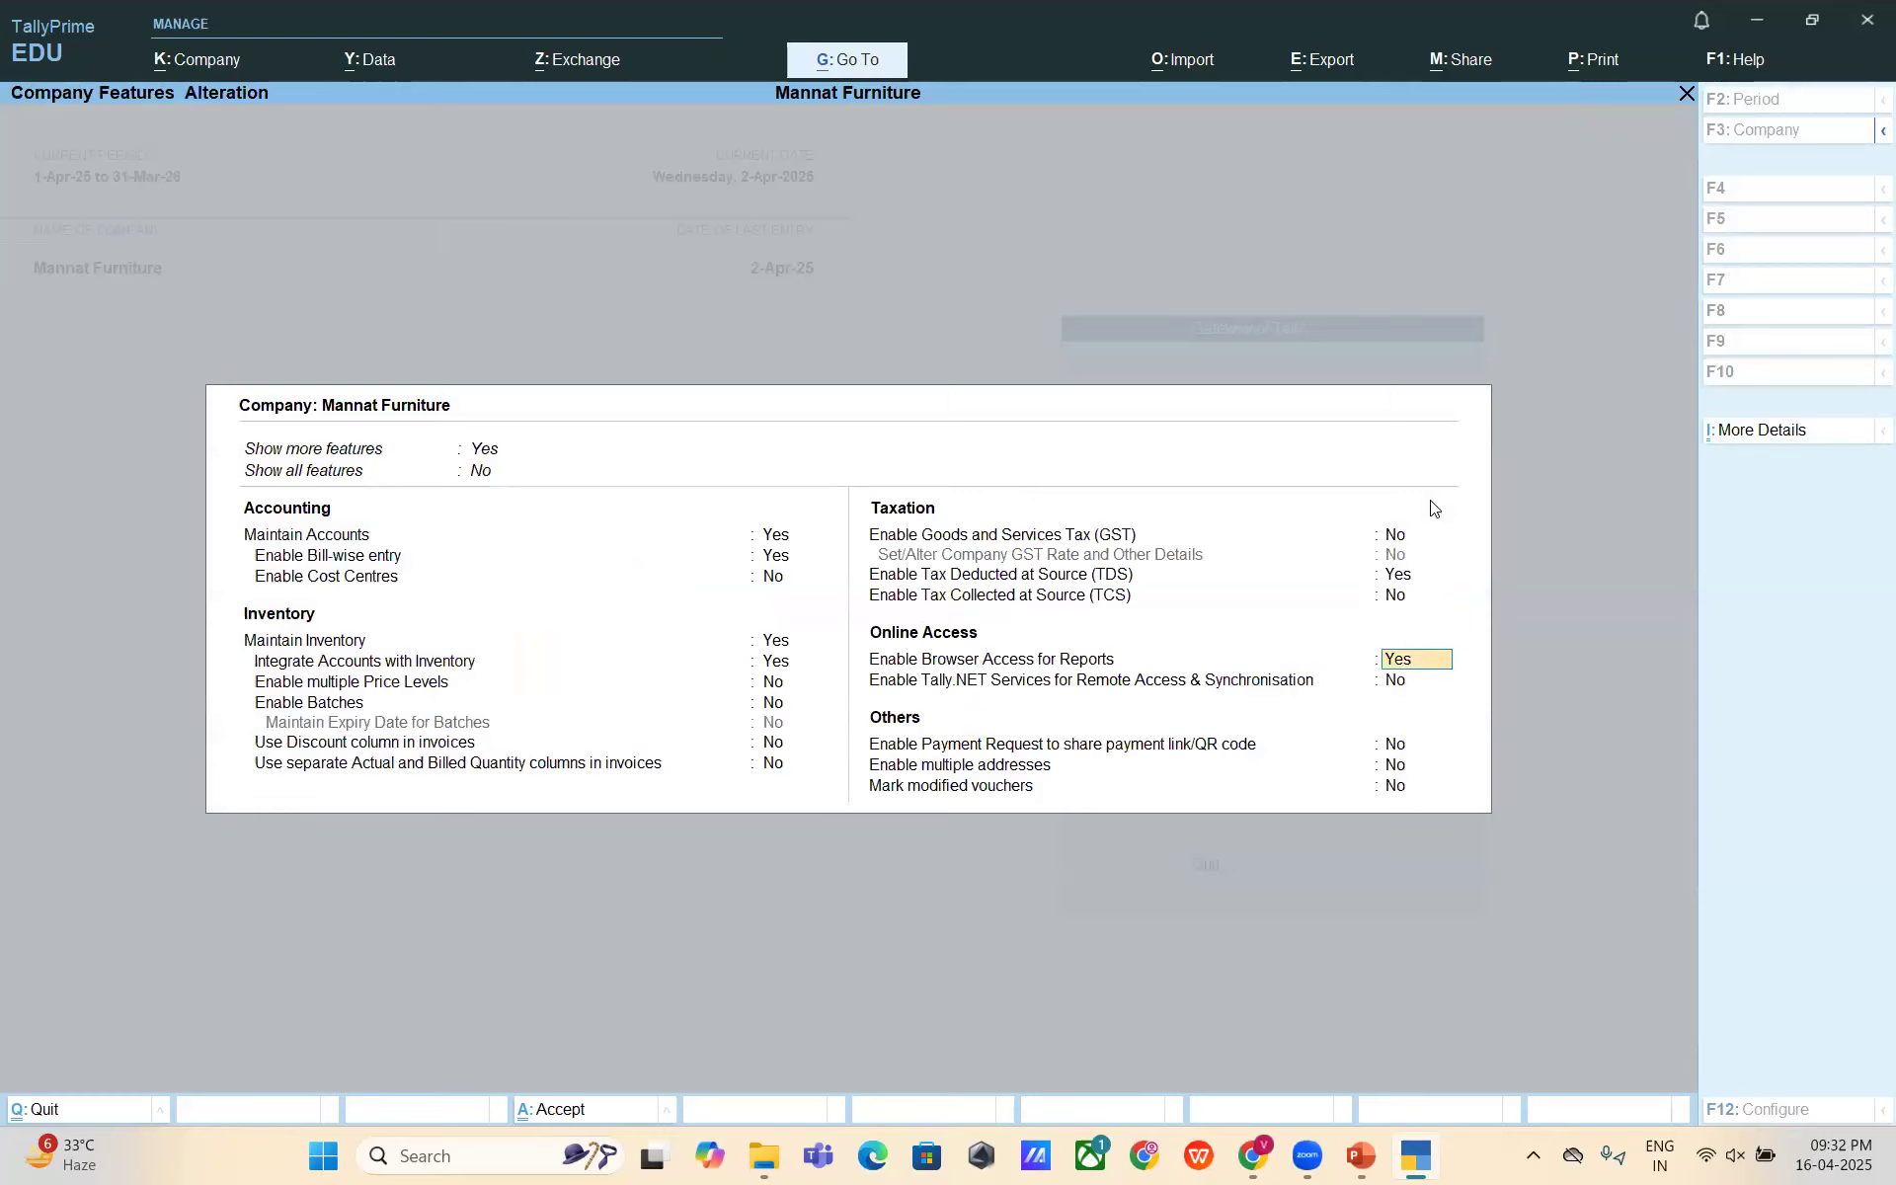
# - Step through the remaining feature settings to save the features with TDS enabled
pyautogui.press('Up')
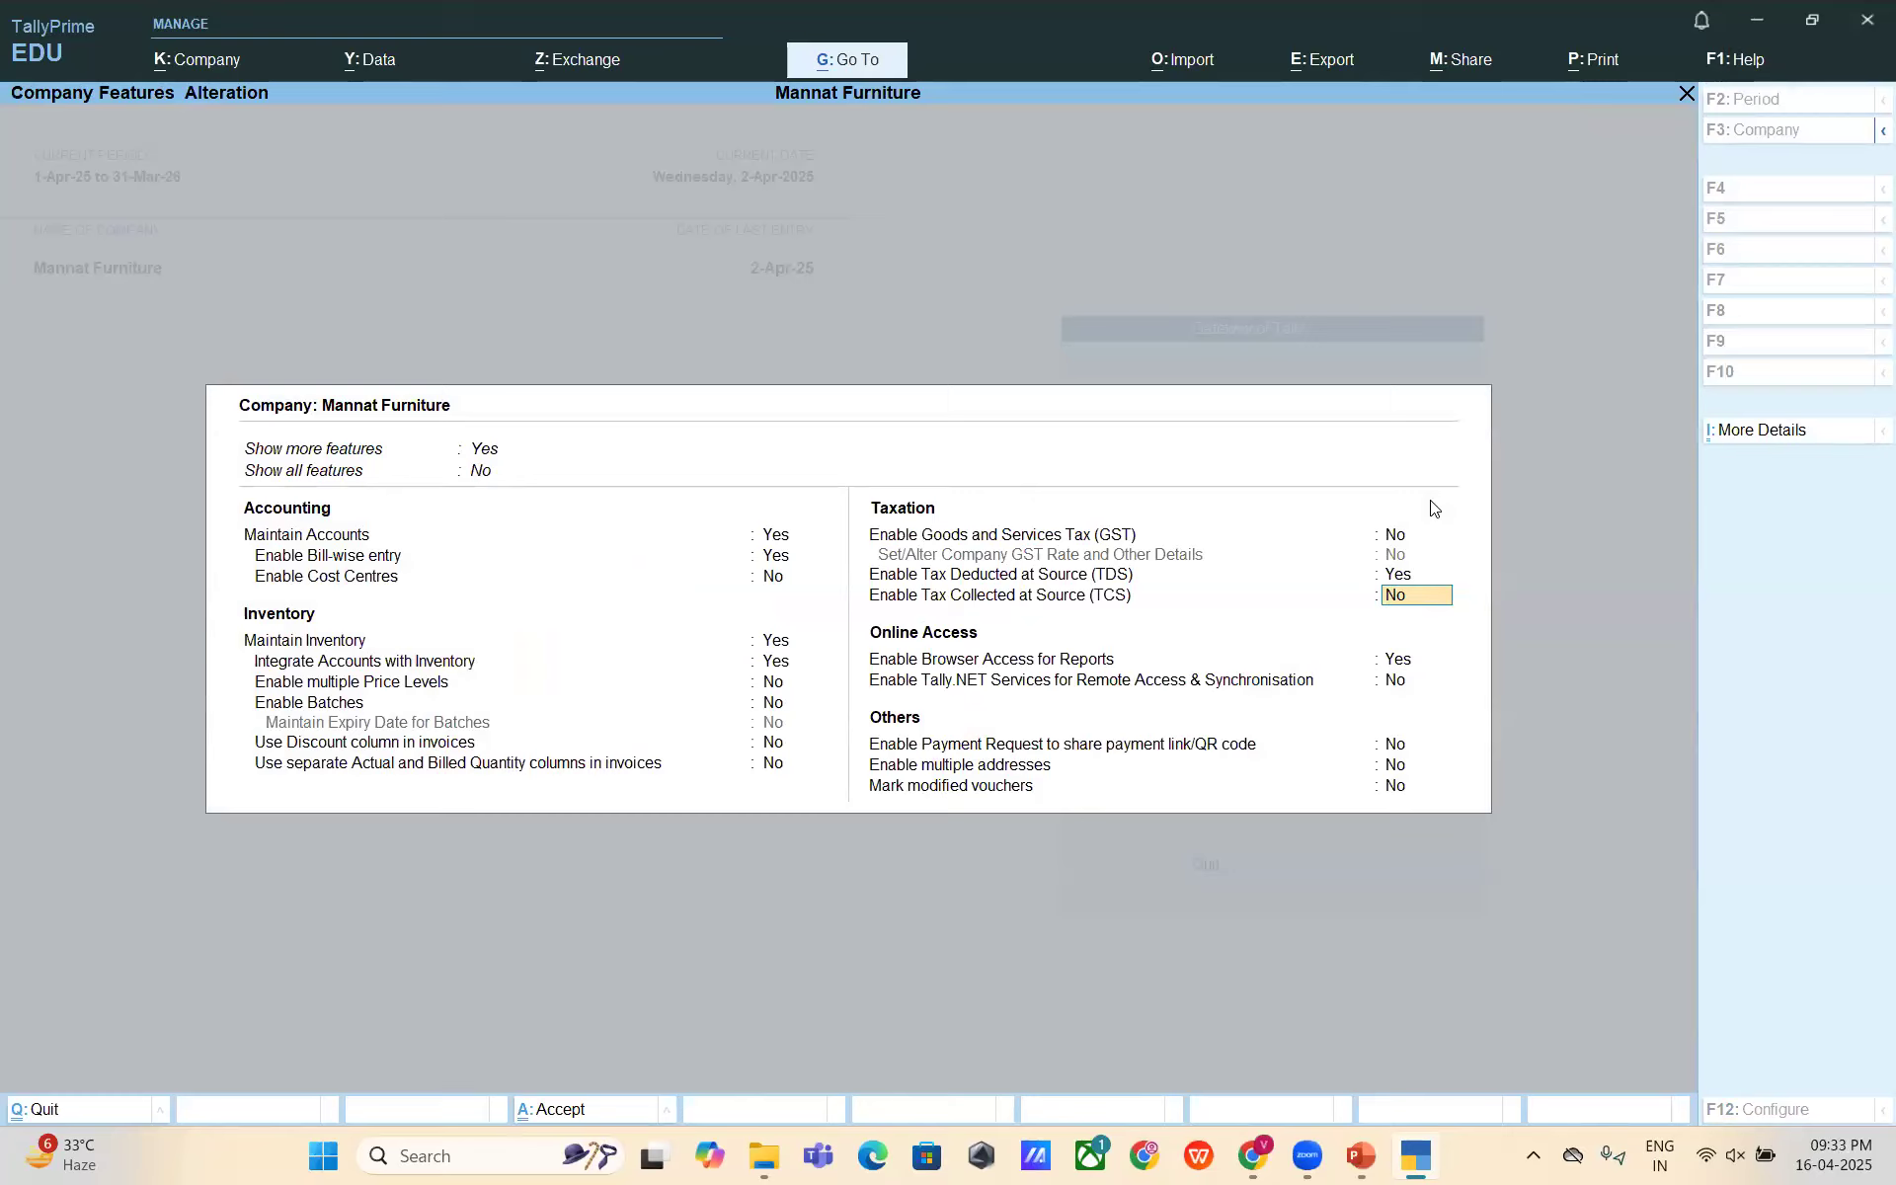
pyautogui.press('Return')
pyautogui.press('Return')
pyautogui.press('Return')
pyautogui.press('Return')
pyautogui.press('Return')
pyautogui.press('Return')
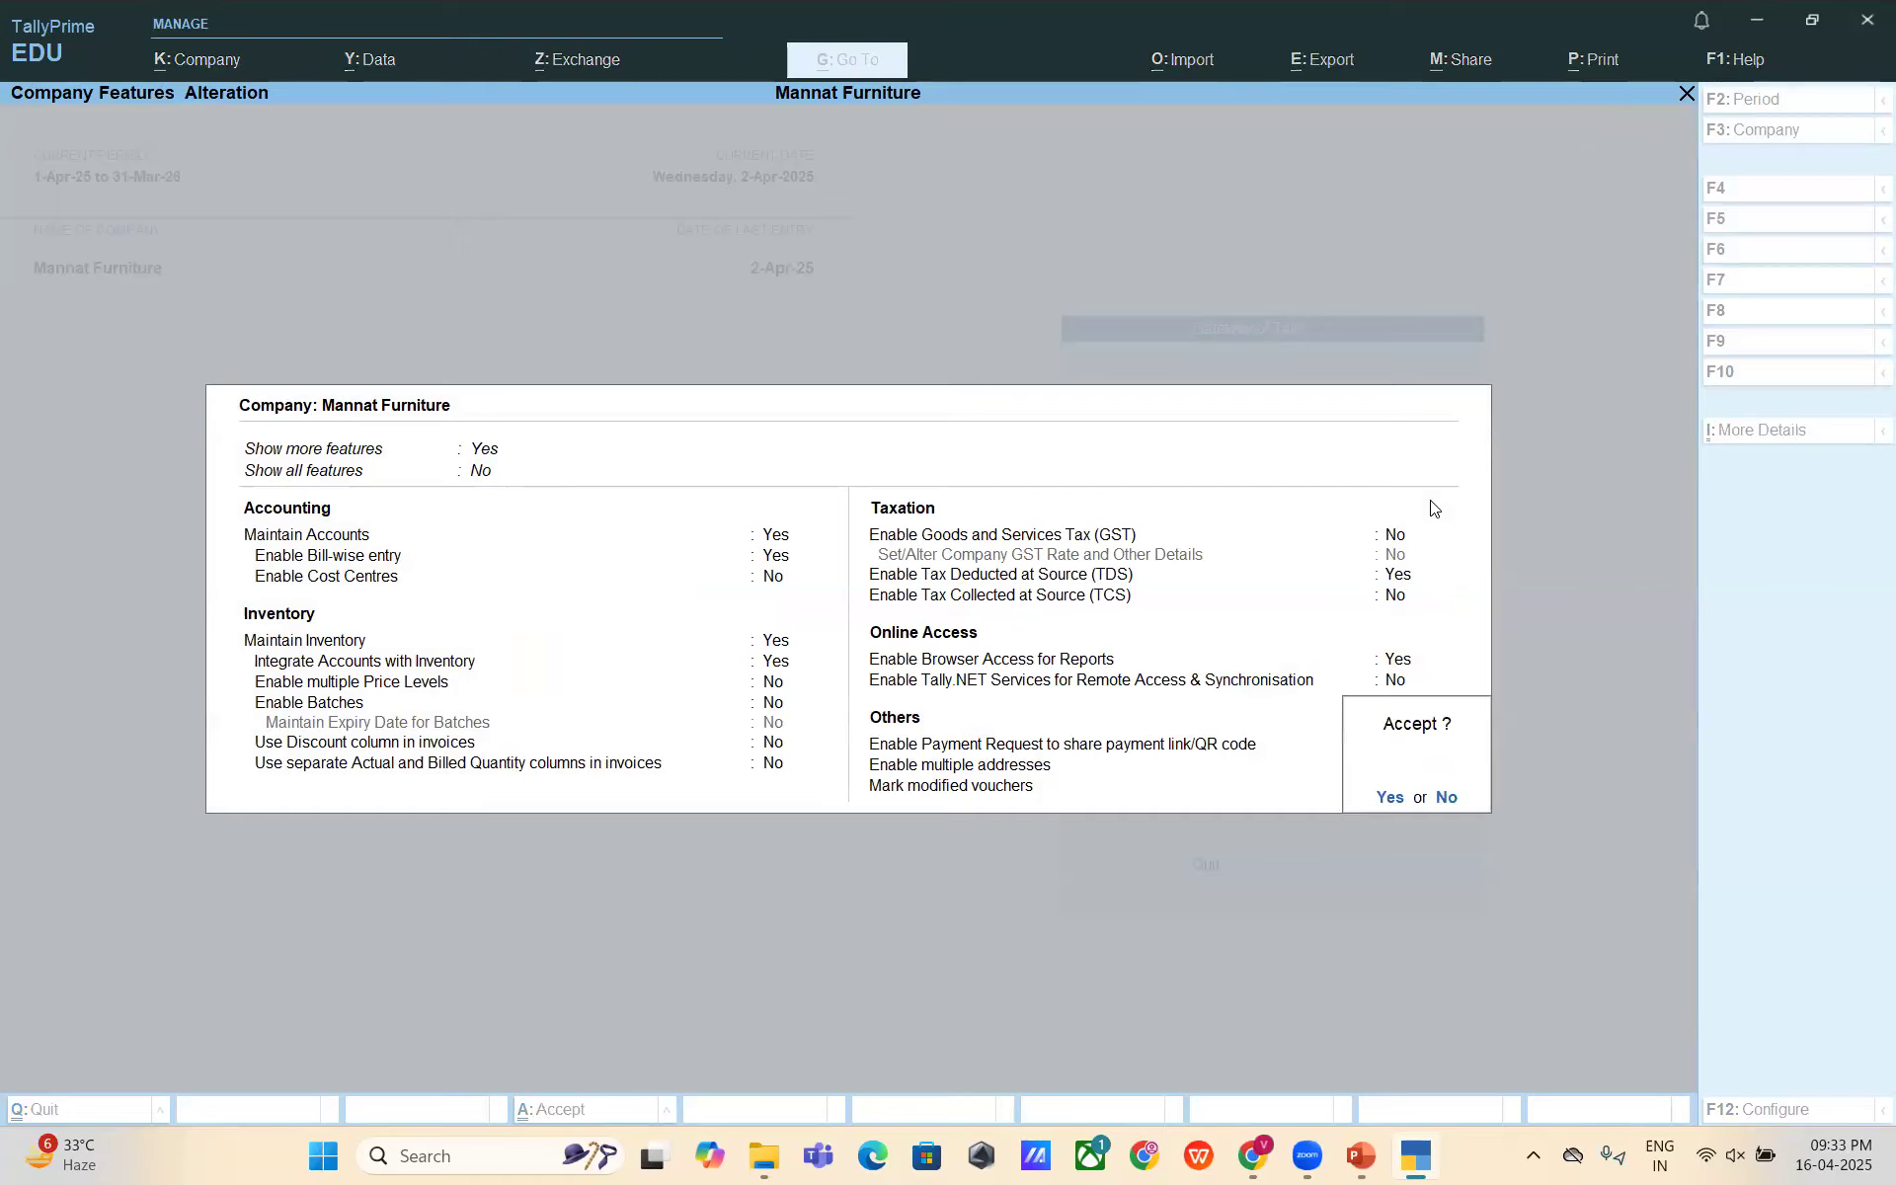
pyautogui.press('Return')
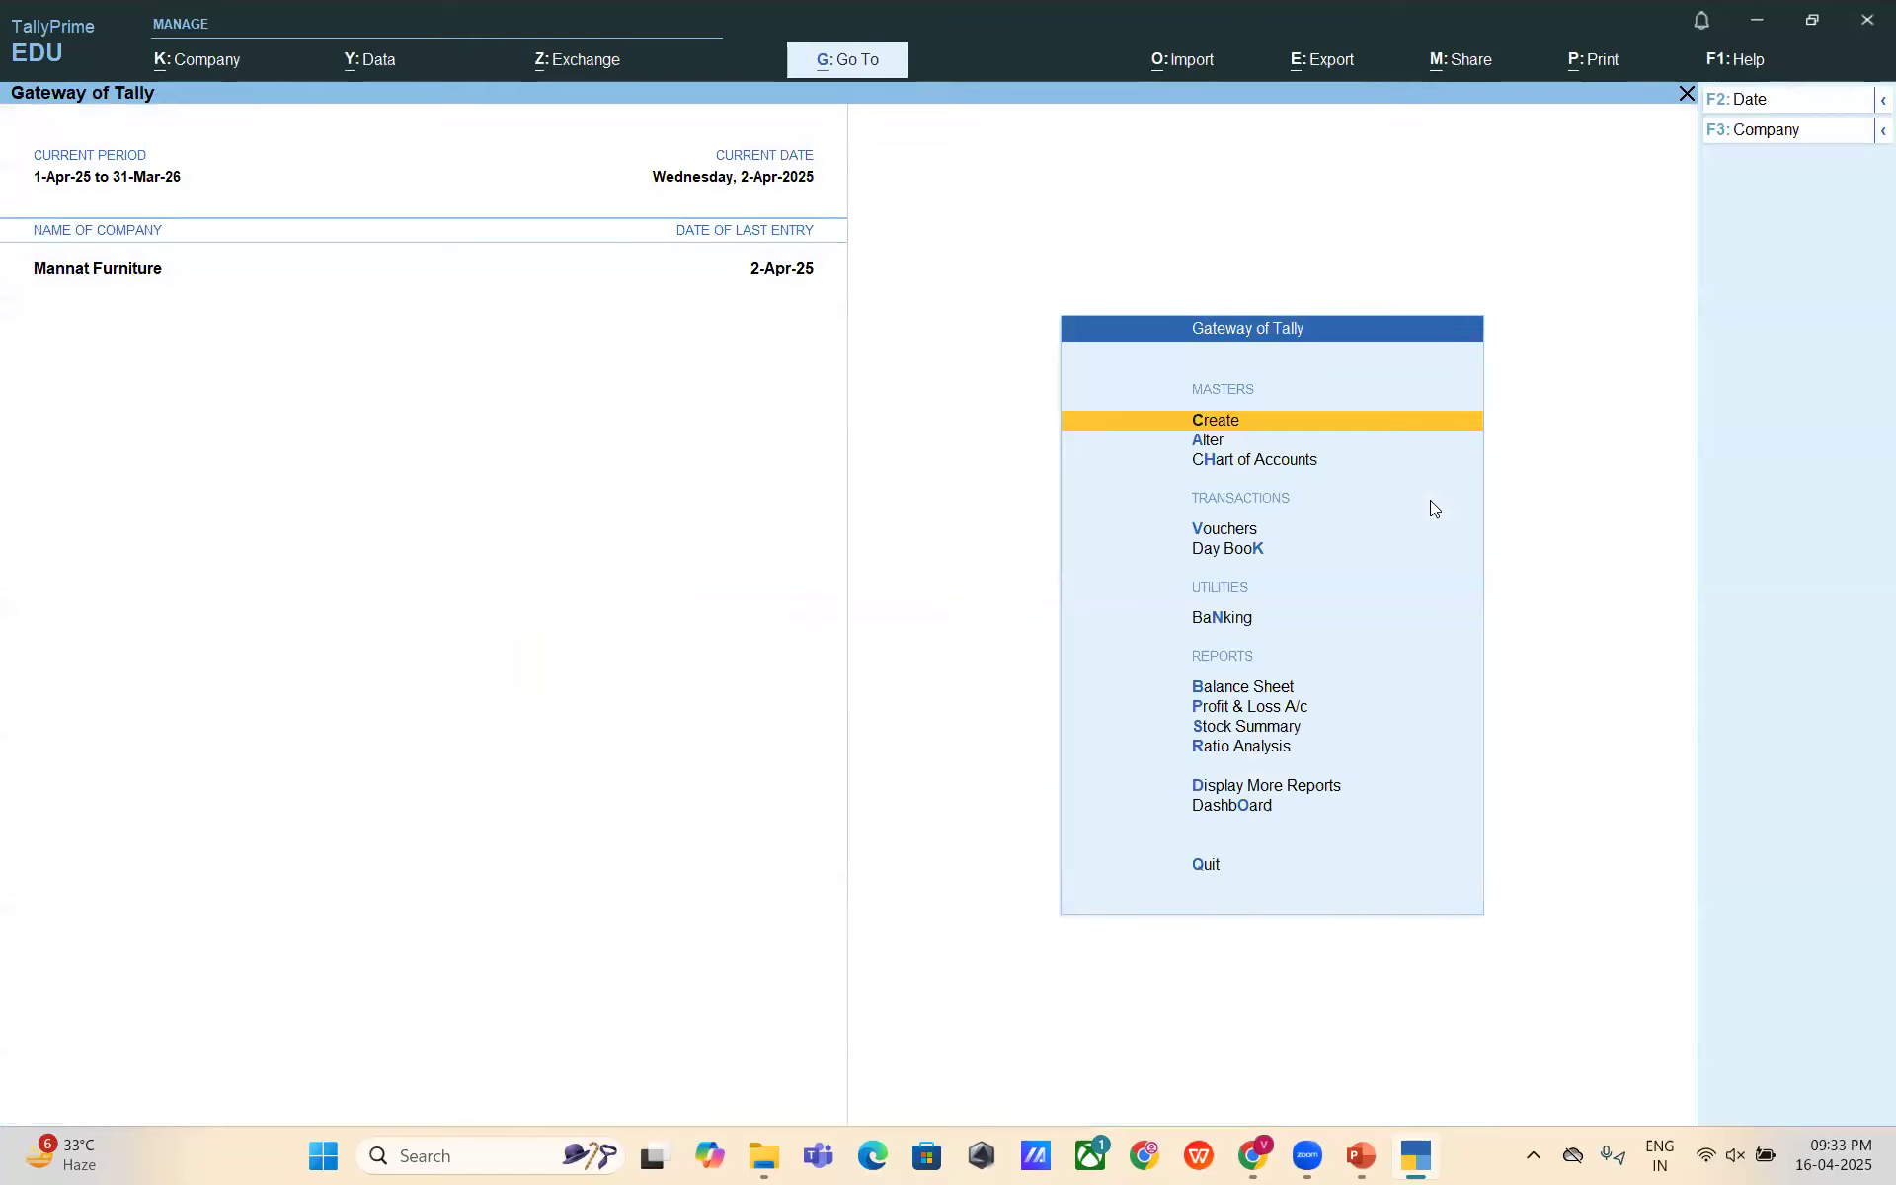
pyautogui.hotkey('alt', 'Tab')
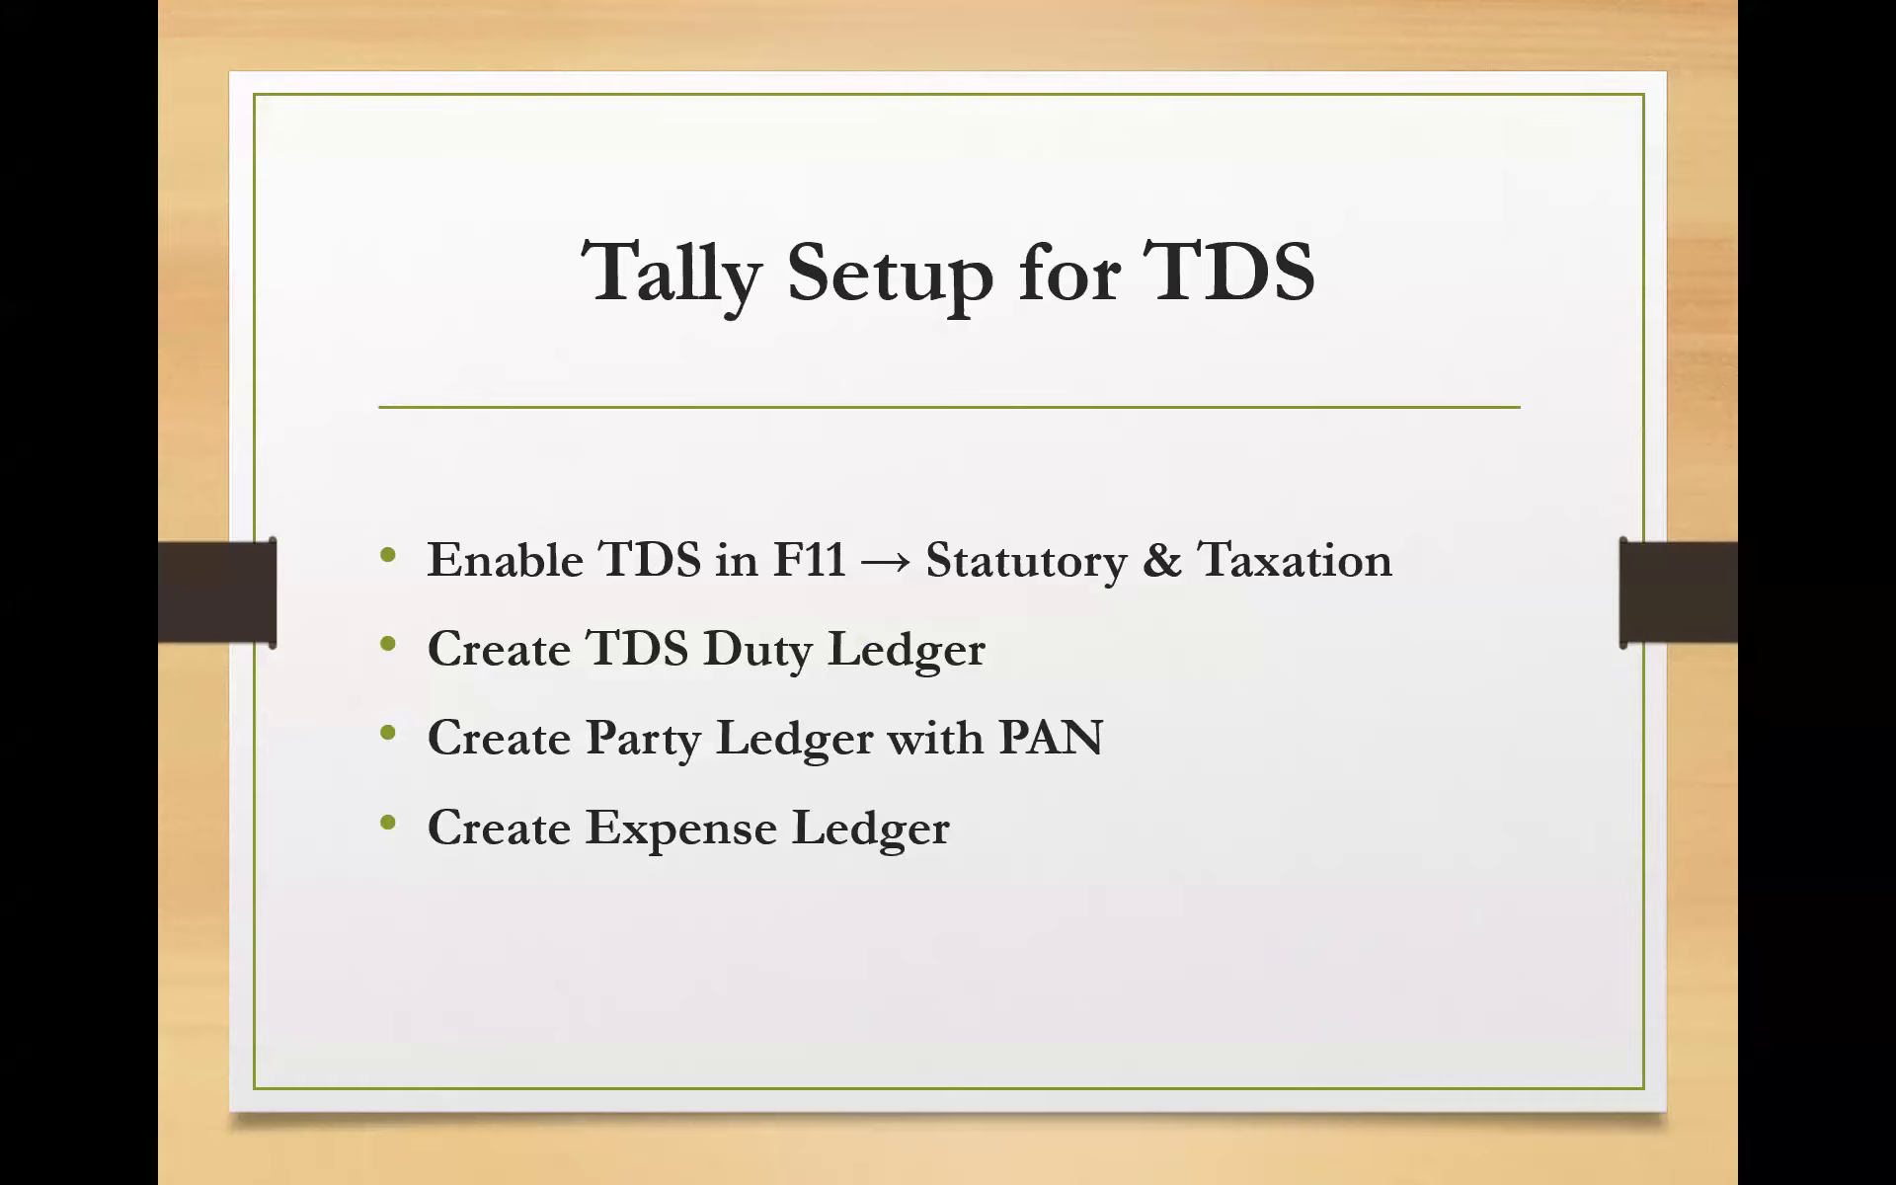
# - Bring the 'Tally Setup for TDS' slide back to the front
pyautogui.hotkey('alt', 'Tab')
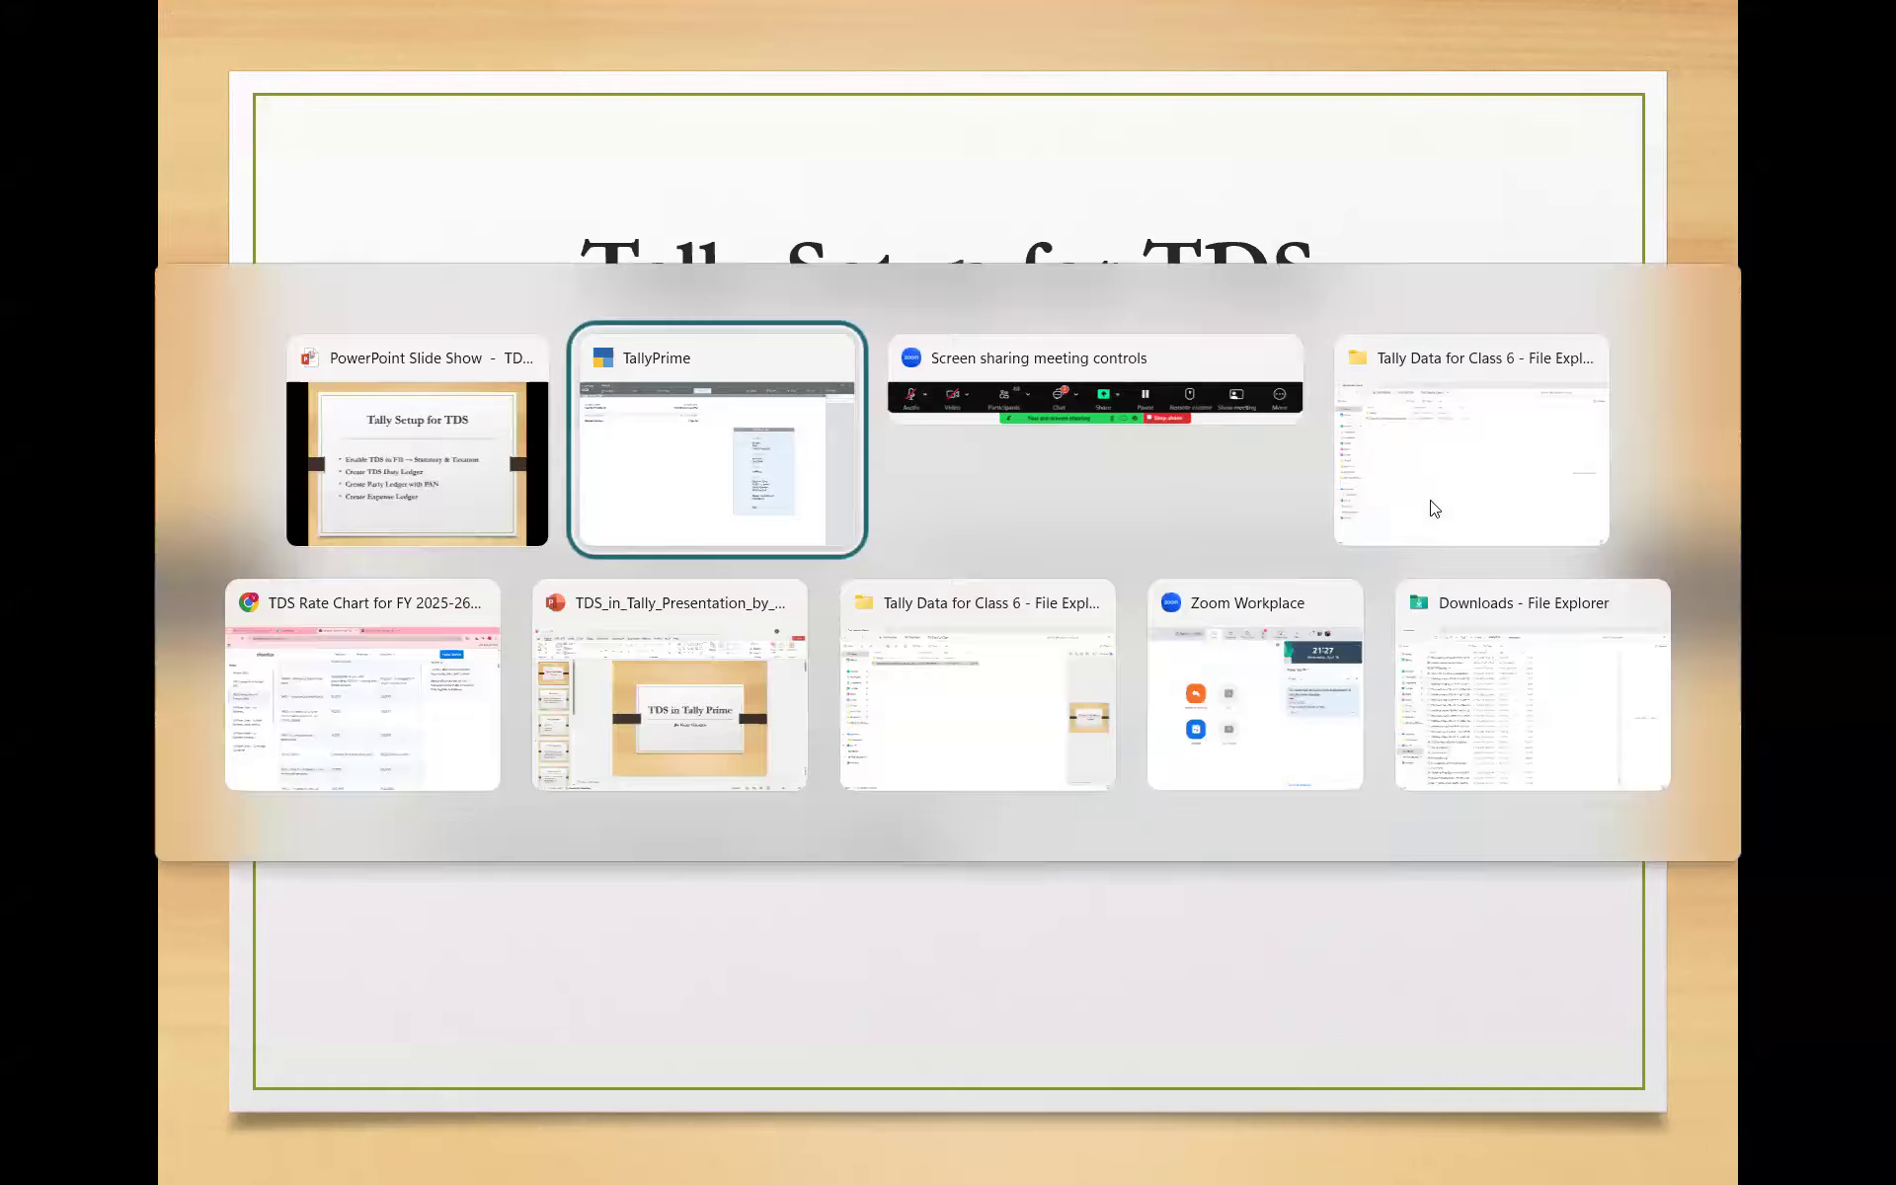
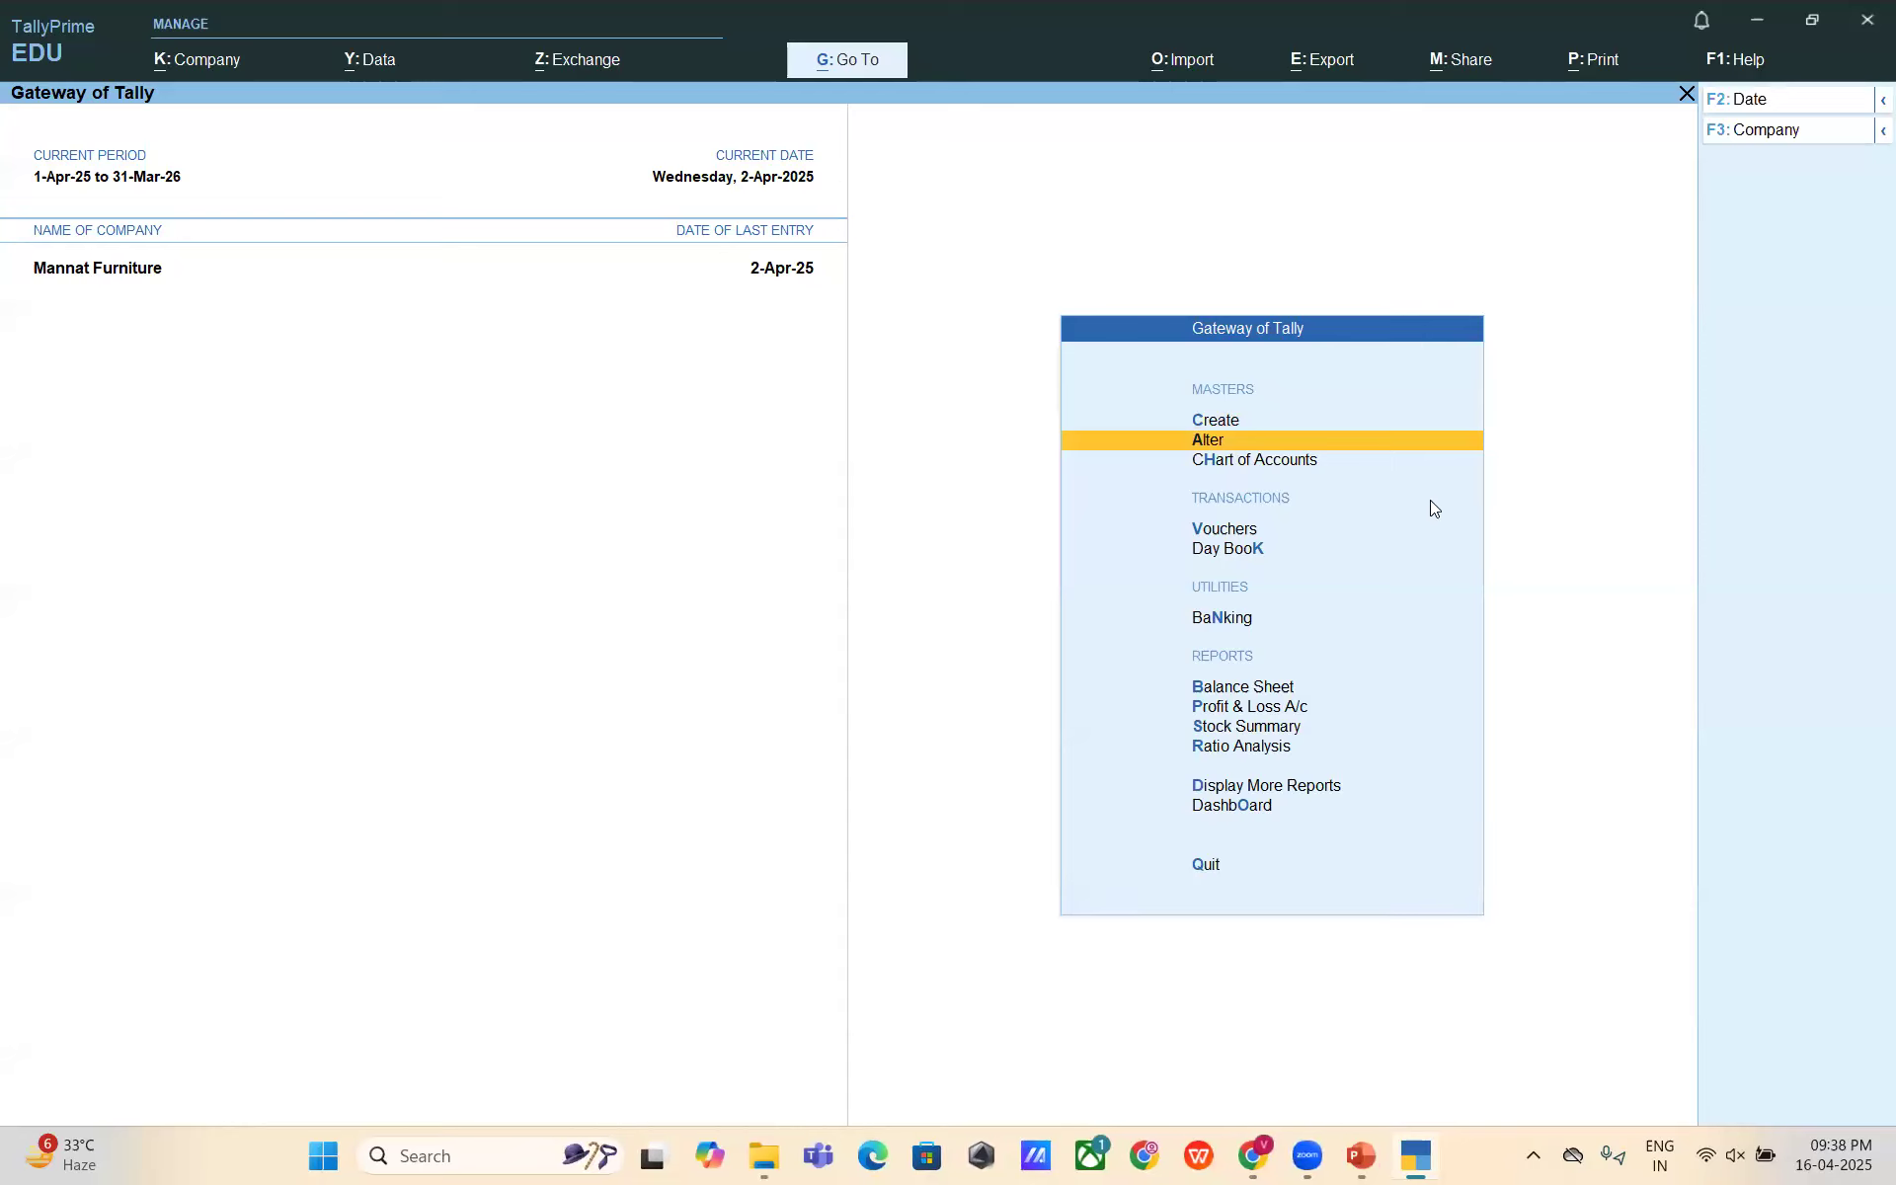
# - Create ledger 'Mr. A' under Sundry Debtors with bill-by-bill balances and a 30-day credit period
pyautogui.press('Return')
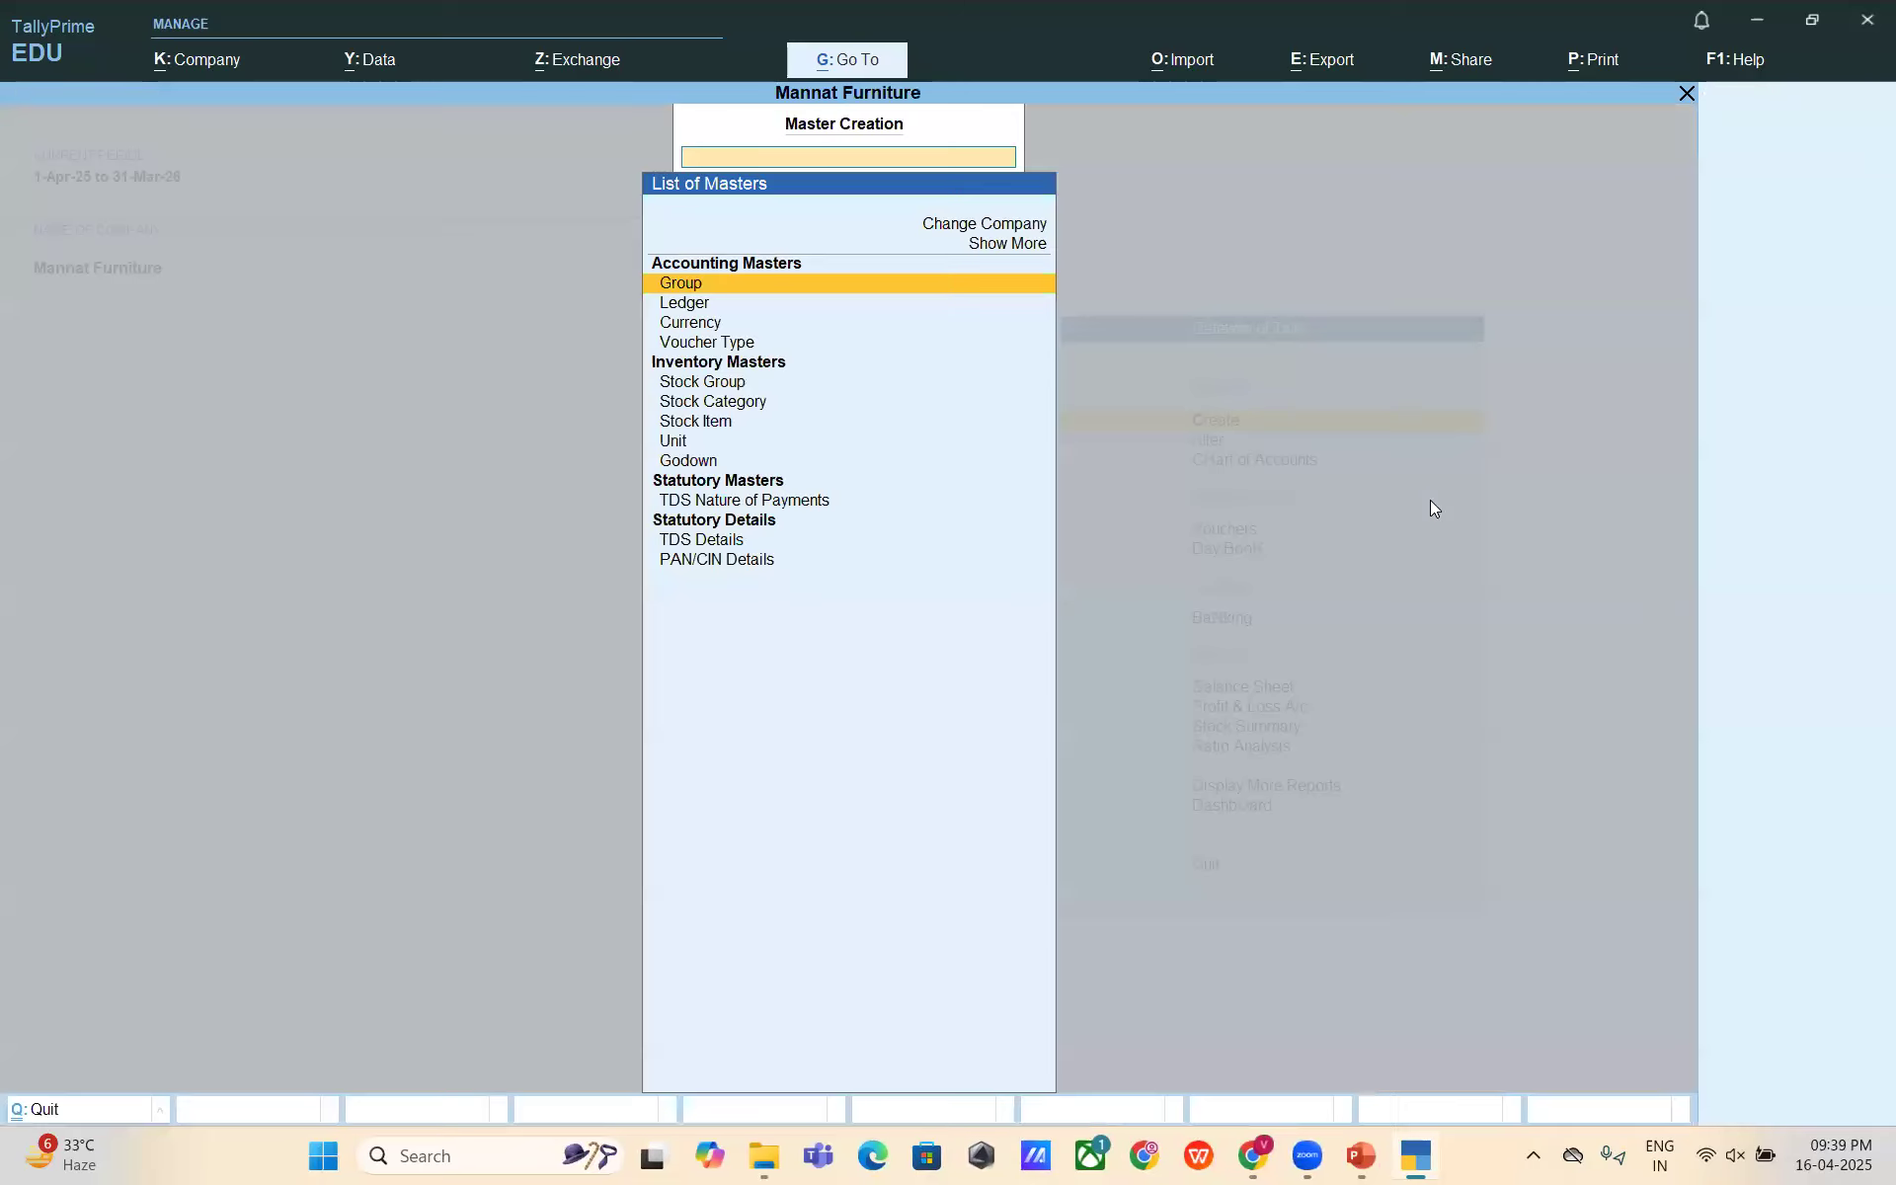
pyautogui.press('Down')
pyautogui.press('Return')
pyautogui.write('Mr. A')
pyautogui.press('Return')
pyautogui.press('Return')
pyautogui.write('Sundry')
pyautogui.press('Down')
pyautogui.press('Down')
pyautogui.press('Up')
pyautogui.press('Down')
pyautogui.press('Return')
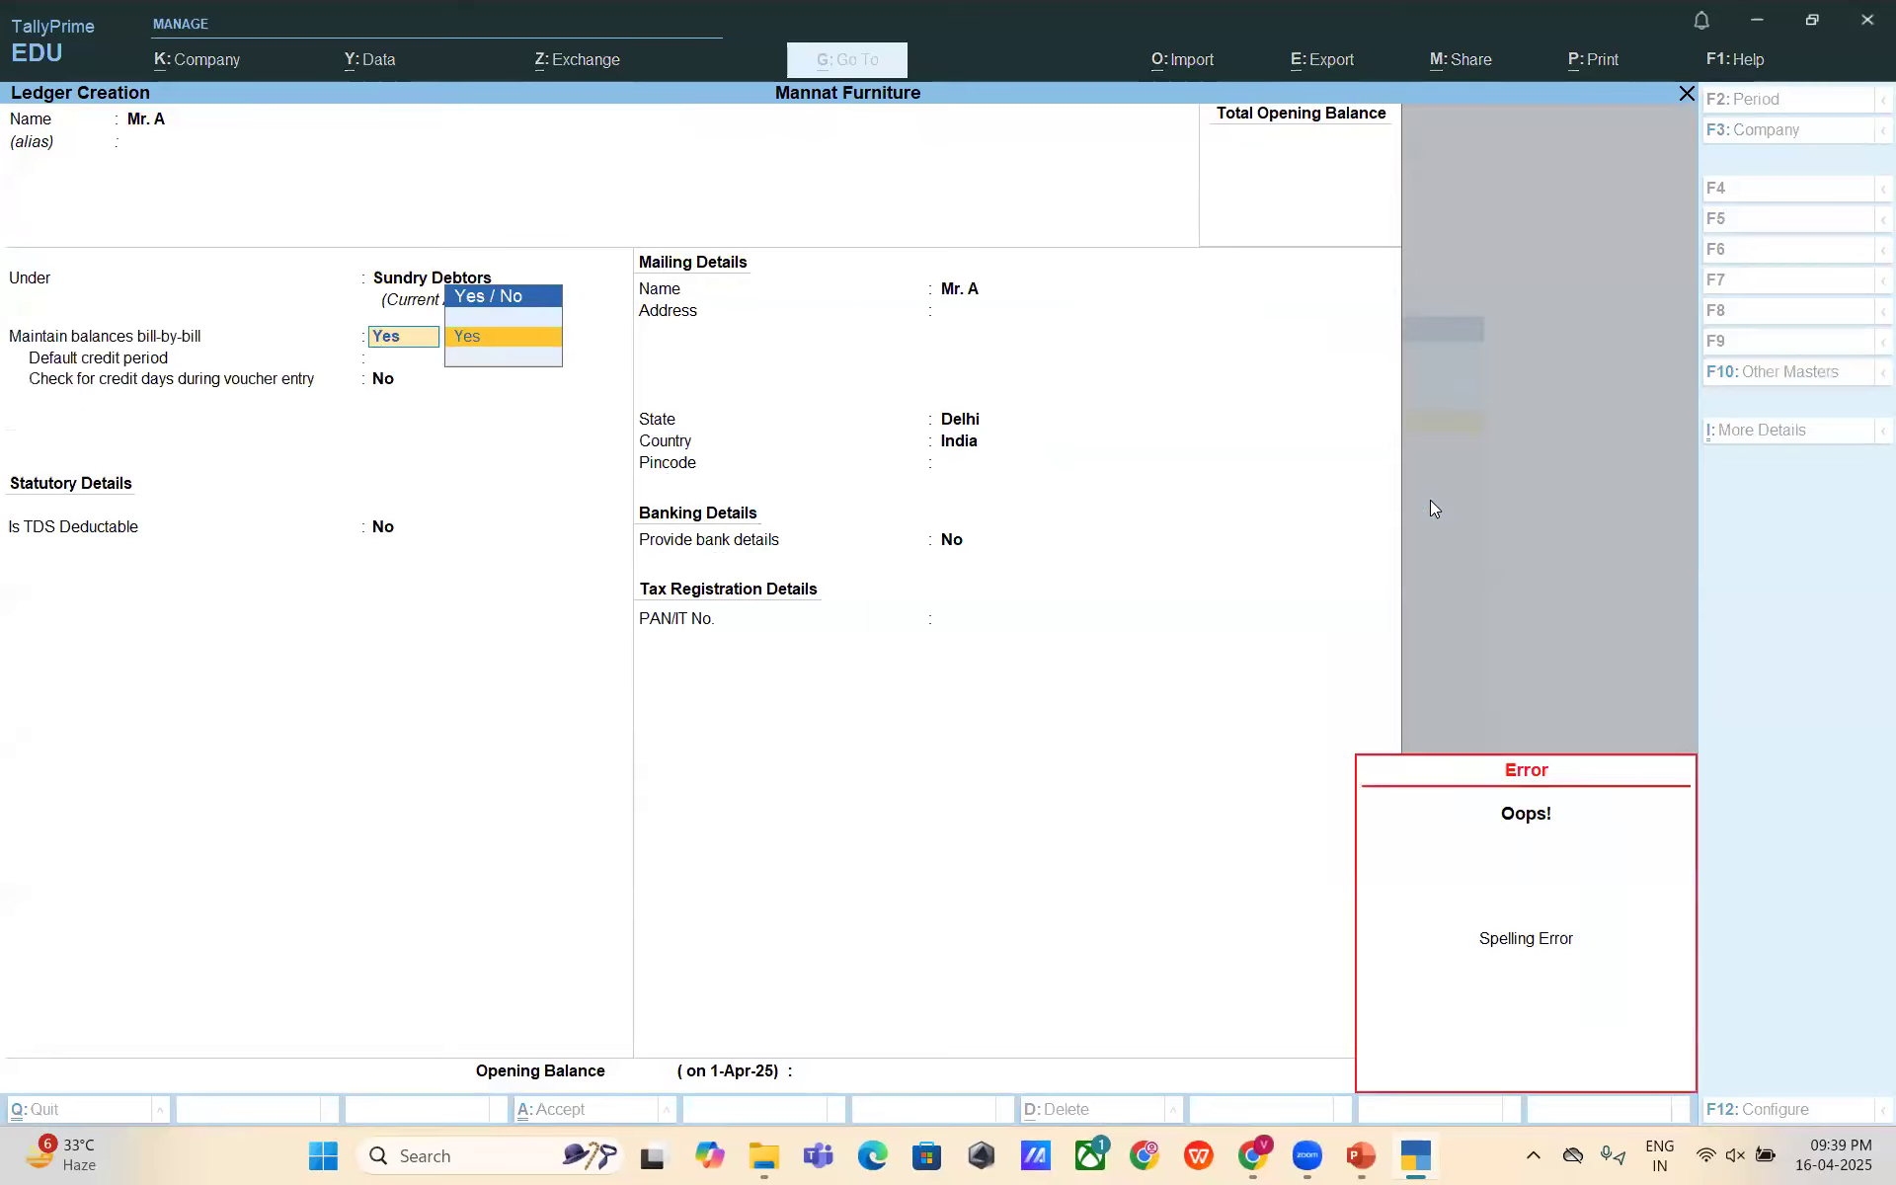
pyautogui.press('BackSpace')
pyautogui.press('BackSpace')
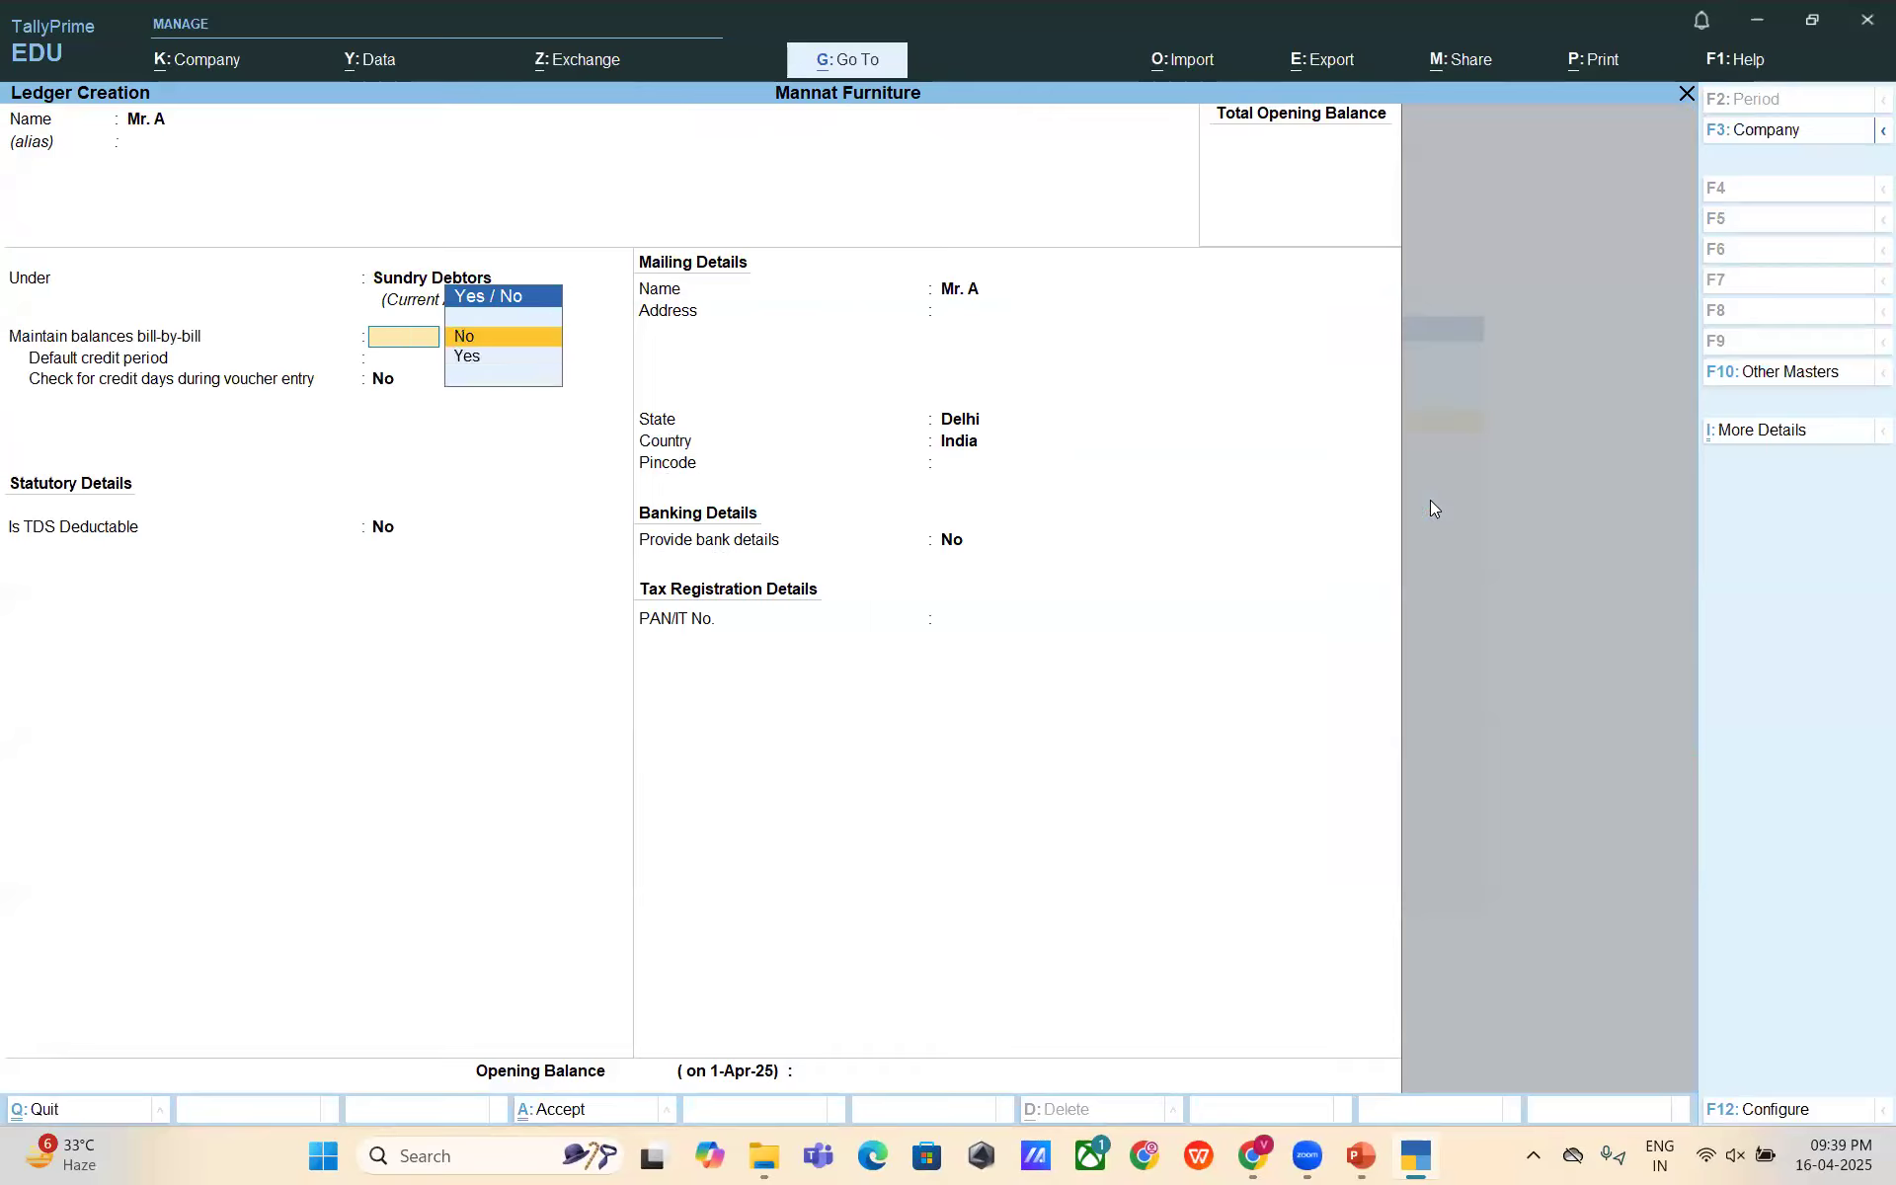
pyautogui.press('Down')
pyautogui.press('Return')
pyautogui.write('30')
pyautogui.press('Return')
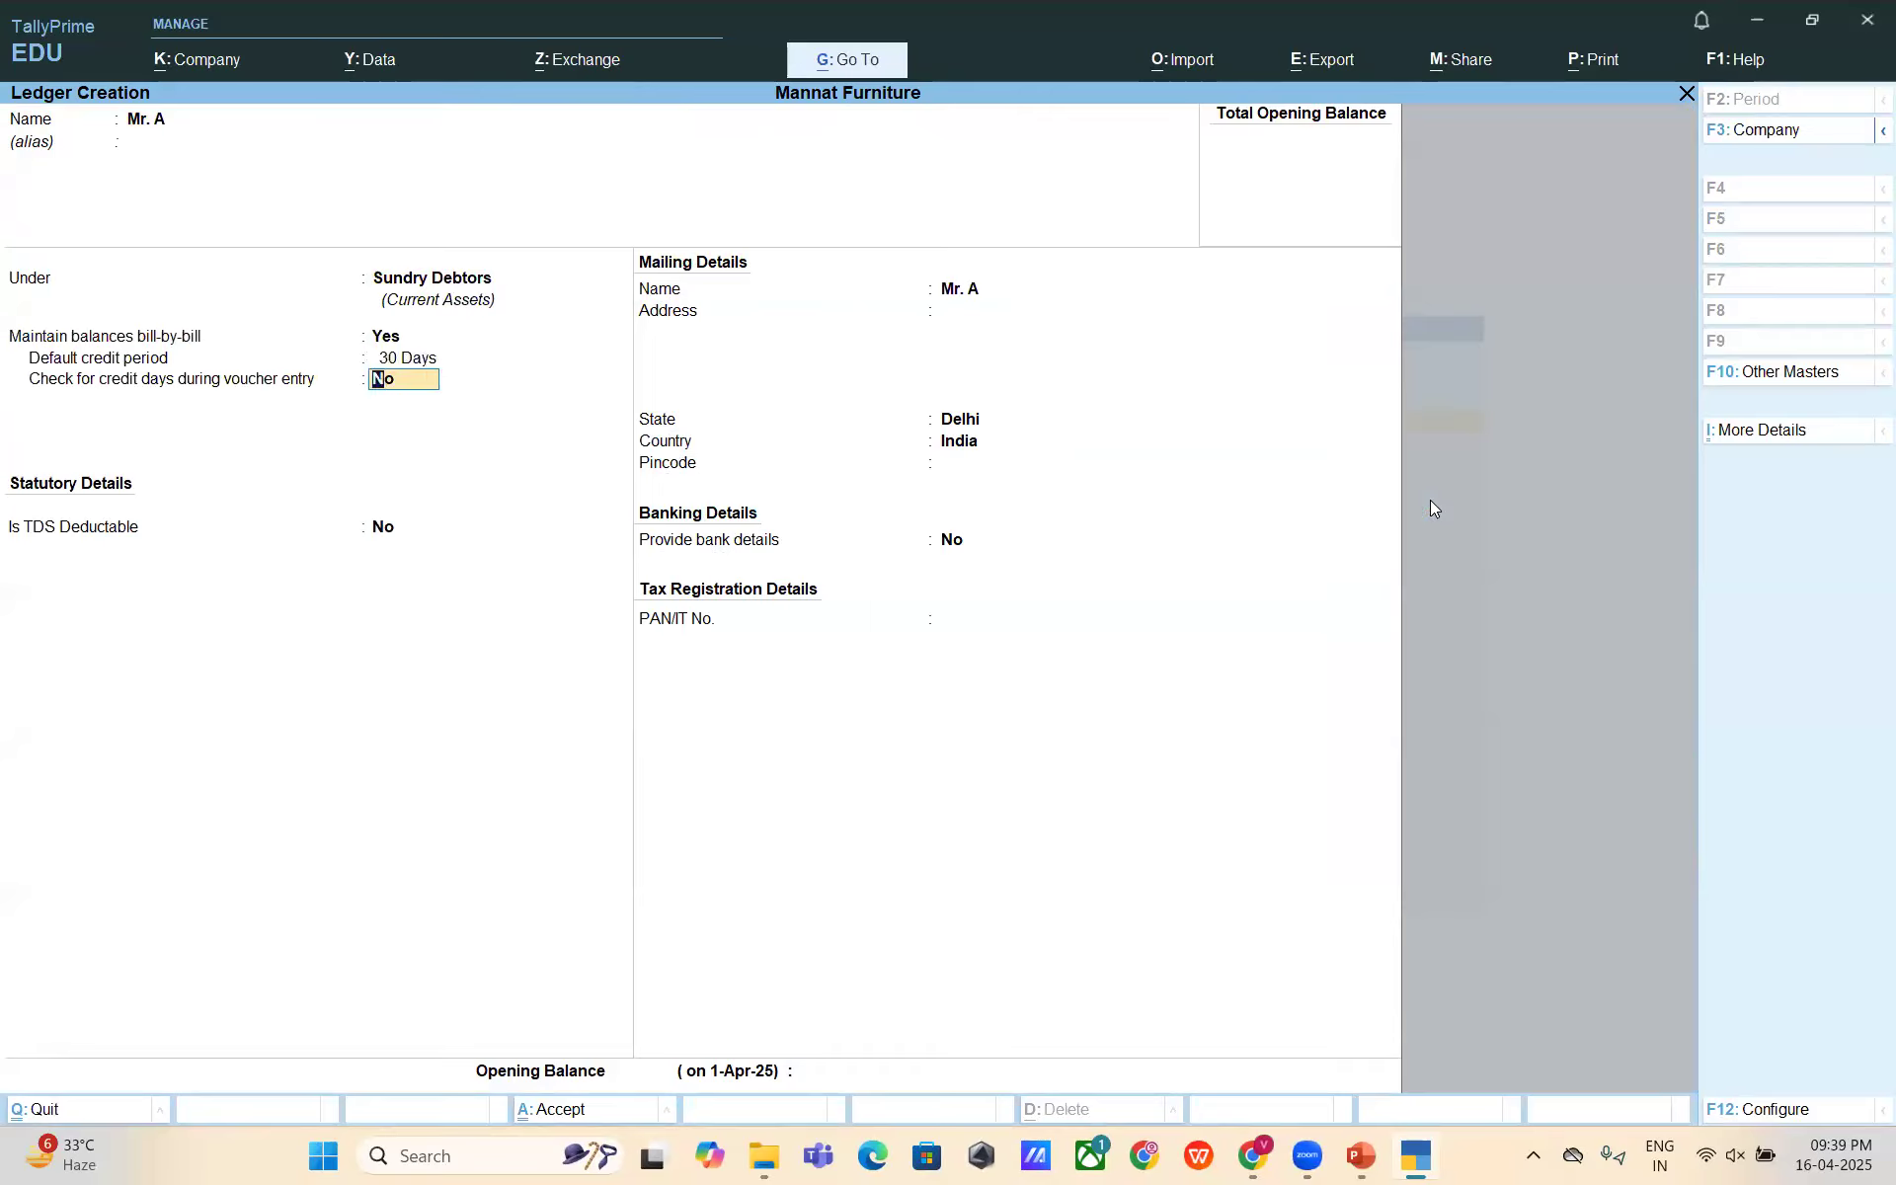
pyautogui.press('Return')
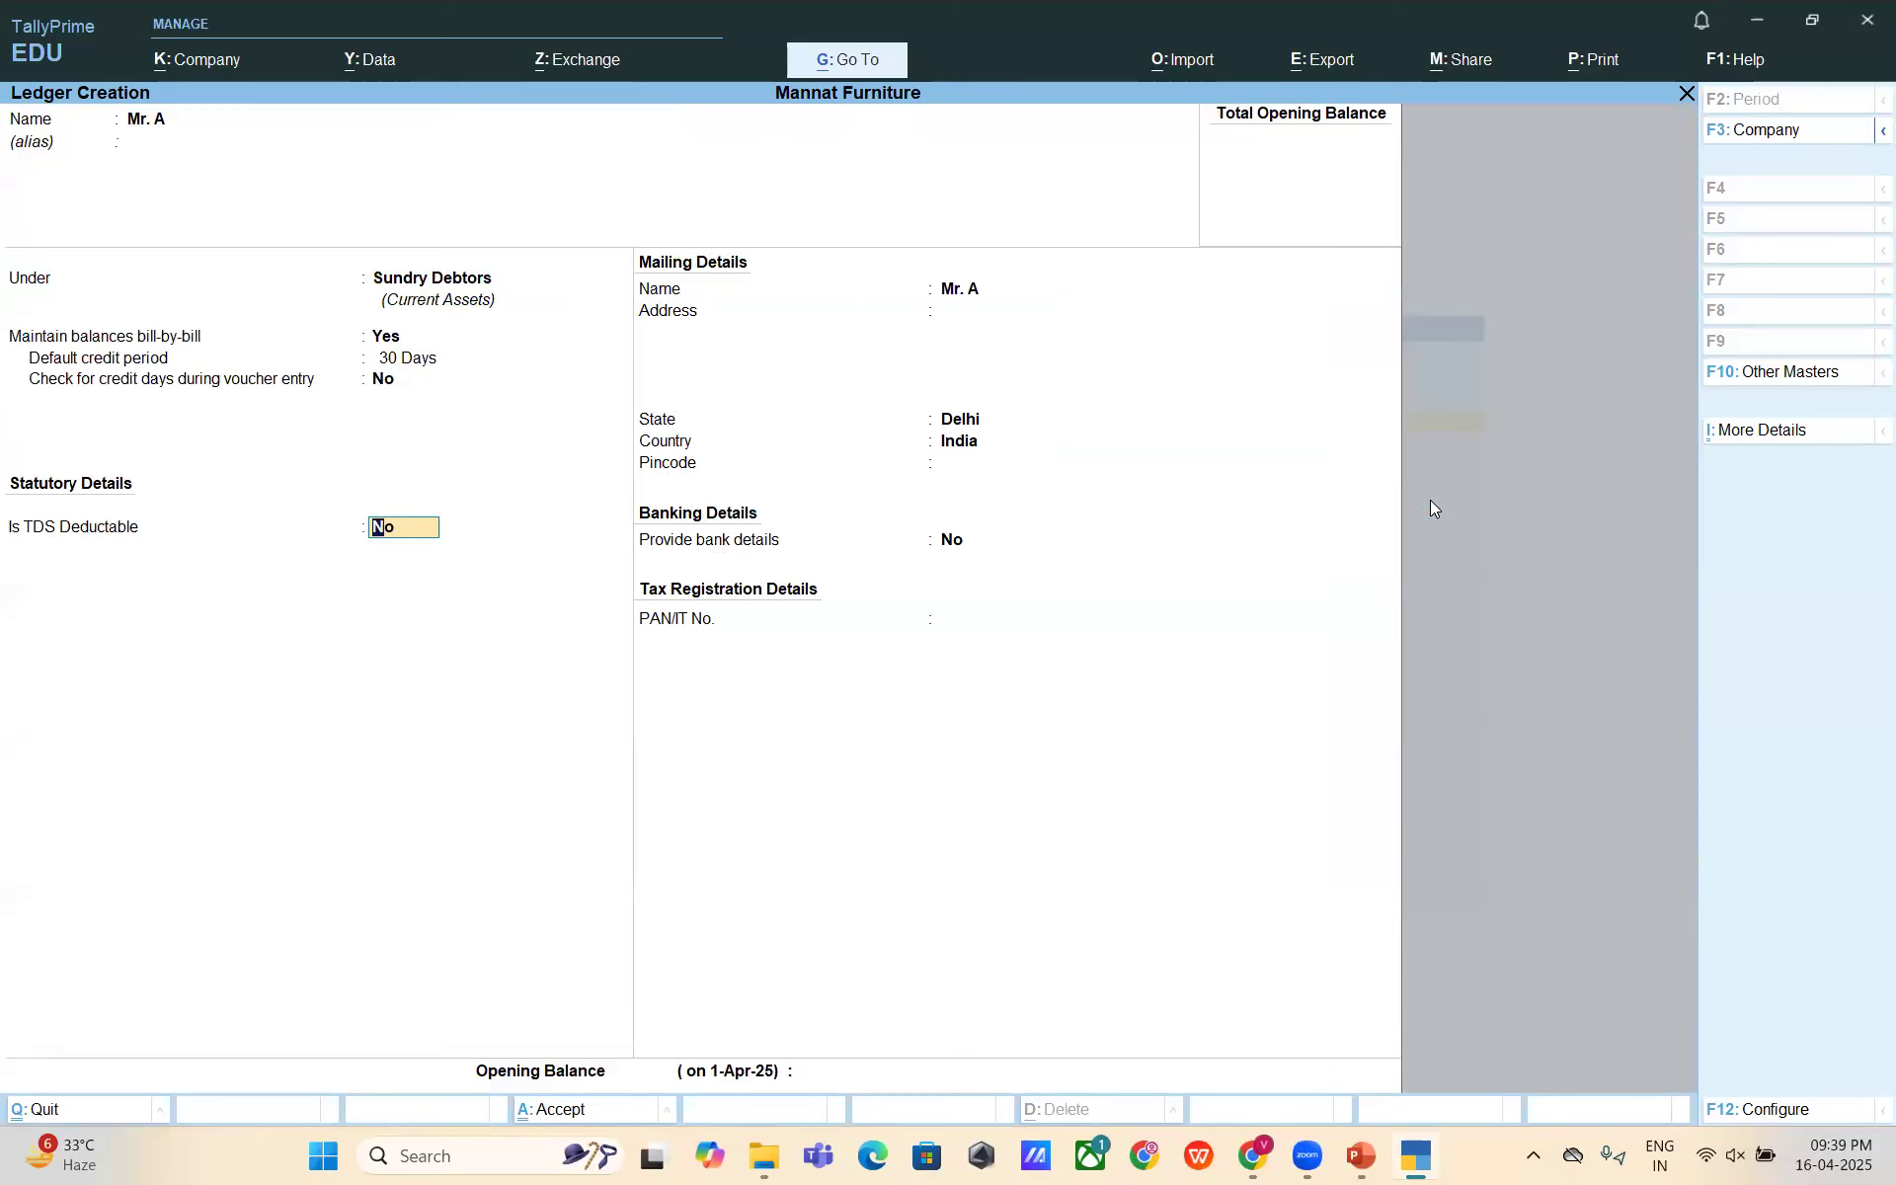
# - Make Mr. A TDS deductible as Company - Resident, deducted in the same voucher, and save the ledger
pyautogui.write('y')
pyautogui.press('Return')
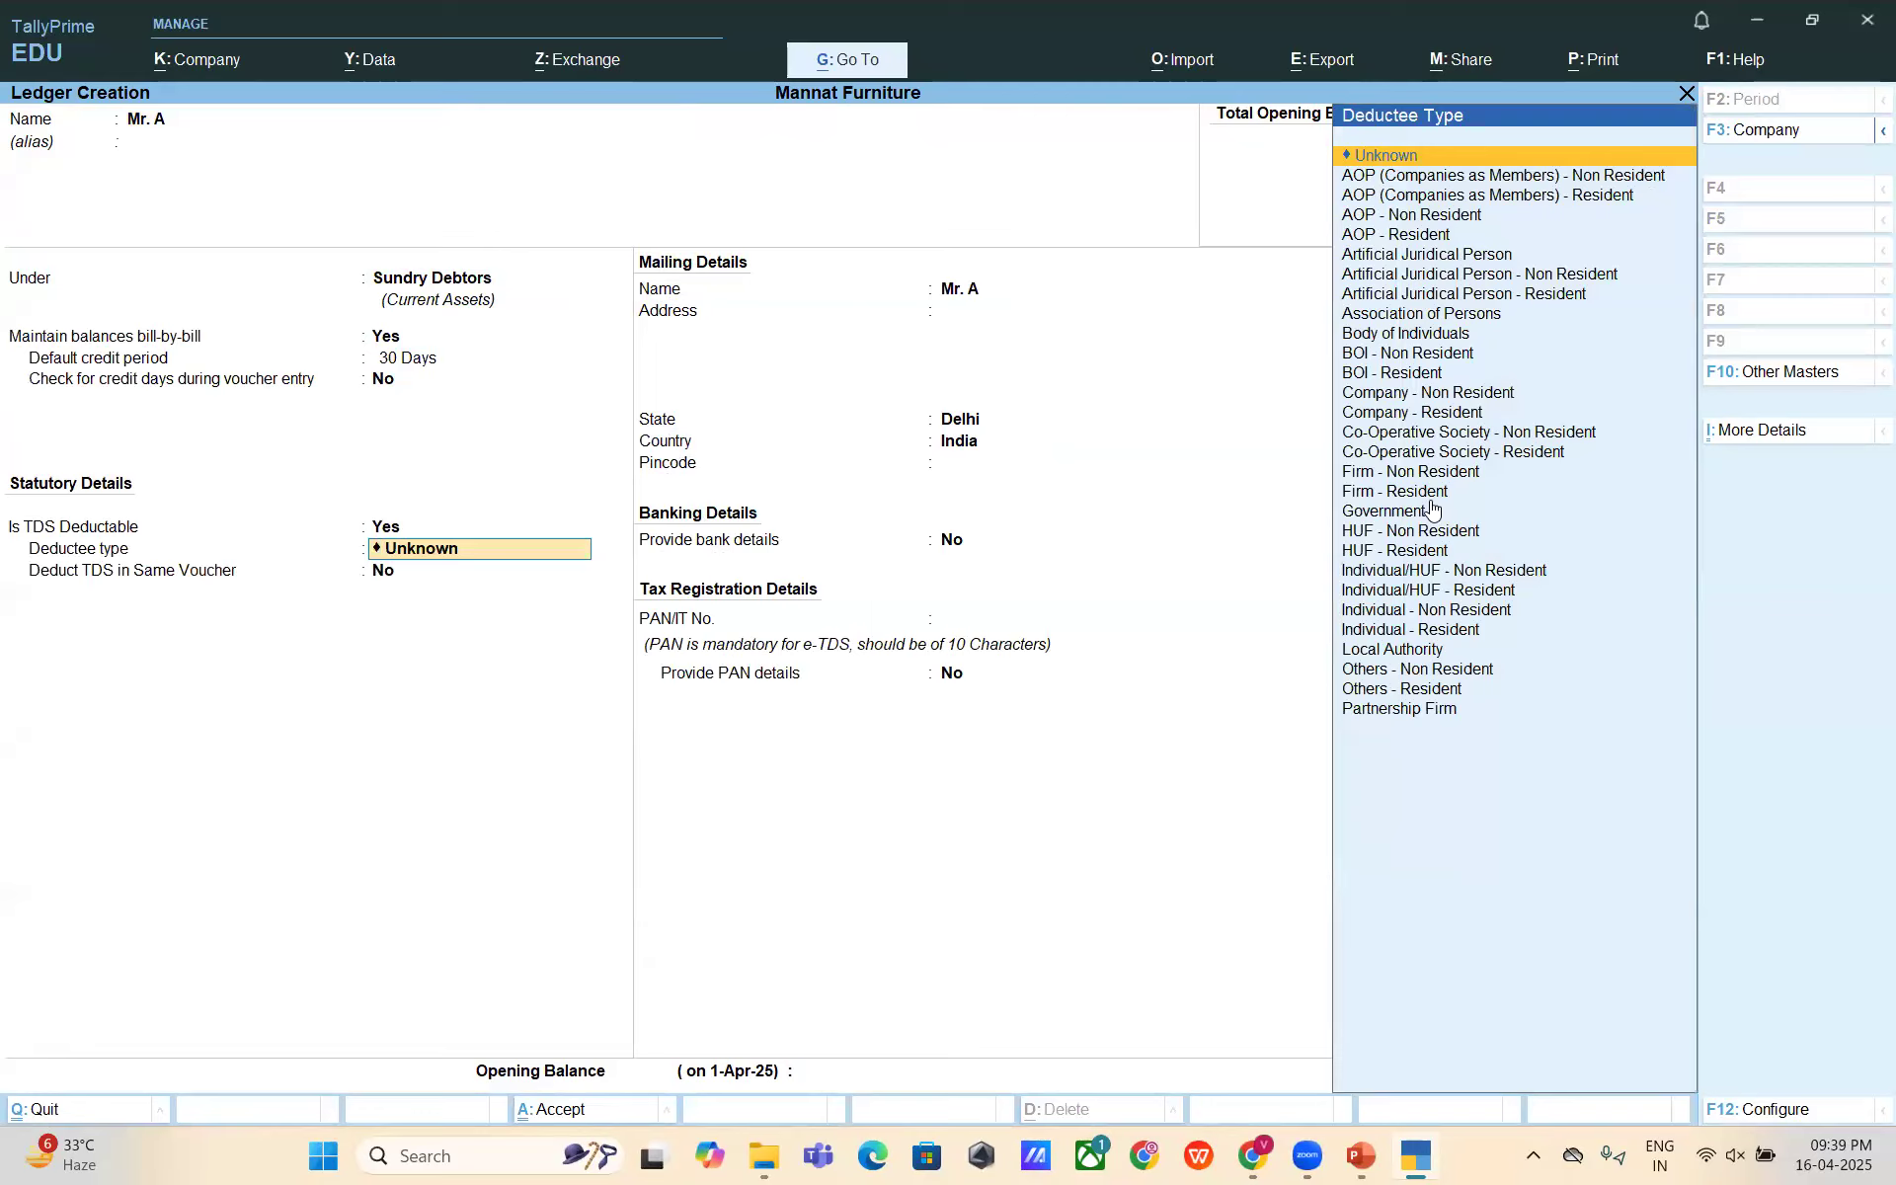
pyautogui.press('Down')
pyautogui.press('Down')
pyautogui.press('Down')
pyautogui.press('Down')
pyautogui.press('Down')
pyautogui.press('Down')
pyautogui.press('Down')
pyautogui.press('Down')
pyautogui.press('Down')
pyautogui.press('Down')
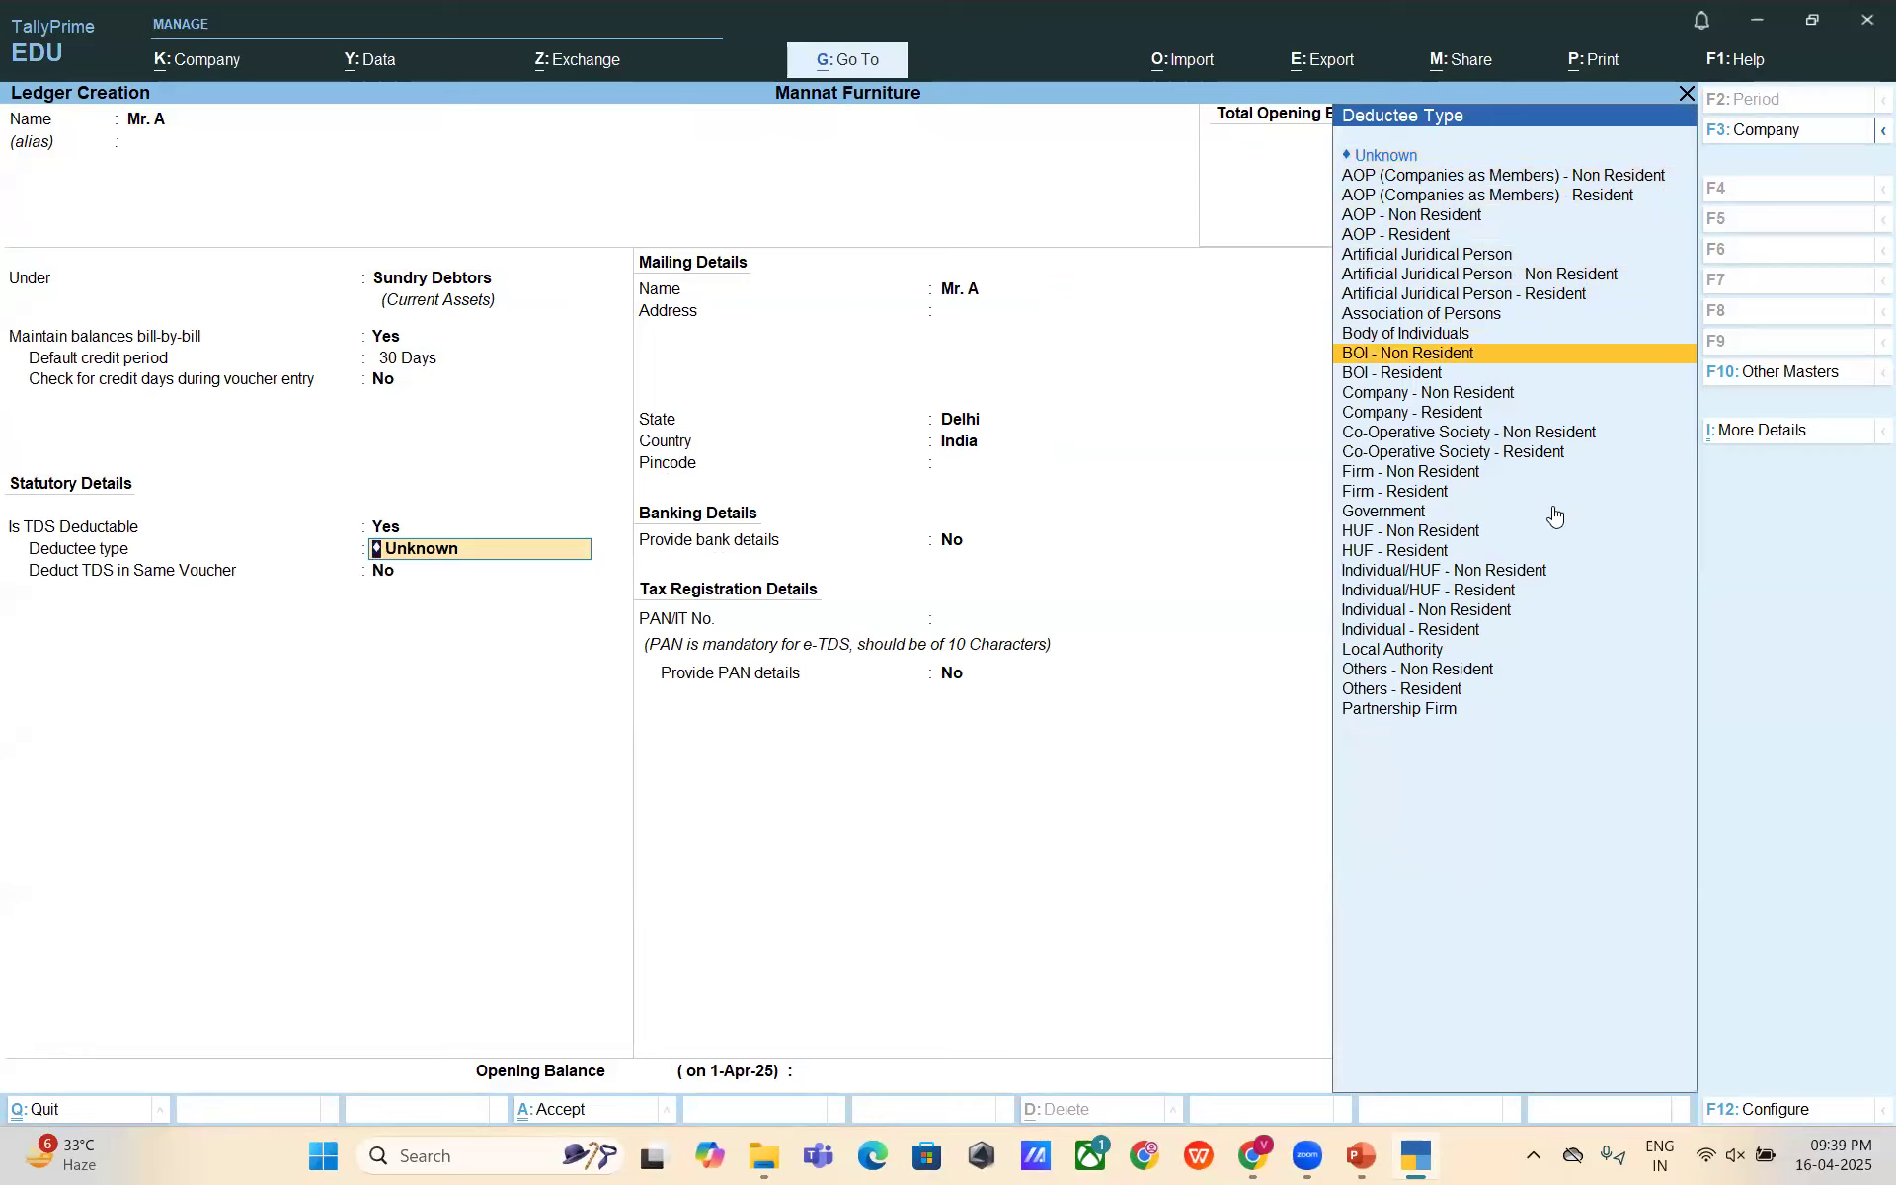
pyautogui.press('Down')
pyautogui.press('Down')
pyautogui.press('Down')
pyautogui.press('Down')
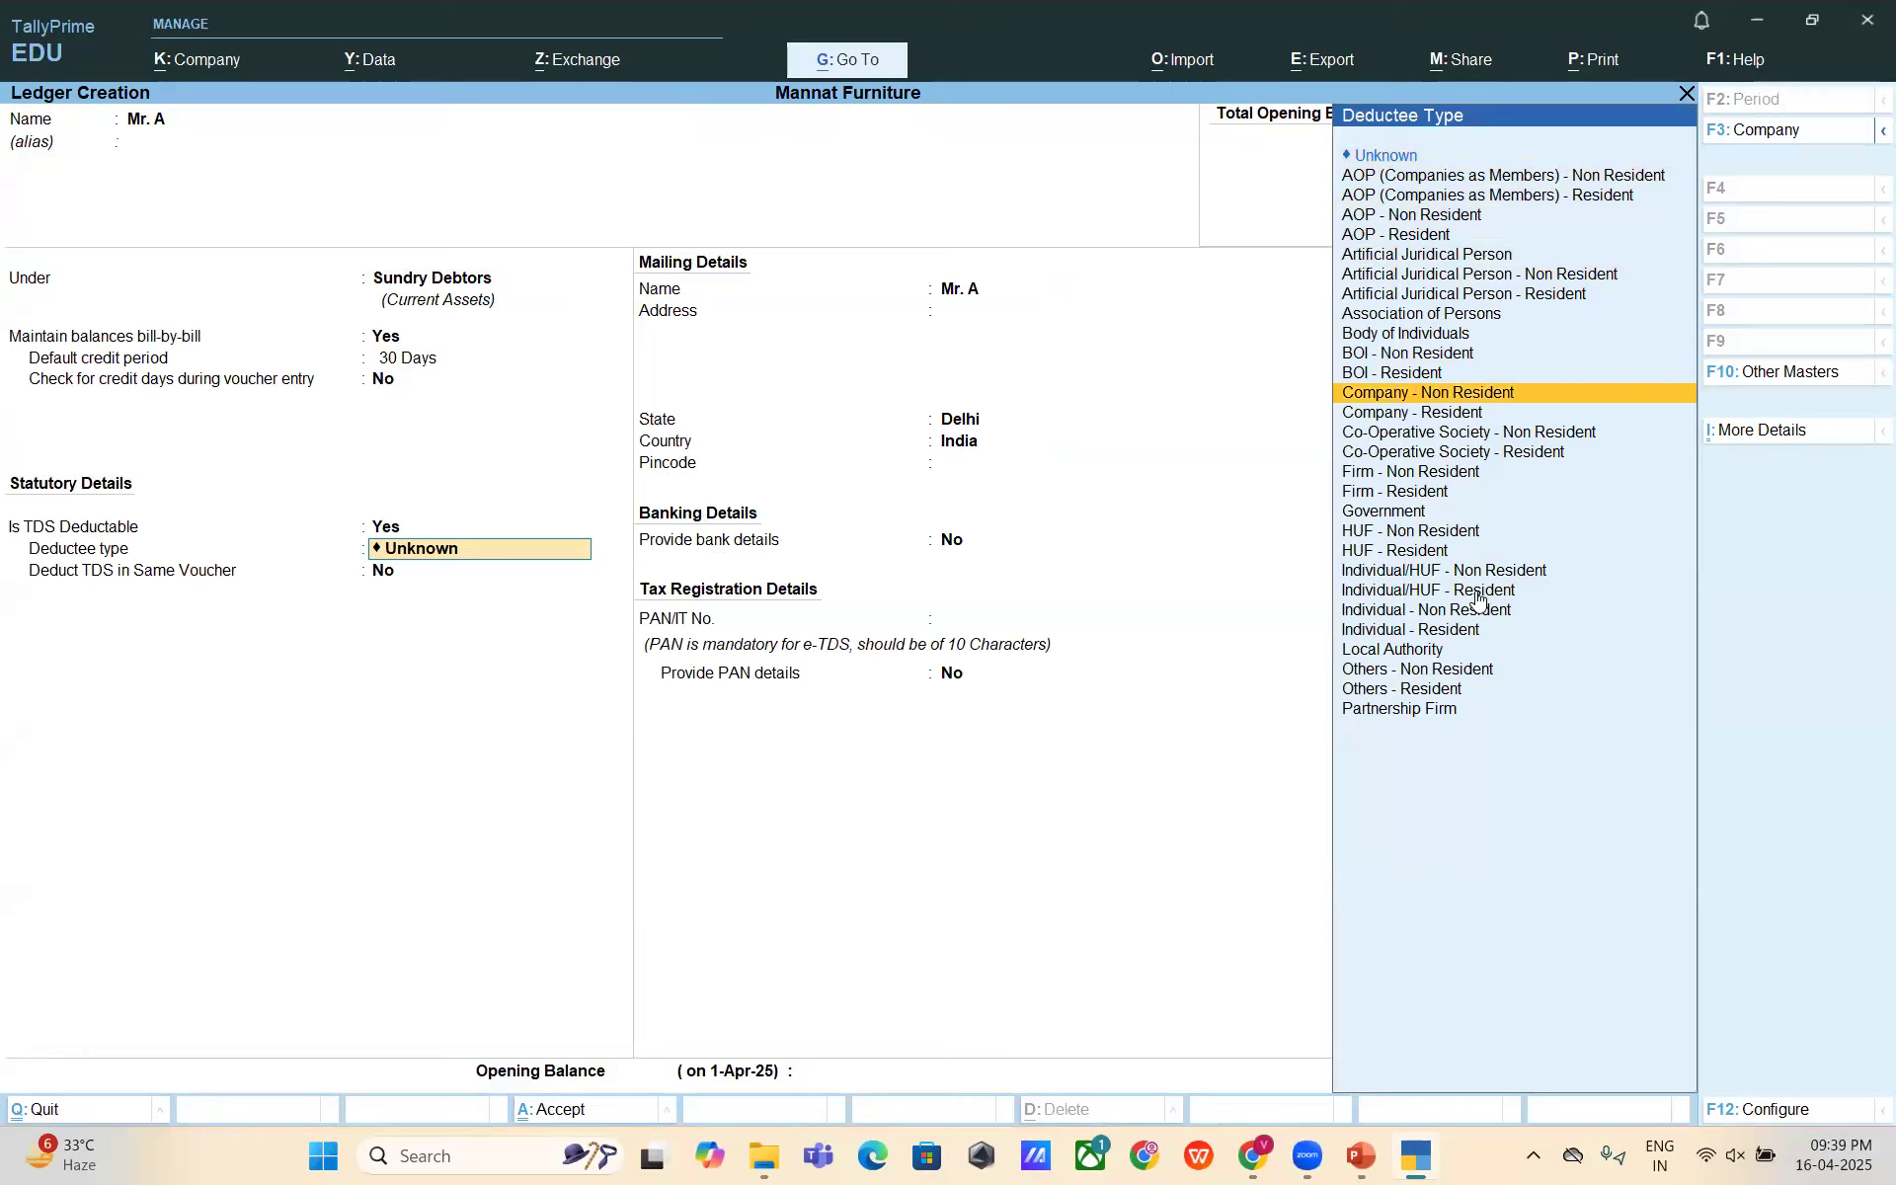
pyautogui.press('Down')
pyautogui.press('Down')
pyautogui.press('Down')
pyautogui.press('Down')
pyautogui.press('Down')
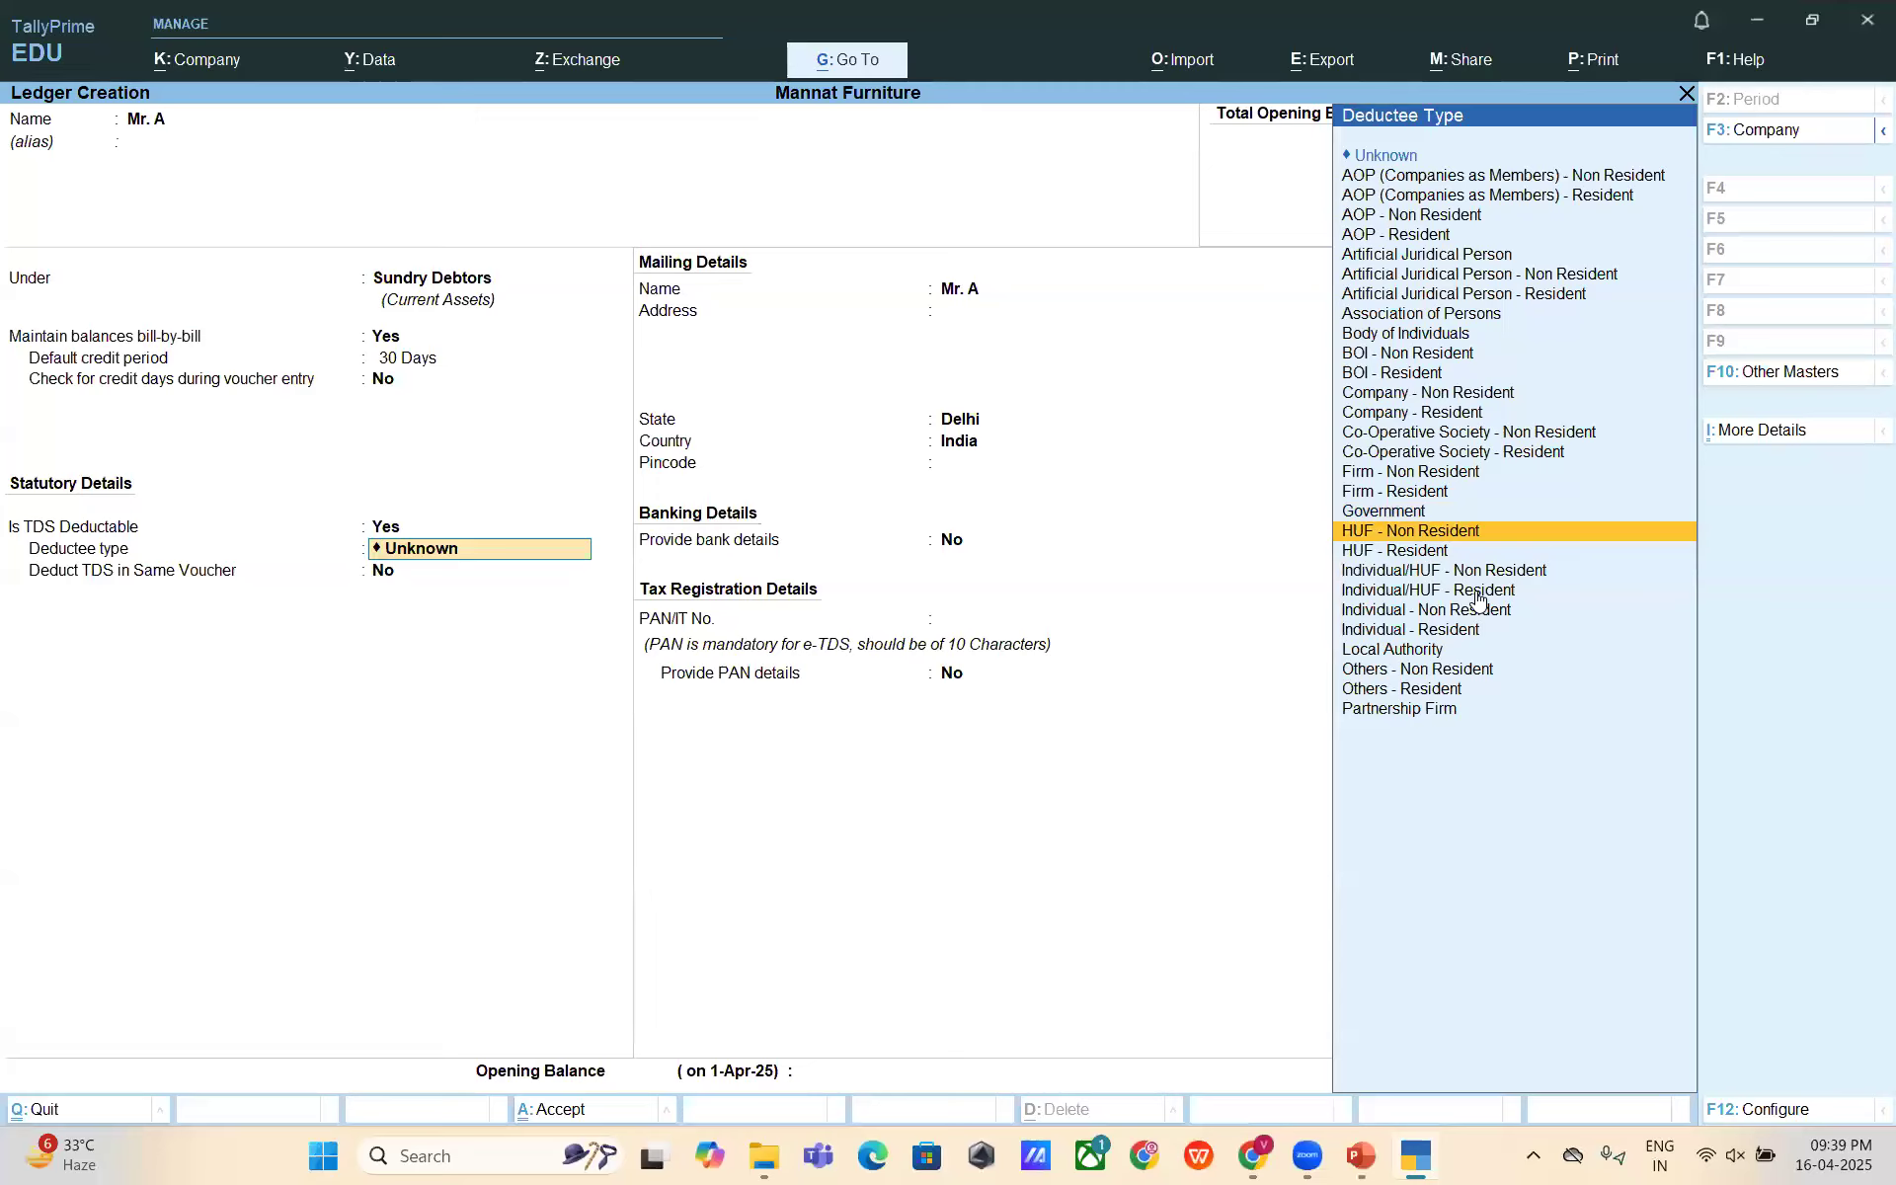
pyautogui.press('i')
pyautogui.press('BackSpace')
pyautogui.press('BackSpace')
pyautogui.press('BackSpace')
pyautogui.press('BackSpace')
pyautogui.press('BackSpace')
pyautogui.press('BackSpace')
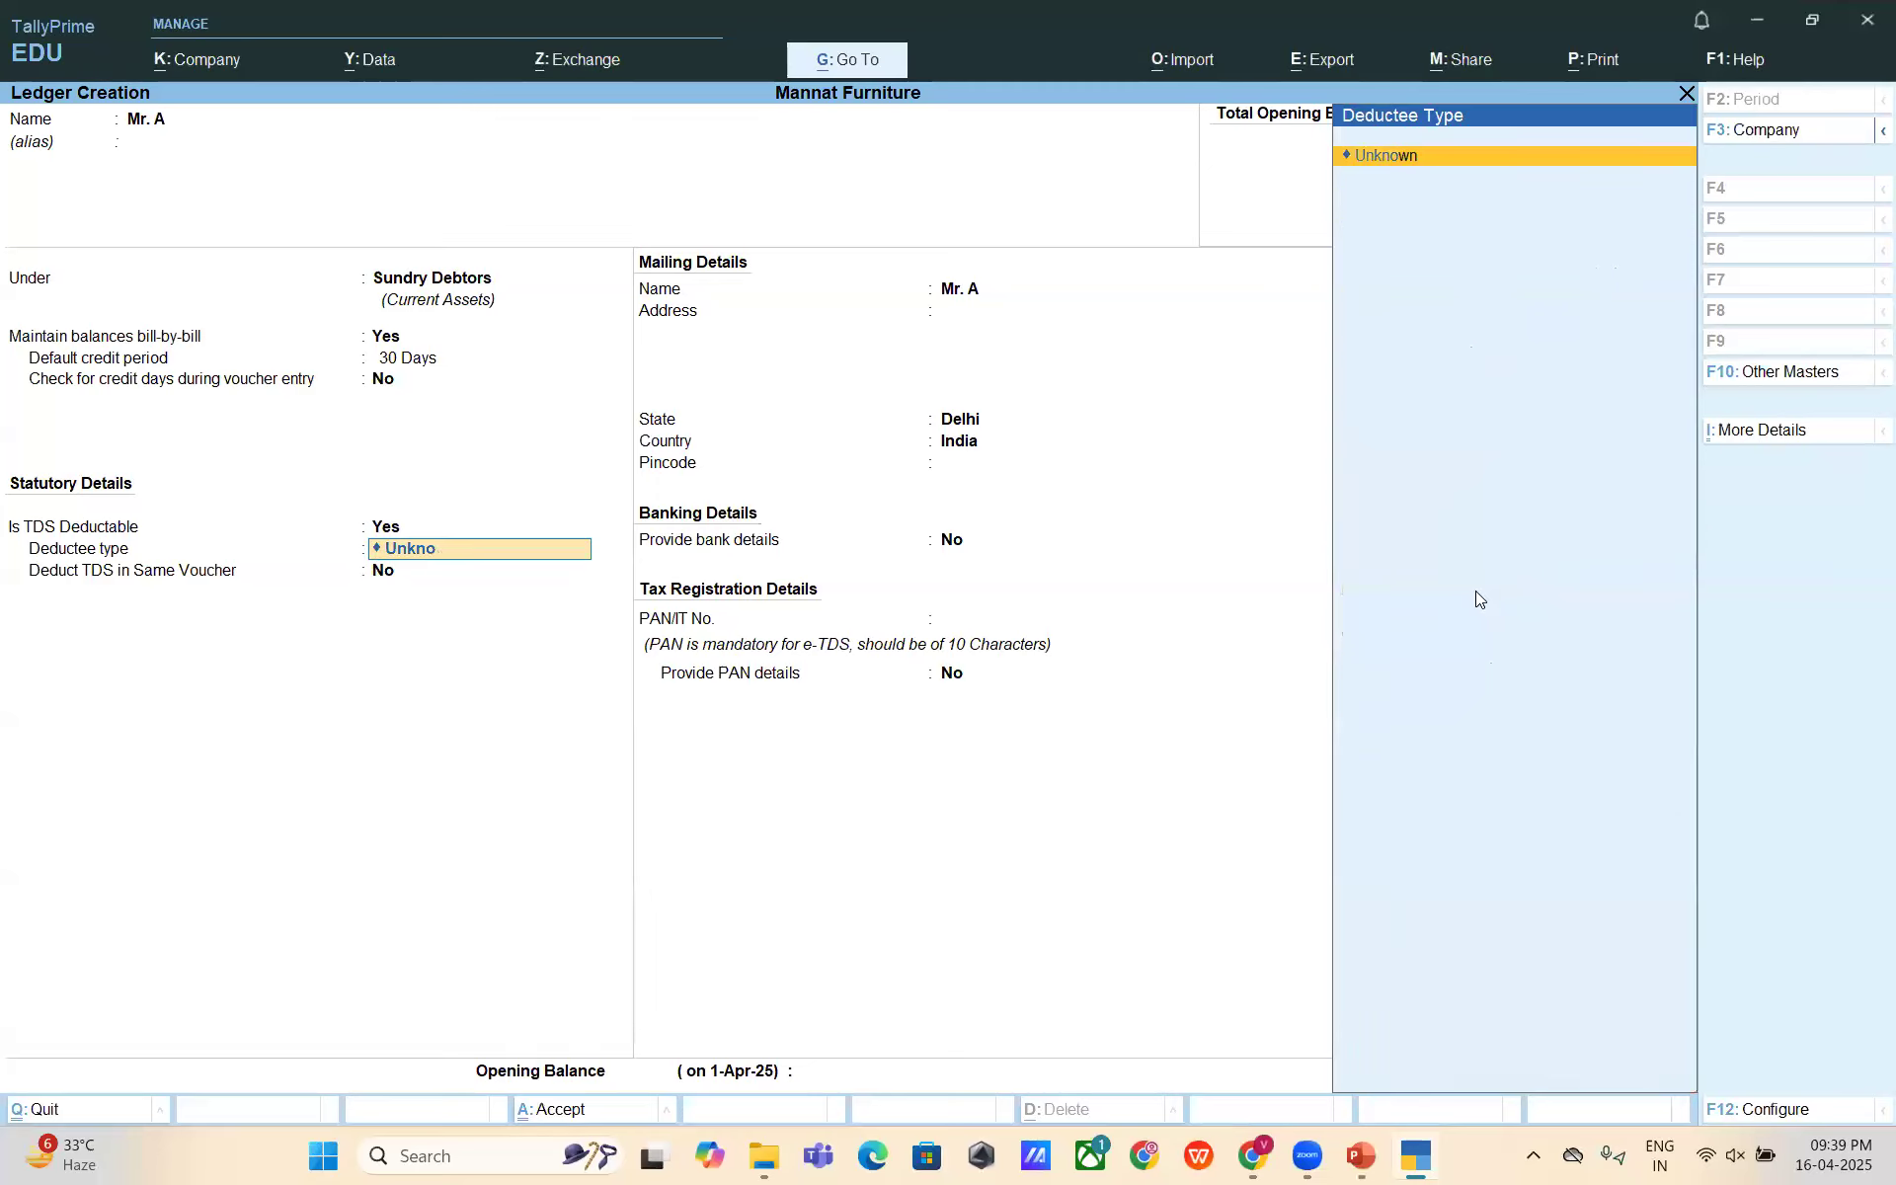
pyautogui.press('BackSpace')
pyautogui.write('C')
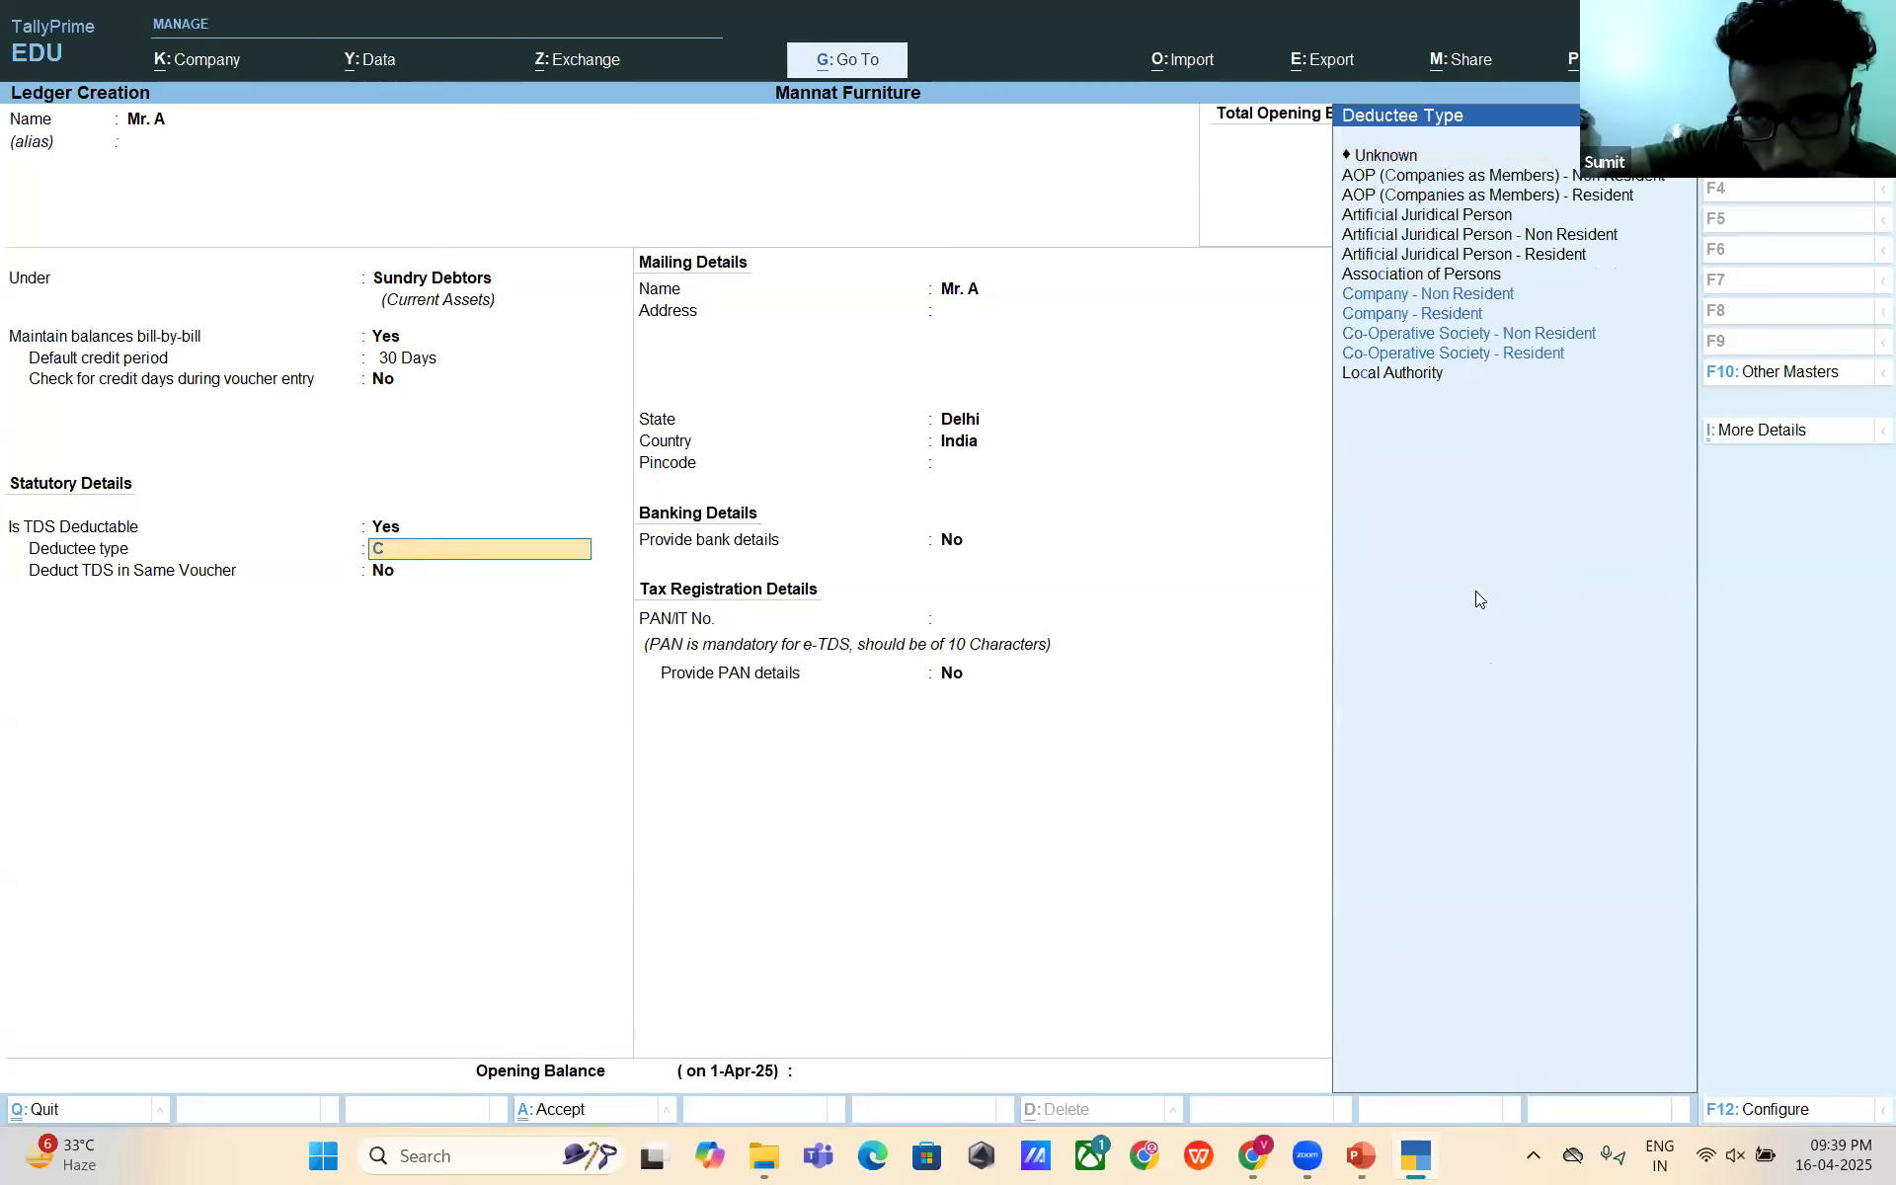
pyautogui.write('omp')
pyautogui.press('Down')
pyautogui.press('Up')
pyautogui.press('Down')
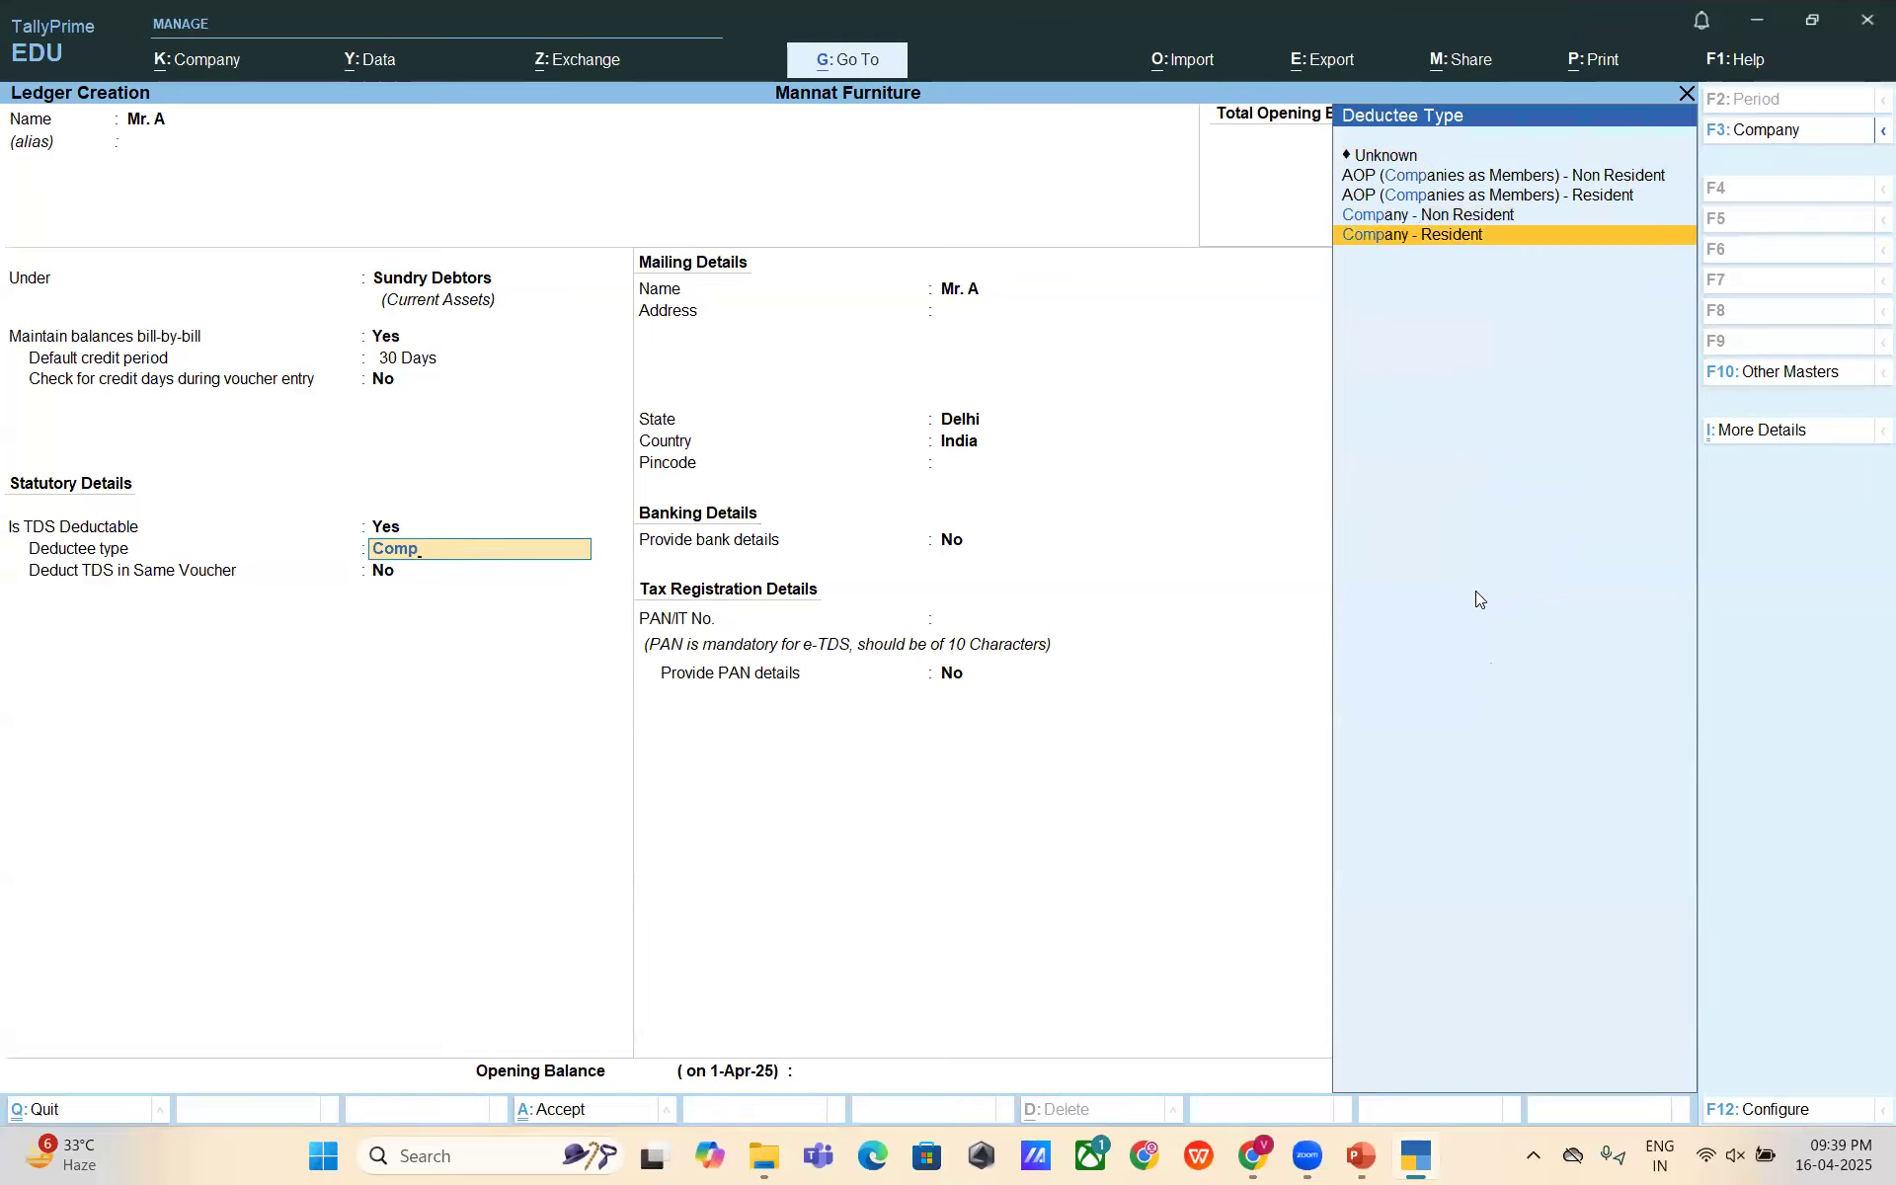
pyautogui.press('Return')
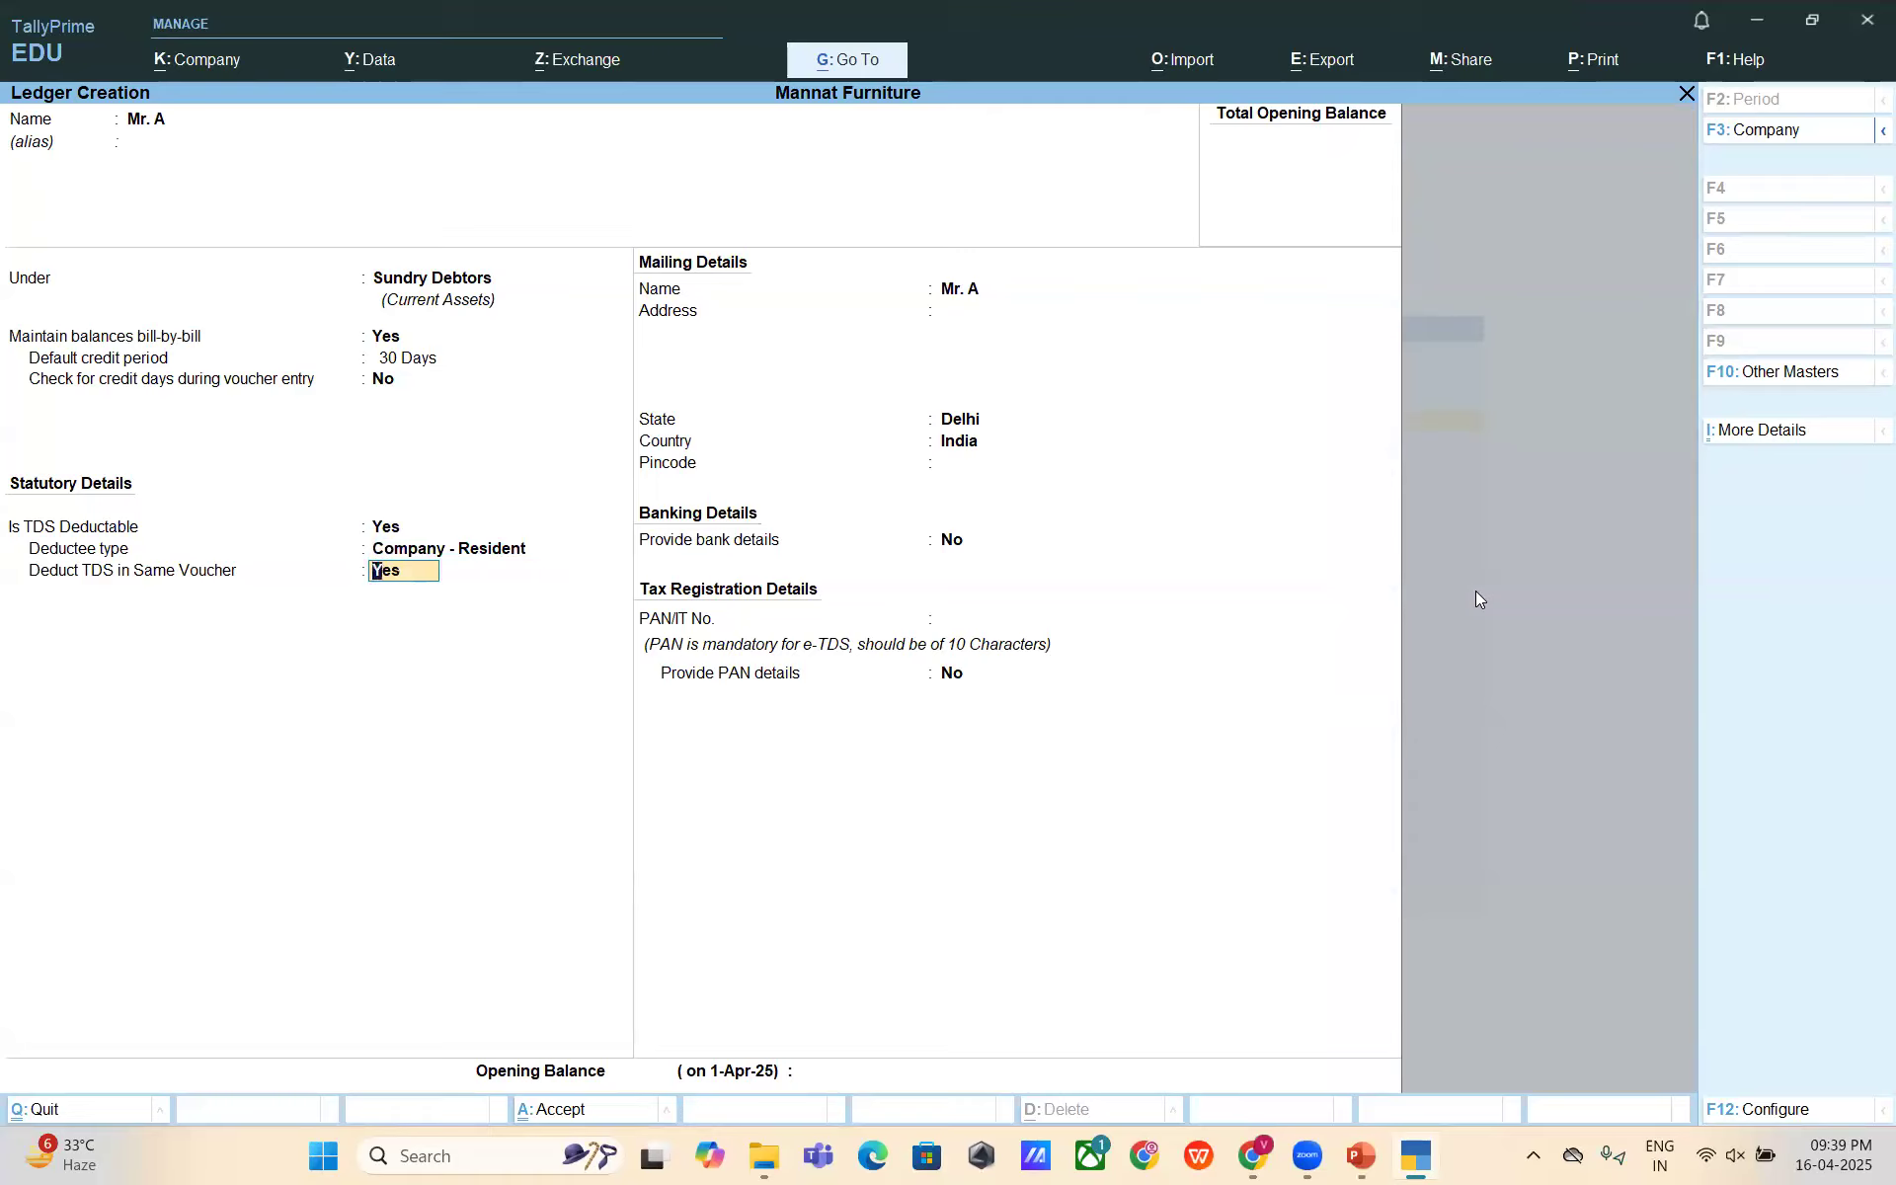
pyautogui.press('Return')
pyautogui.press('Return')
pyautogui.press('Return')
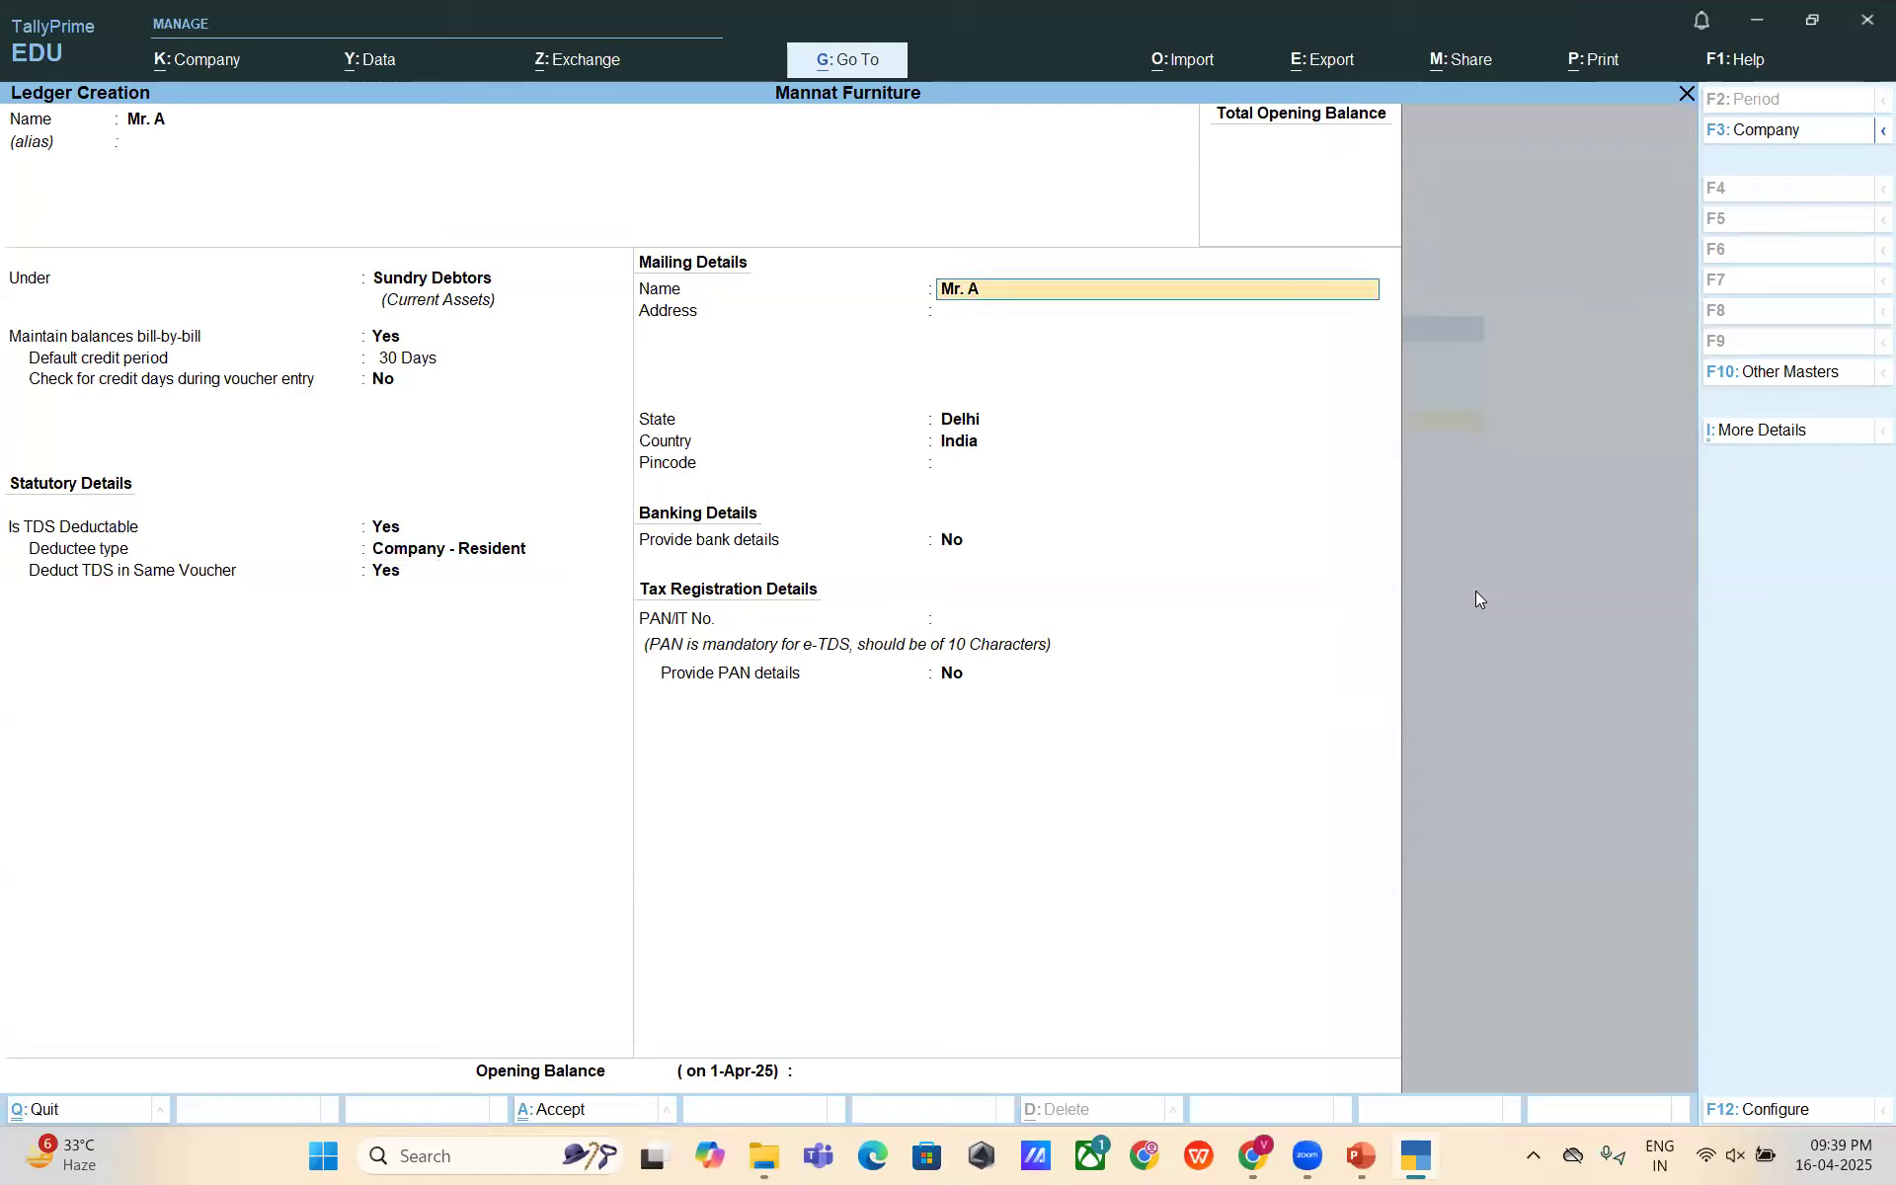
pyautogui.press('Return')
pyautogui.press('Return')
pyautogui.press('Return')
pyautogui.press('Return')
pyautogui.press('Return')
pyautogui.press('Return')
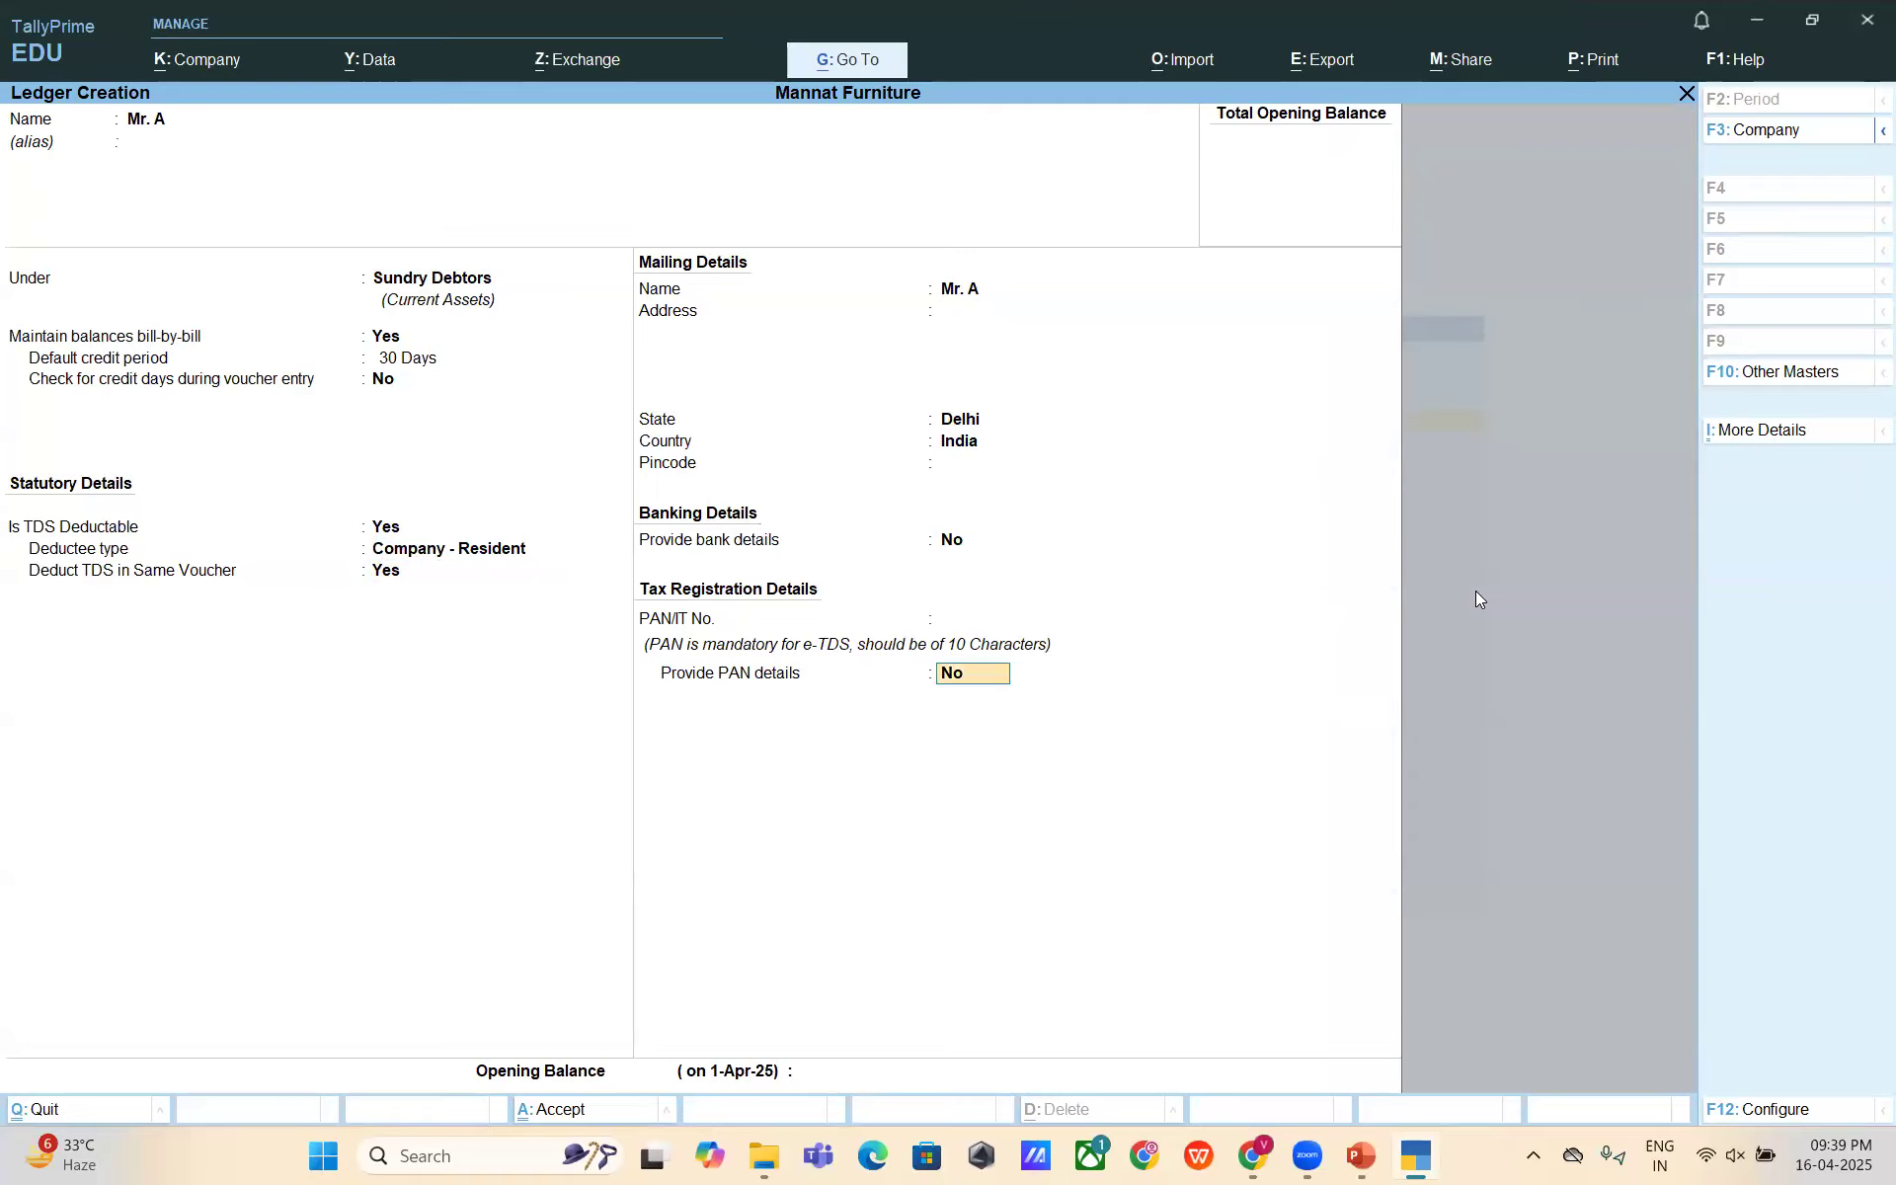
pyautogui.press('Return')
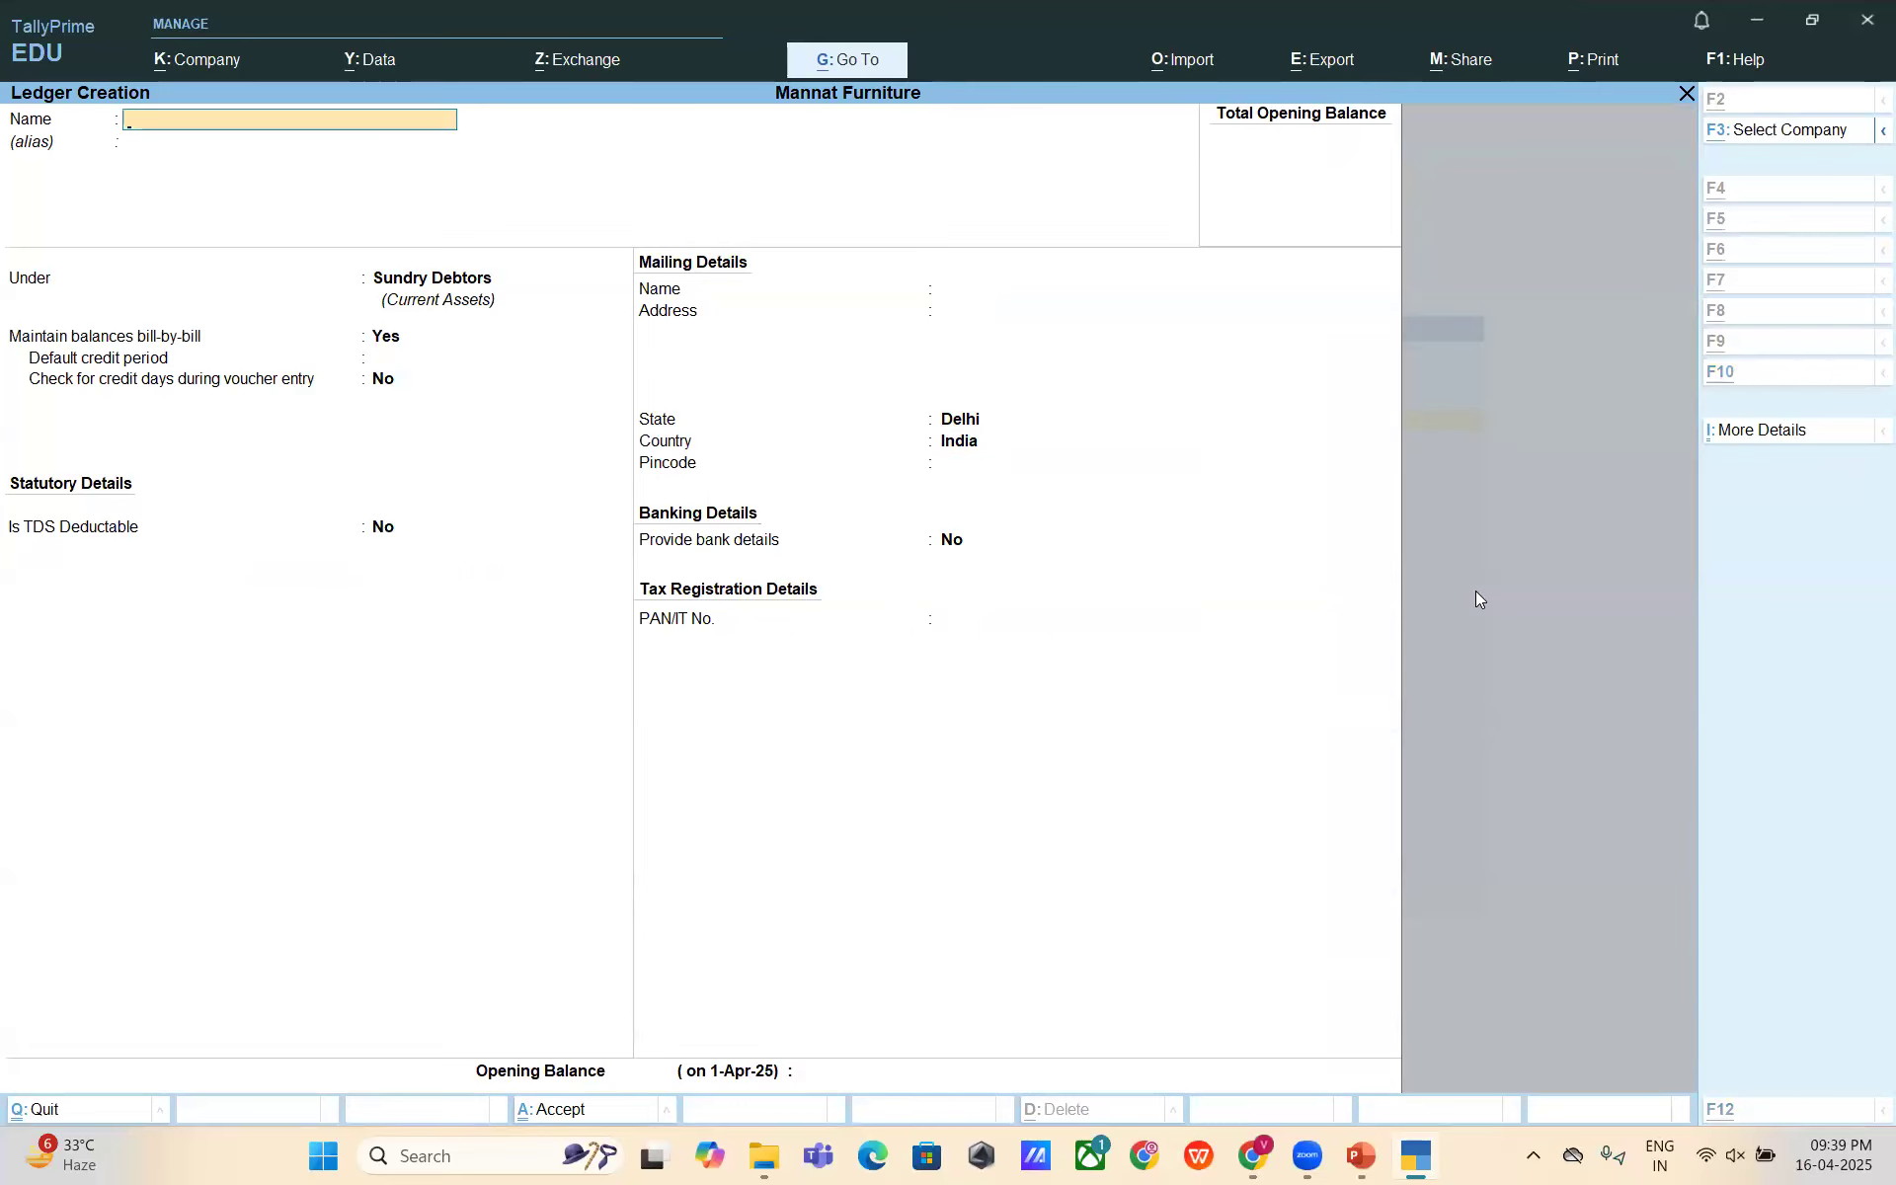
pyautogui.hotkey('alt', 'Tab')
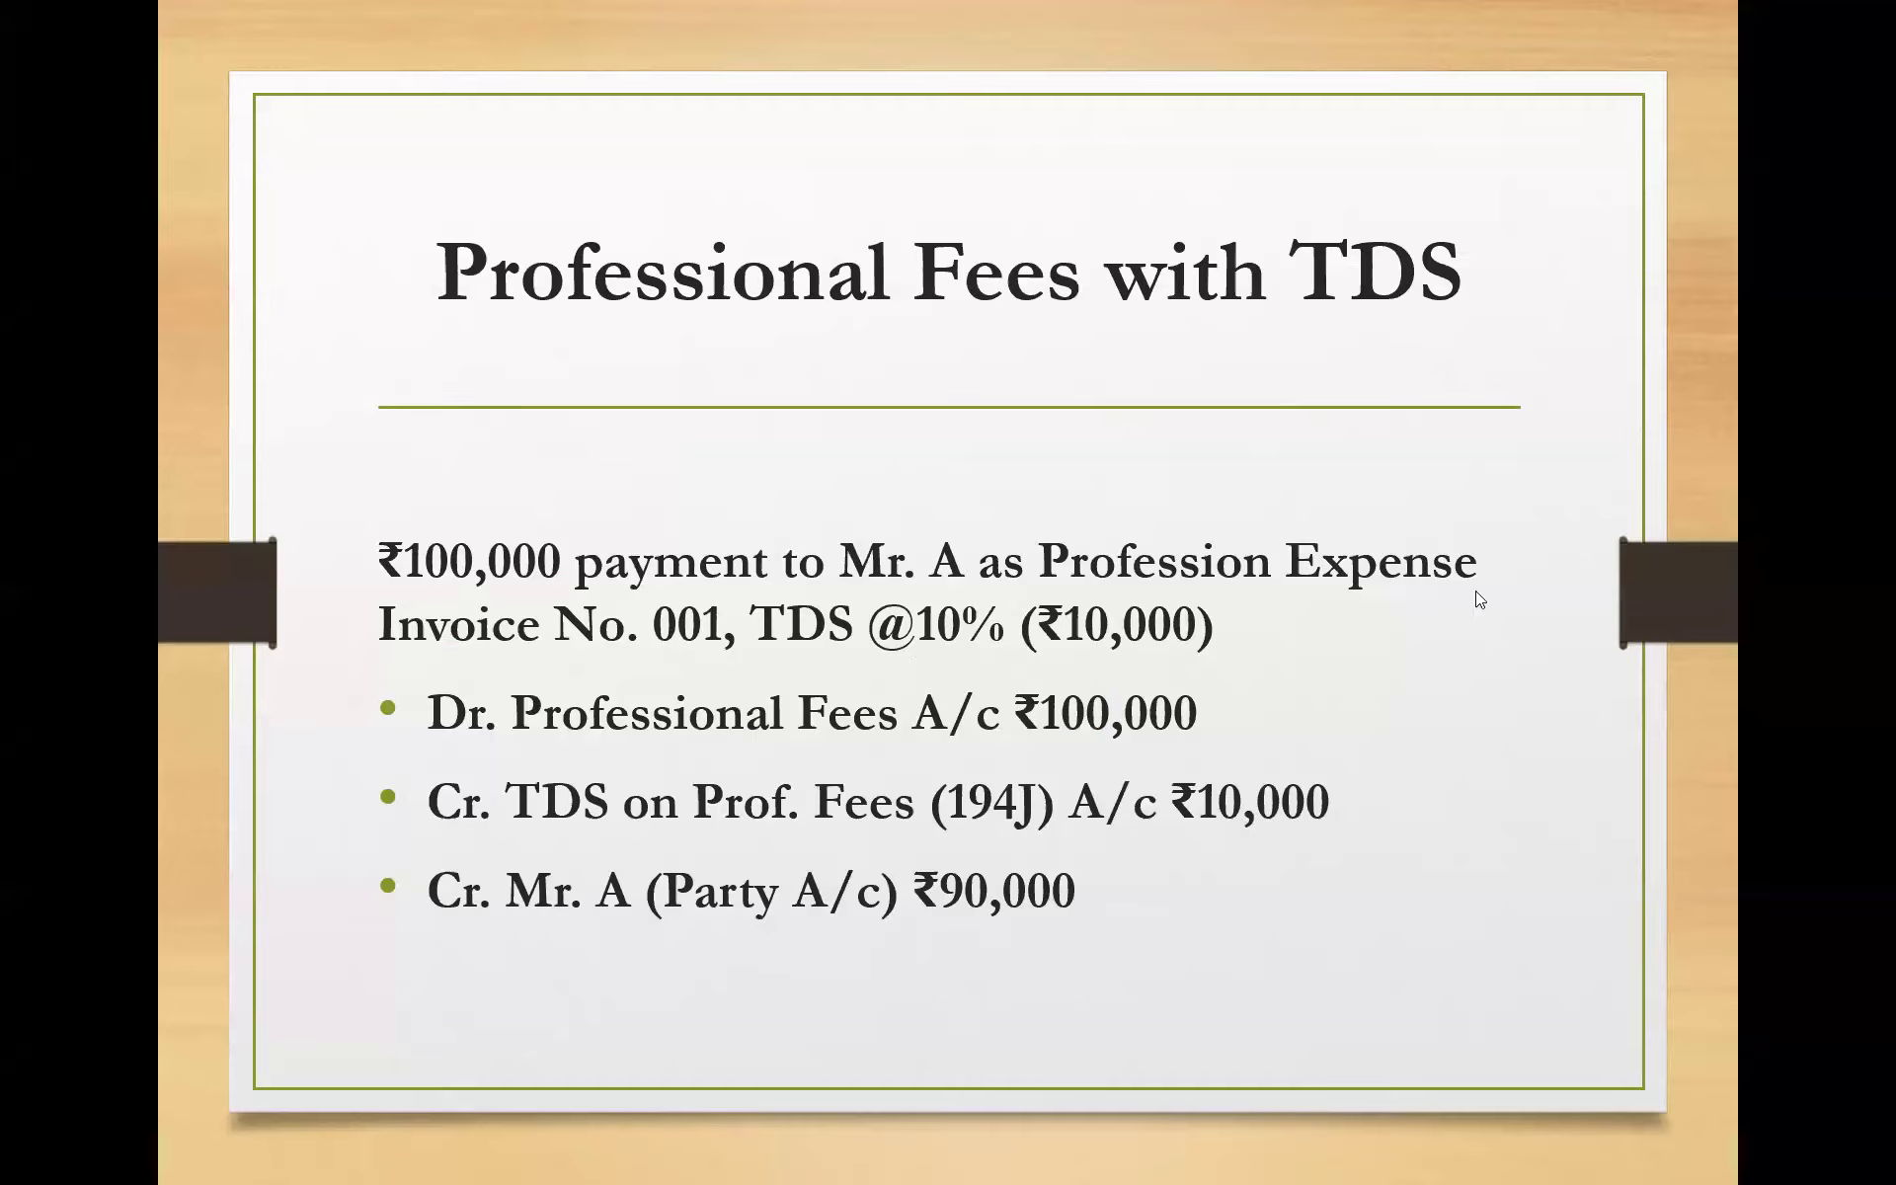
pyautogui.hotkey('alt', 'Tab')
# - Name the new ledger 'Professional Expense'
pyautogui.write('Prof')
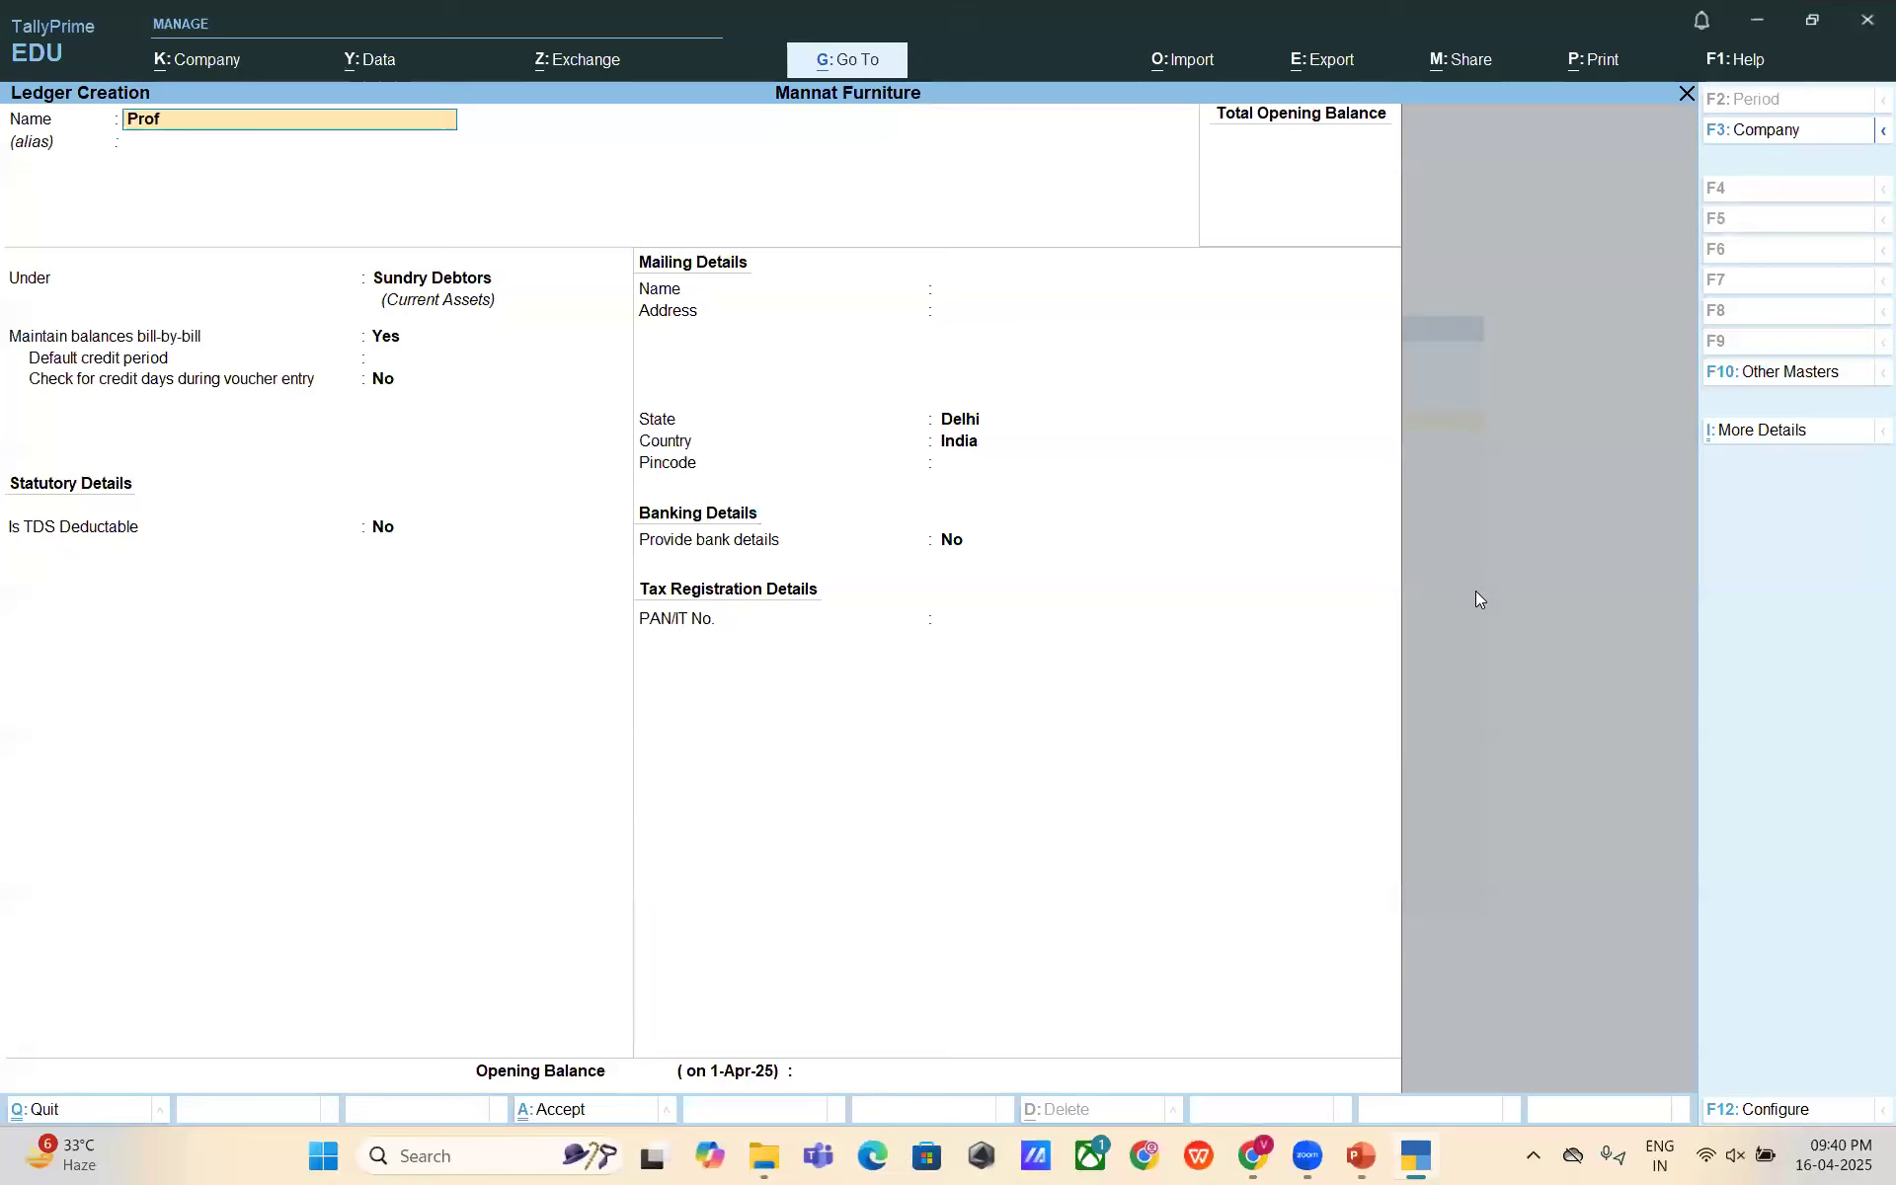
pyautogui.write('essional Expense')
pyautogui.press('Return')
pyautogui.press('Return')
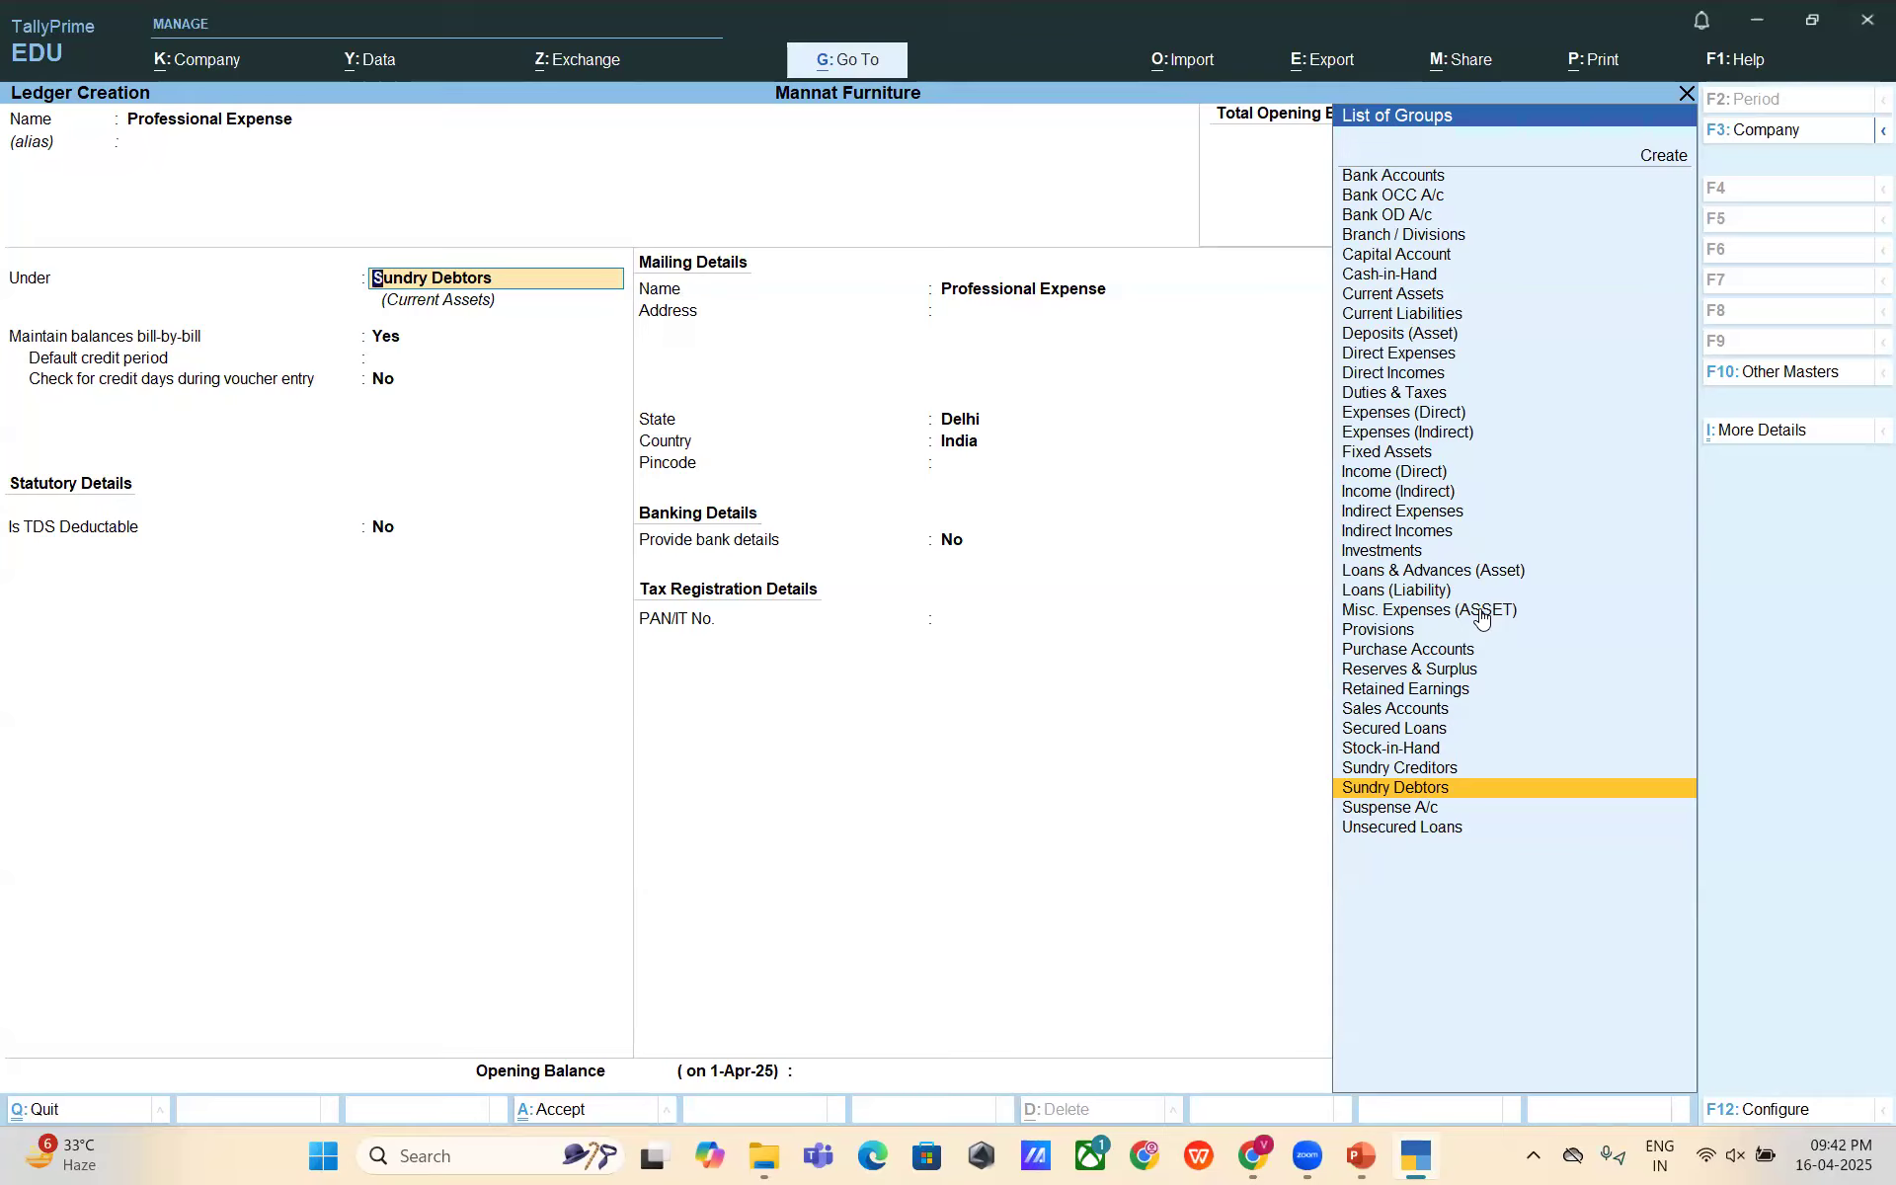
# - Place it under Indirect Expenses, set TDS to Applicable, and choose to create a new nature of payment
pyautogui.write('indire')
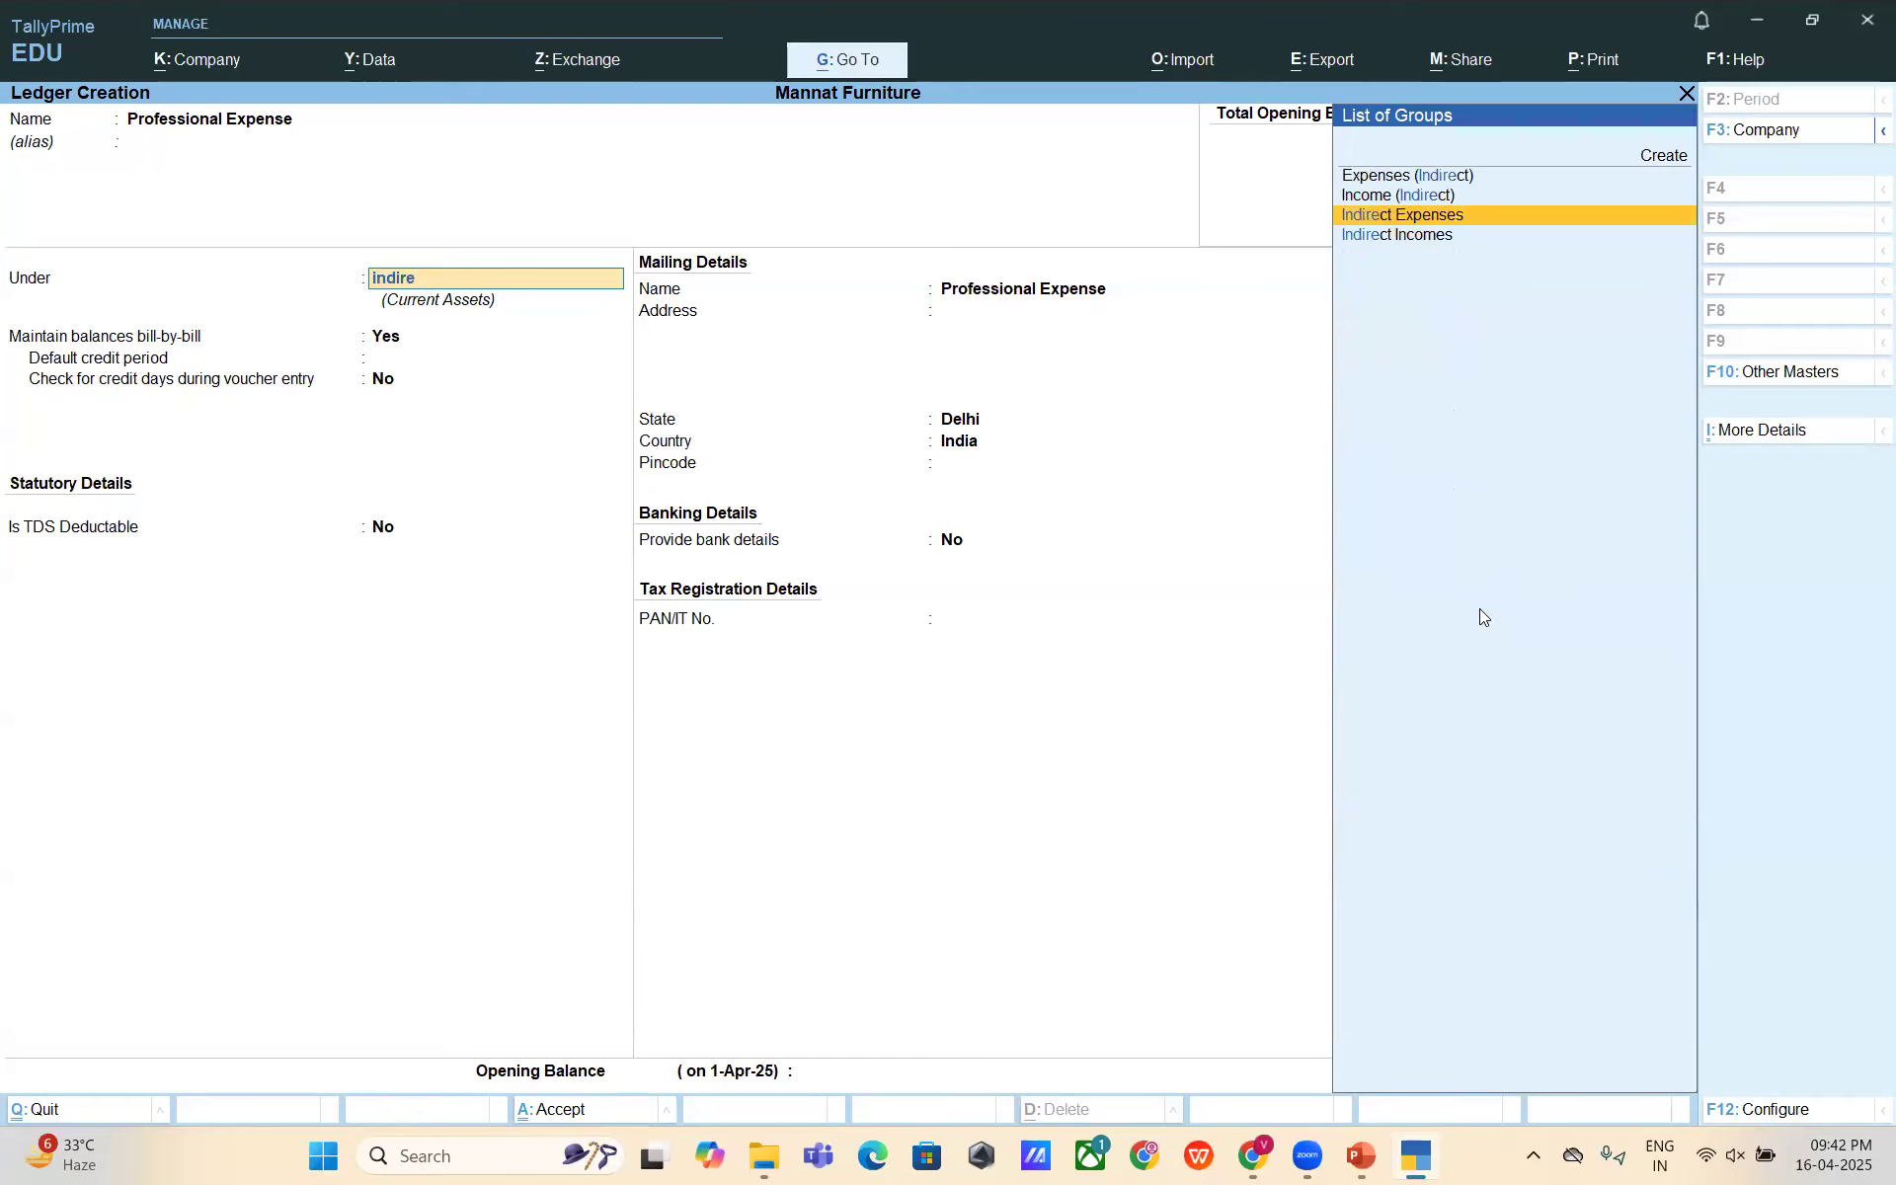
pyautogui.press('Return')
pyautogui.press('Return')
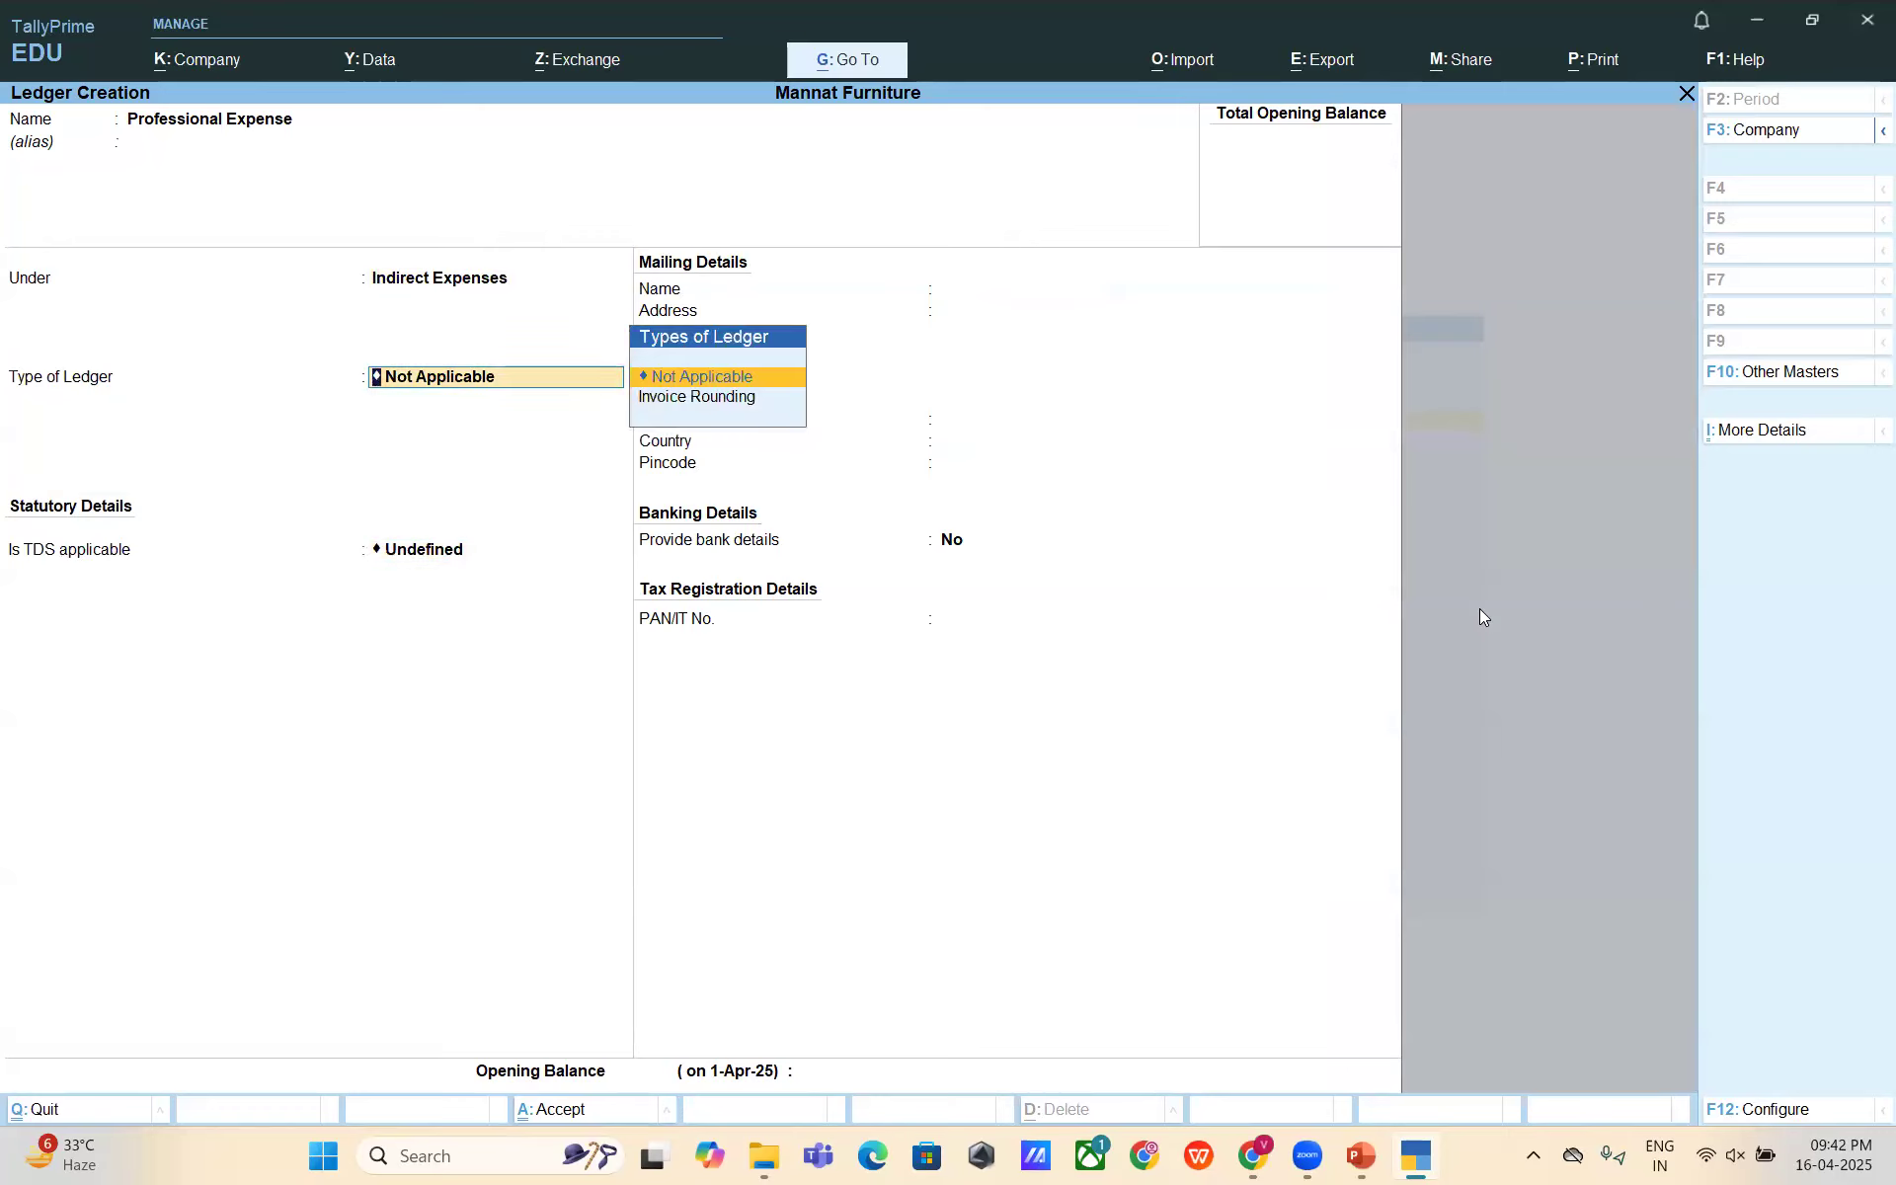
pyautogui.press('Return')
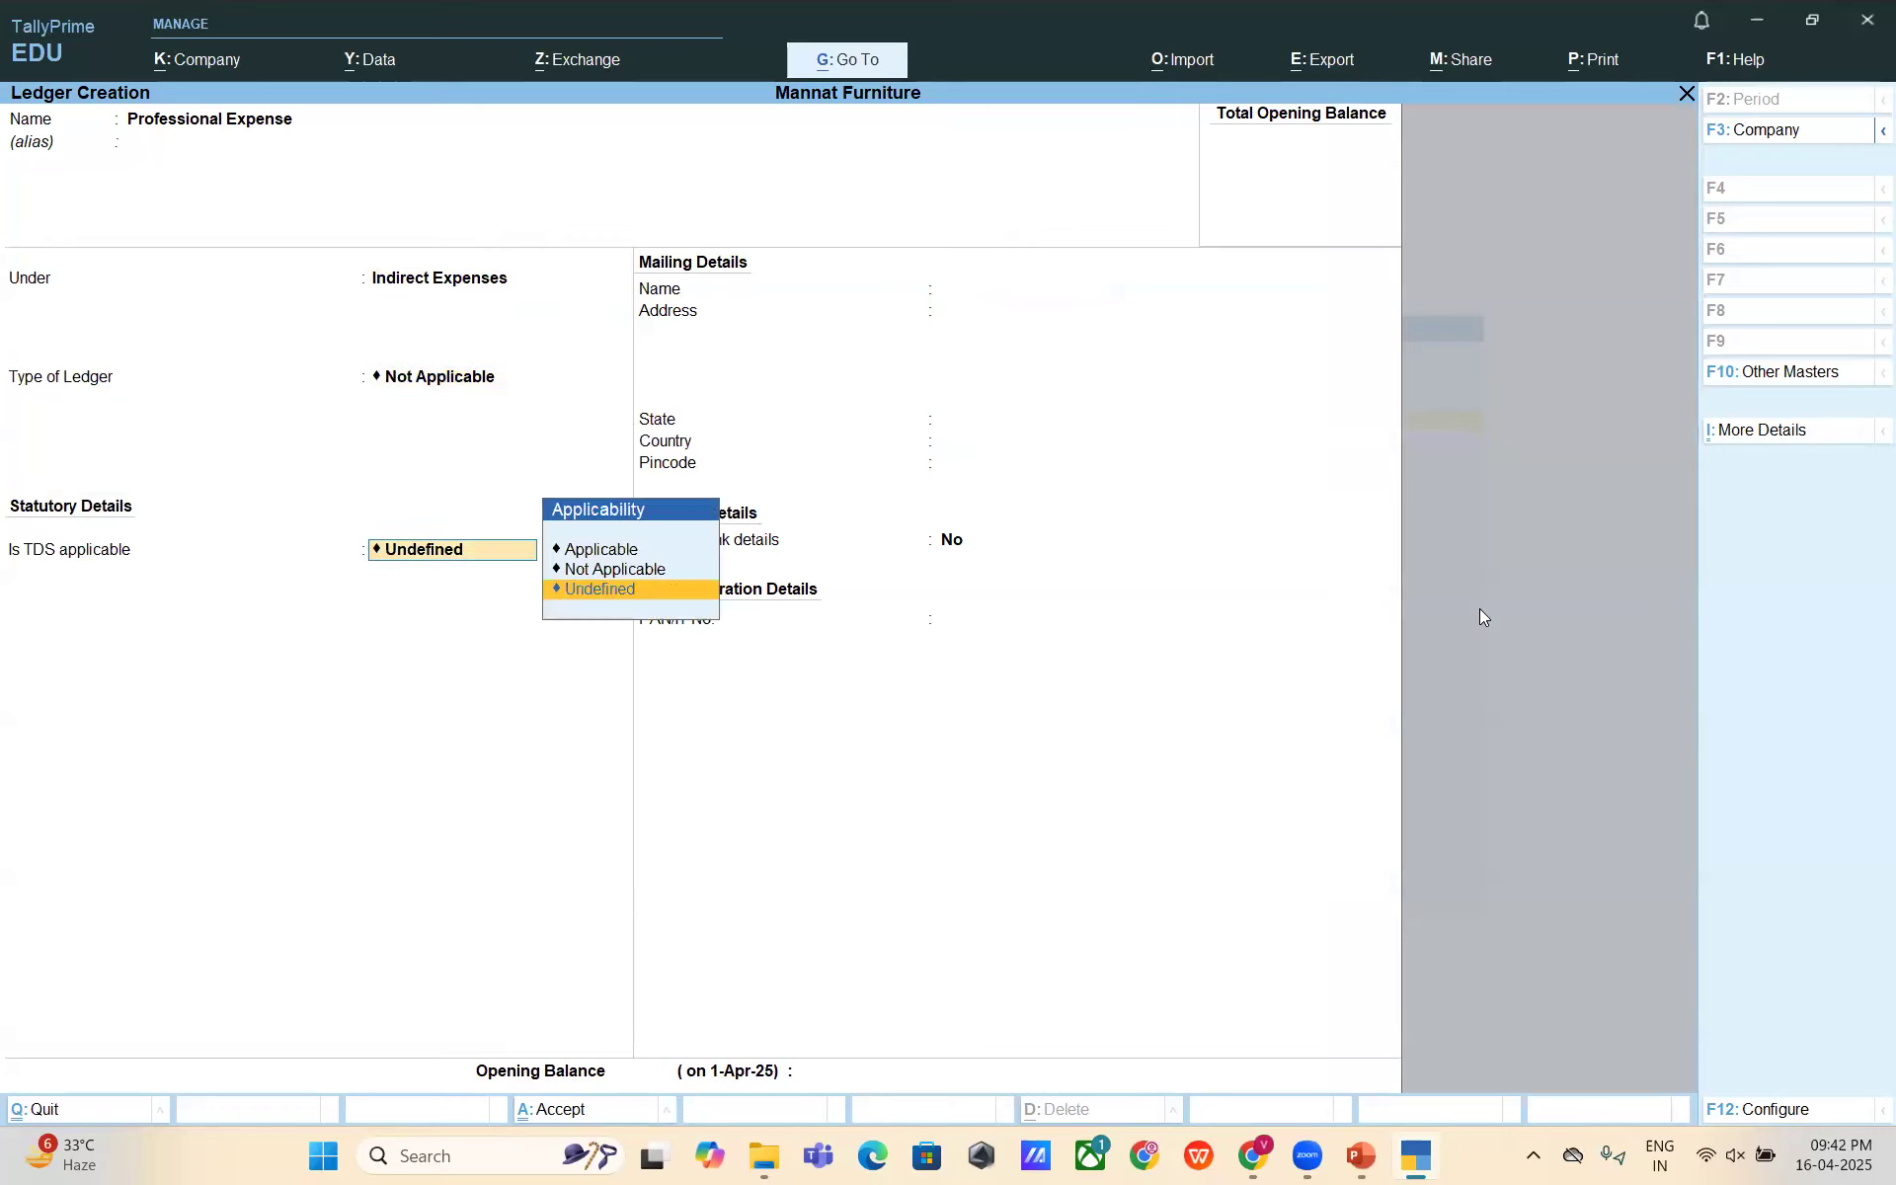
pyautogui.press('Up')
pyautogui.press('Up')
pyautogui.press('Return')
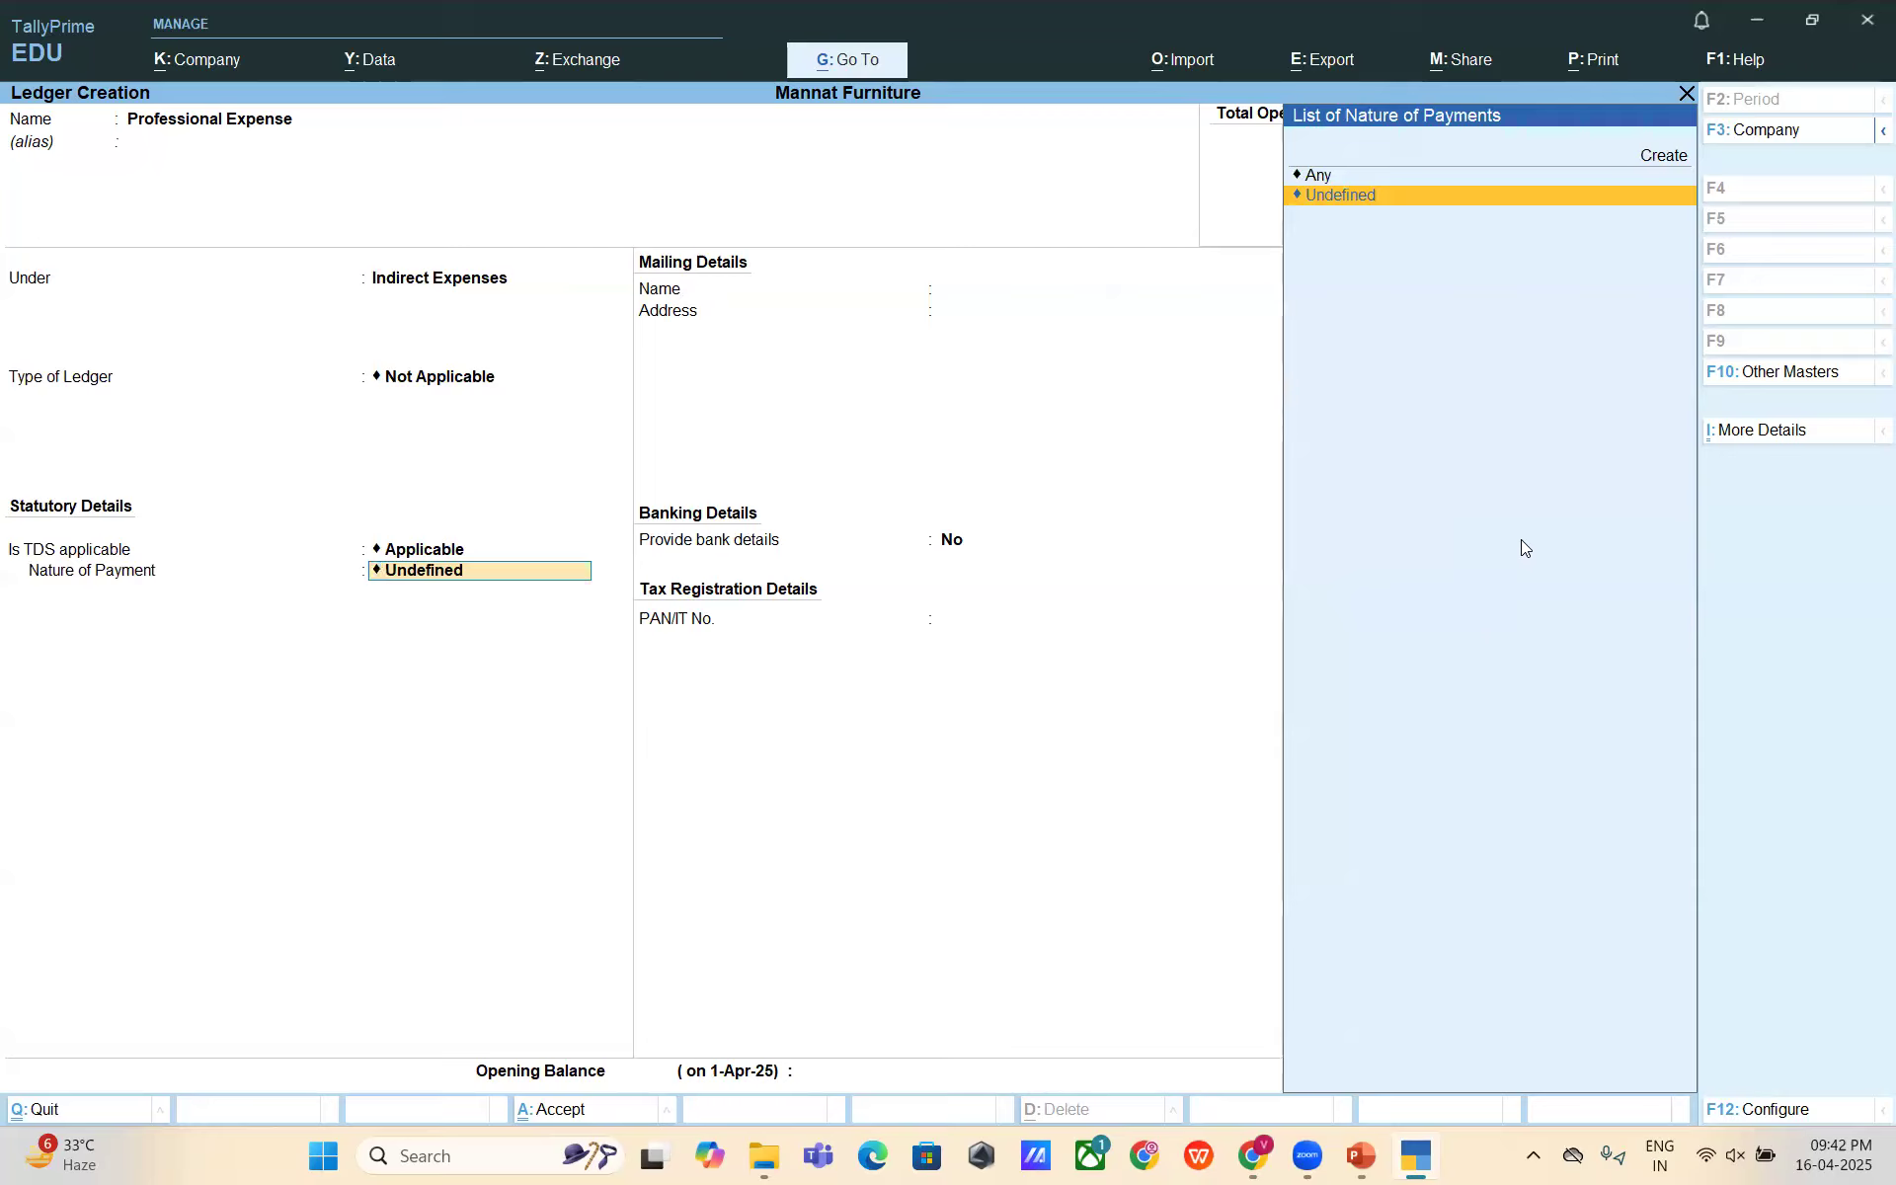
pyautogui.press('Up')
pyautogui.press('Up')
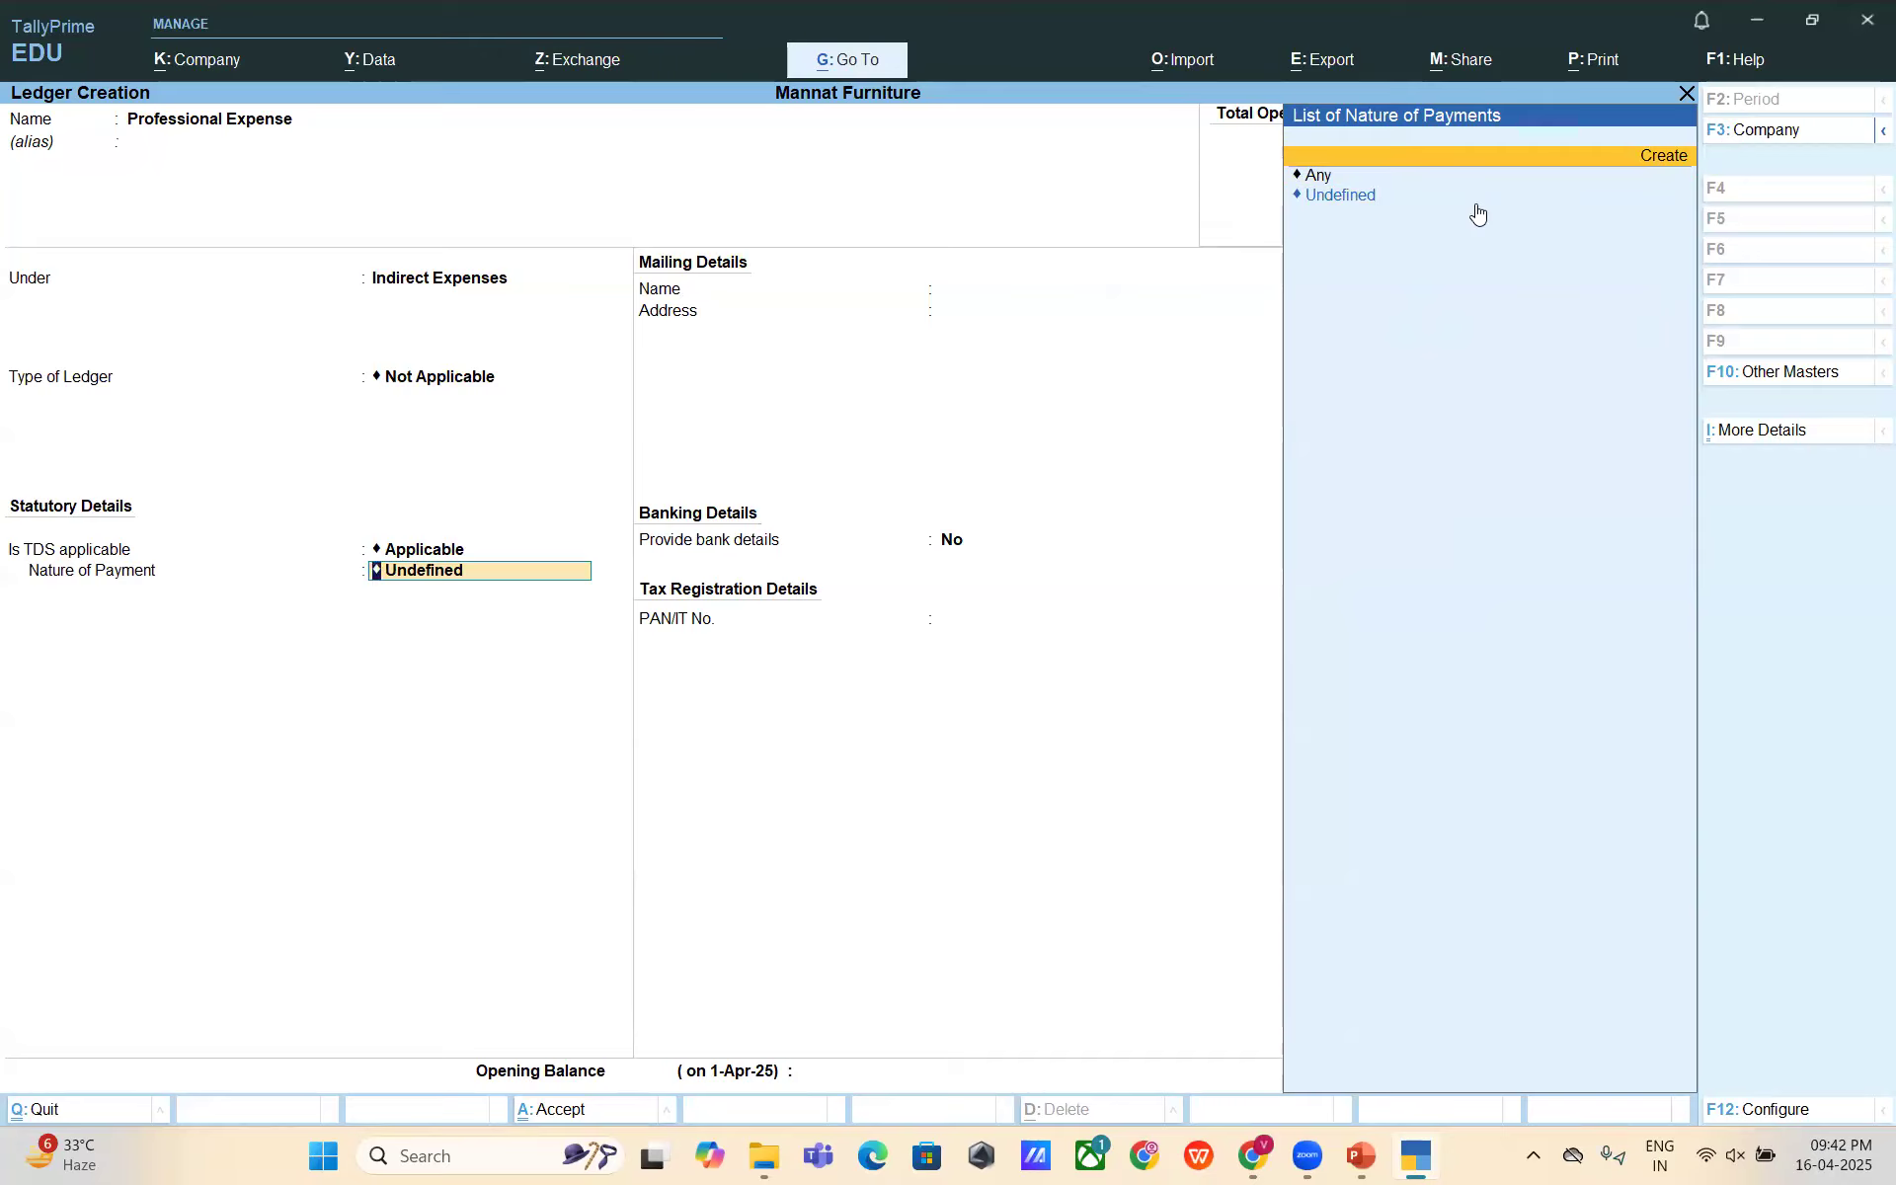
pyautogui.press('Up')
pyautogui.press('Up')
# - Name the nature of payment 'TDS on Professional Fees' under section 194J
pyautogui.press('Return')
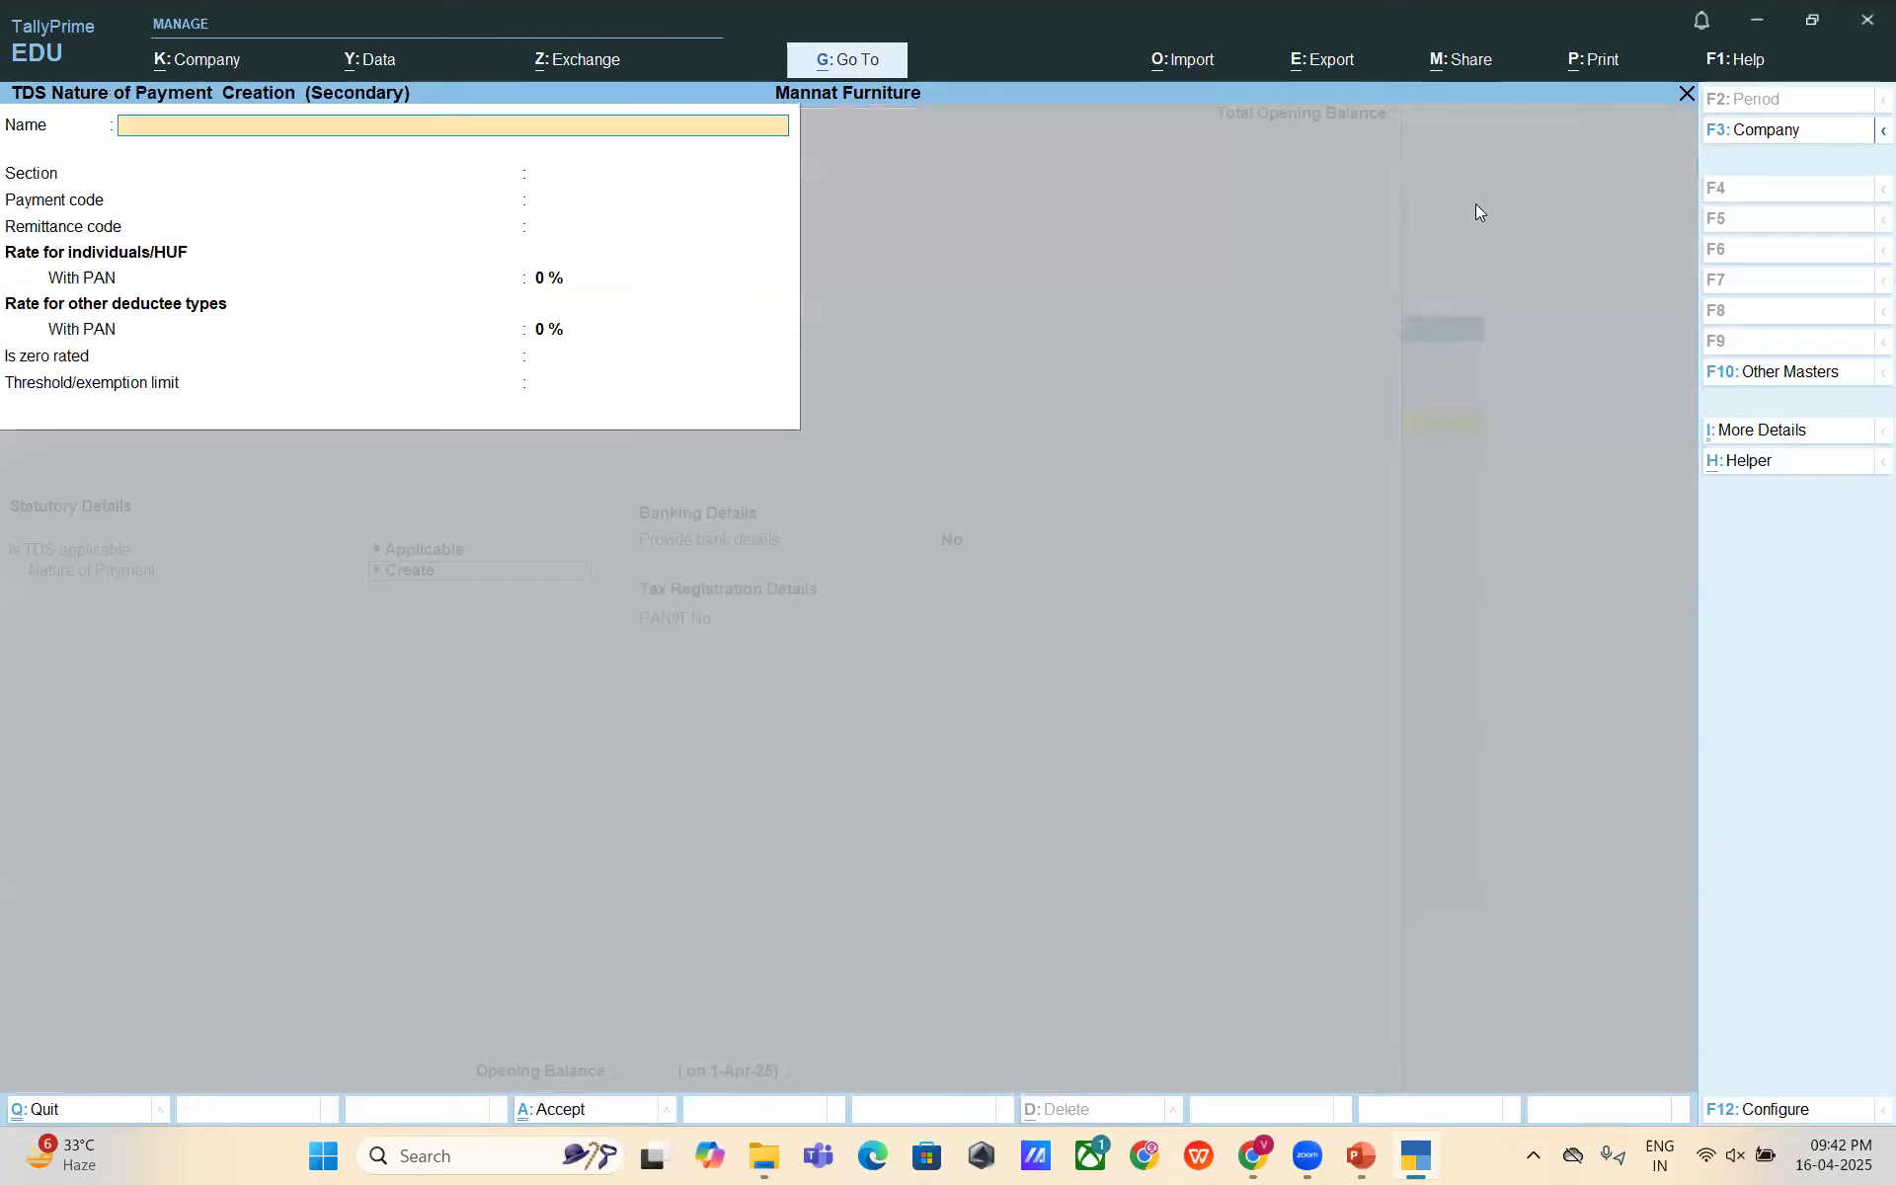
pyautogui.write('TDS on')
pyautogui.press('BackSpace')
pyautogui.write('Pe')
pyautogui.press('BackSpace')
pyautogui.write('r')
pyautogui.write('ofessional')
pyautogui.write(' Fee')
pyautogui.write('s')
pyautogui.press('Return')
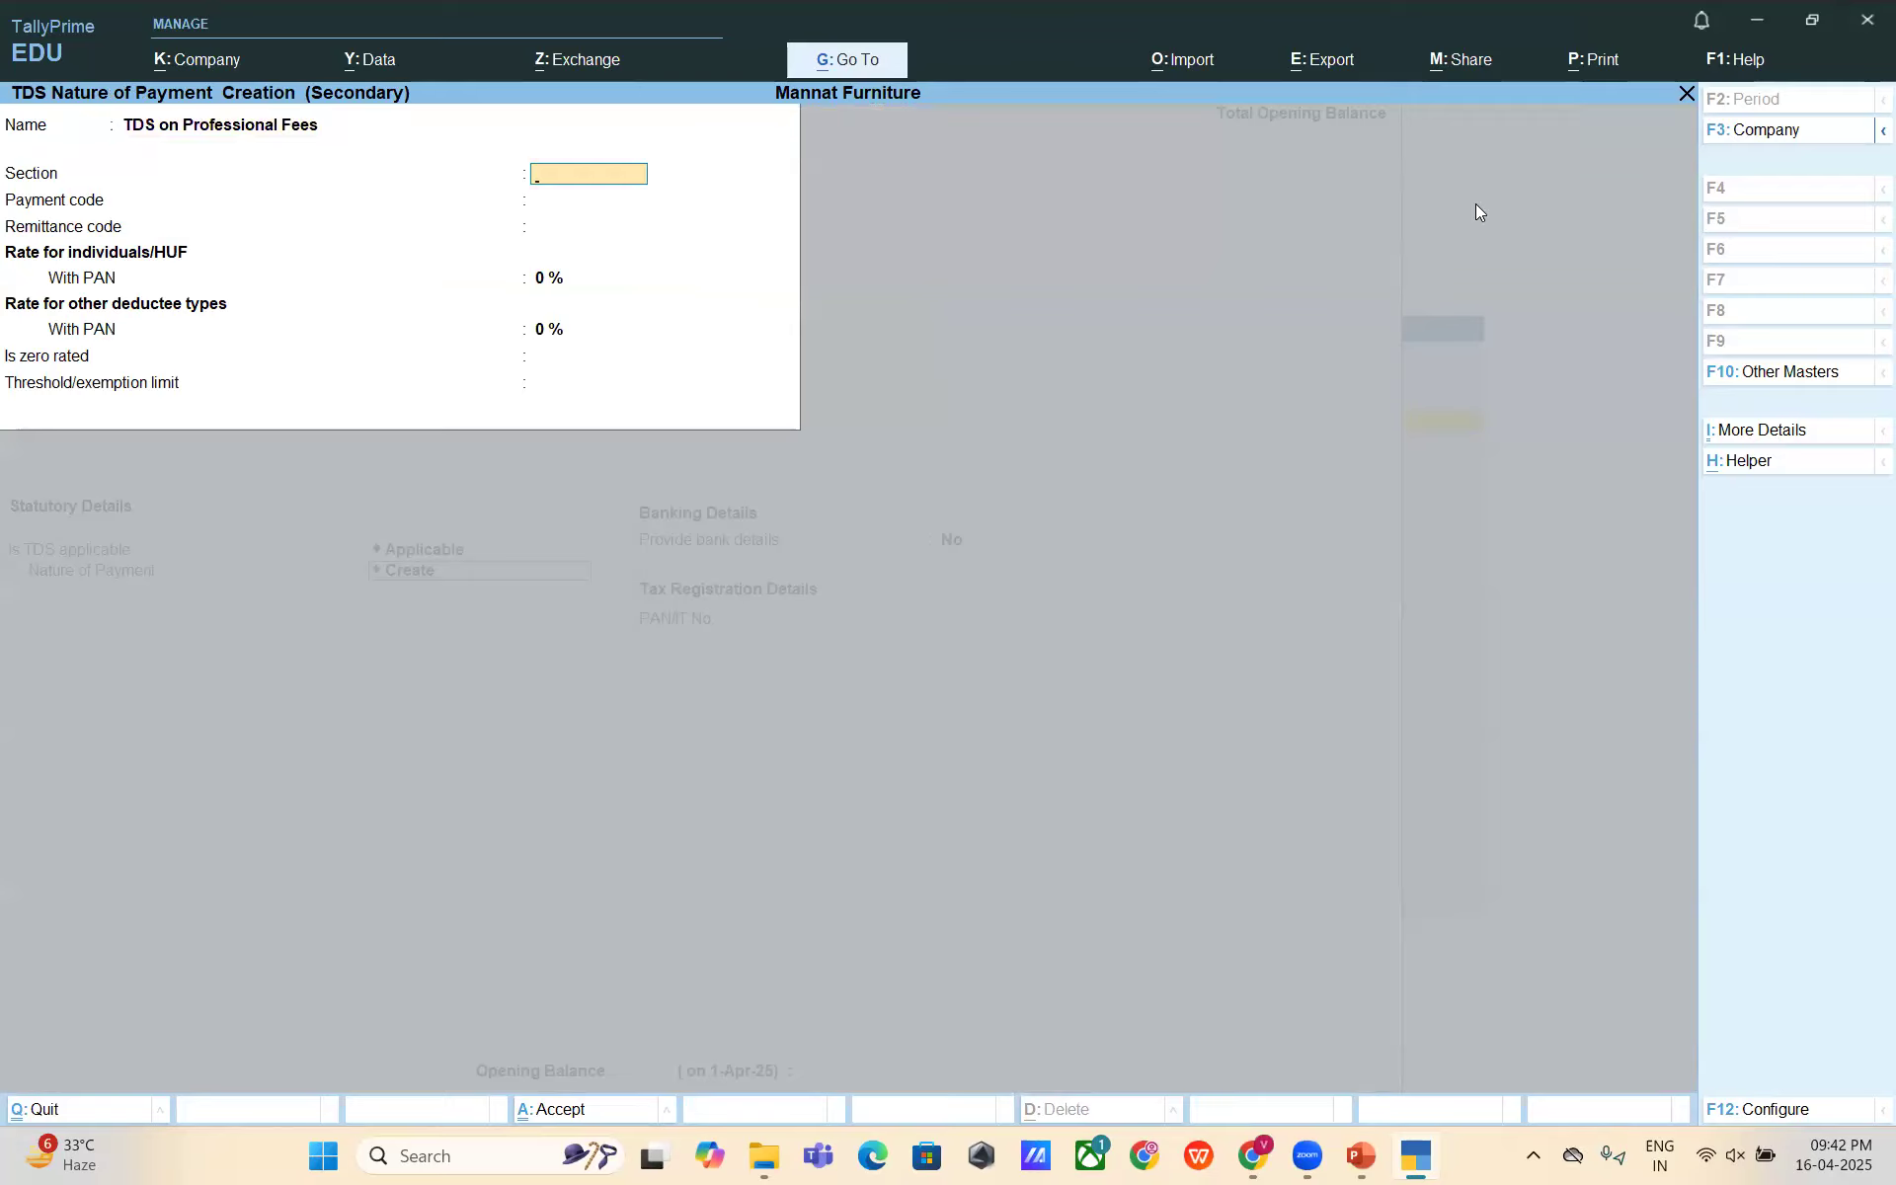
pyautogui.write('194J')
pyautogui.press('Return')
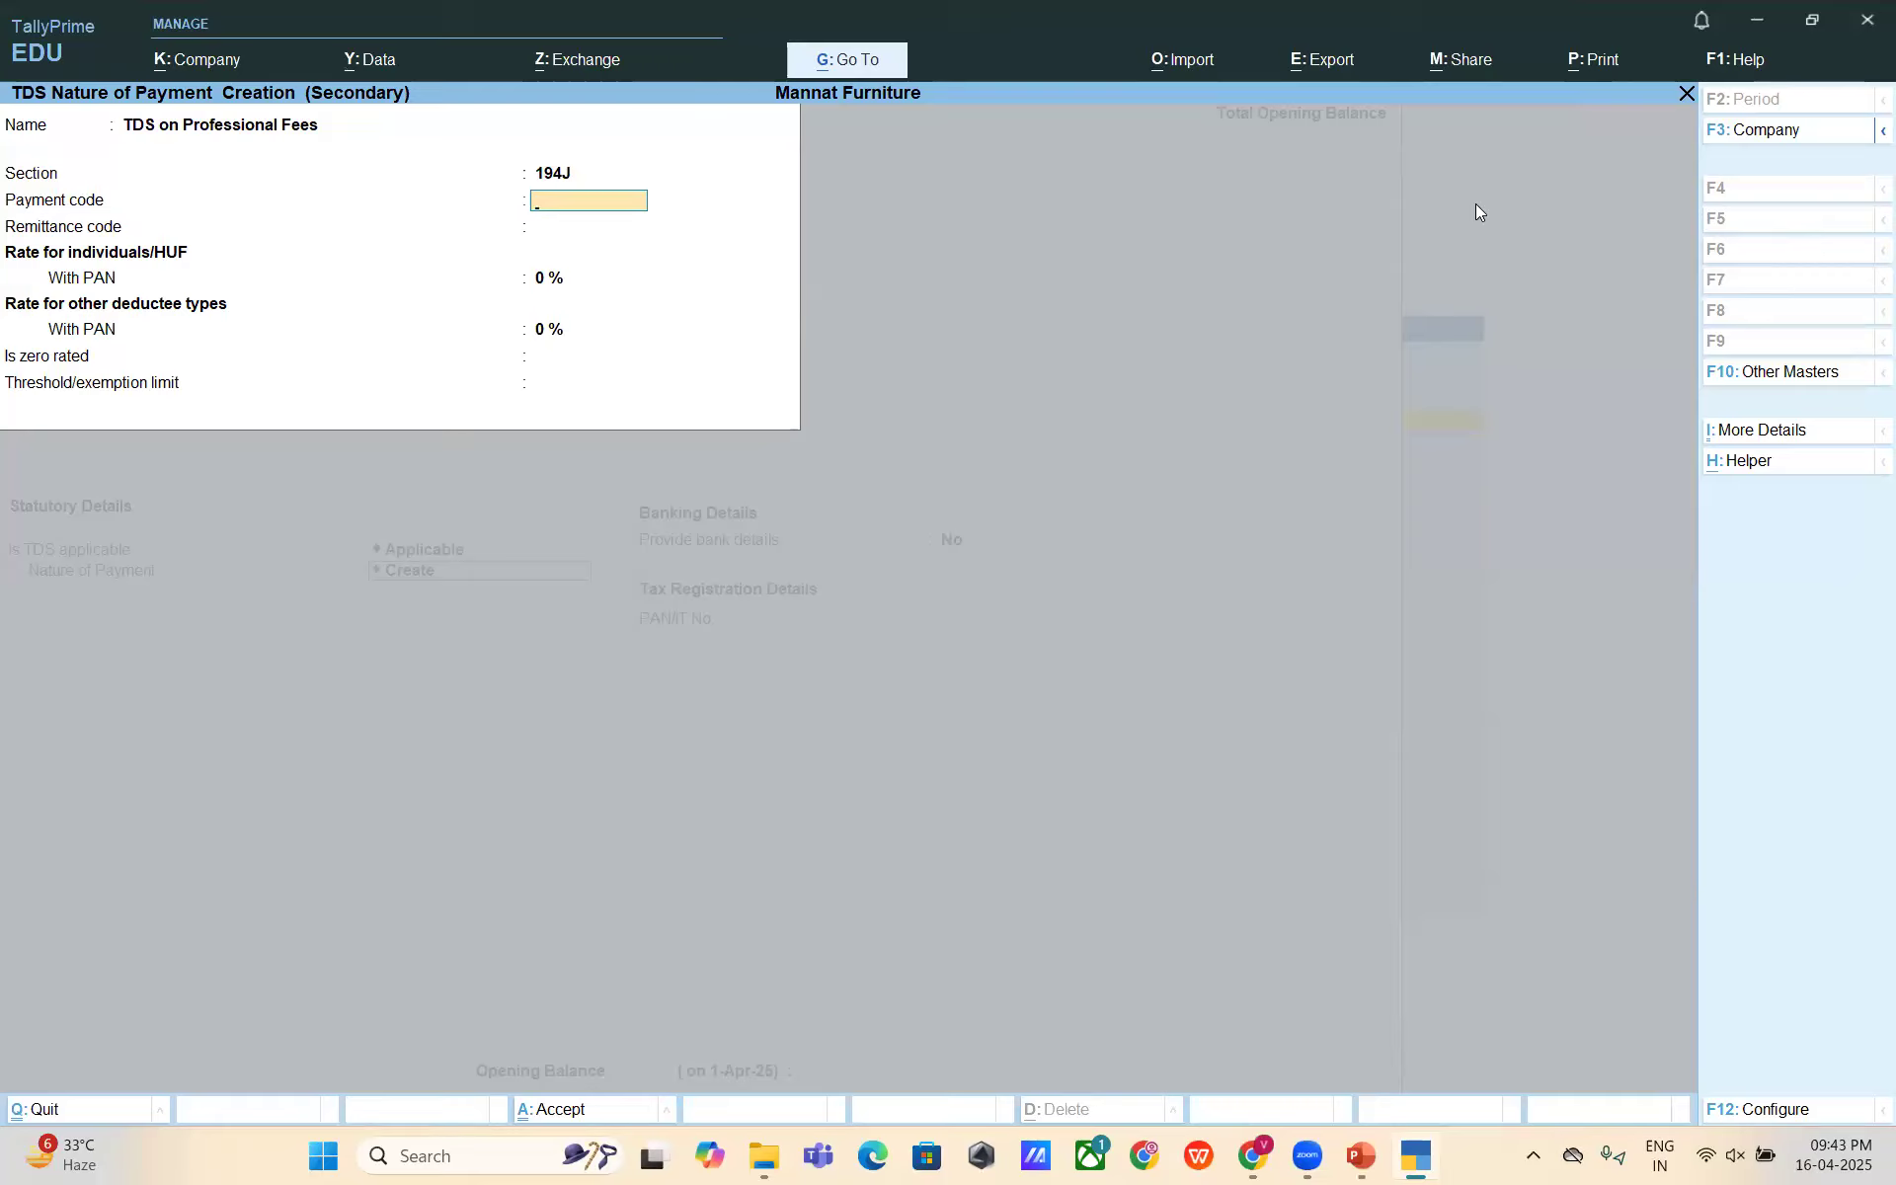
# - Set 10% With PAN rates and a 50,000 threshold, then save the nature of payment
pyautogui.press('Return')
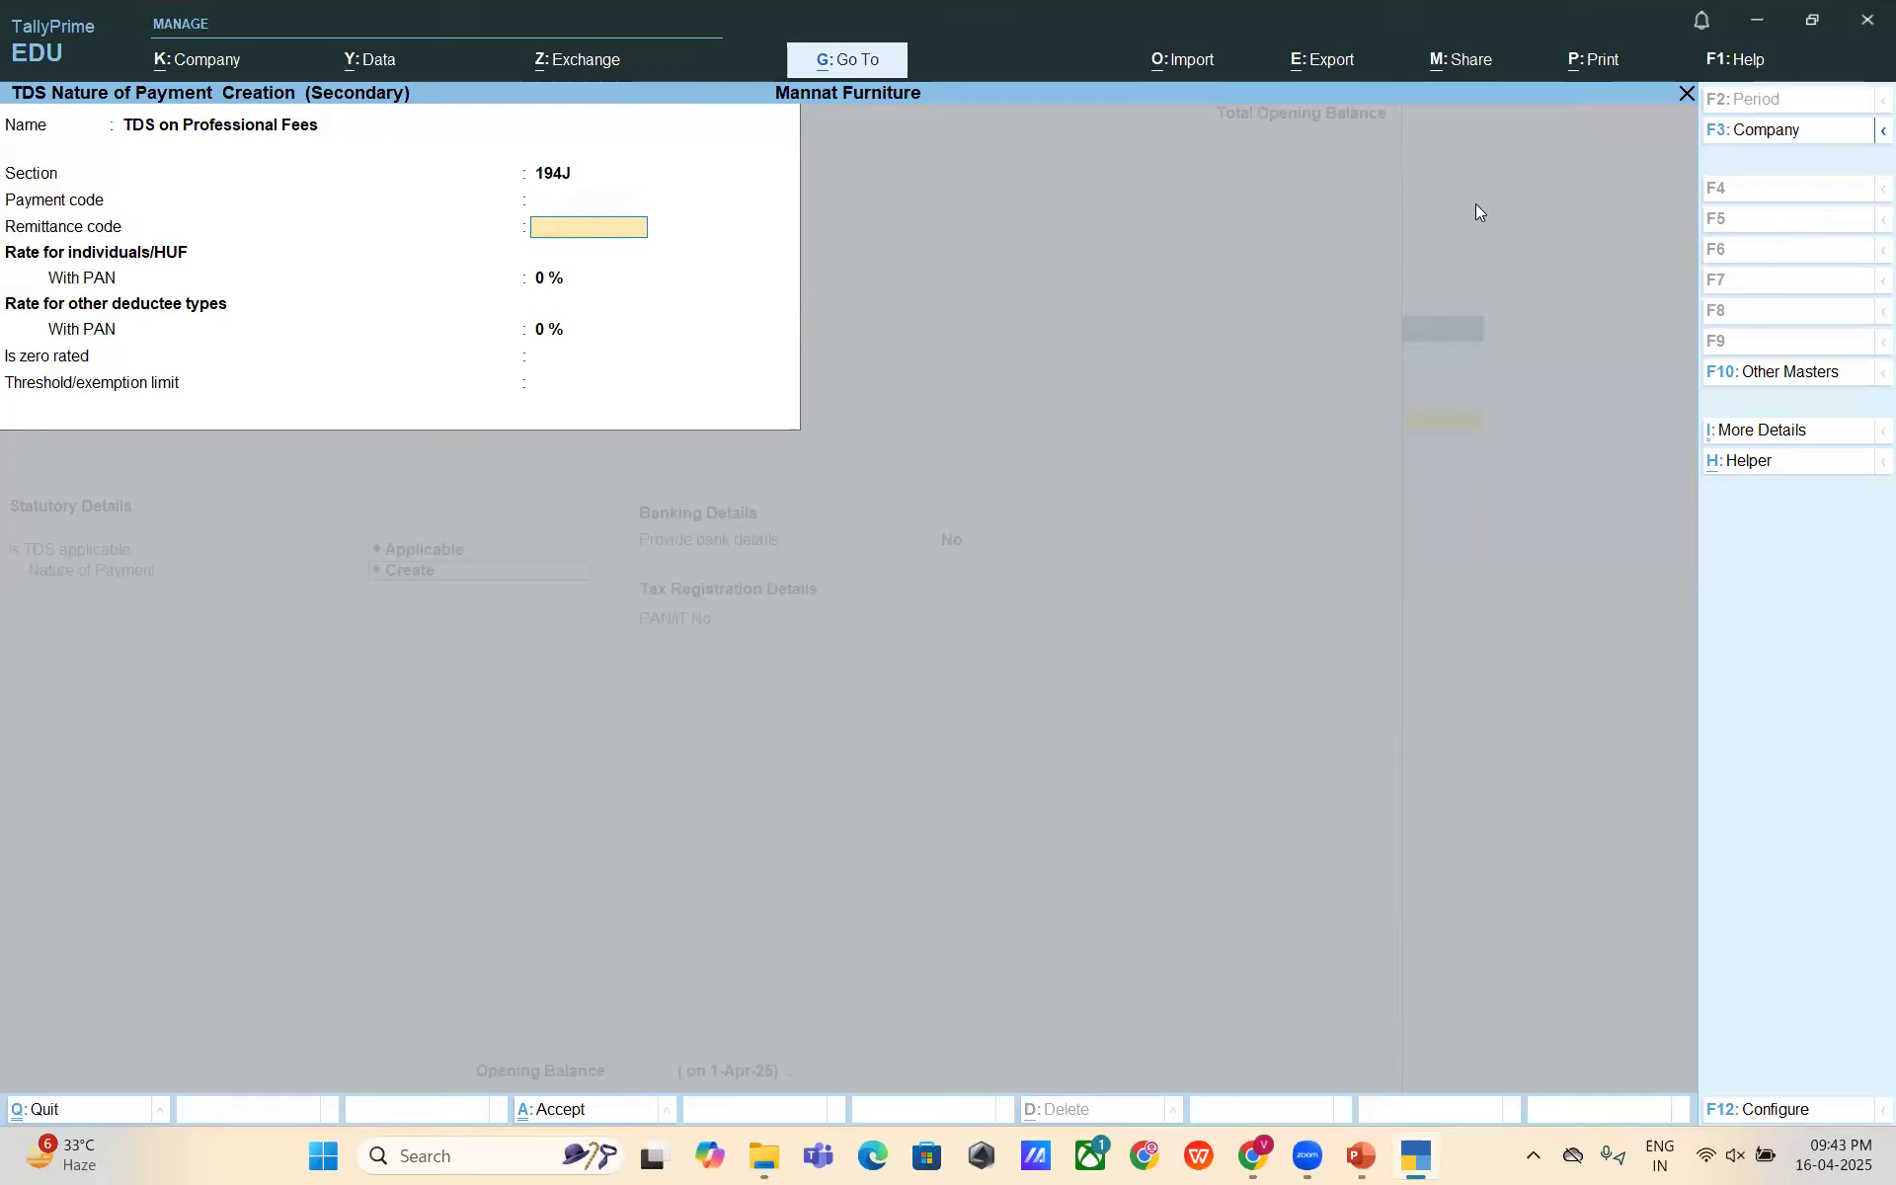
pyautogui.press('Return')
pyautogui.write('10')
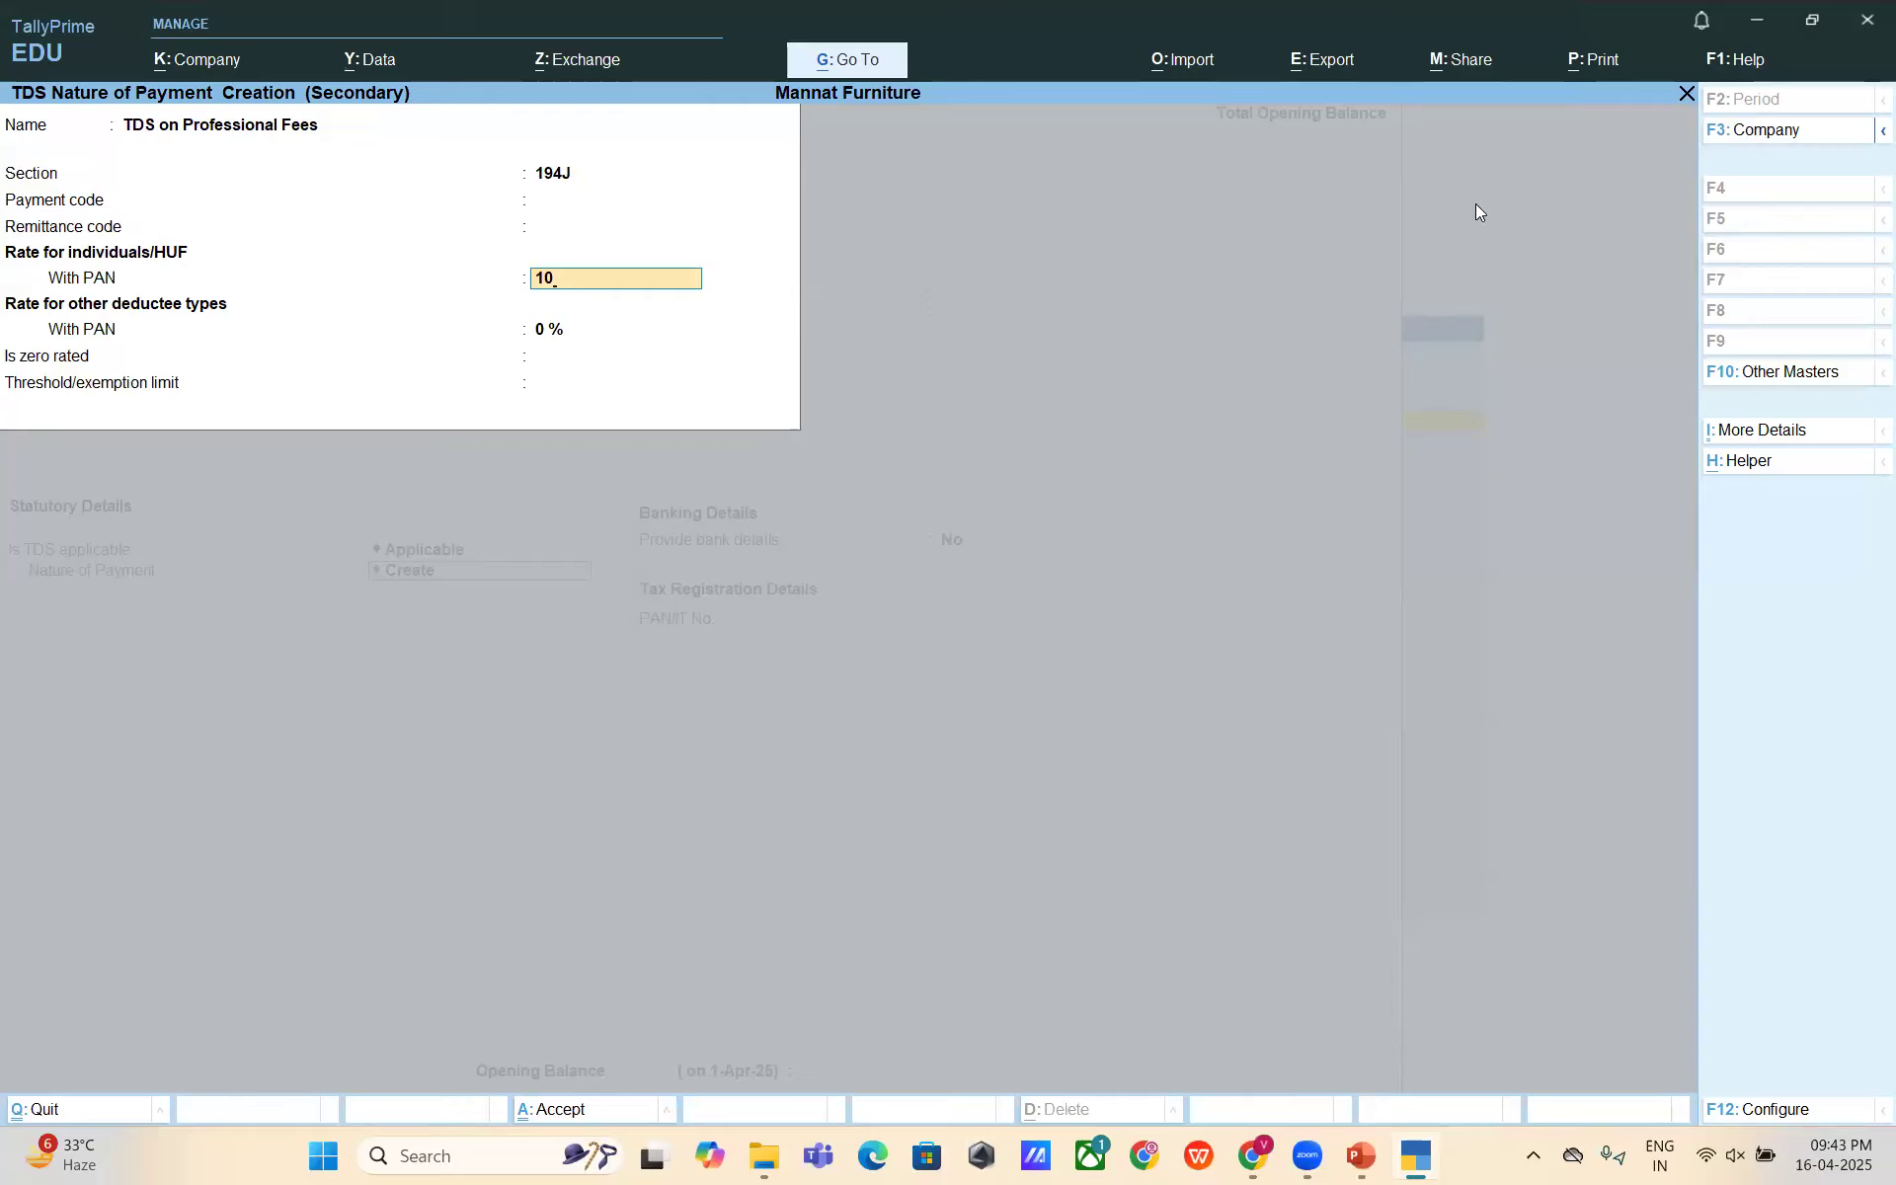
pyautogui.press('BackSpace')
pyautogui.press('BackSpace')
pyautogui.press('BackSpace')
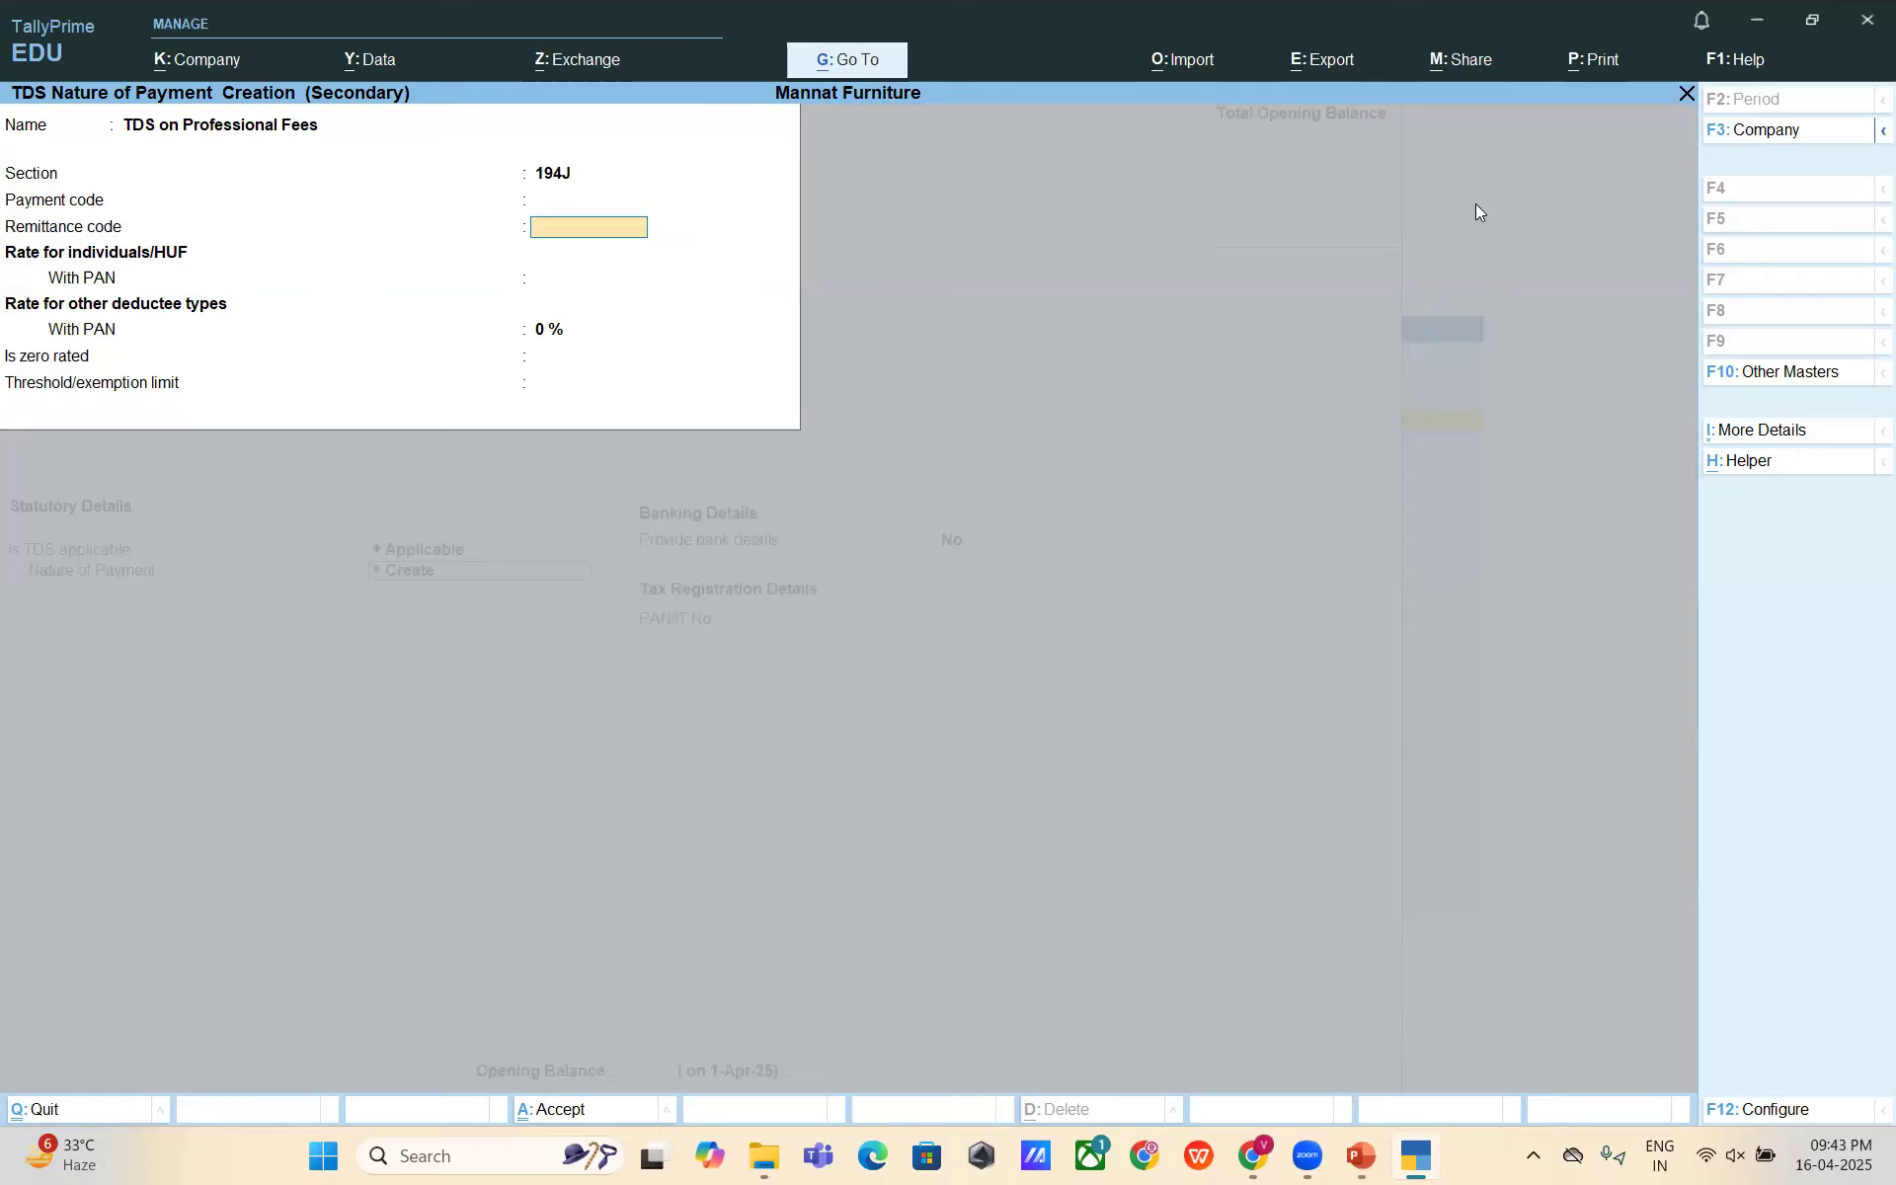
pyautogui.press('Return')
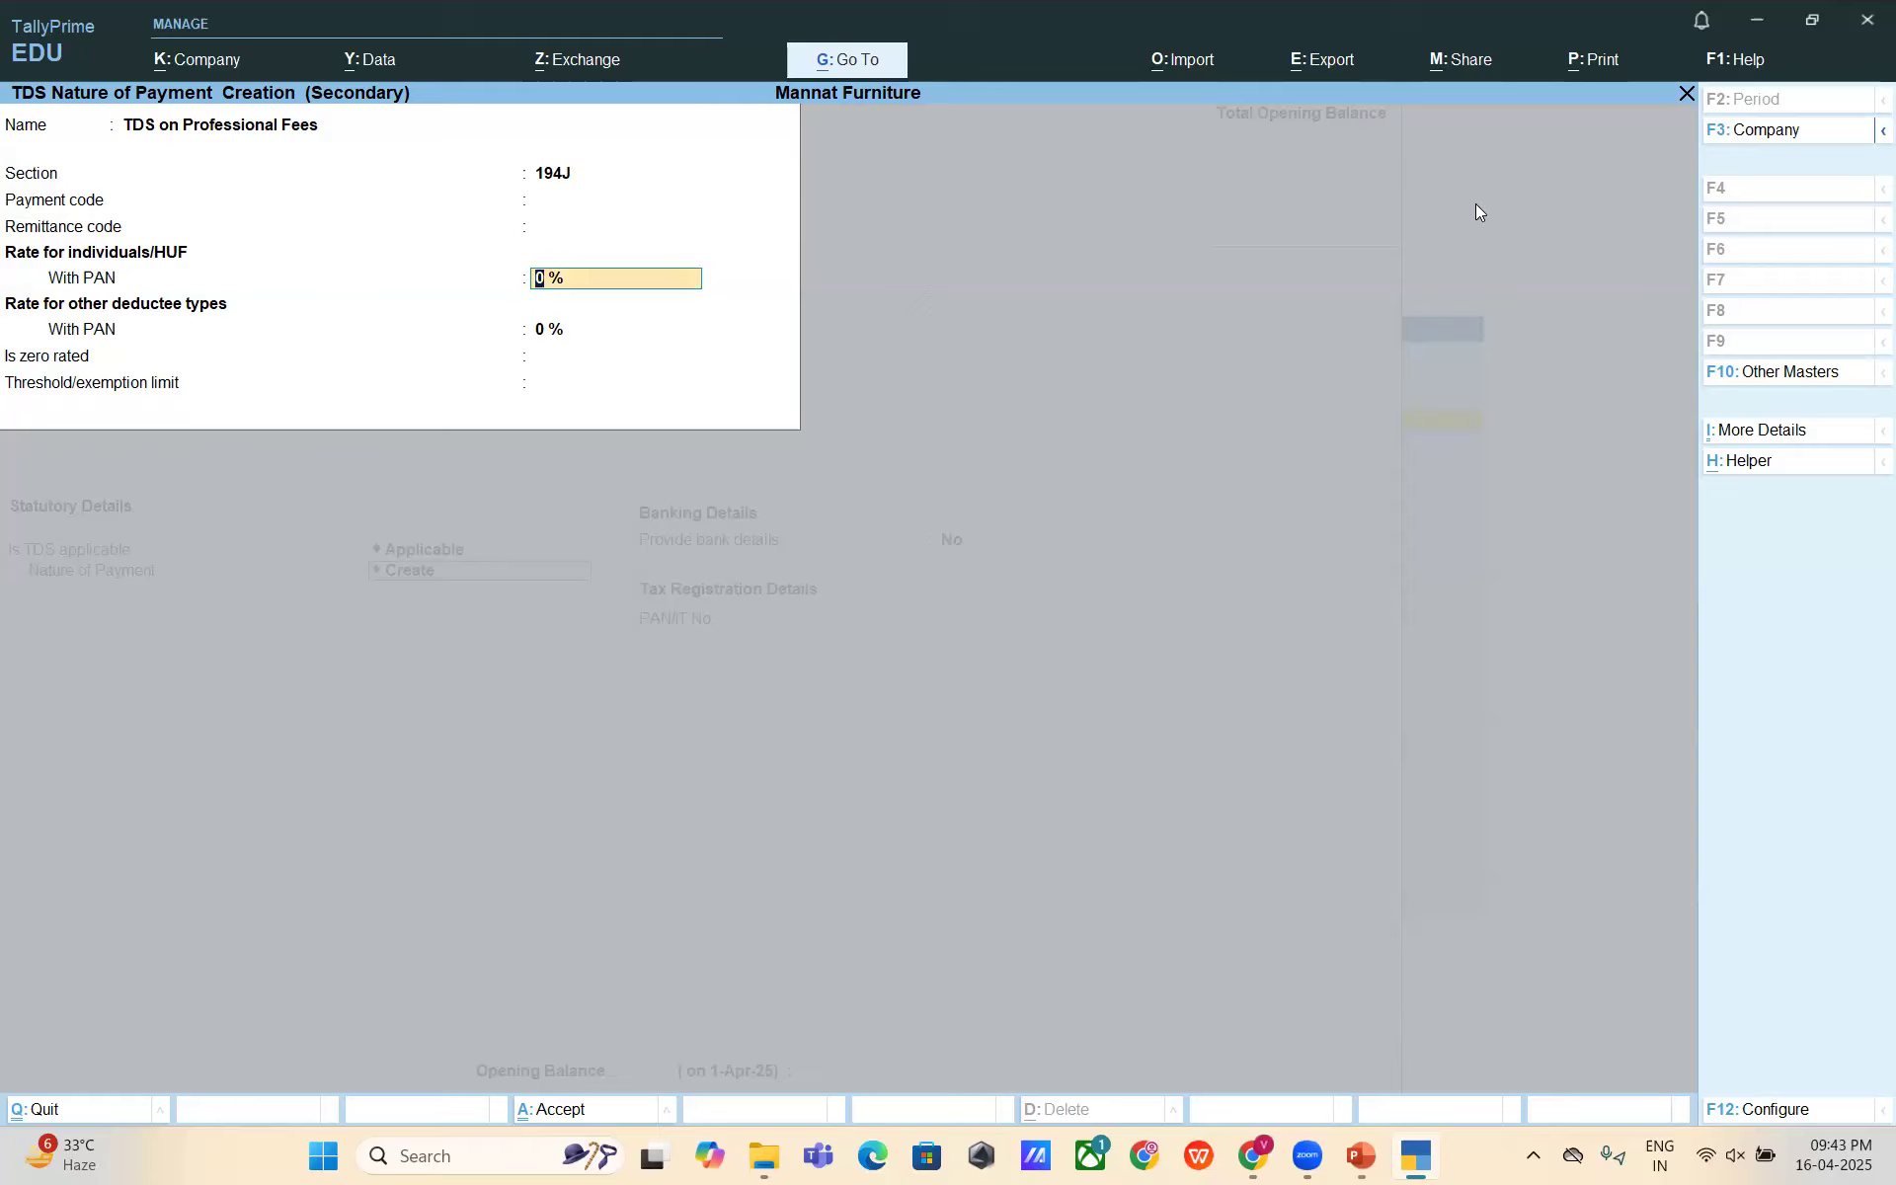
pyautogui.write('10')
pyautogui.press('Return')
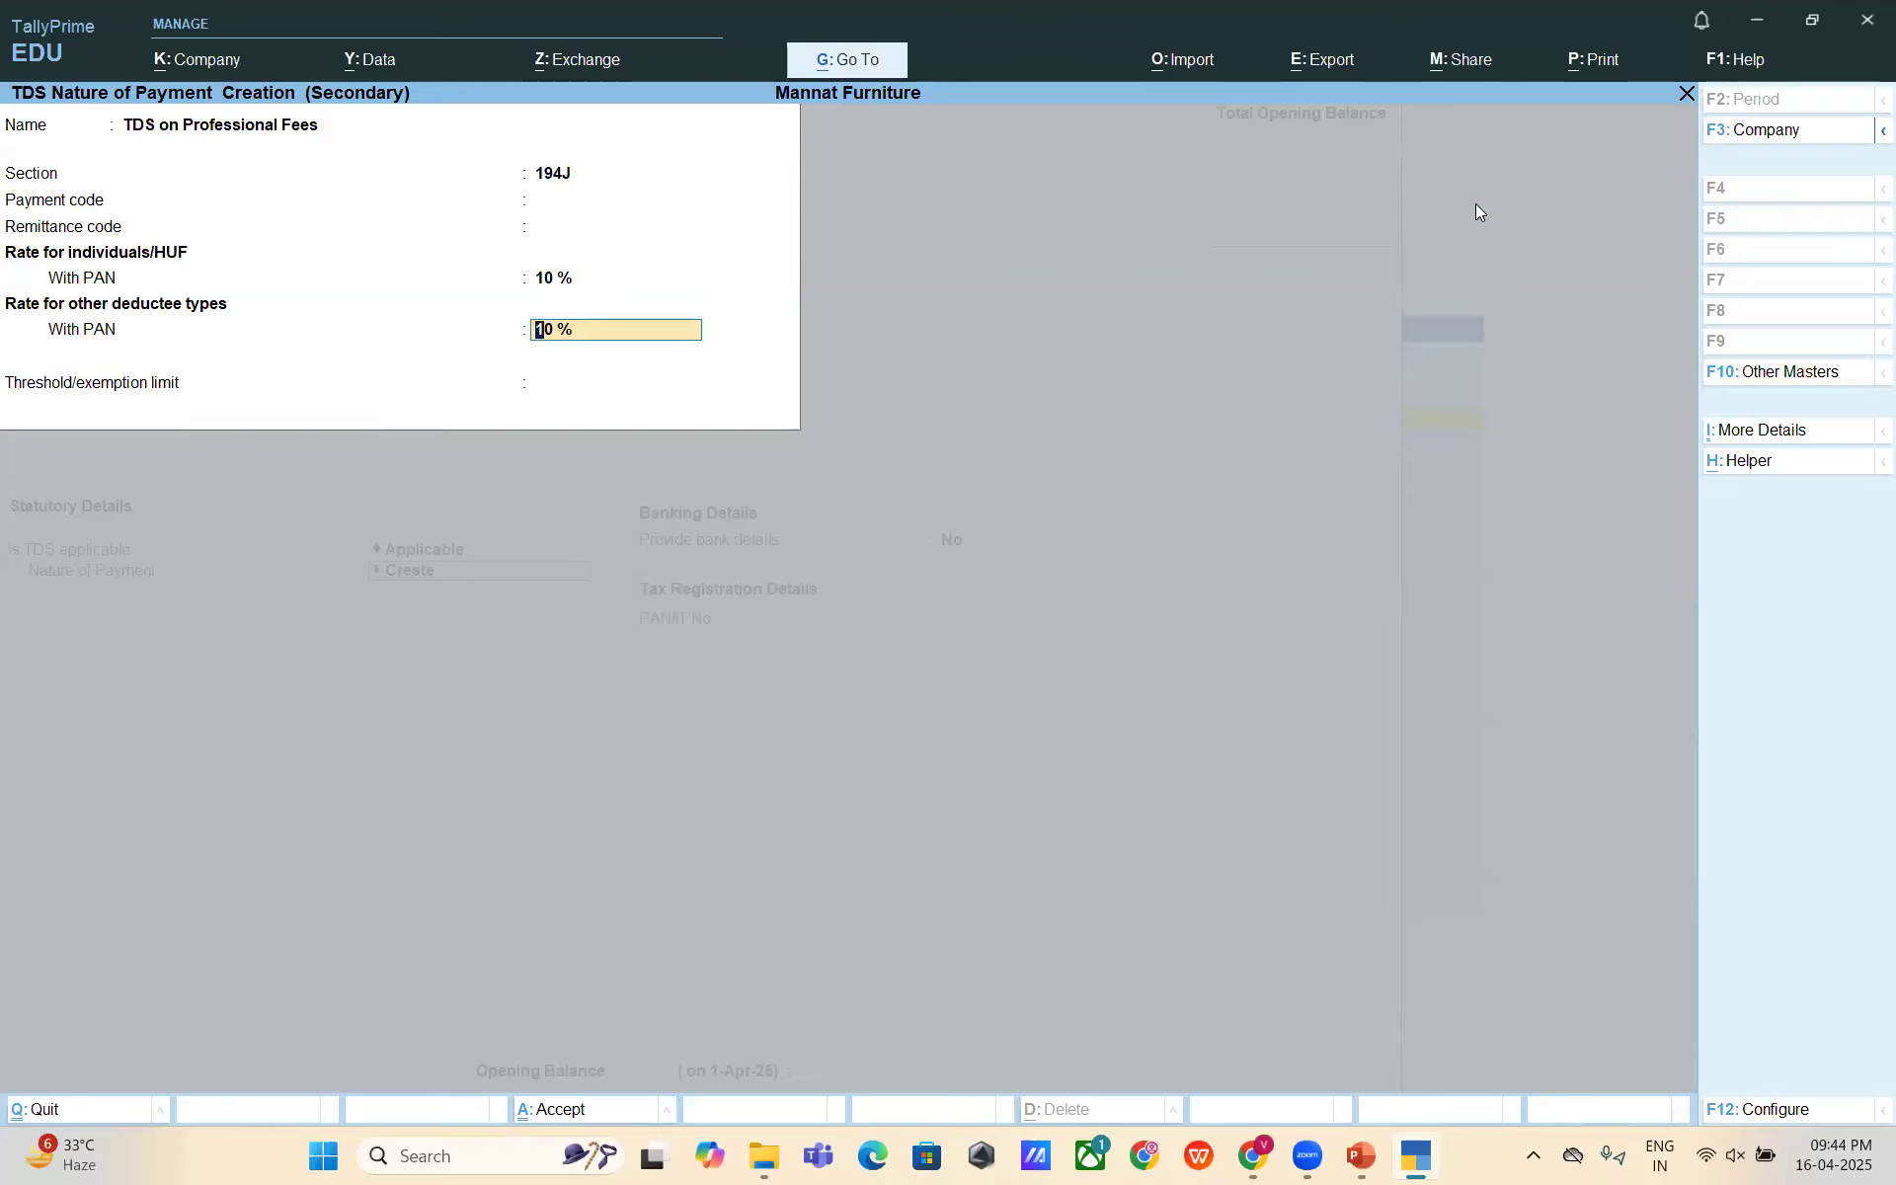
pyautogui.press('Return')
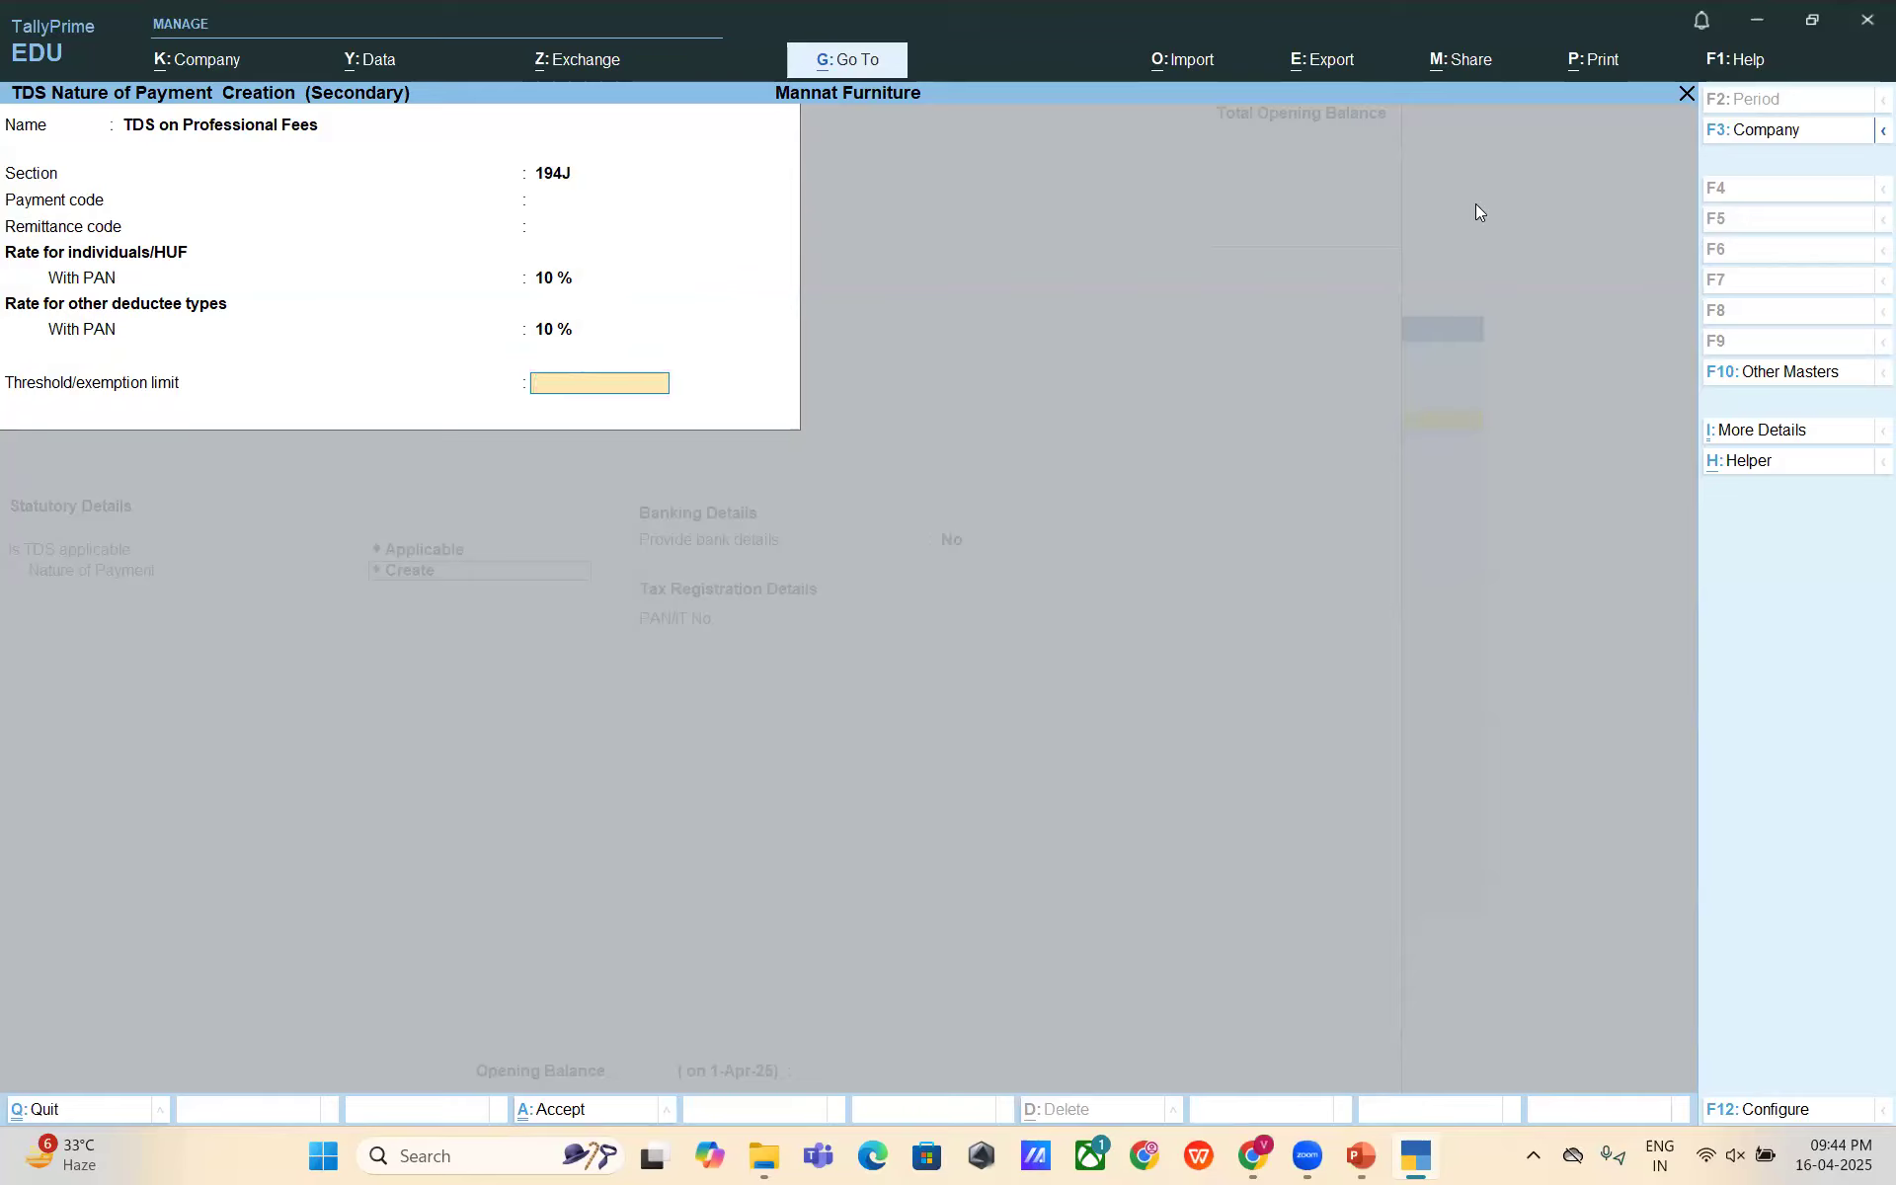
pyautogui.write('50000')
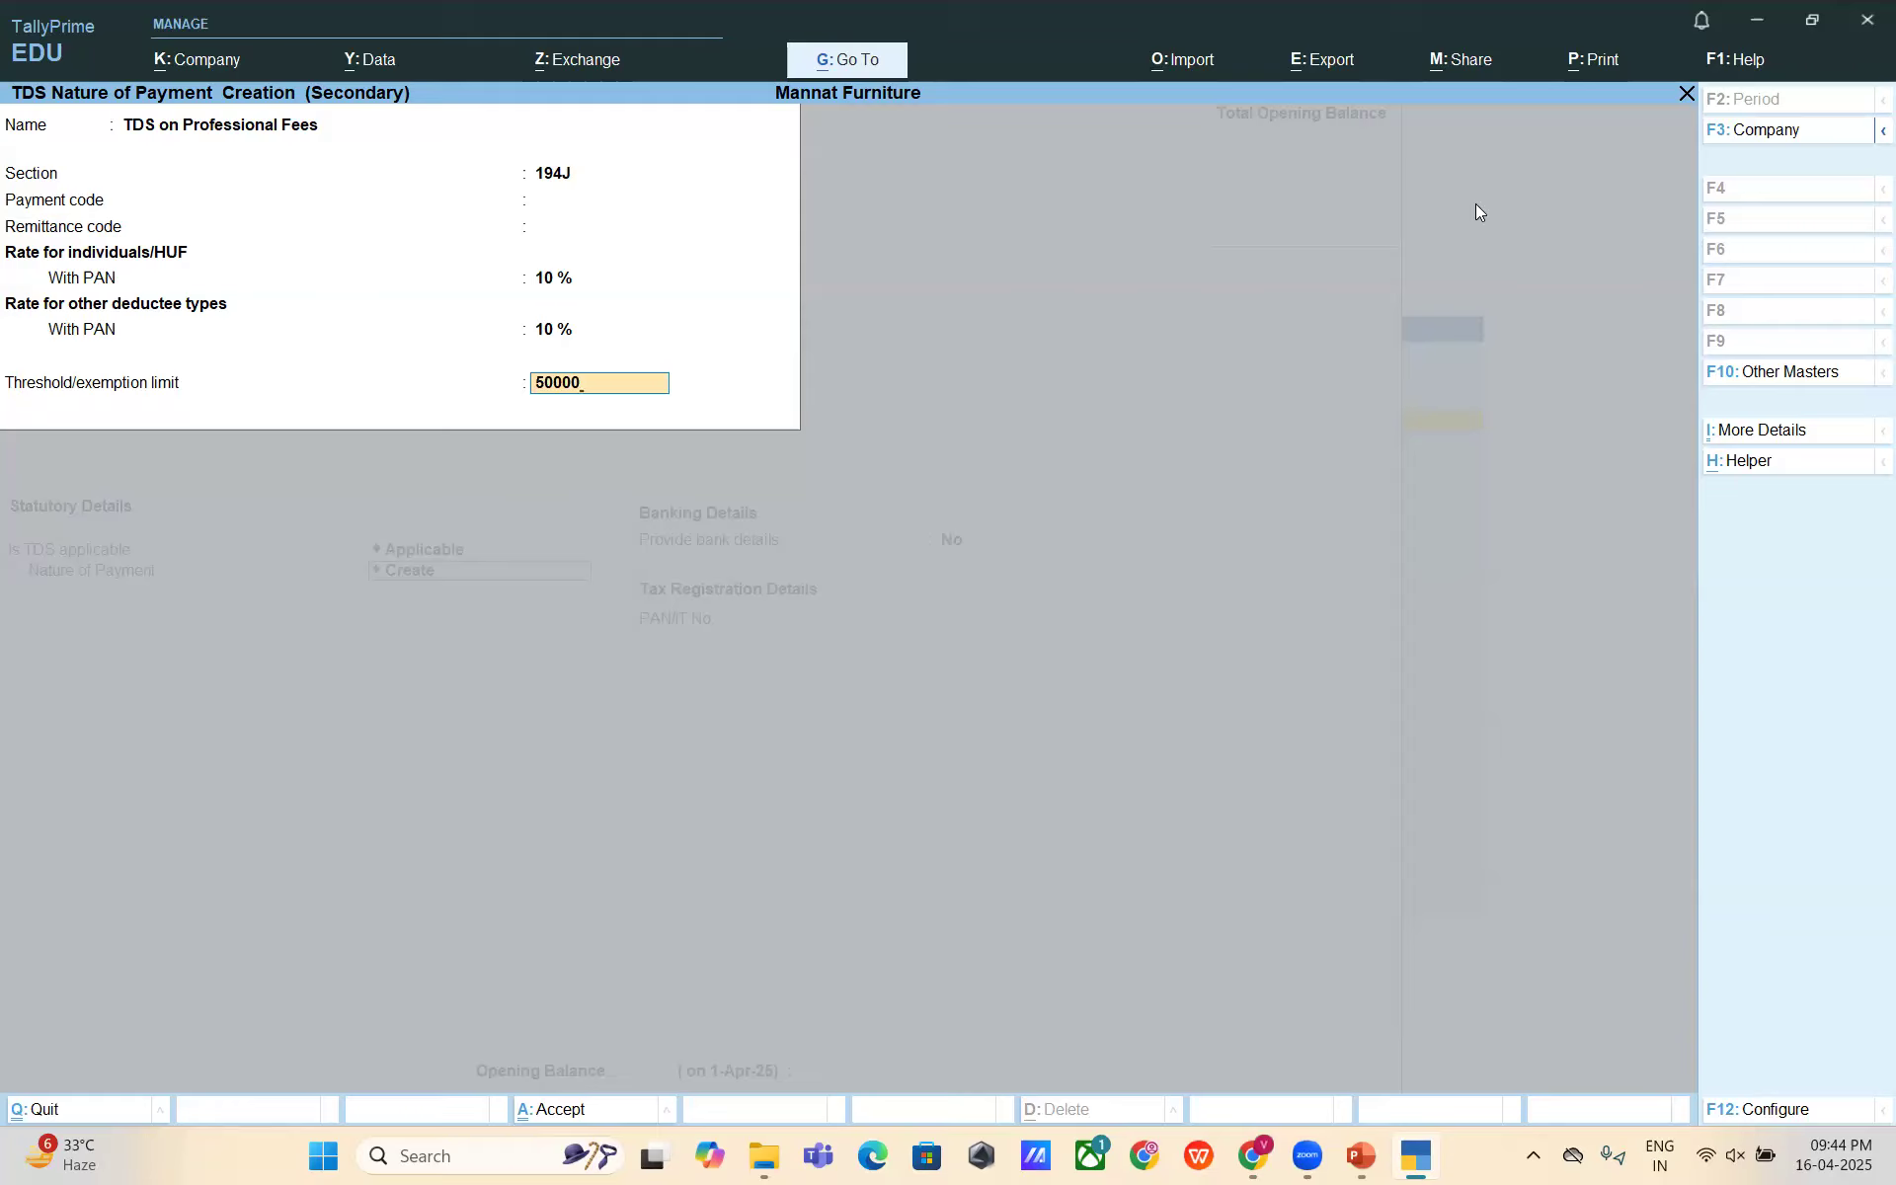
pyautogui.press('Return')
pyautogui.press('Return')
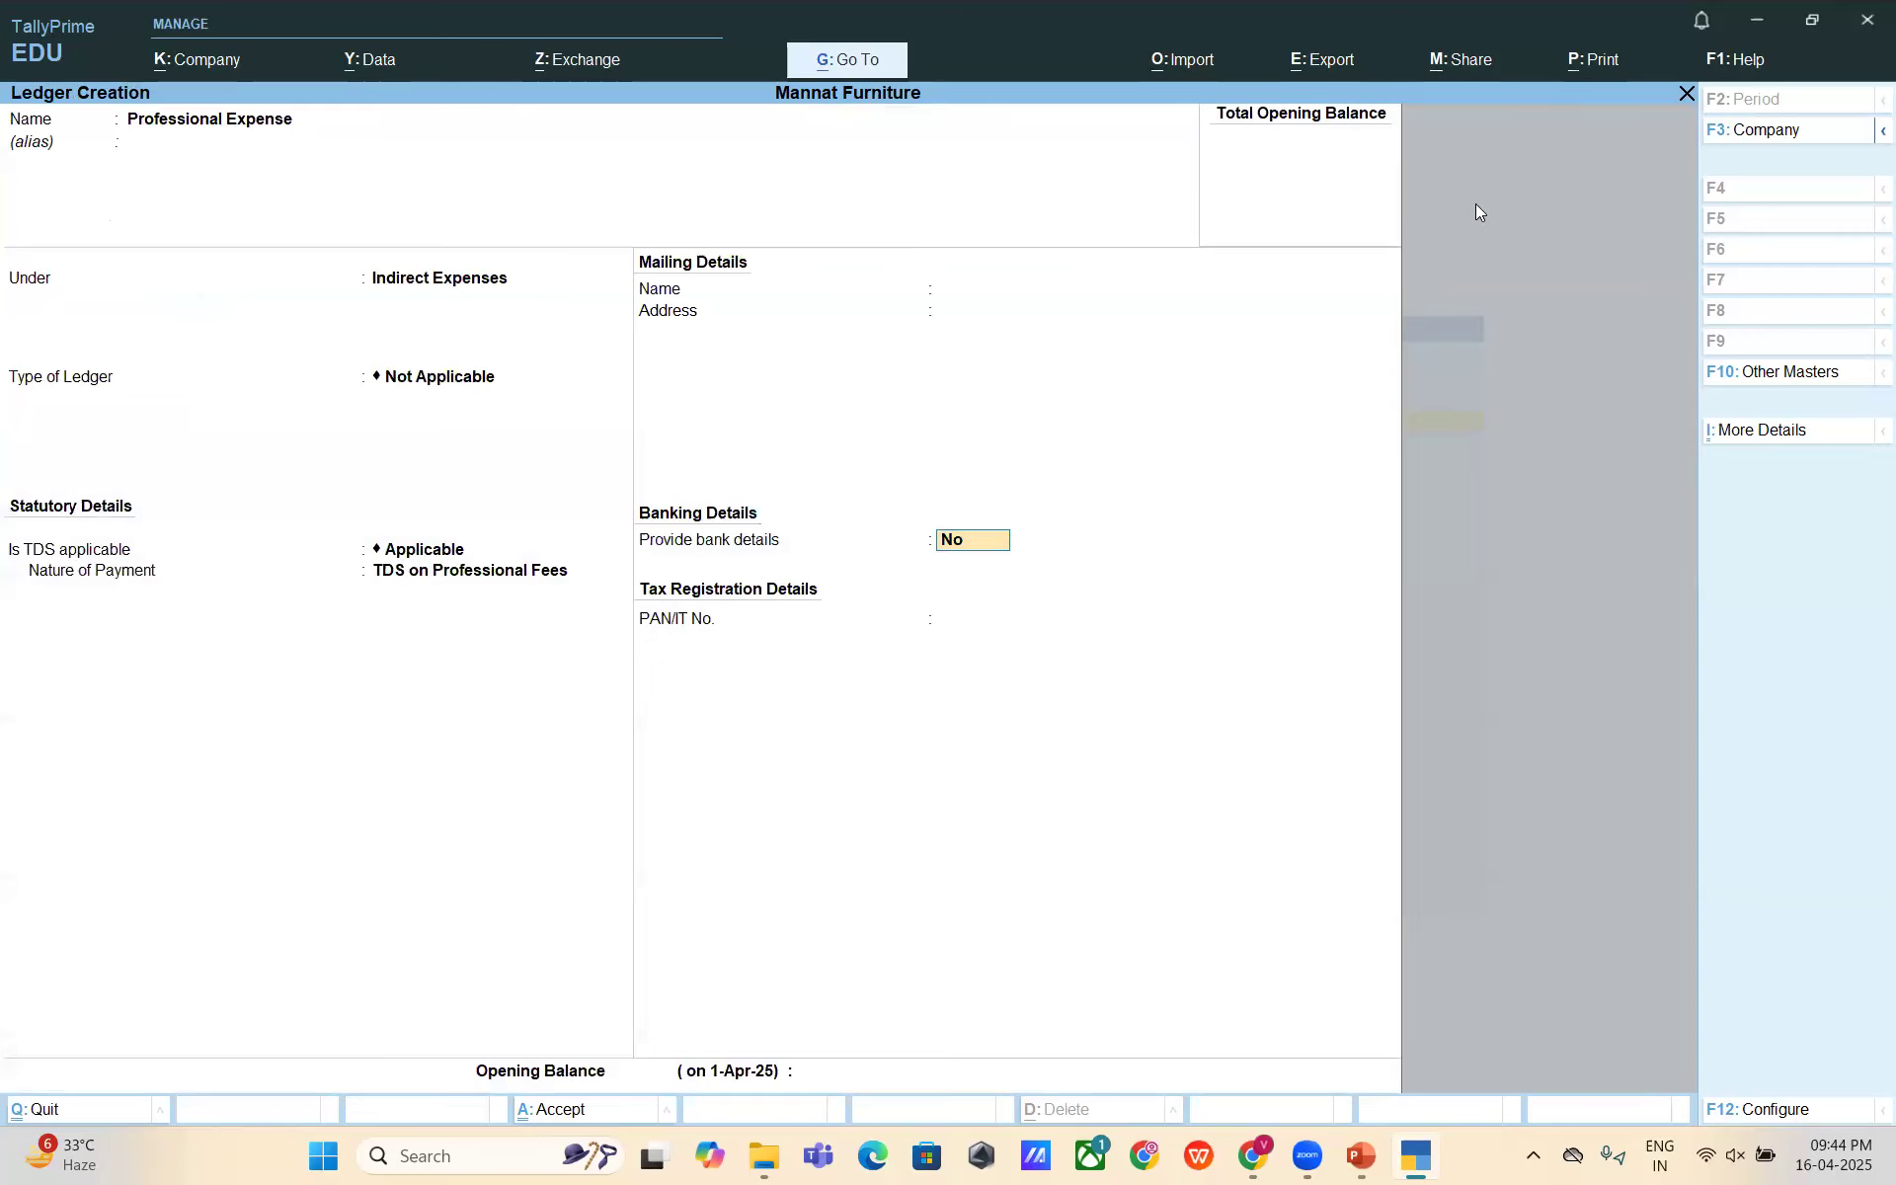
pyautogui.press('Return')
pyautogui.press('Return')
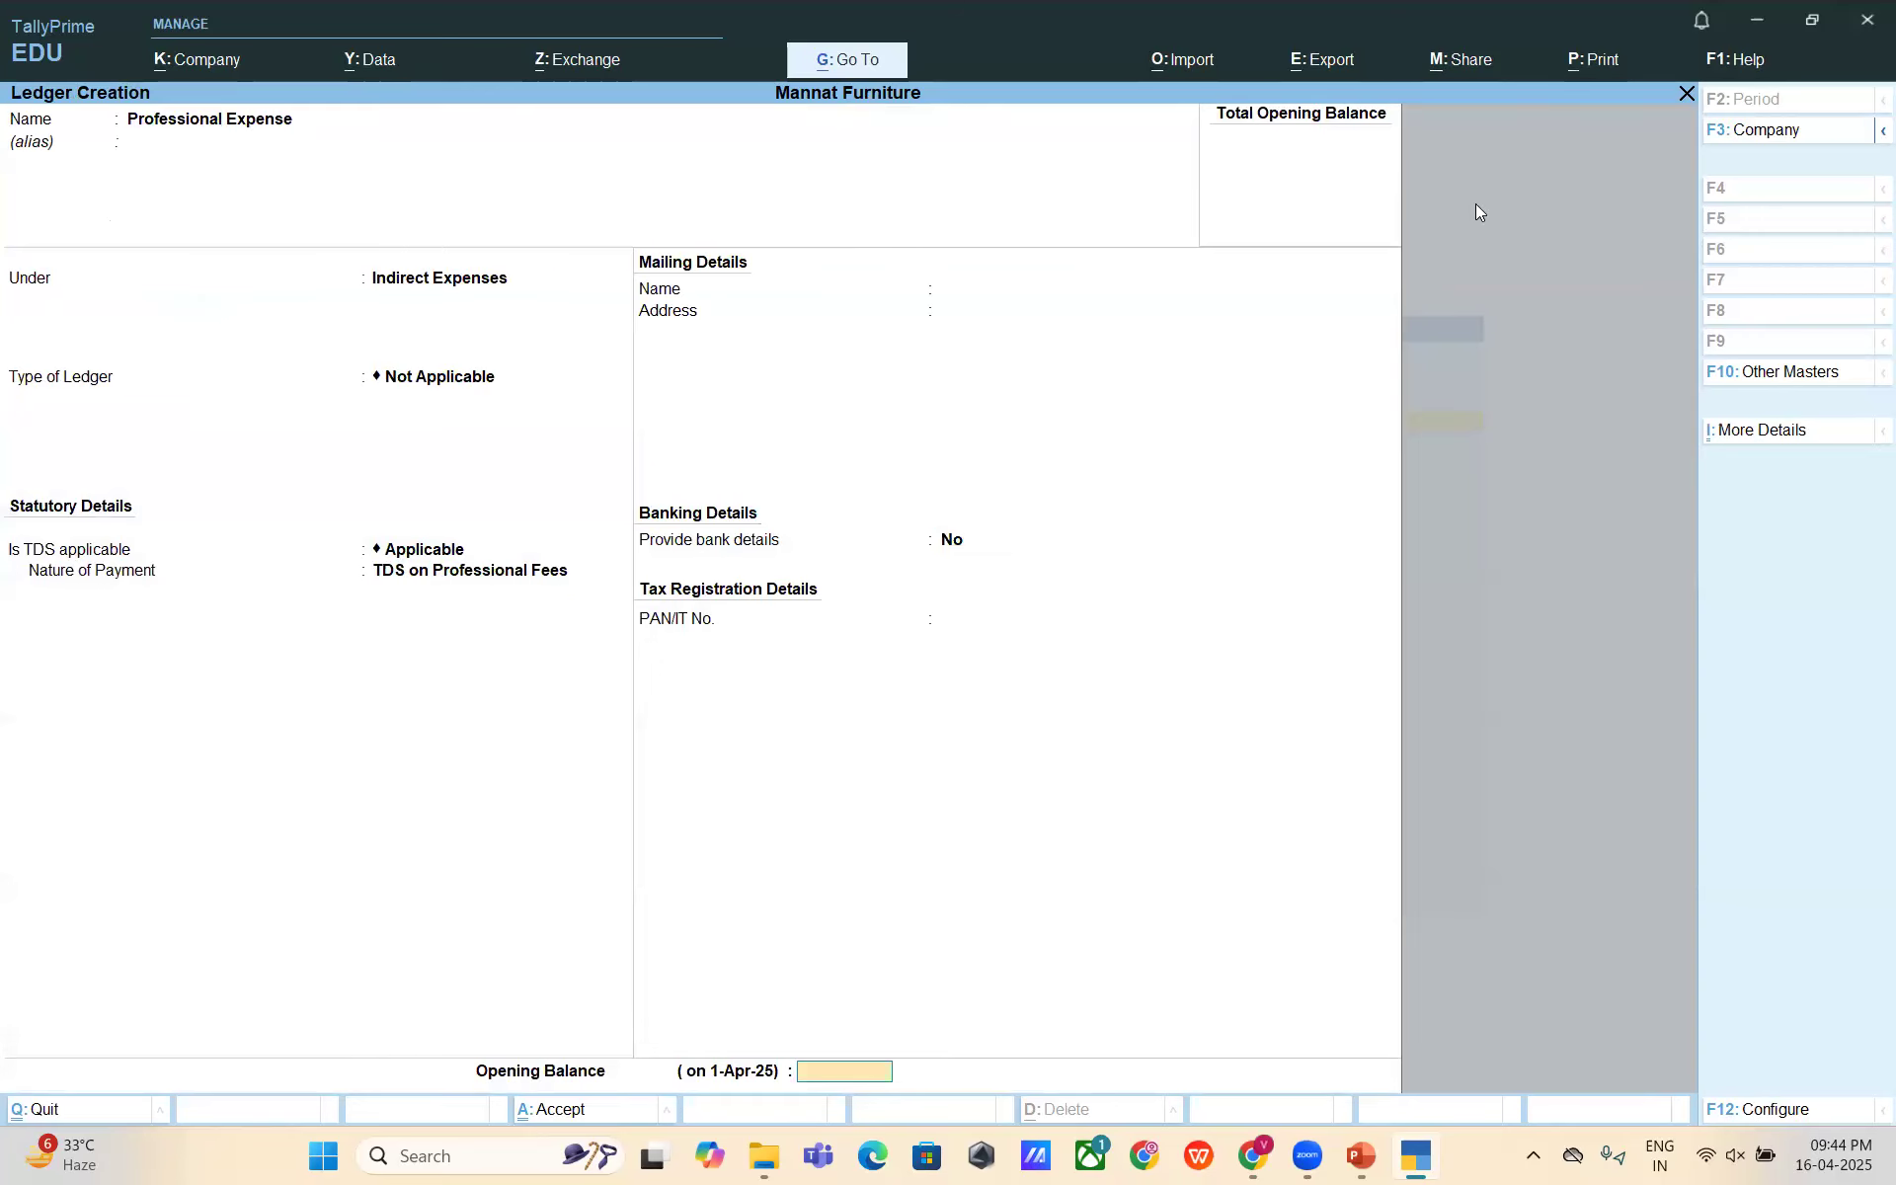
# - Save the Professional Expense ledger and back out to the Gateway of Tally
pyautogui.press('y')
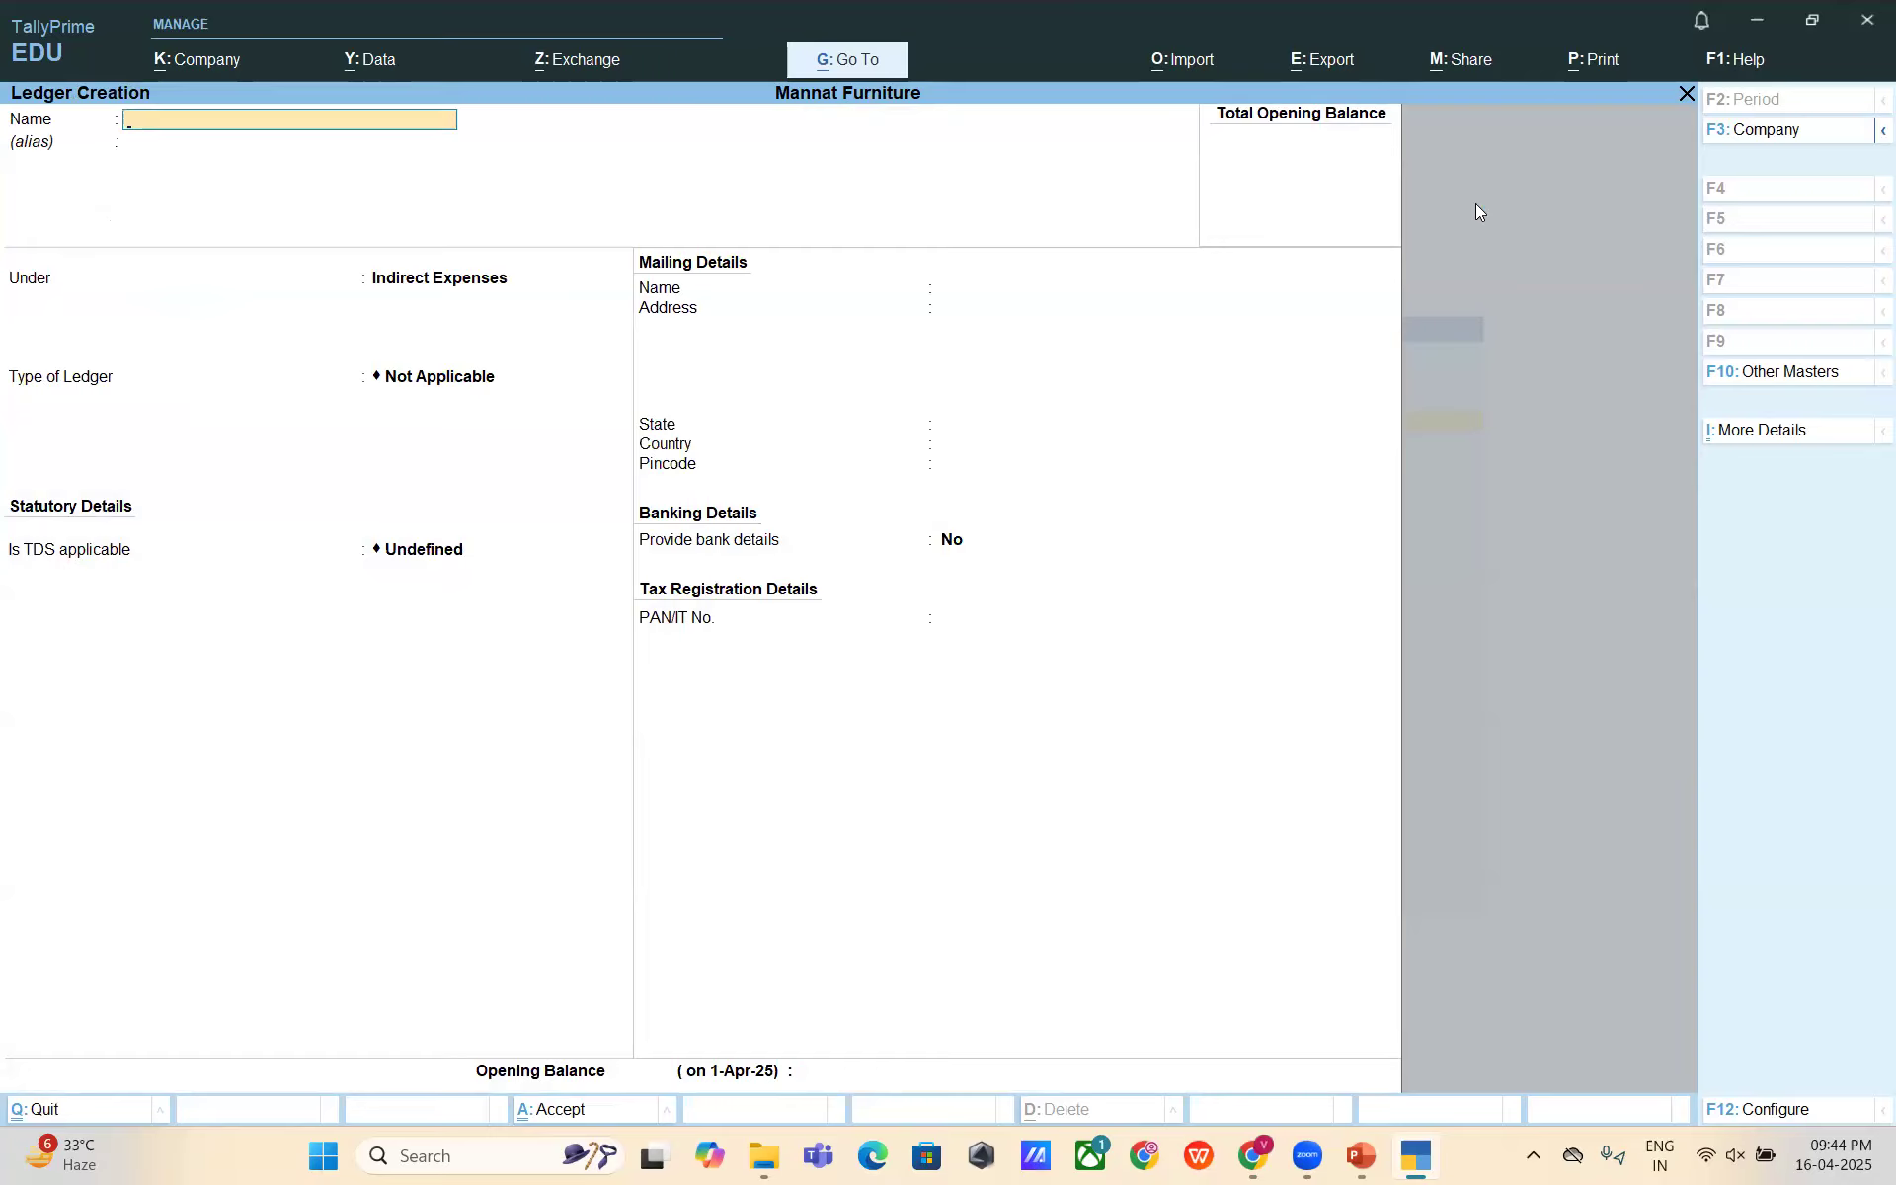
pyautogui.press('Escape')
pyautogui.hotkey('alt', 'Tab')
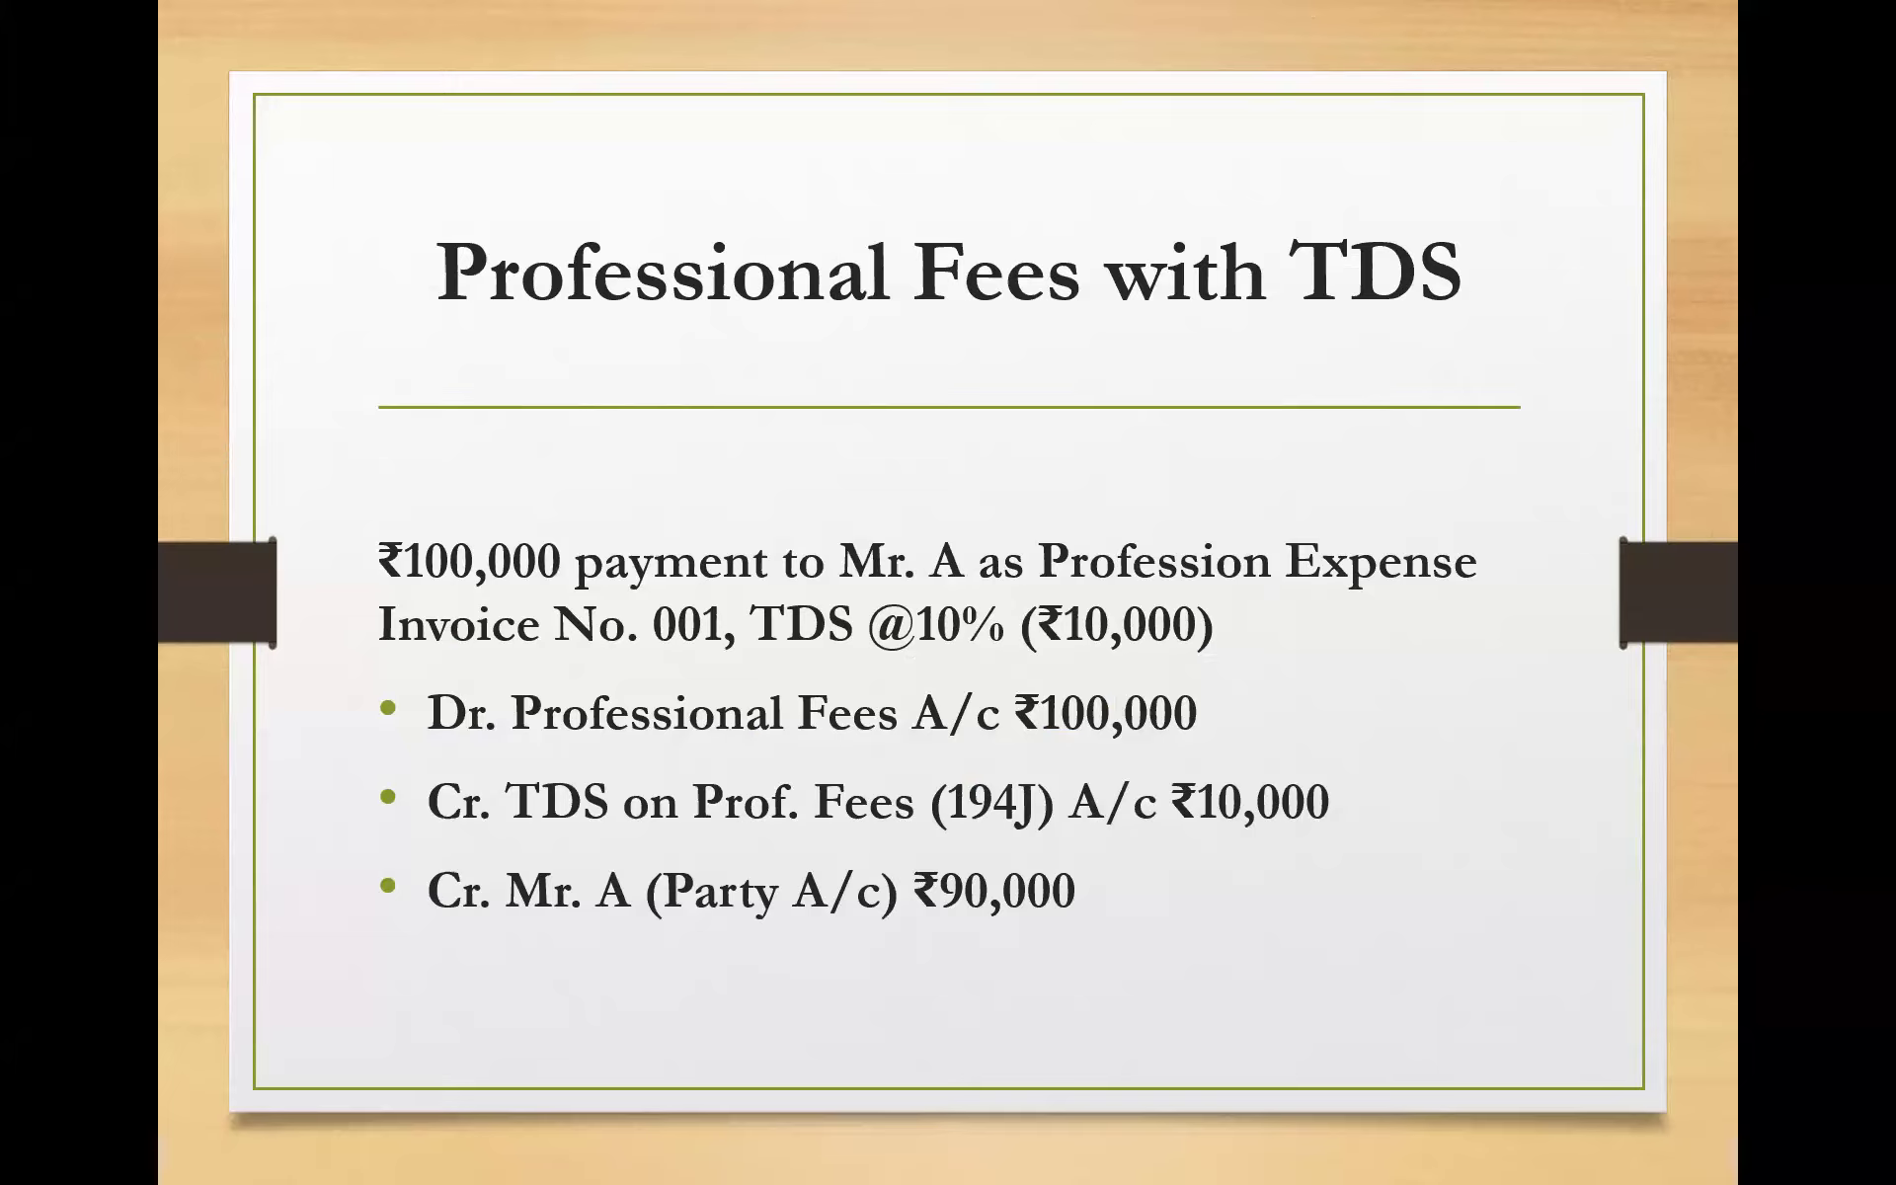
pyautogui.hotkey('alt', 'Tab')
pyautogui.press('Escape')
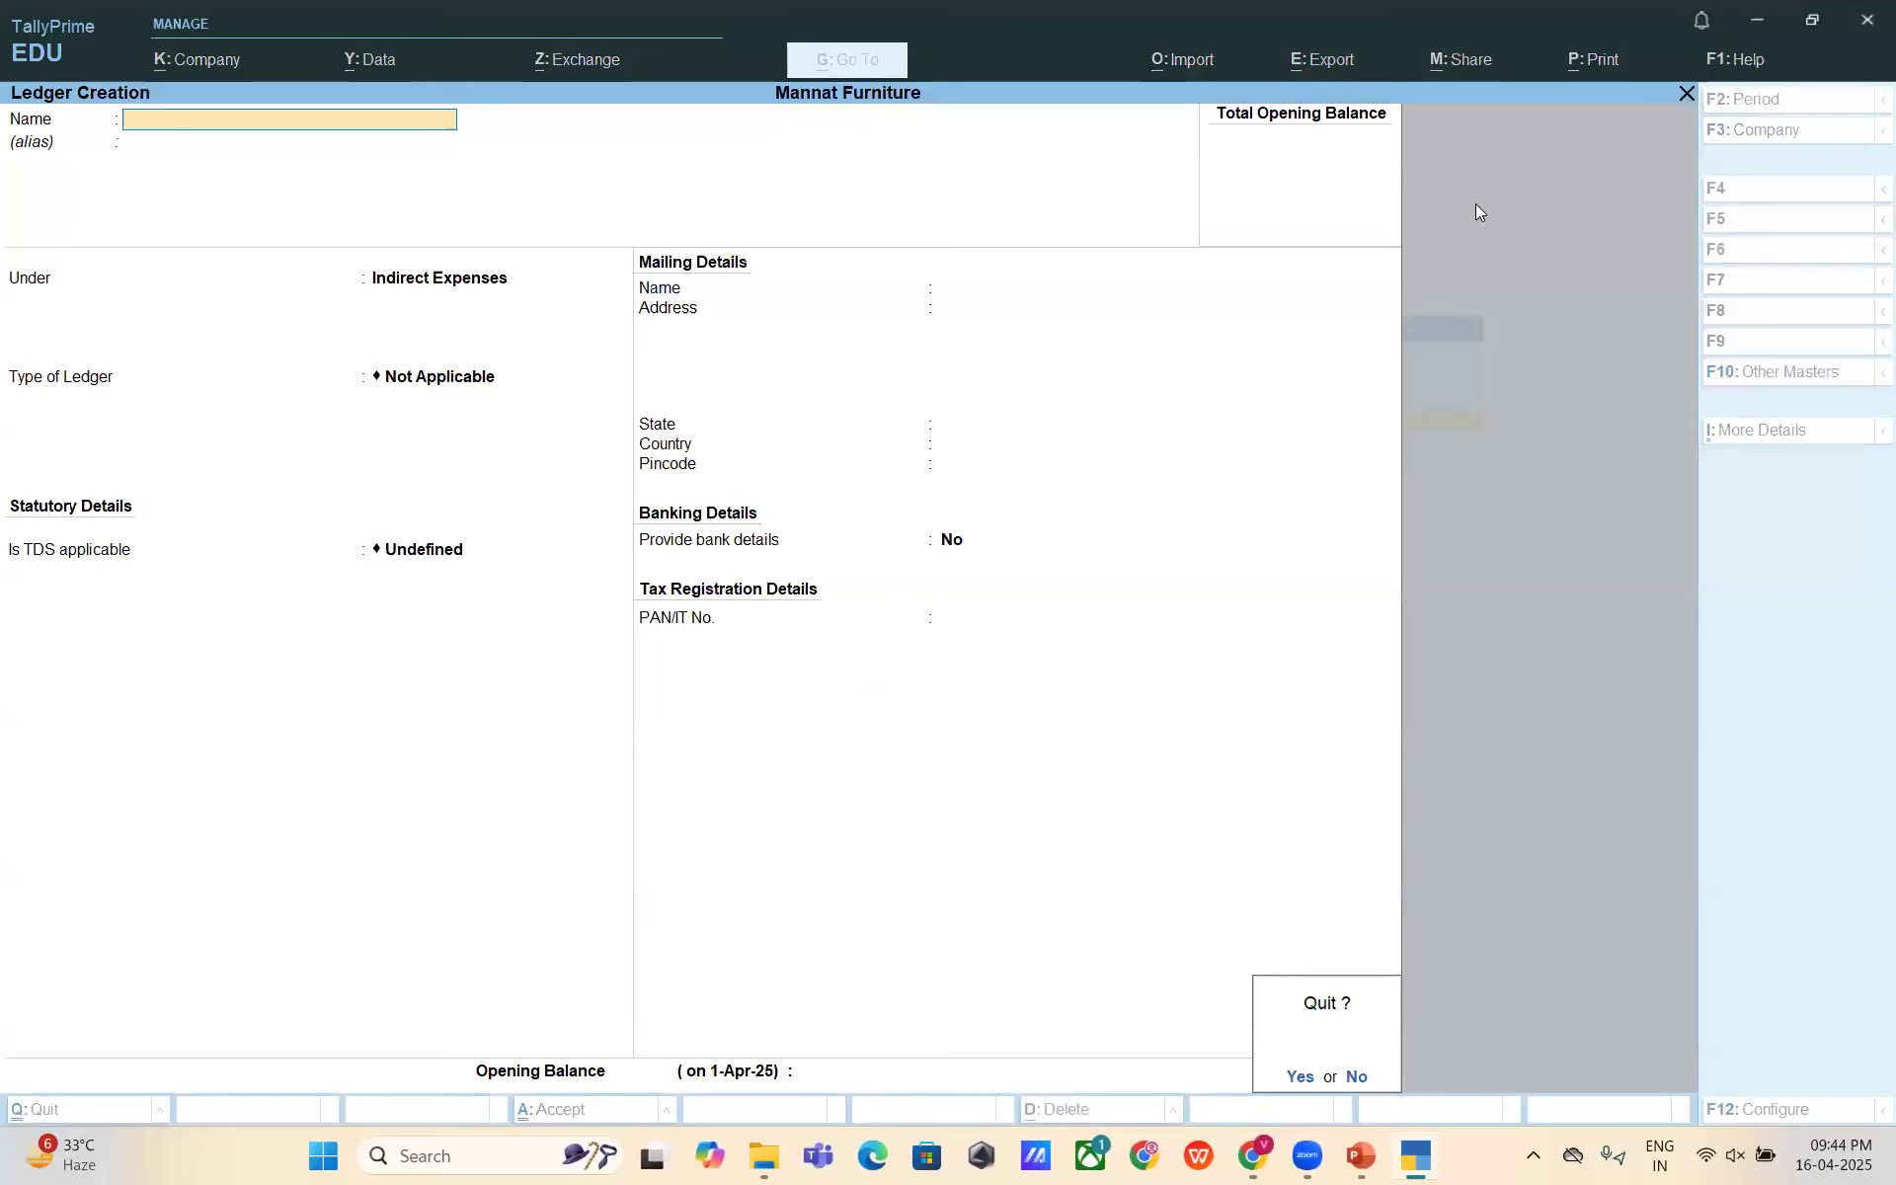
pyautogui.press('y')
pyautogui.press('Escape')
pyautogui.press('Escape')
# - Stay in TallyPrime and open voucher entry from the Gateway of Tally
pyautogui.press('n')
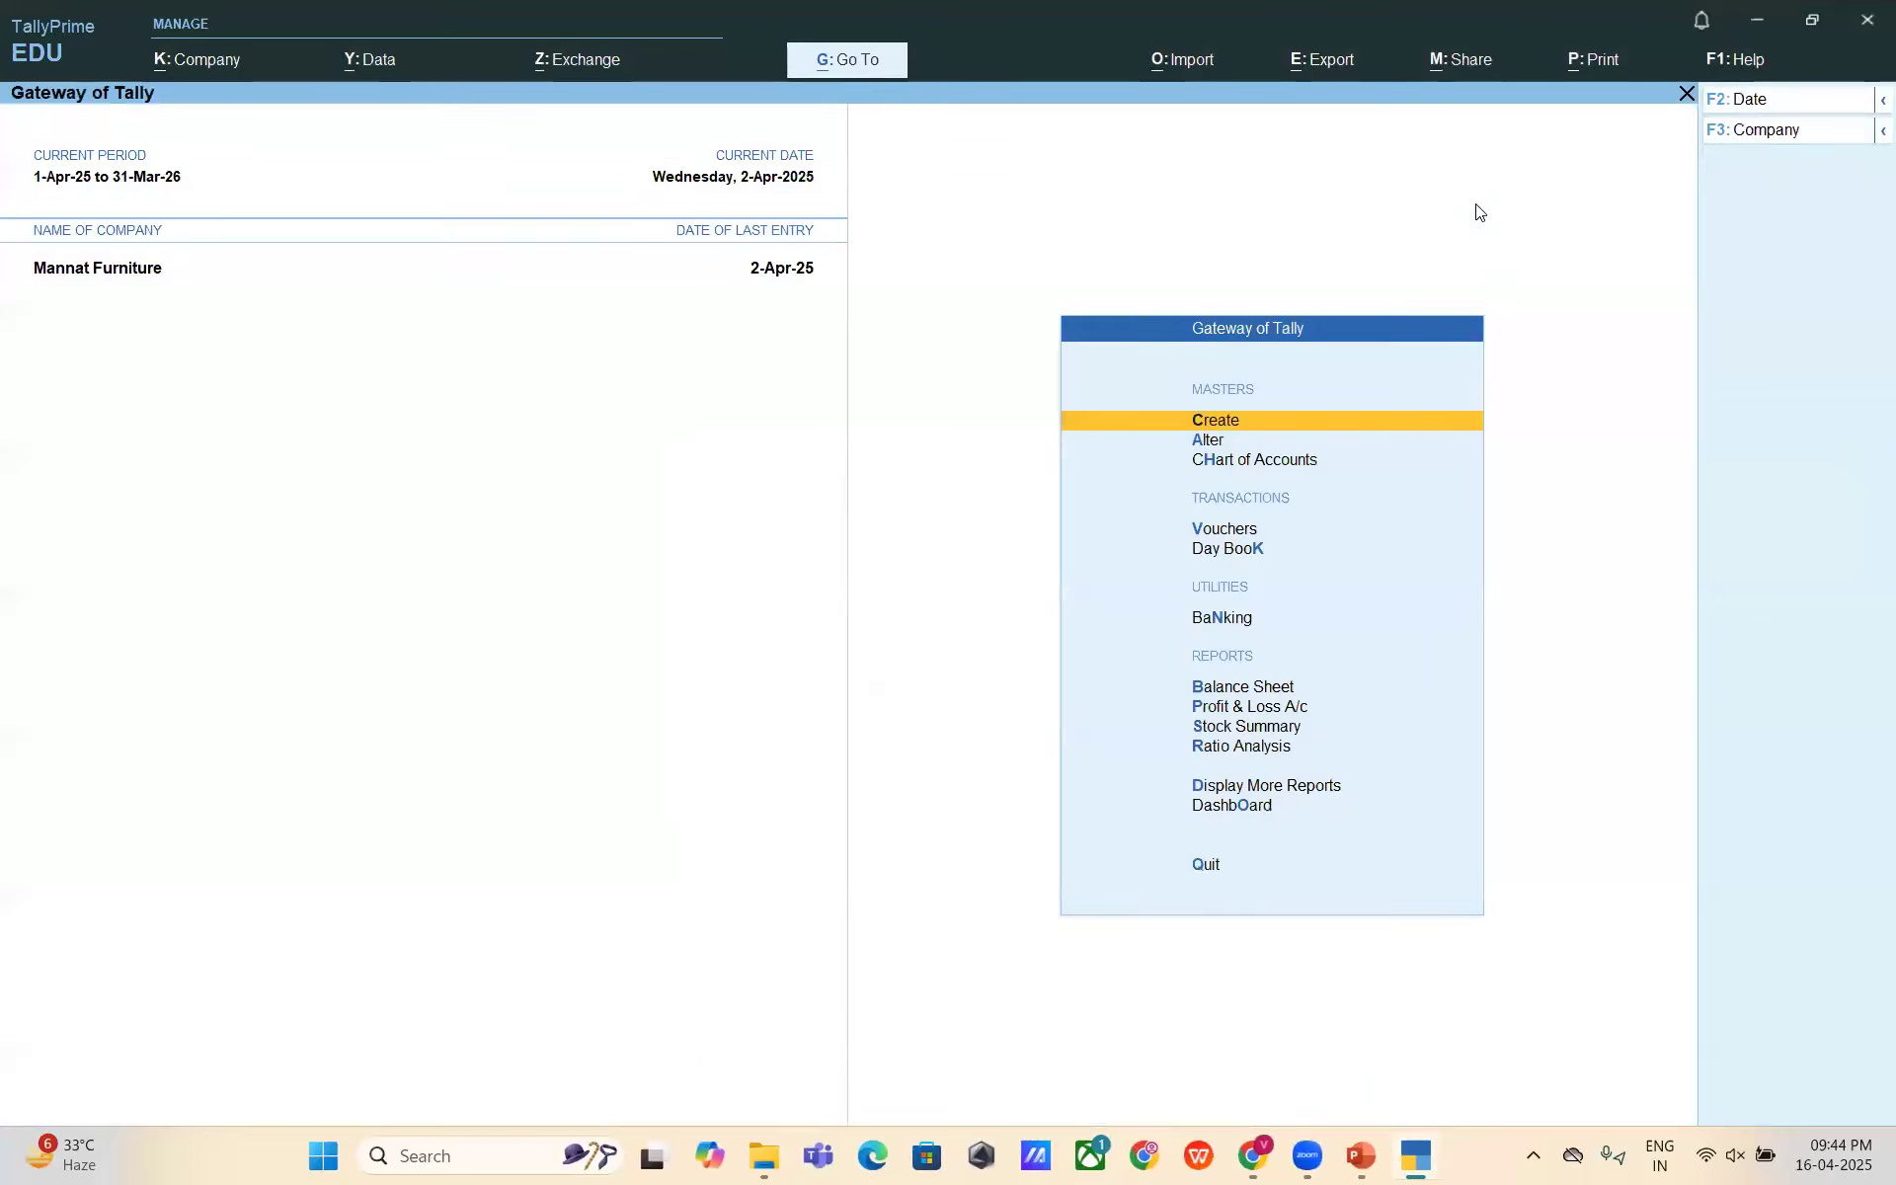
pyautogui.press('Down')
pyautogui.press('Down')
pyautogui.press('Down')
pyautogui.press('Up')
pyautogui.press('Down')
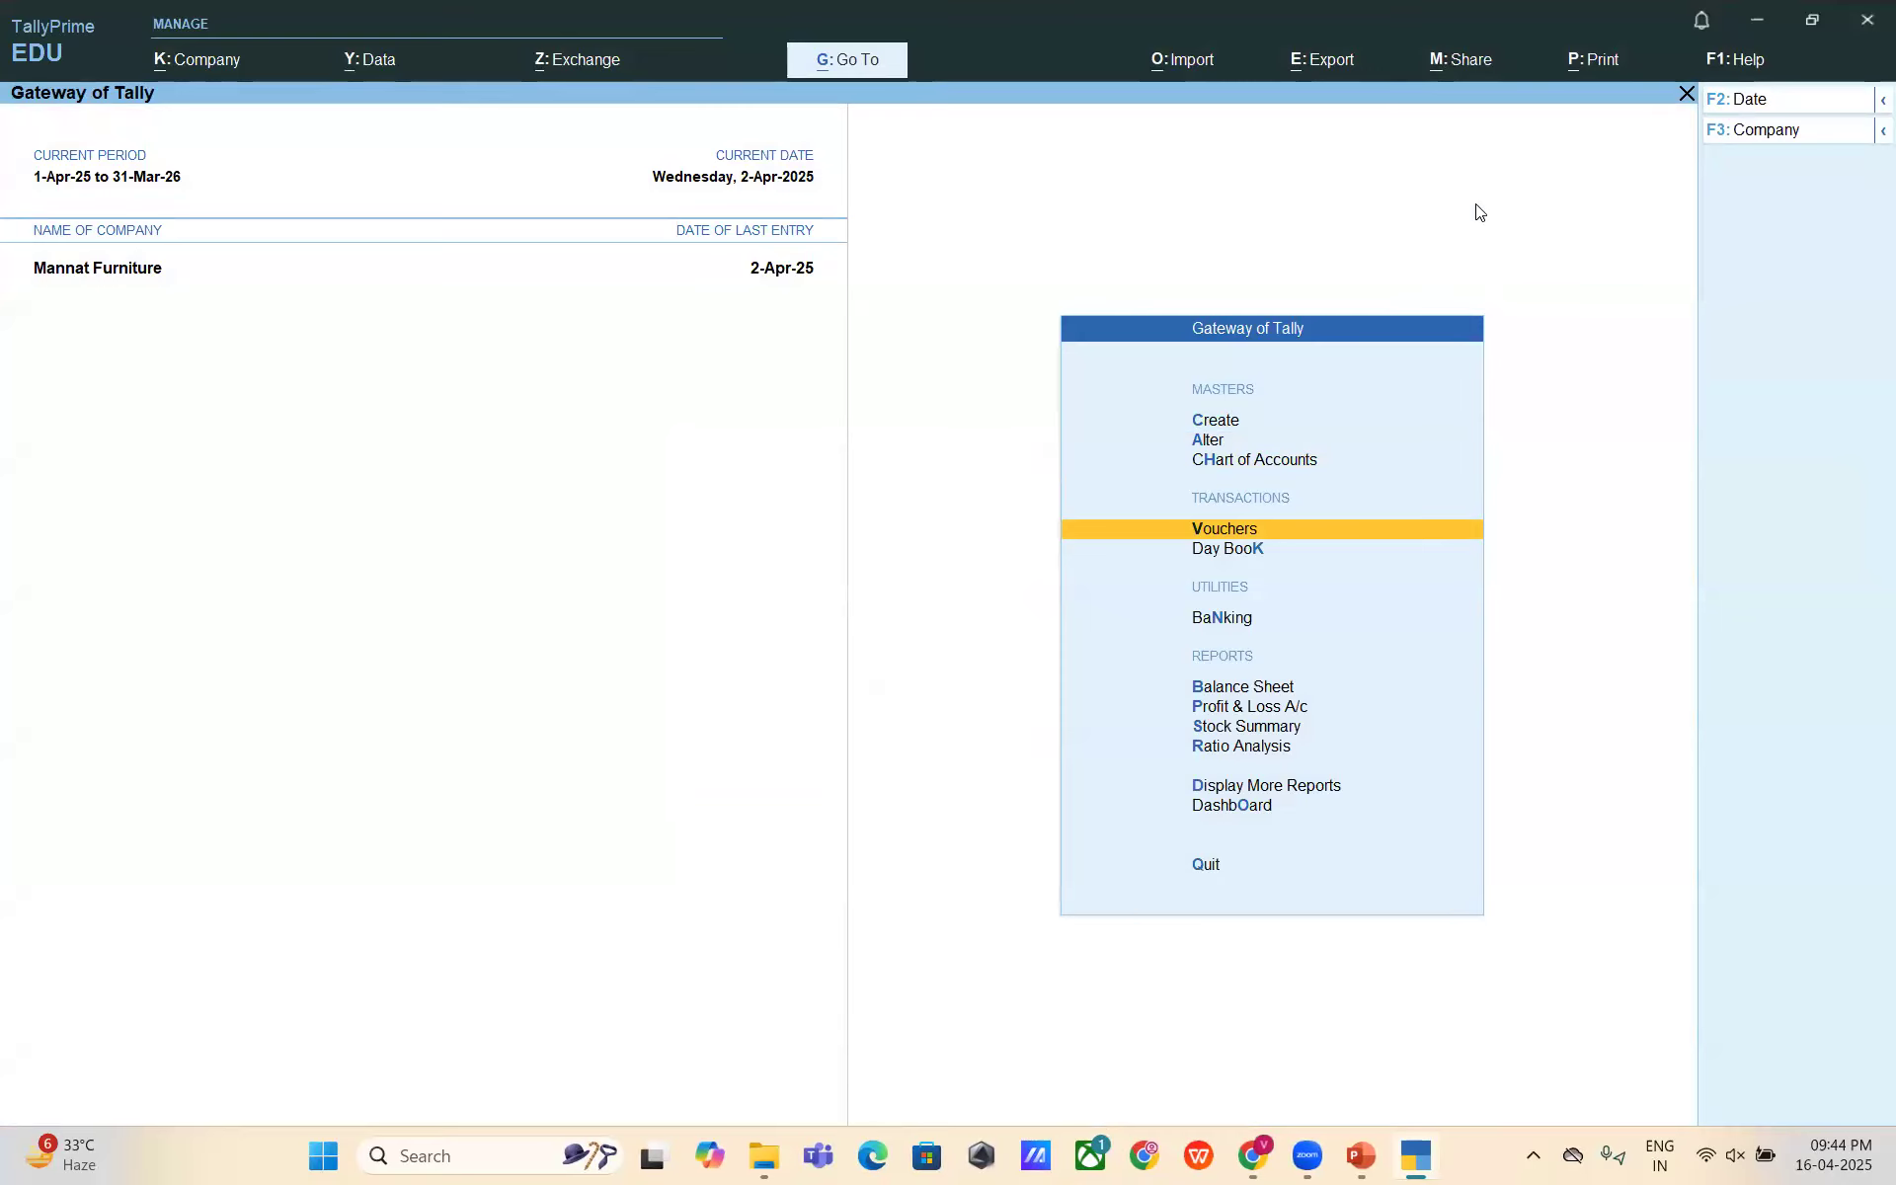
pyautogui.press('Return')
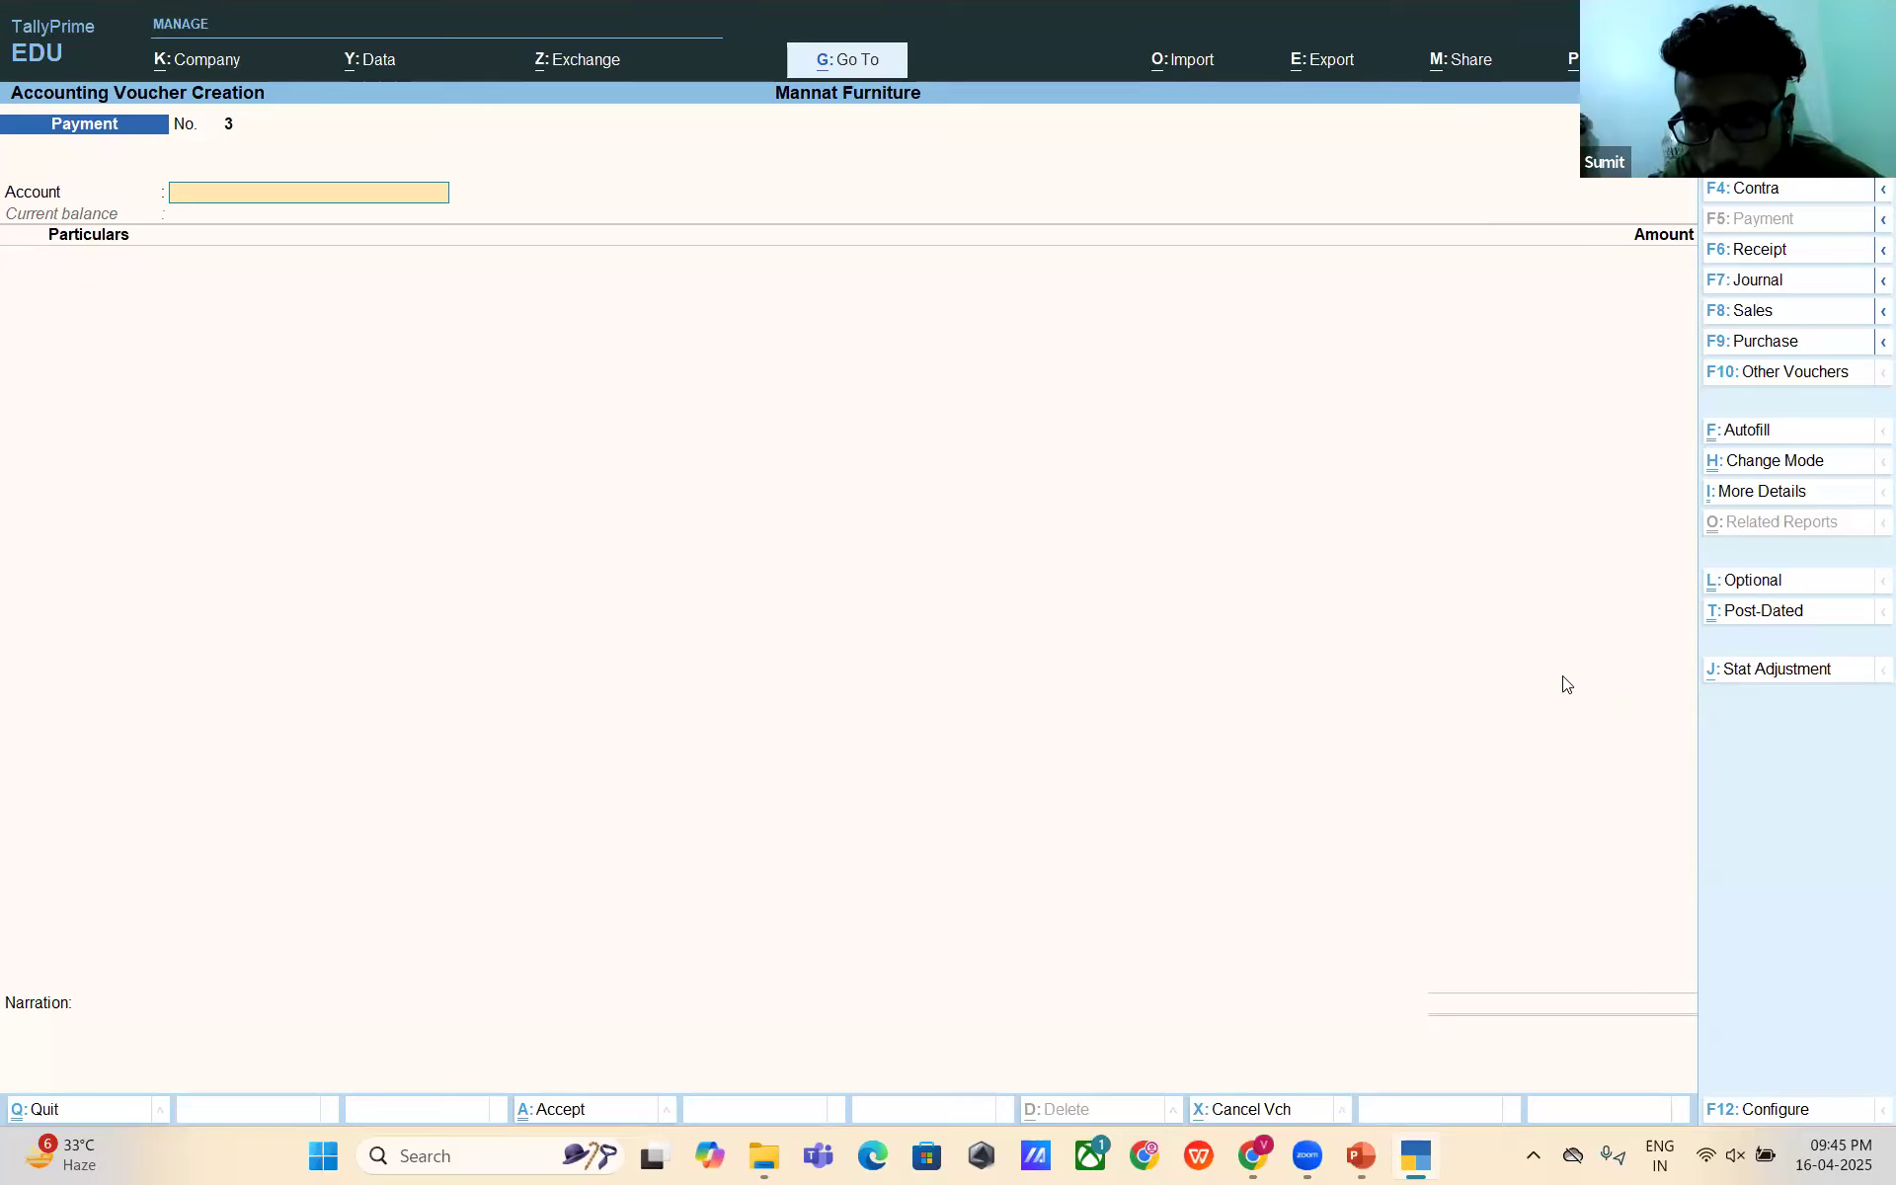
# - Switch the voucher type to Purchase and bring up the voucher mode choices
pyautogui.press('F8')
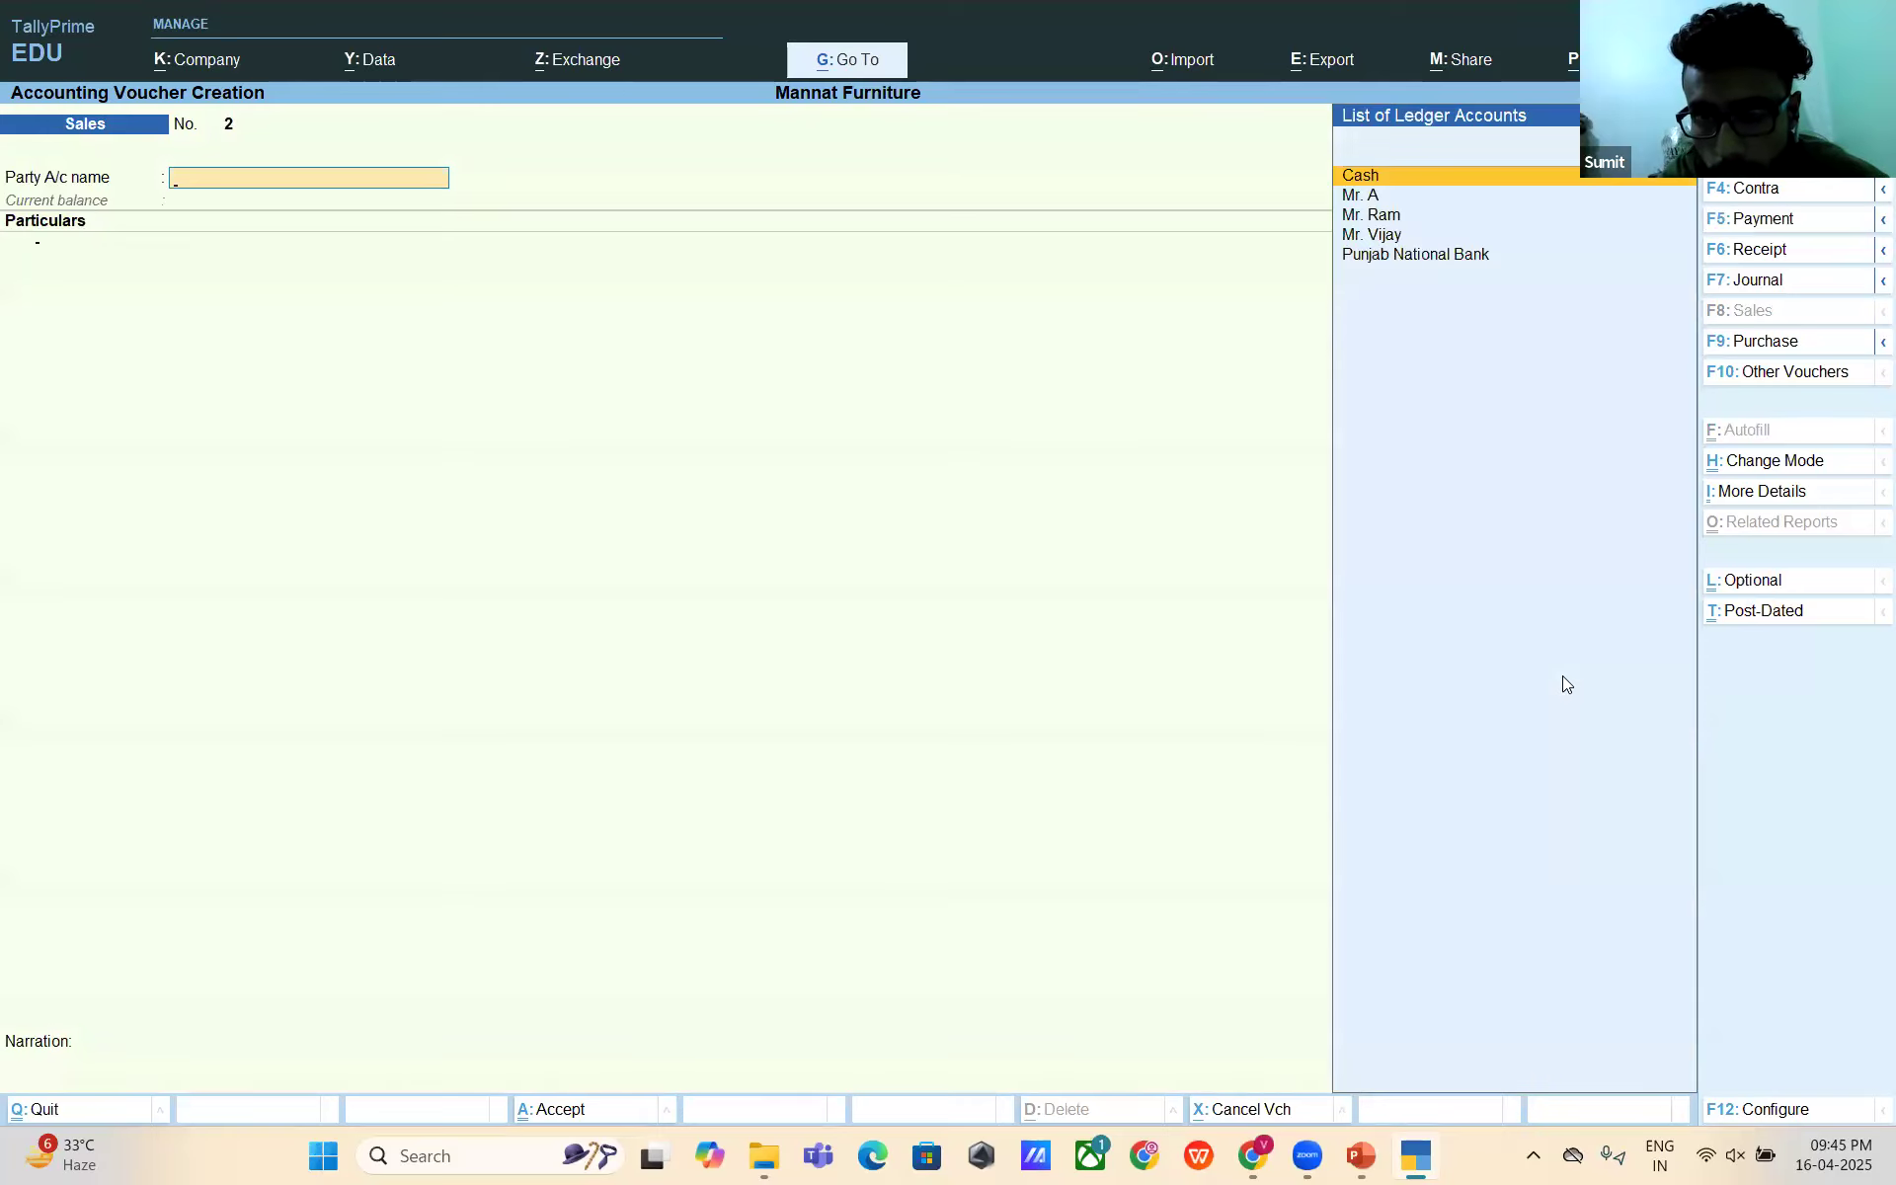
pyautogui.press('F7')
pyautogui.press('F9')
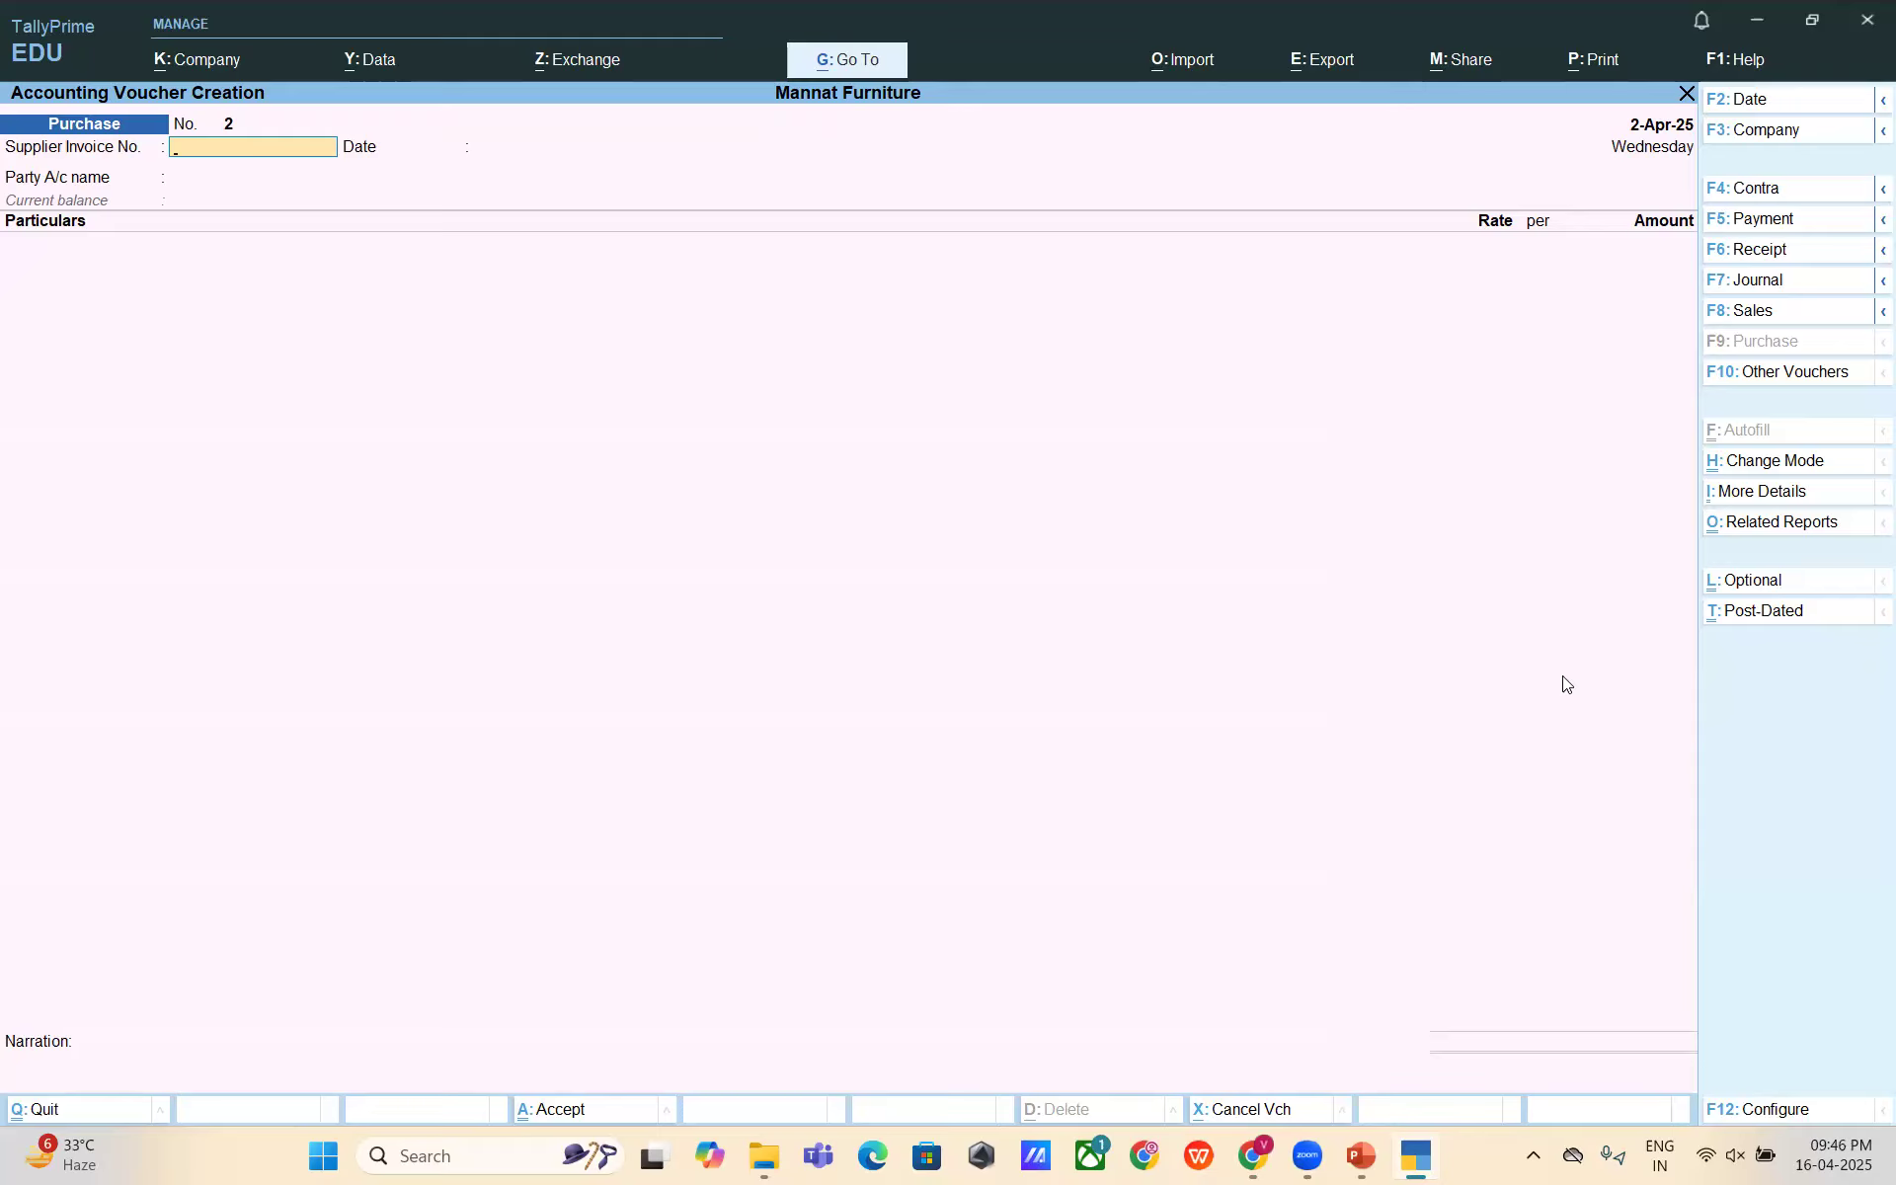
pyautogui.click(1777, 464)
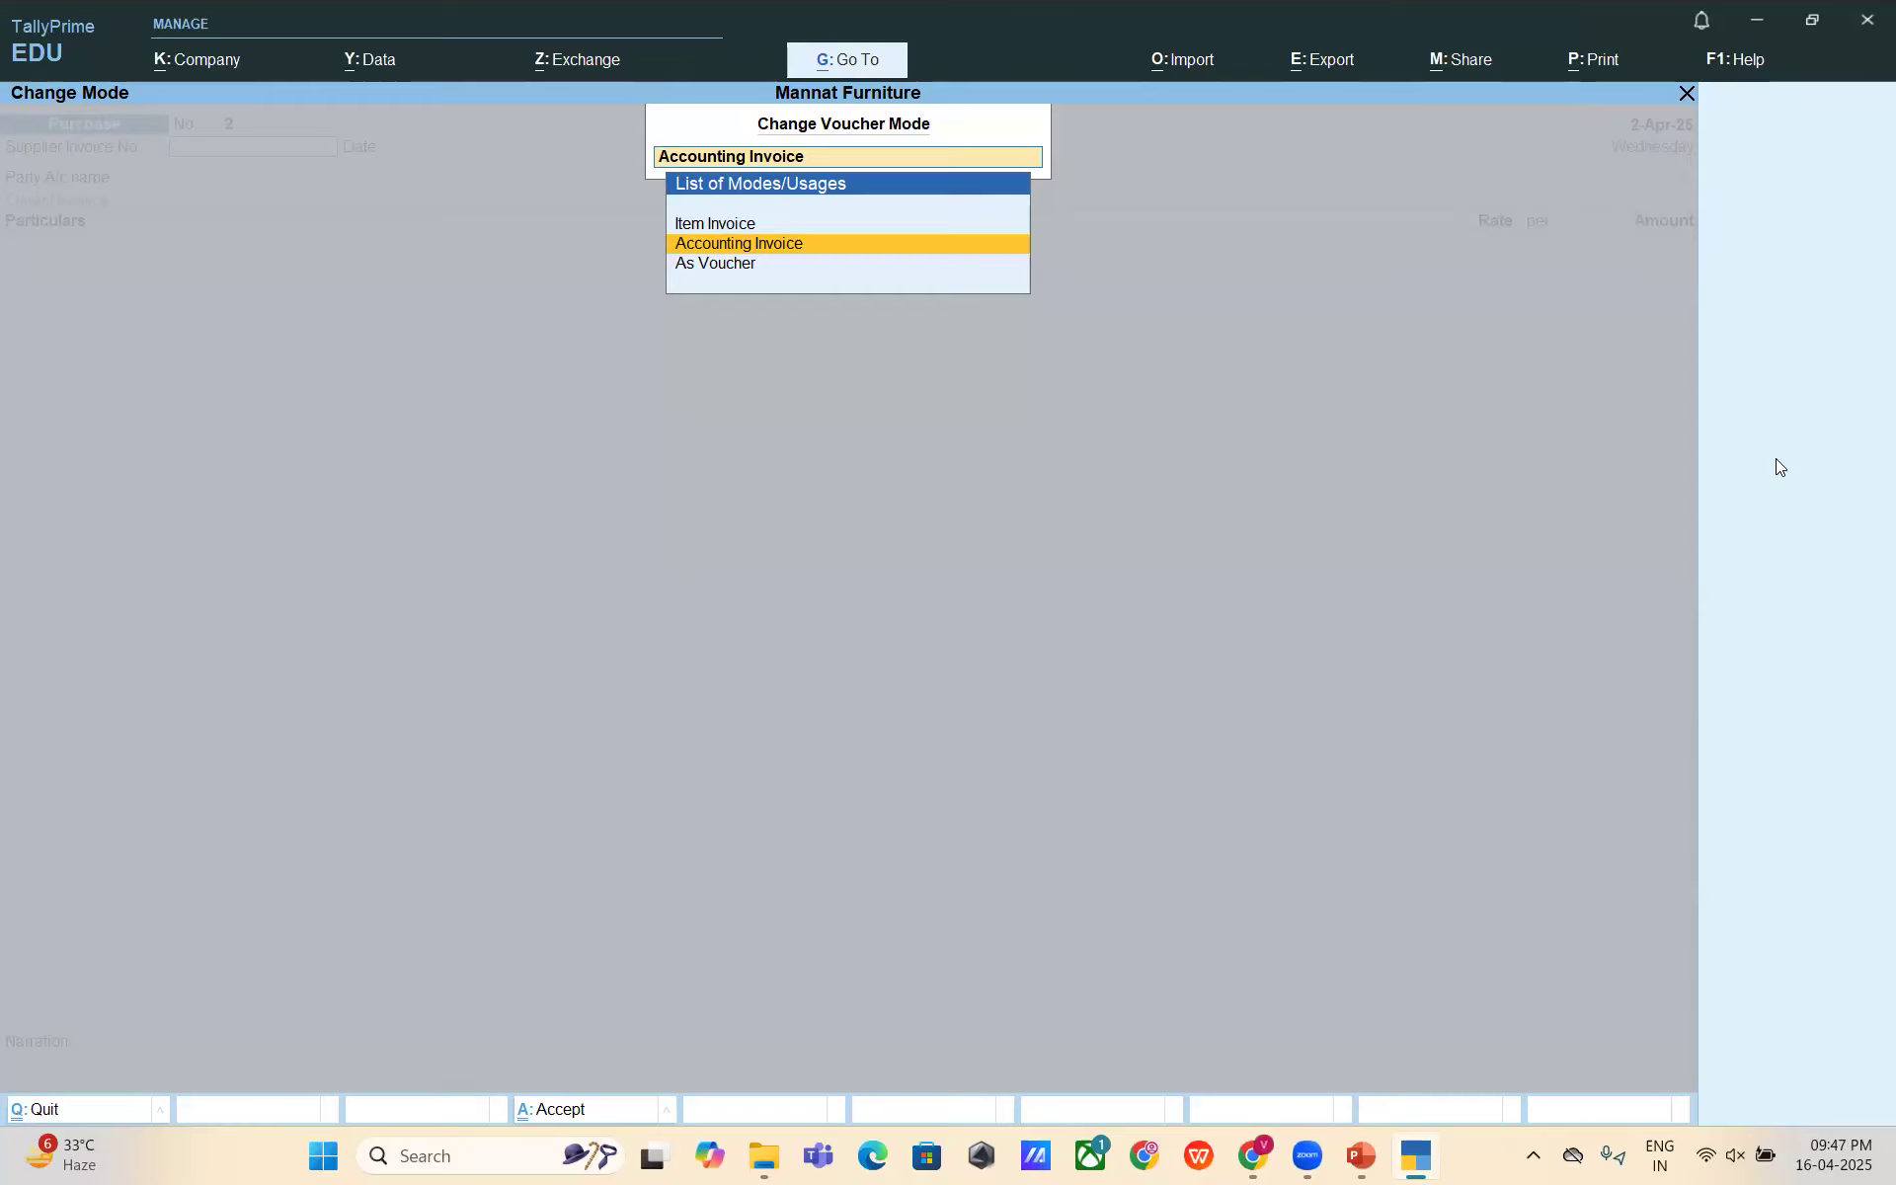
# - Compare Item Invoice and As Voucher modes, then keep Accounting Invoice mode
pyautogui.press('Up')
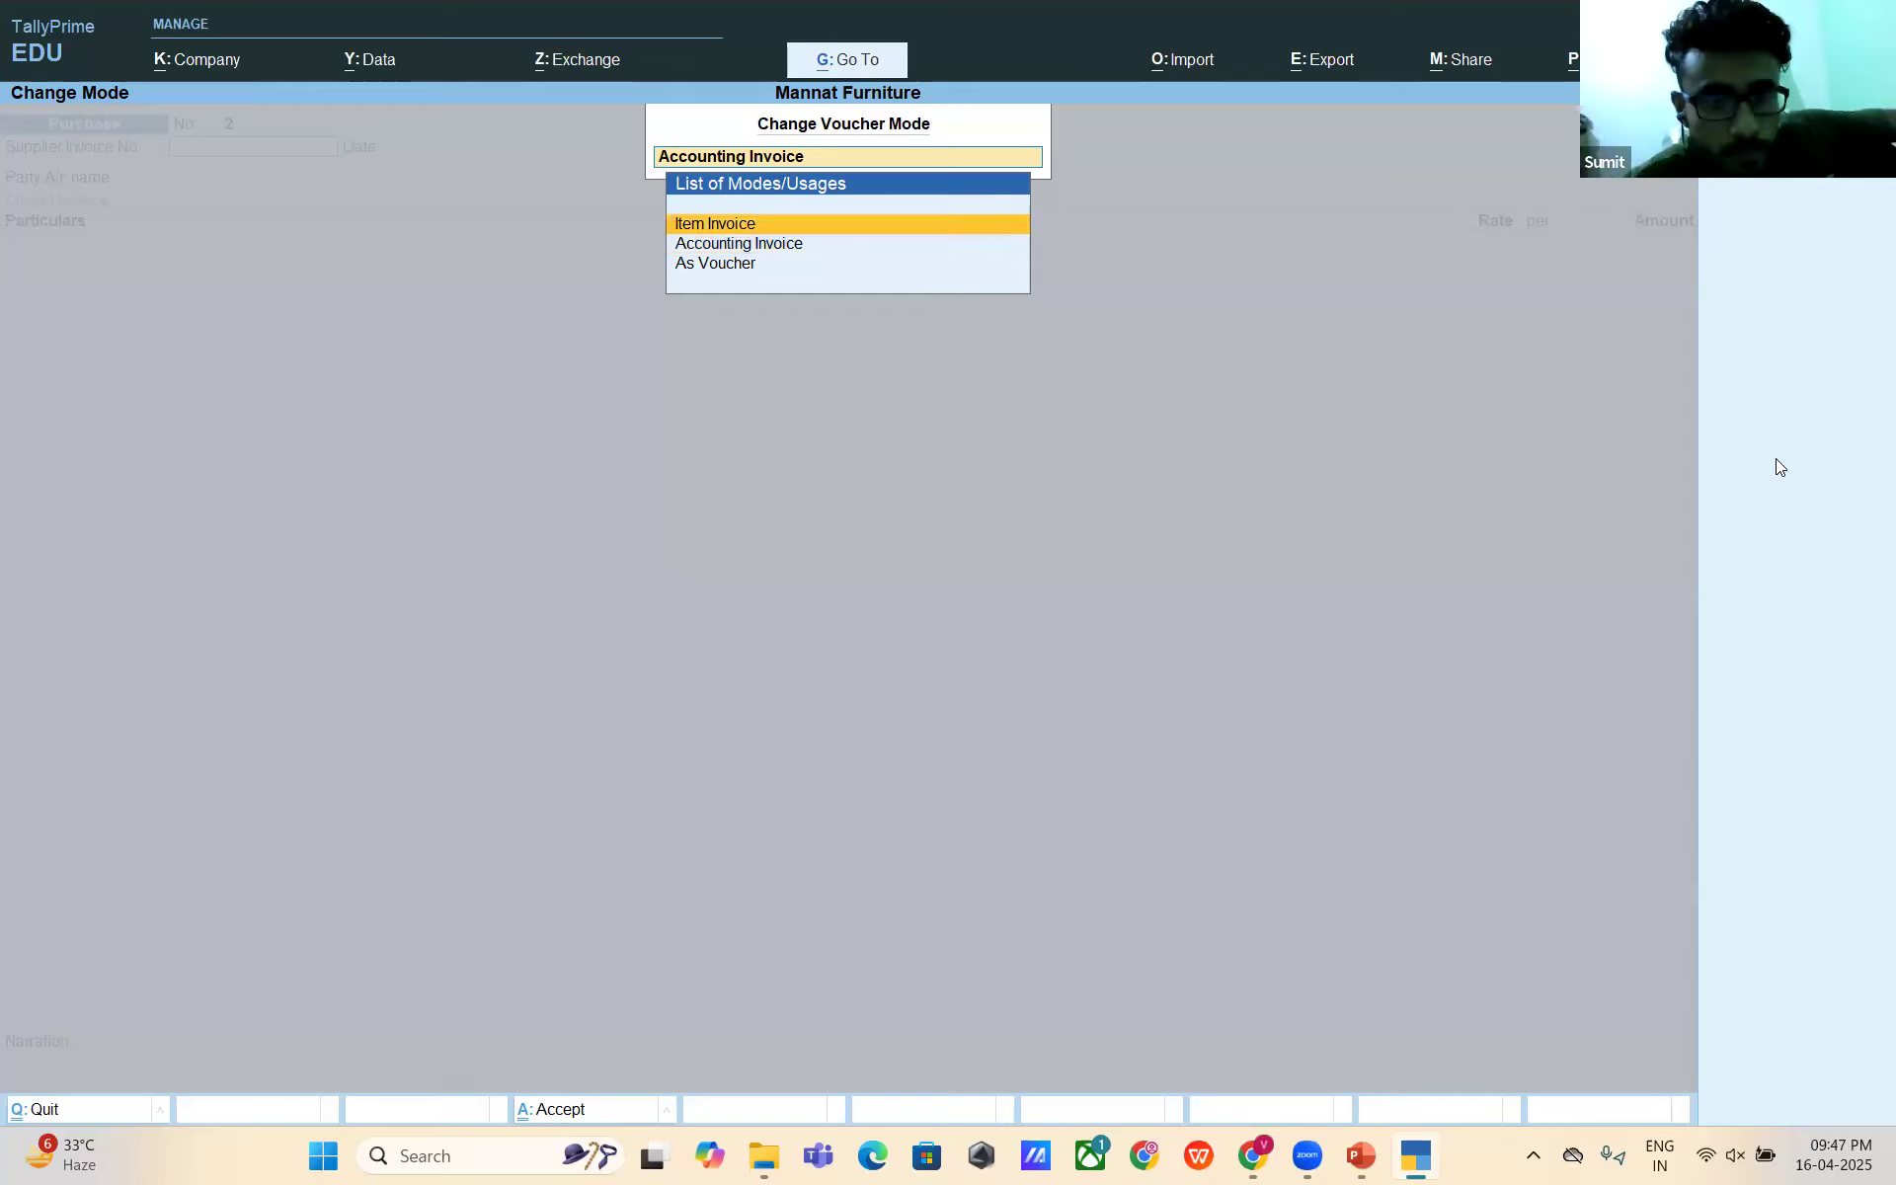
pyautogui.press('Down')
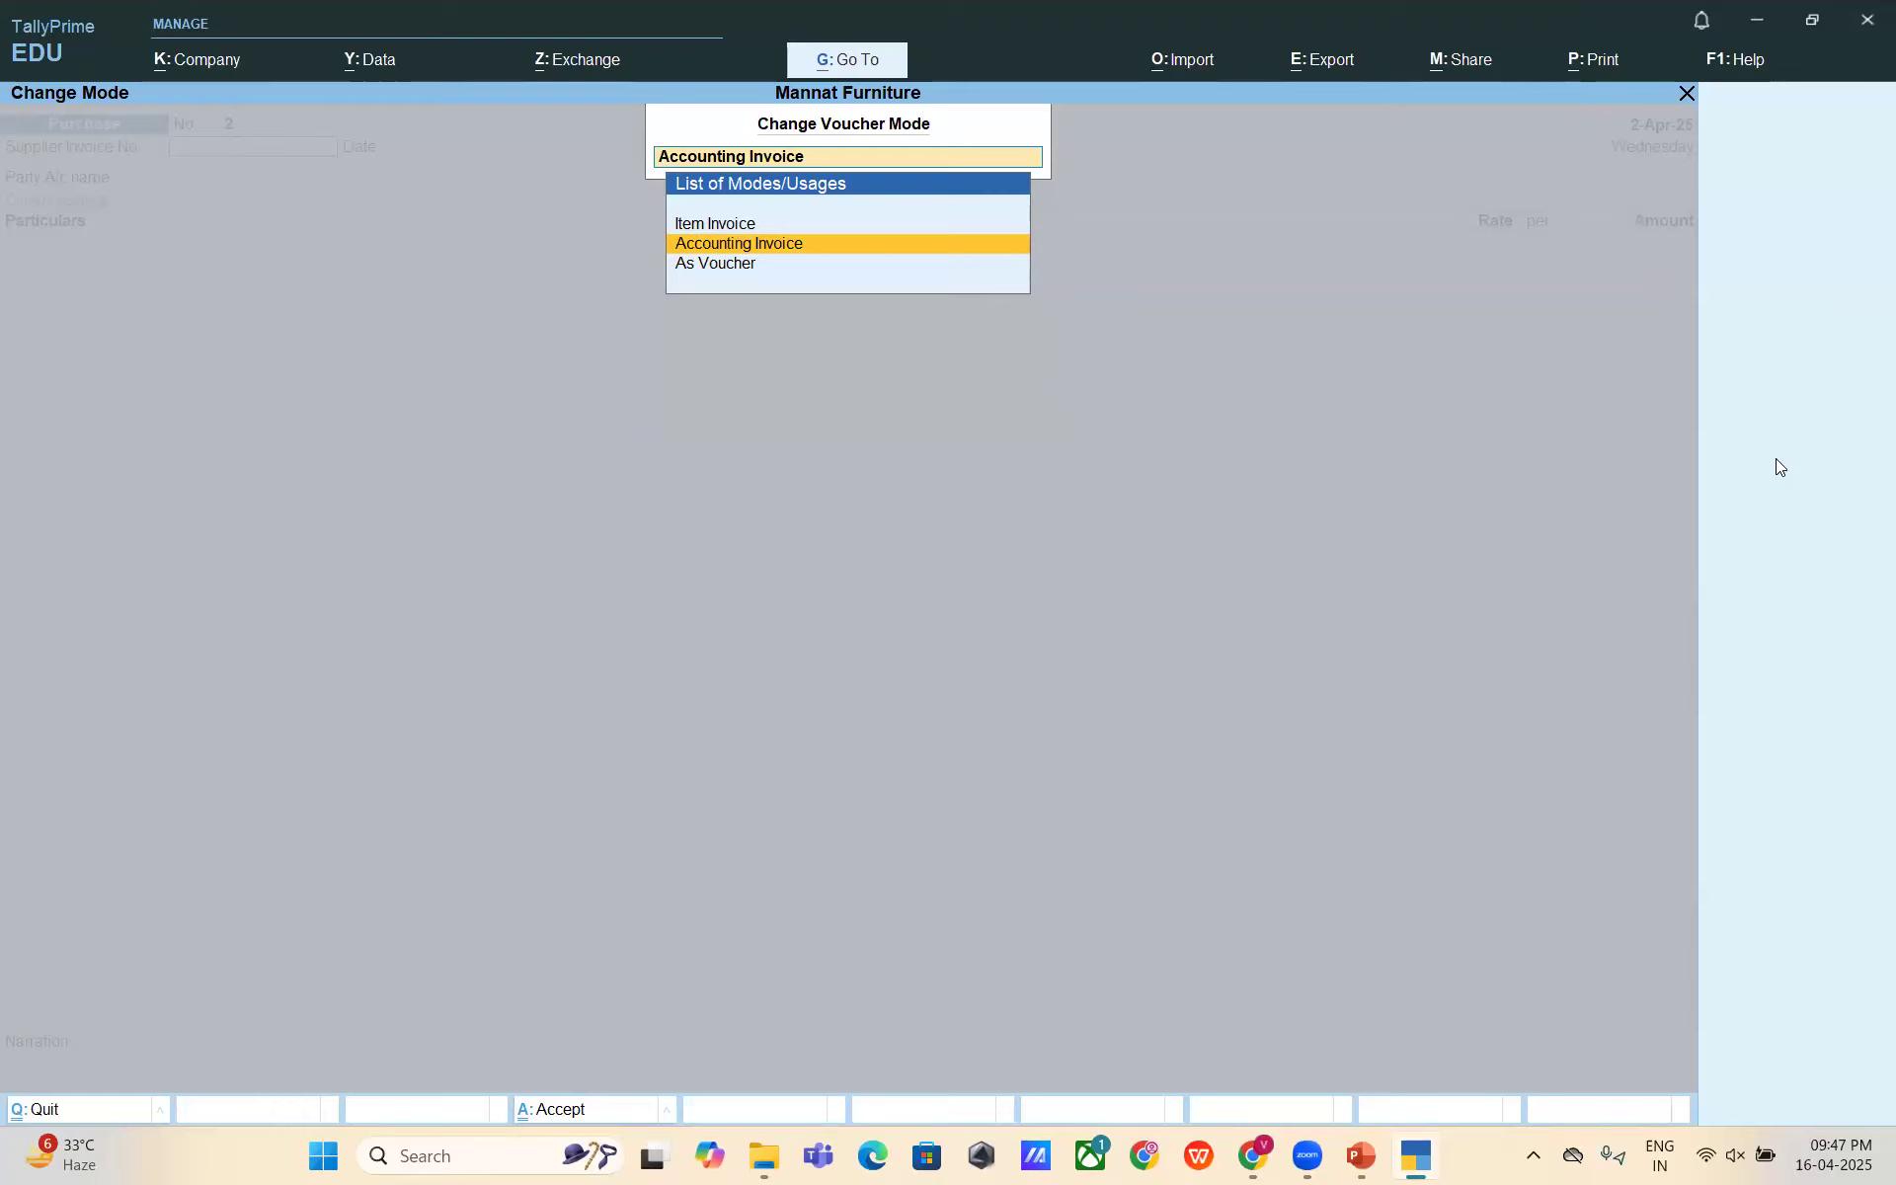
pyautogui.press('Down')
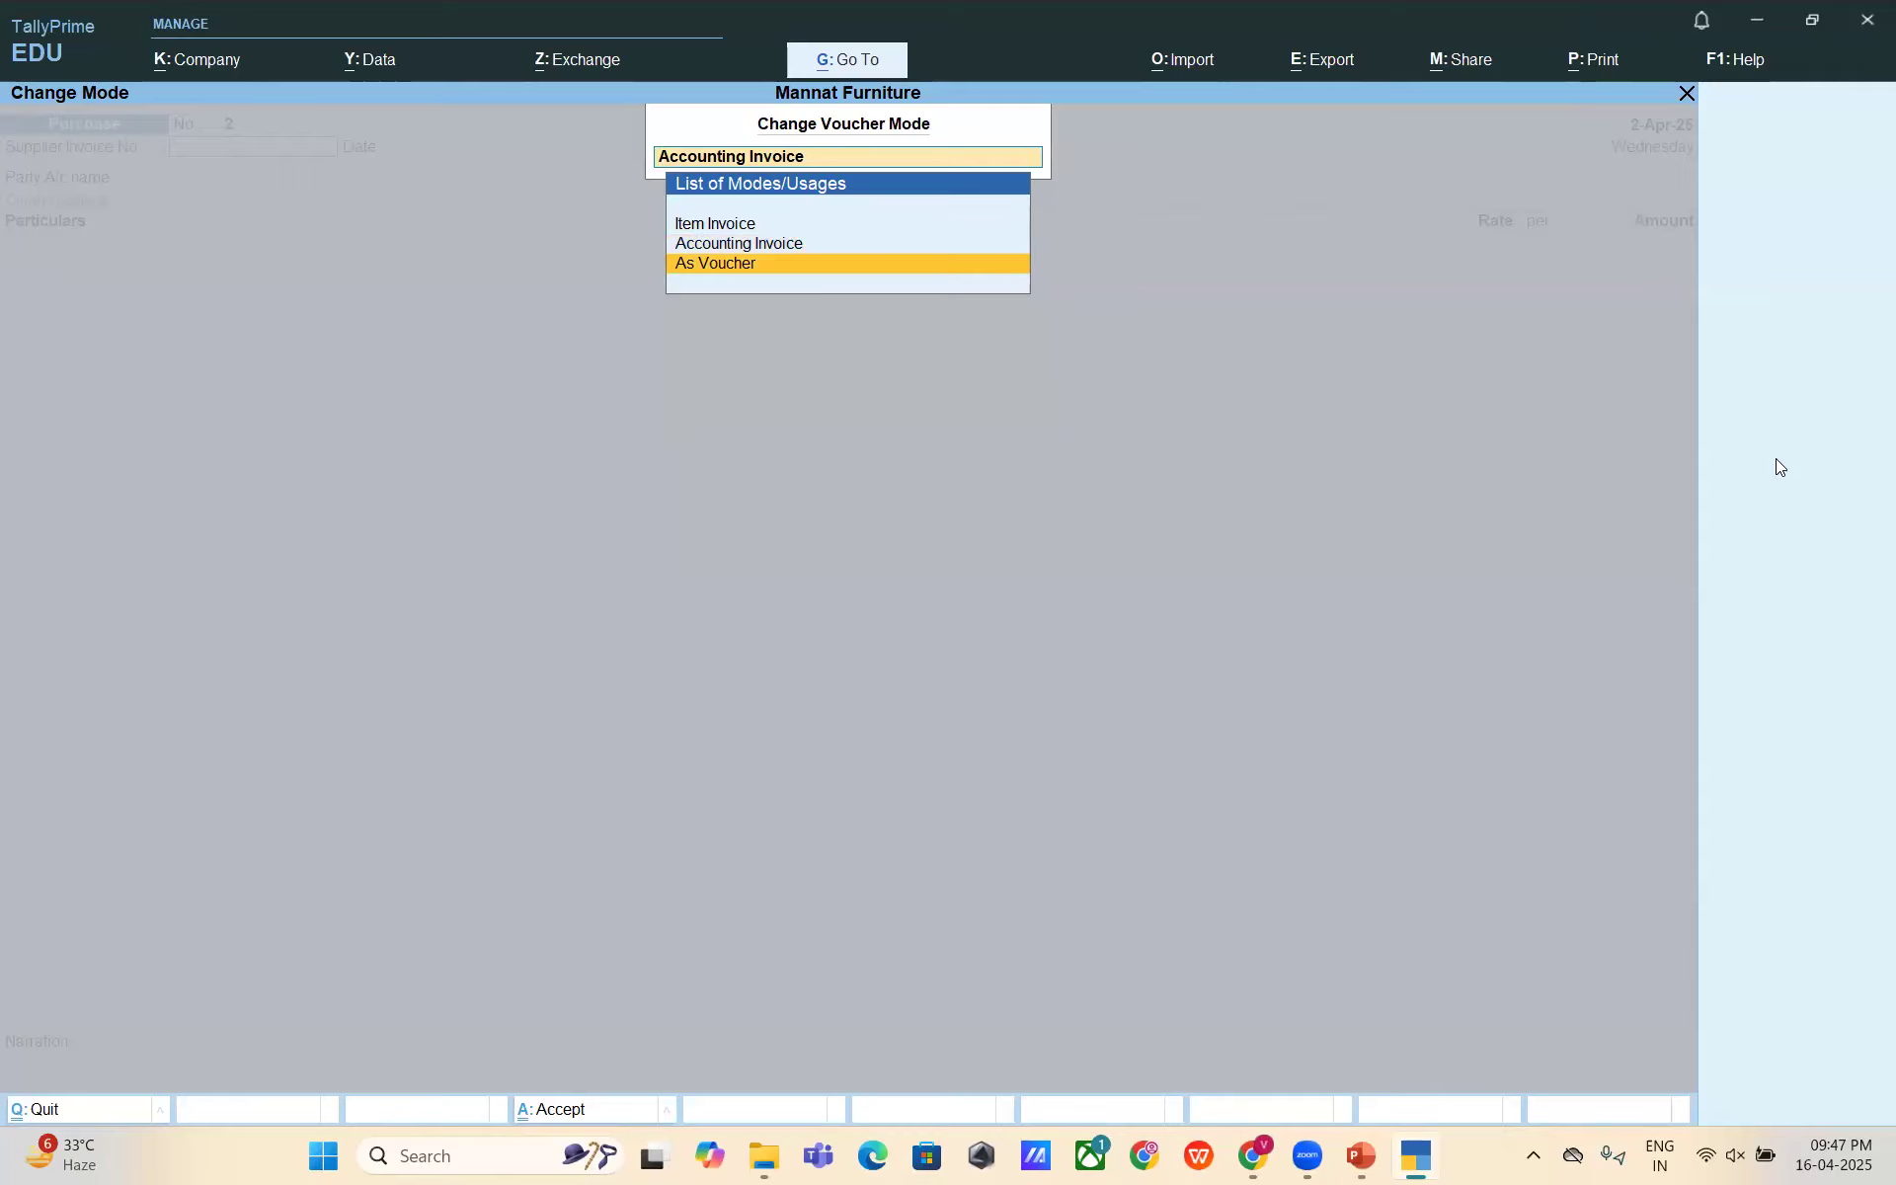
pyautogui.press('Up')
pyautogui.press('Down')
pyautogui.press('Up')
pyautogui.press('Return')
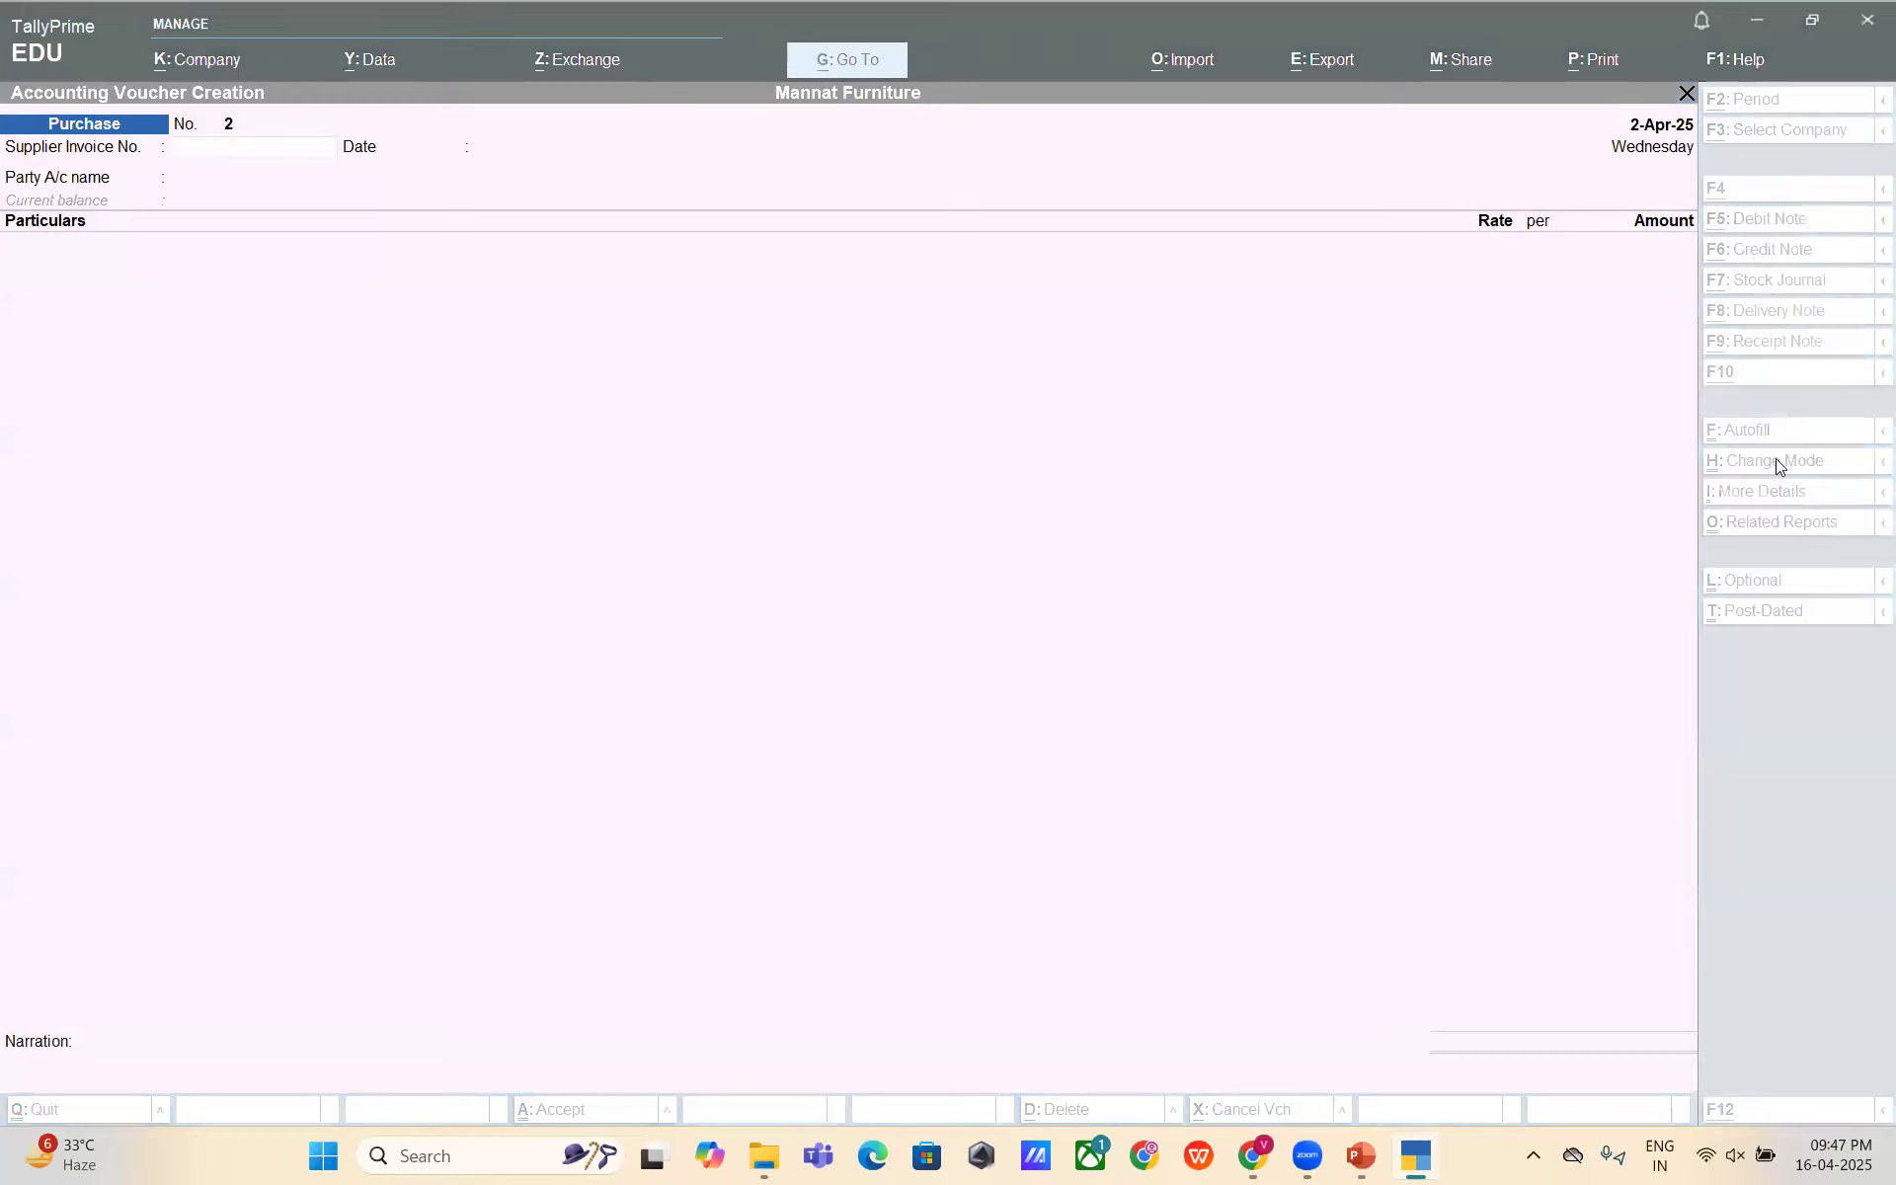
# - Enter supplier invoice number 001 and keep the 2-Apr-25 date
pyautogui.hotkey('alt', 'Tab')
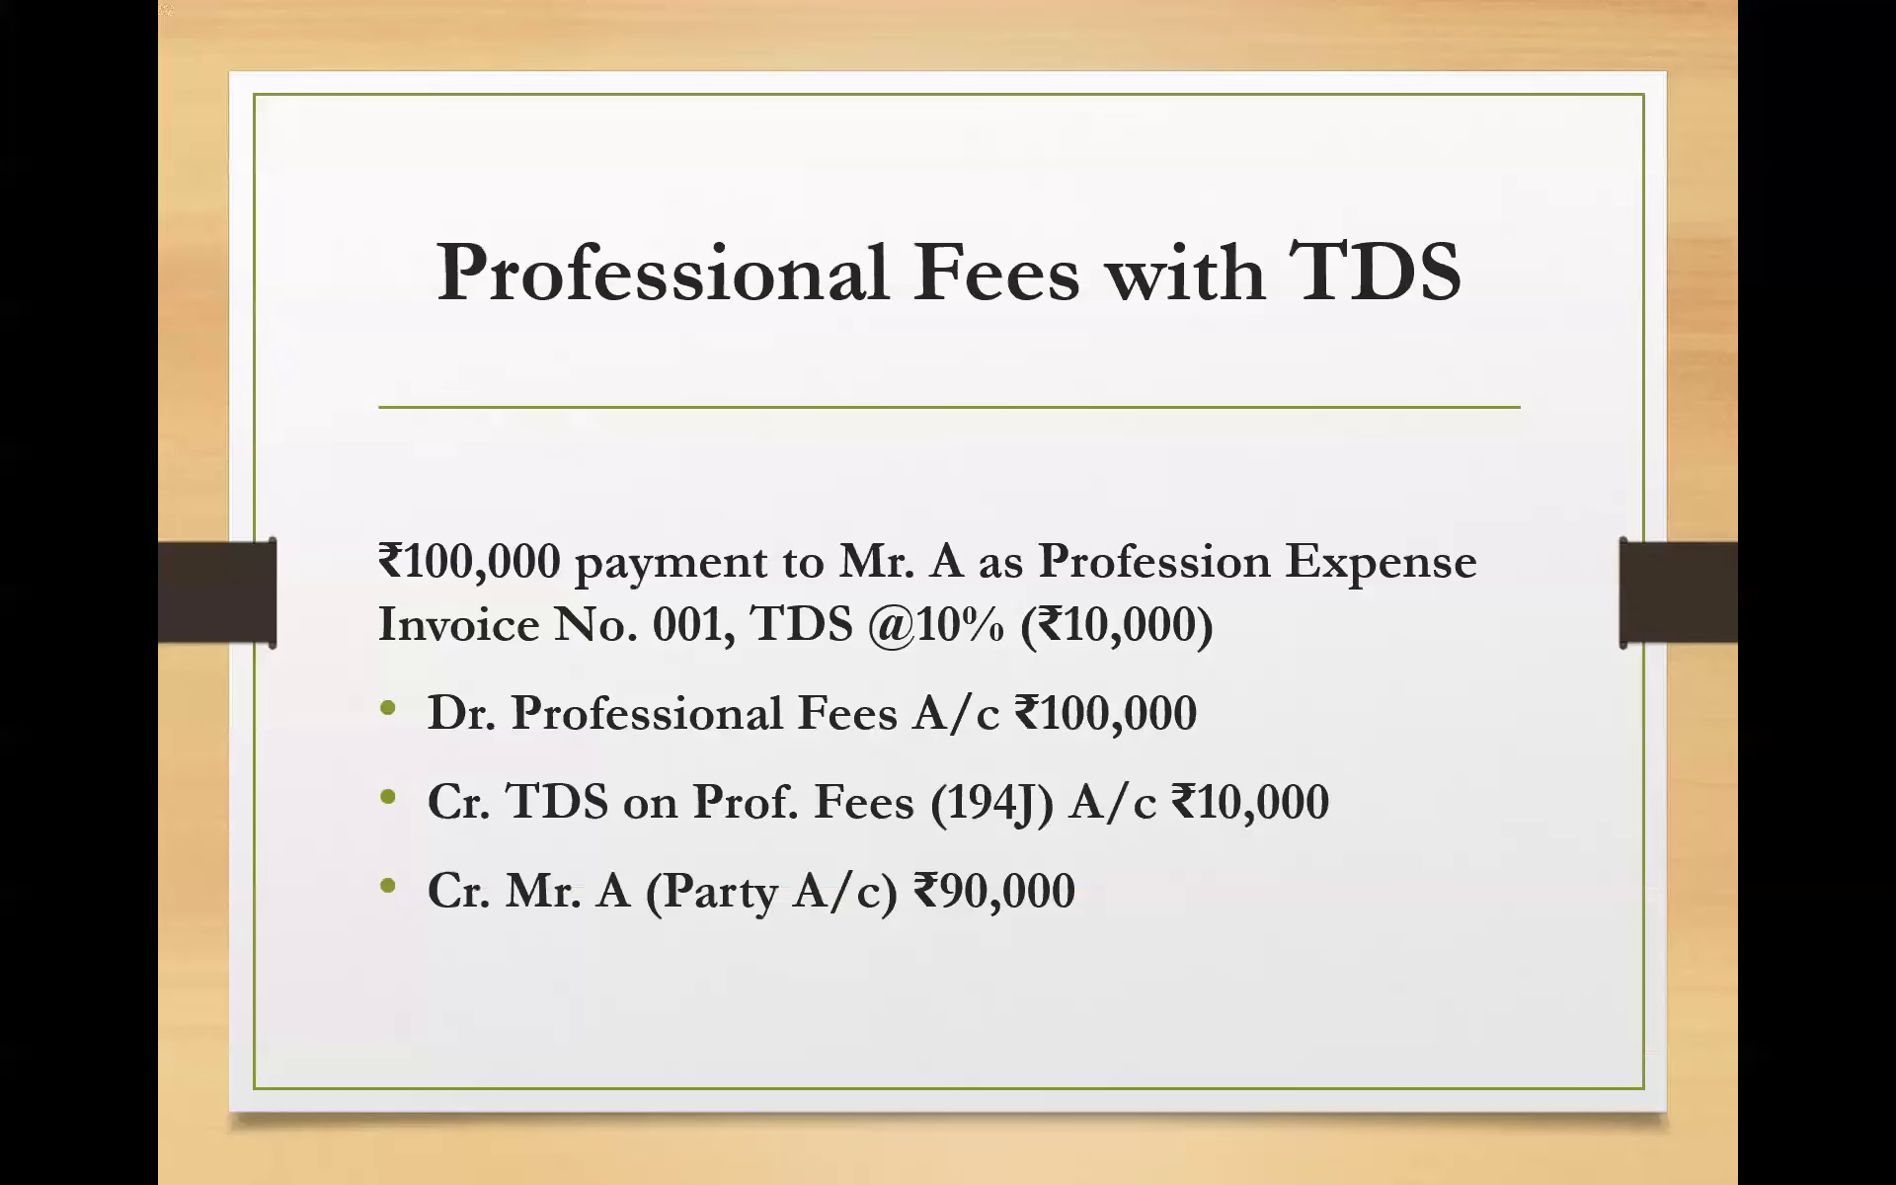
pyautogui.hotkey('alt', 'Tab')
pyautogui.write('001')
pyautogui.press('Return')
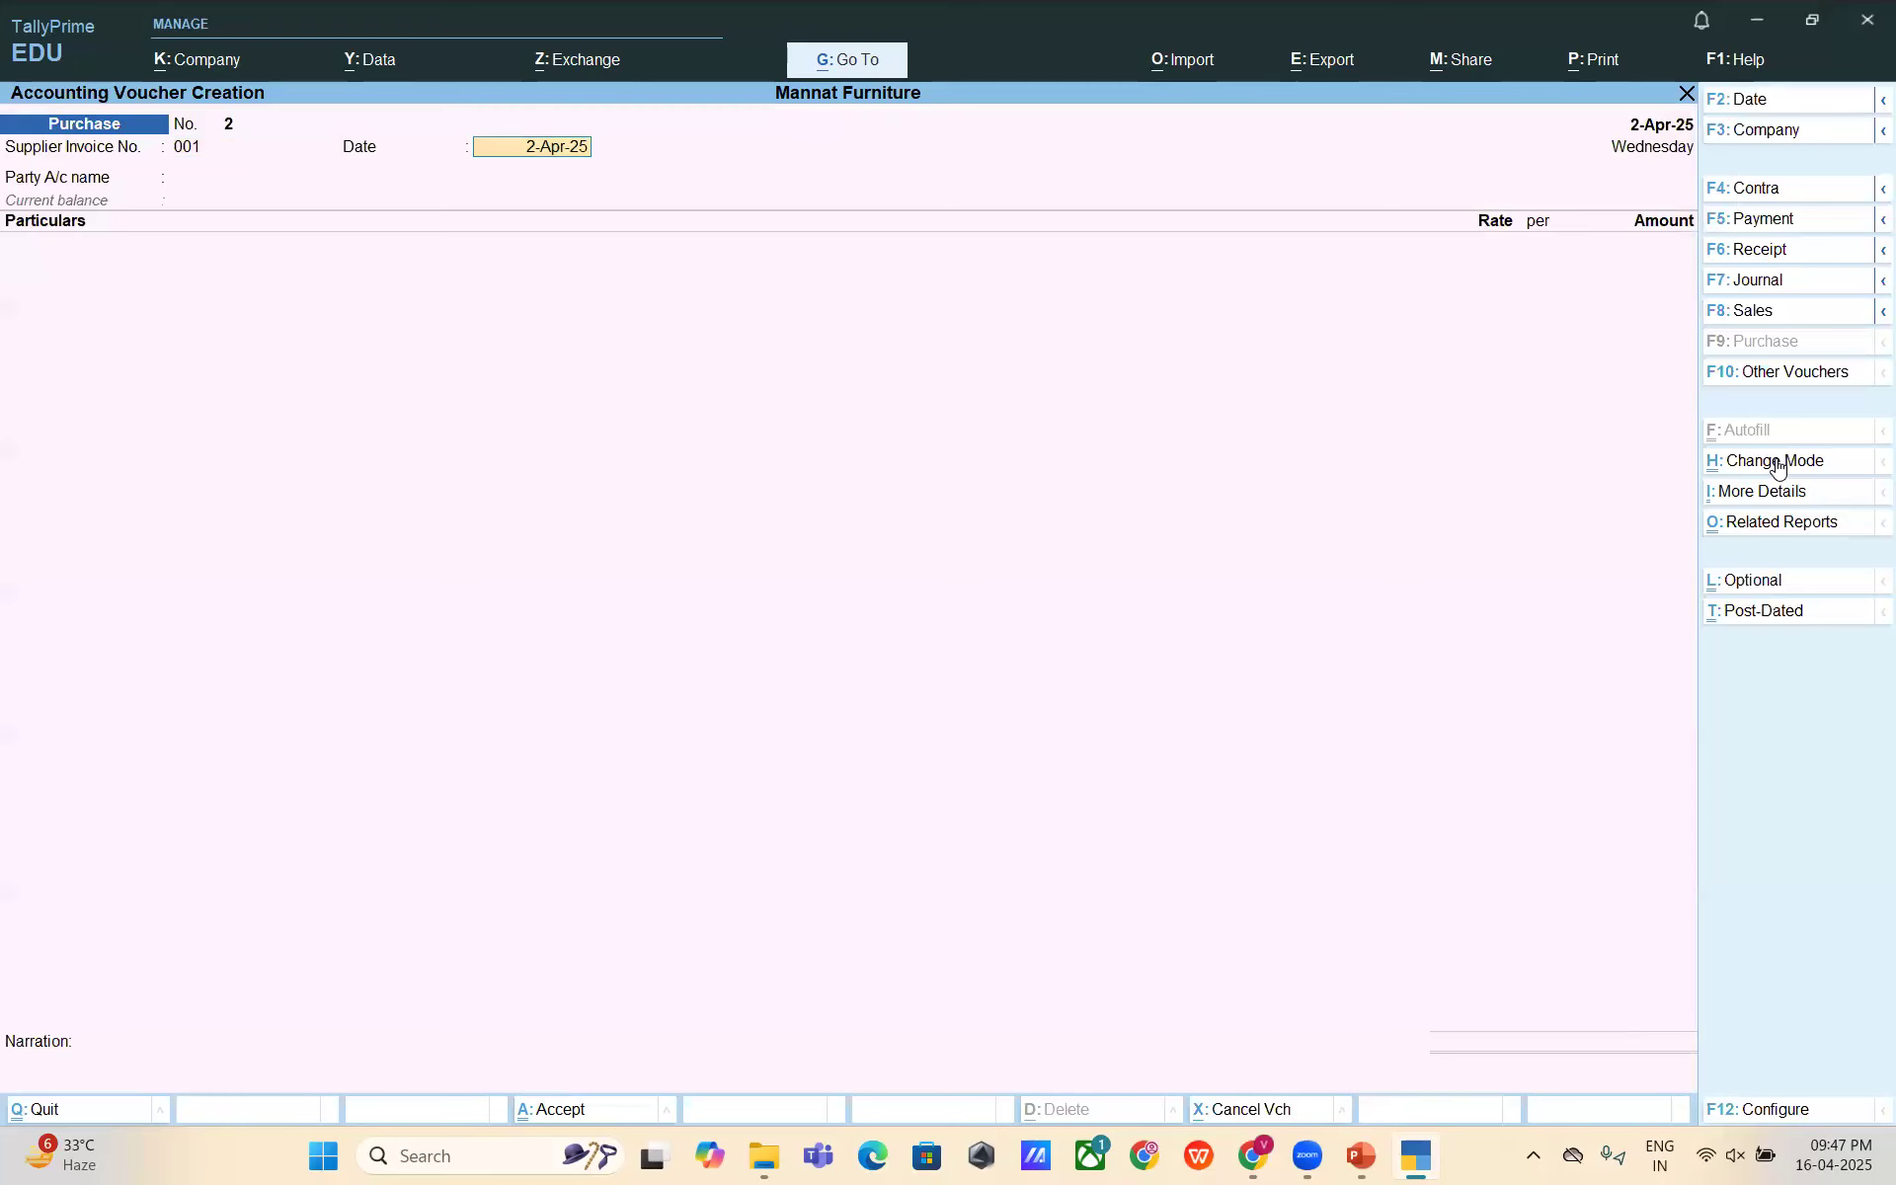
pyautogui.press('Return')
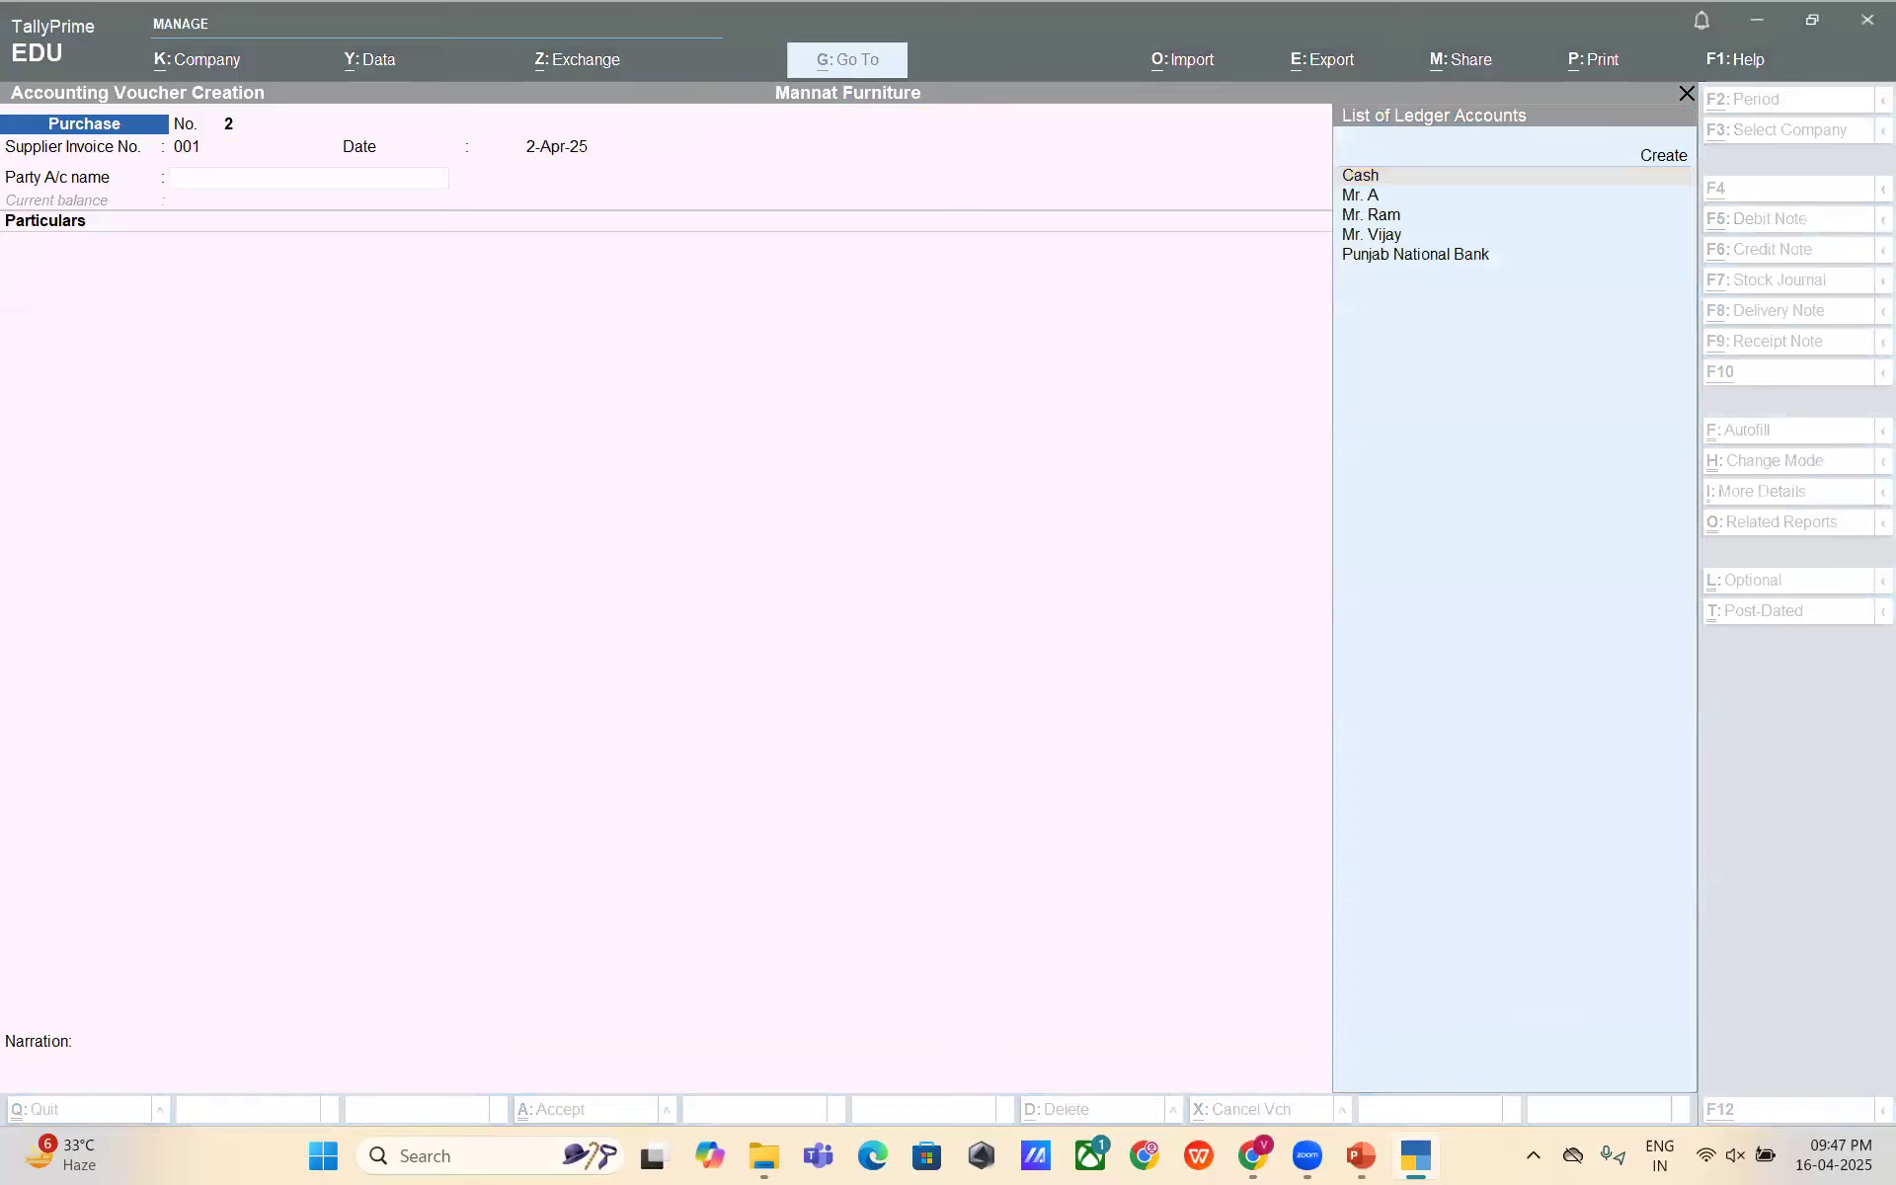
# - Select Mr. A as the party account and pass through the receipt and party details
pyautogui.hotkey('alt', 'Tab')
pyautogui.hotkey('alt', 'Tab')
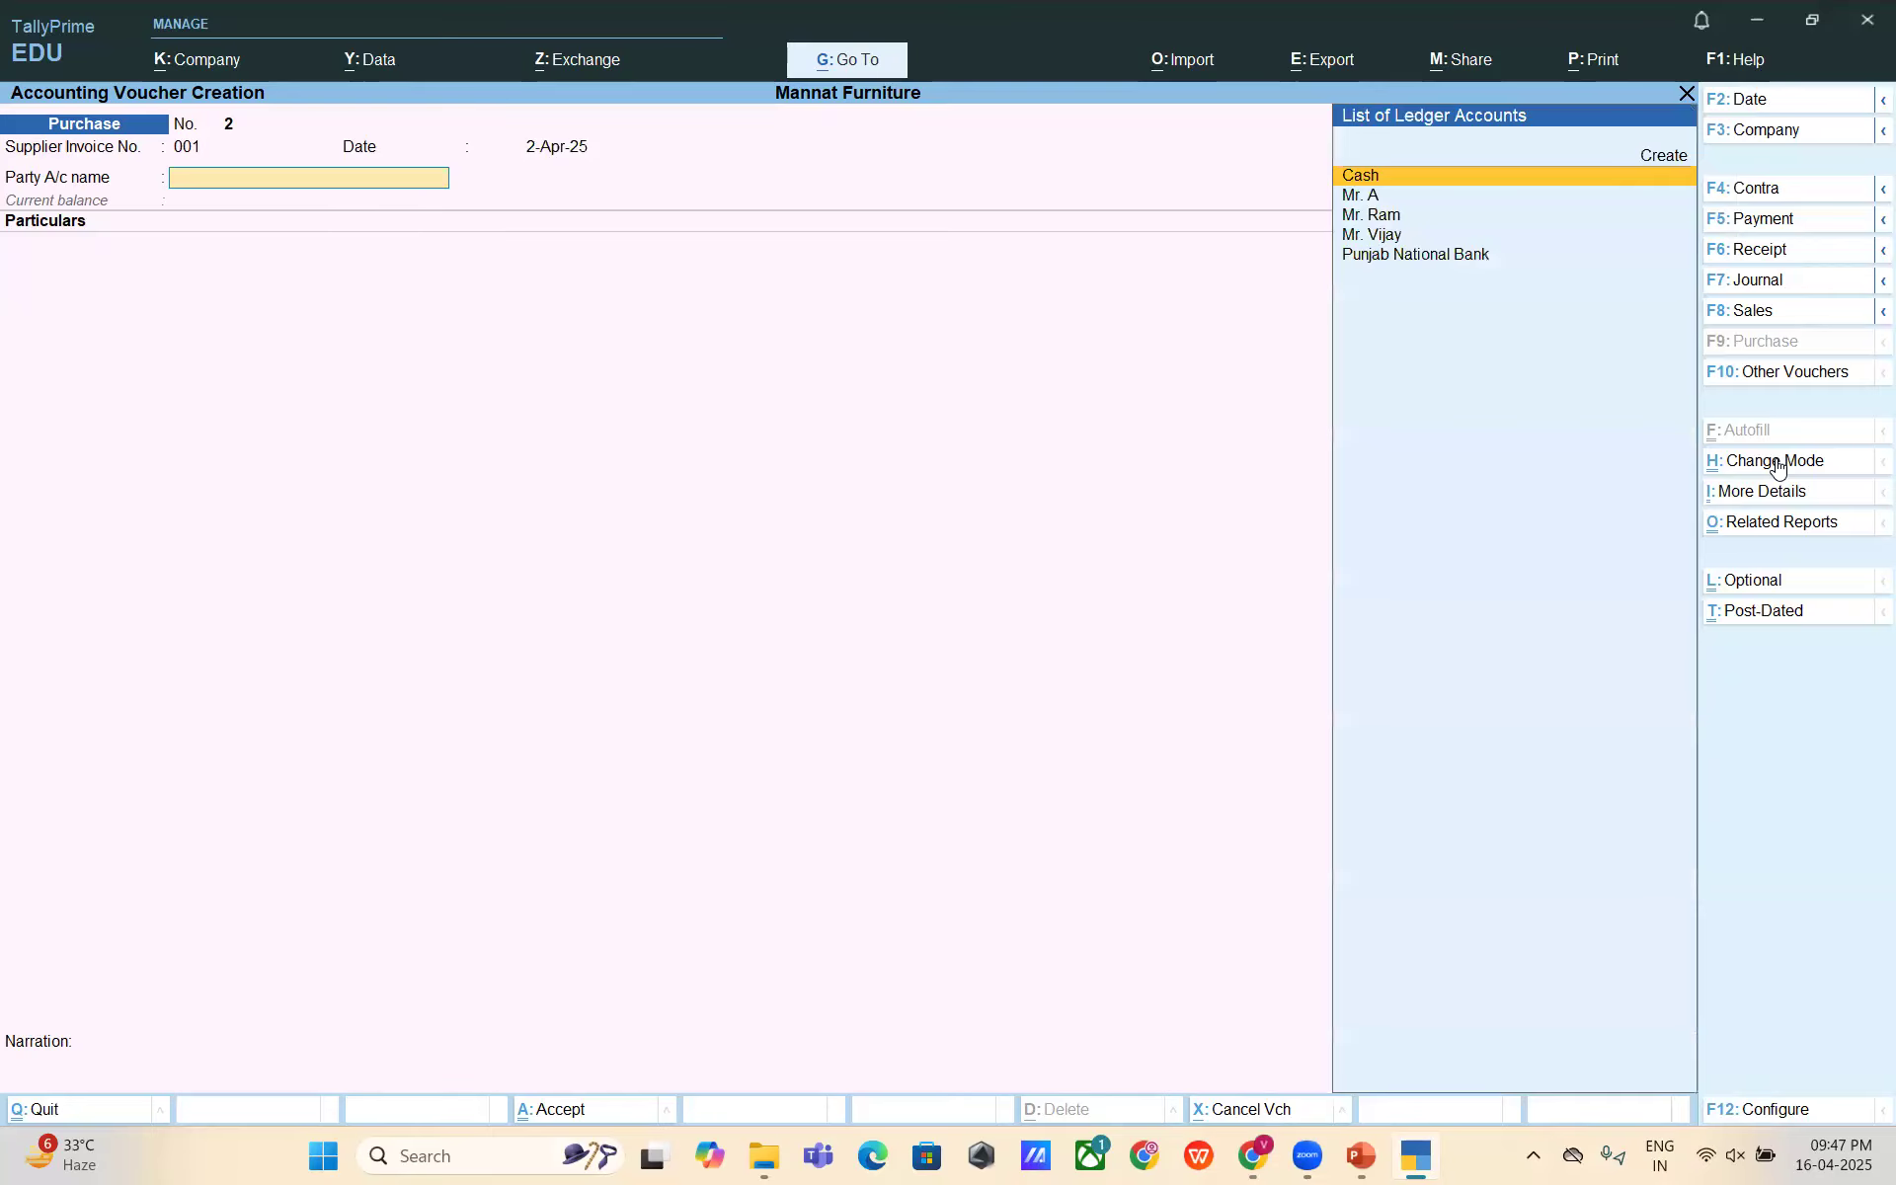
pyautogui.hotkey('alt', 'Tab')
pyautogui.hotkey('alt', 'Tab')
pyautogui.press('Down')
pyautogui.press('Down')
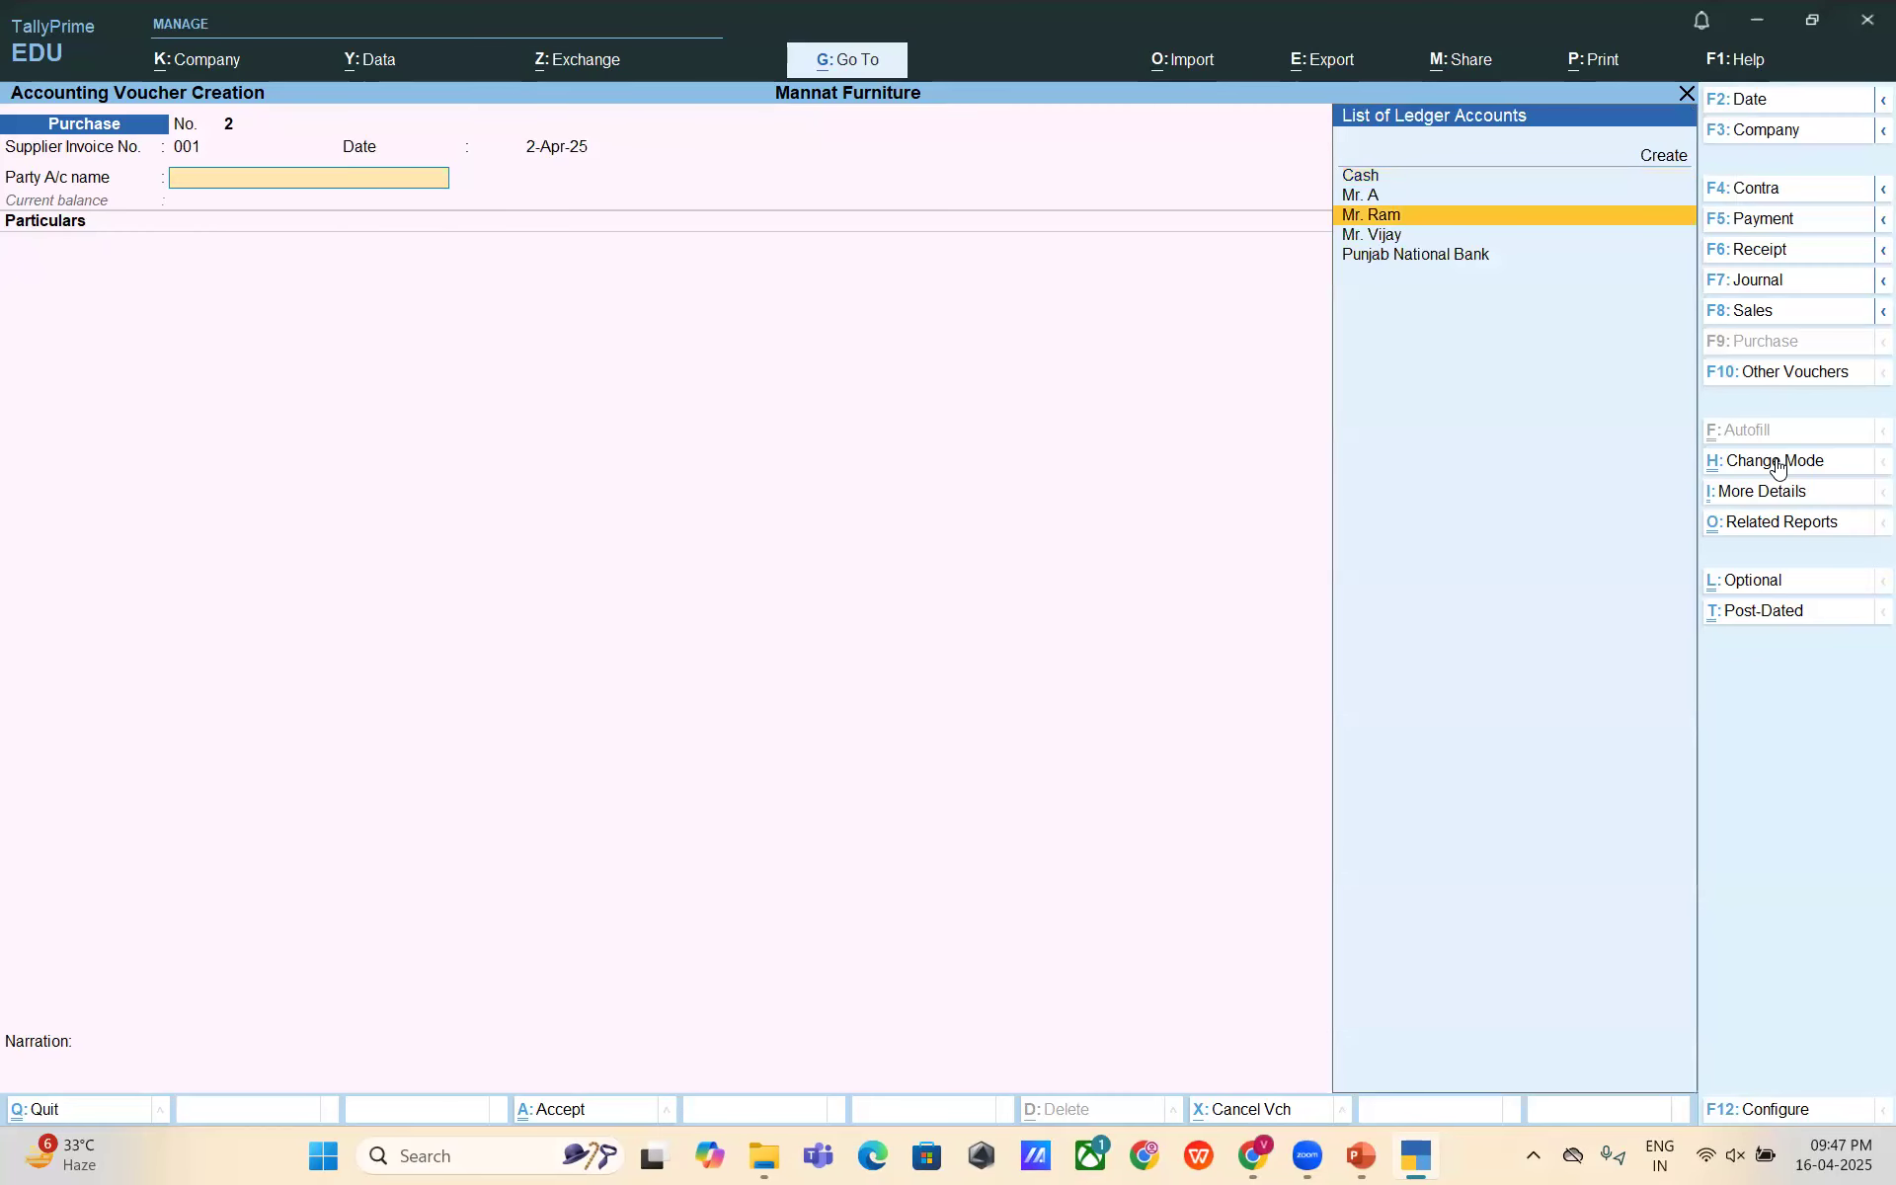
pyautogui.press('Up')
pyautogui.press('Return')
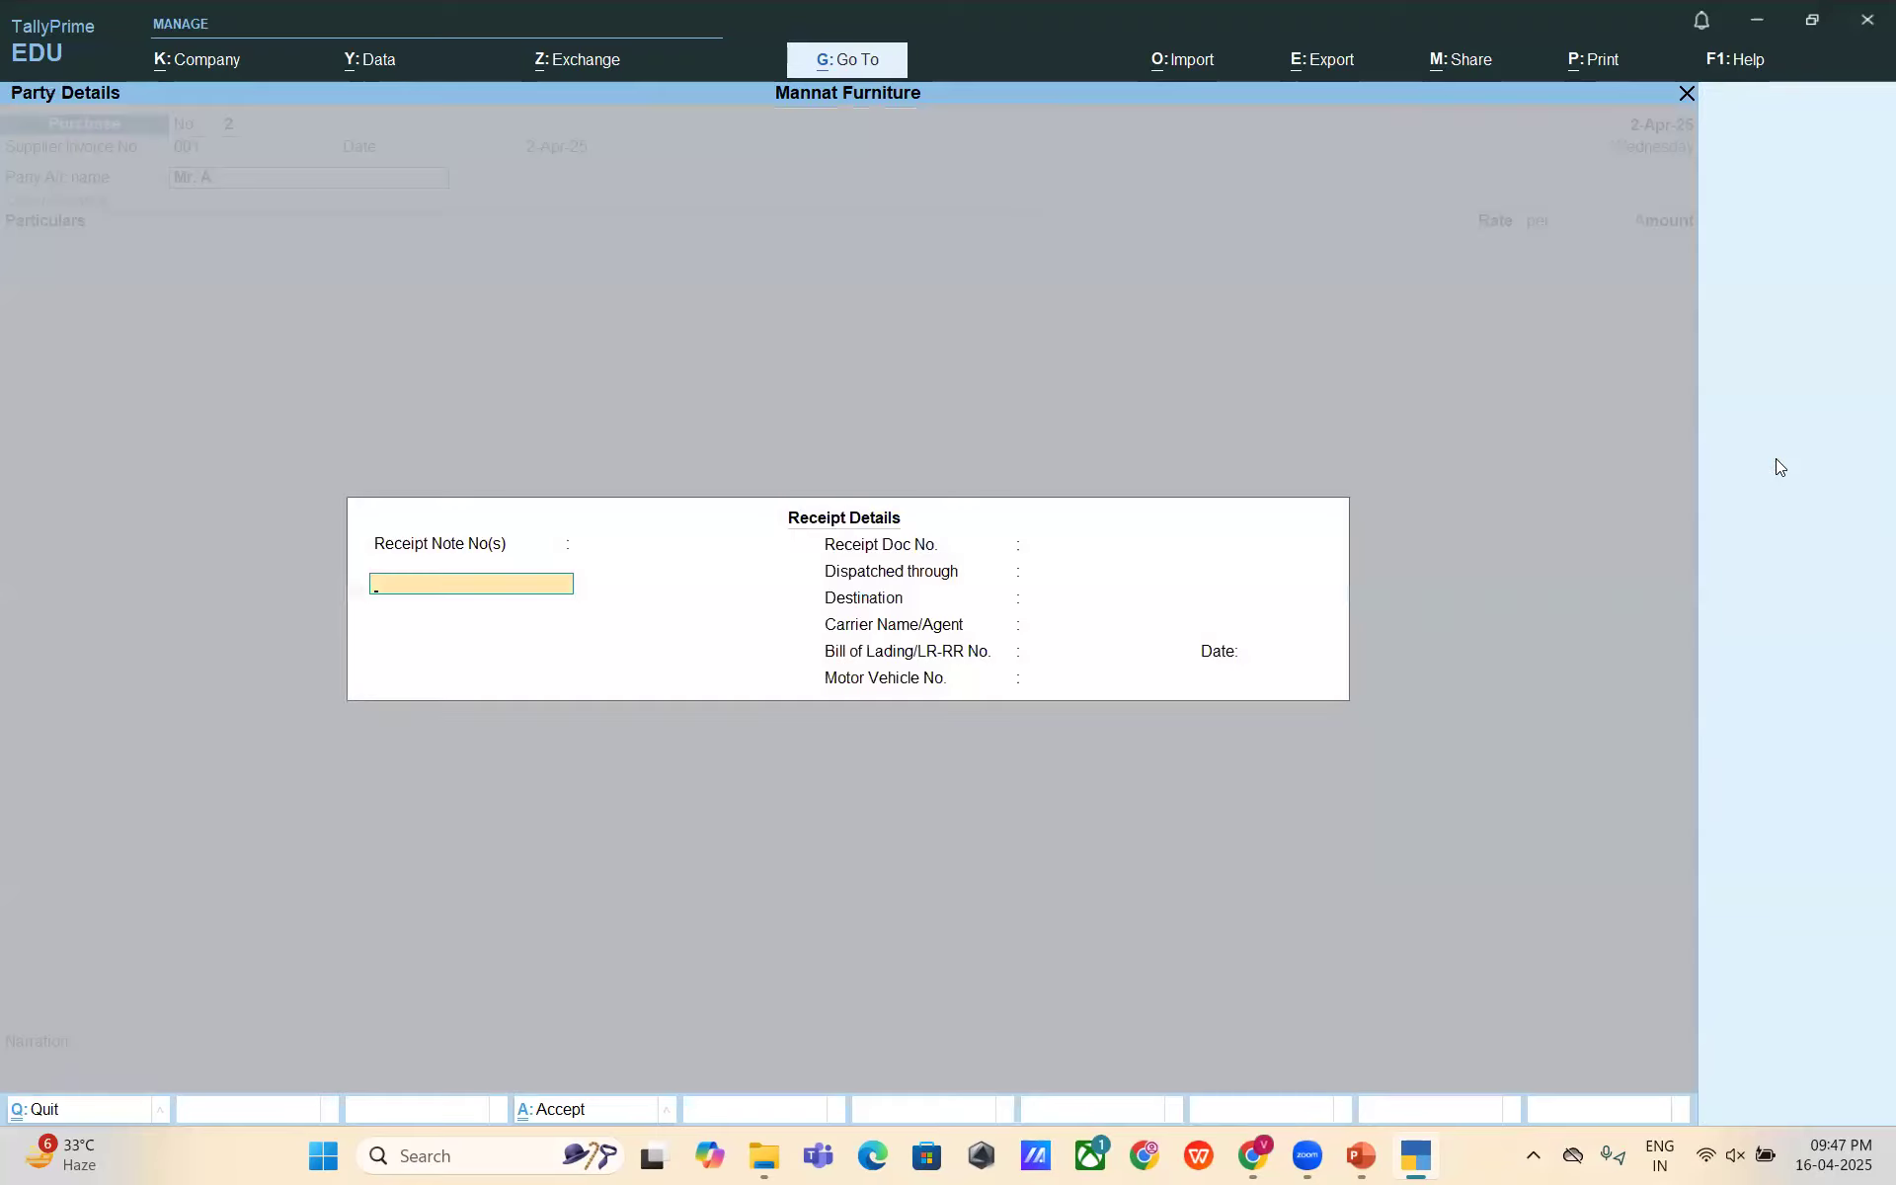
pyautogui.press('Return')
pyautogui.press('Return')
pyautogui.press('Return')
pyautogui.press('Return')
pyautogui.press('Return')
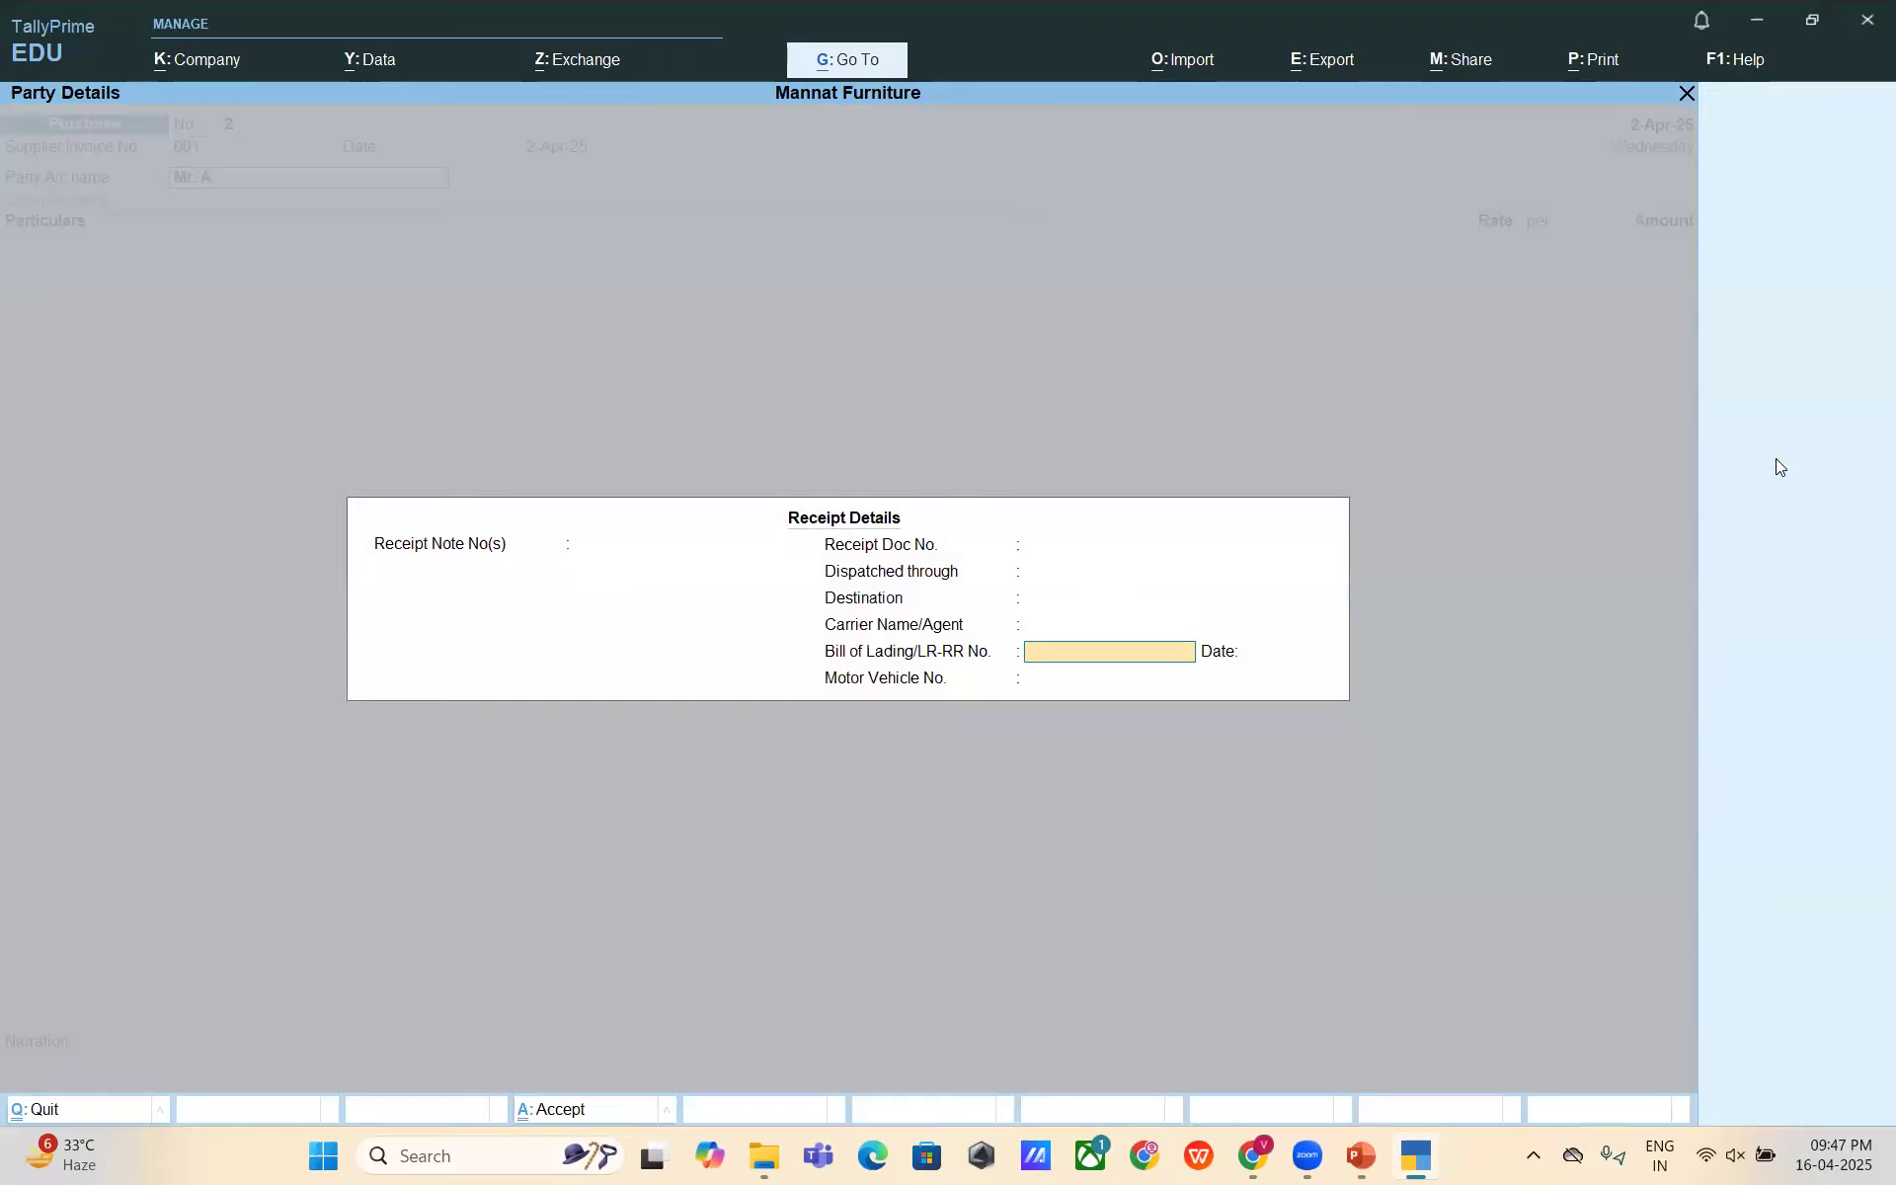
pyautogui.press('Return')
pyautogui.press('Return')
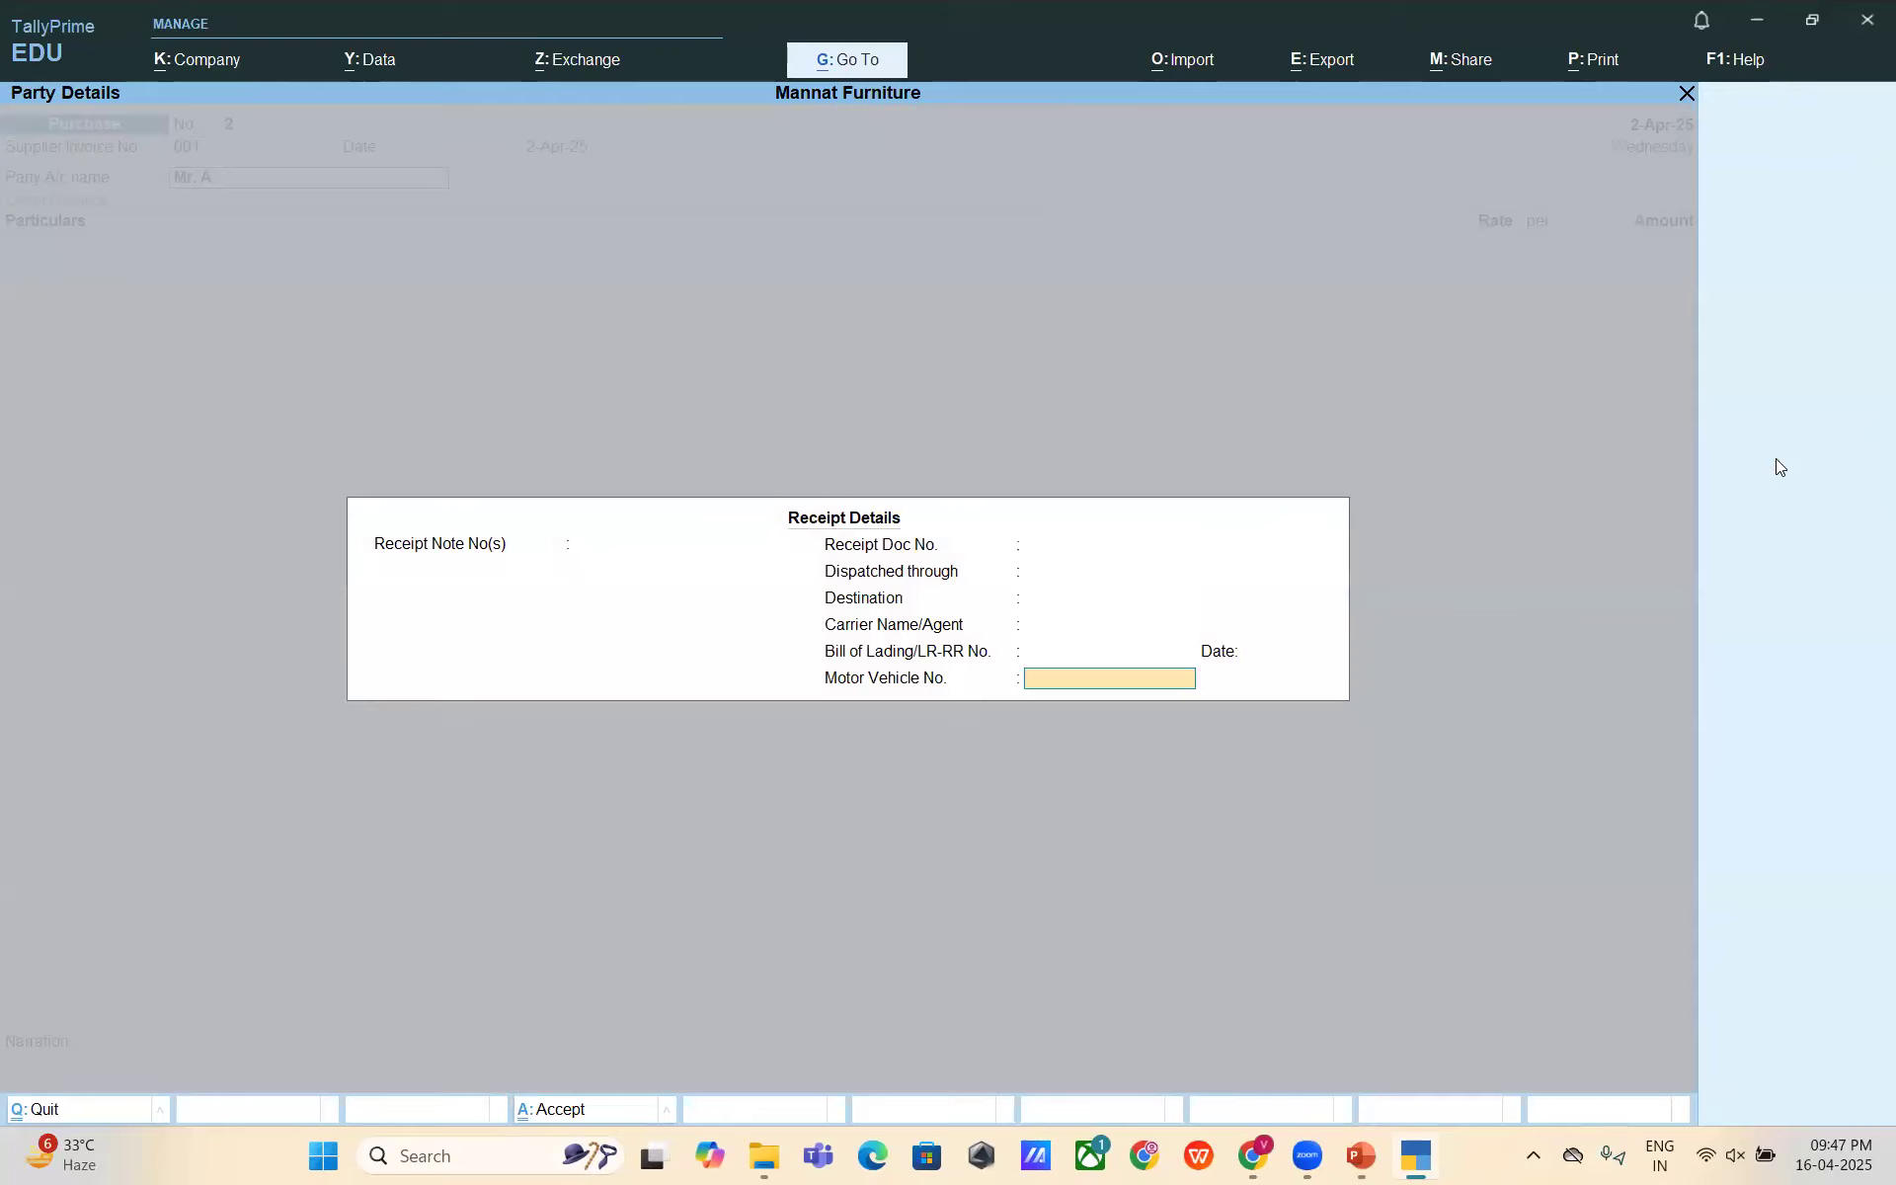
pyautogui.press('Return')
pyautogui.press('Return')
pyautogui.press('Return')
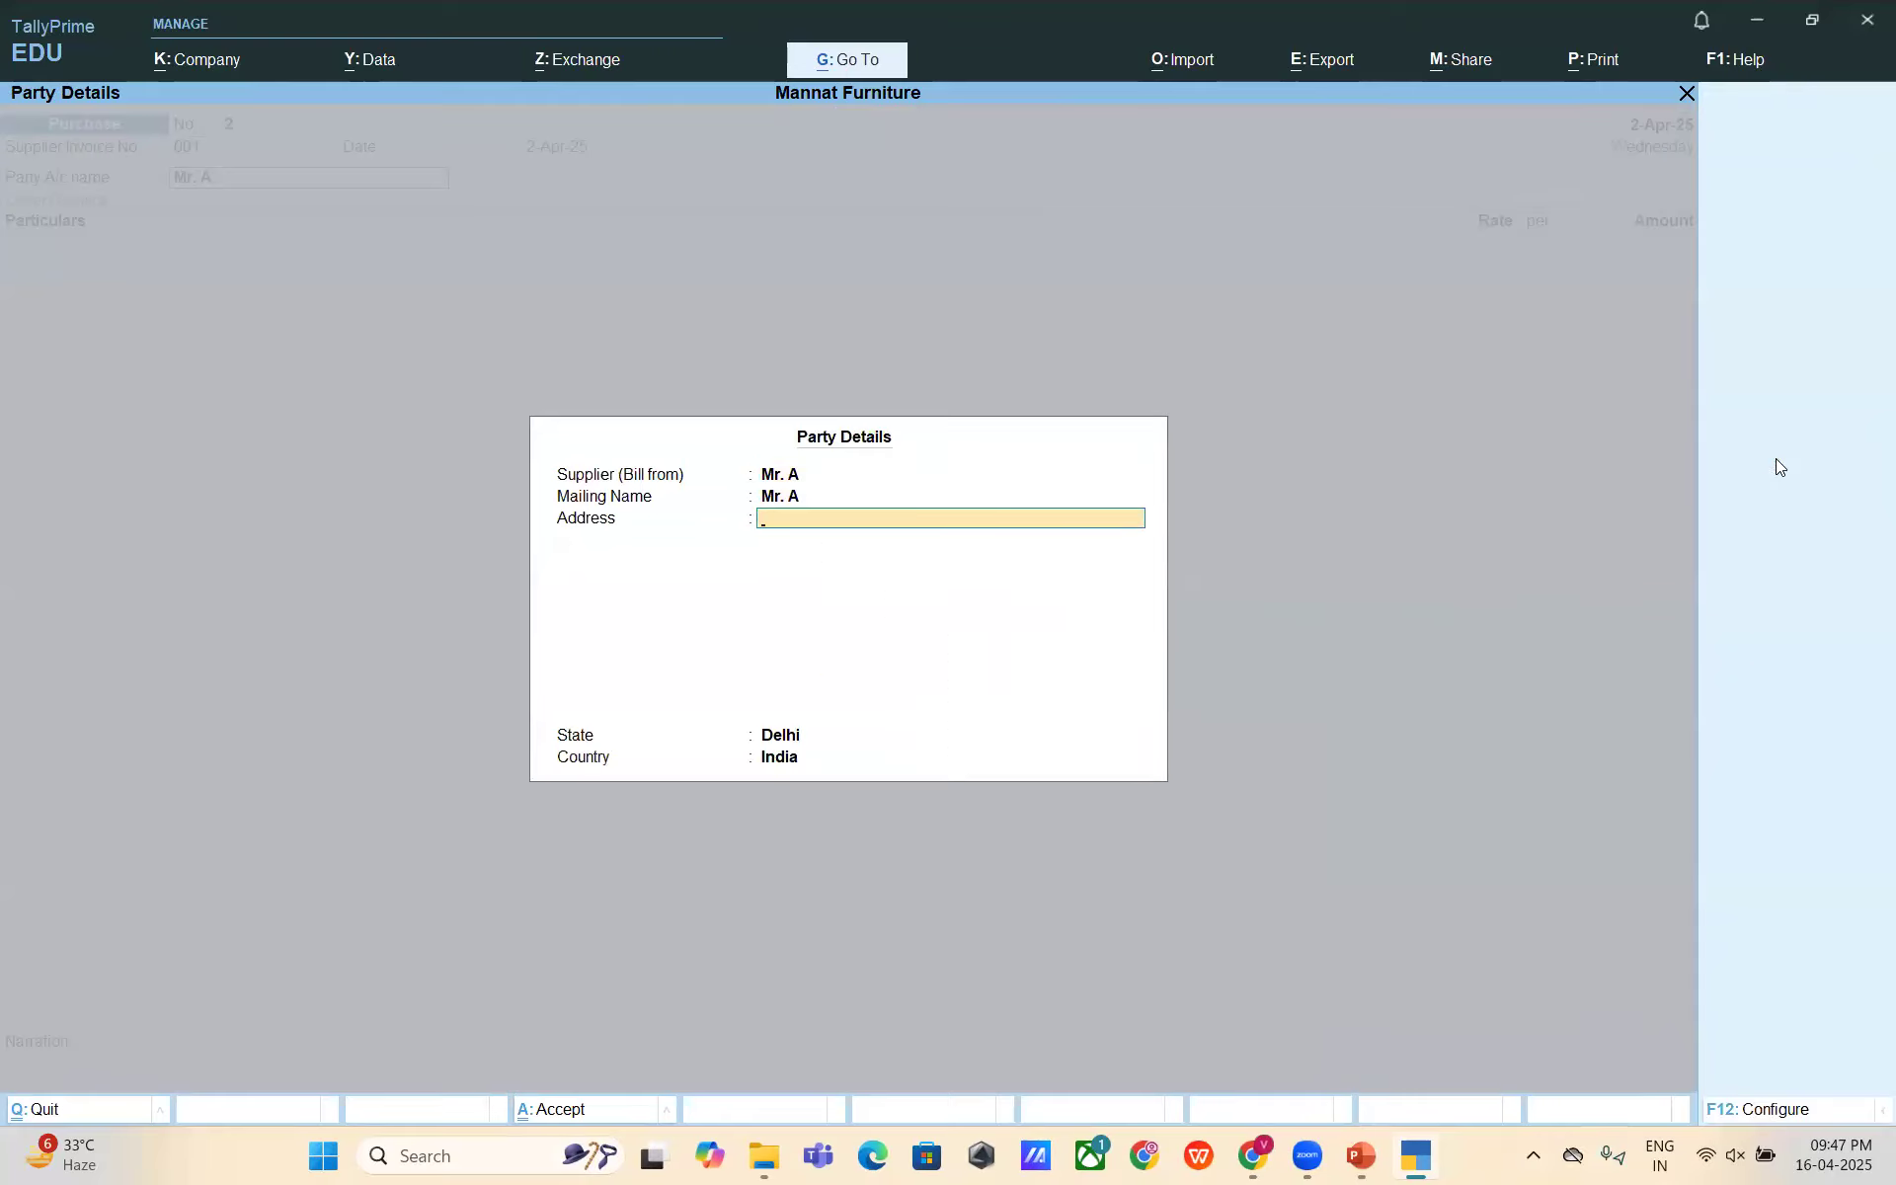
pyautogui.press('Return')
pyautogui.press('Return')
pyautogui.press('Return')
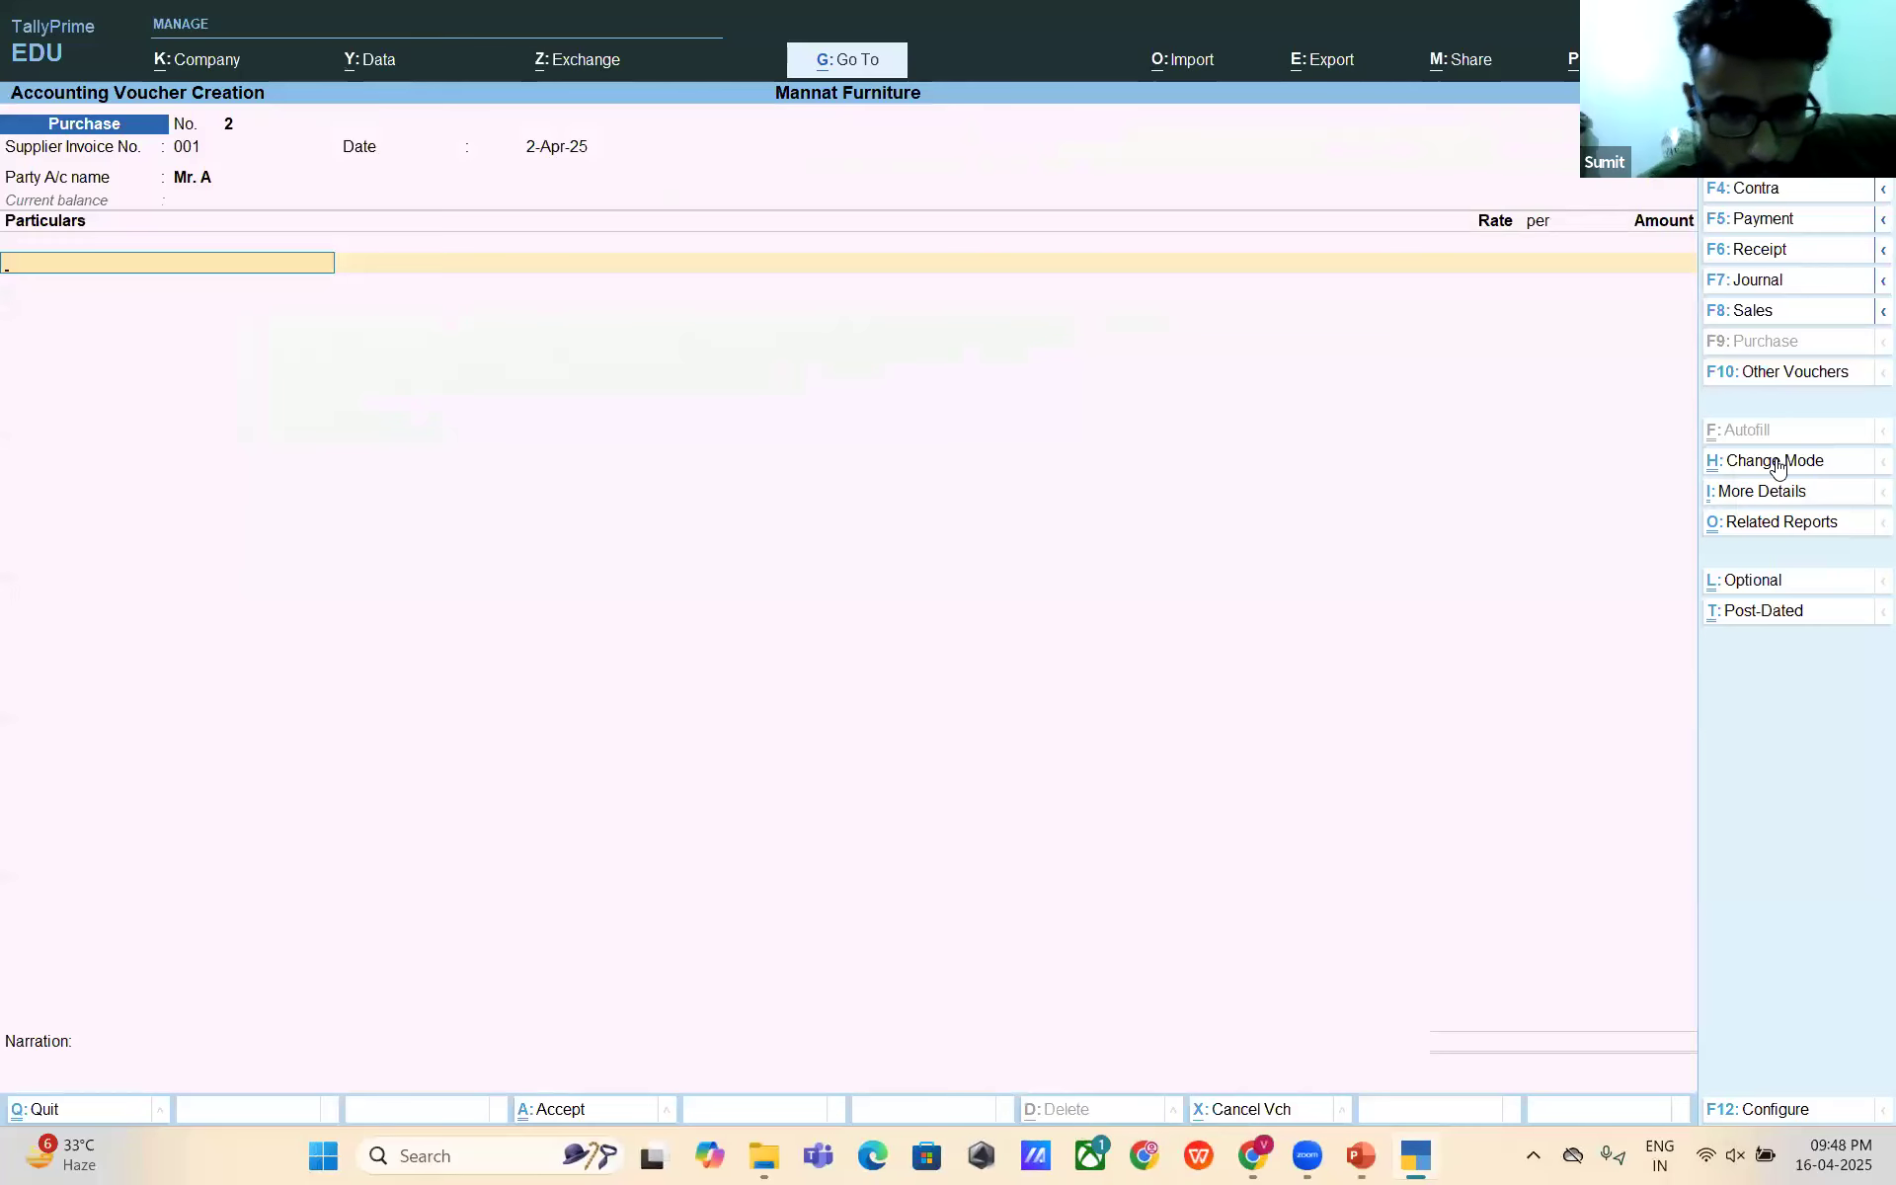
# - Debit Professional Expense with 1,00,000 on the purchase voucher
pyautogui.write('Profe')
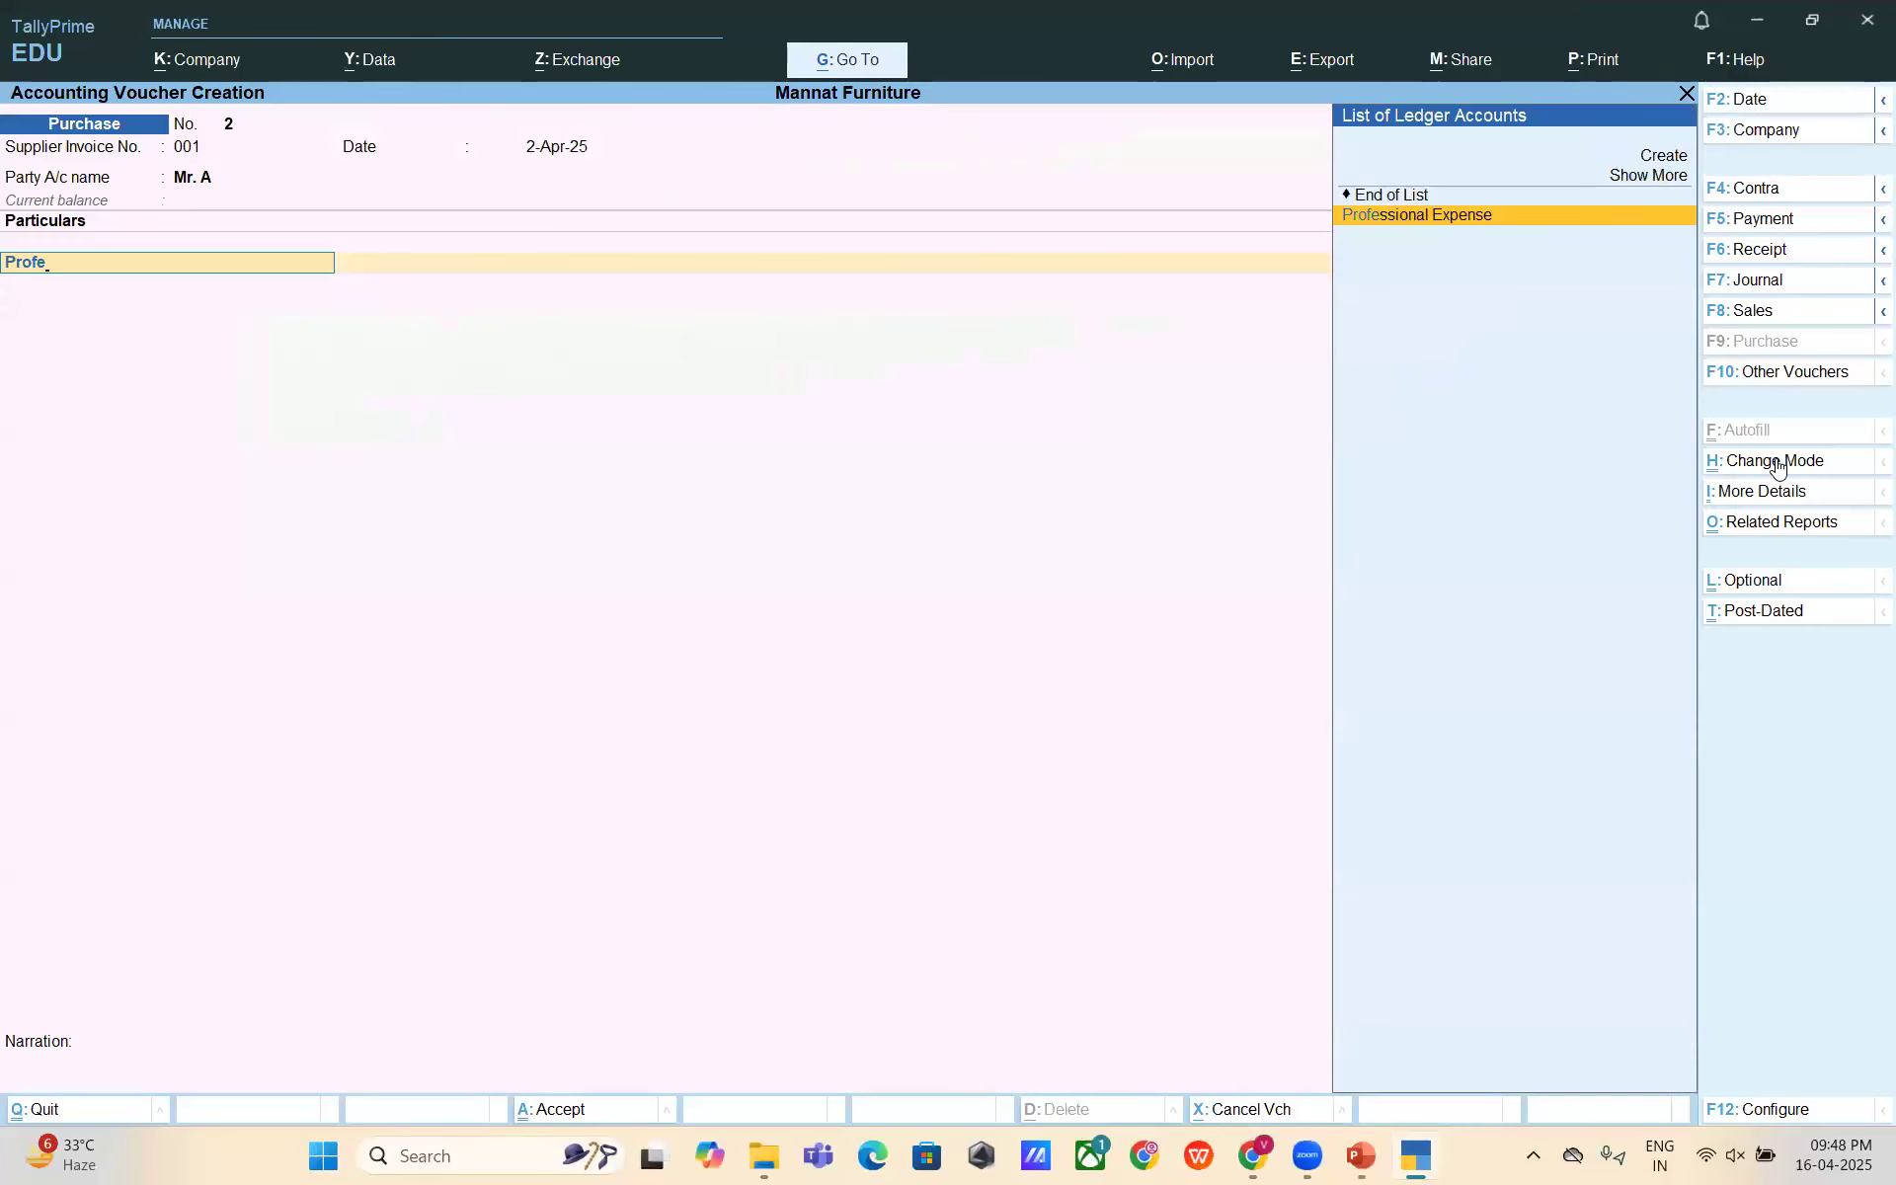
pyautogui.press('Return')
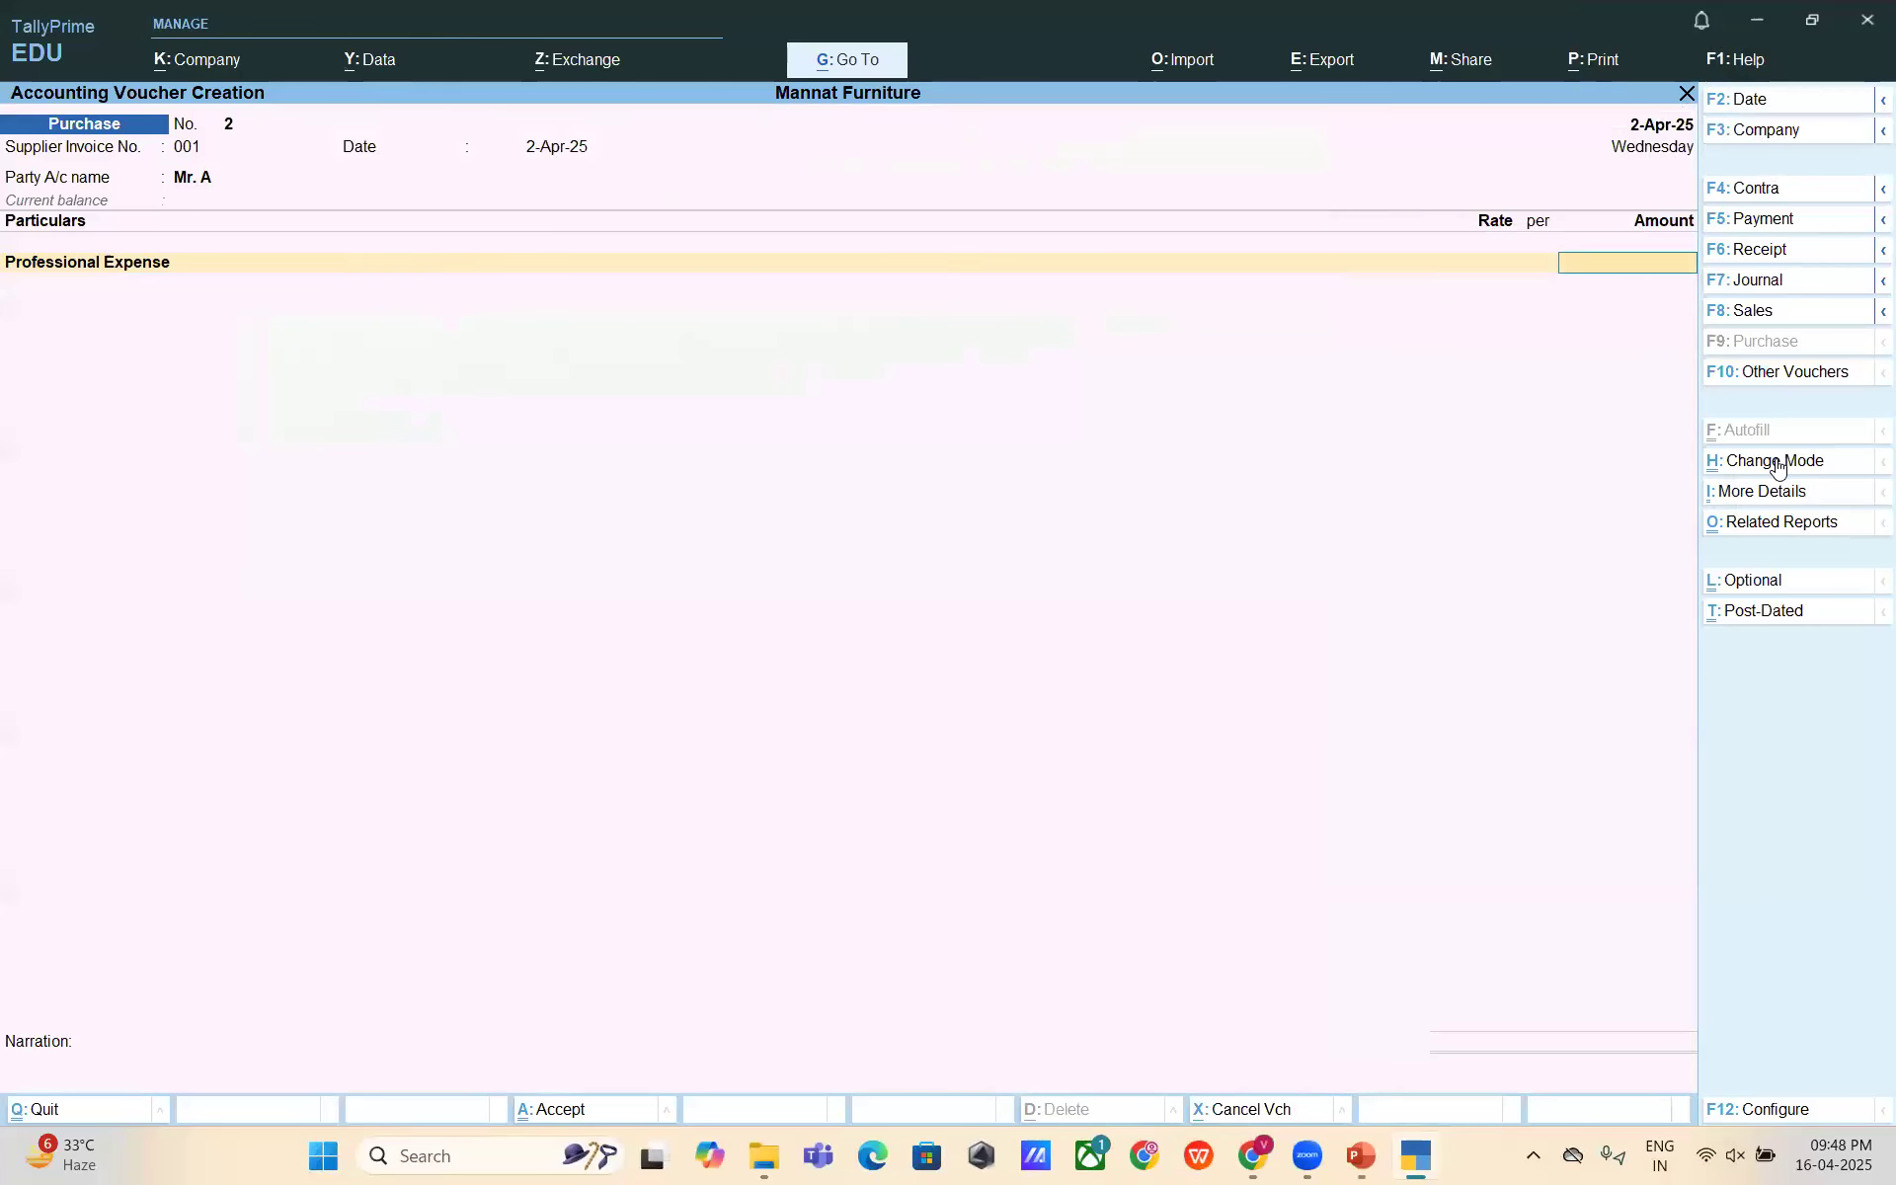
pyautogui.hotkey('alt', 'Tab')
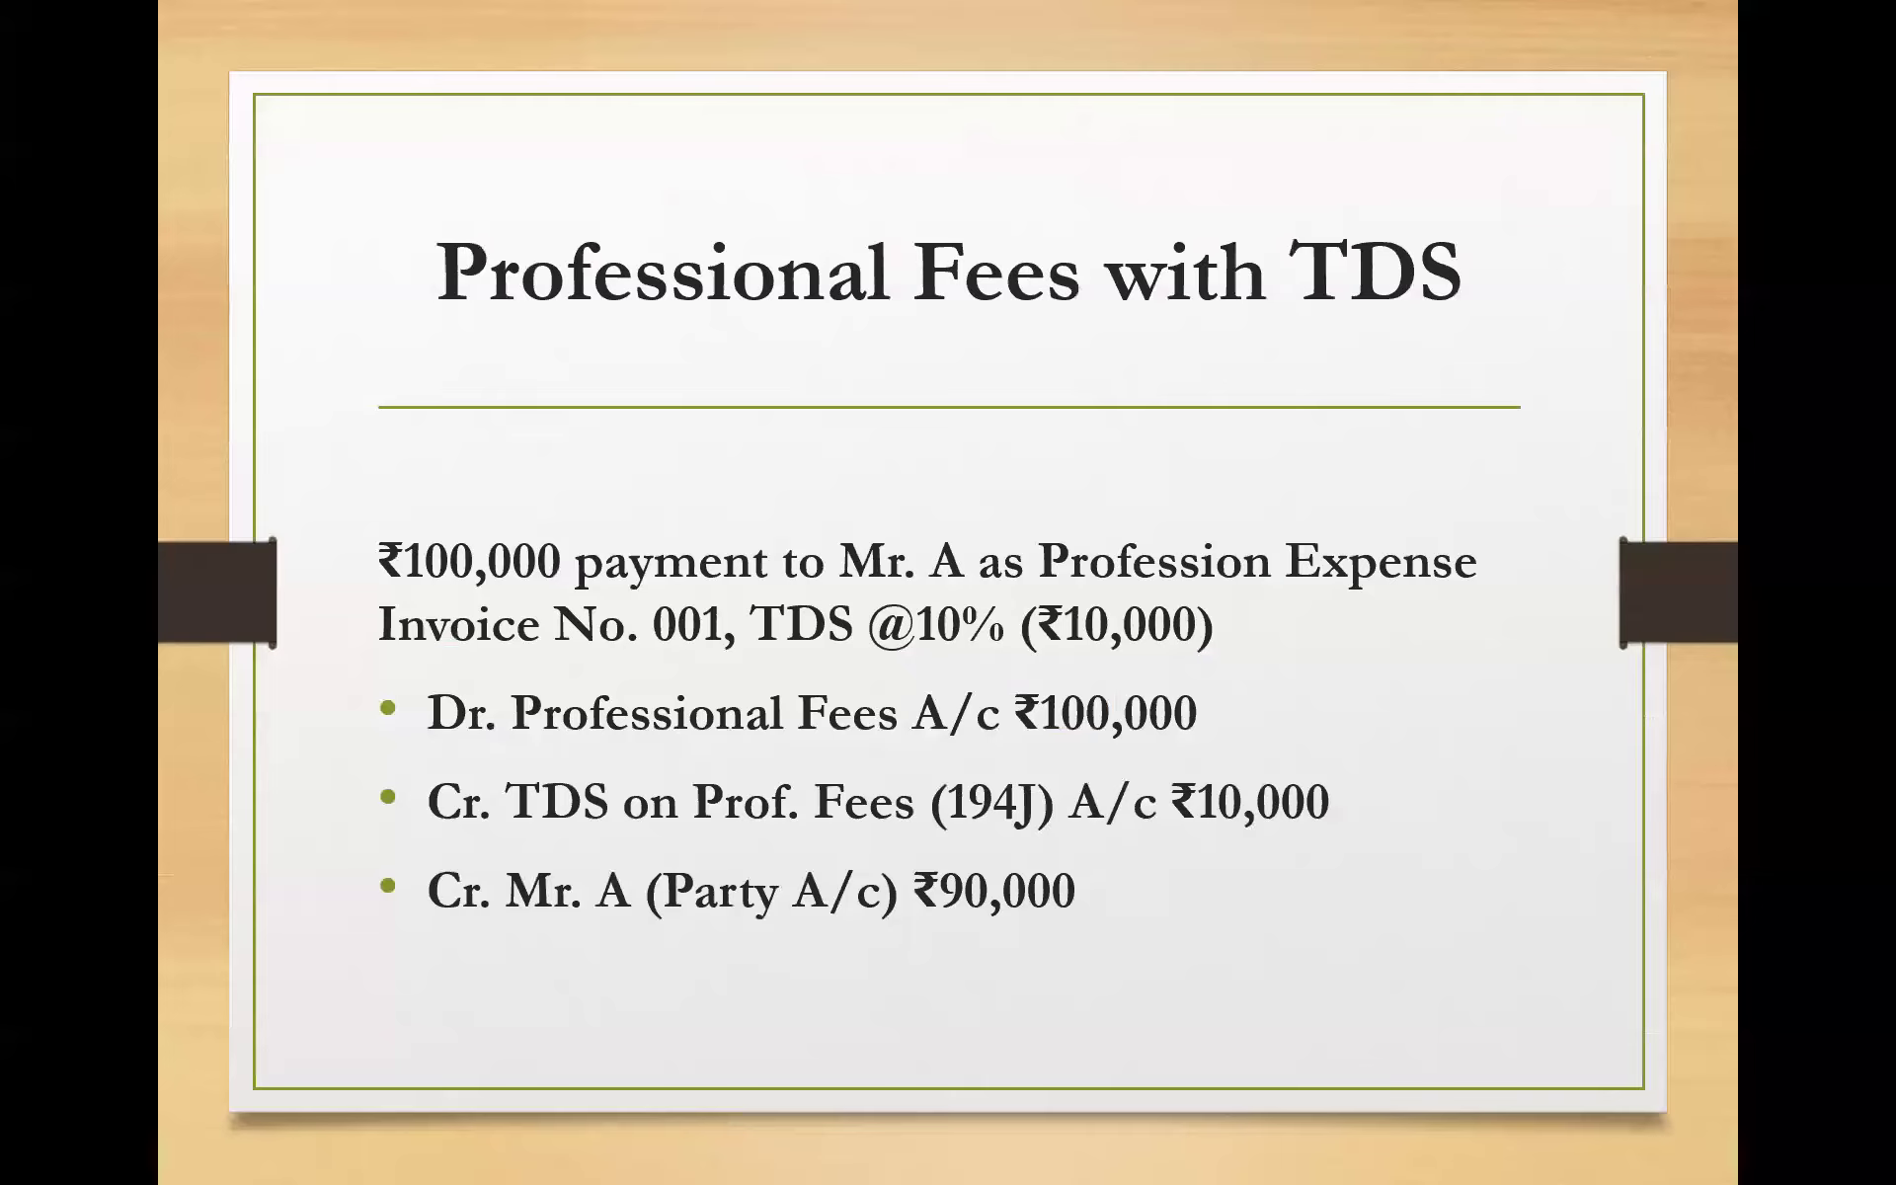
pyautogui.hotkey('alt', 'Tab')
pyautogui.write('100000')
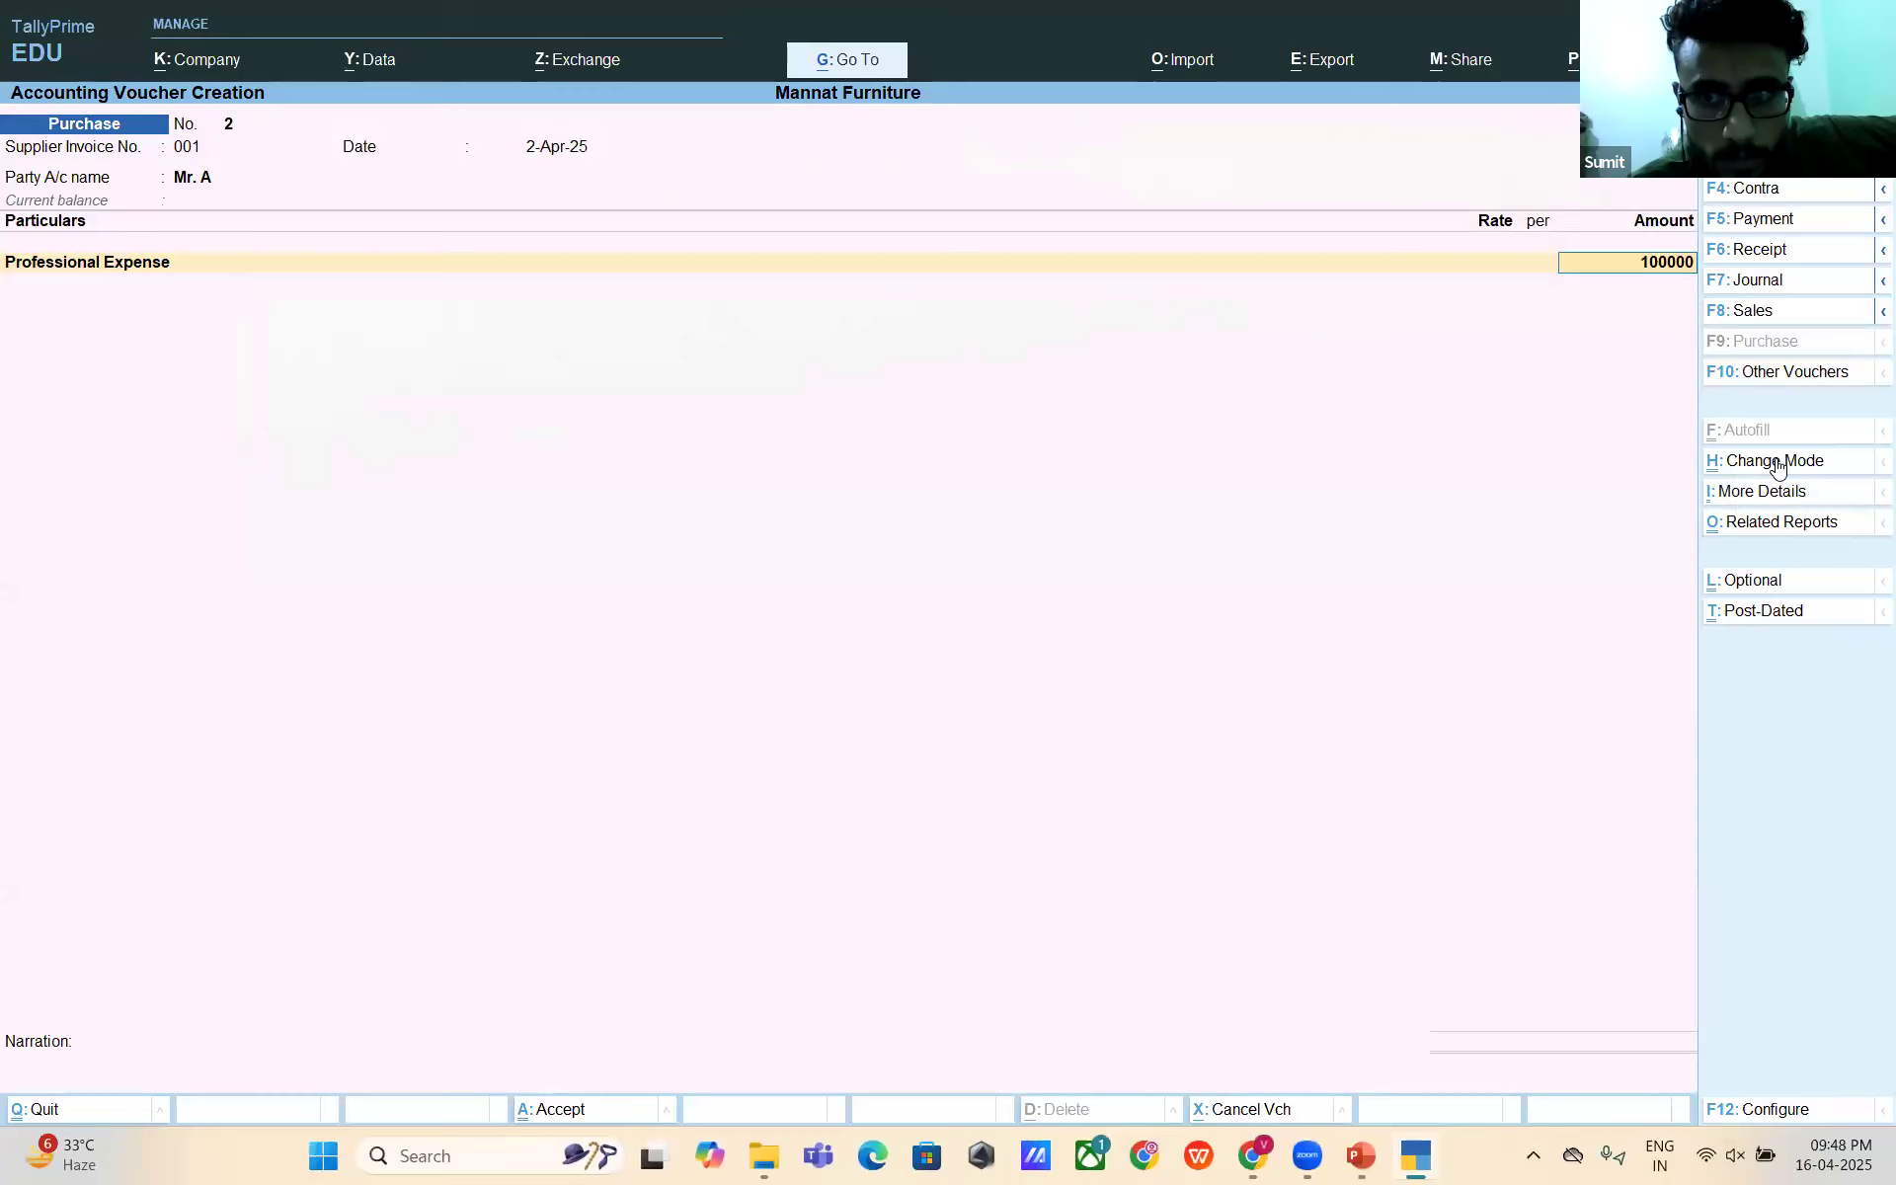
pyautogui.press('Return')
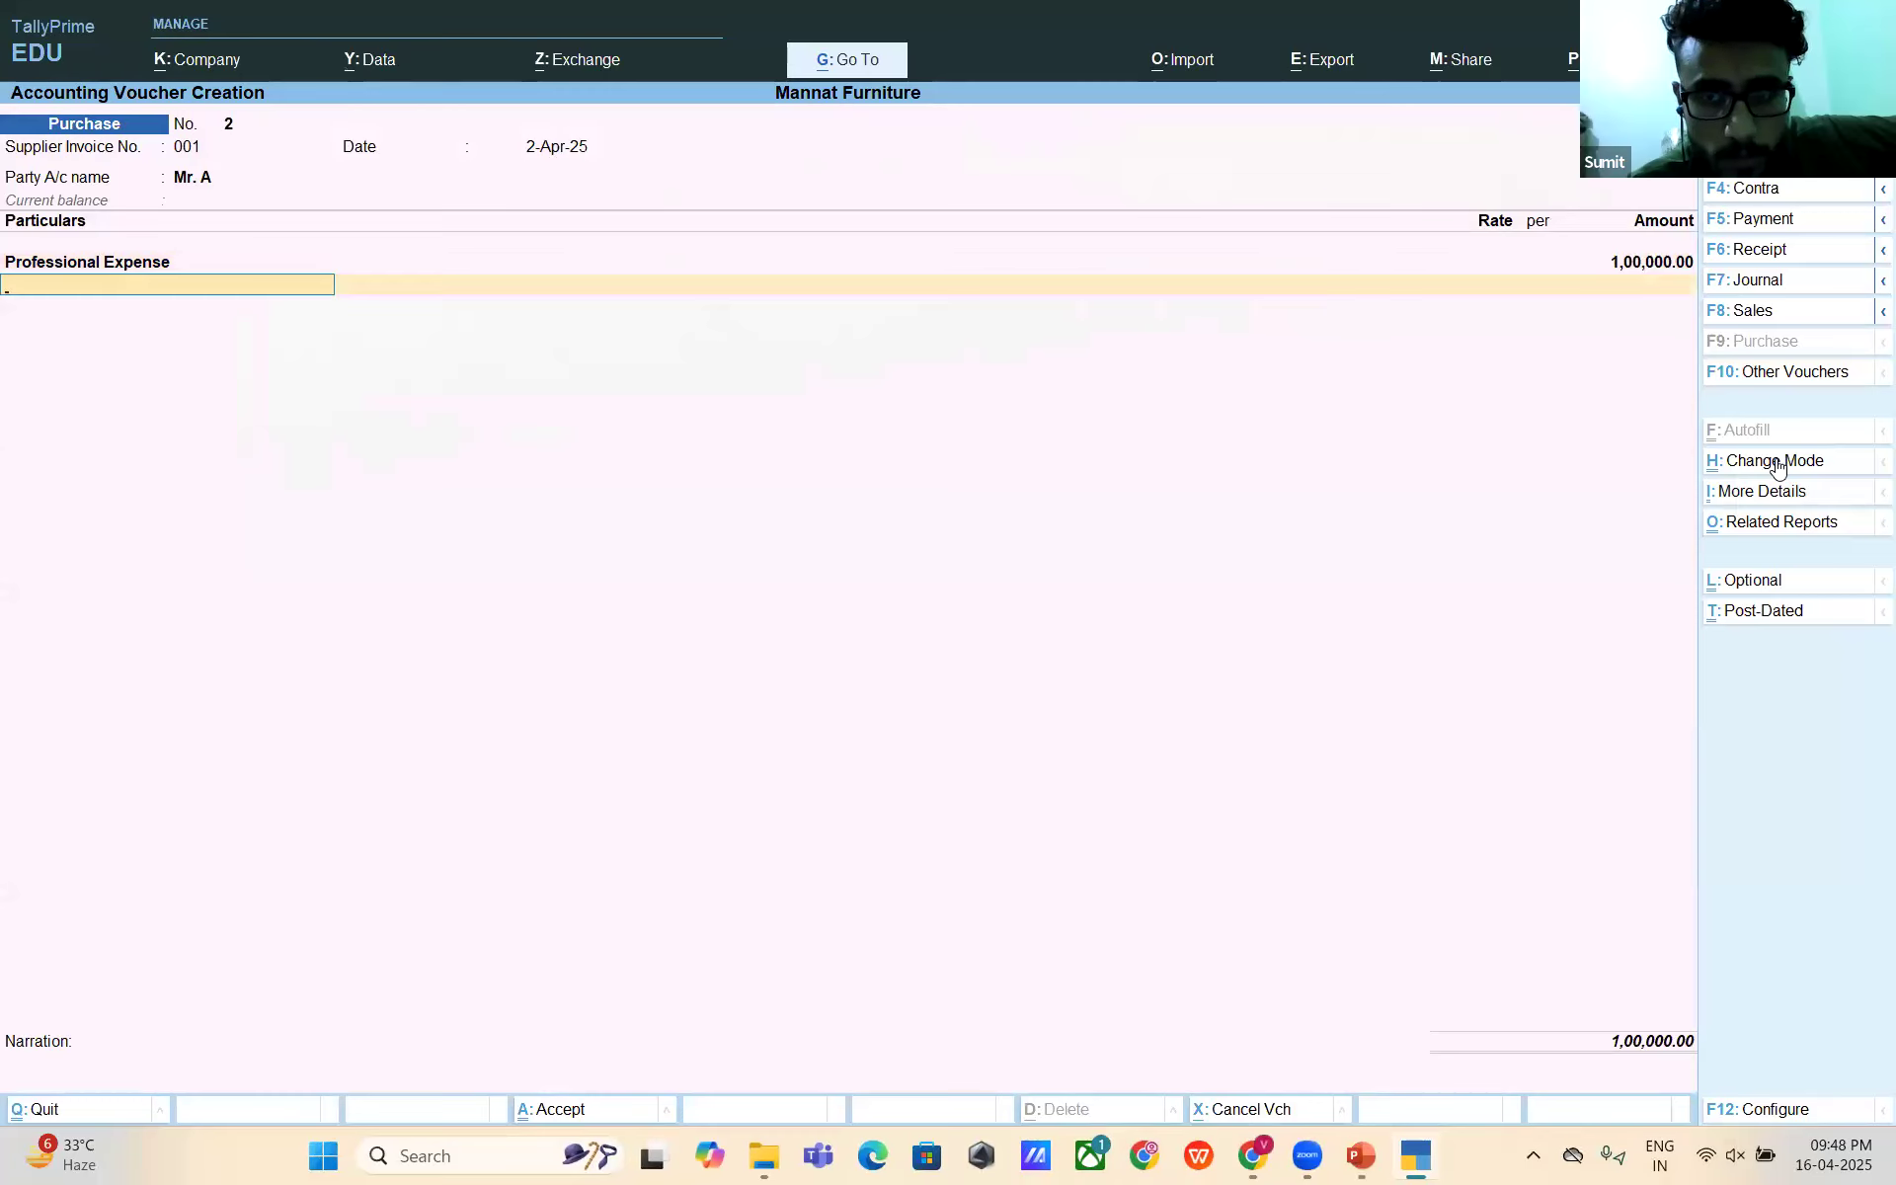
# - Browse the ledger list on the next line and start creating a new ledger with Alt+C
pyautogui.write('t')
pyautogui.press('BackSpace')
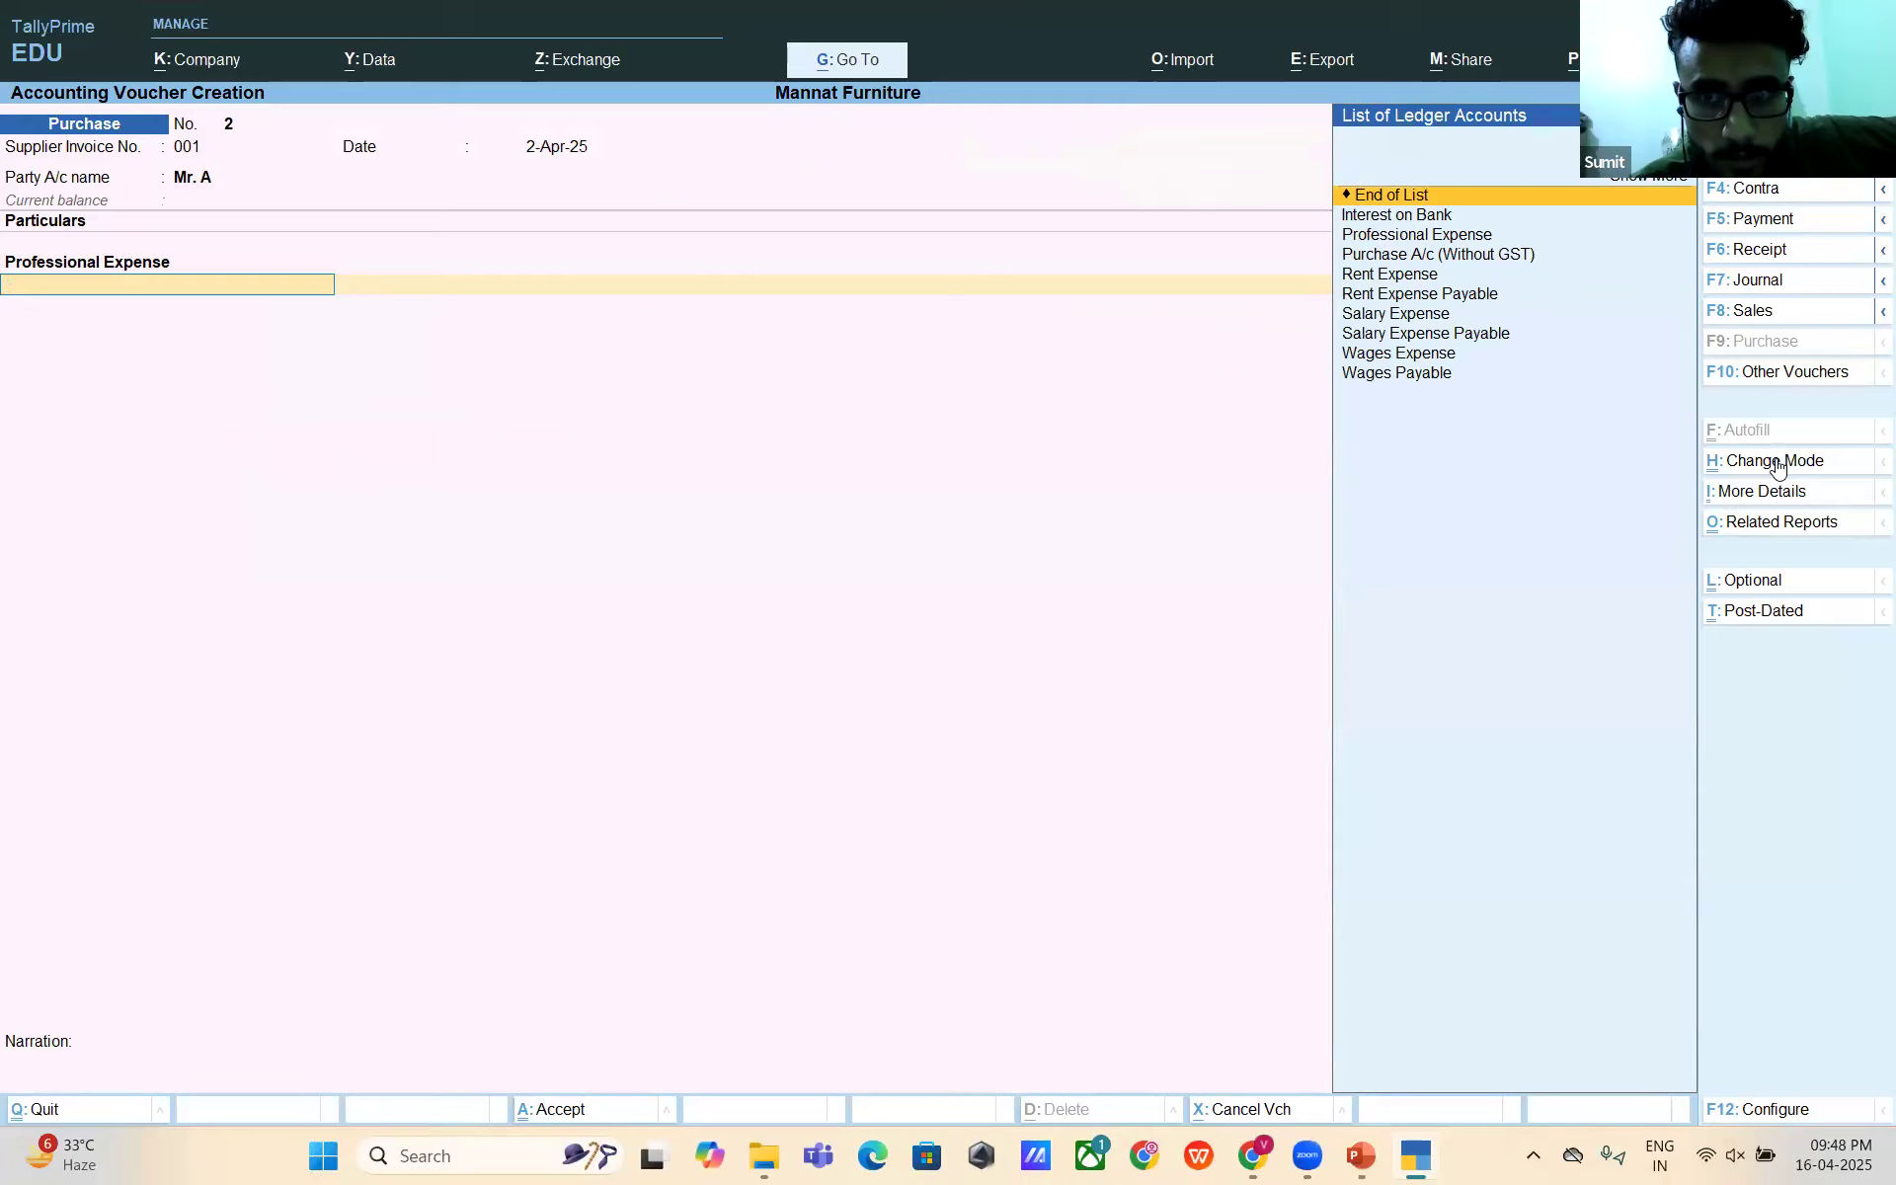
pyautogui.press('Down')
pyautogui.press('Down')
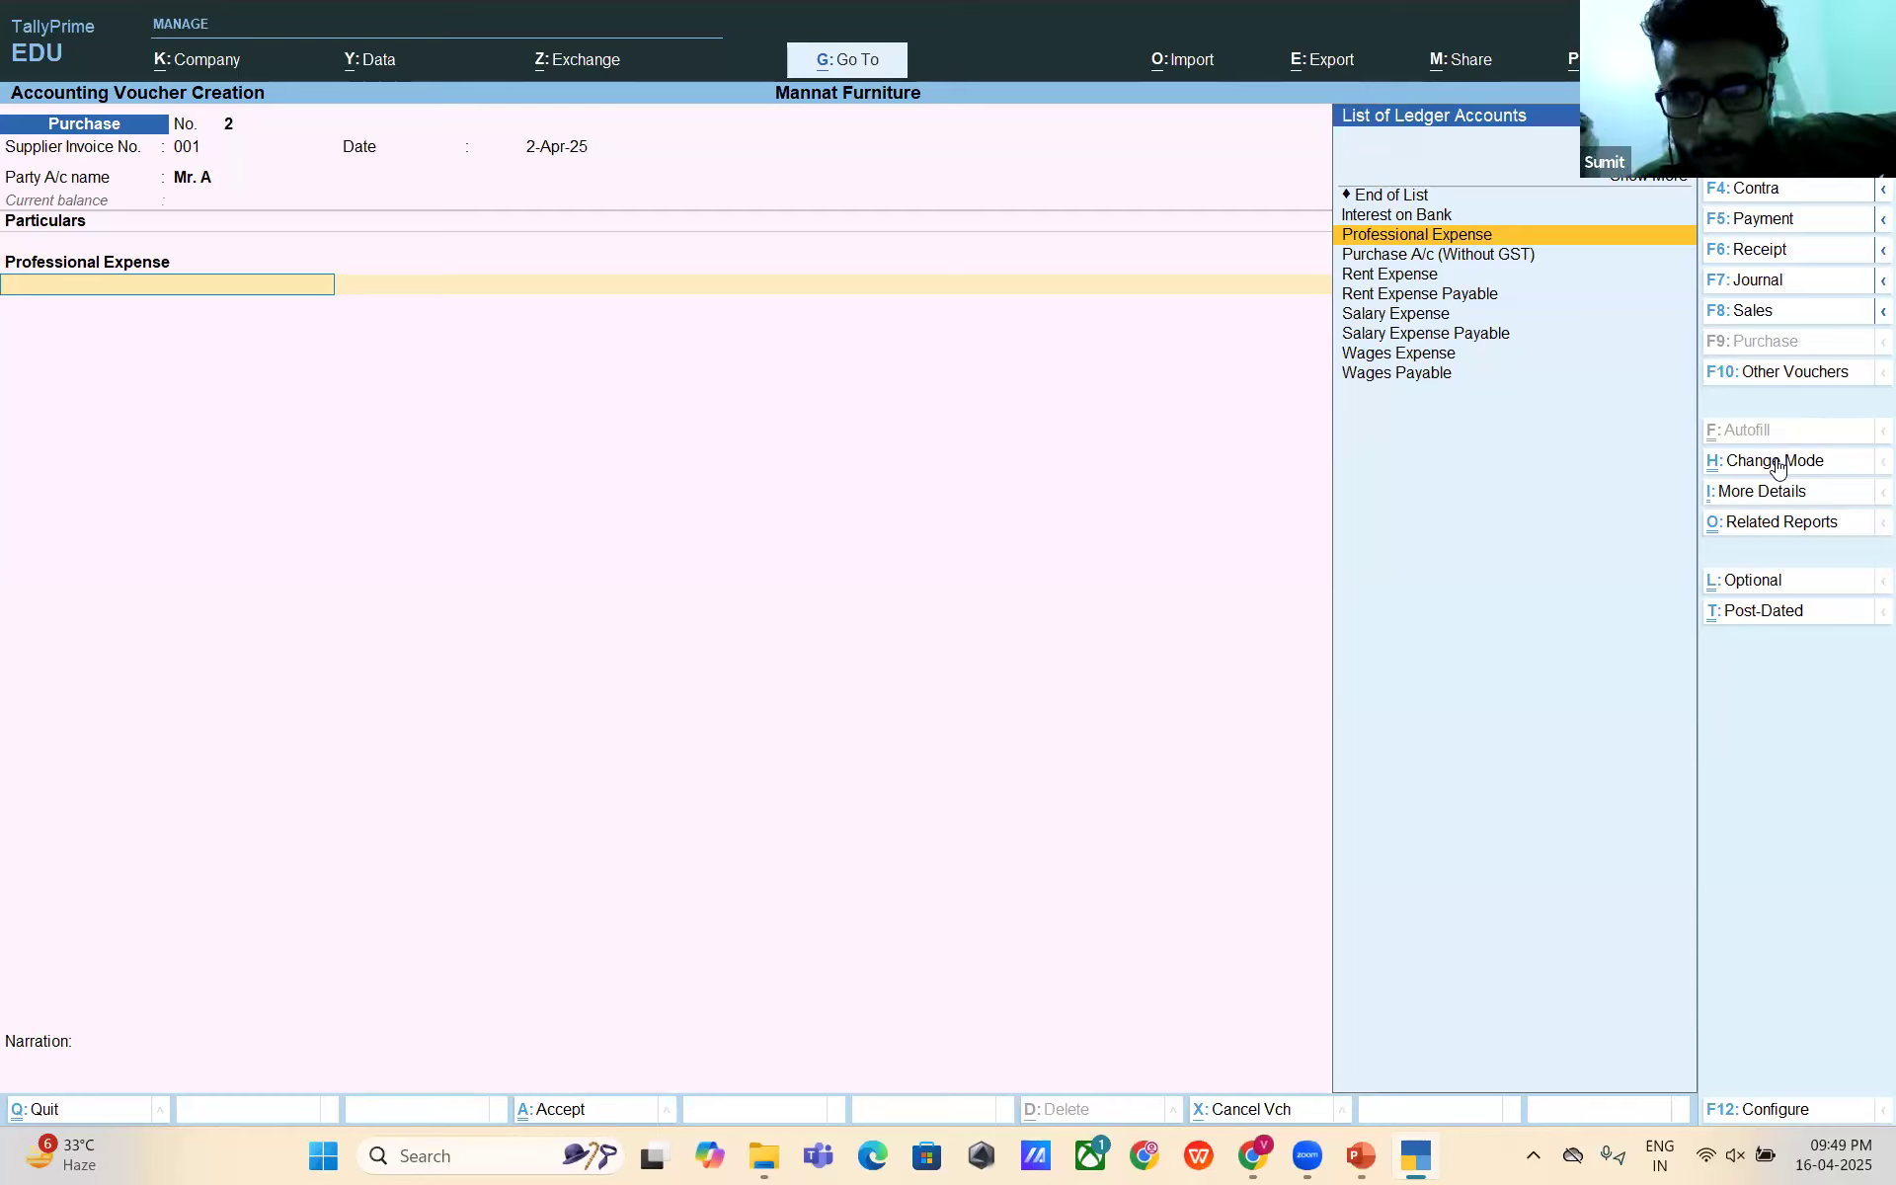
pyautogui.hotkey('alt', 'c')
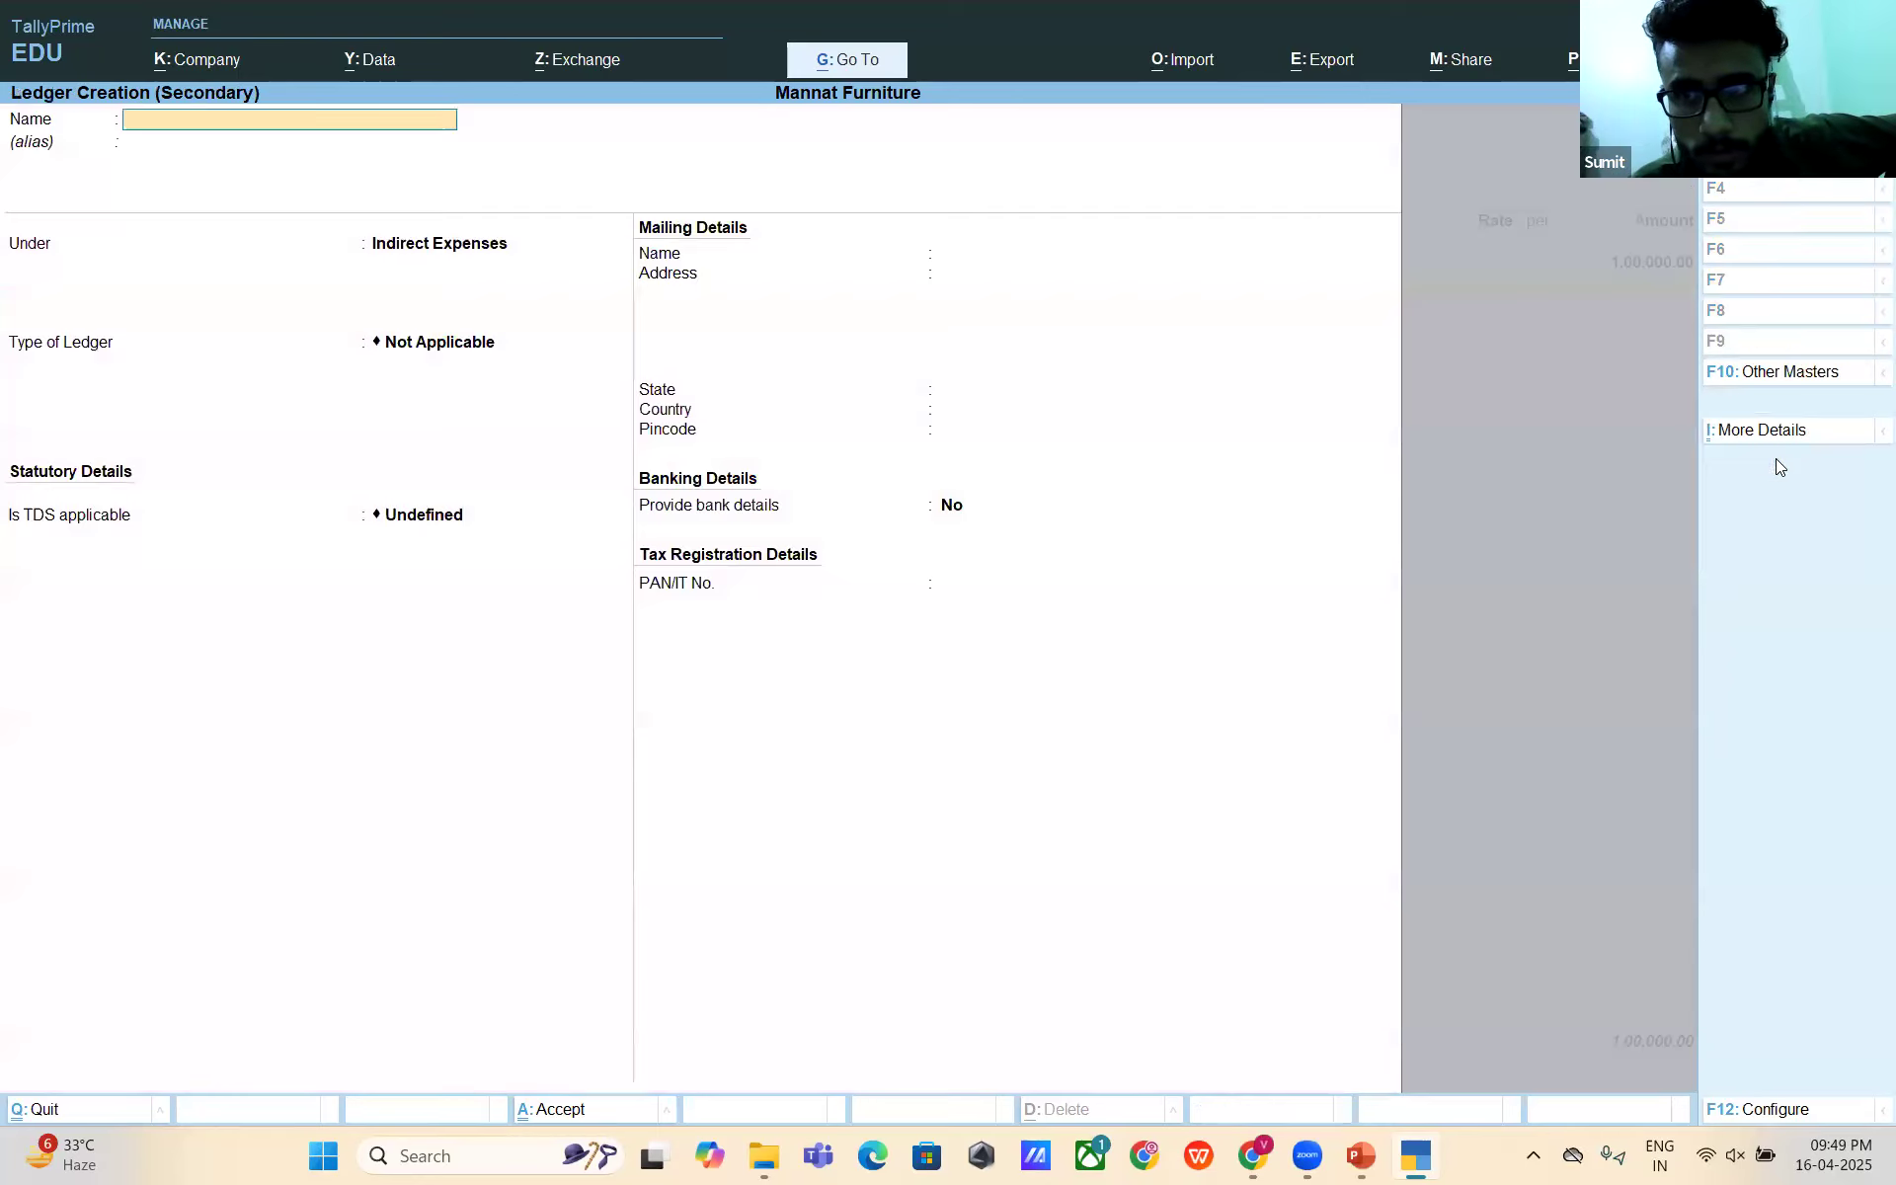
# - Save ledger 'TDS on Professional Fees' under Duties & Taxes, type TDS, nature TDS on Professional Fees
pyautogui.write('TDS on PRofe')
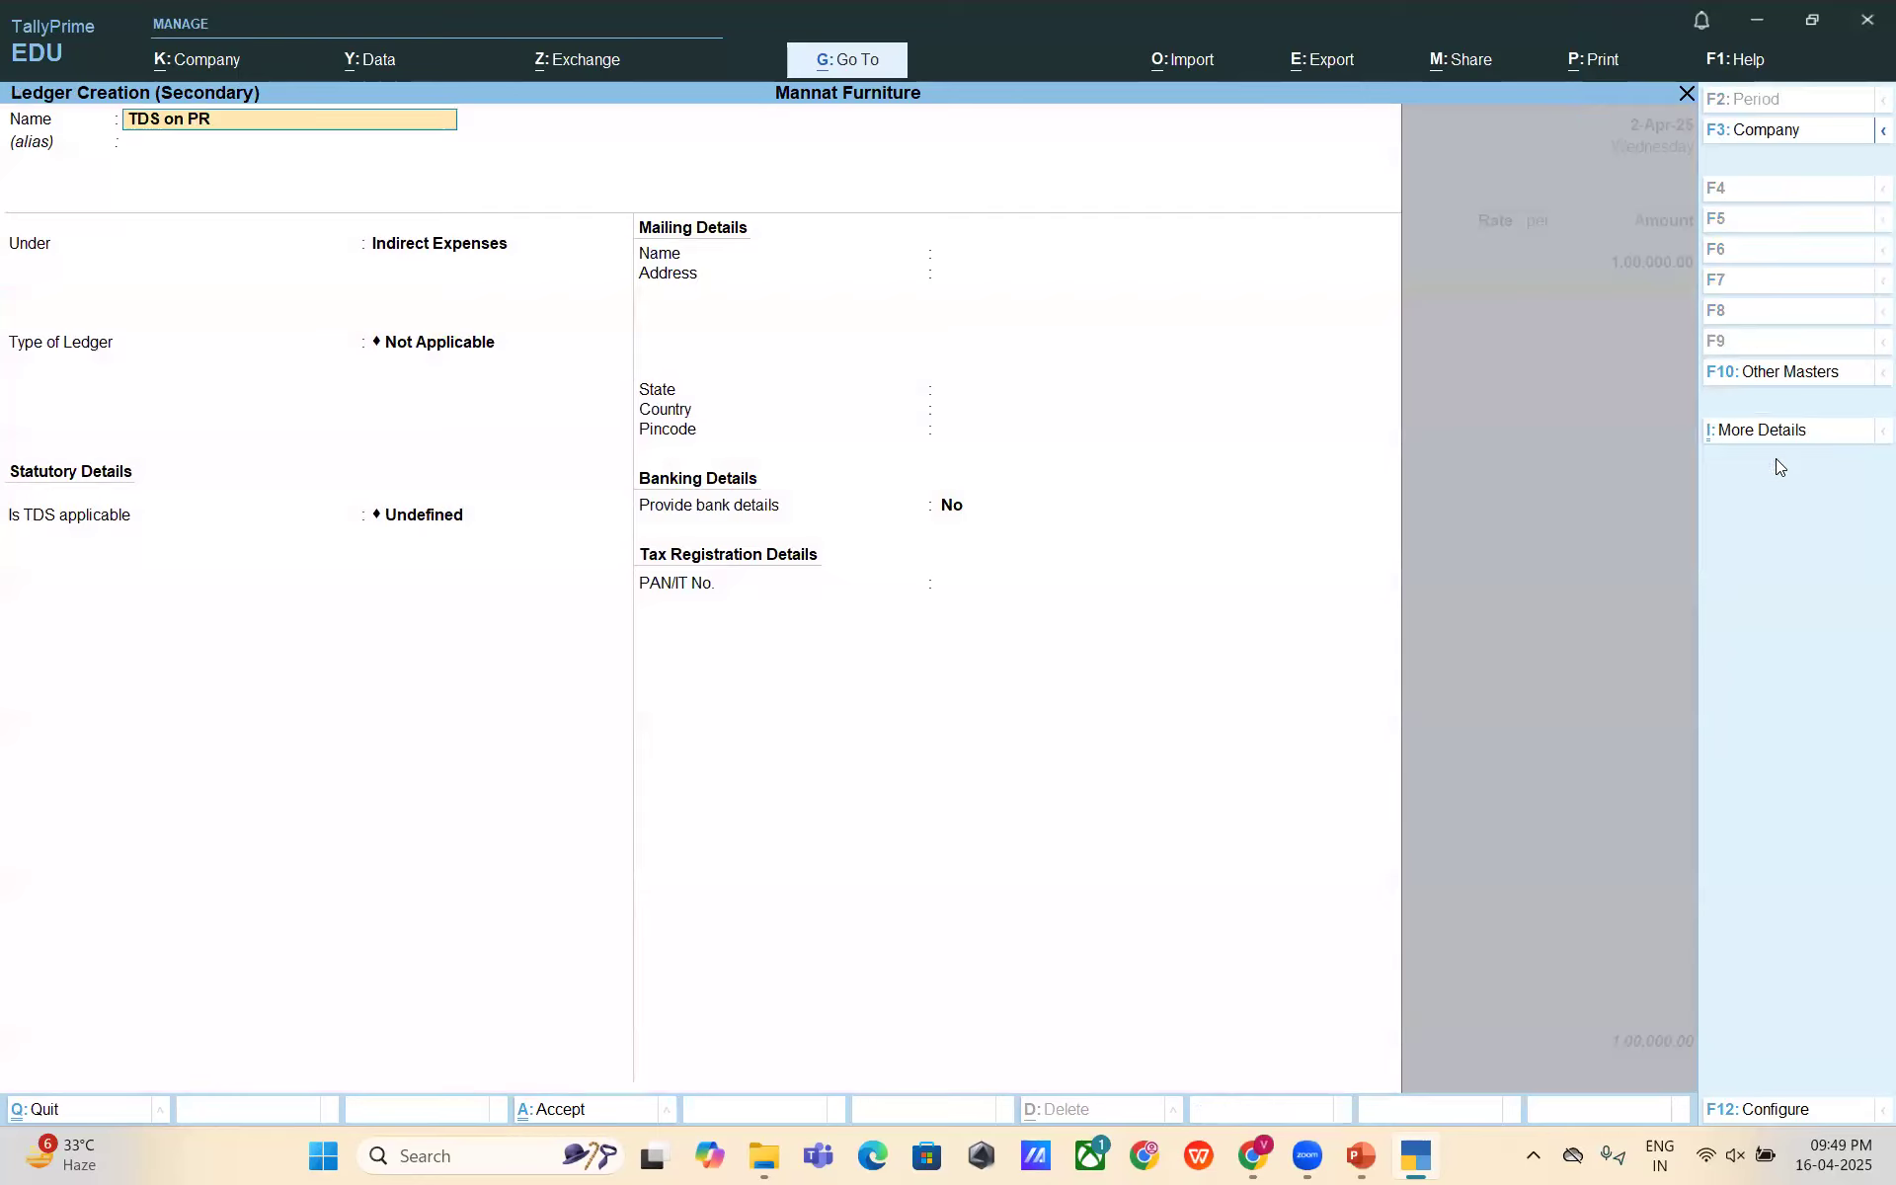
pyautogui.press('BackSpace')
pyautogui.press('BackSpace')
pyautogui.press('BackSpace')
pyautogui.press('BackSpace')
pyautogui.press('BackSpace')
pyautogui.write('Professional Fee')
pyautogui.press('Return')
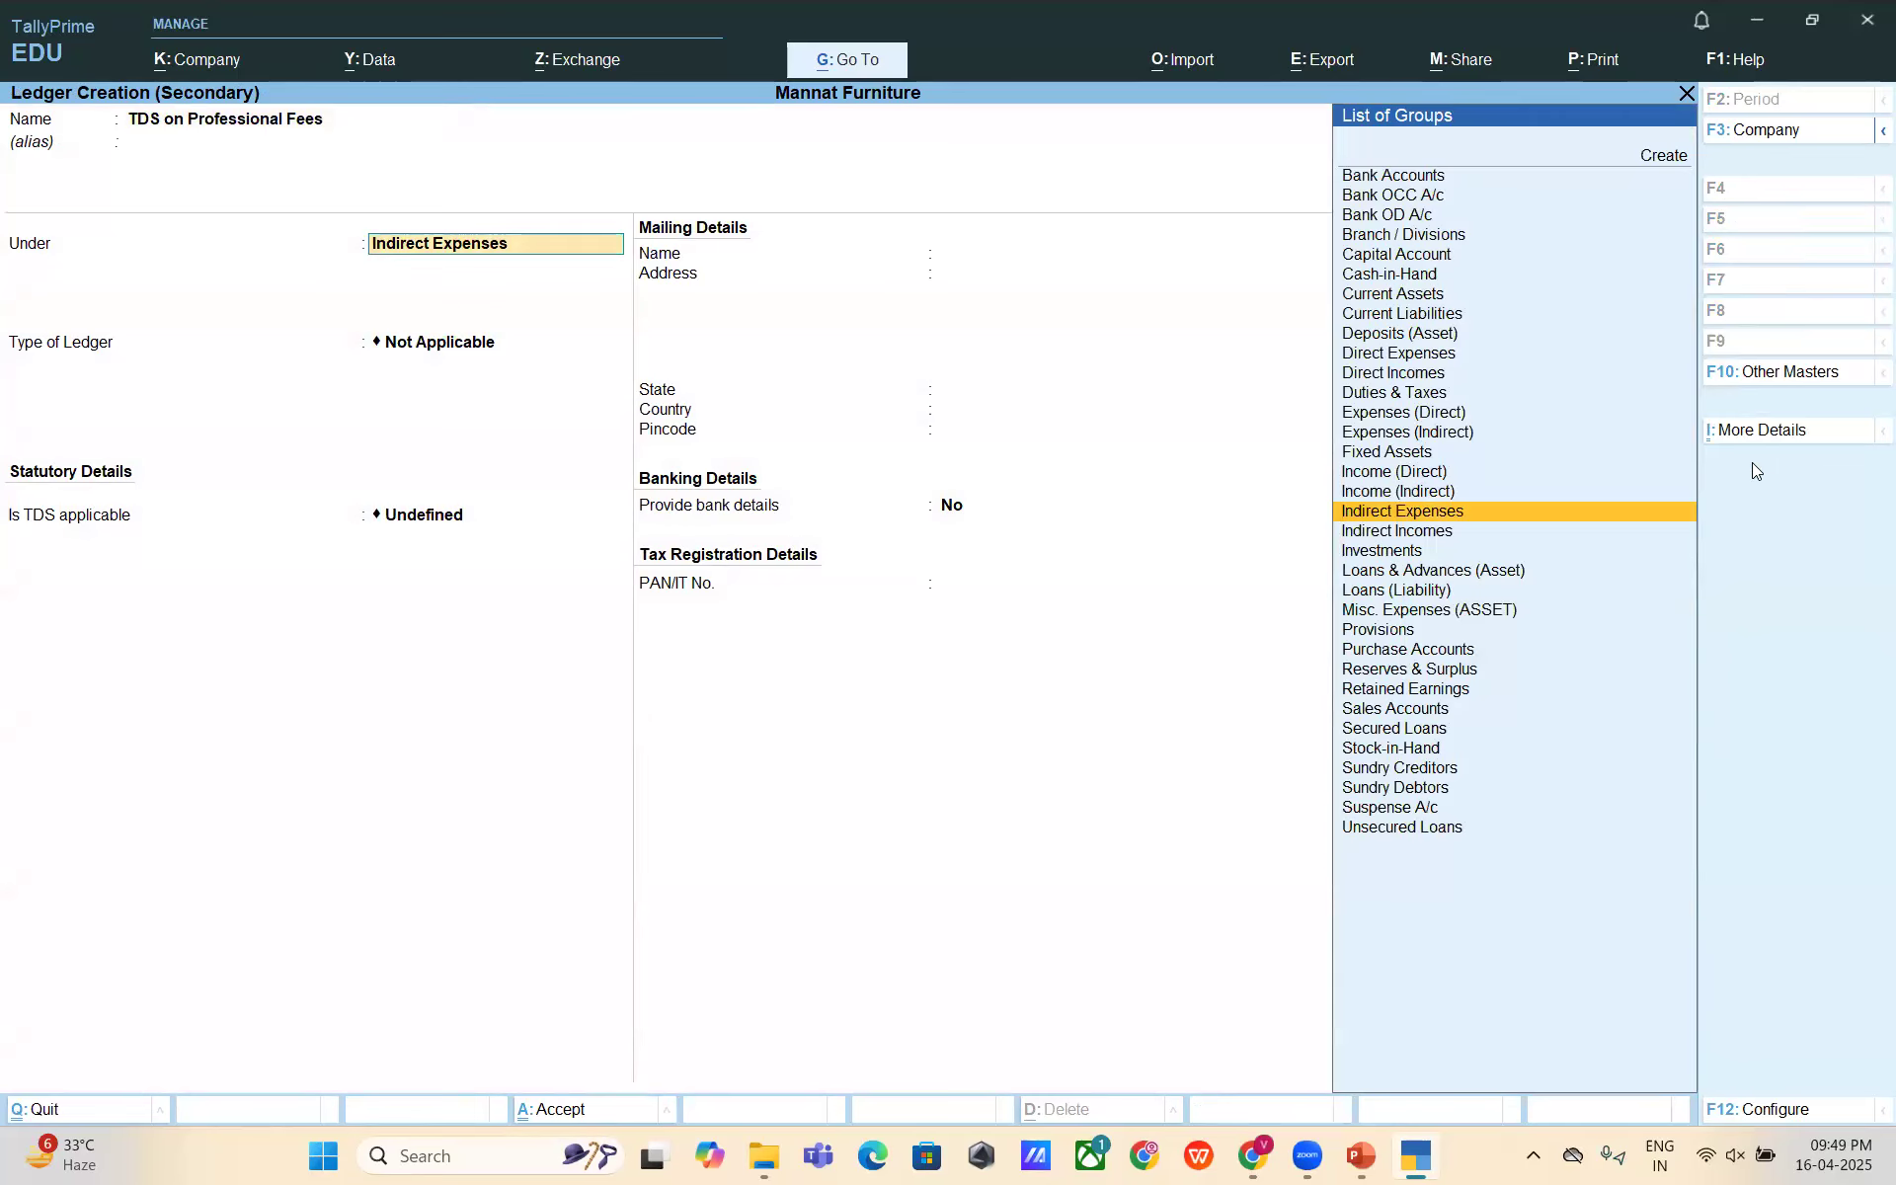
pyautogui.write('Duti')
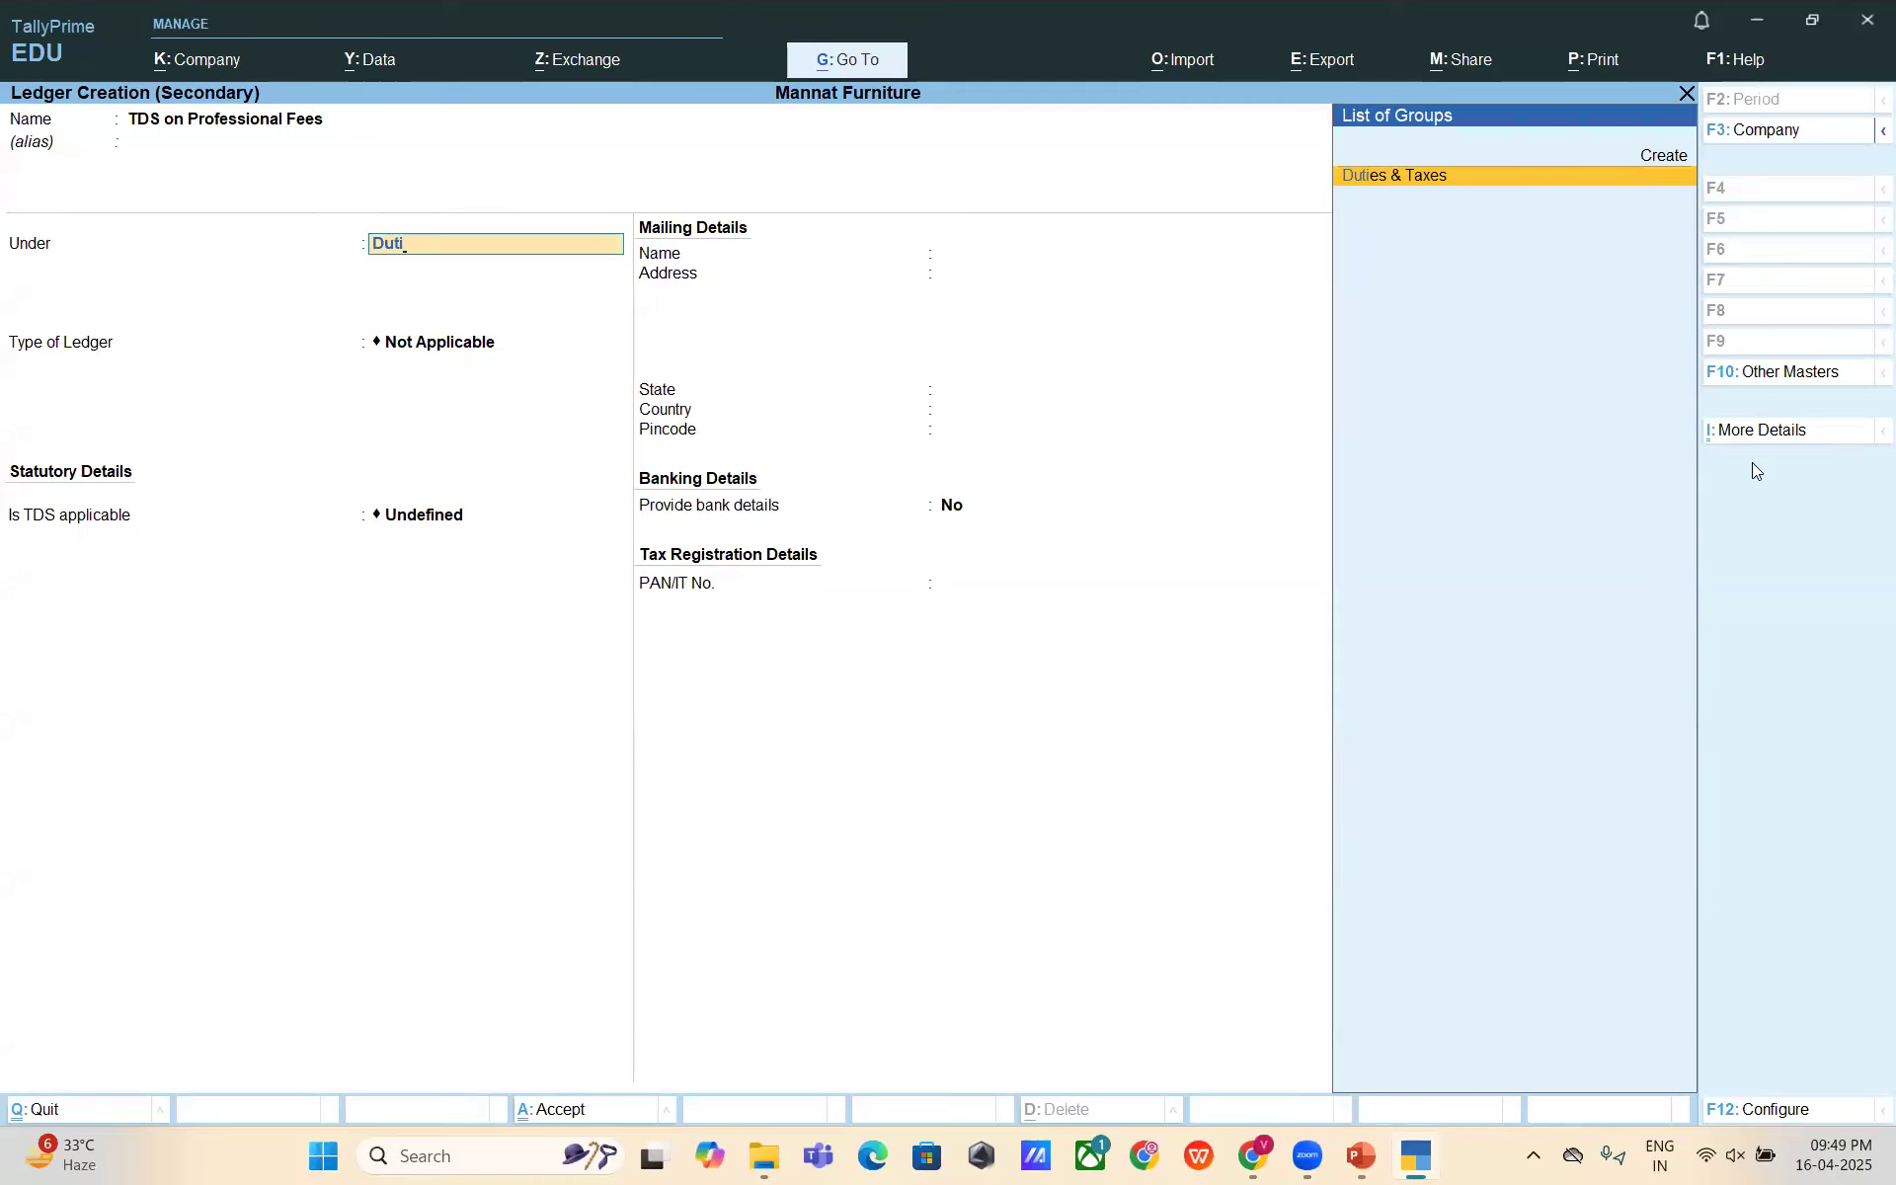
pyautogui.press('Return')
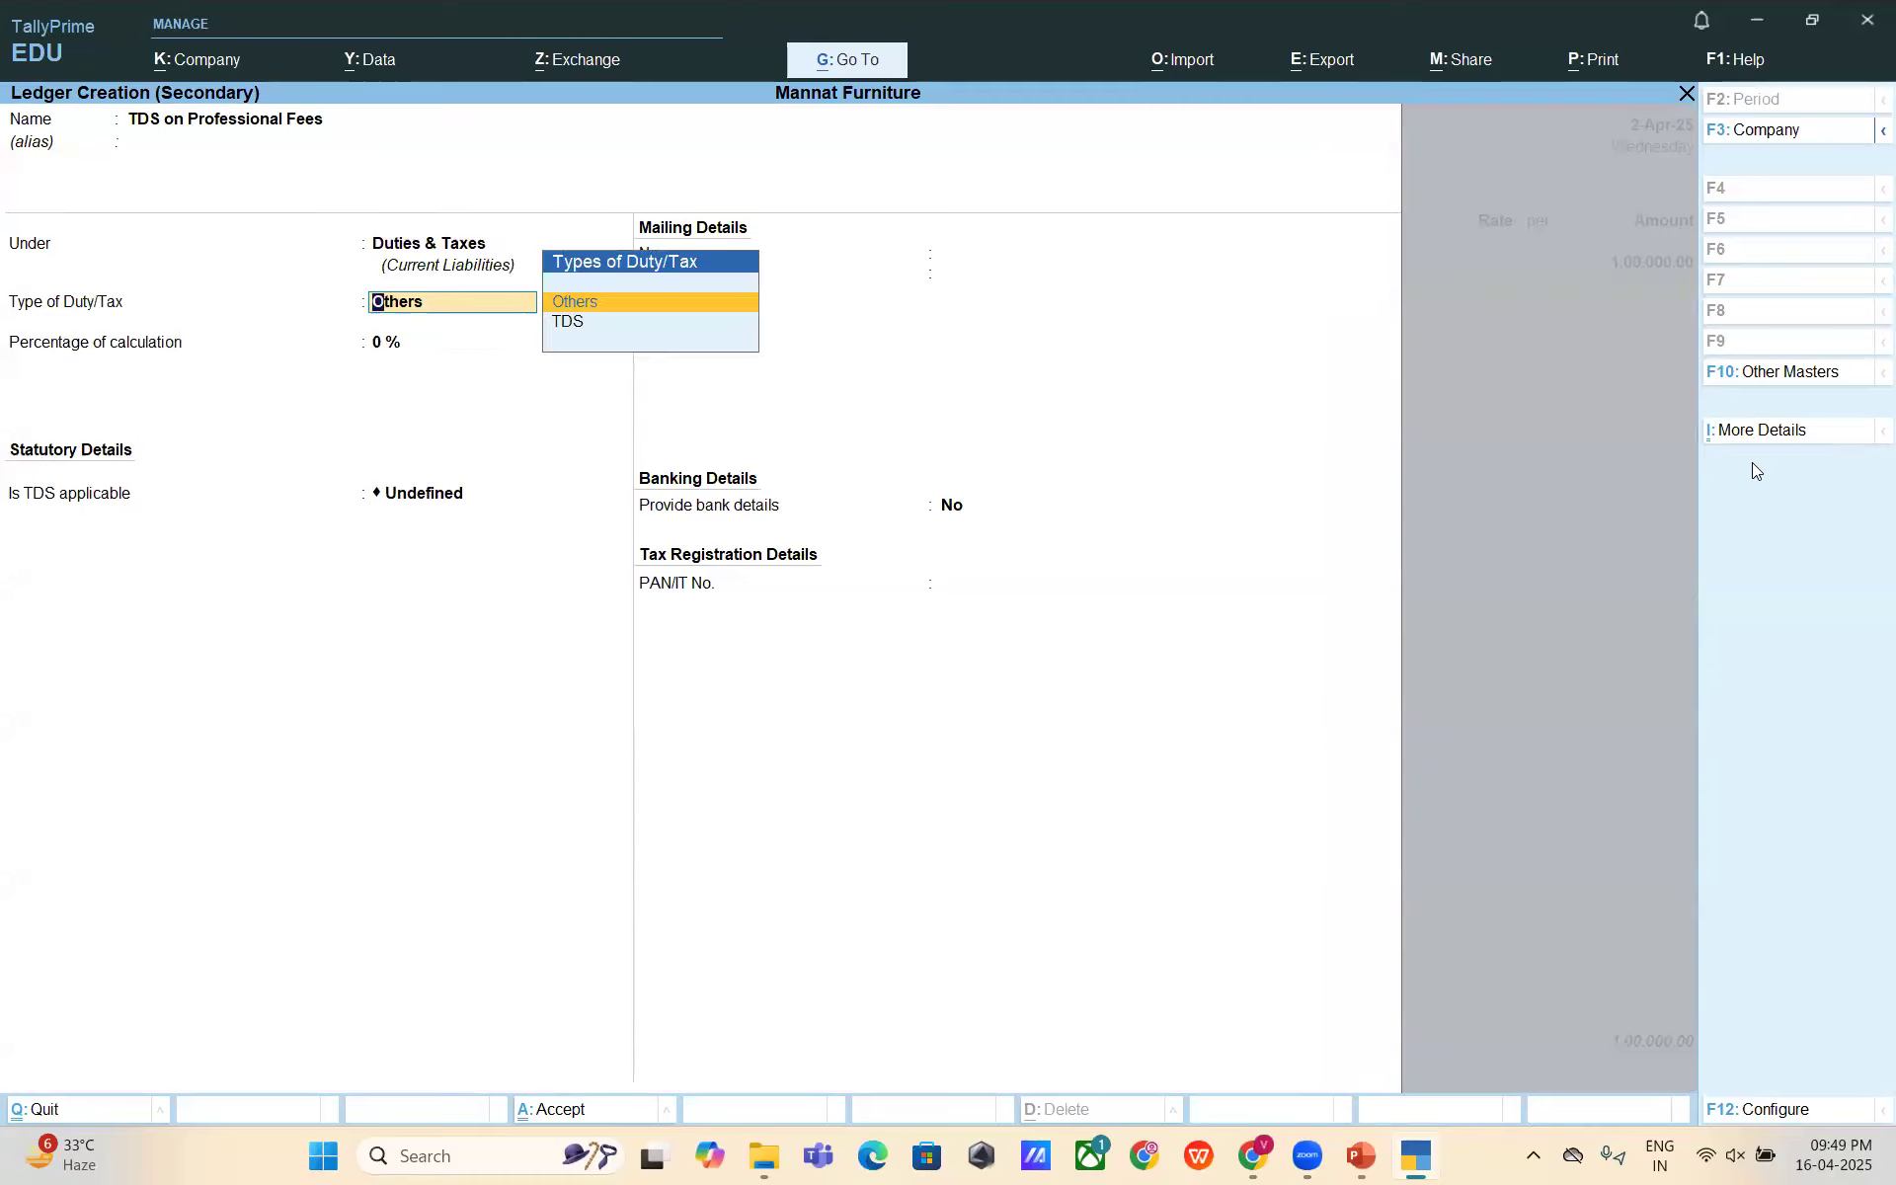
pyautogui.press('Down')
pyautogui.press('Return')
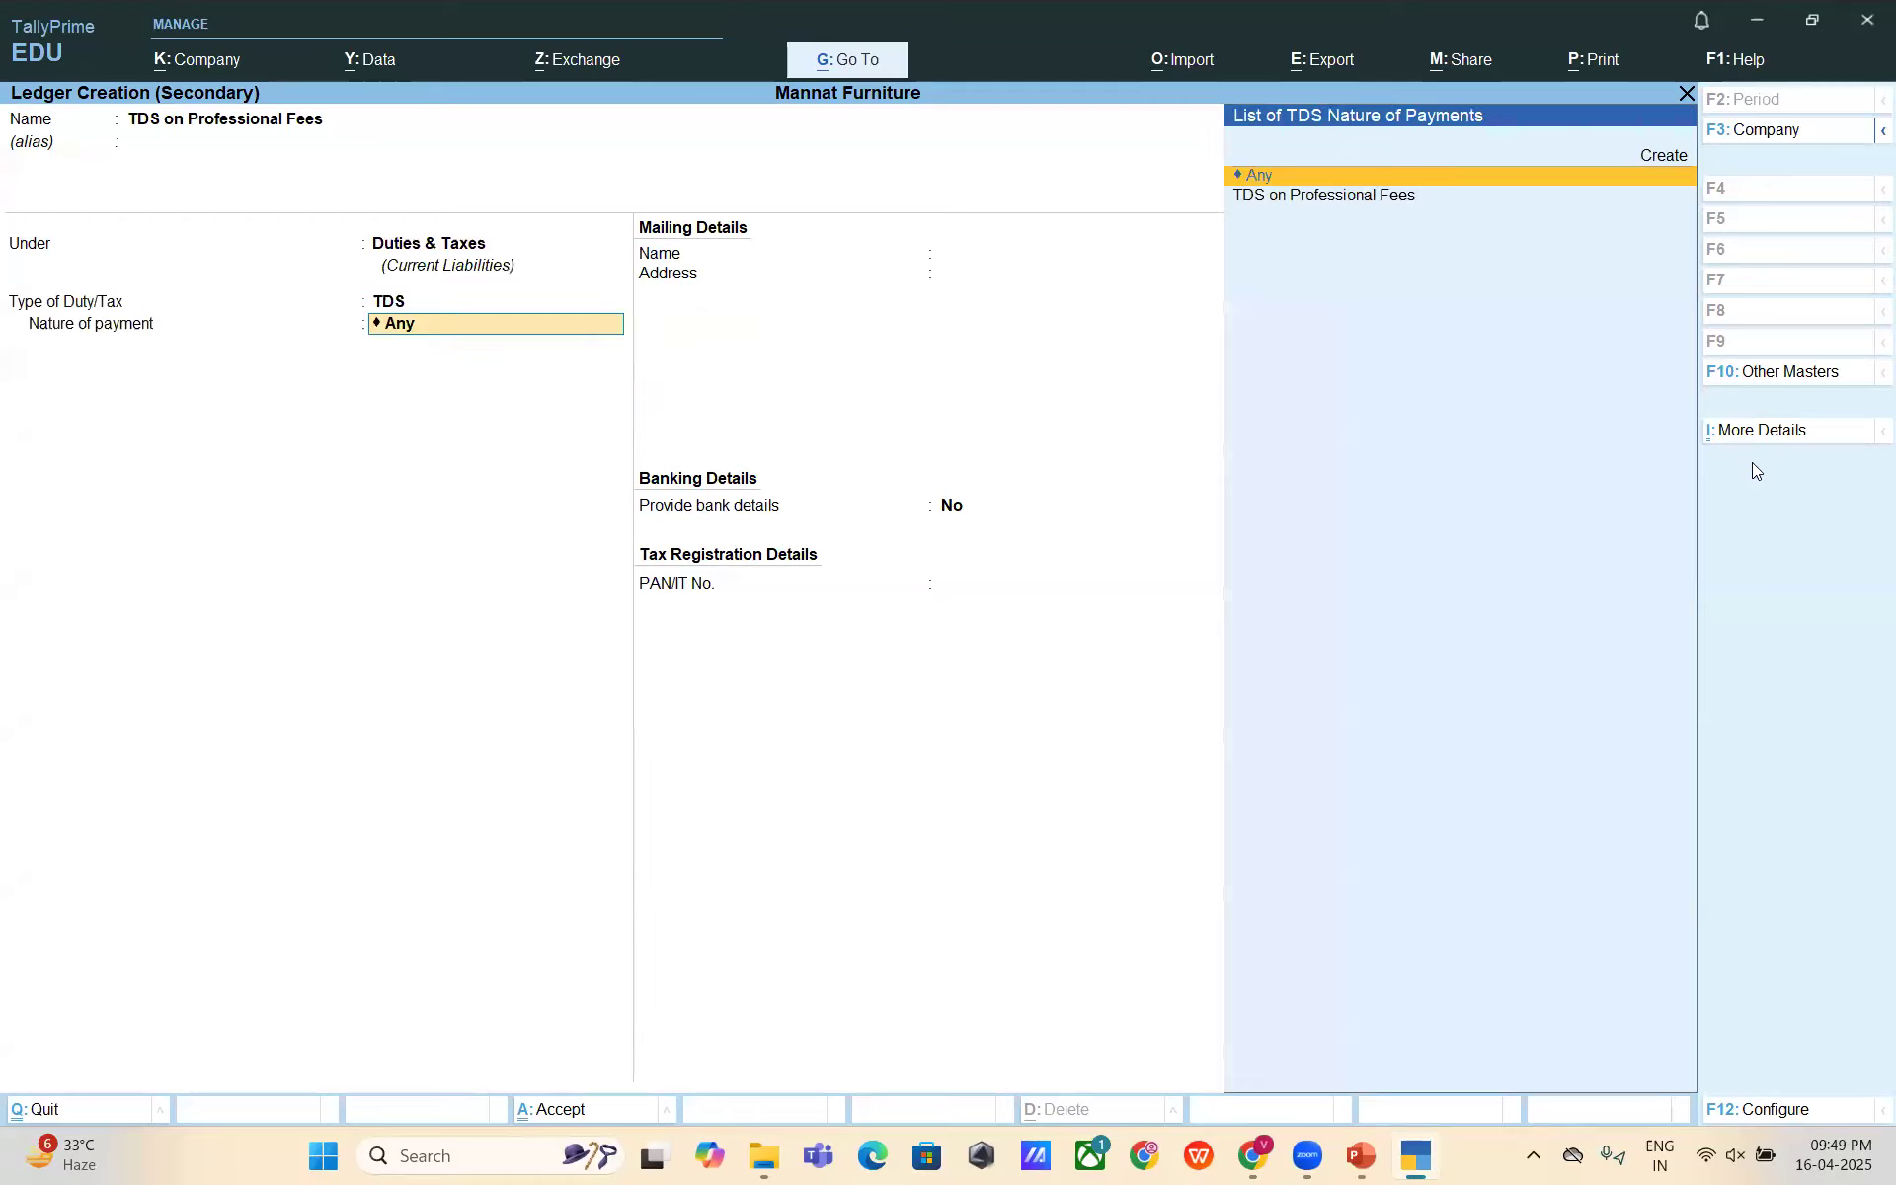
pyautogui.press('Down')
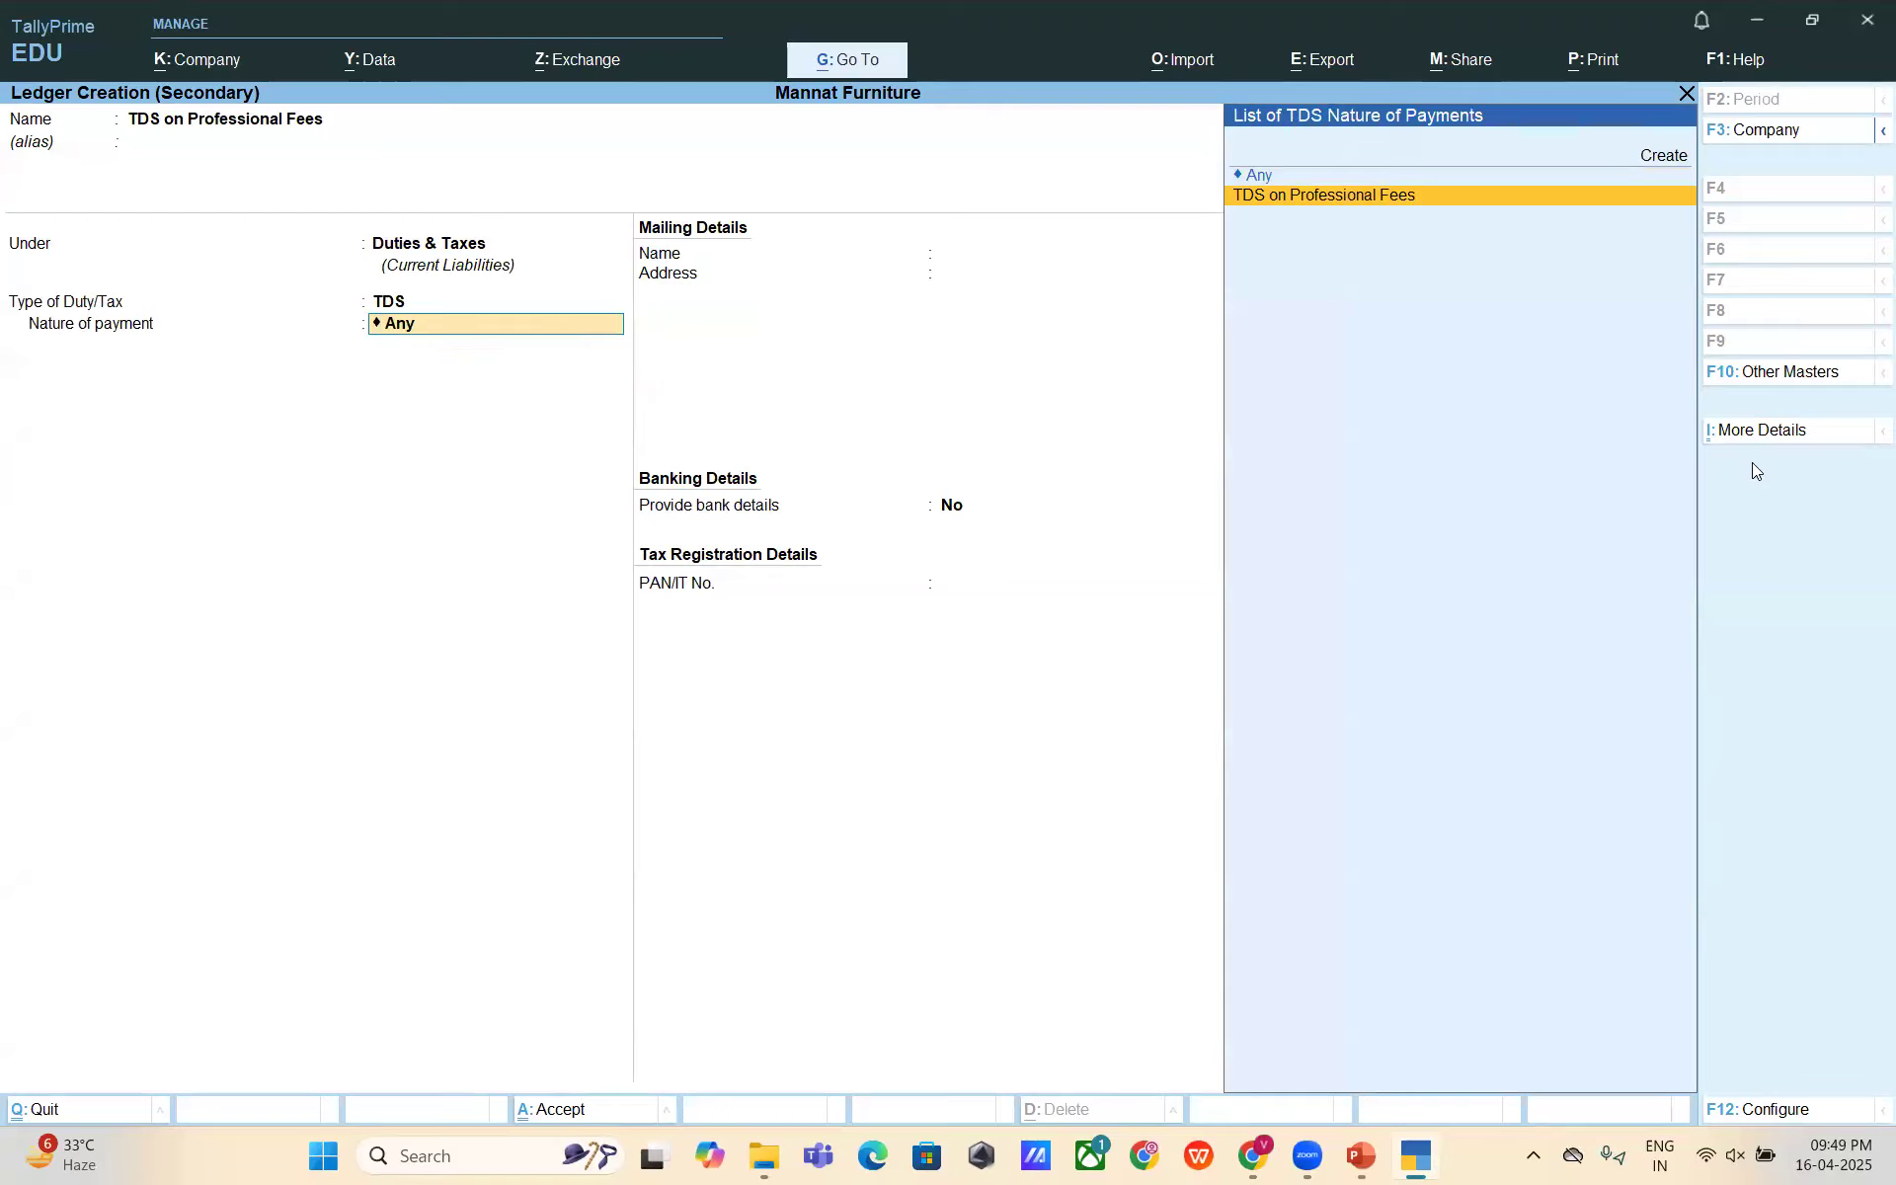
pyautogui.press('Up')
pyautogui.press('Down')
pyautogui.press('Return')
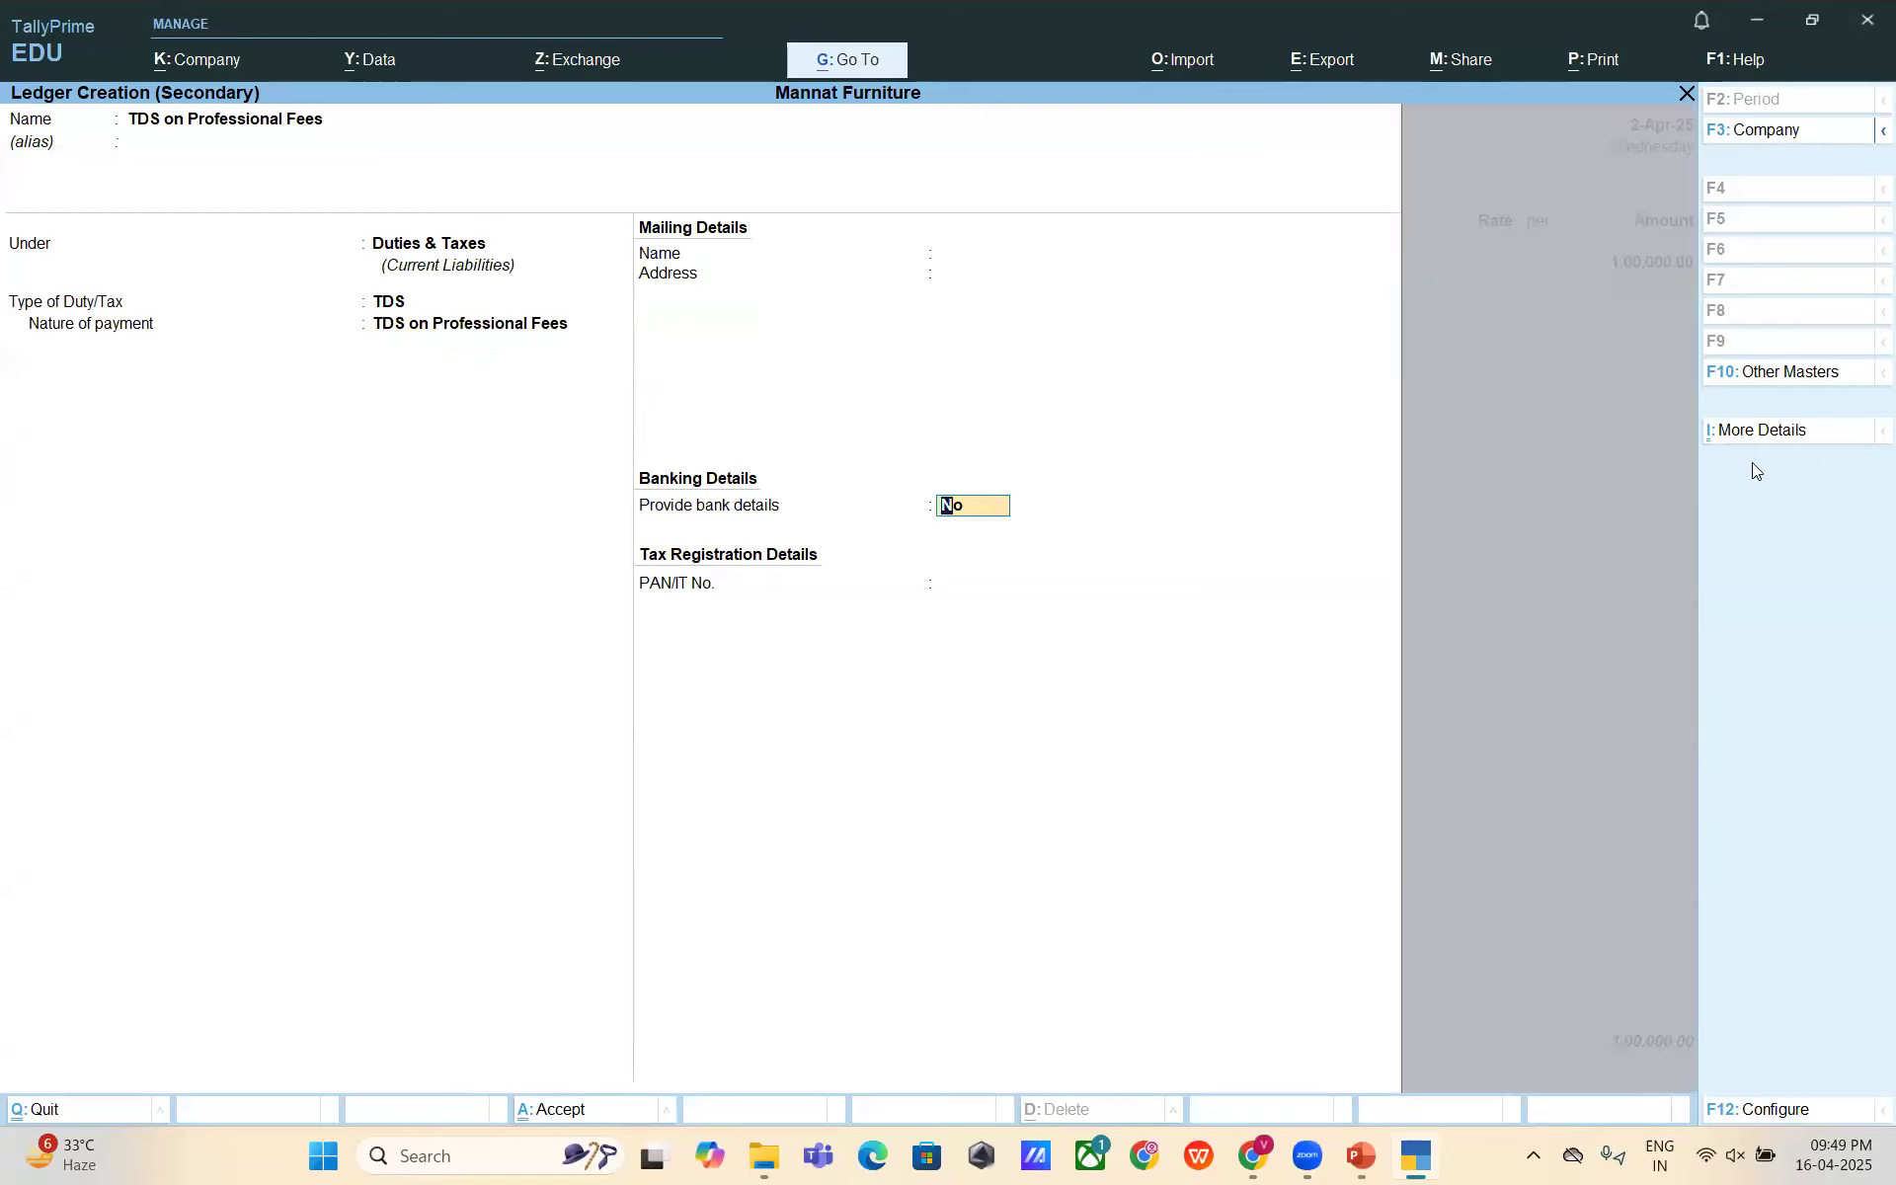
pyautogui.press('Return')
pyautogui.press('Return')
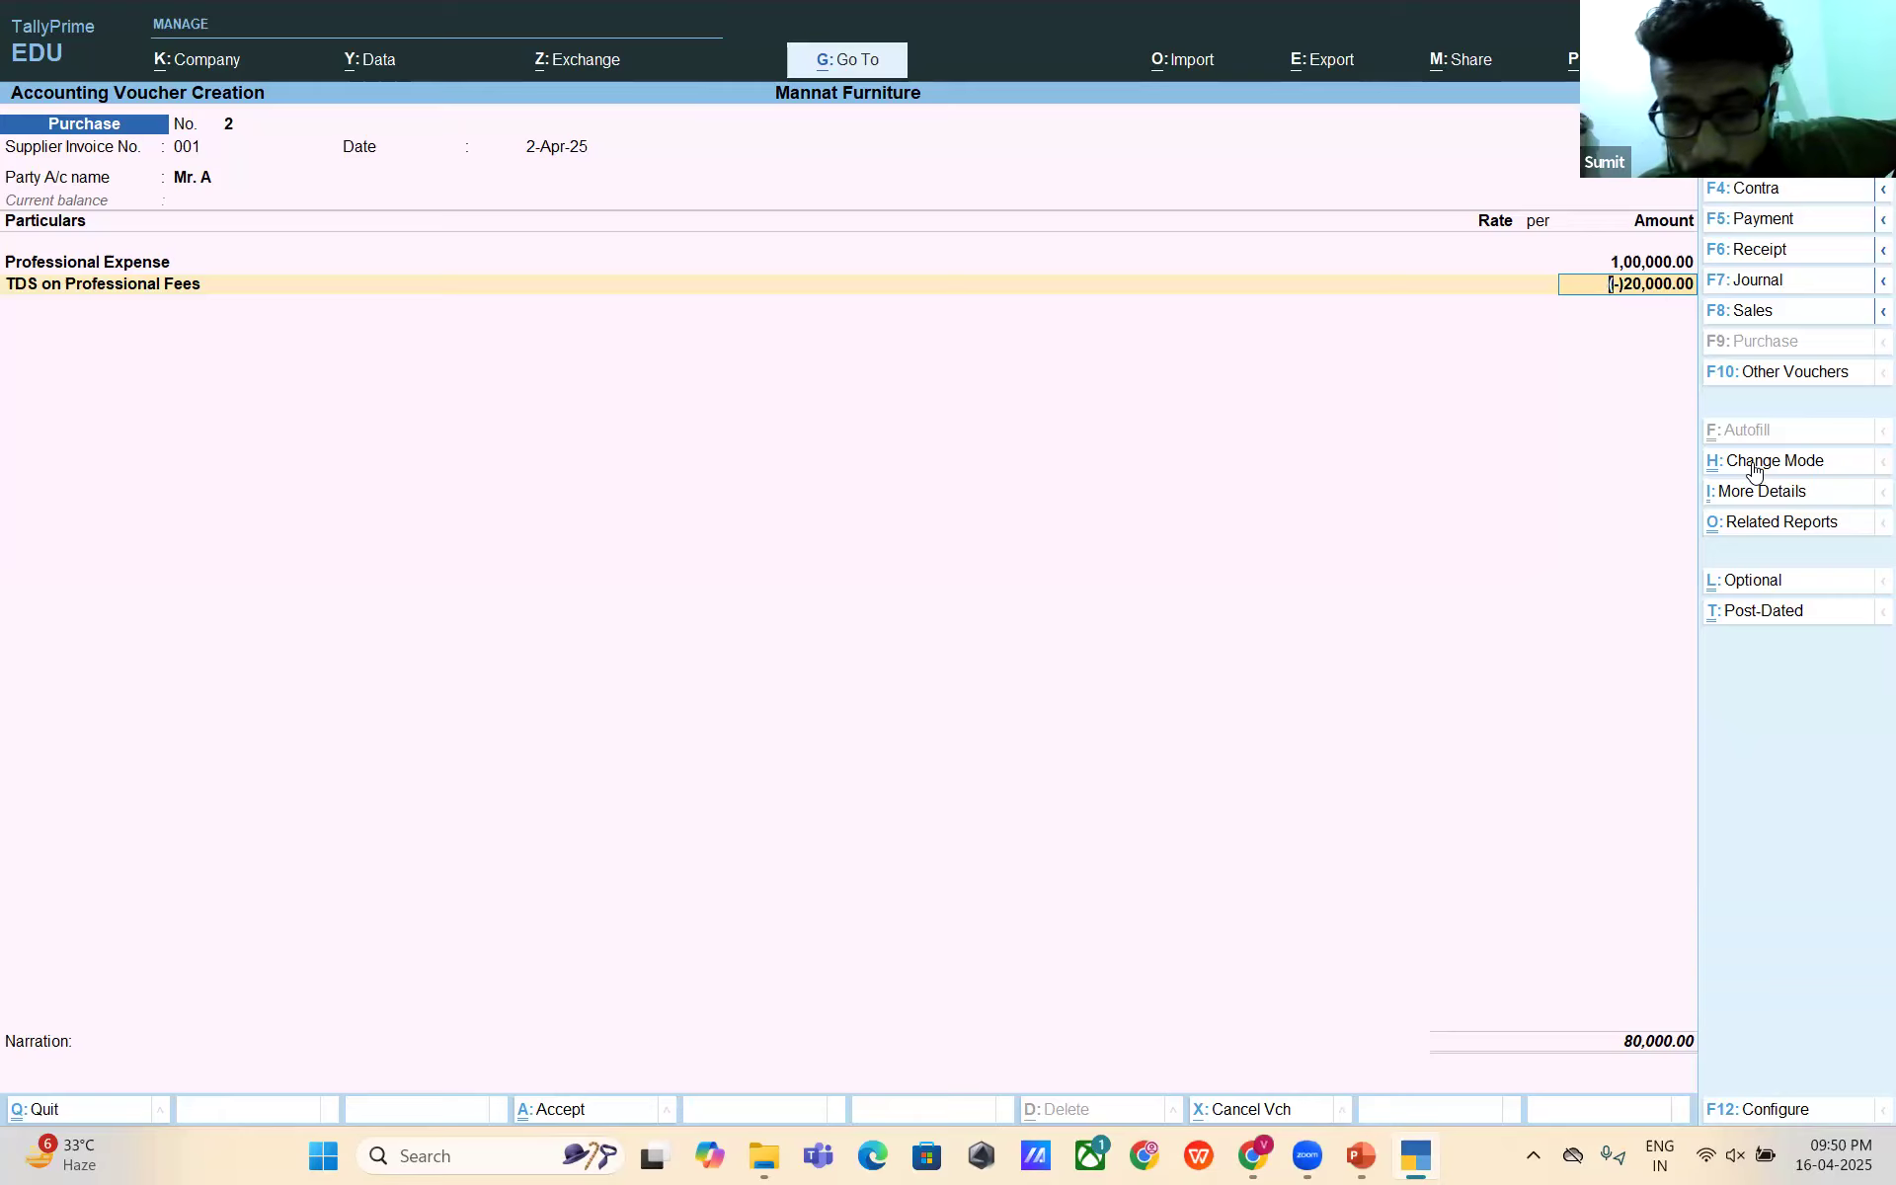
# - Return to the party field and open Mr. A's ledger for alteration with Ctrl+Enter
pyautogui.press('BackSpace')
pyautogui.press('BackSpace')
pyautogui.press('BackSpace')
pyautogui.press('BackSpace')
pyautogui.press('BackSpace')
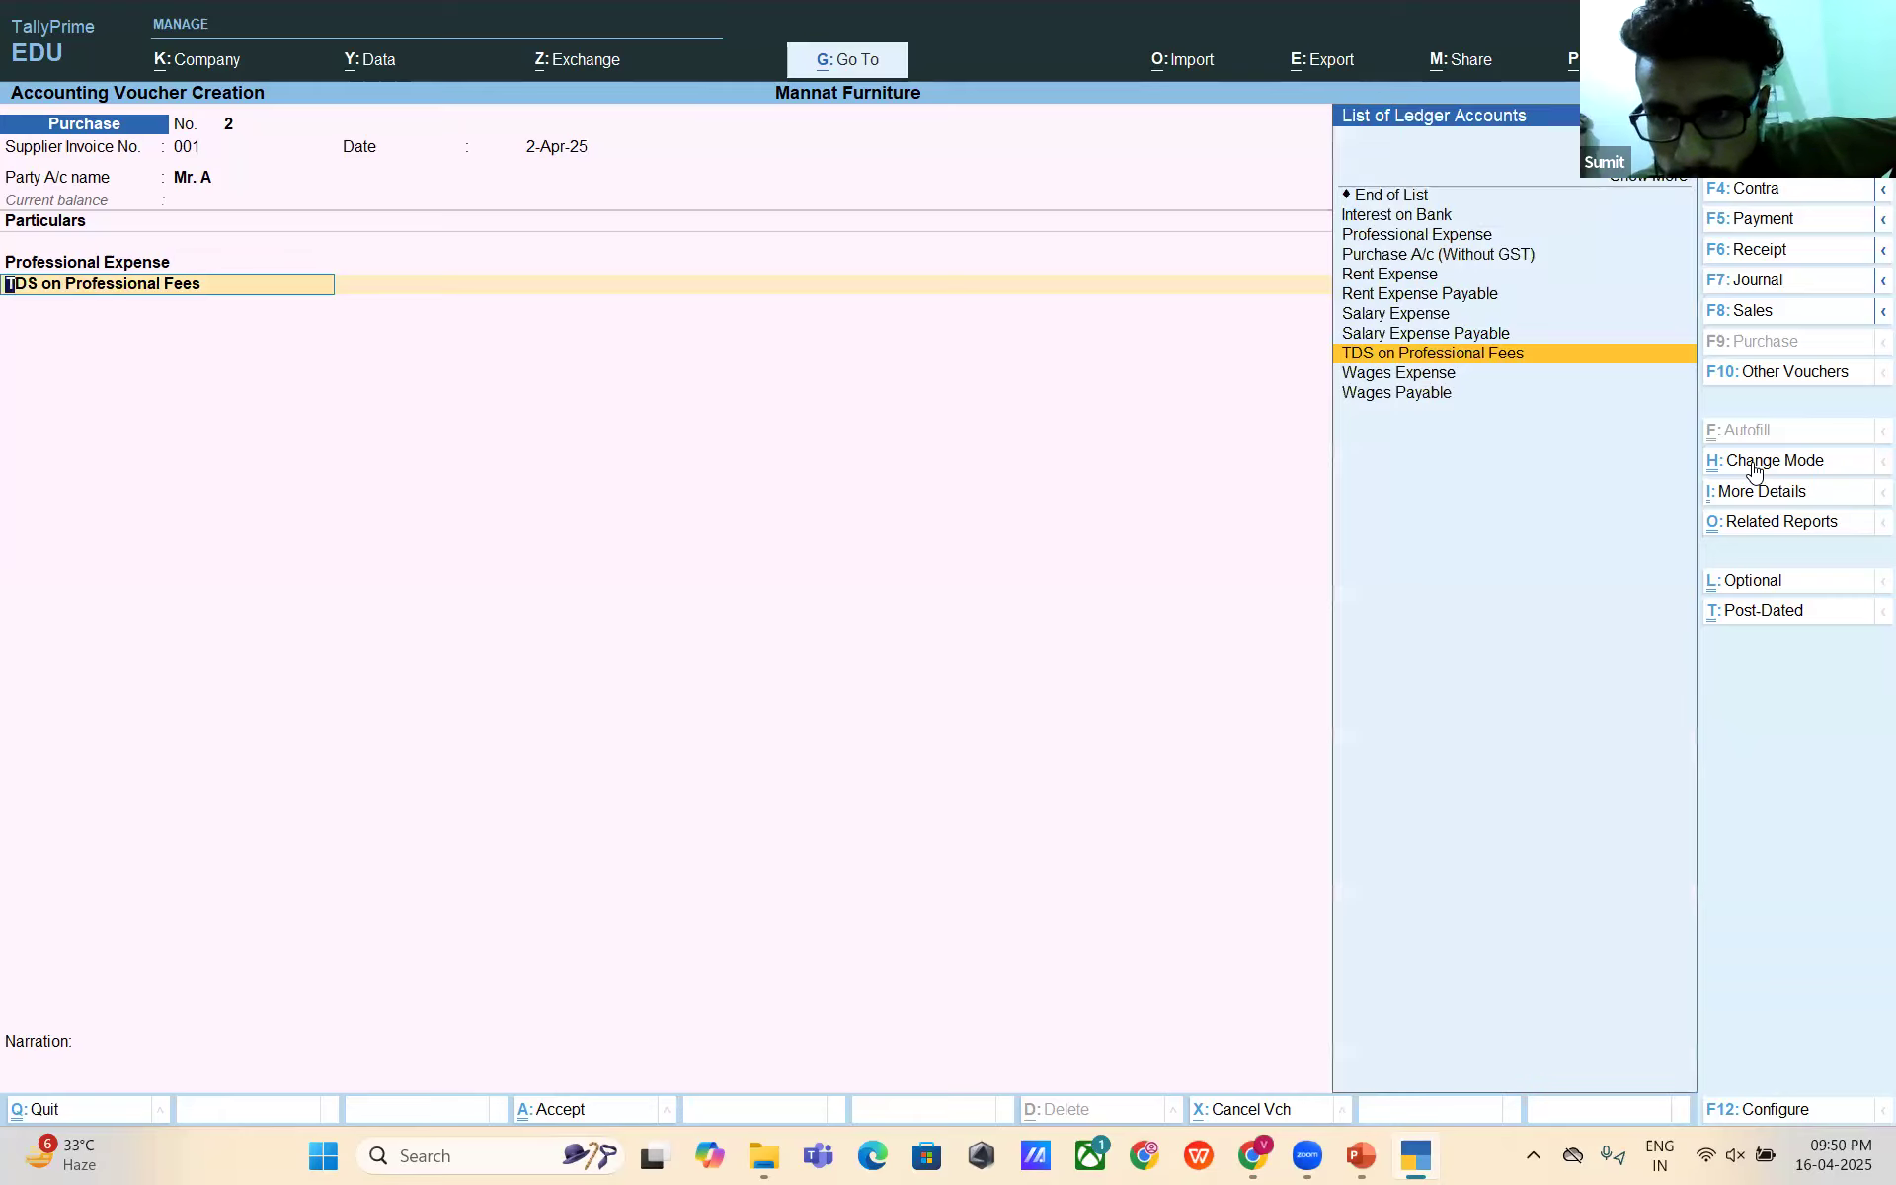
pyautogui.press('Return')
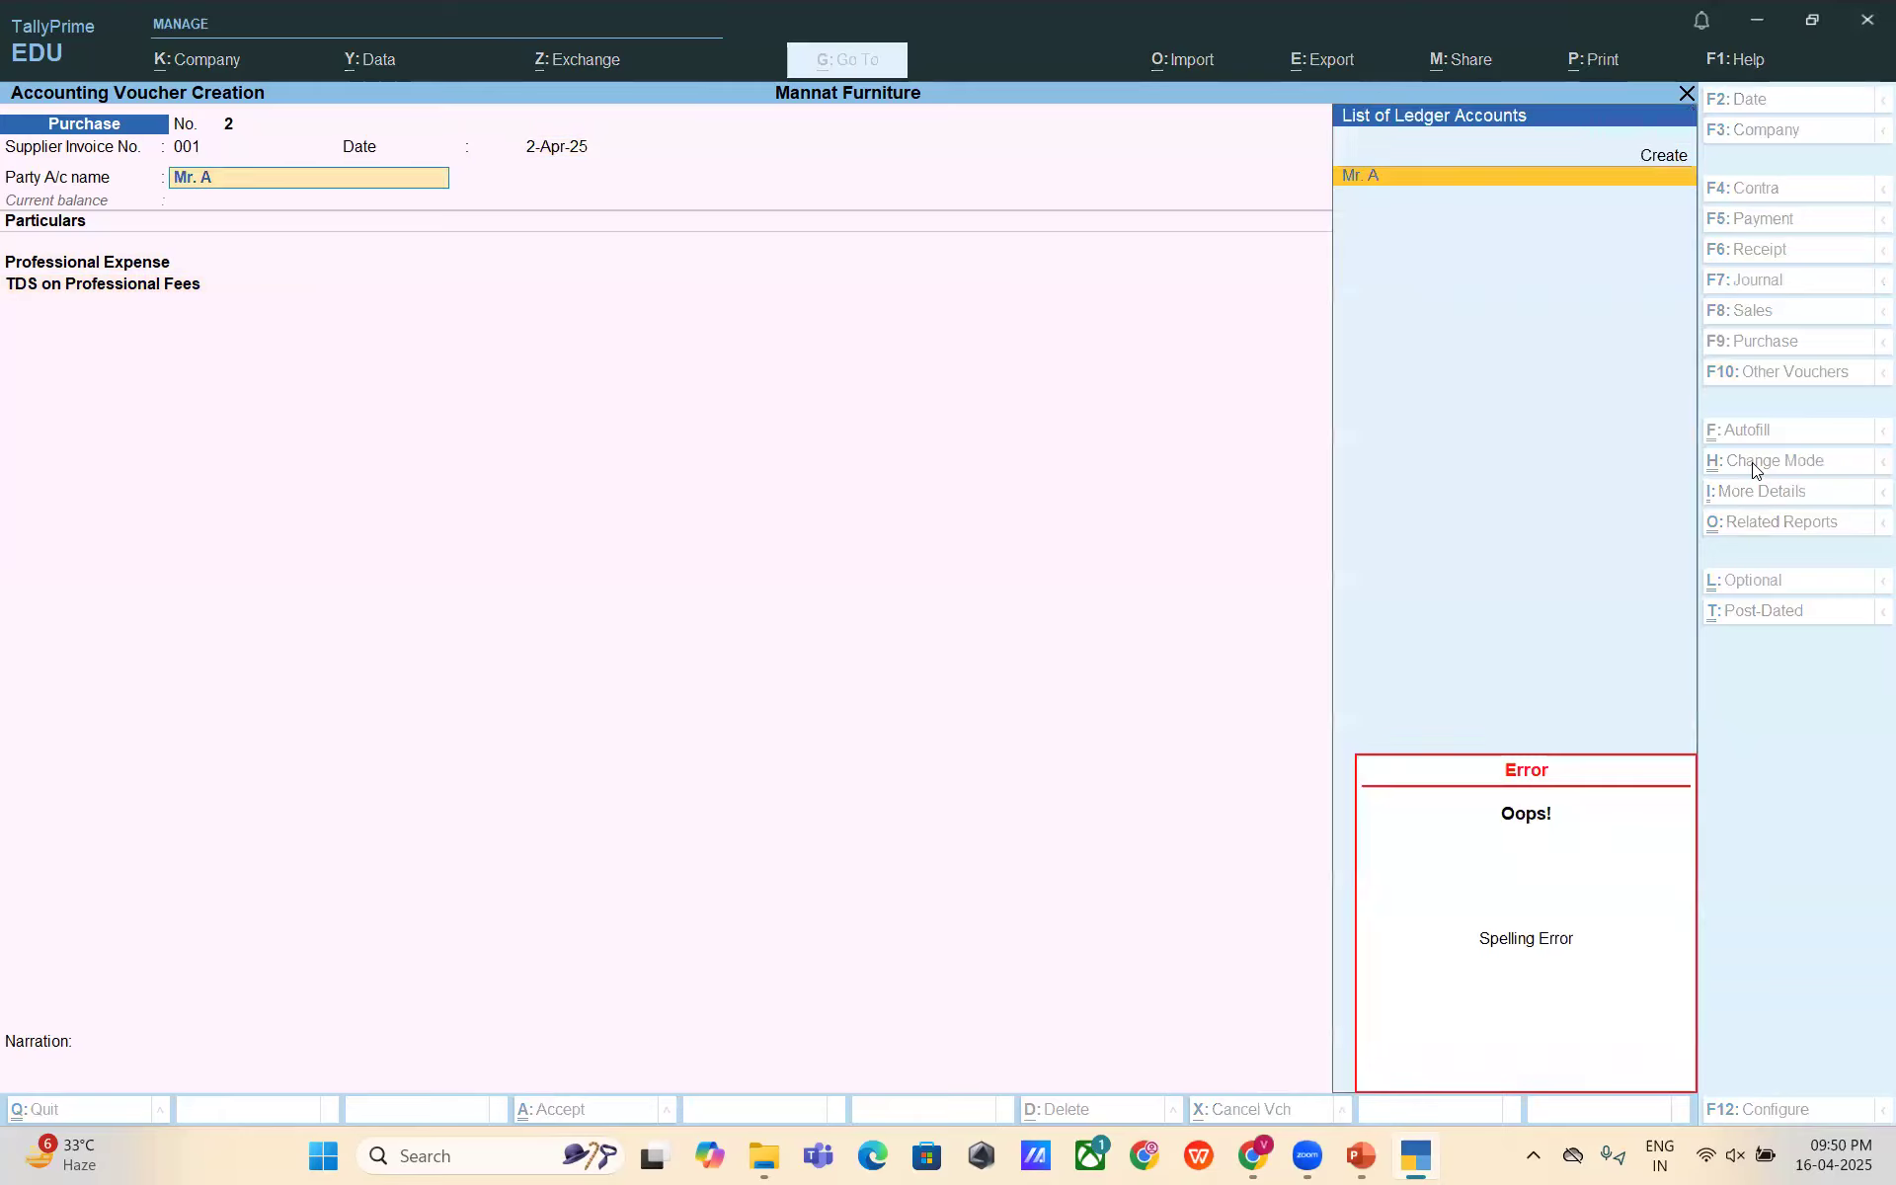
pyautogui.press('Return')
pyautogui.press('Escape')
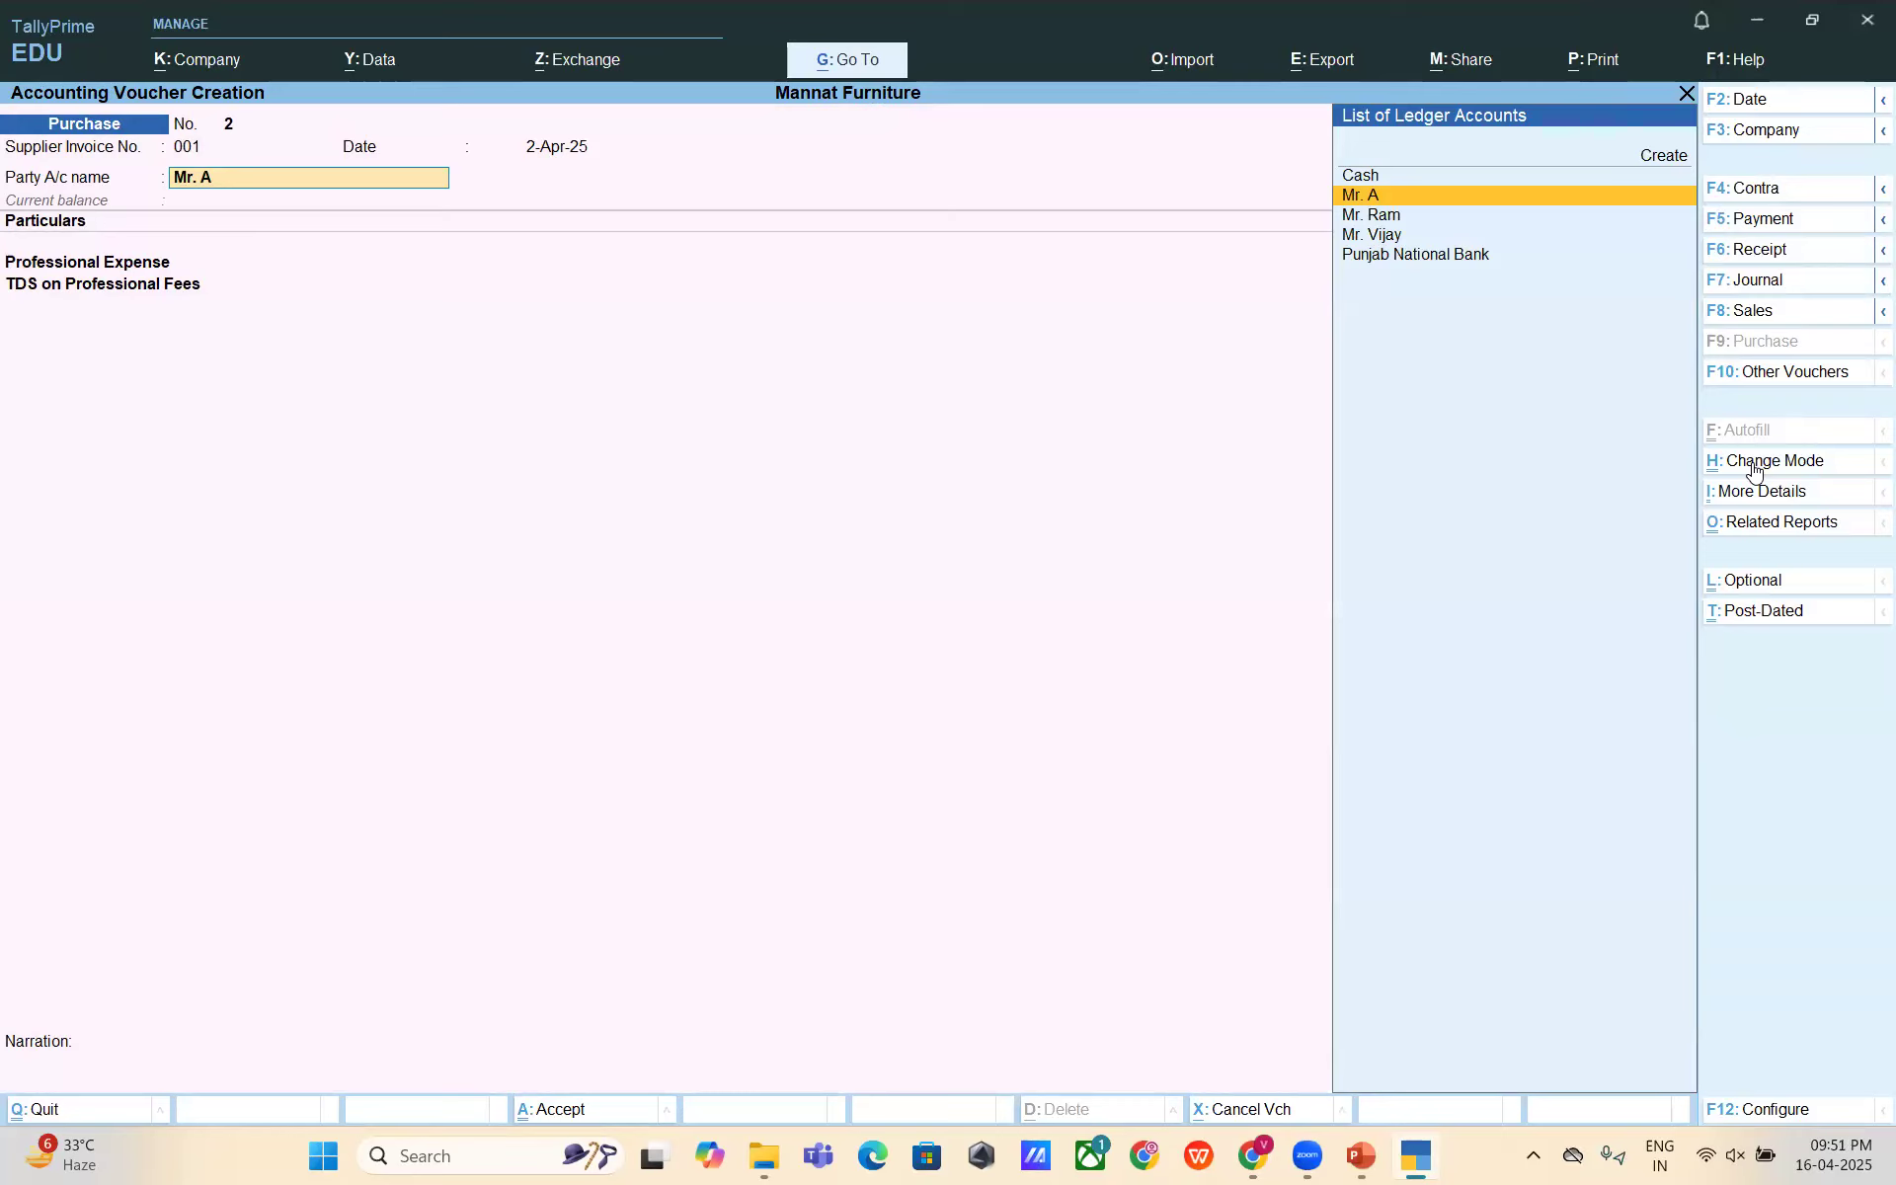
pyautogui.hotkey('ctrl', 'Return')
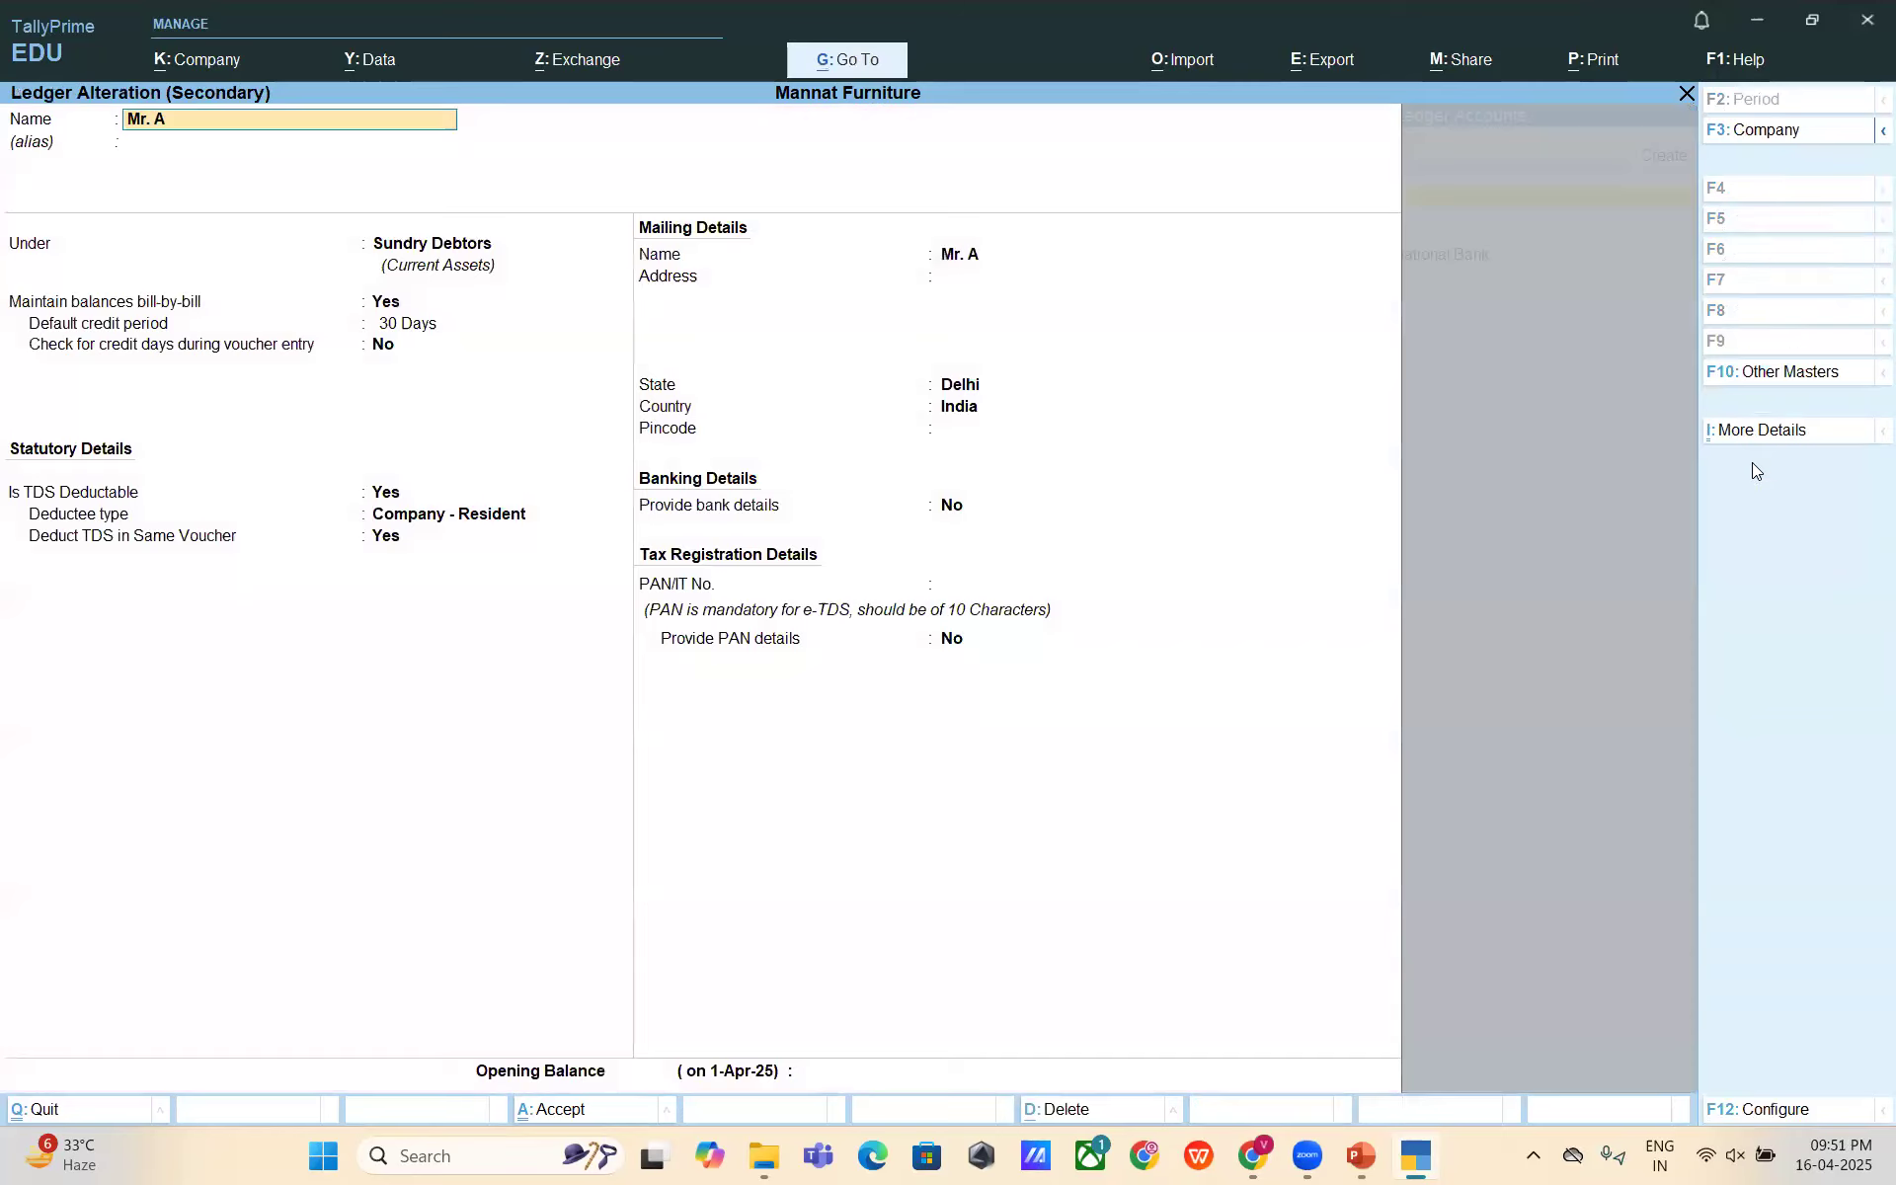
# - Record Mr. A's 10-character PAN in his ledger's PAN/IT No. field and finish the alteration
pyautogui.press('Return')
pyautogui.press('Return')
pyautogui.press('Return')
pyautogui.press('Return')
pyautogui.press('Return')
pyautogui.press('Return')
pyautogui.press('Return')
pyautogui.press('Return')
pyautogui.press('Return')
pyautogui.press('Return')
pyautogui.press('Return')
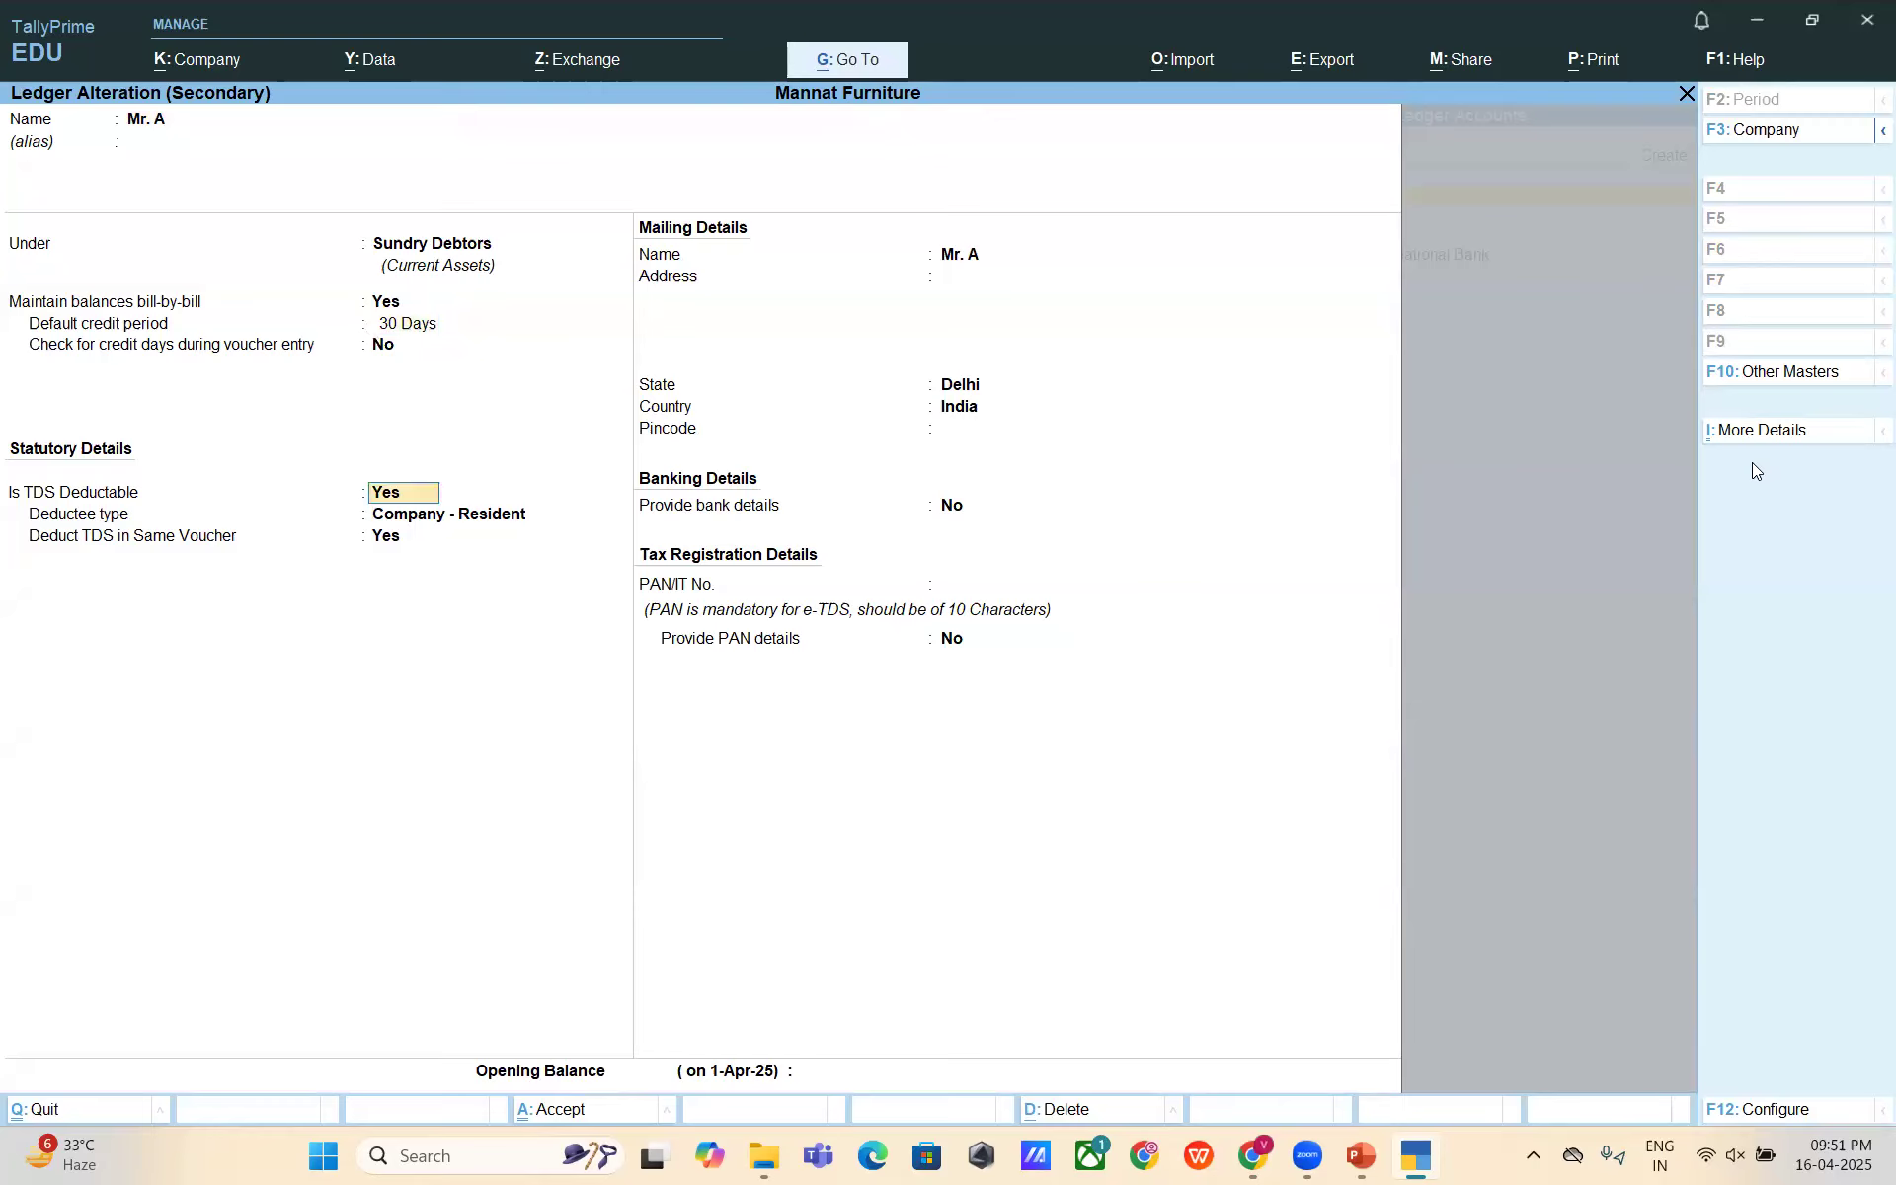
pyautogui.press('Return')
pyautogui.press('Return')
pyautogui.press('Return')
pyautogui.press('Return')
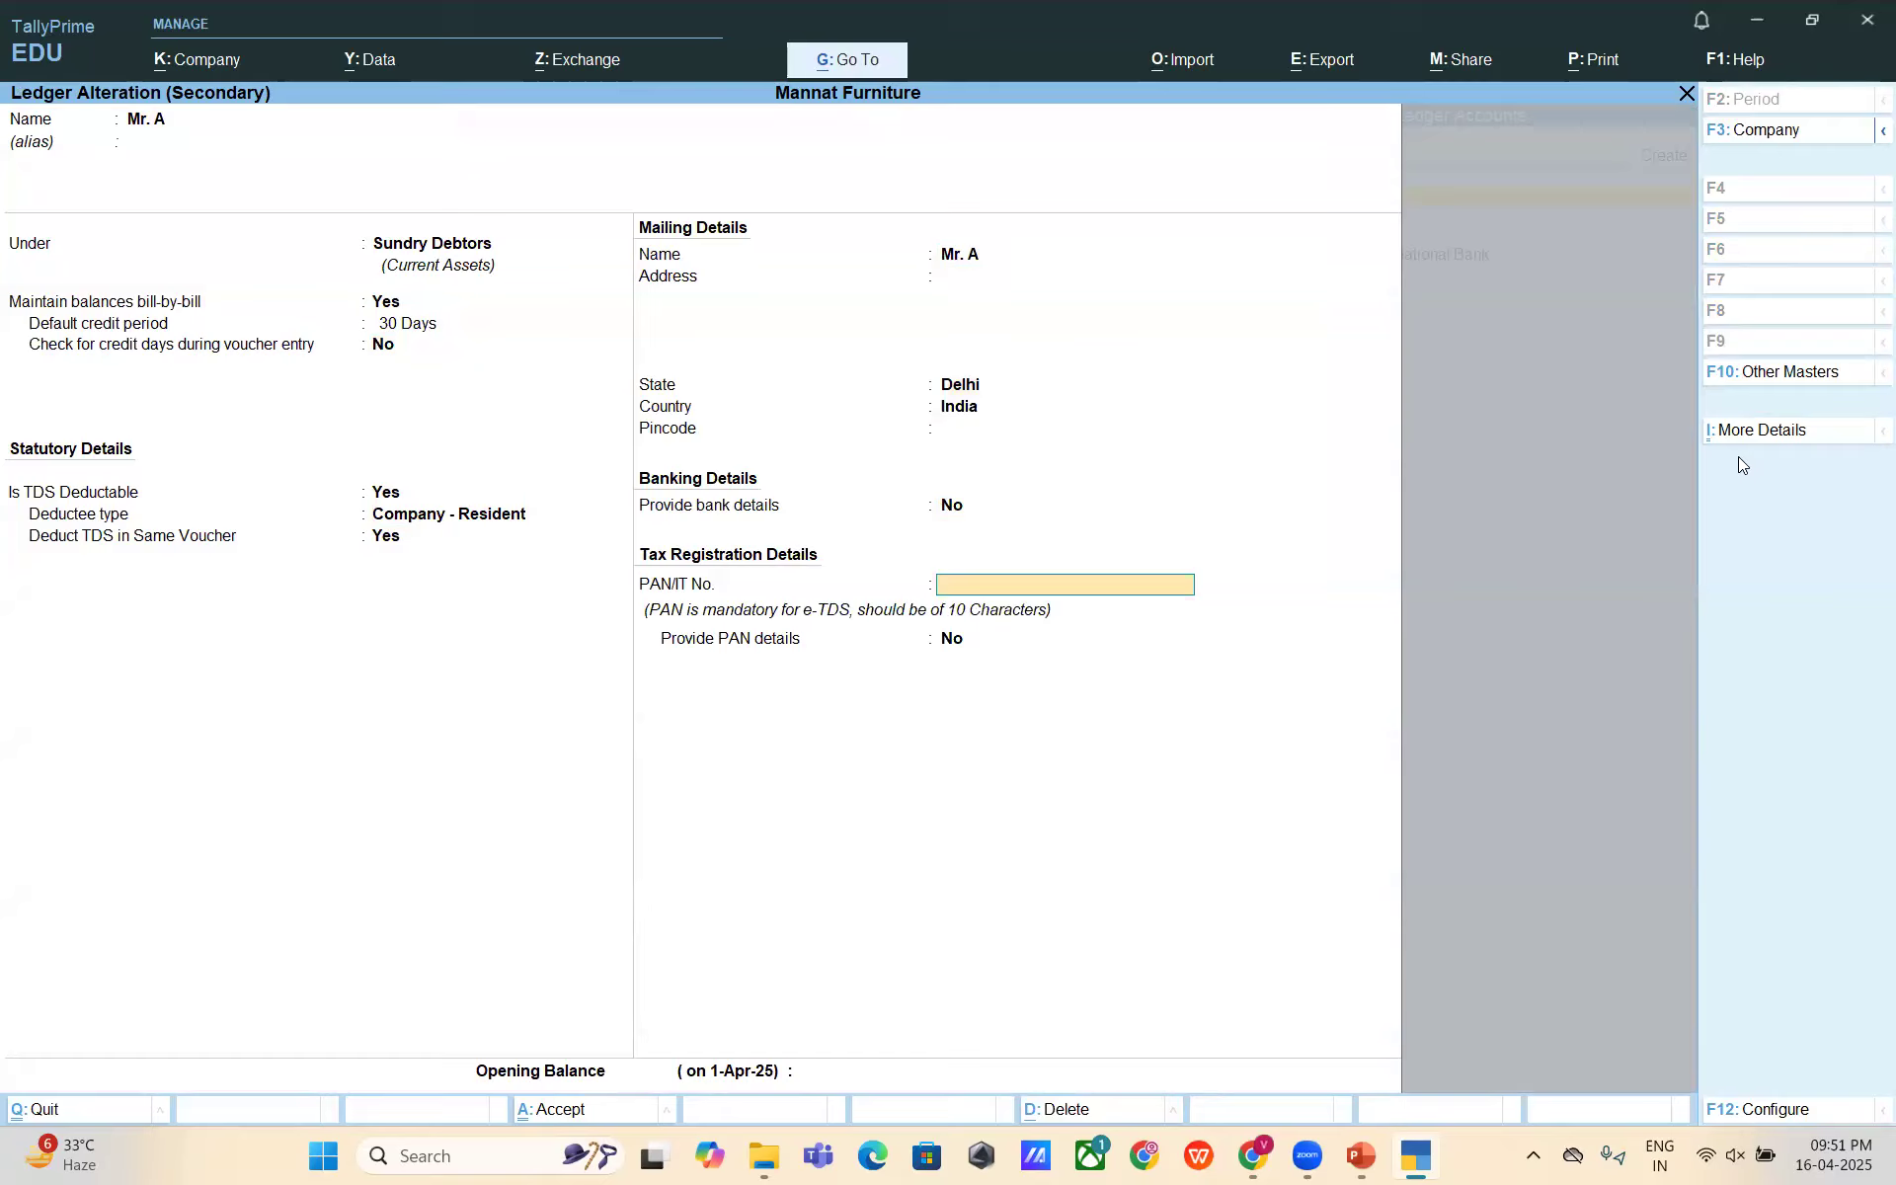
pyautogui.press('Return')
pyautogui.press('Return')
pyautogui.press('Return')
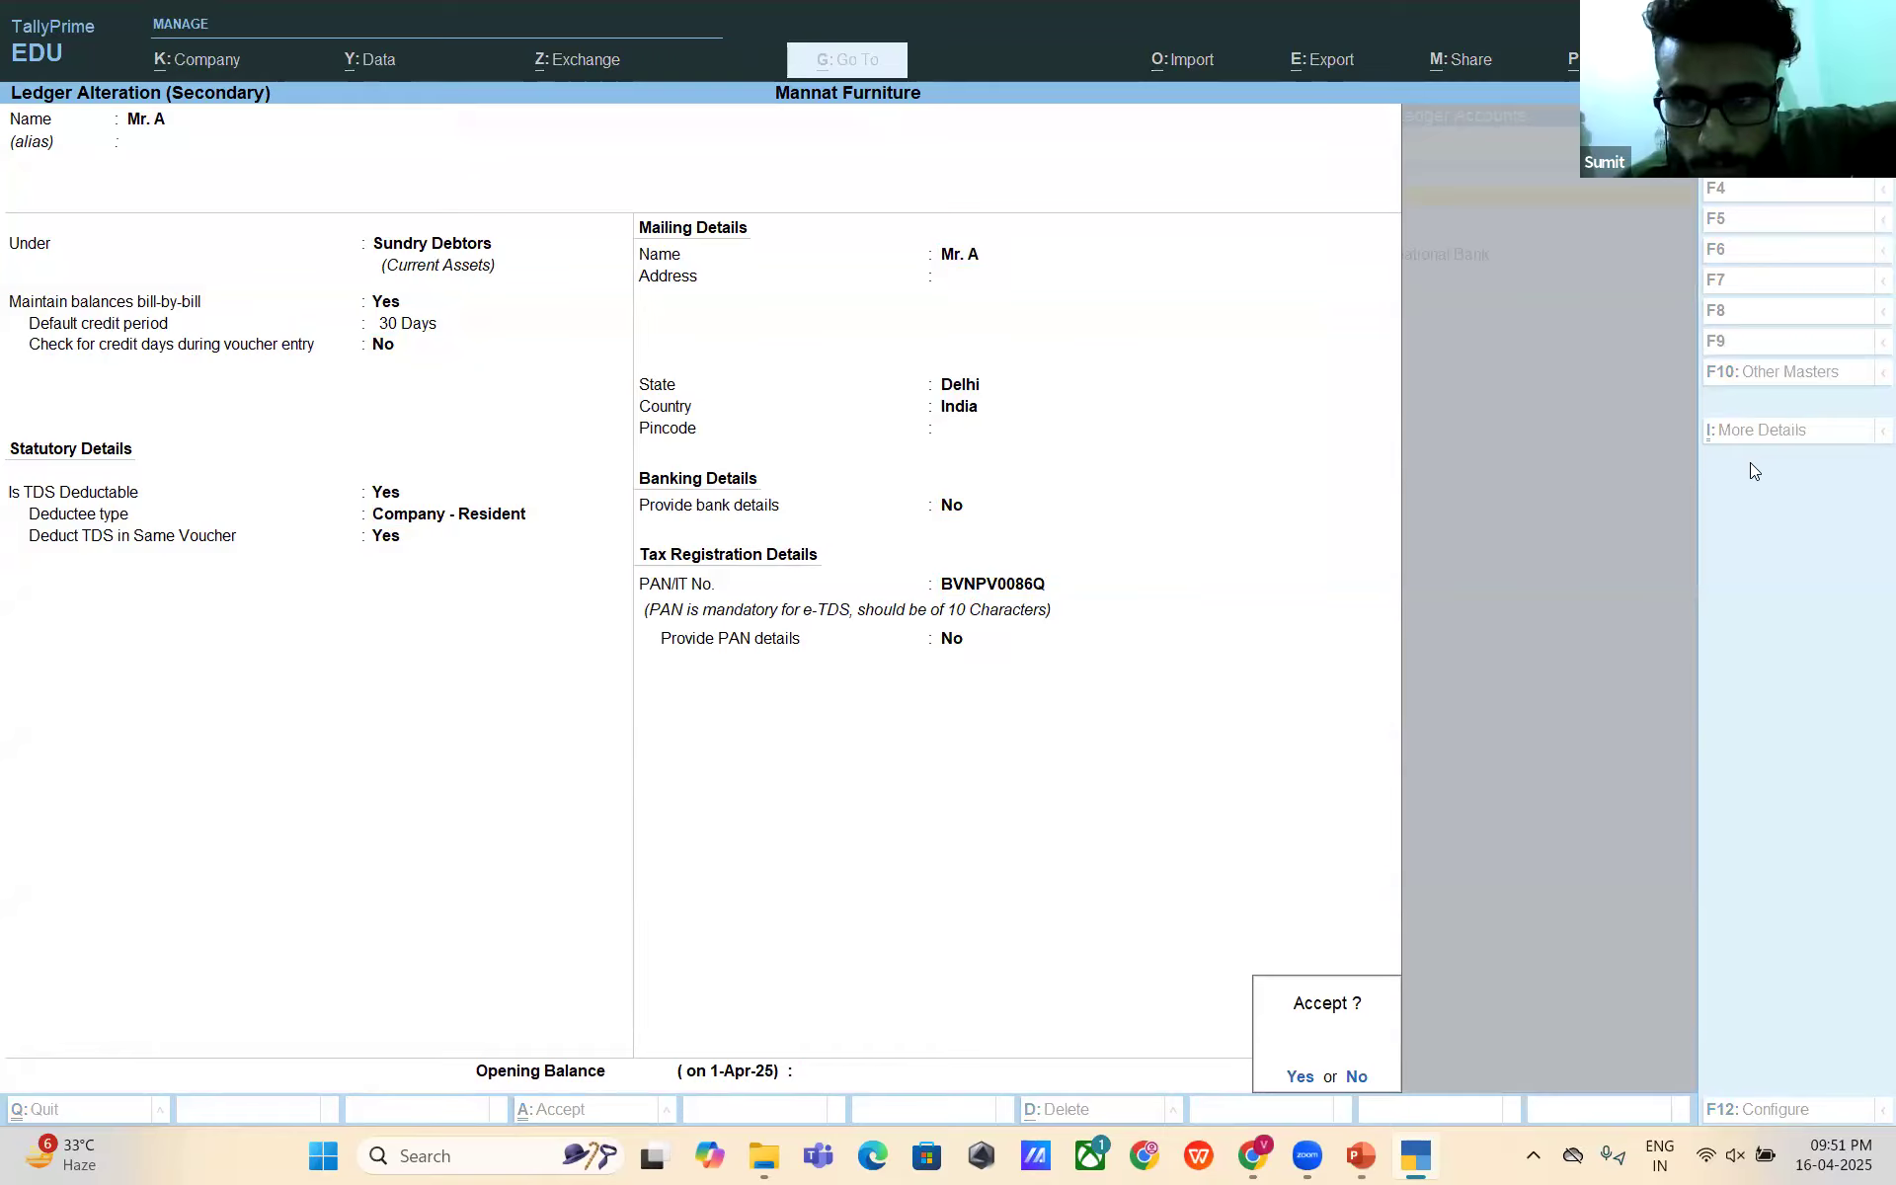
# - Save Mr. A's ledger and accept TDS on Professional Fees at (-)10,000.00, bringing the total to 90,000.00
pyautogui.press('Return')
pyautogui.press('Return')
pyautogui.press('Return')
pyautogui.press('Return')
pyautogui.press('Return')
pyautogui.press('Return')
pyautogui.press('Return')
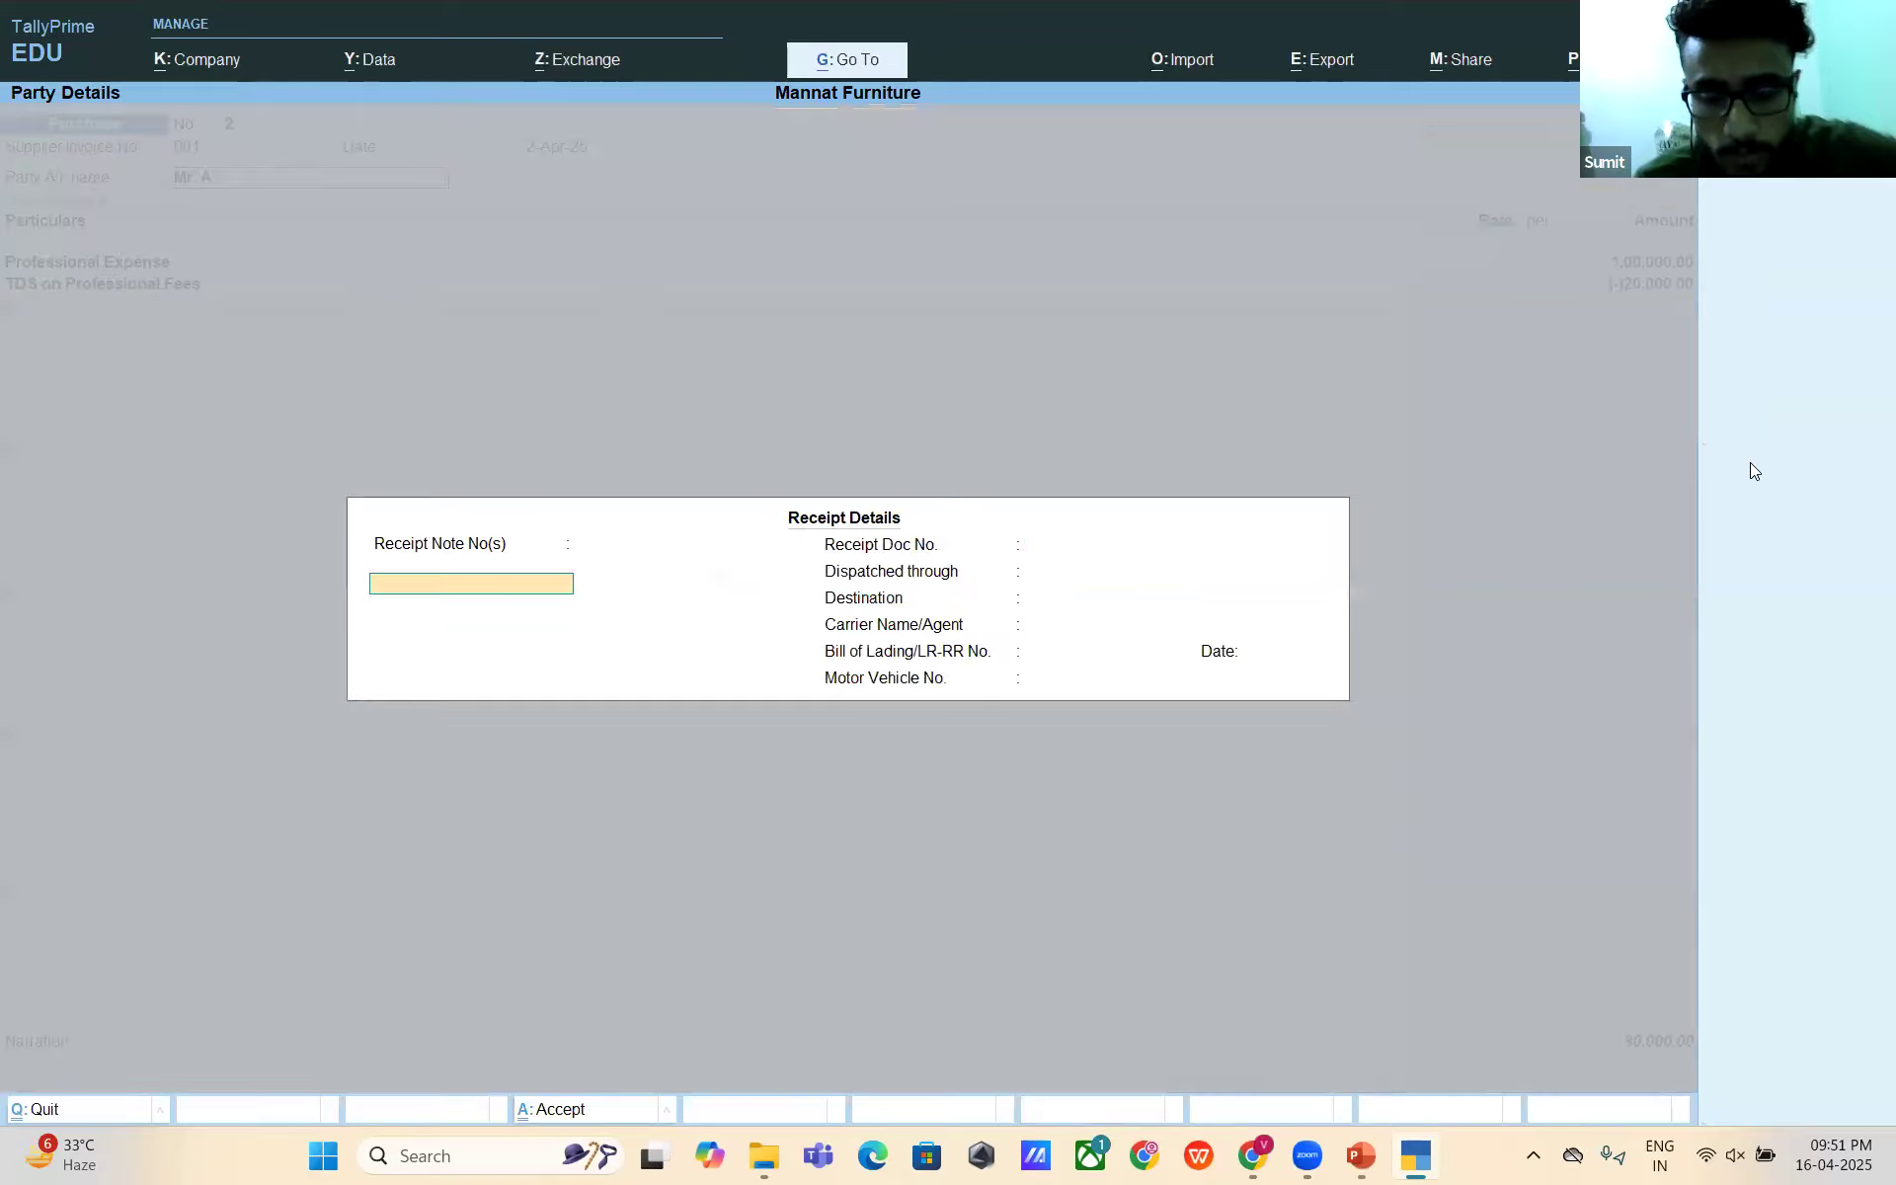
pyautogui.press('Return')
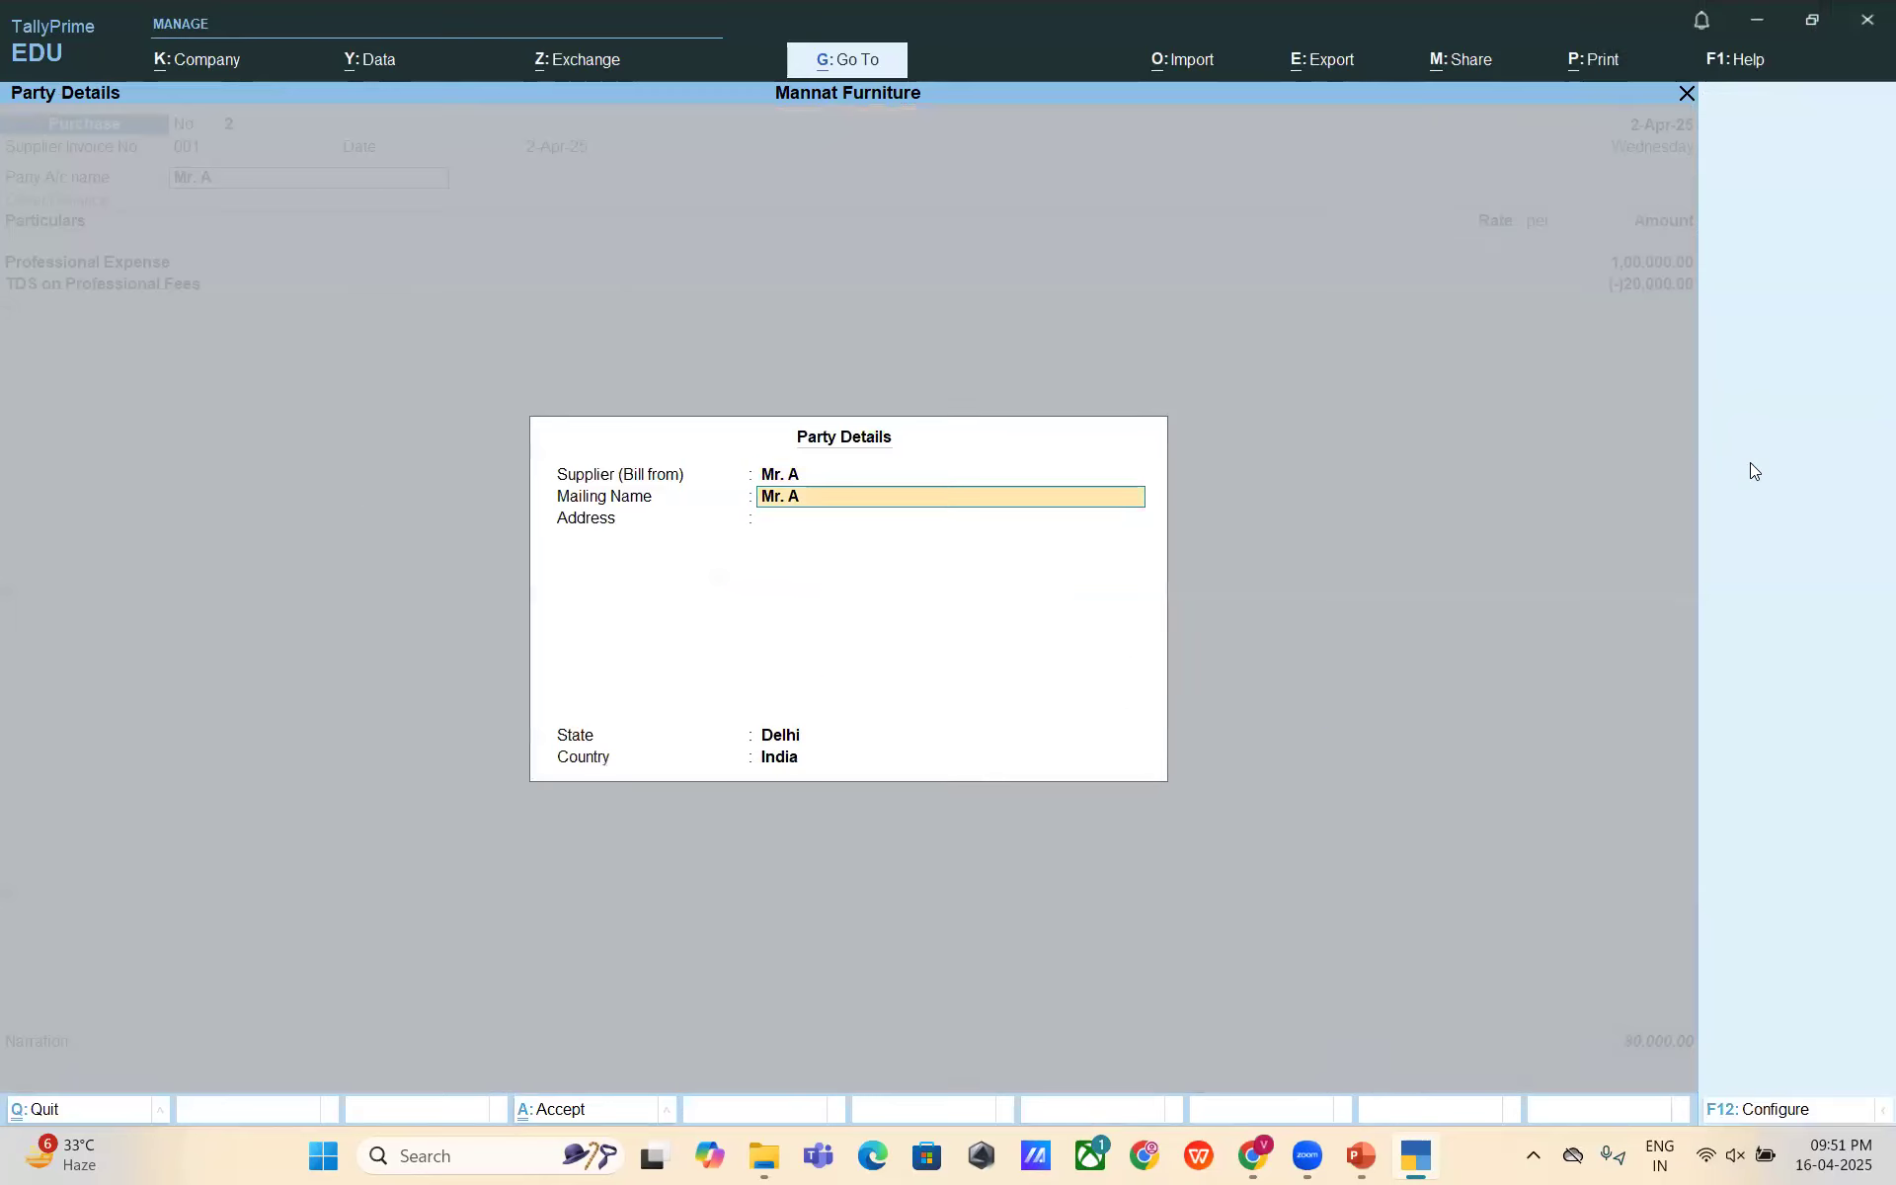
pyautogui.press('Return')
pyautogui.press('Return')
pyautogui.press('Return')
pyautogui.press('Return')
pyautogui.press('Return')
pyautogui.press('Return')
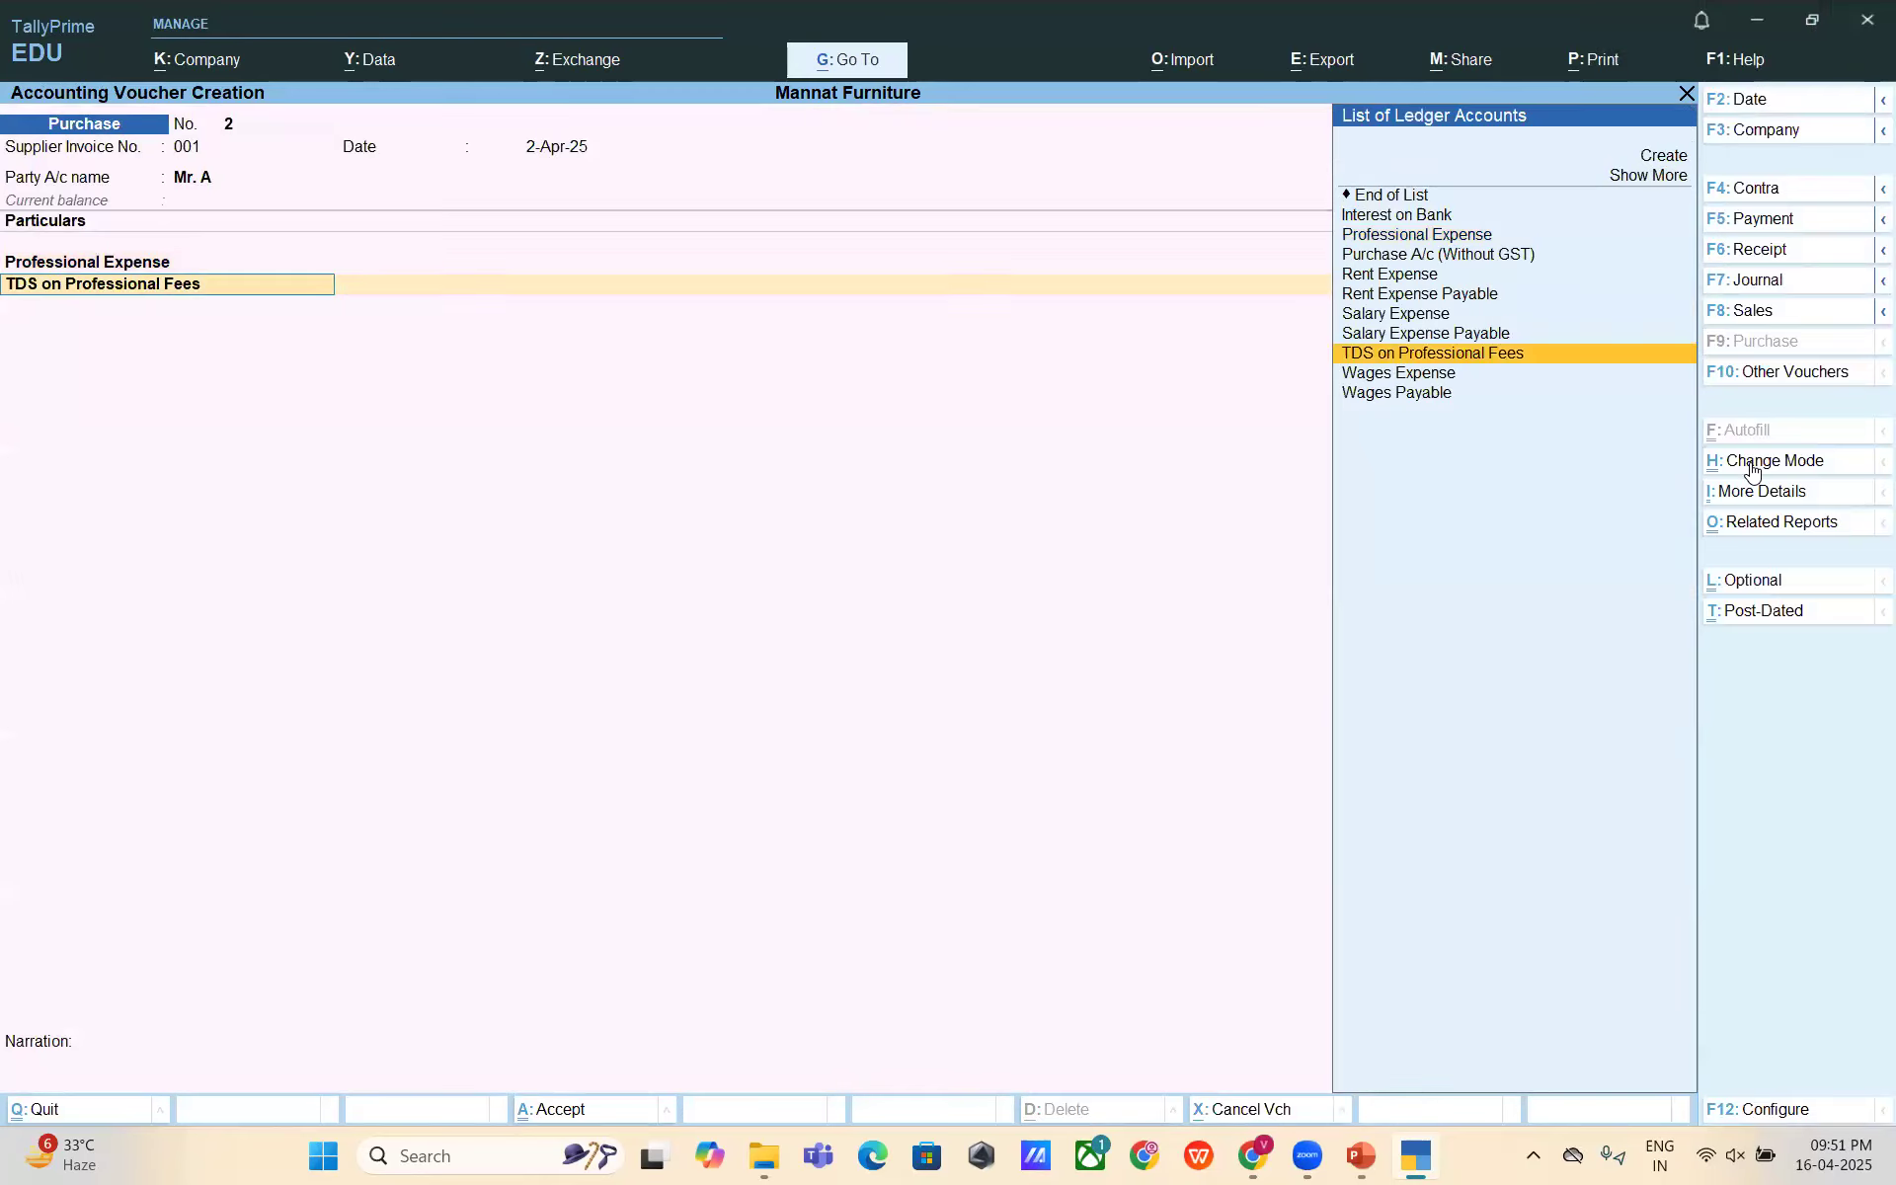
pyautogui.press('Return')
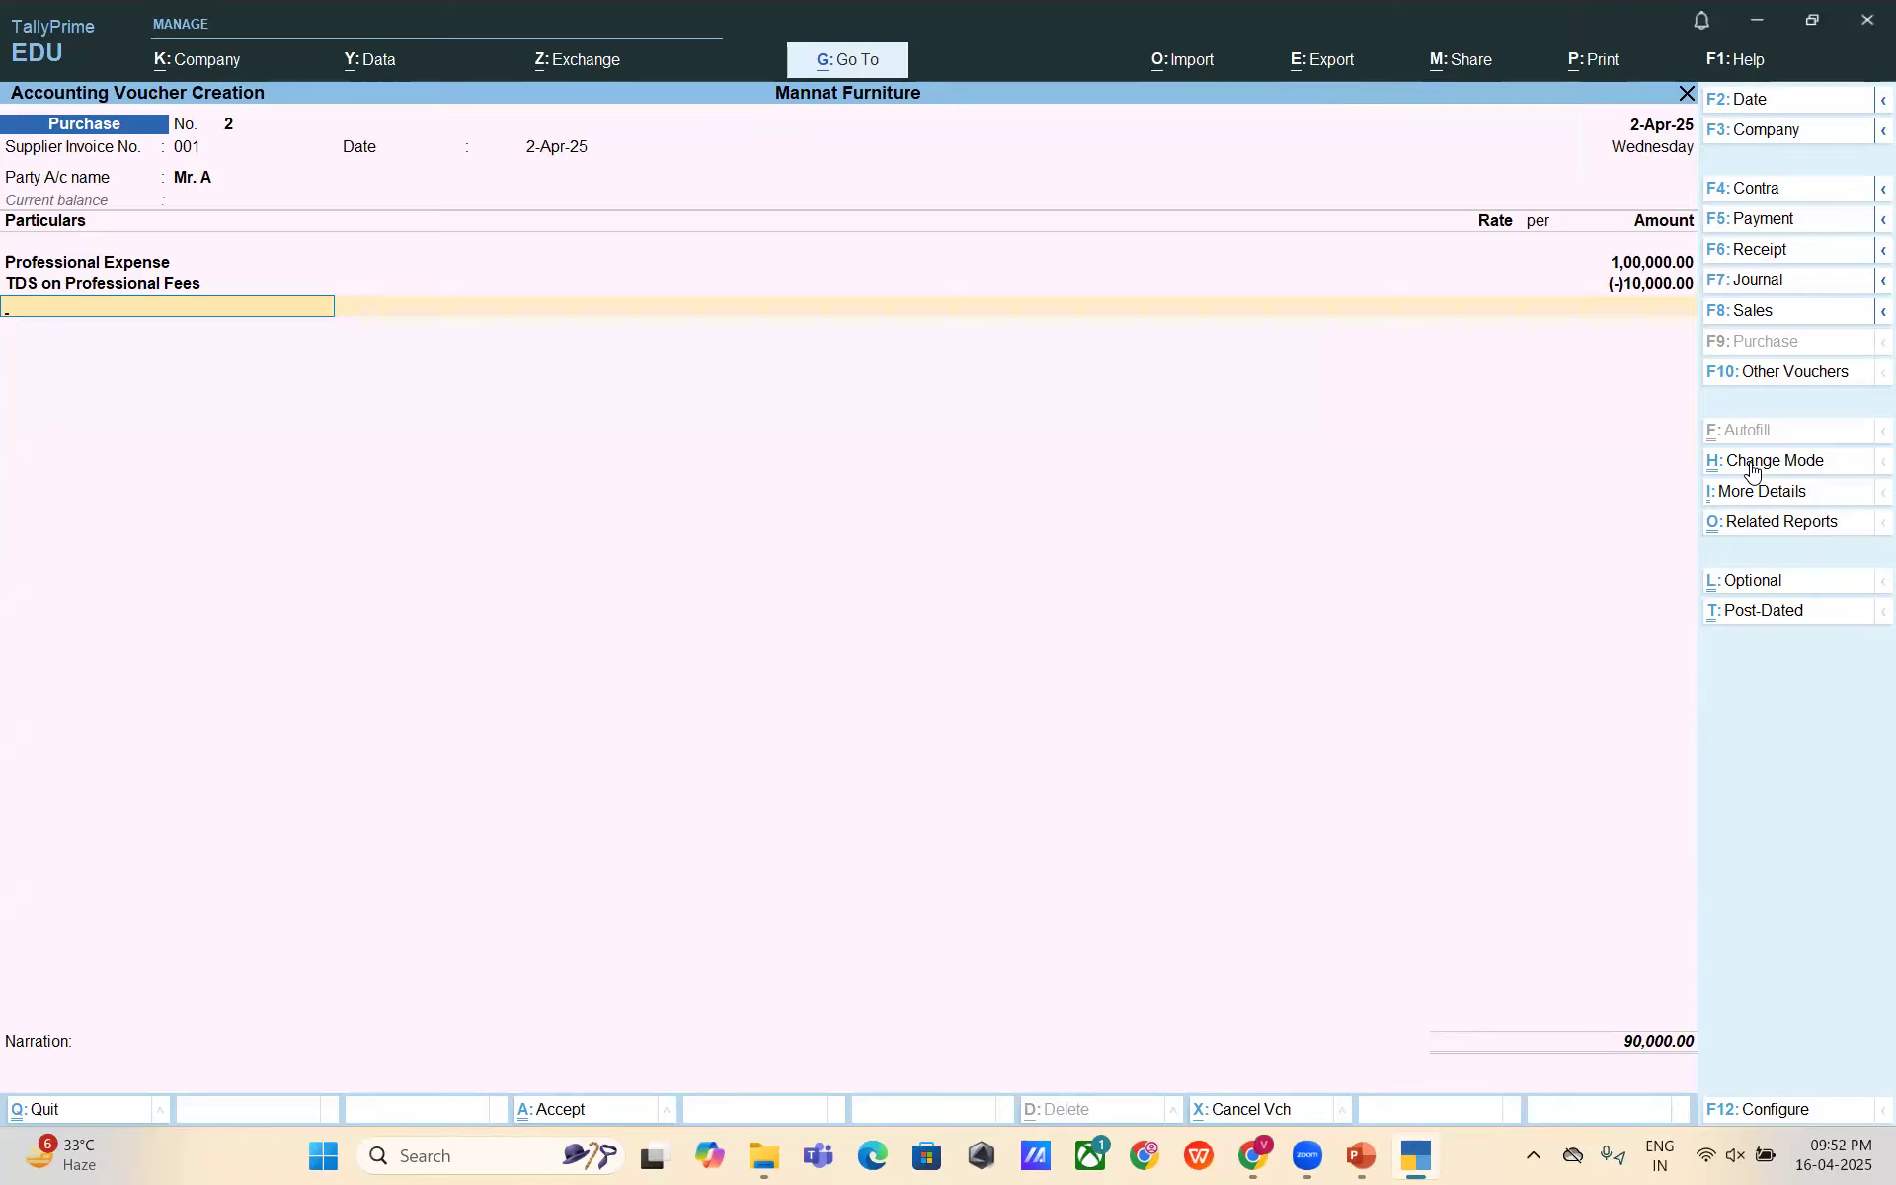
# - Split Mr. A's bill-wise details into On Account 90,000 Cr and New Ref 001 10,000 Dr
pyautogui.press('Return')
pyautogui.press('Return')
pyautogui.press('Return')
pyautogui.press('Return')
pyautogui.press('Return')
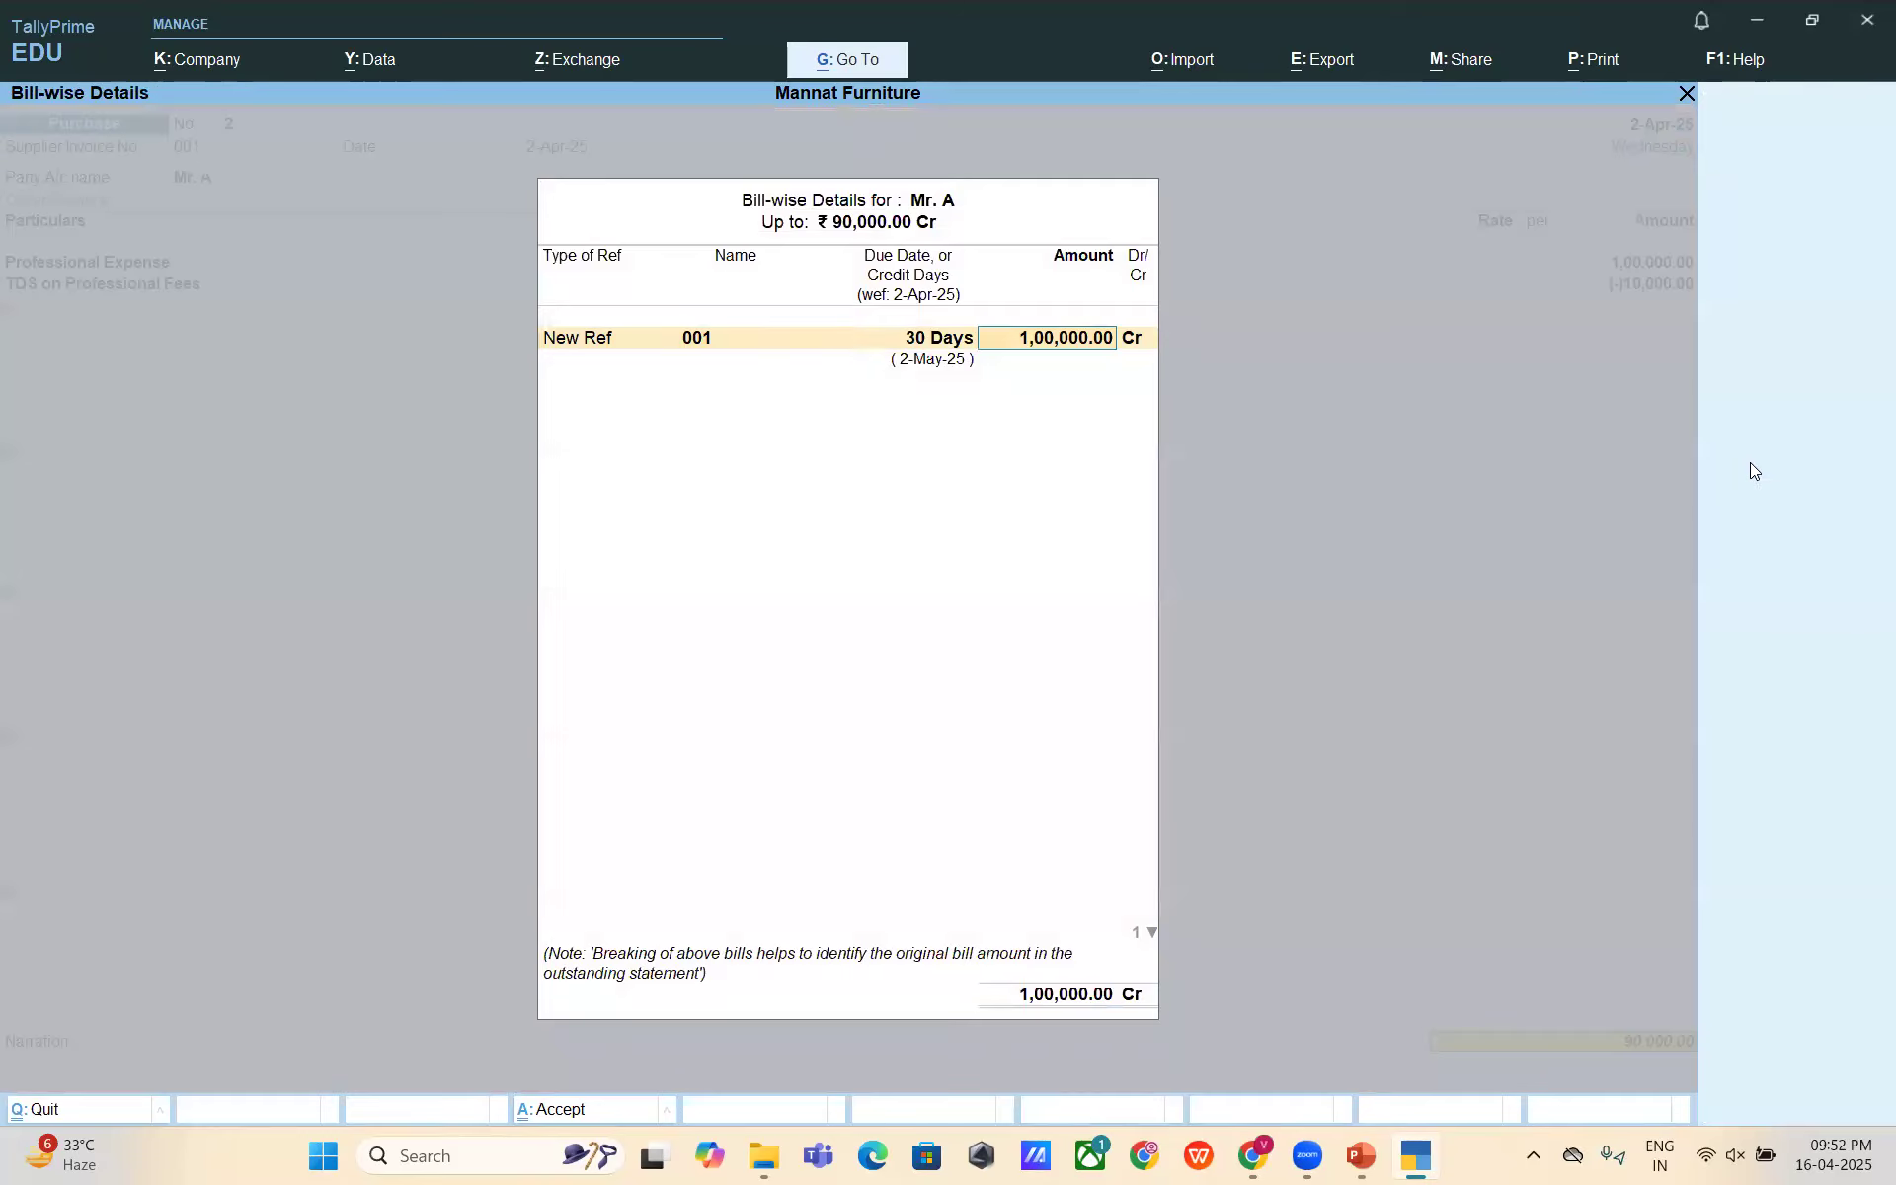
pyautogui.press('Return')
pyautogui.press('Return')
pyautogui.press('BackSpace')
pyautogui.press('BackSpace')
pyautogui.press('BackSpace')
pyautogui.press('BackSpace')
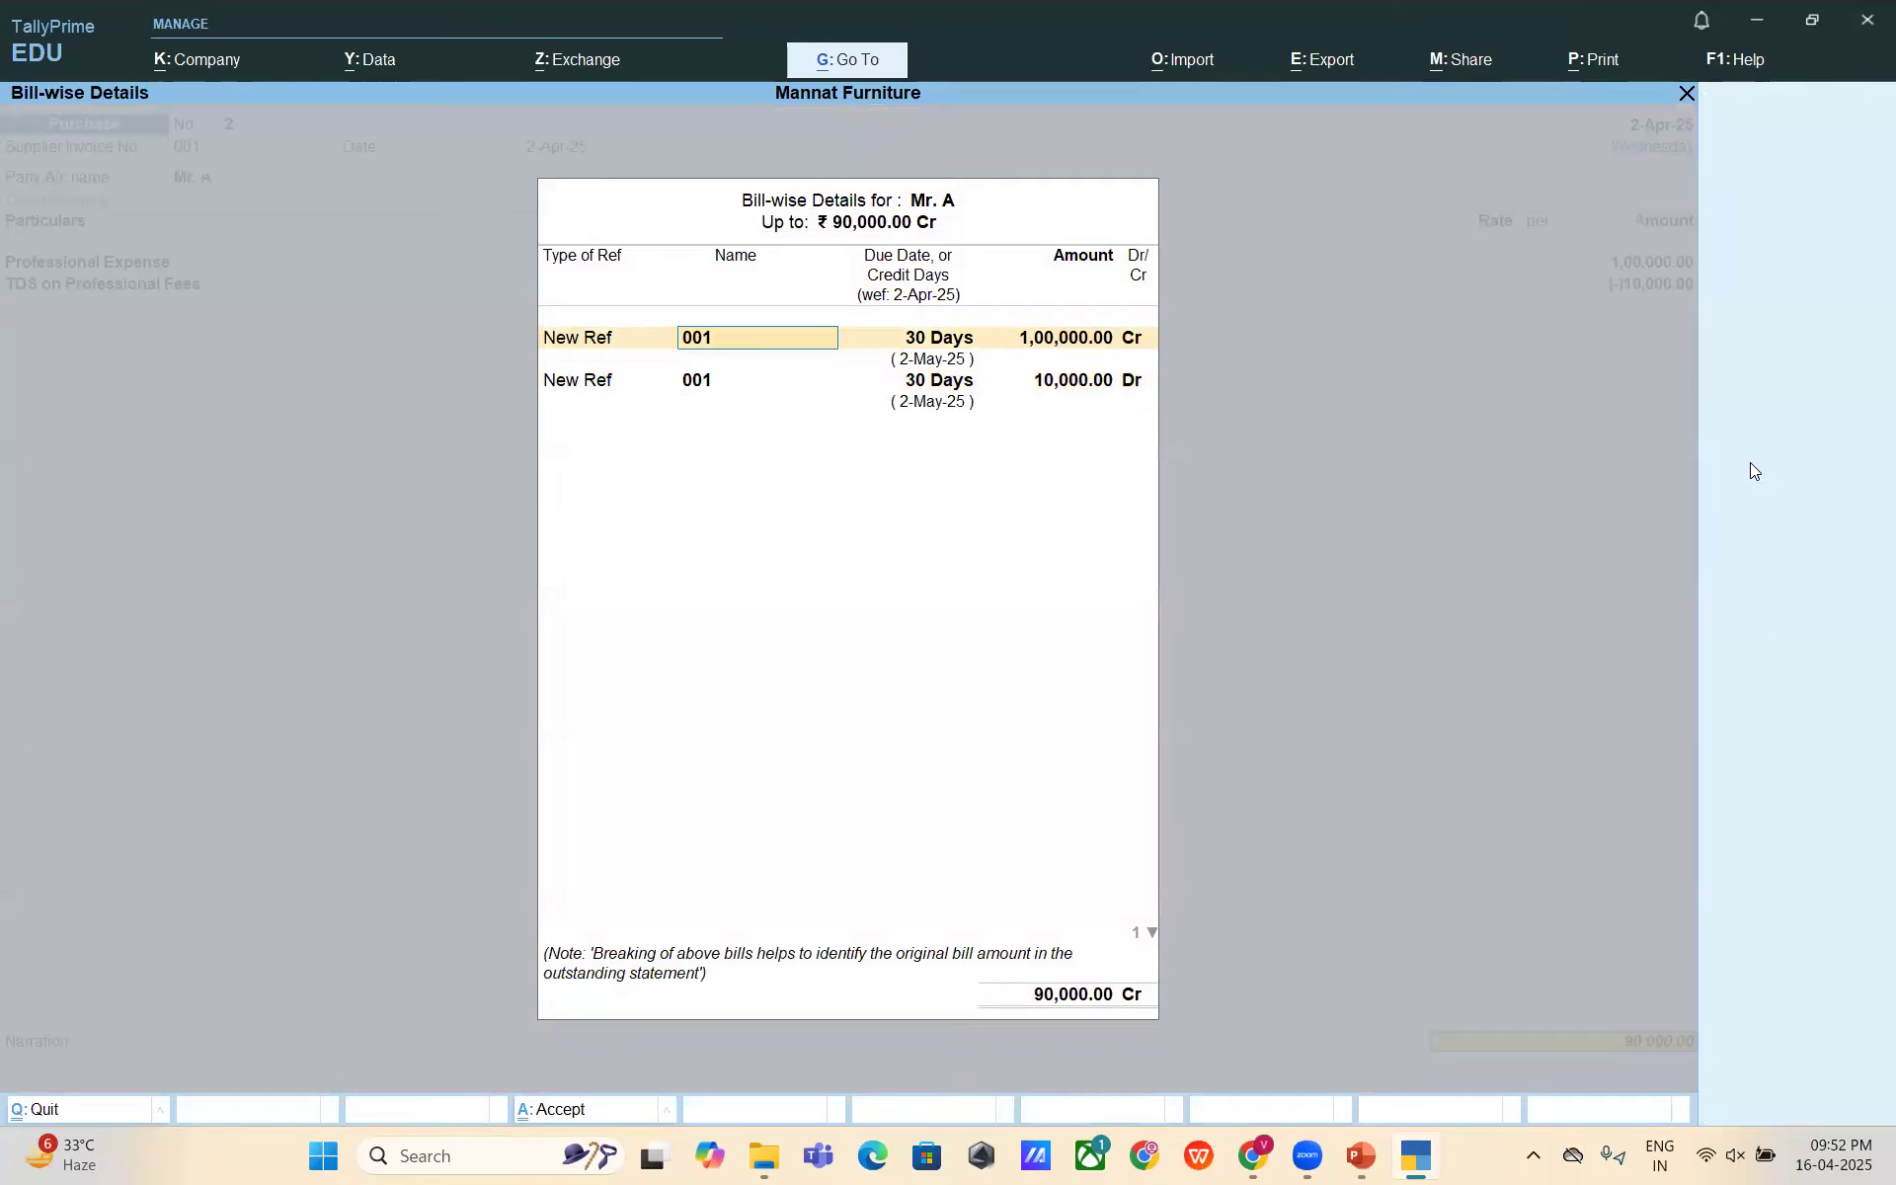
pyautogui.press('BackSpace')
pyautogui.press('Down')
pyautogui.press('Return')
pyautogui.press('Return')
pyautogui.press('BackSpace')
pyautogui.write('90000')
pyautogui.press('Return')
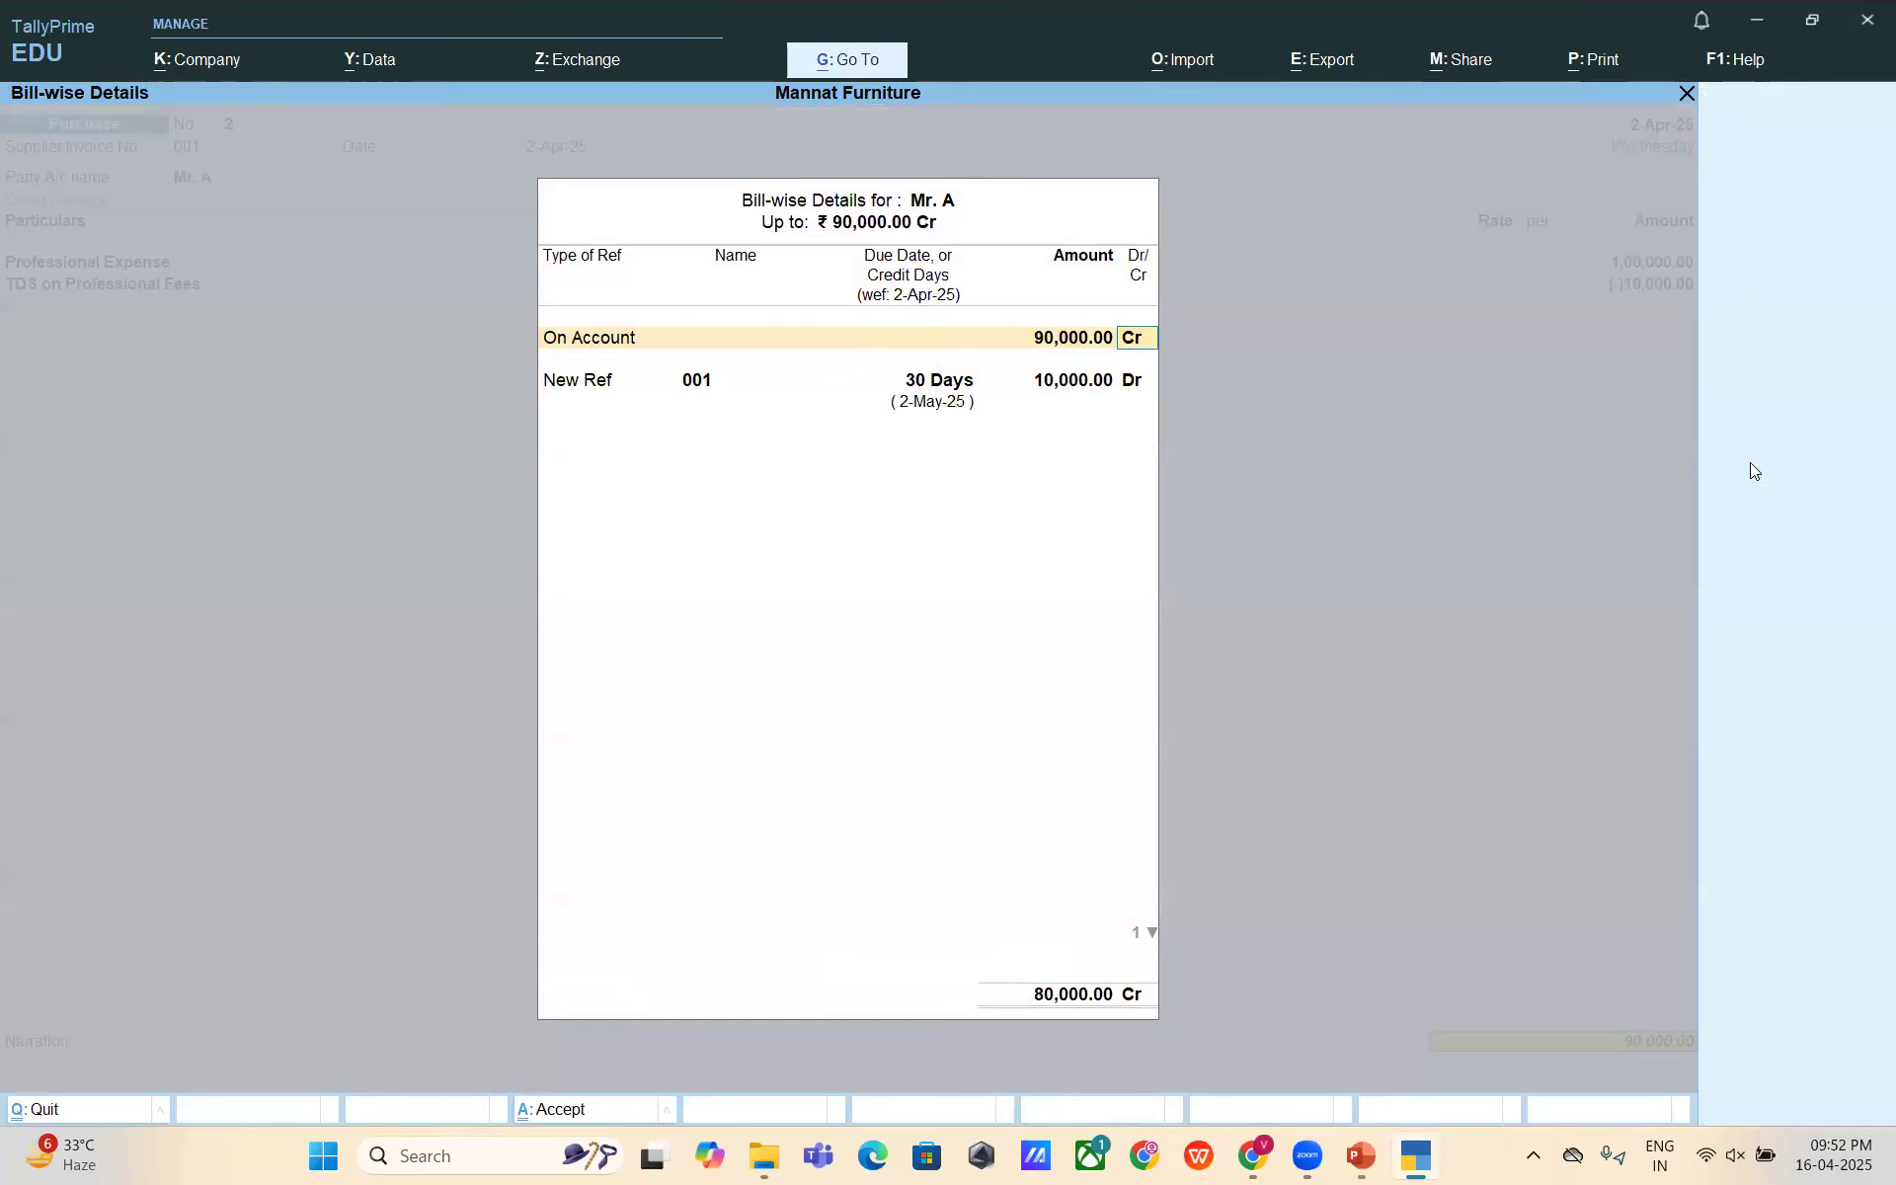
pyautogui.press('Return')
# - Add the narration 'Being Profession expense booked against invoice no. 001' and save the voucher
pyautogui.write('Being Professio')
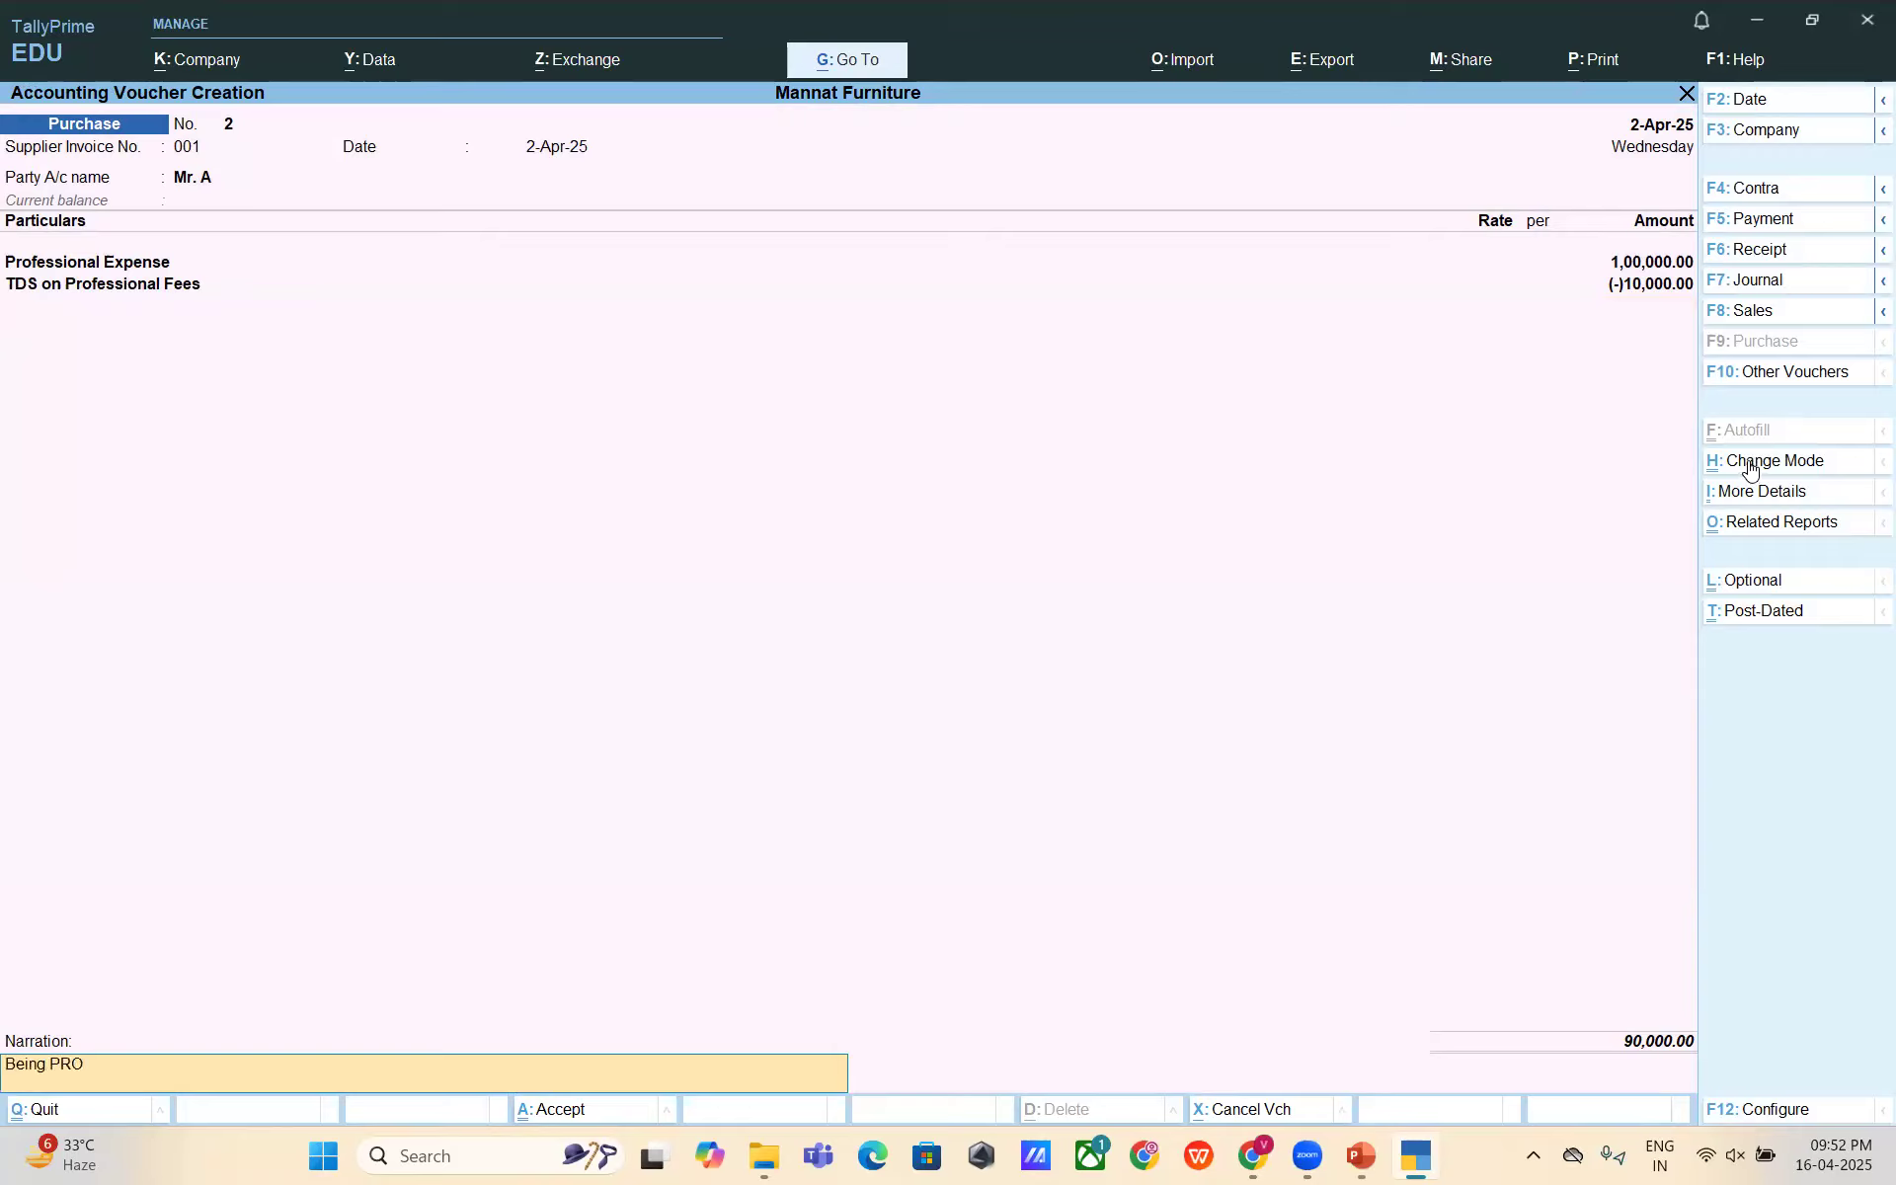
pyautogui.write('expense bfook')
pyautogui.press('BackSpace')
pyautogui.press('BackSpace')
pyautogui.press('BackSpace')
pyautogui.press('BackSpace')
pyautogui.write('oook')
pyautogui.press('BackSpace')
pyautogui.press('BackSpace')
pyautogui.write('lked')
pyautogui.press('BackSpace')
pyautogui.press('BackSpace')
pyautogui.press('BackSpace')
pyautogui.press('BackSpace')
pyautogui.write('ked  against invoice nol')
pyautogui.press('BackSpace')
pyautogui.write('. 001')
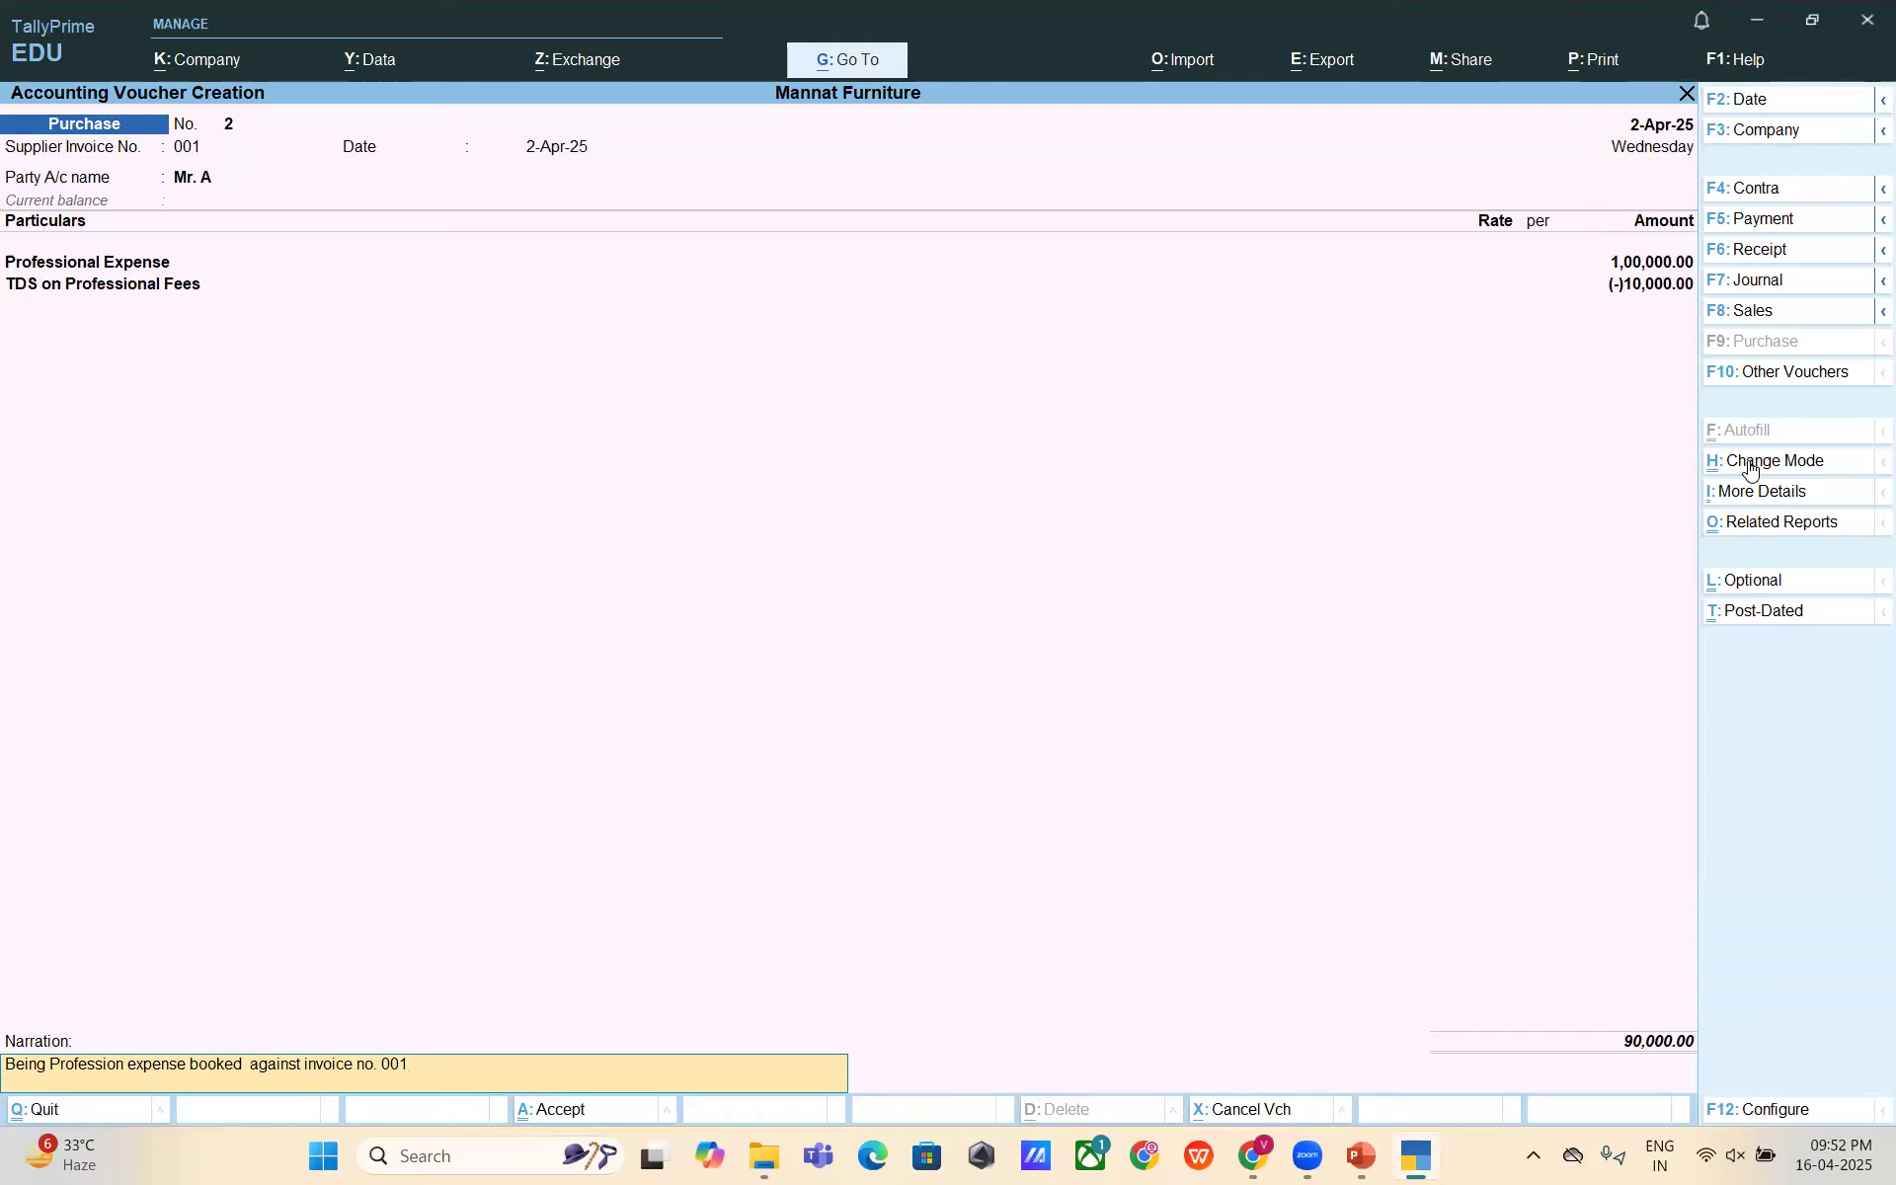
pyautogui.press('Return')
pyautogui.press('Return')
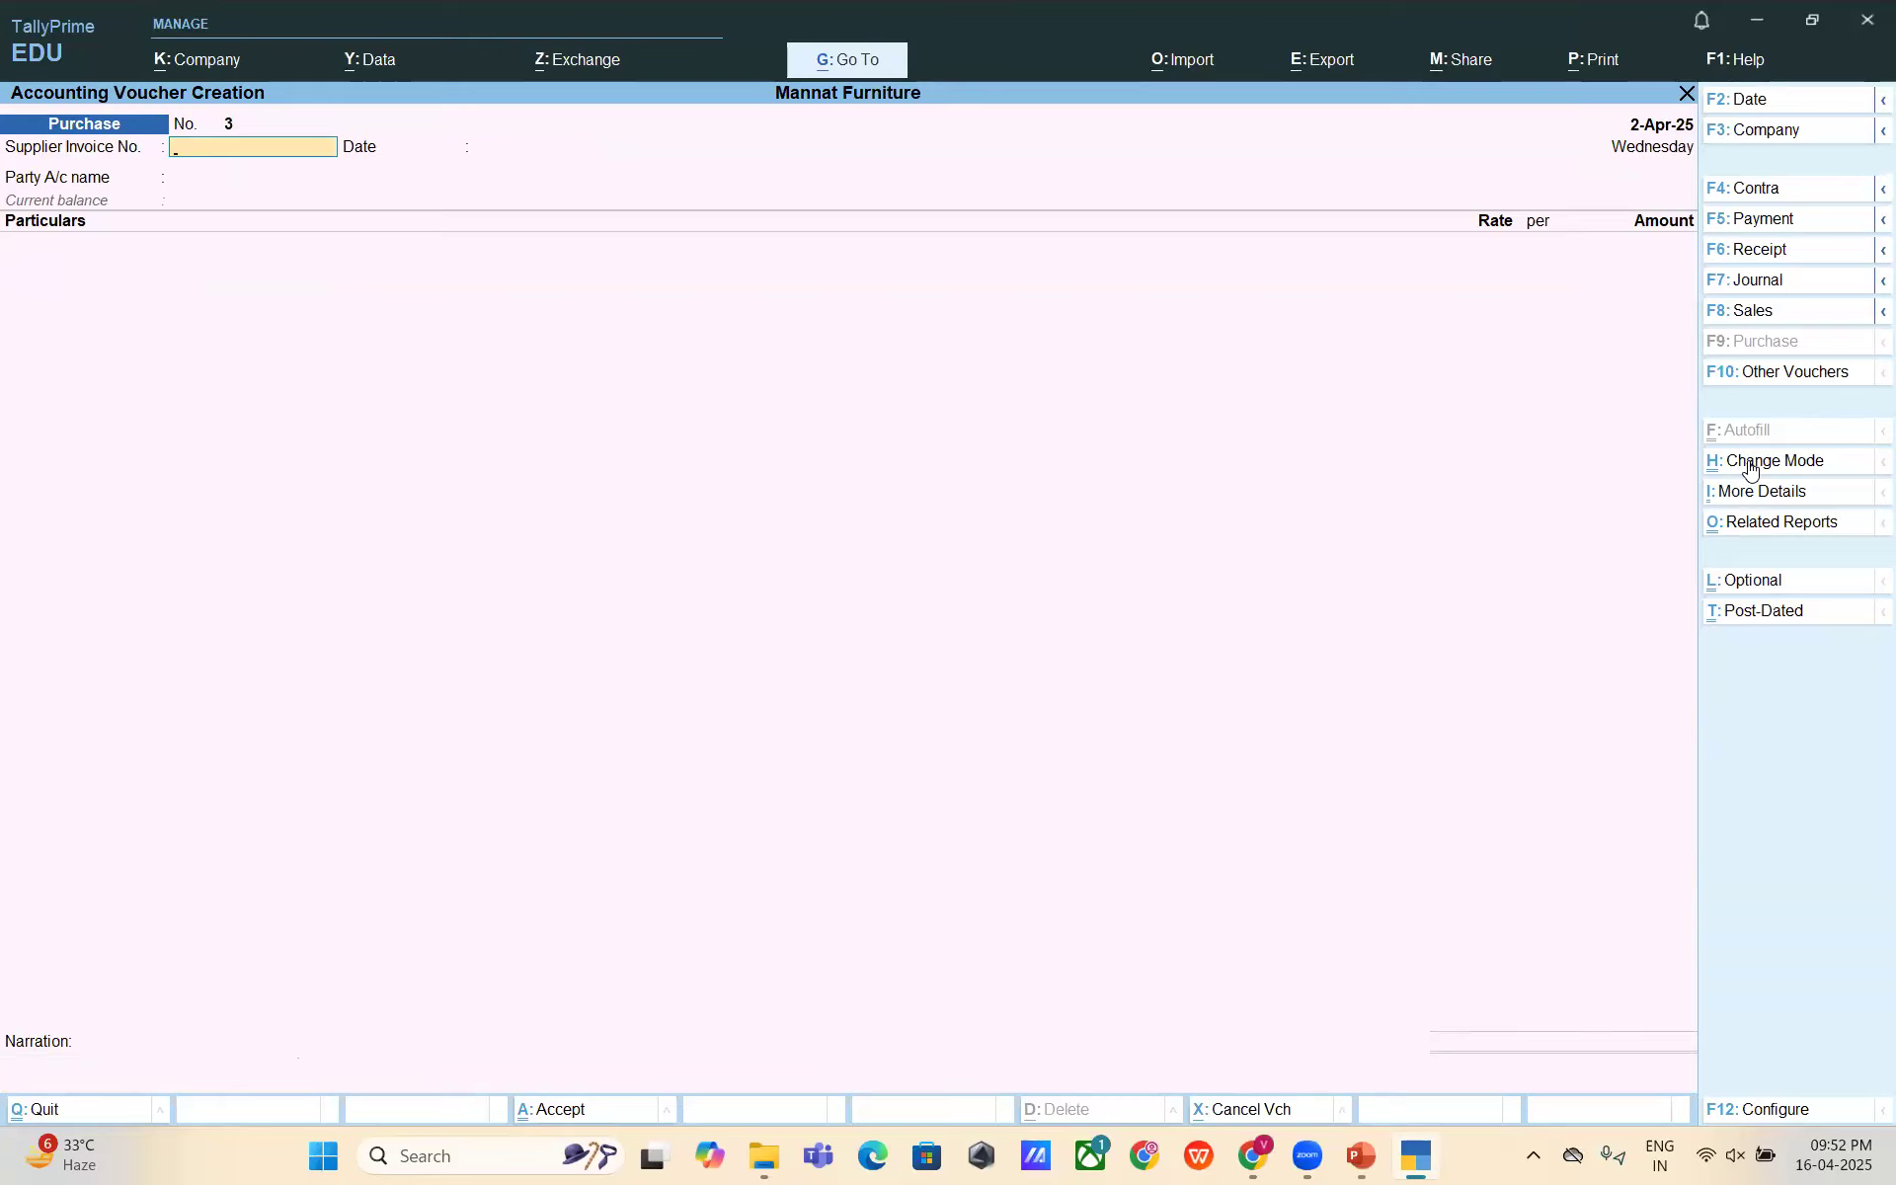
# - Leave voucher entry, open the Balance Sheet, and drill into Current Liabilities and Sundry Creditors
pyautogui.press('Escape')
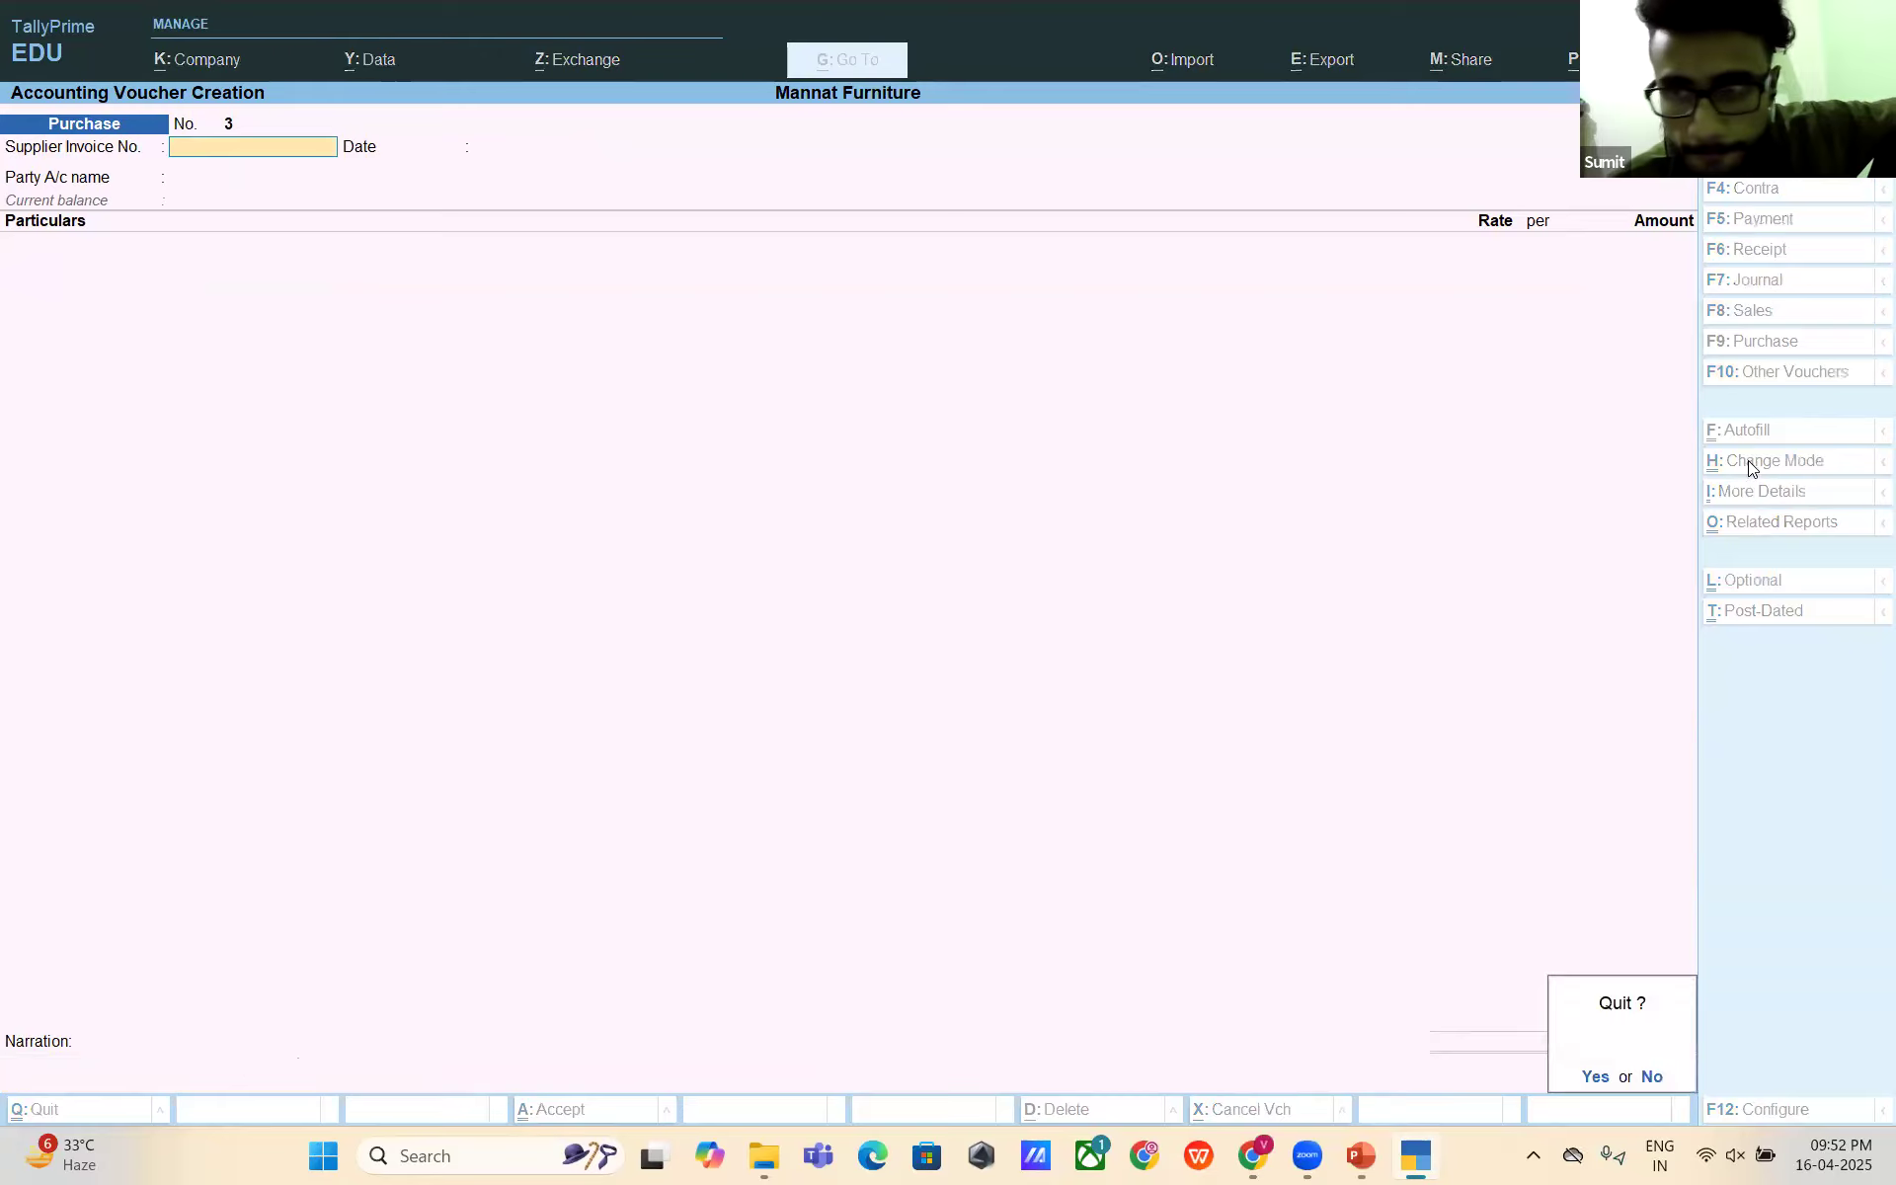
pyautogui.press('y')
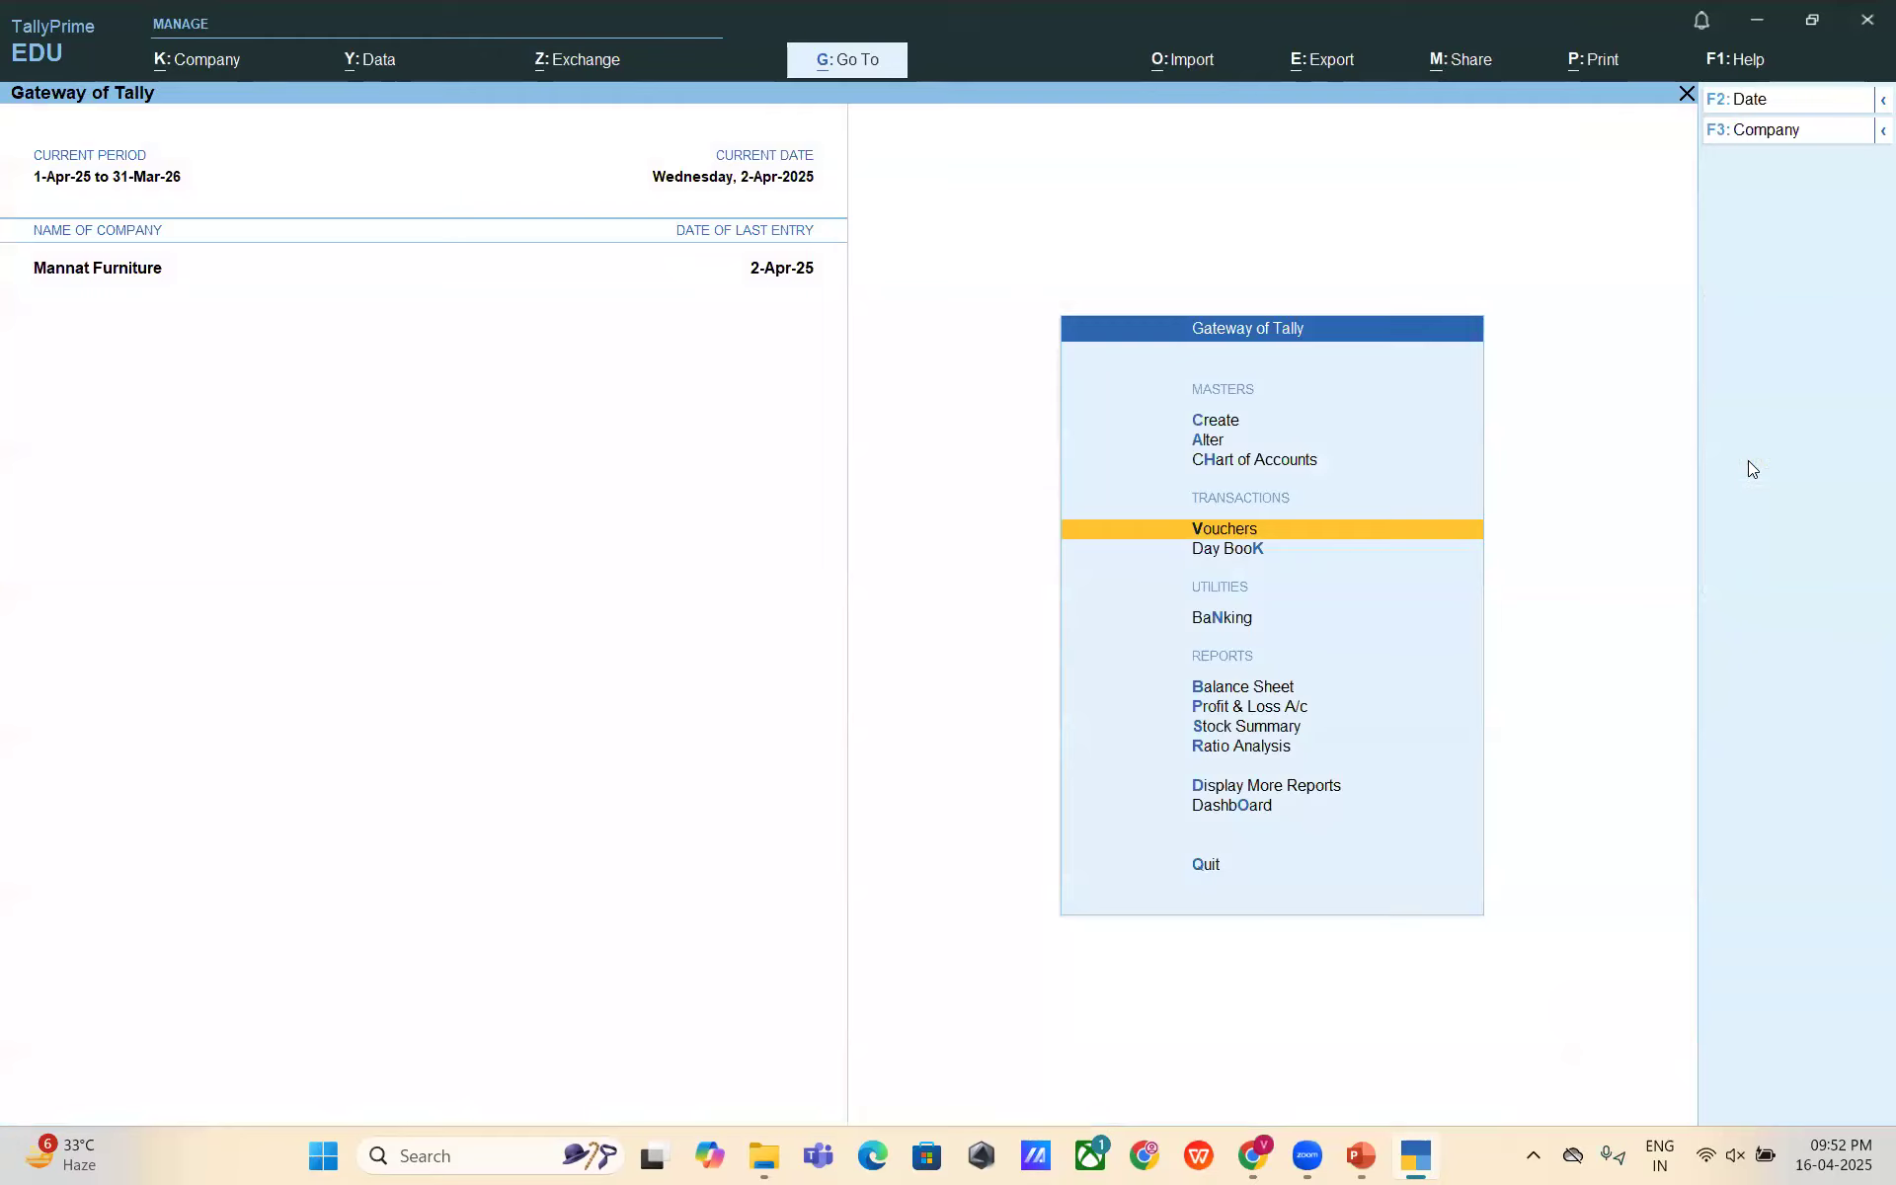
pyautogui.press('Escape')
pyautogui.press('Escape')
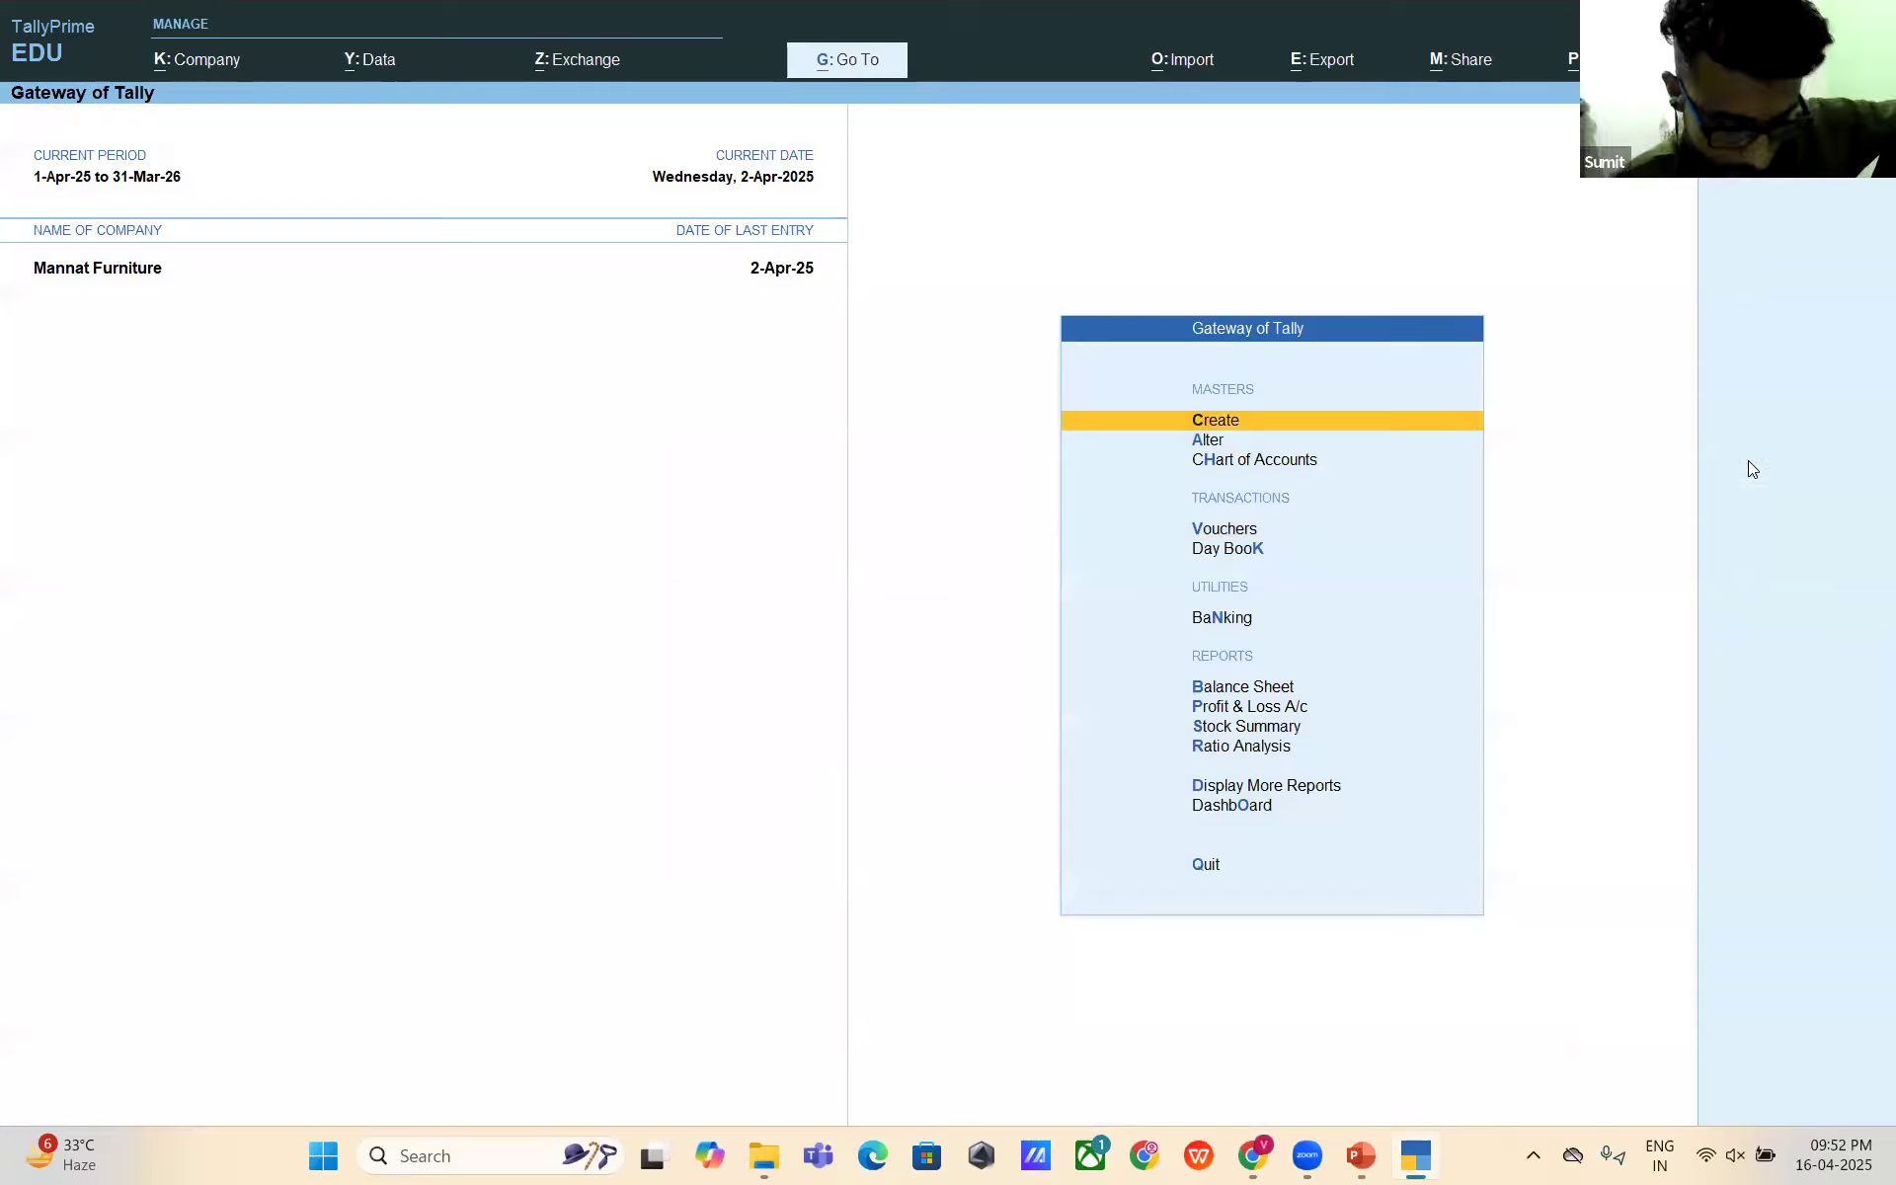
pyautogui.press('Down')
pyautogui.press('Down')
pyautogui.press('Down')
pyautogui.press('Down')
pyautogui.press('Down')
pyautogui.press('Down')
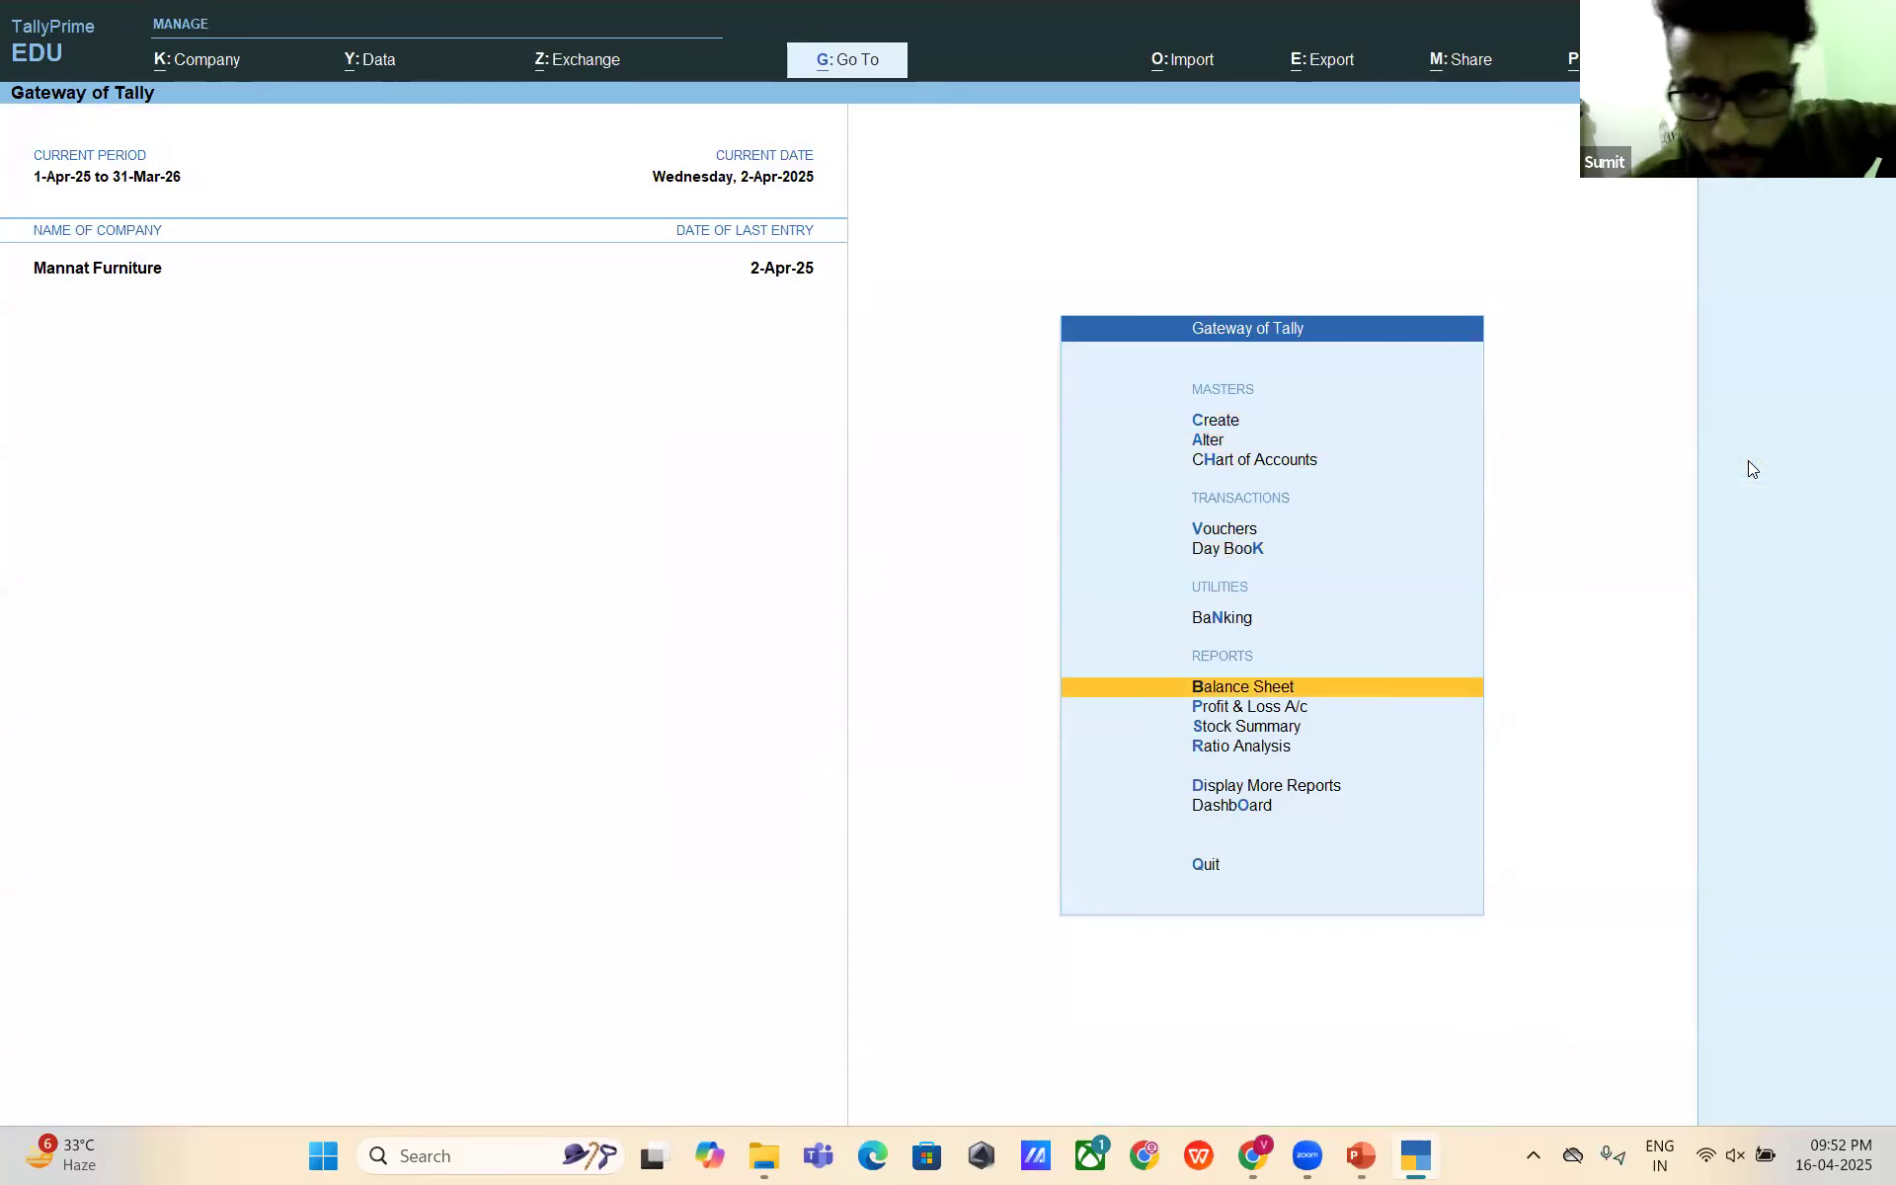
pyautogui.press('Return')
pyautogui.press('Right')
pyautogui.press('Left')
pyautogui.press('Down')
pyautogui.press('Down')
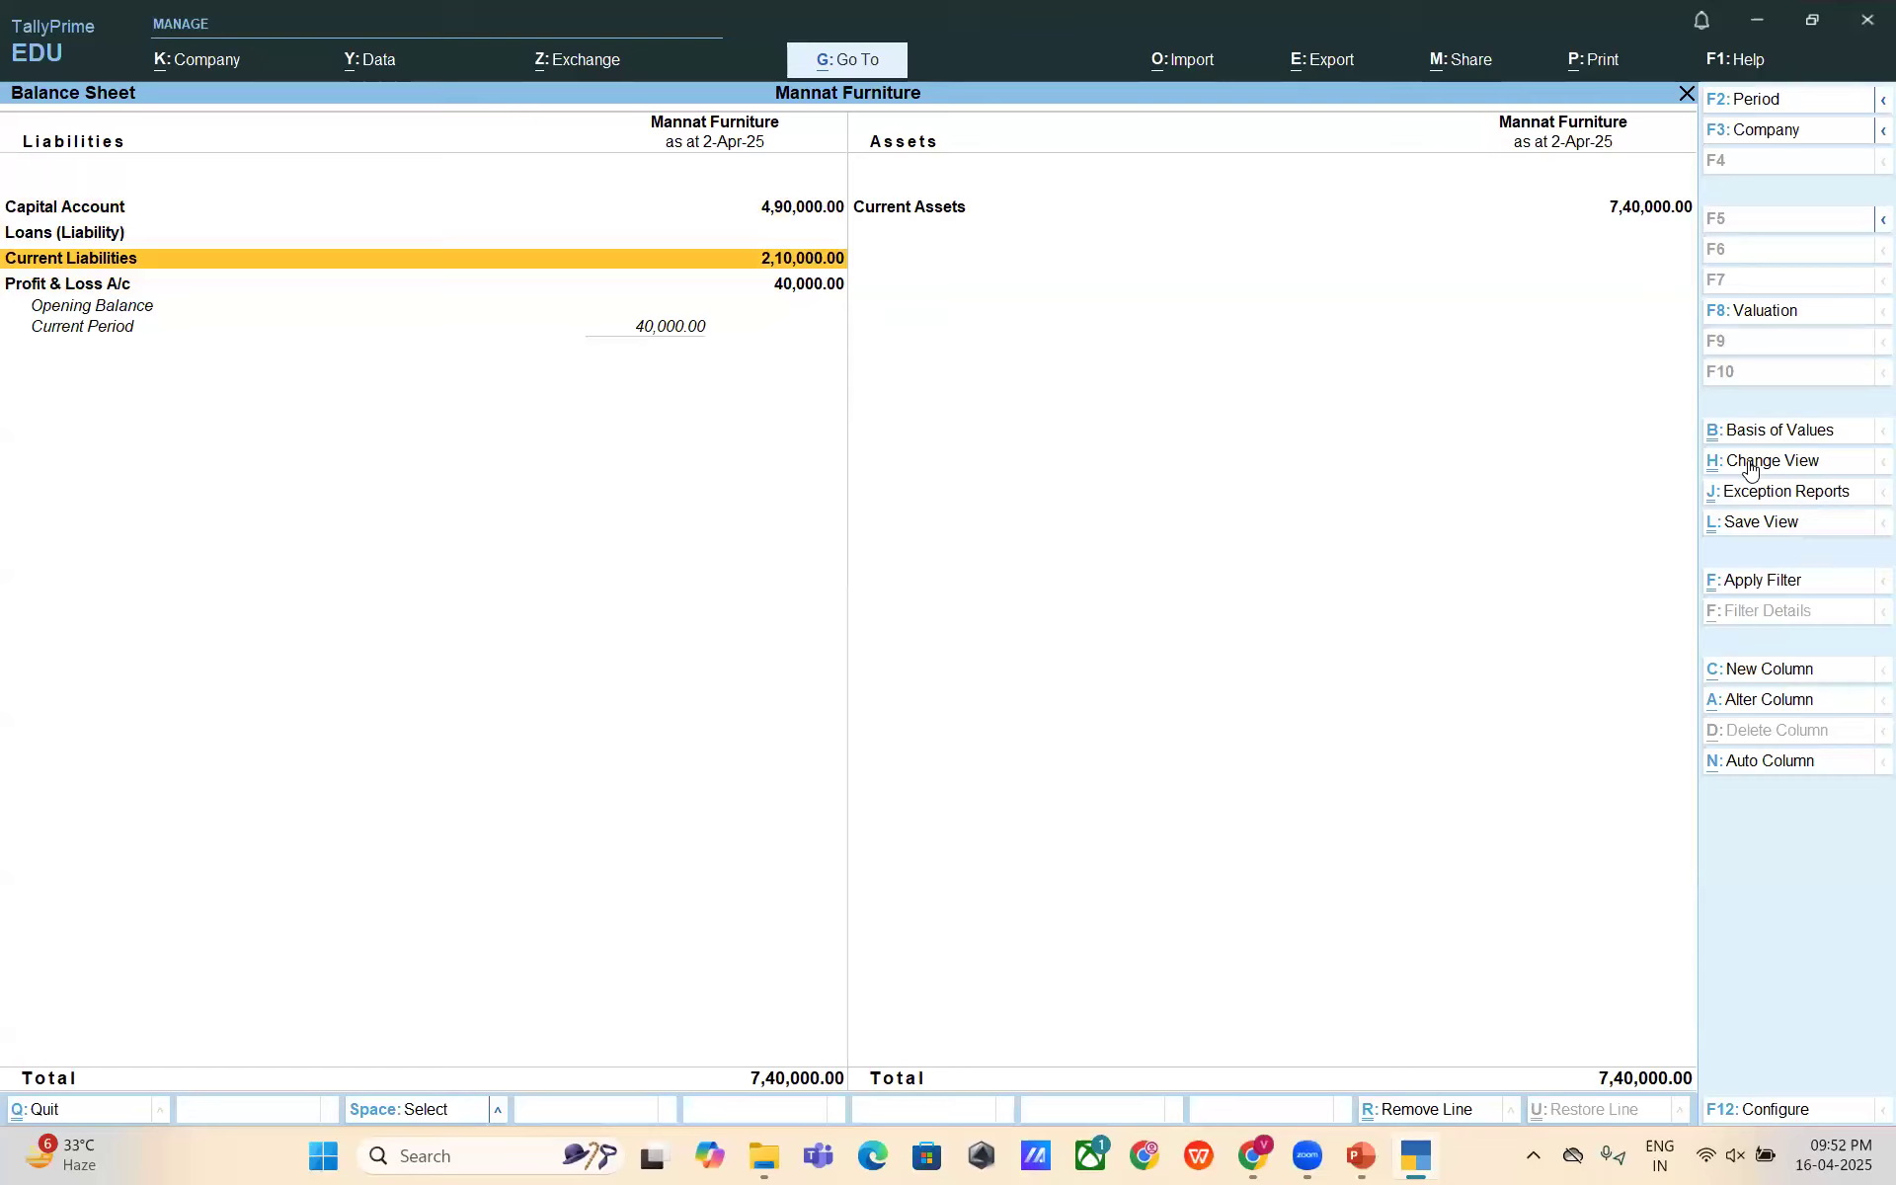
pyautogui.press('Return')
pyautogui.press('Down')
pyautogui.press('Return')
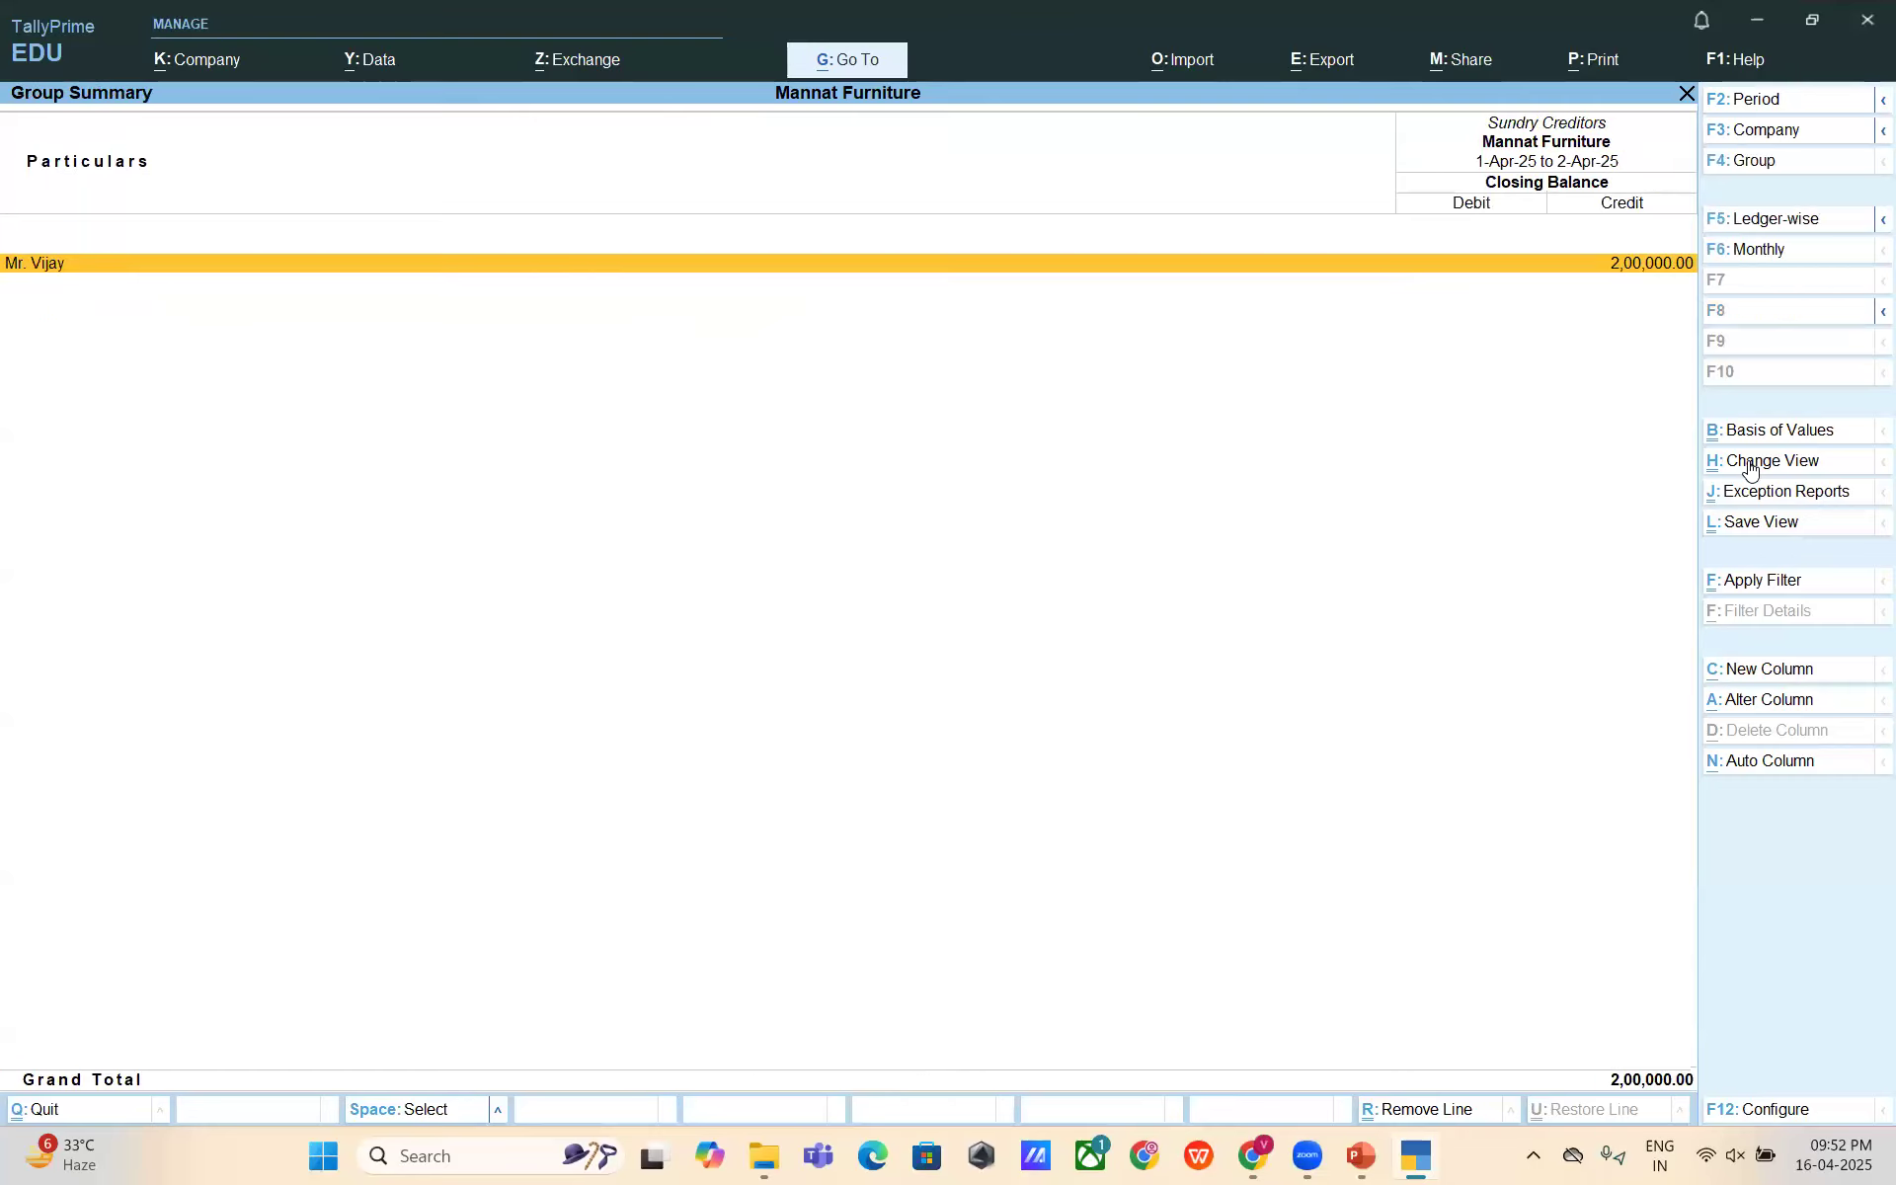
# - Trace TDS on Professional Fees to April vouchers ending 2-Apr-25, then show the TDS Payment to Government slide
pyautogui.press('Escape')
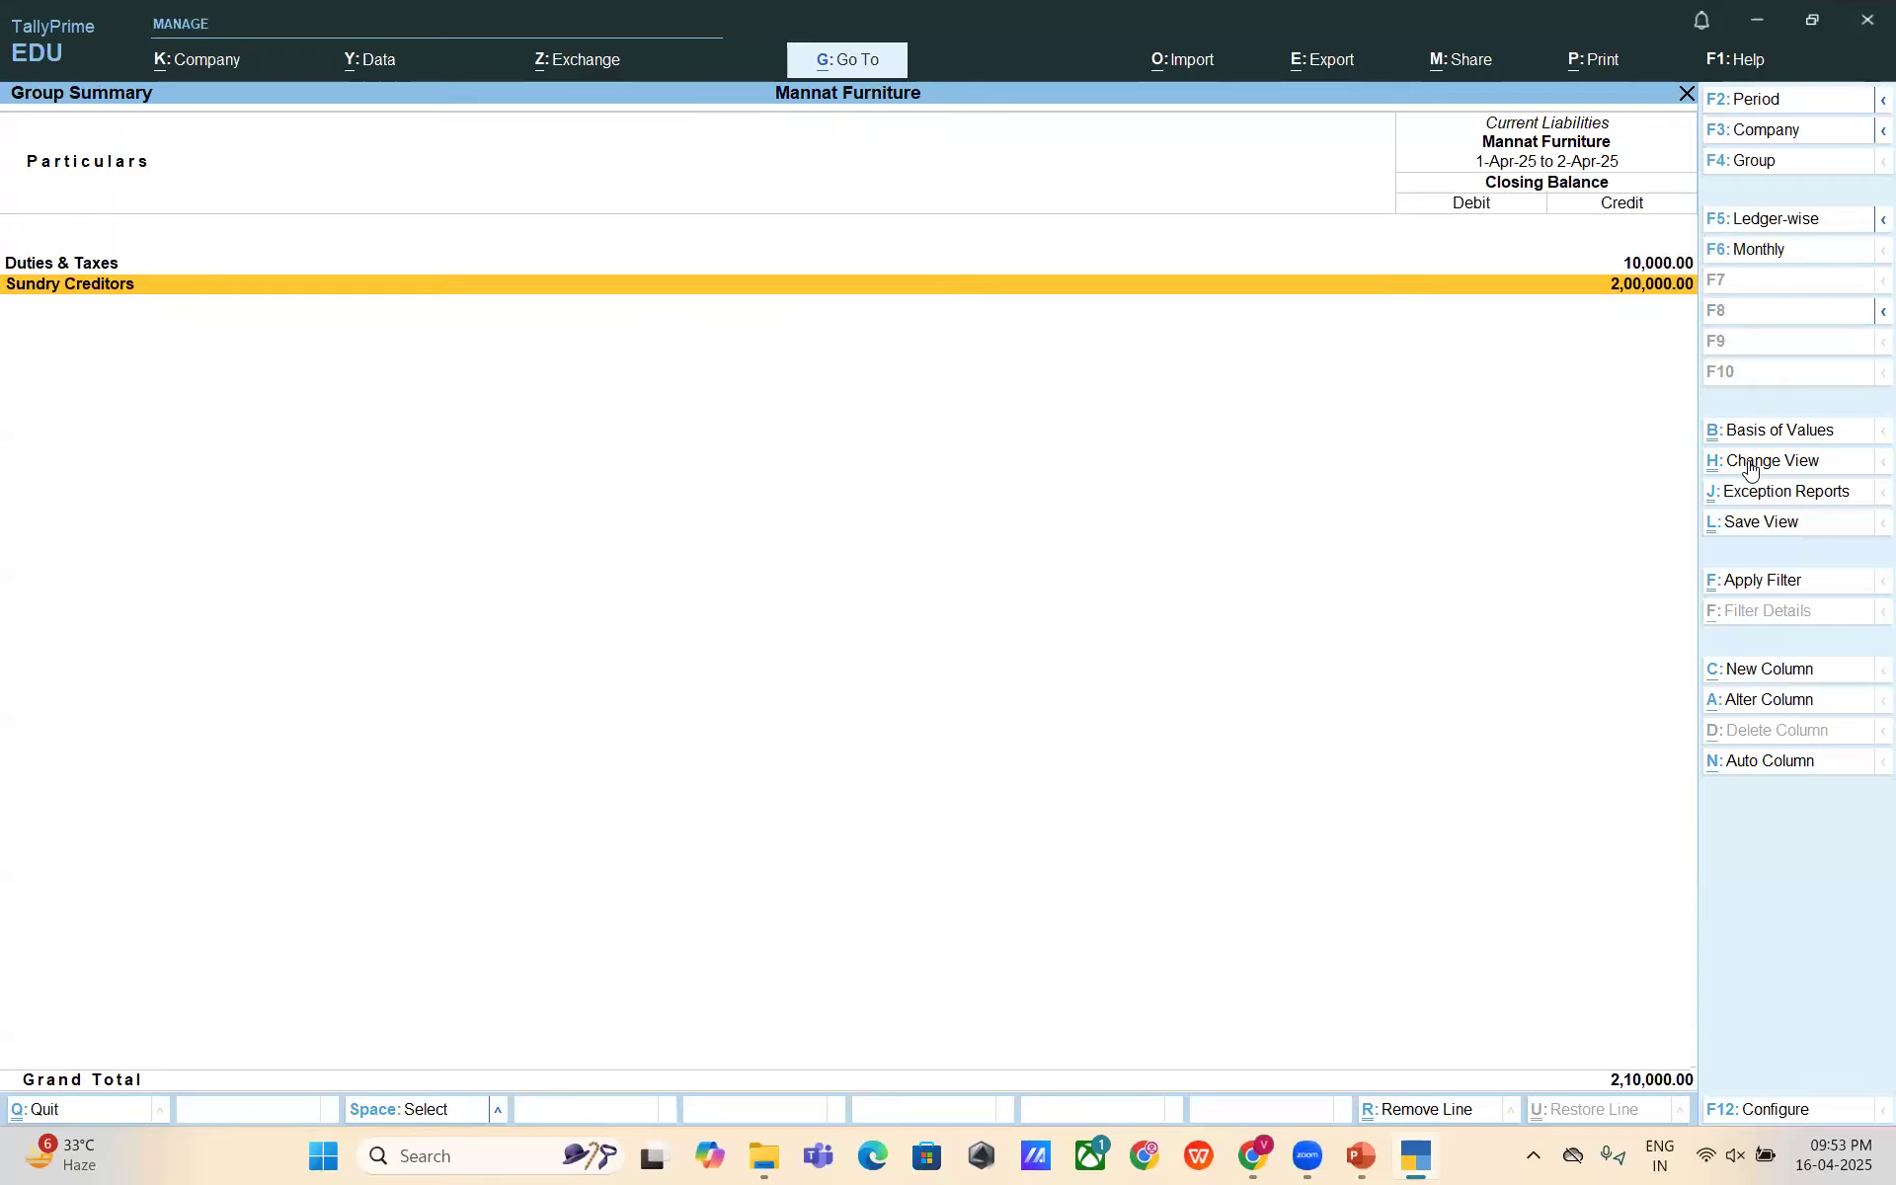
pyautogui.press('Up')
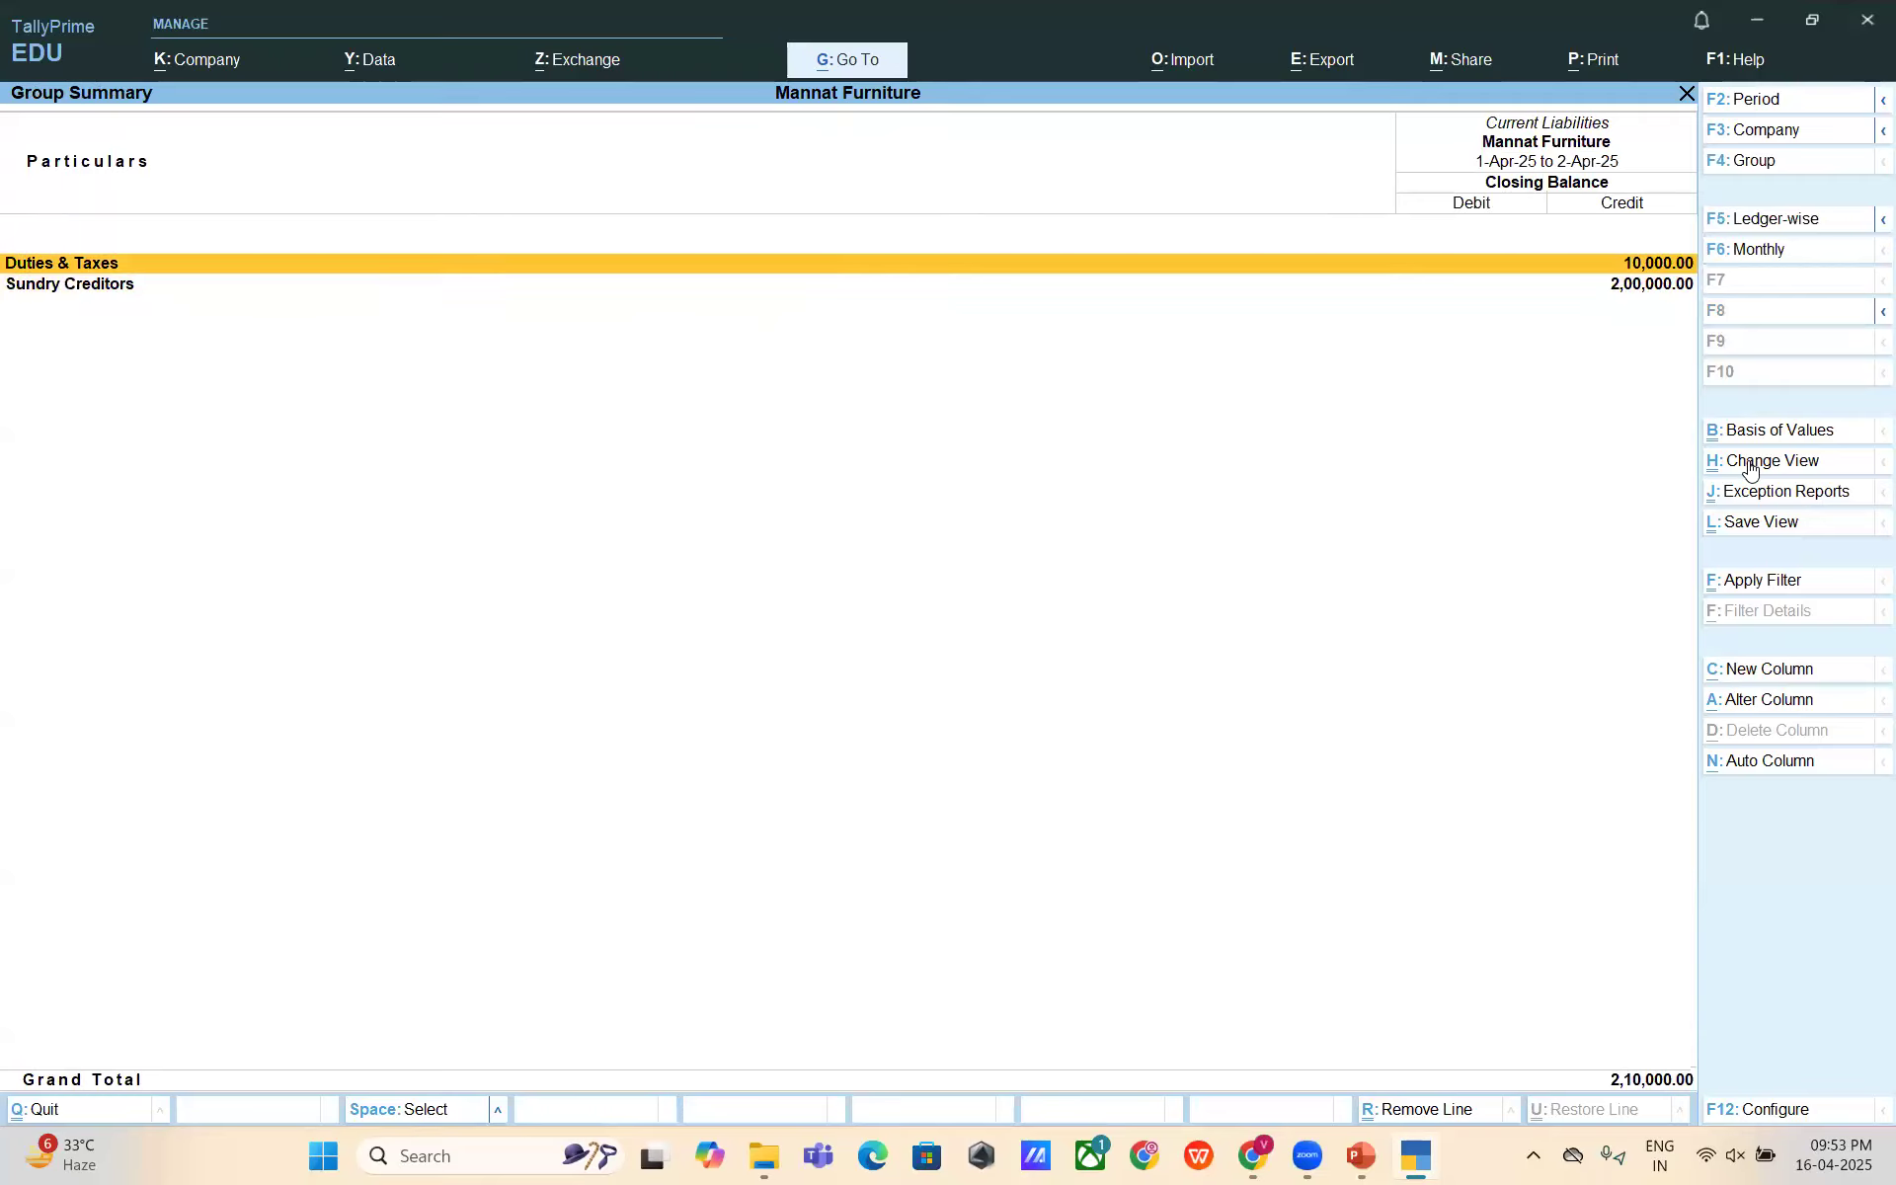
pyautogui.press('Return')
pyautogui.press('Return')
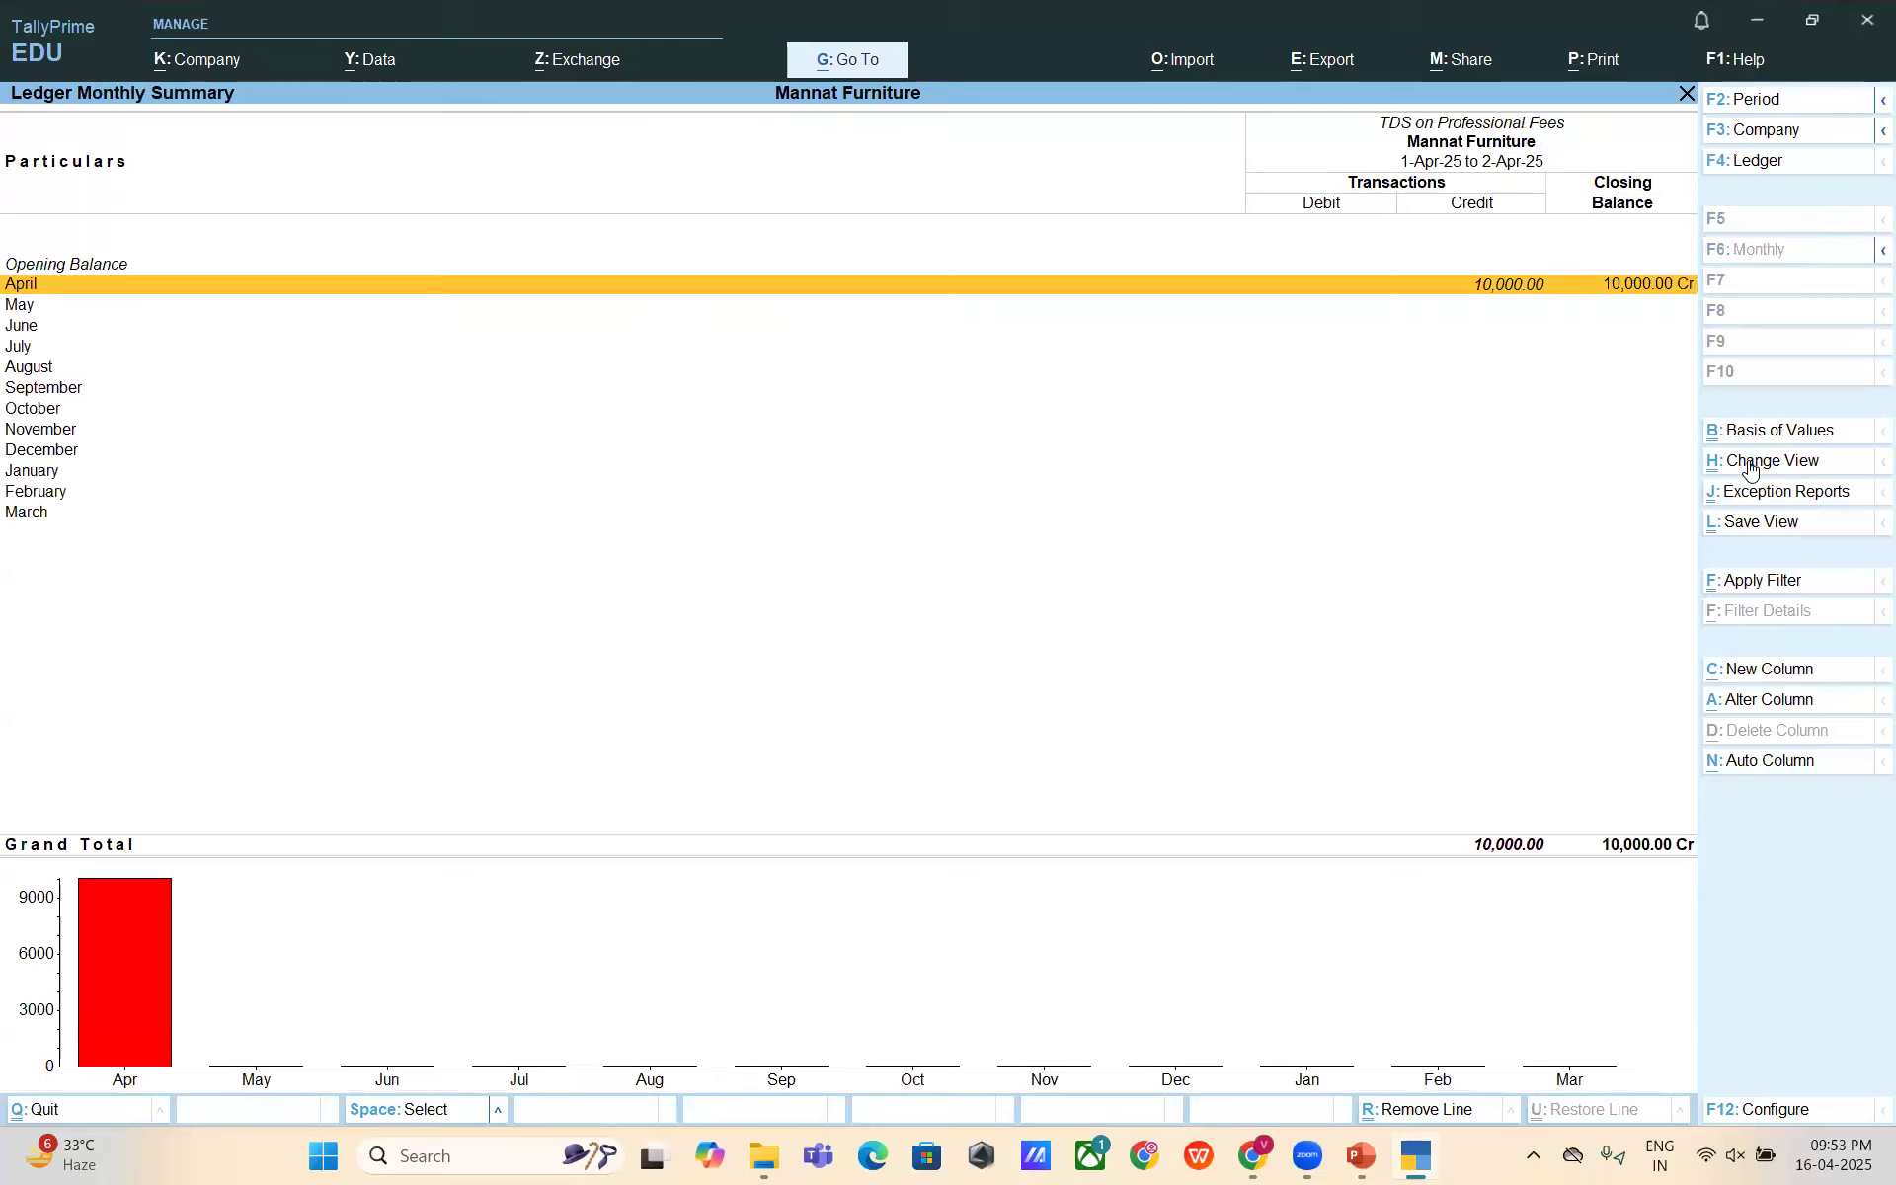
pyautogui.press('Escape')
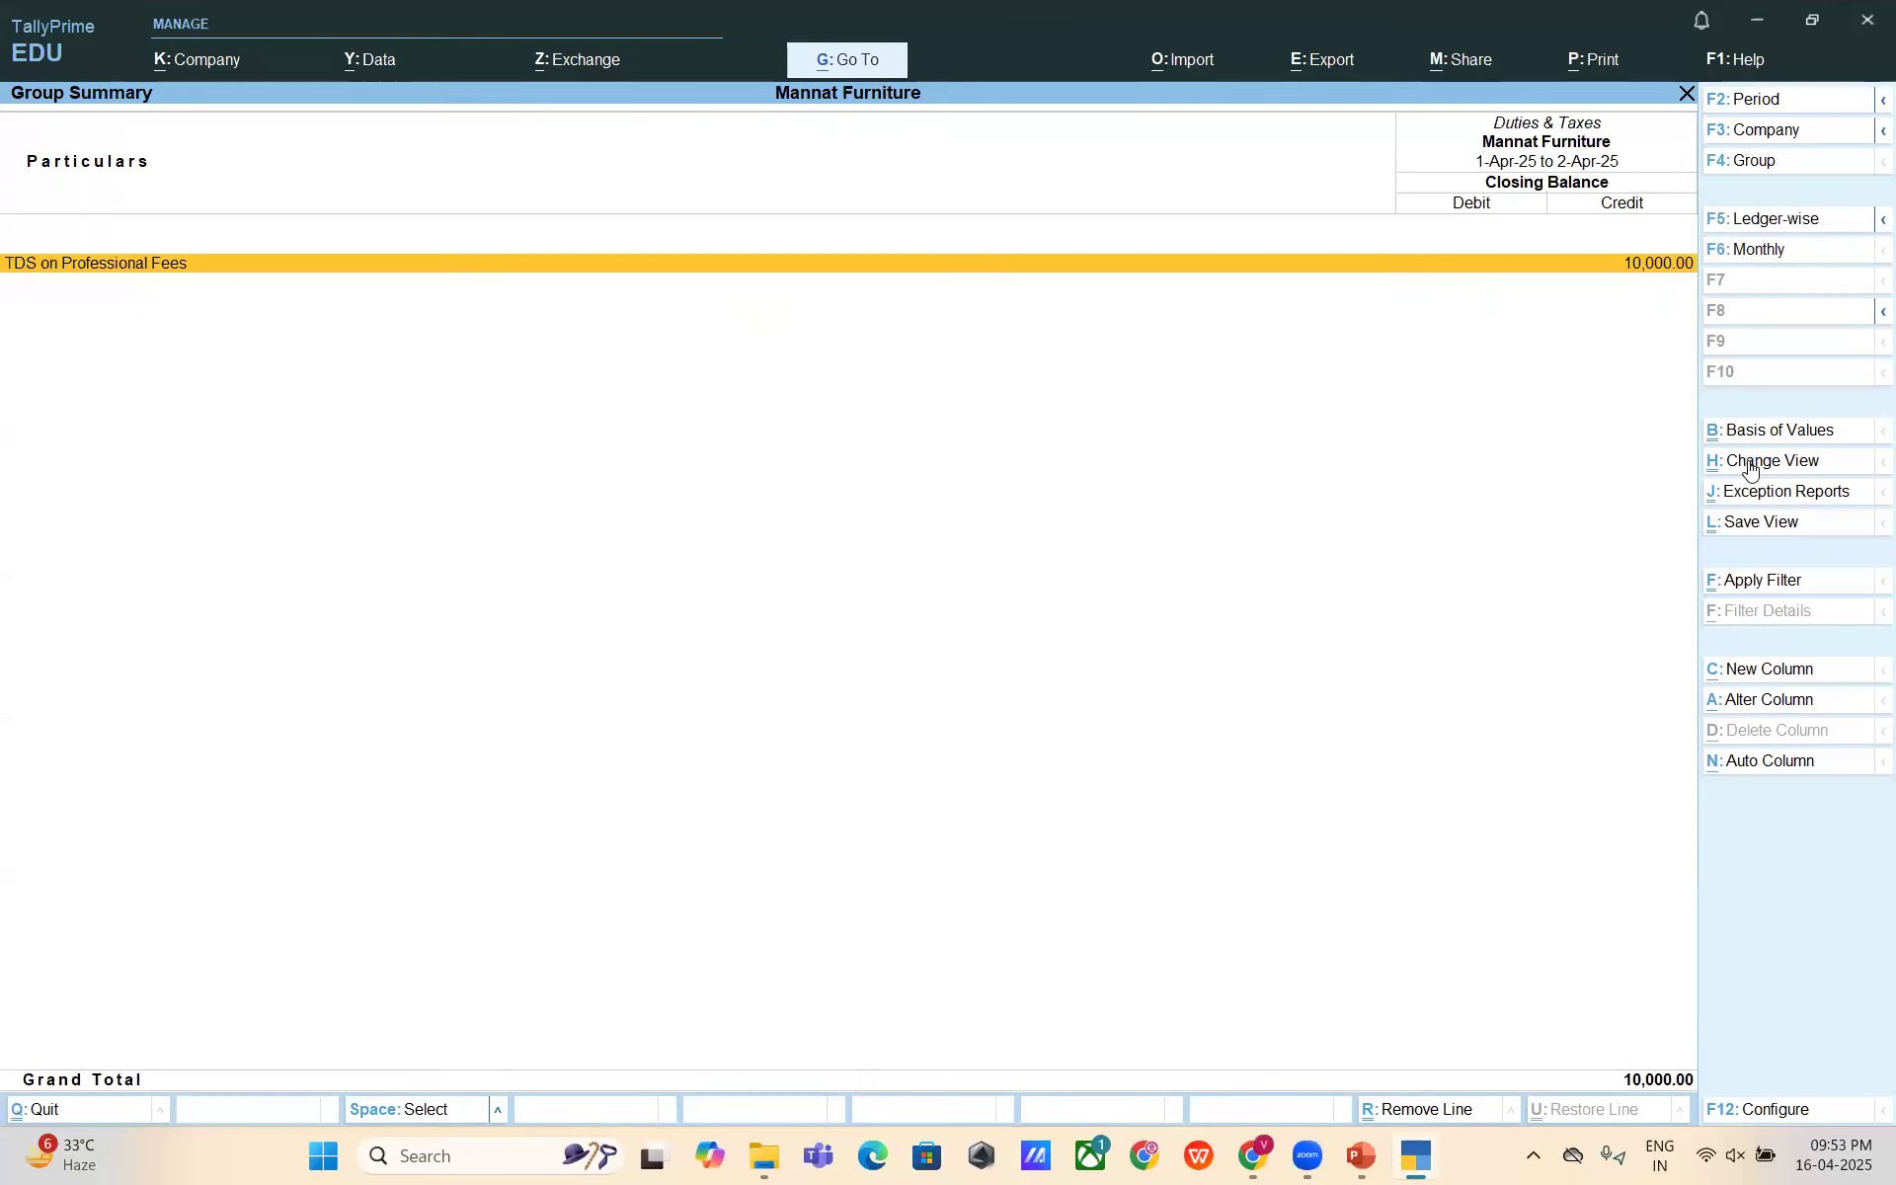
pyautogui.press('Return')
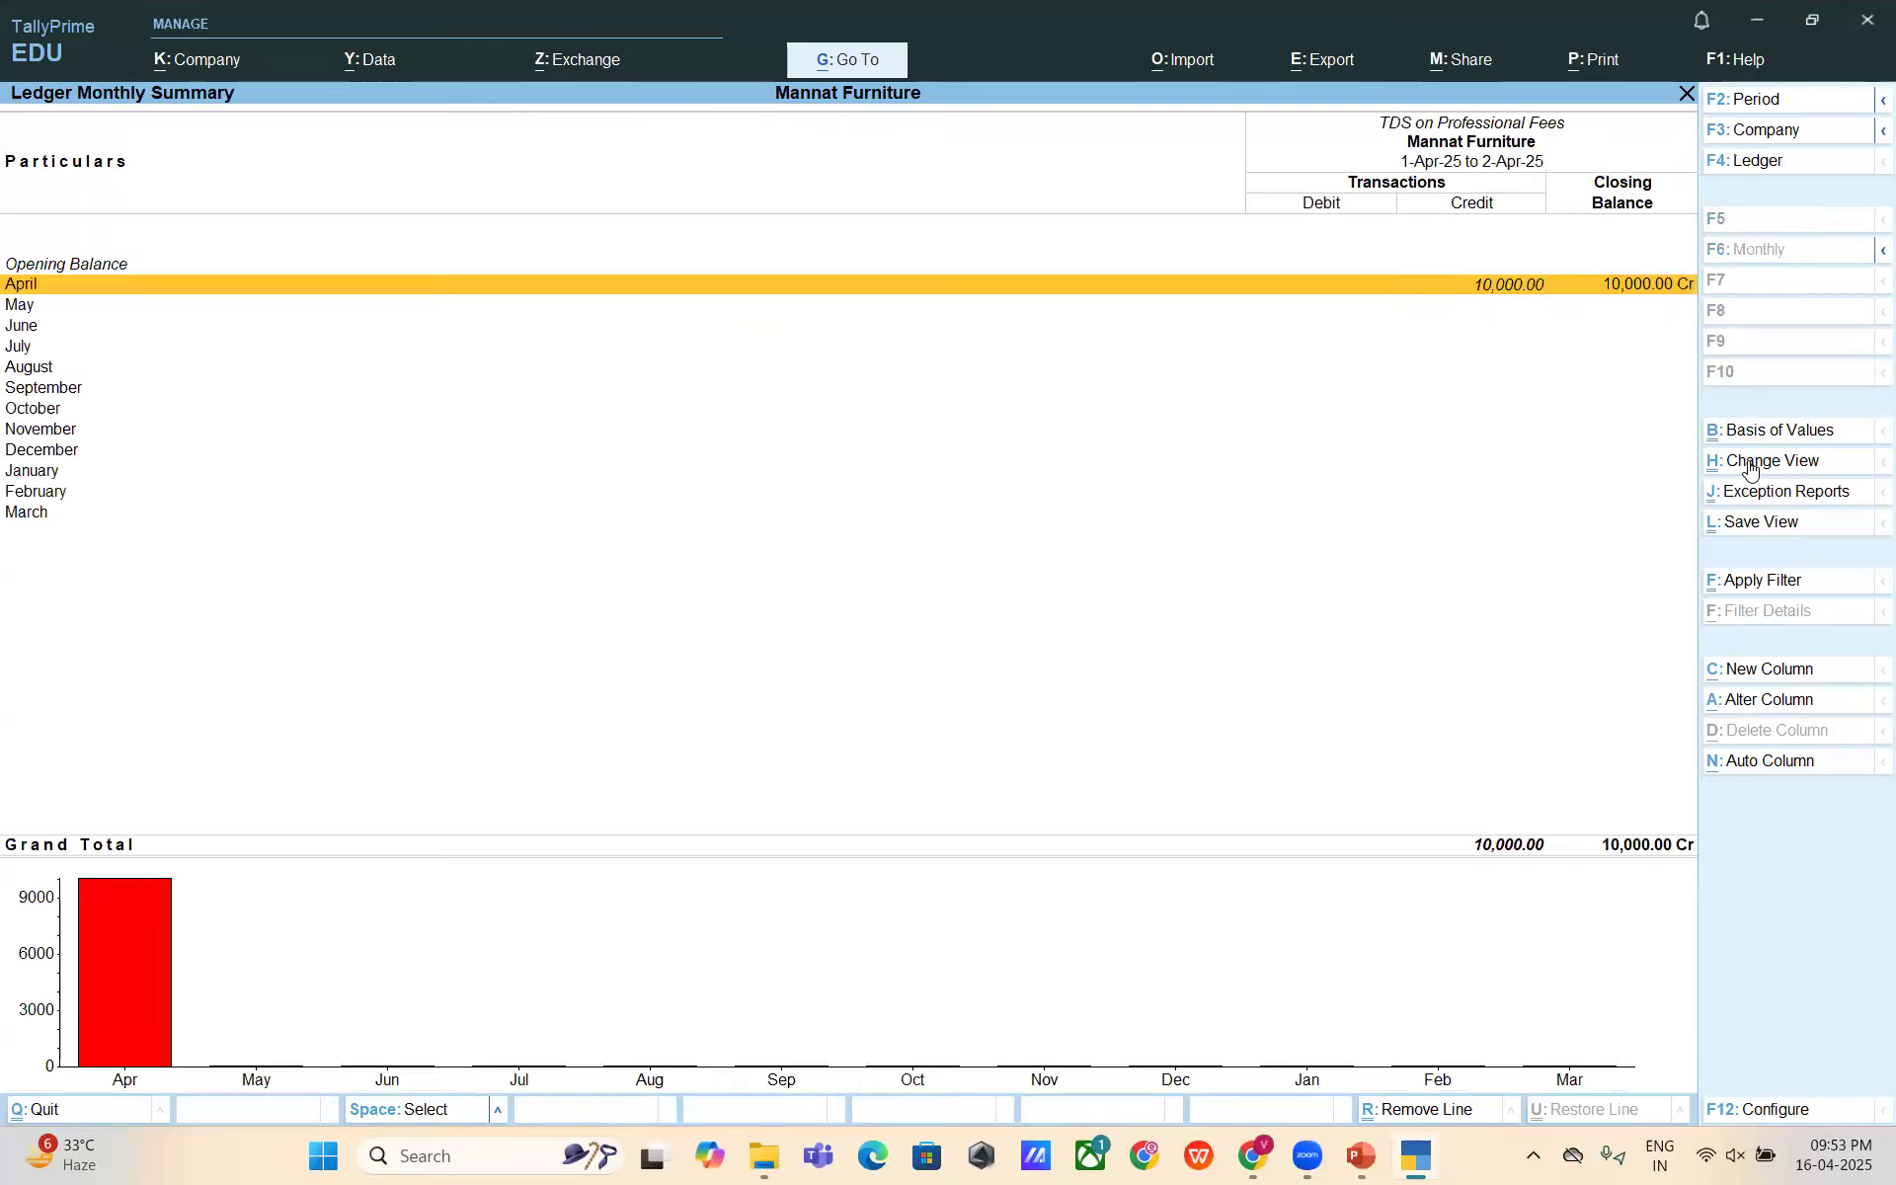
pyautogui.press('Return')
pyautogui.press('F2')
pyautogui.press('BackSpace')
pyautogui.press('Return')
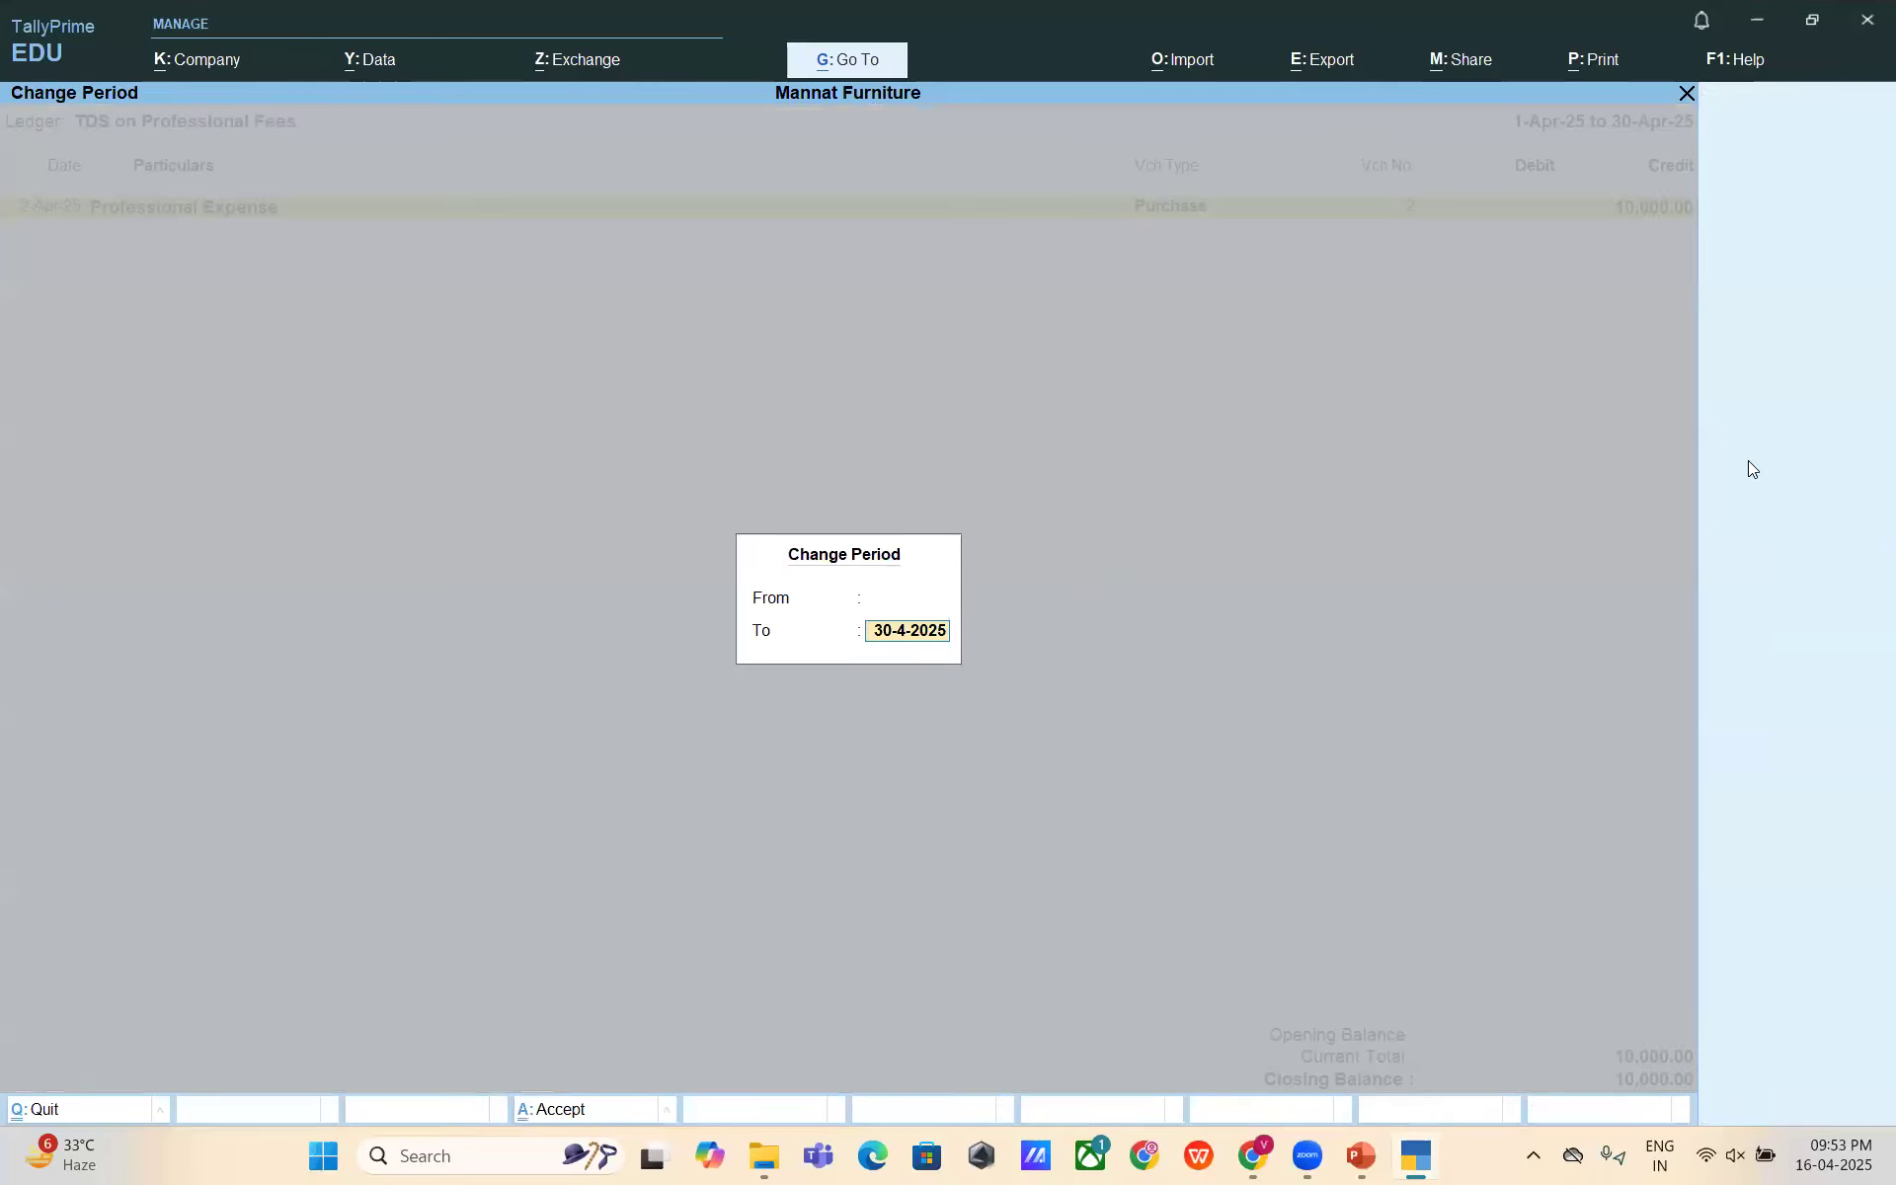
pyautogui.write('2')
pyautogui.press('Return')
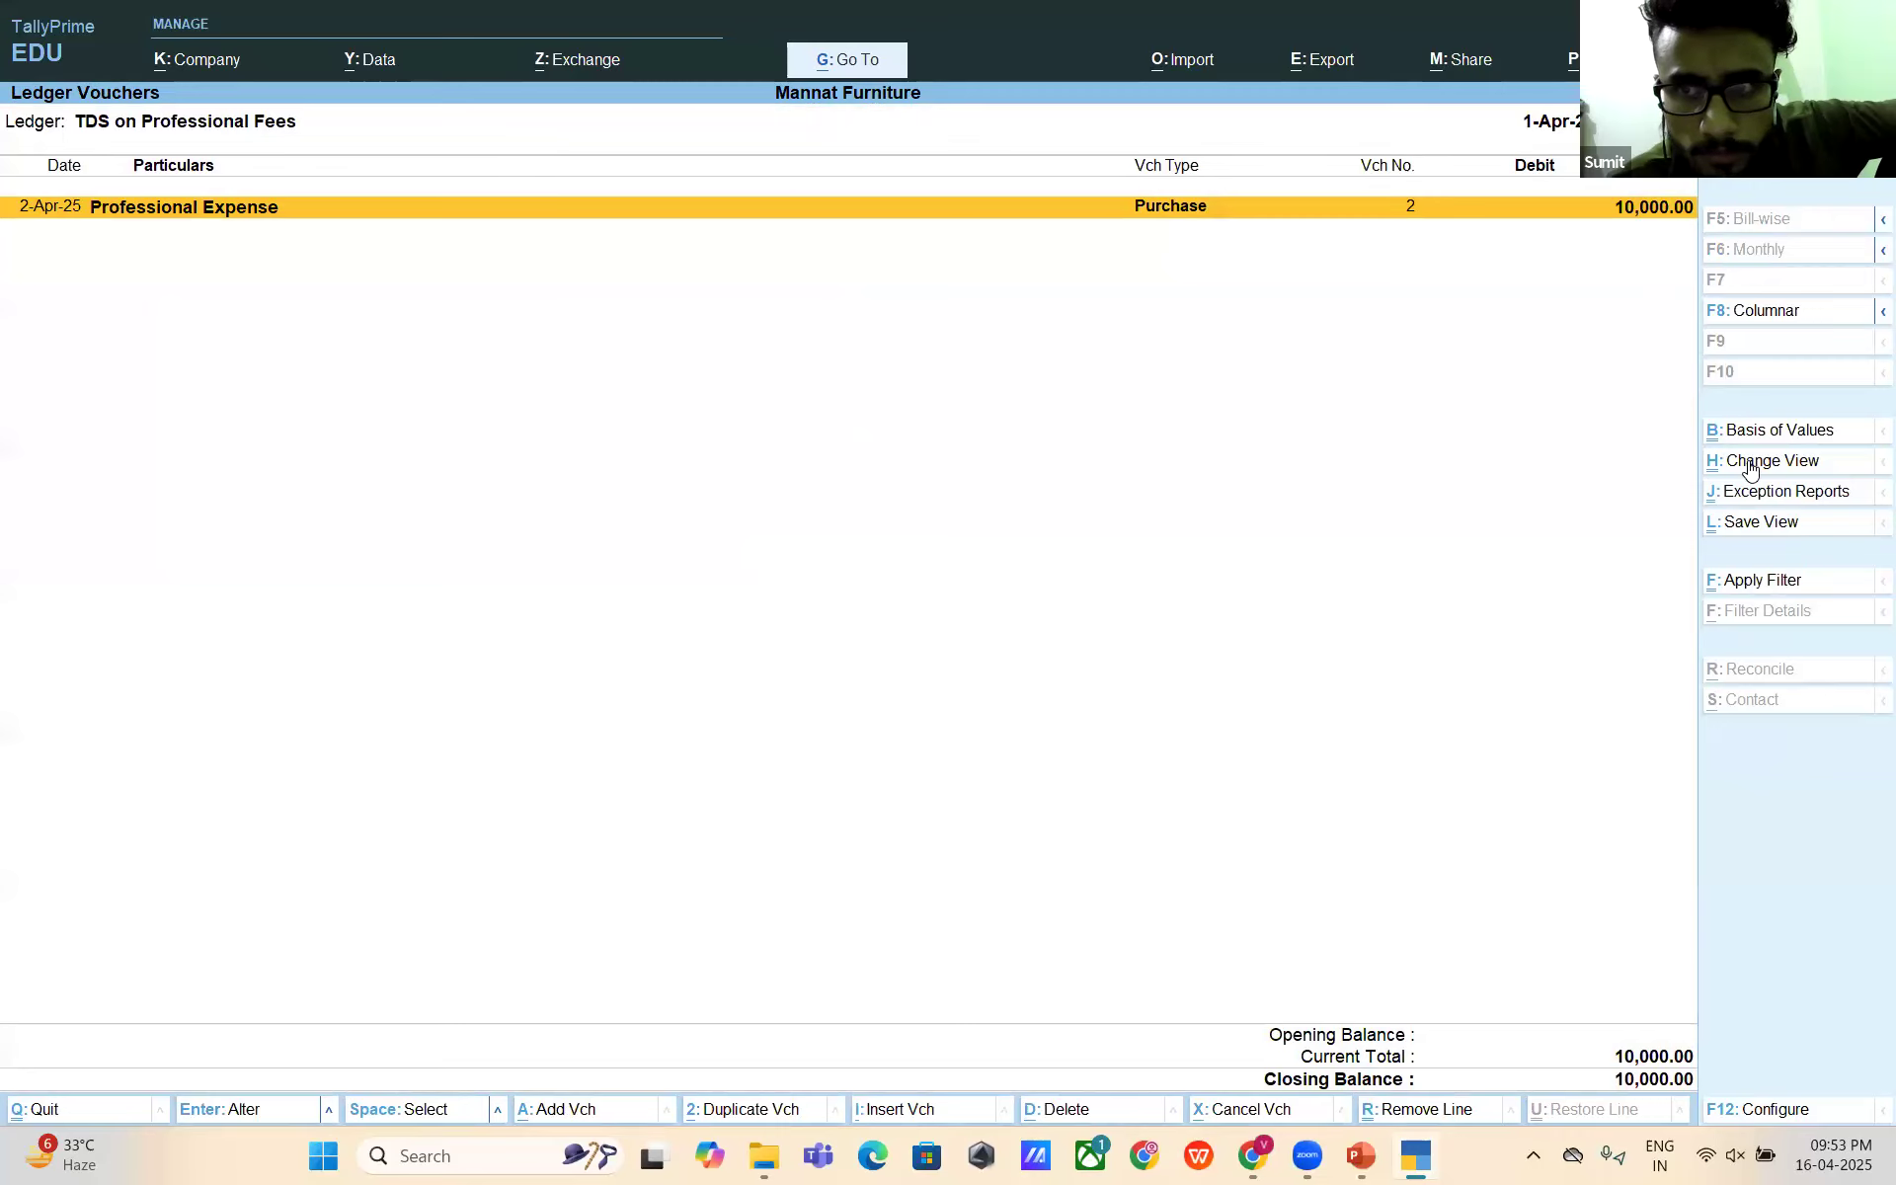
pyautogui.hotkey('alt', 'Tab')
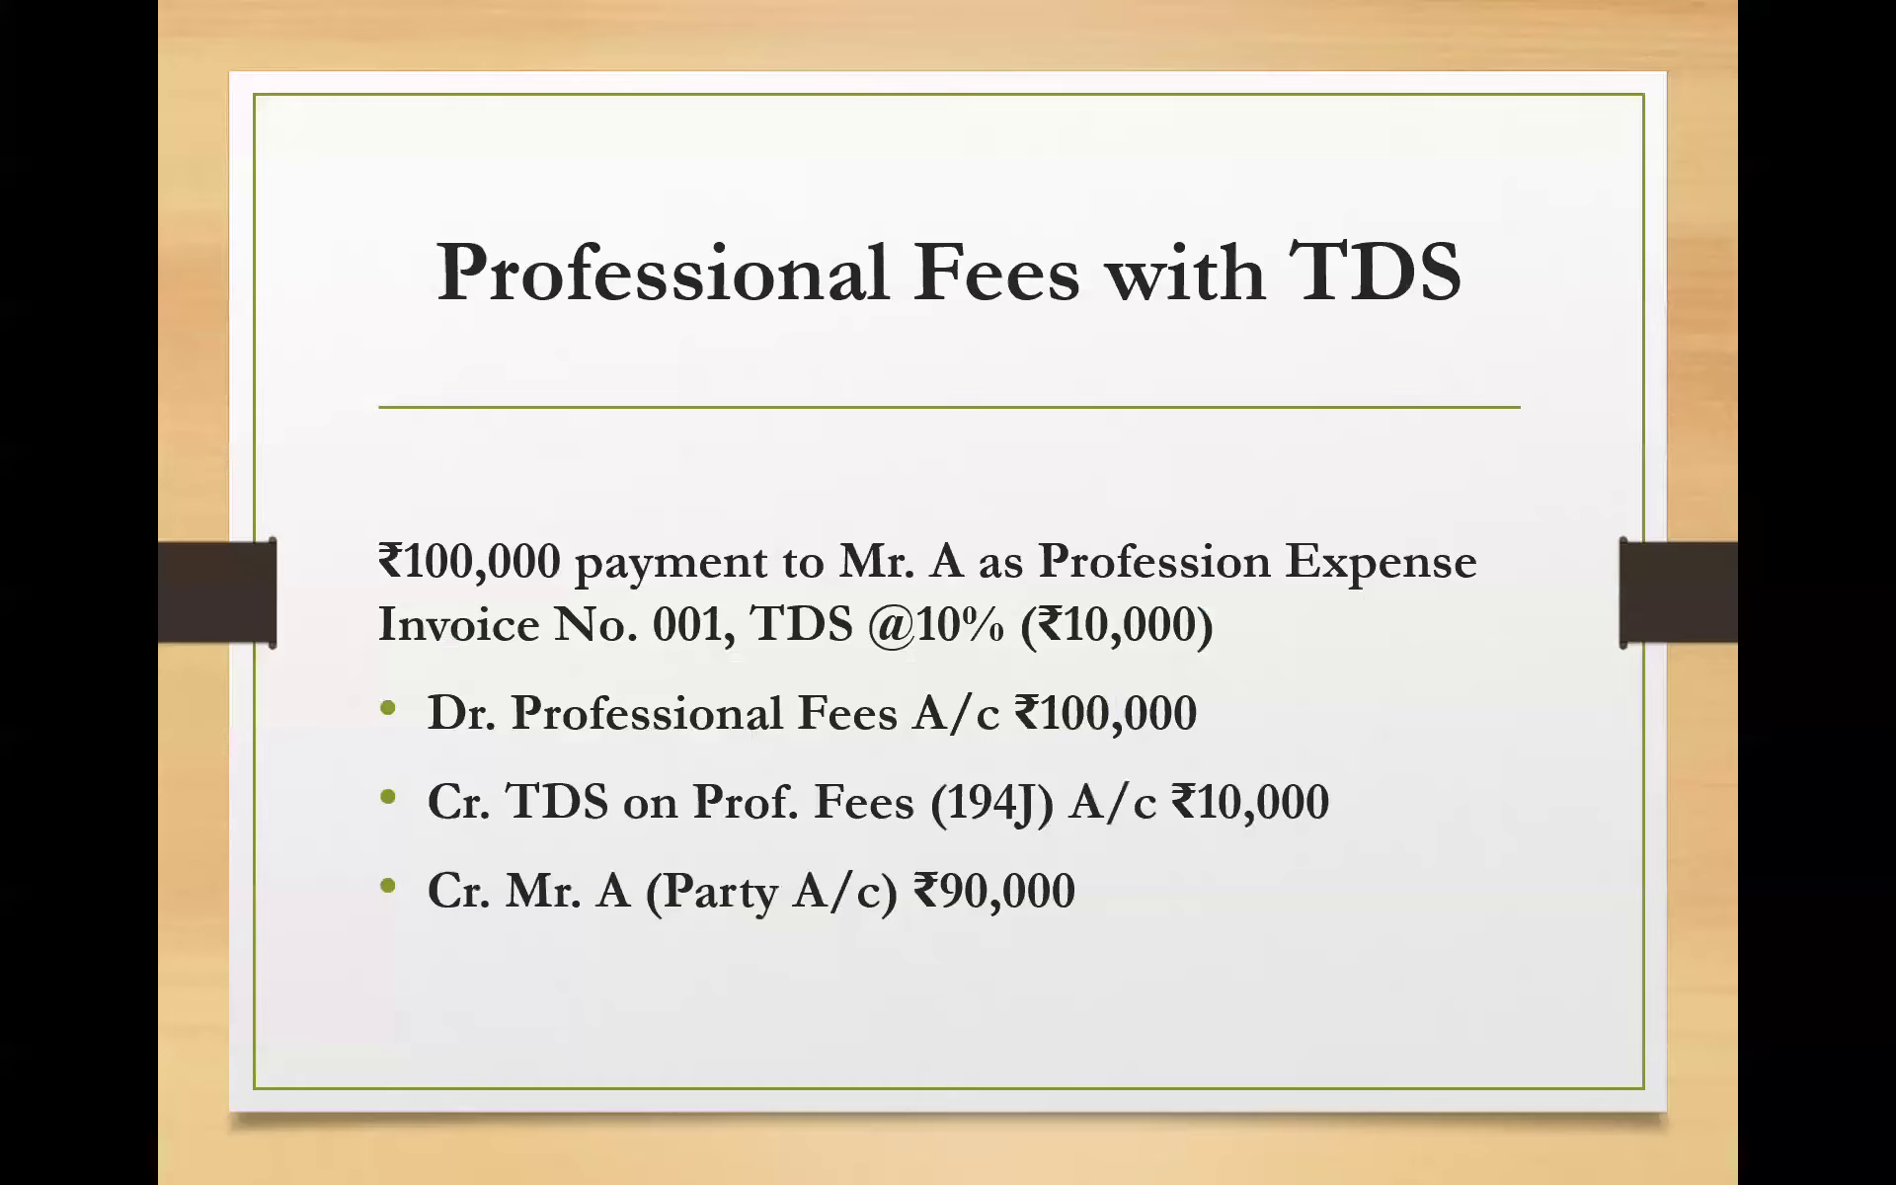
pyautogui.press('Right')
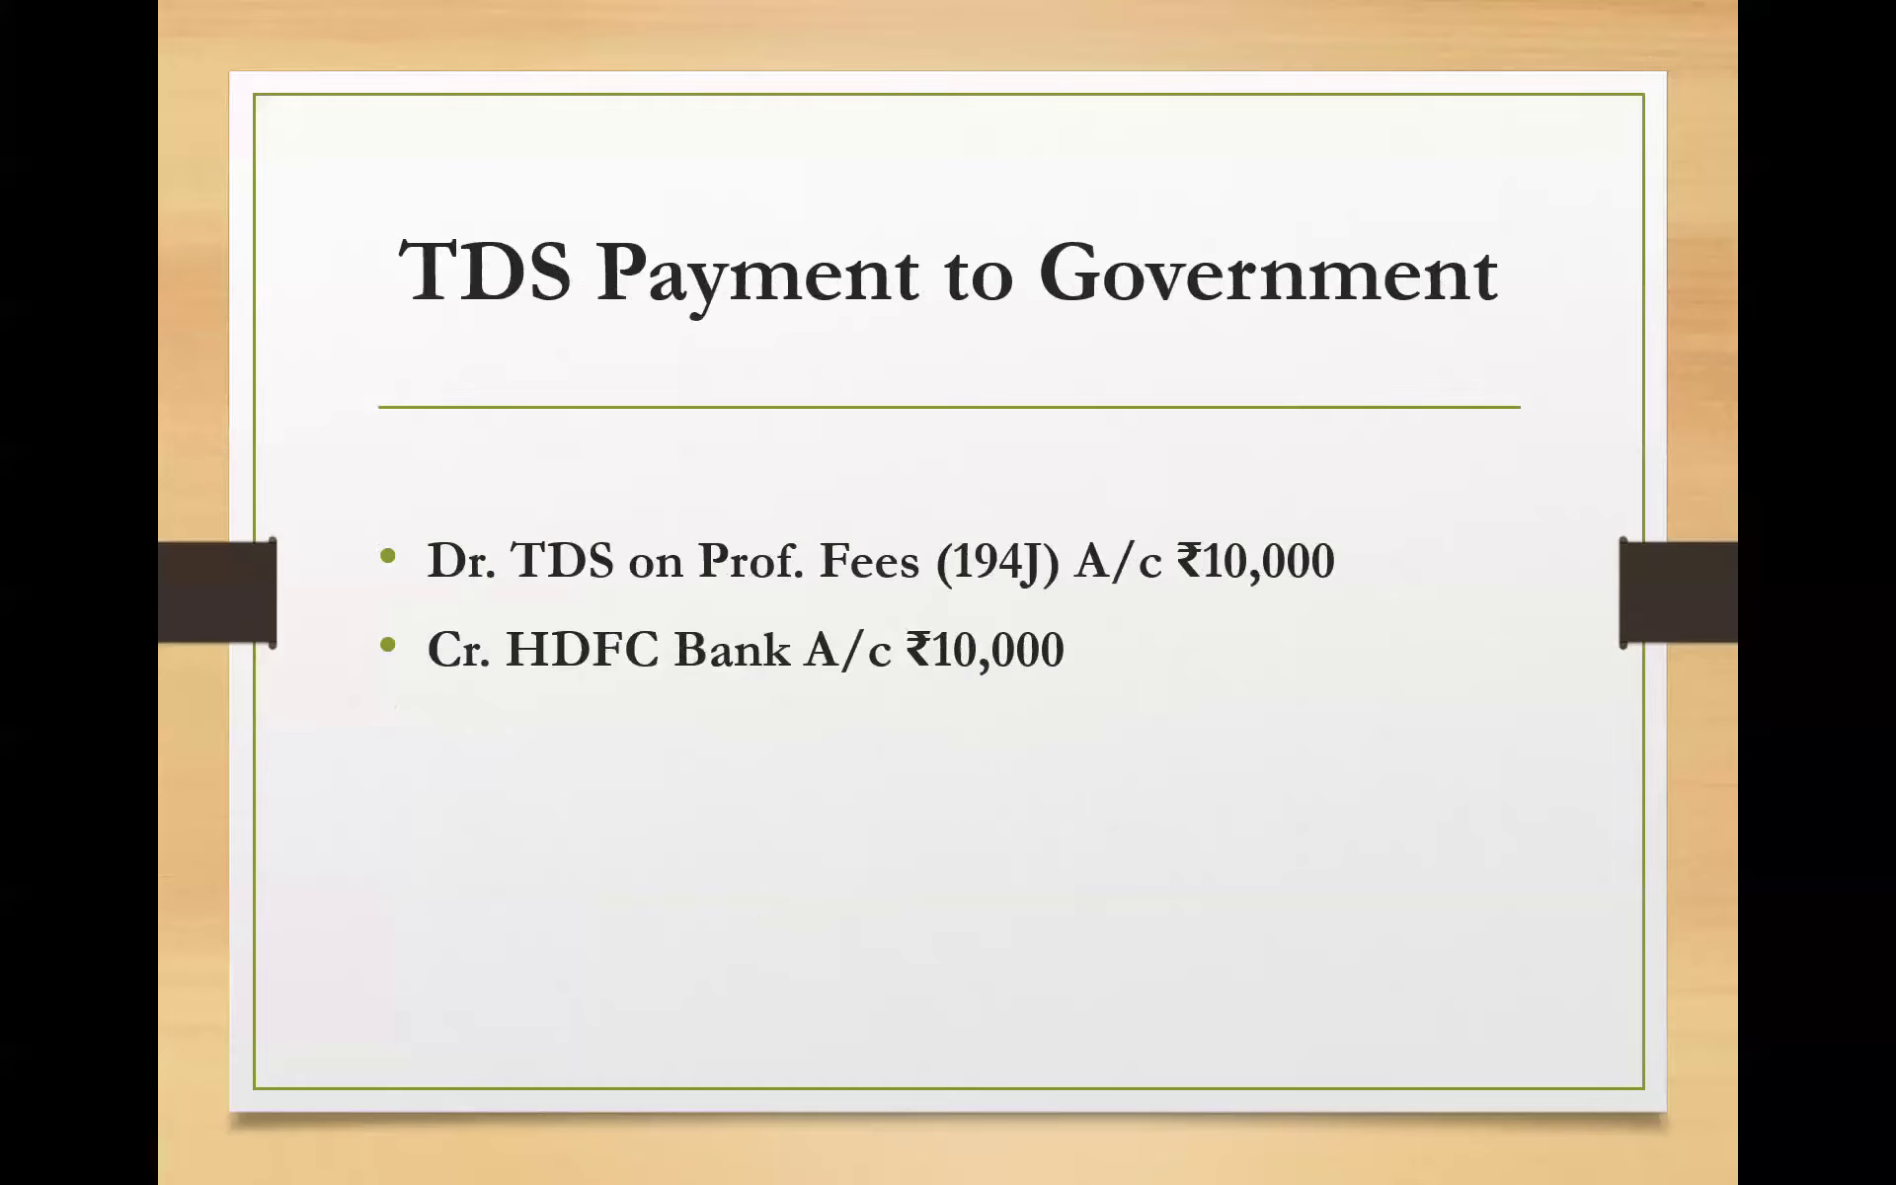
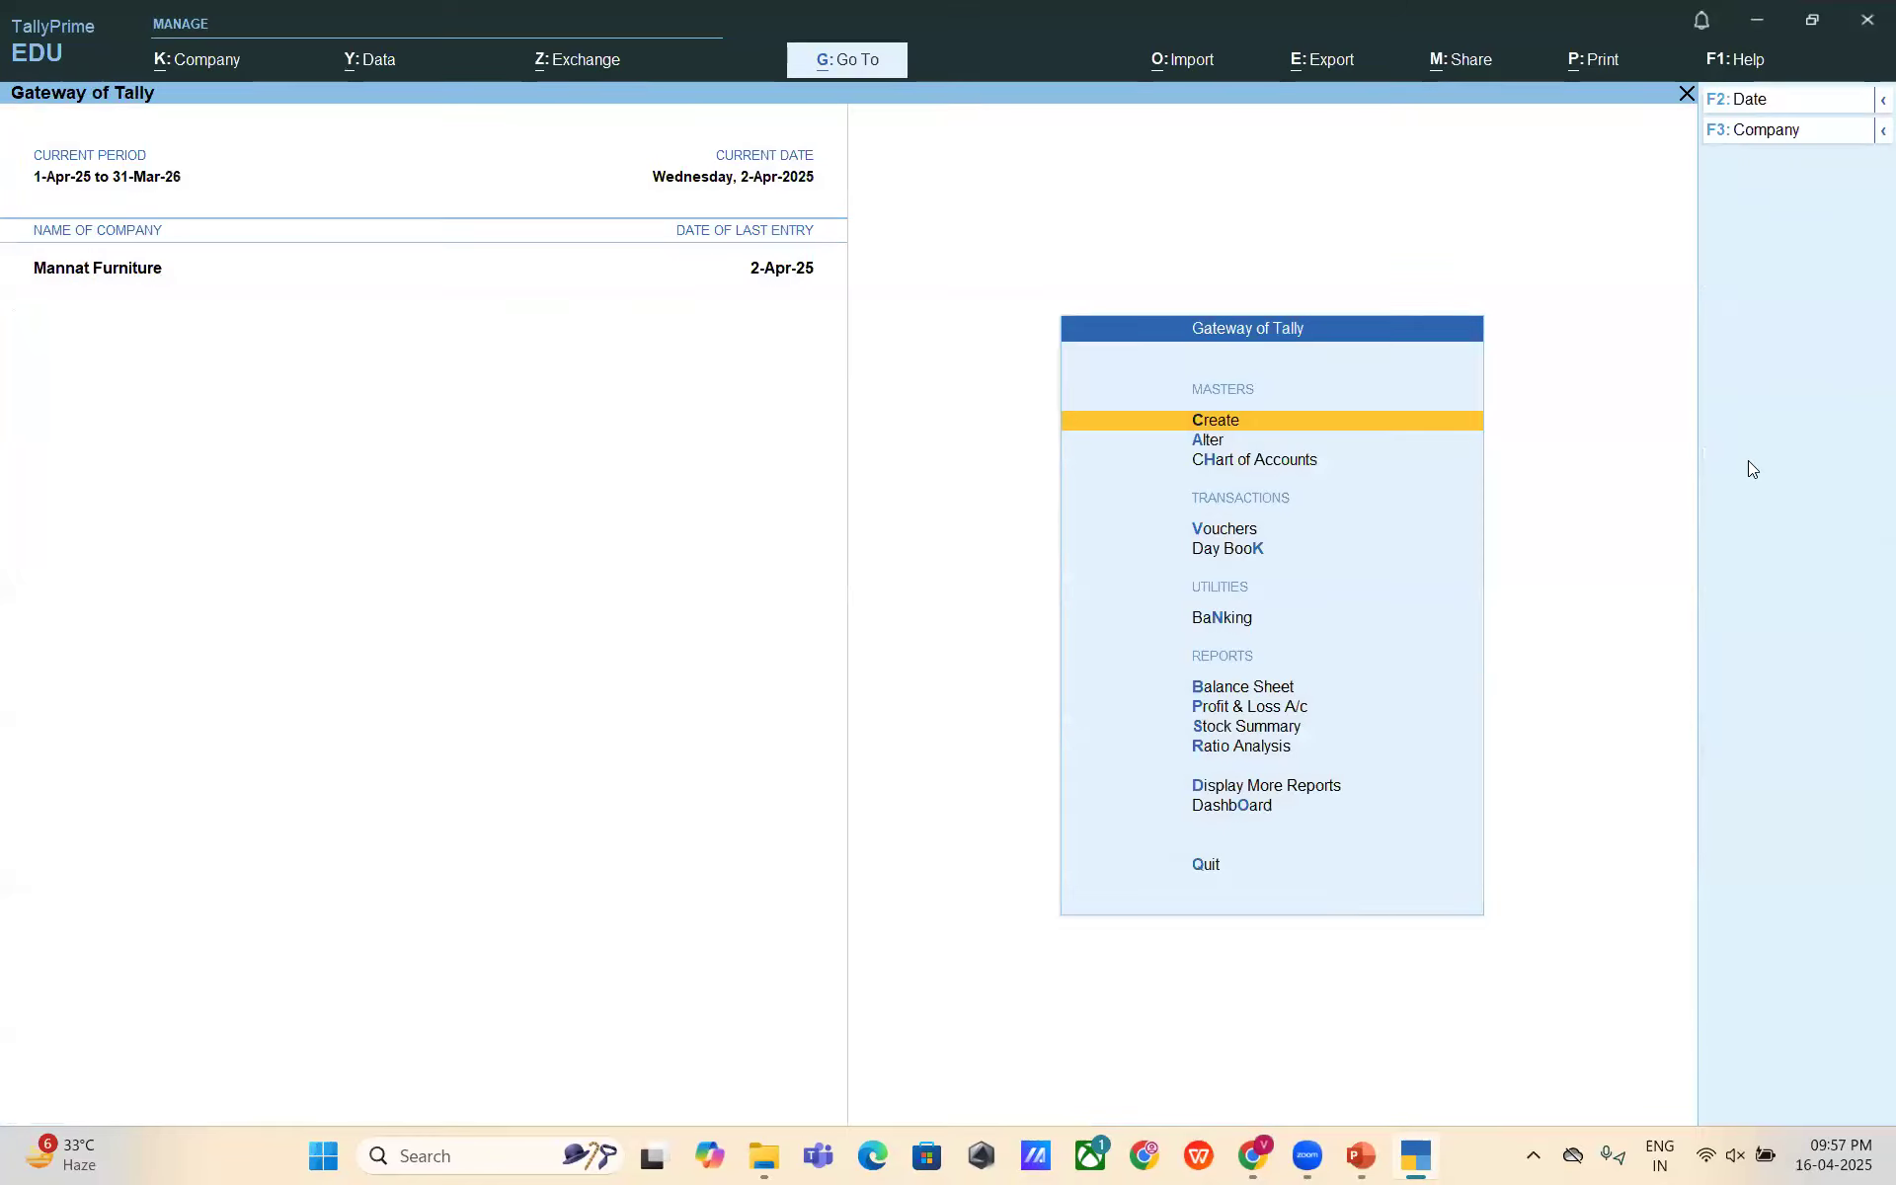
# - Open voucher entry from the Gateway of Tally and switch it to a Payment voucher
pyautogui.press('v')
pyautogui.press('Escape')
pyautogui.press('Escape')
pyautogui.press('Escape')
pyautogui.press('Down')
pyautogui.press('Down')
pyautogui.press('Down')
pyautogui.press('Down')
pyautogui.press('Up')
pyautogui.press('Return')
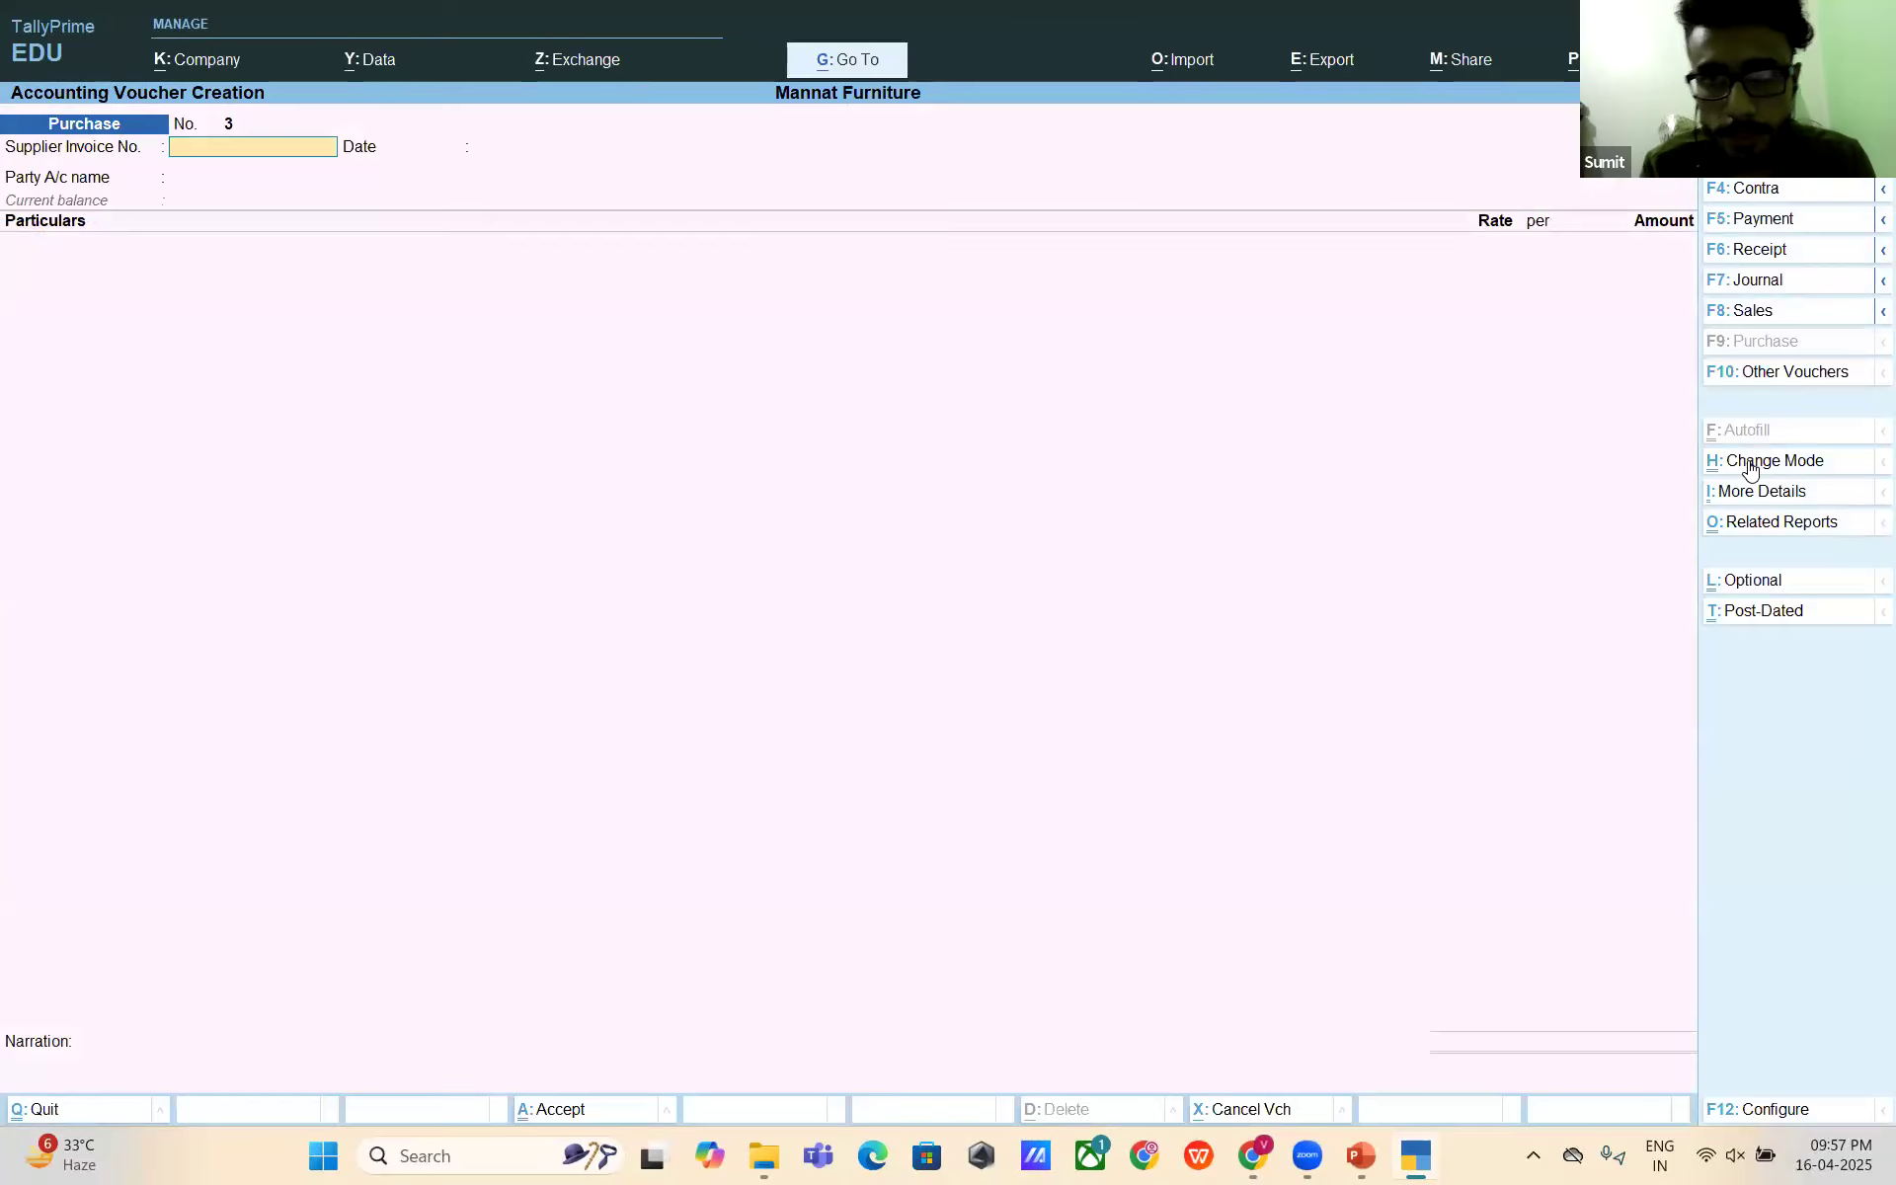
pyautogui.press('F4')
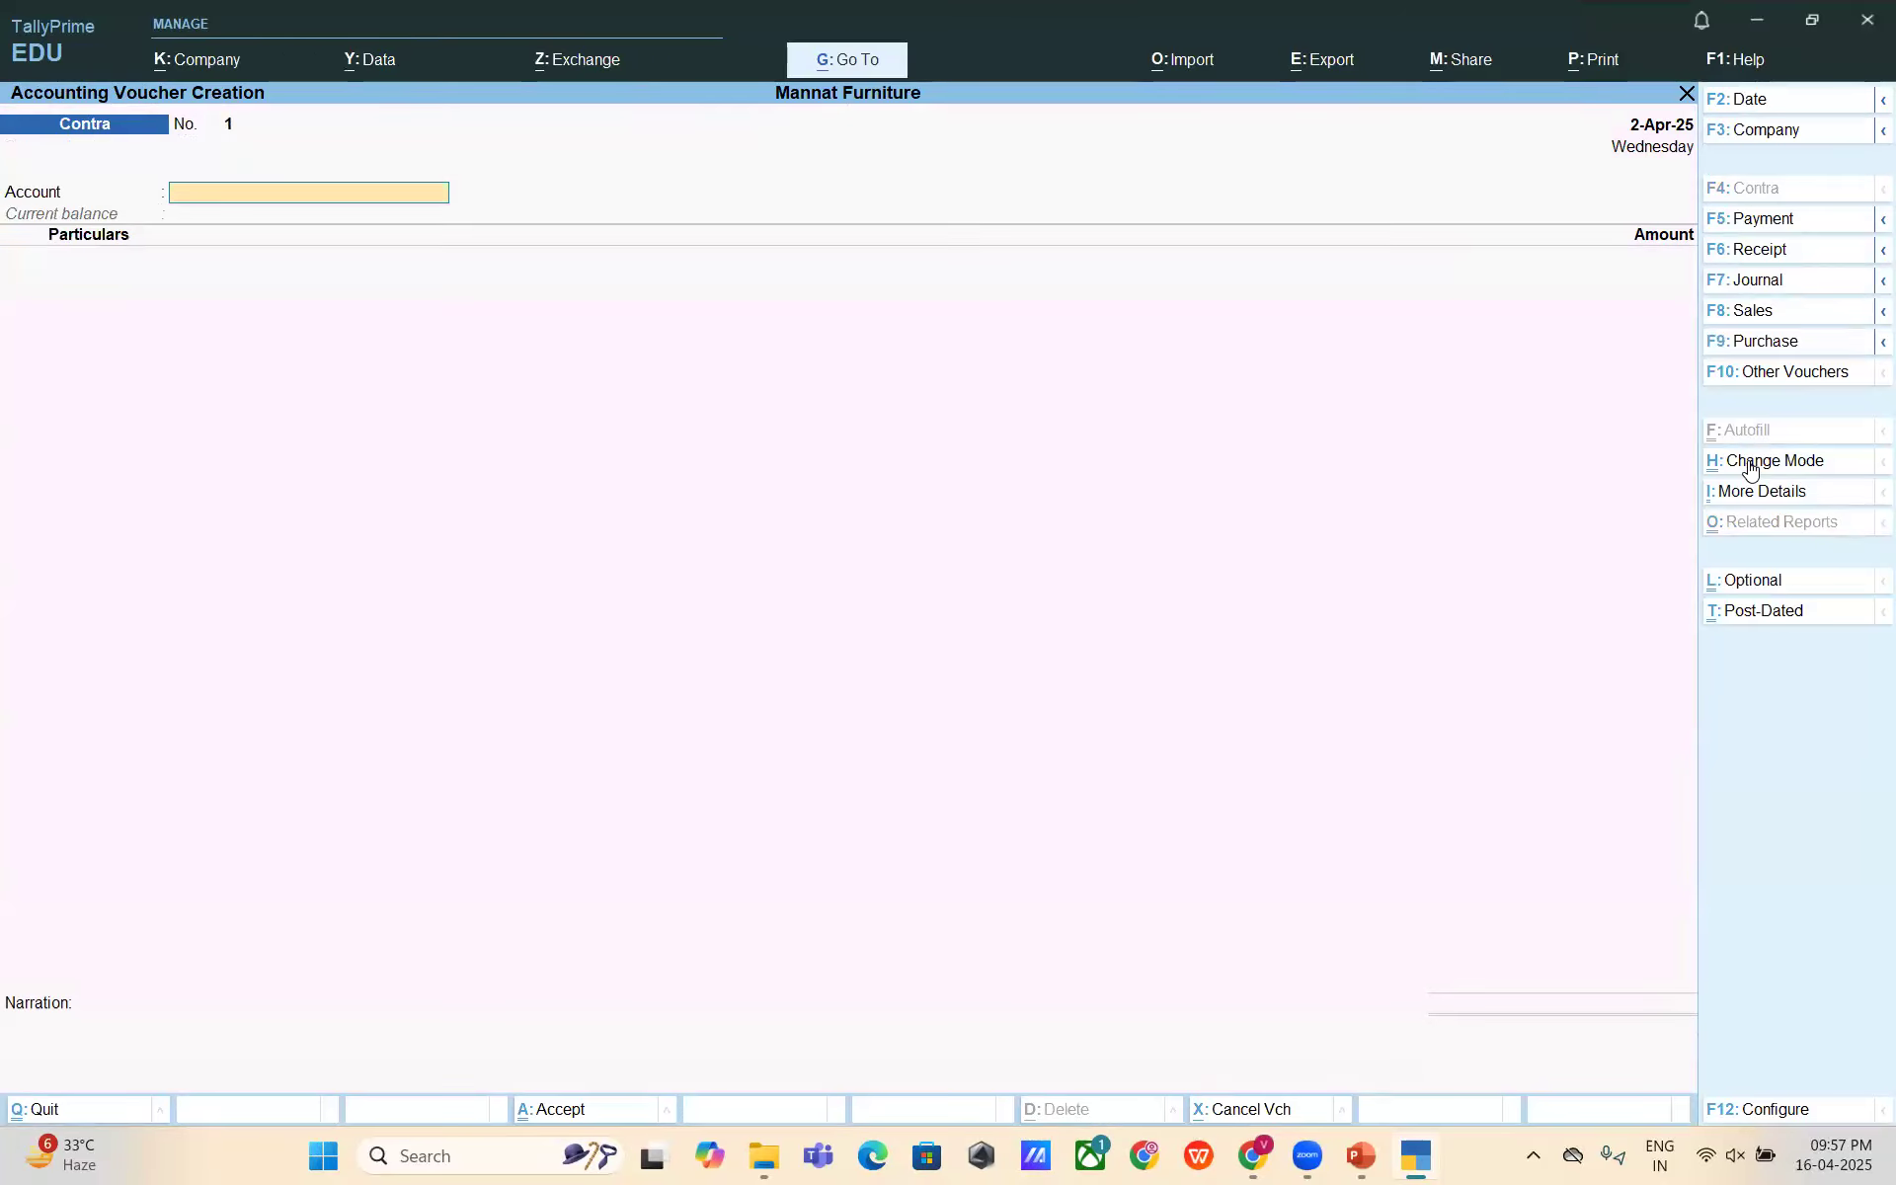
pyautogui.press('F5')
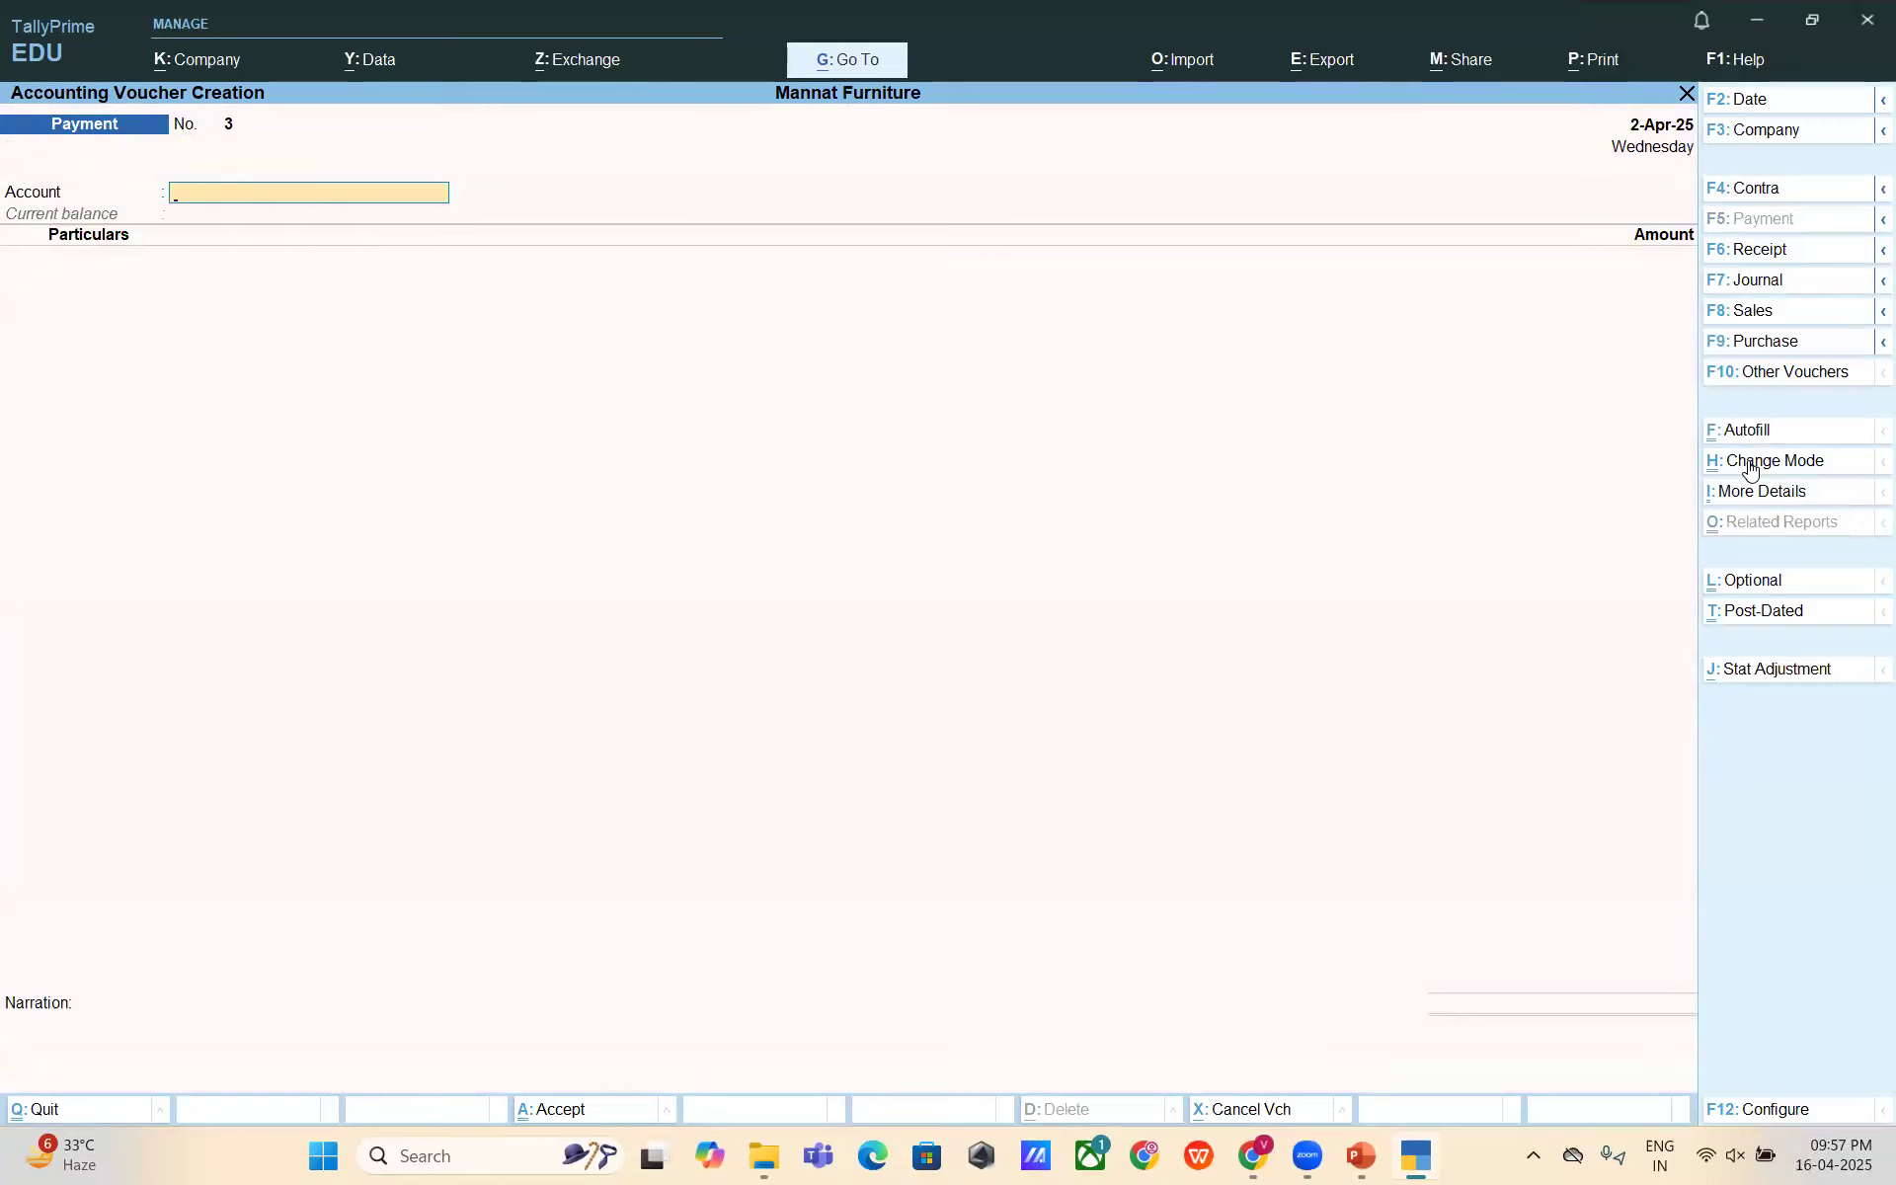
# - Pay TDS on Professional Fees 10,000 from Punjab National Bank
pyautogui.write('Pun')
pyautogui.press('Return')
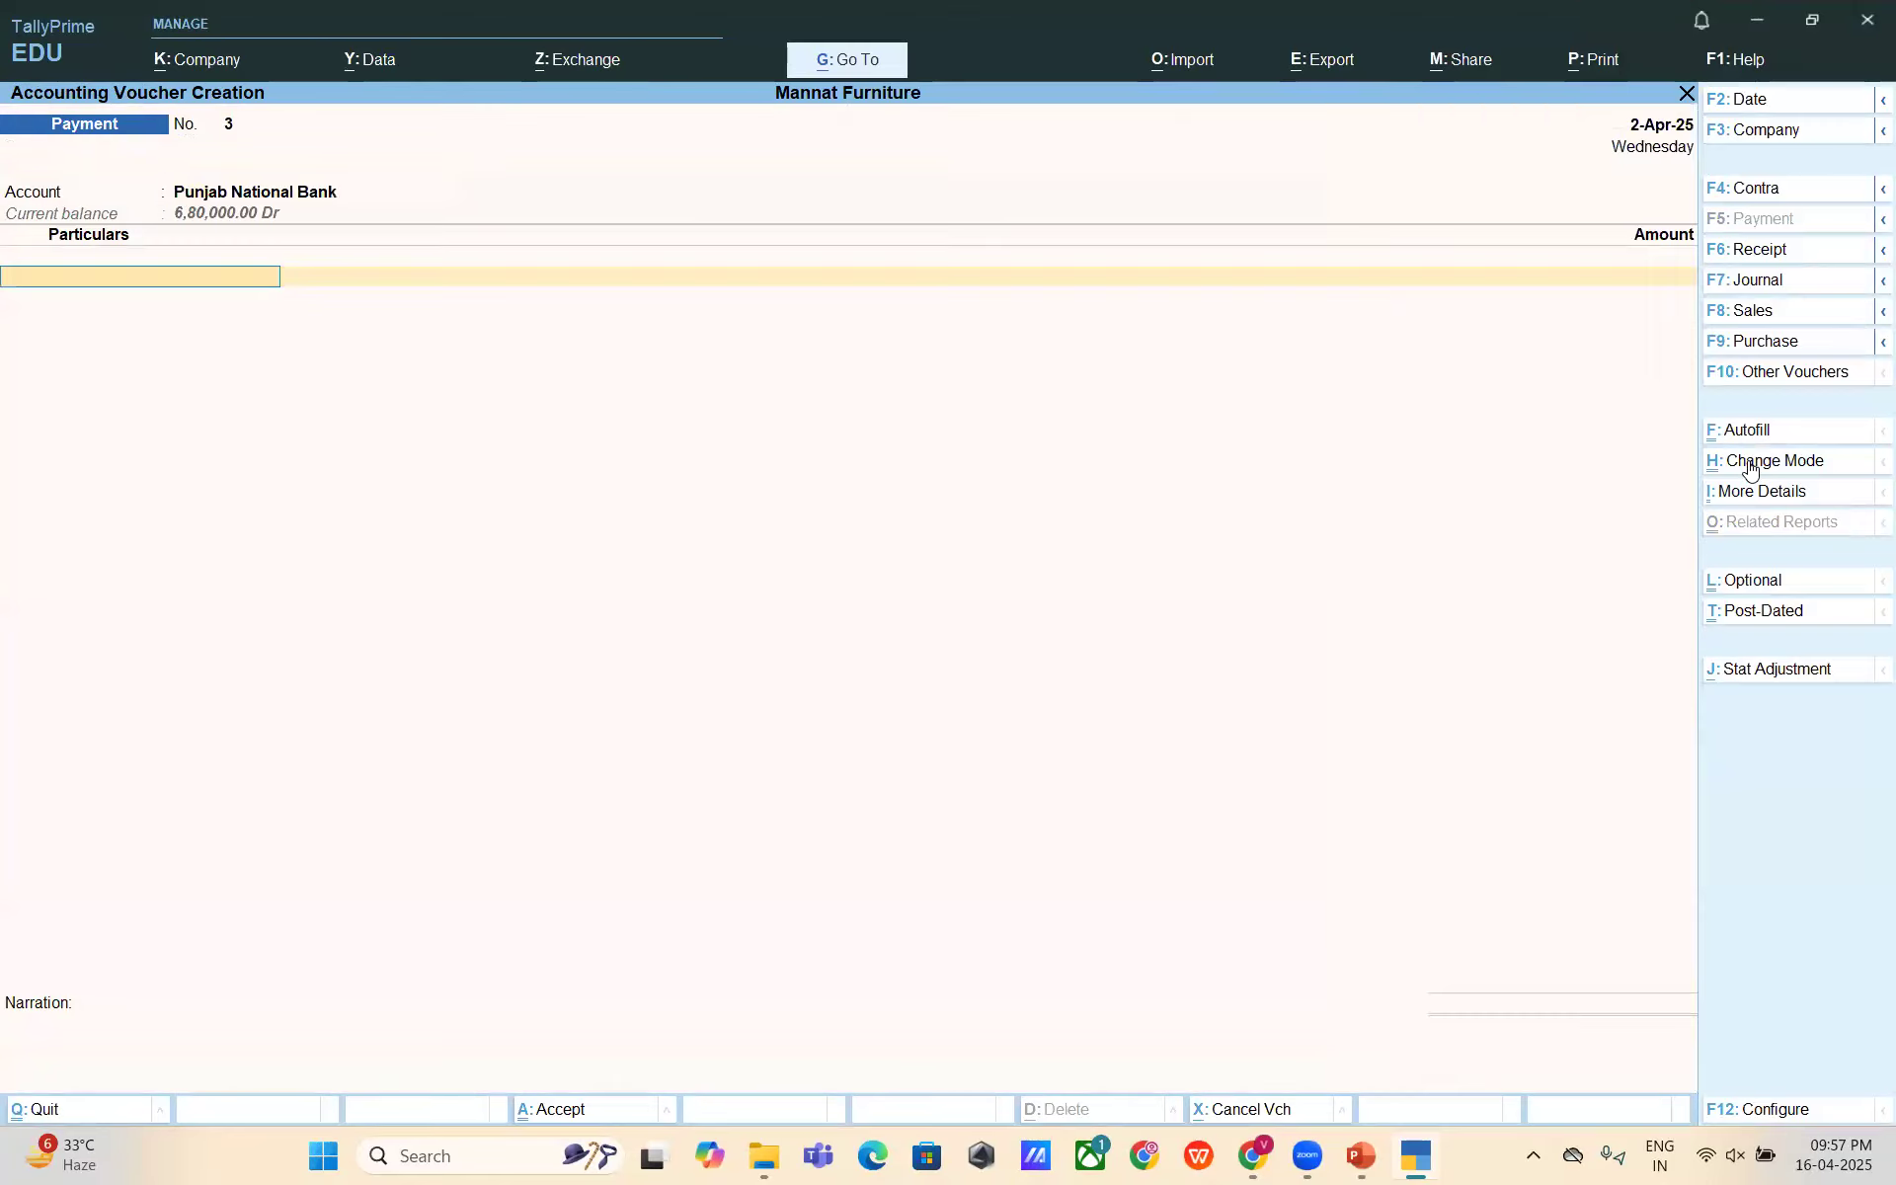
pyautogui.write('Tds')
pyautogui.press('Return')
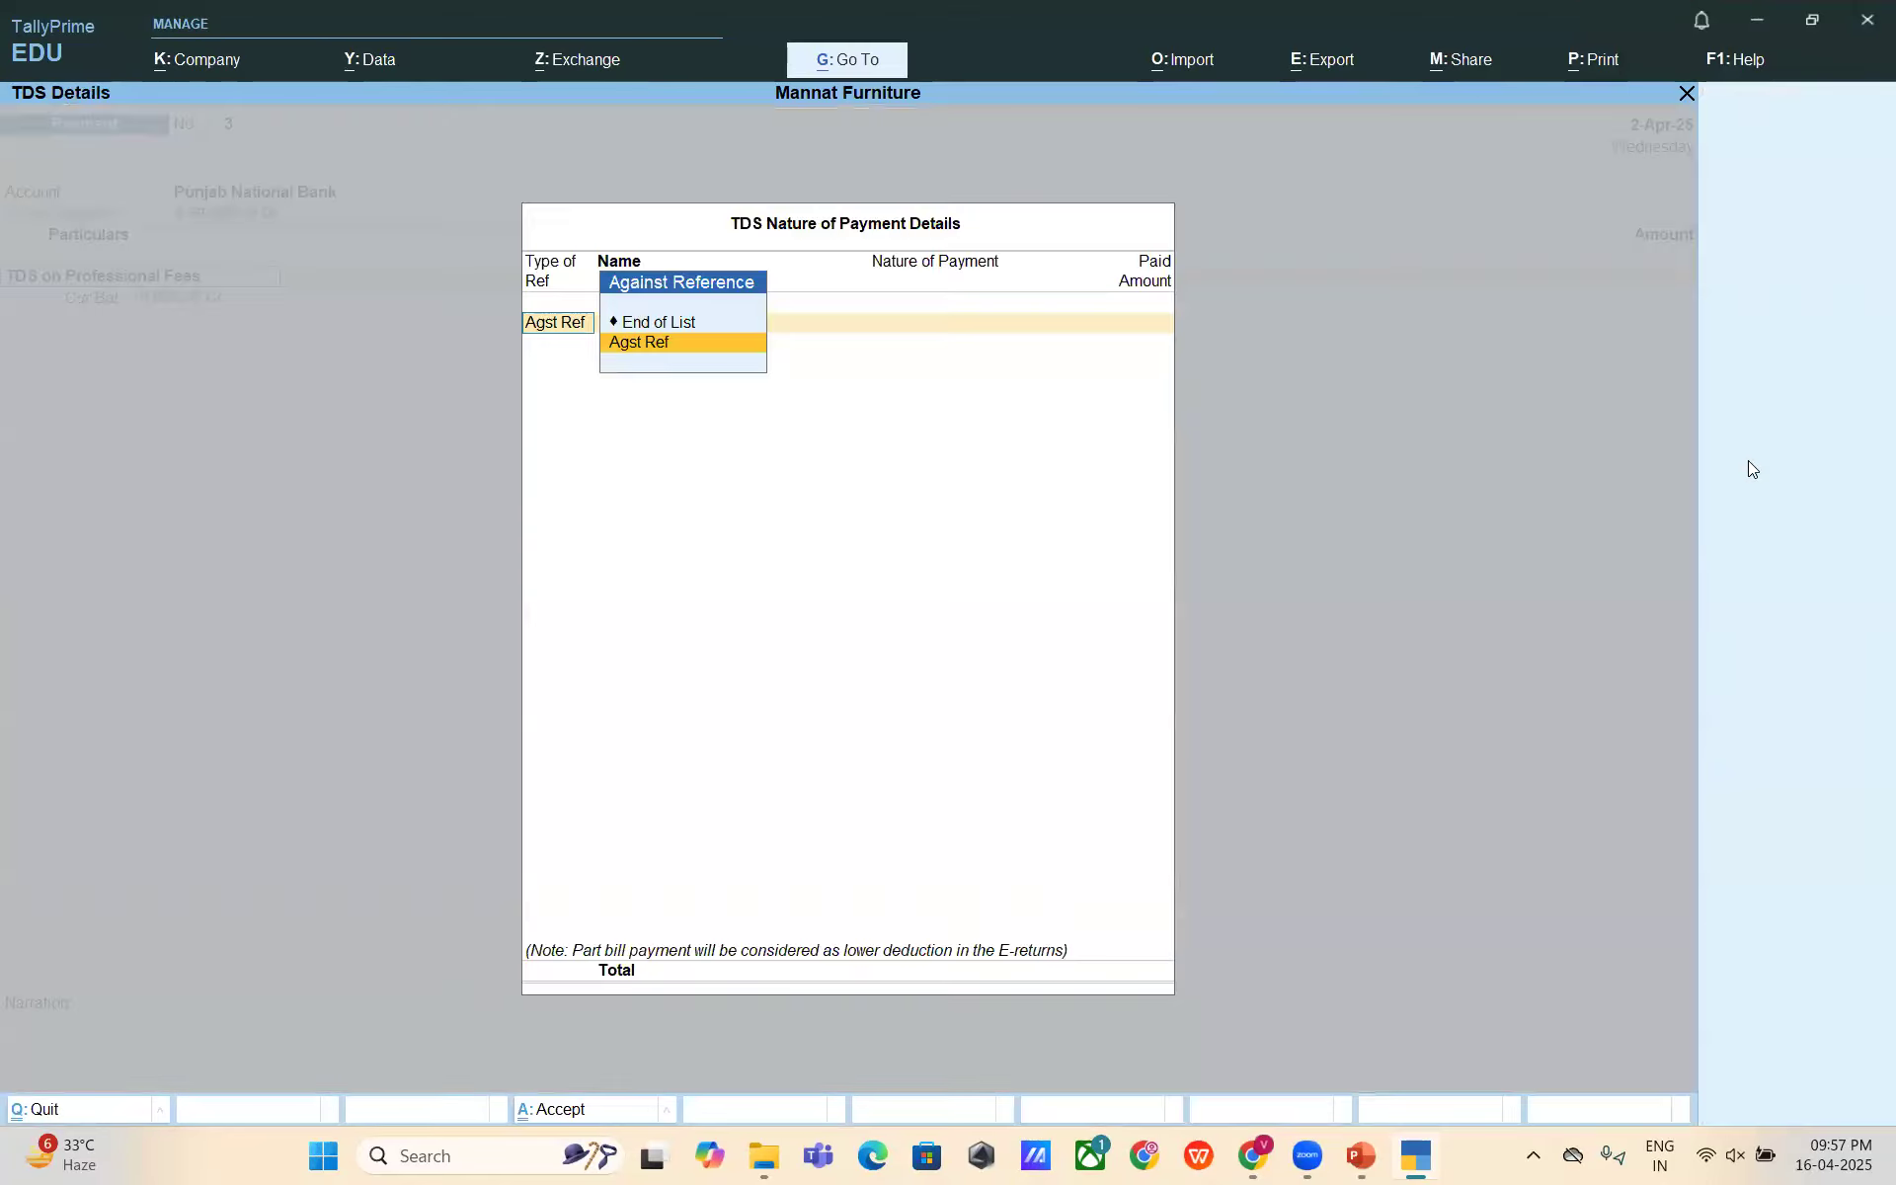
pyautogui.press('Return')
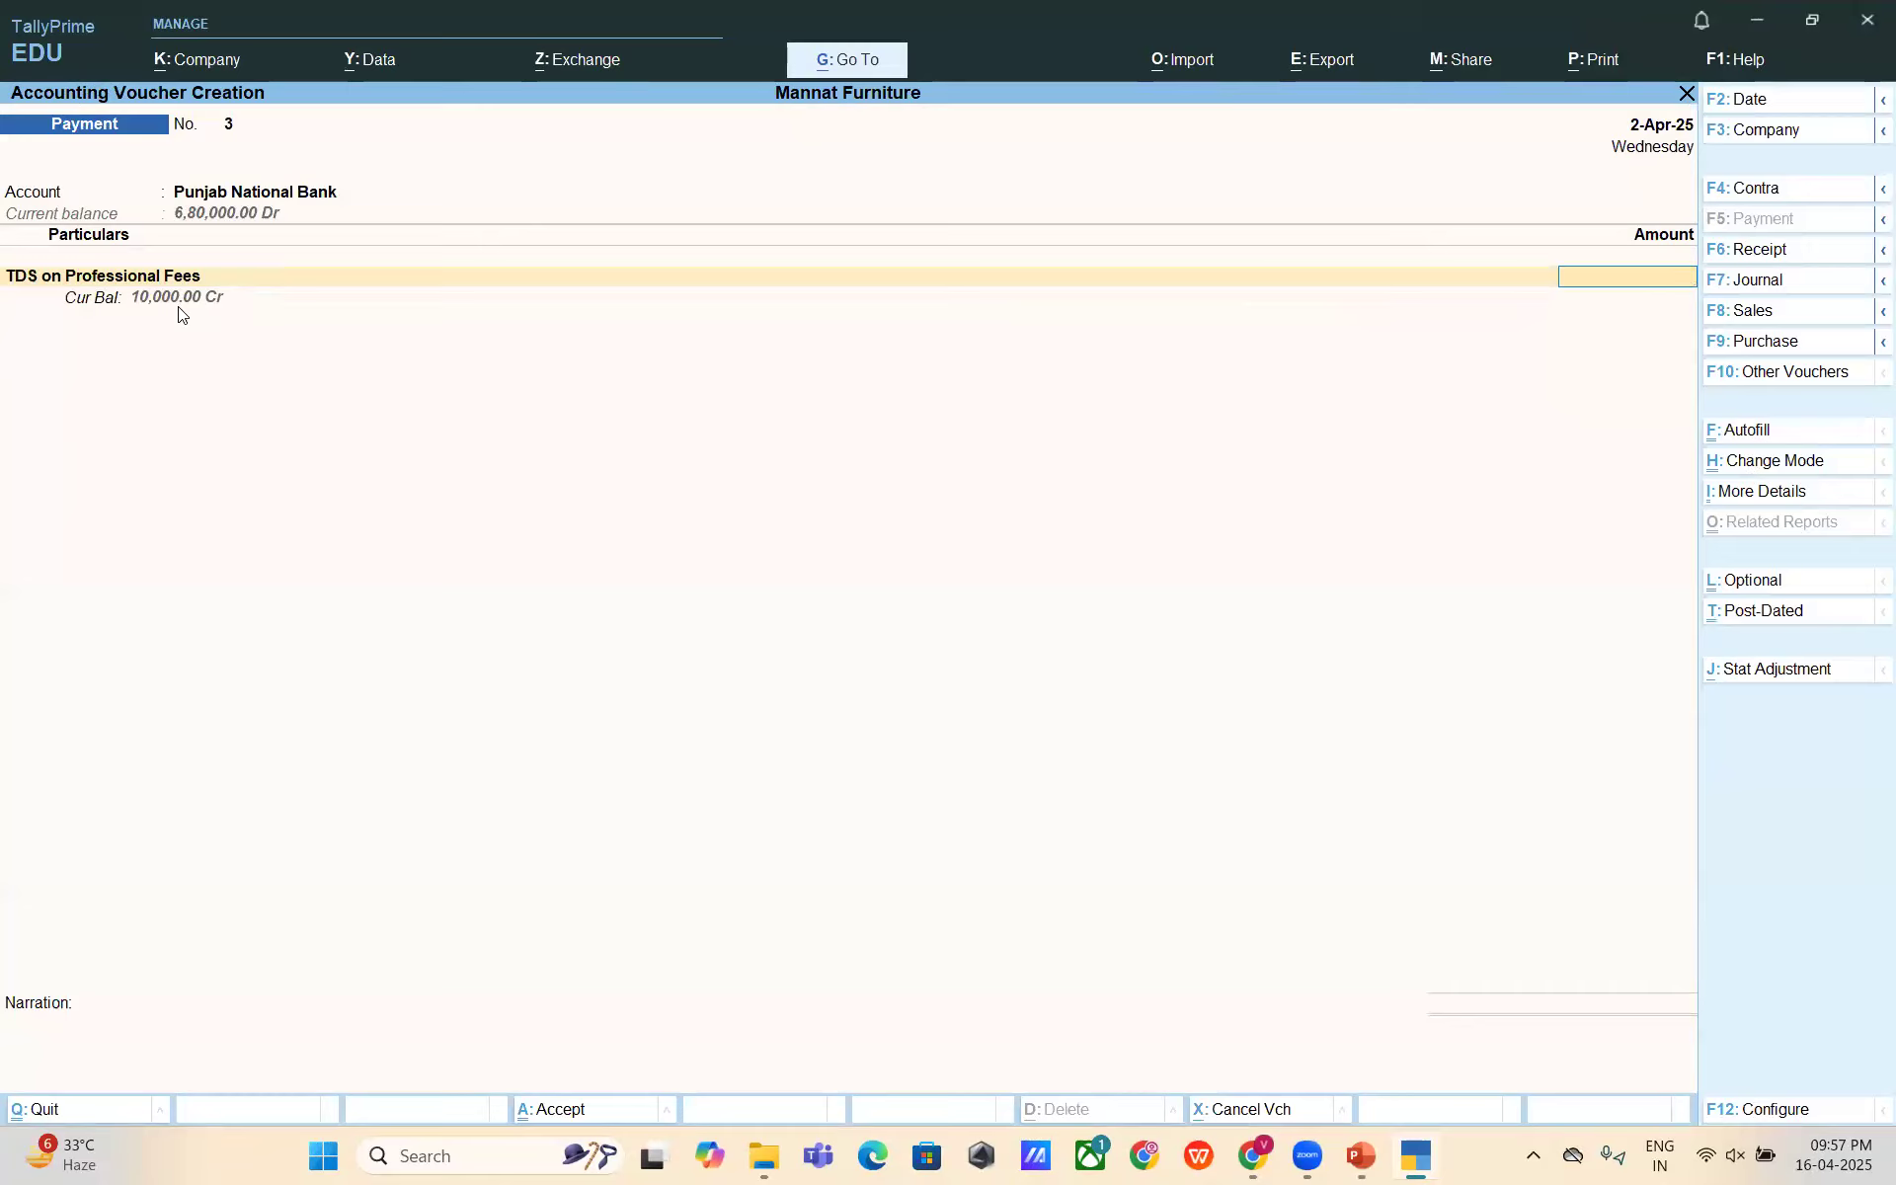
pyautogui.write('10000')
# - Date the payment voucher 1-May-25 and complete its entries
pyautogui.press('F2')
pyautogui.write('1-5')
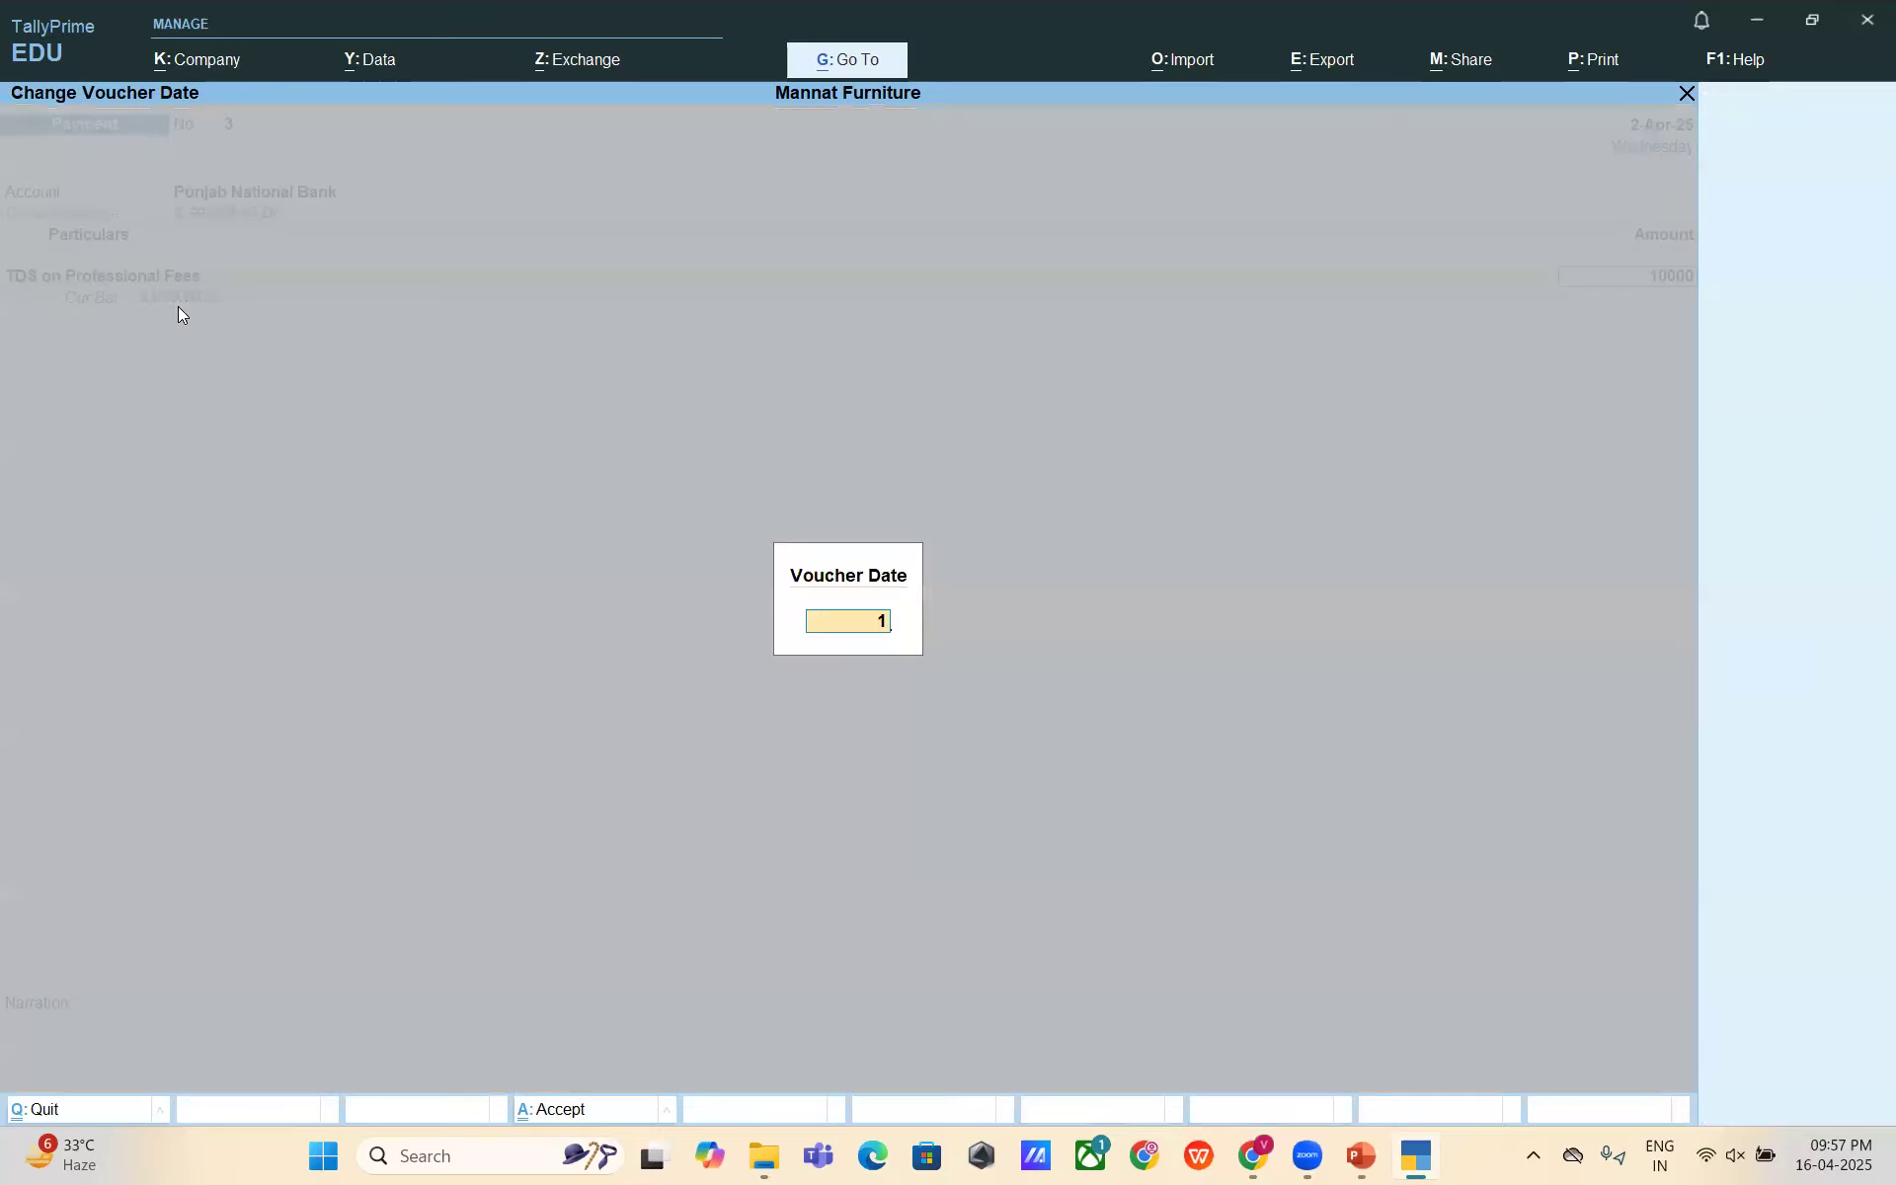
pyautogui.press('Return')
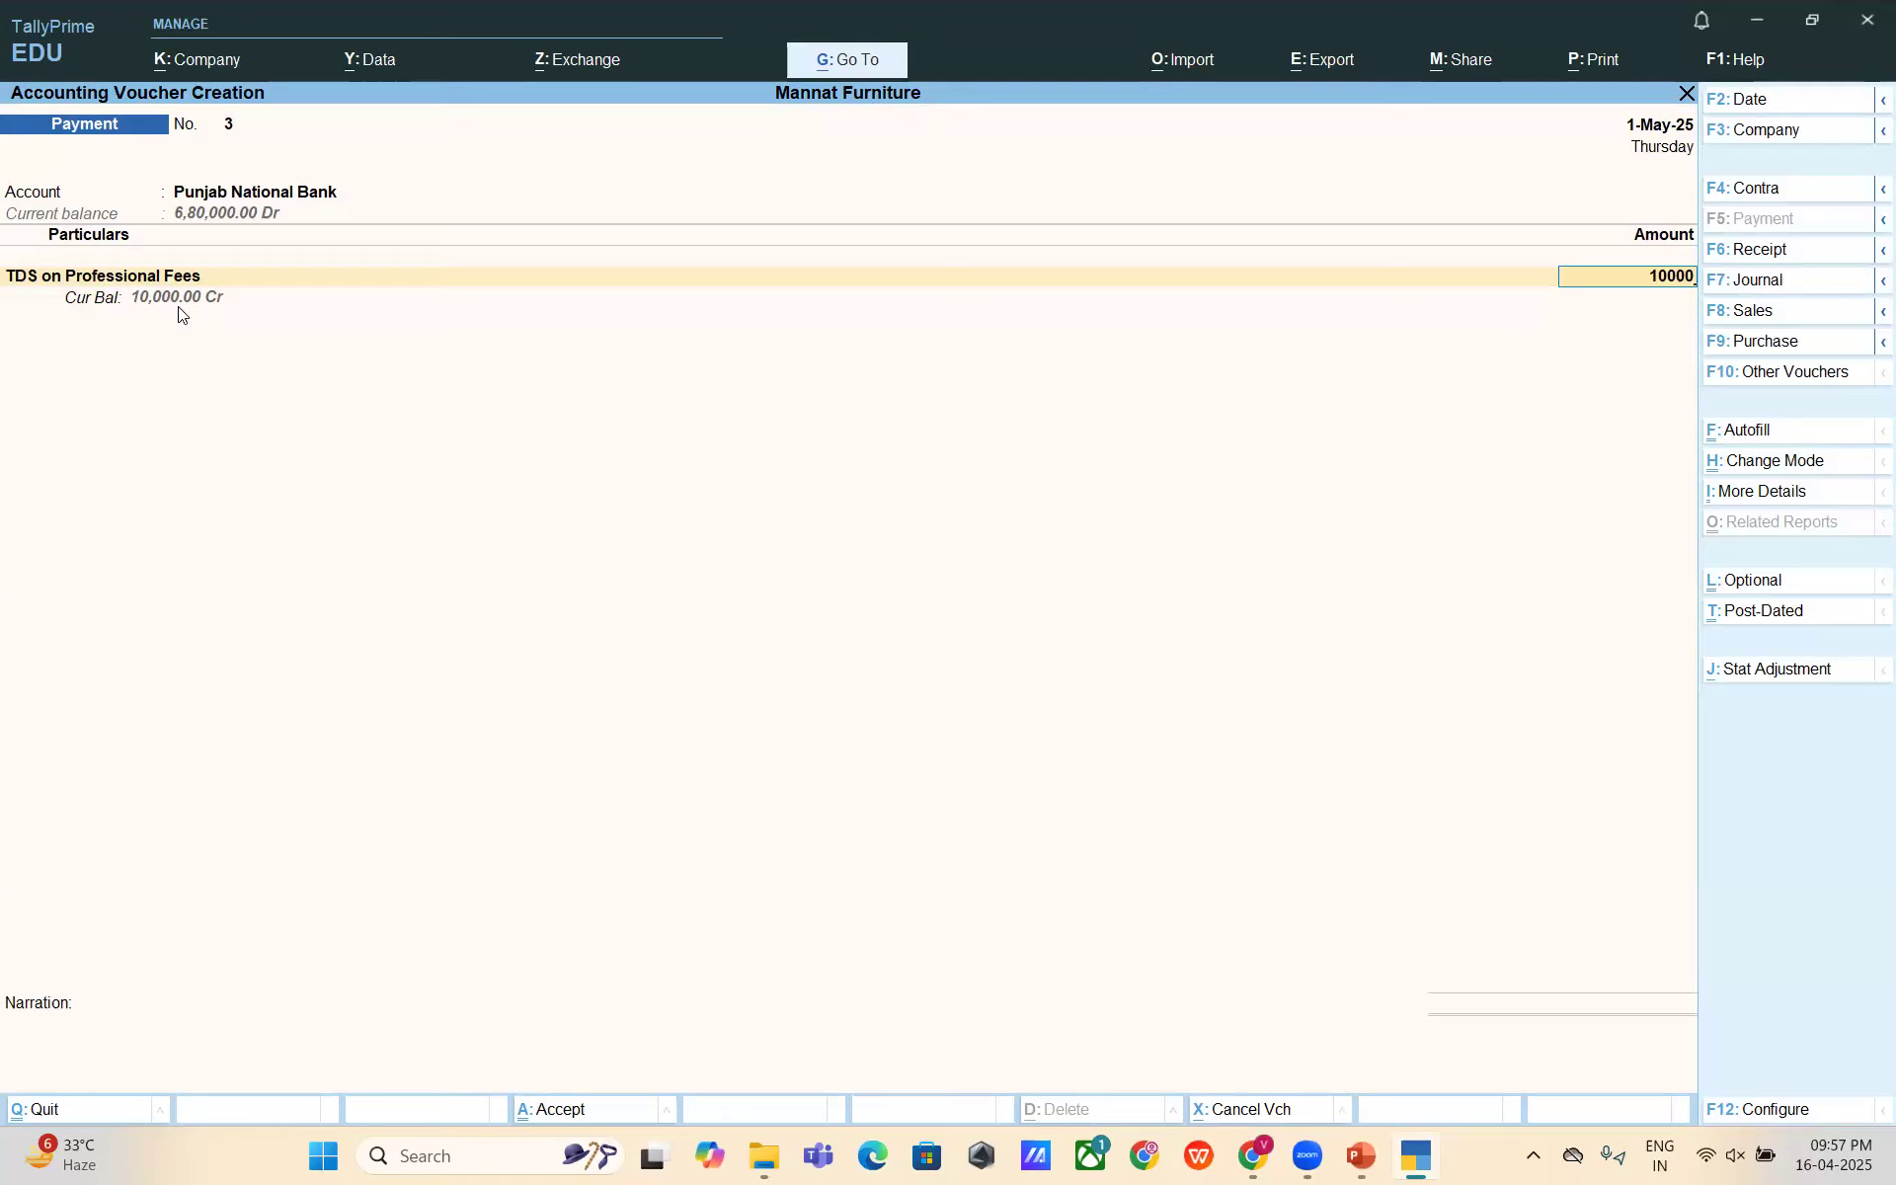
pyautogui.press('Return')
pyautogui.press('Return')
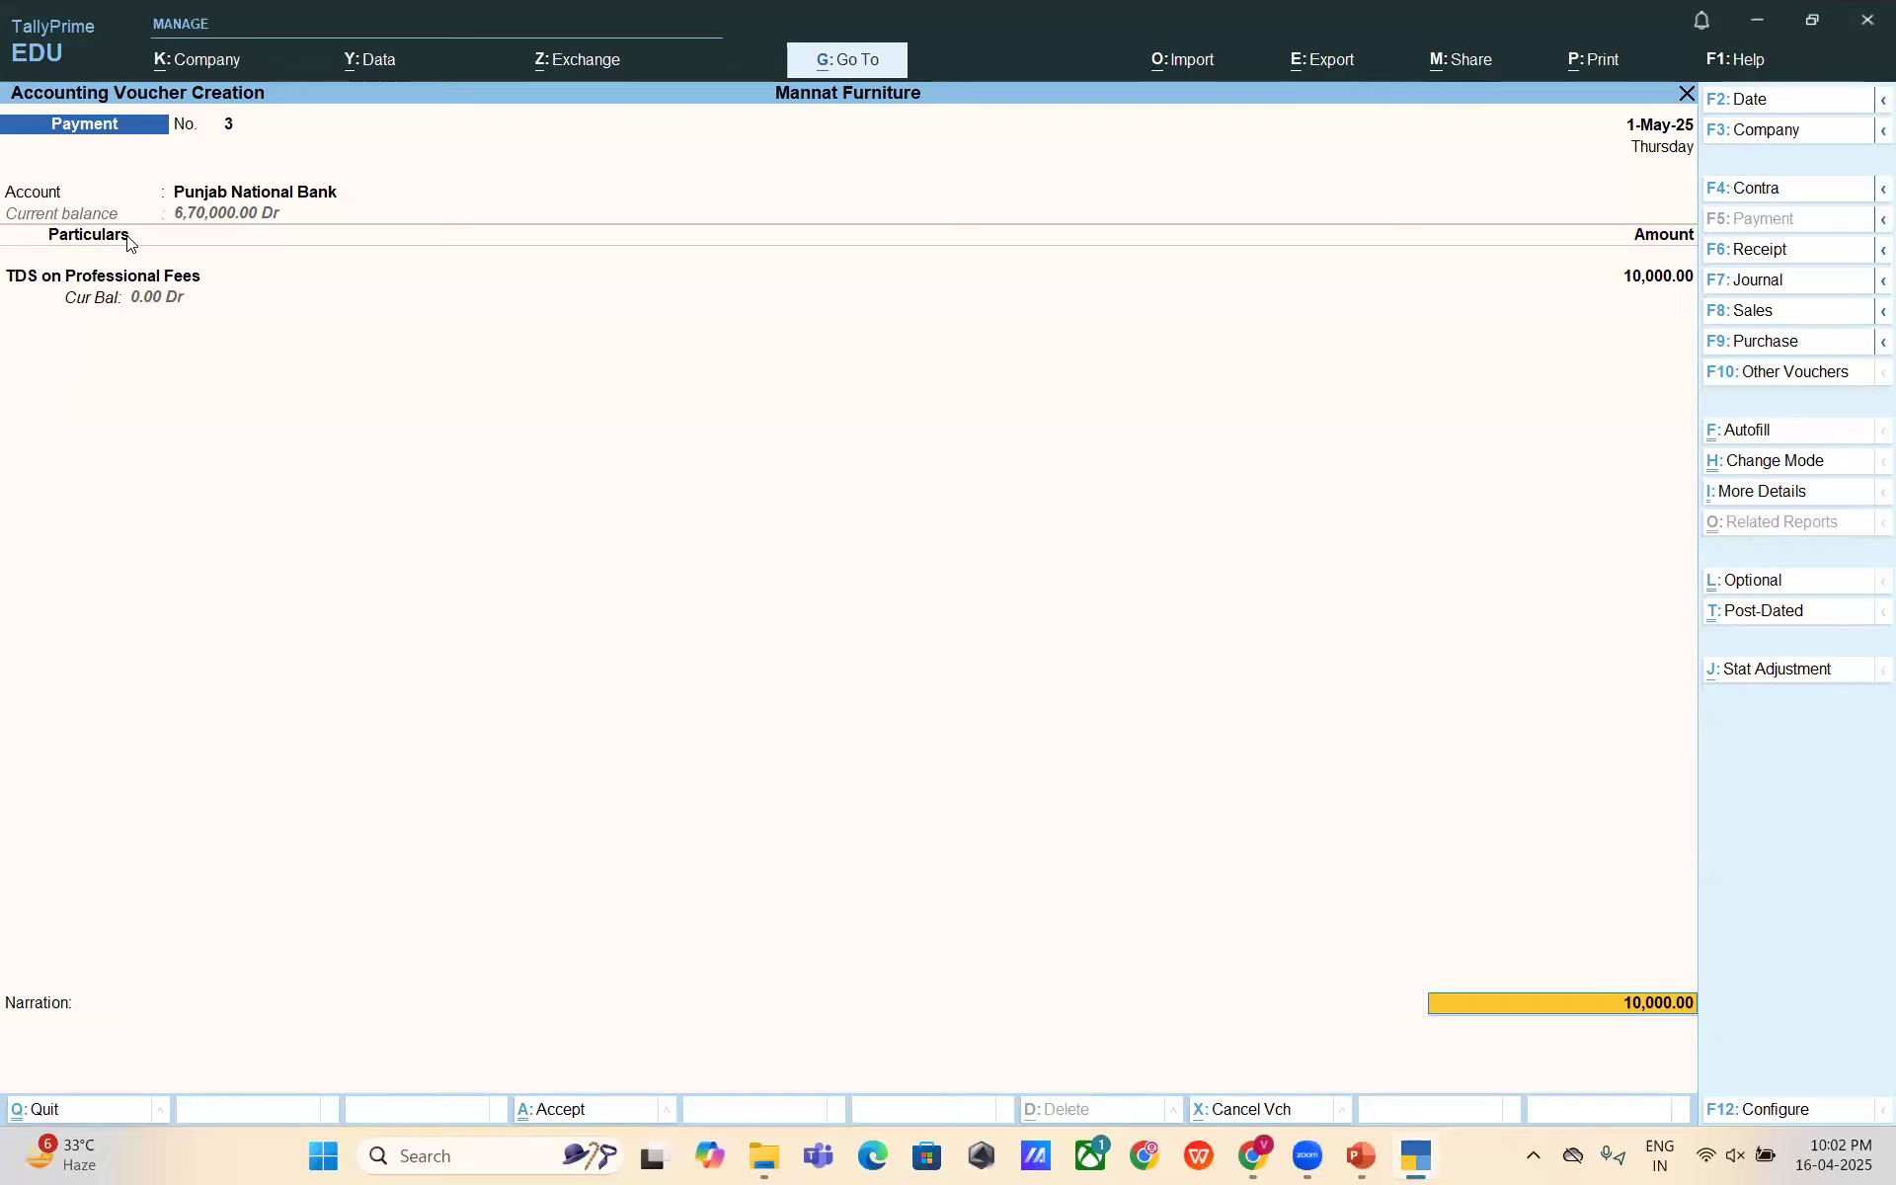
# - Set the 10,000 bank allocation's transaction type to e-Fund Transfer
pyautogui.press('Return')
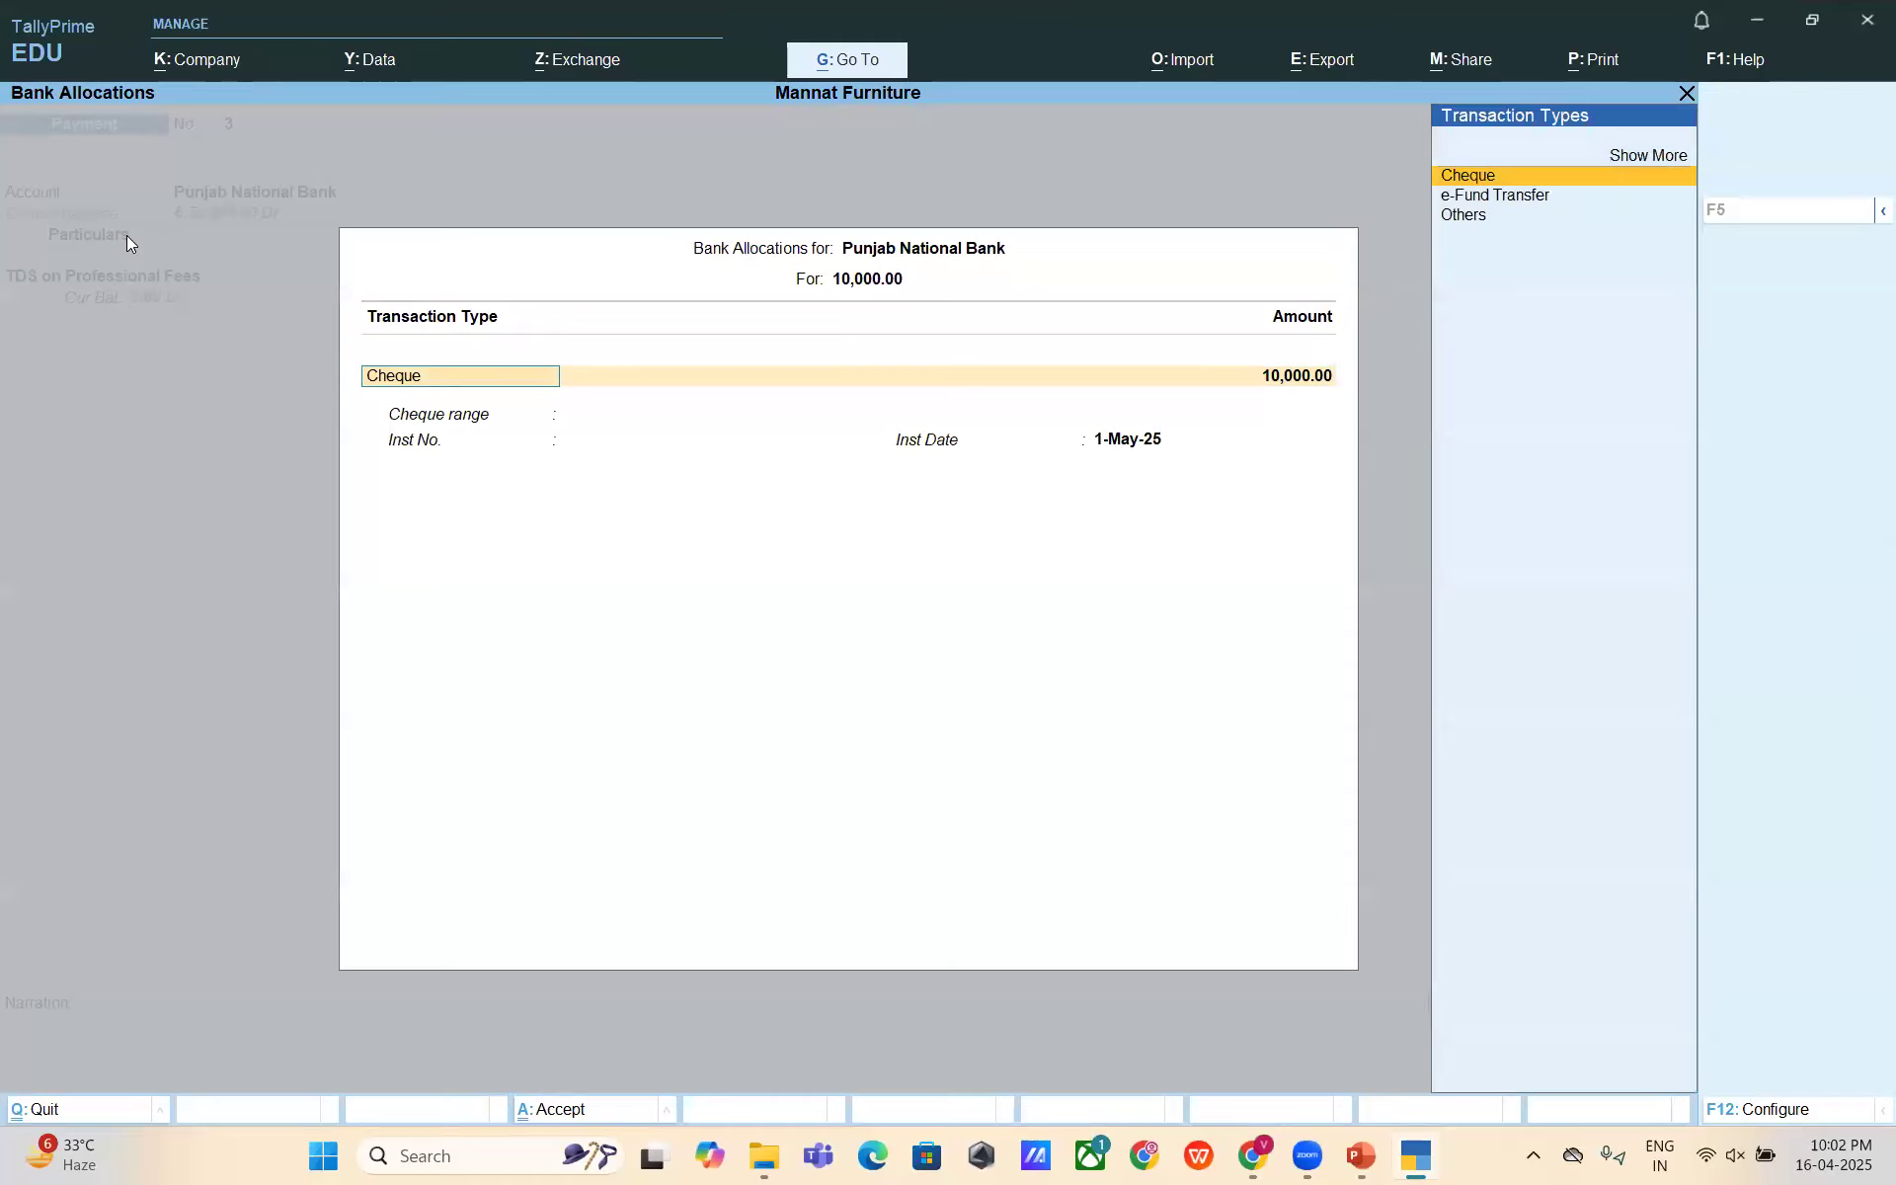
pyautogui.press('Down')
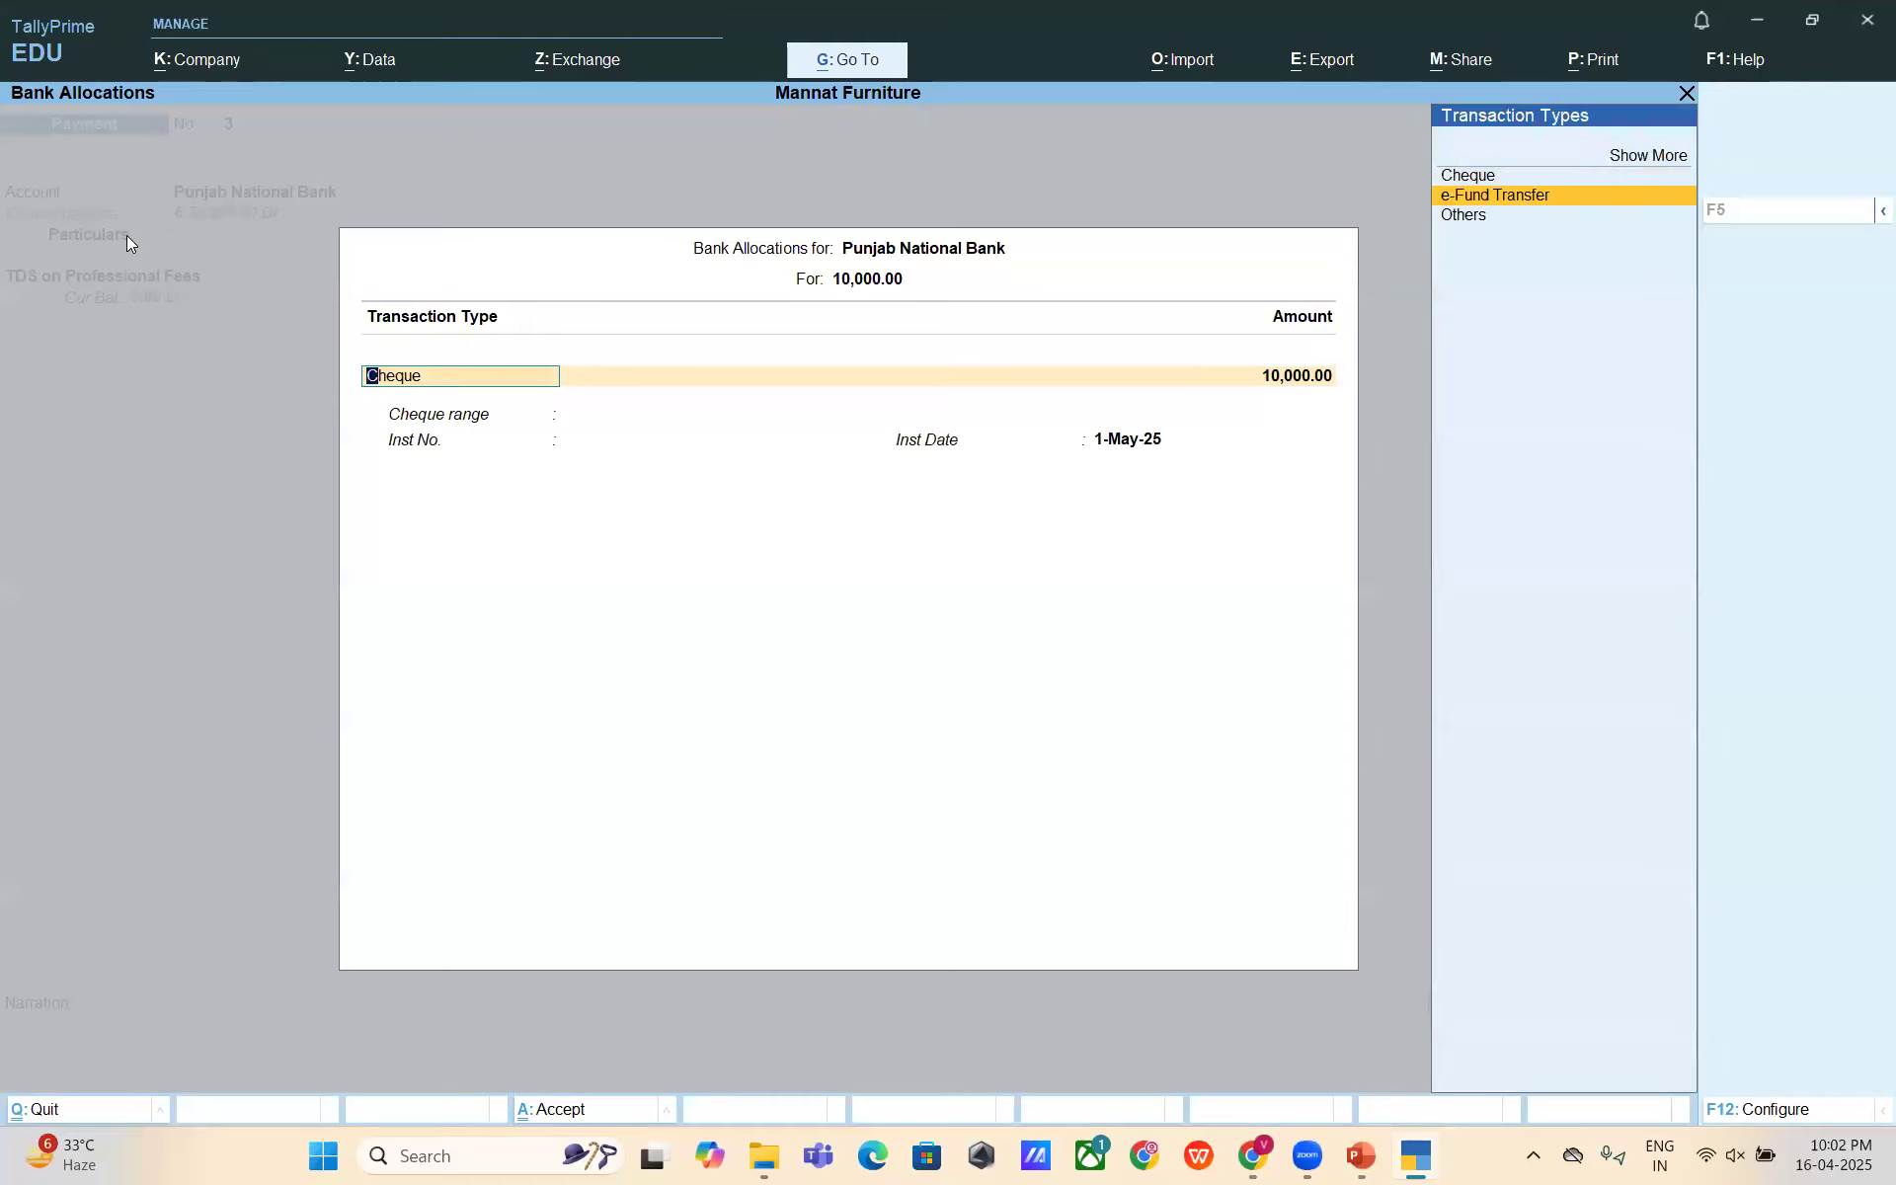
pyautogui.press('Return')
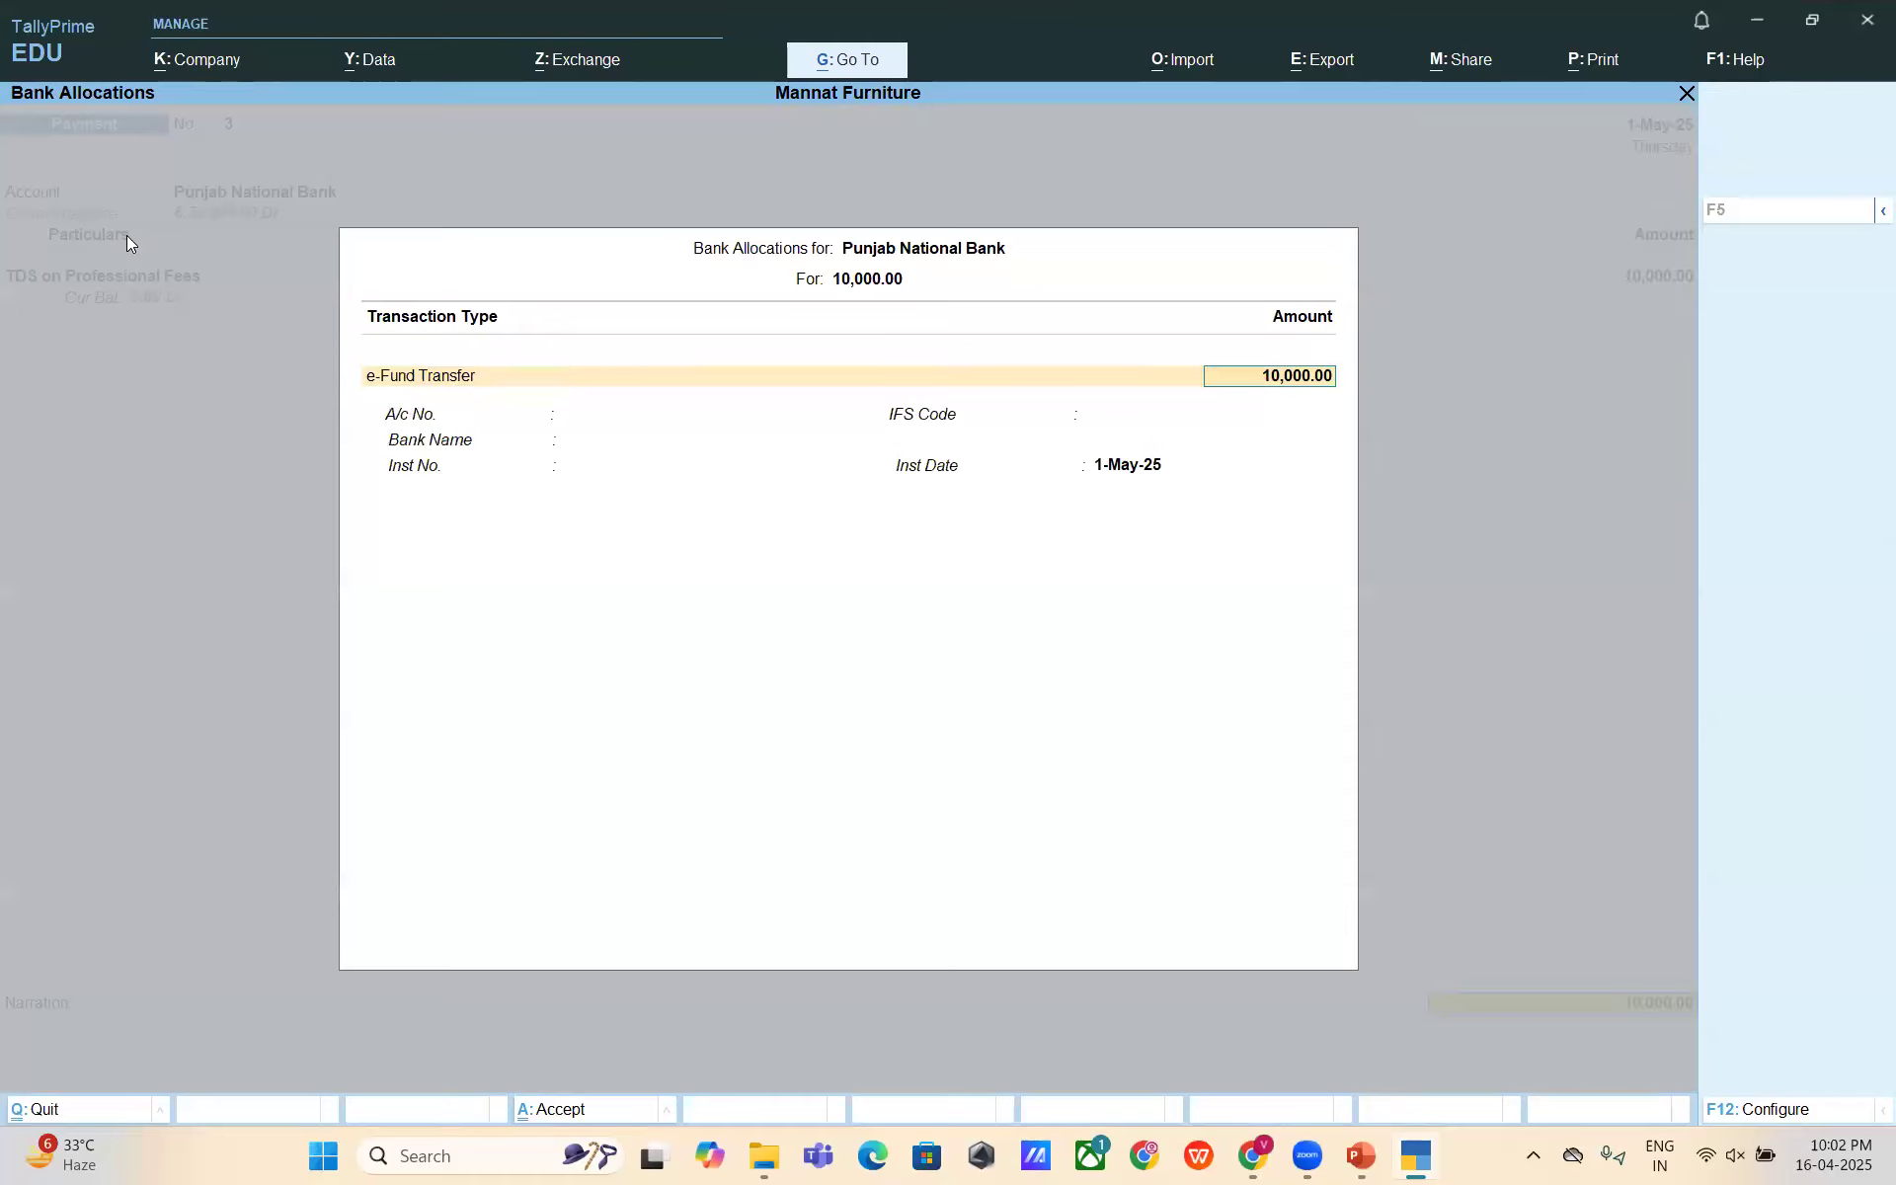
pyautogui.press('Return')
pyautogui.press('Return')
pyautogui.press('Return')
pyautogui.press('Return')
pyautogui.press('Return')
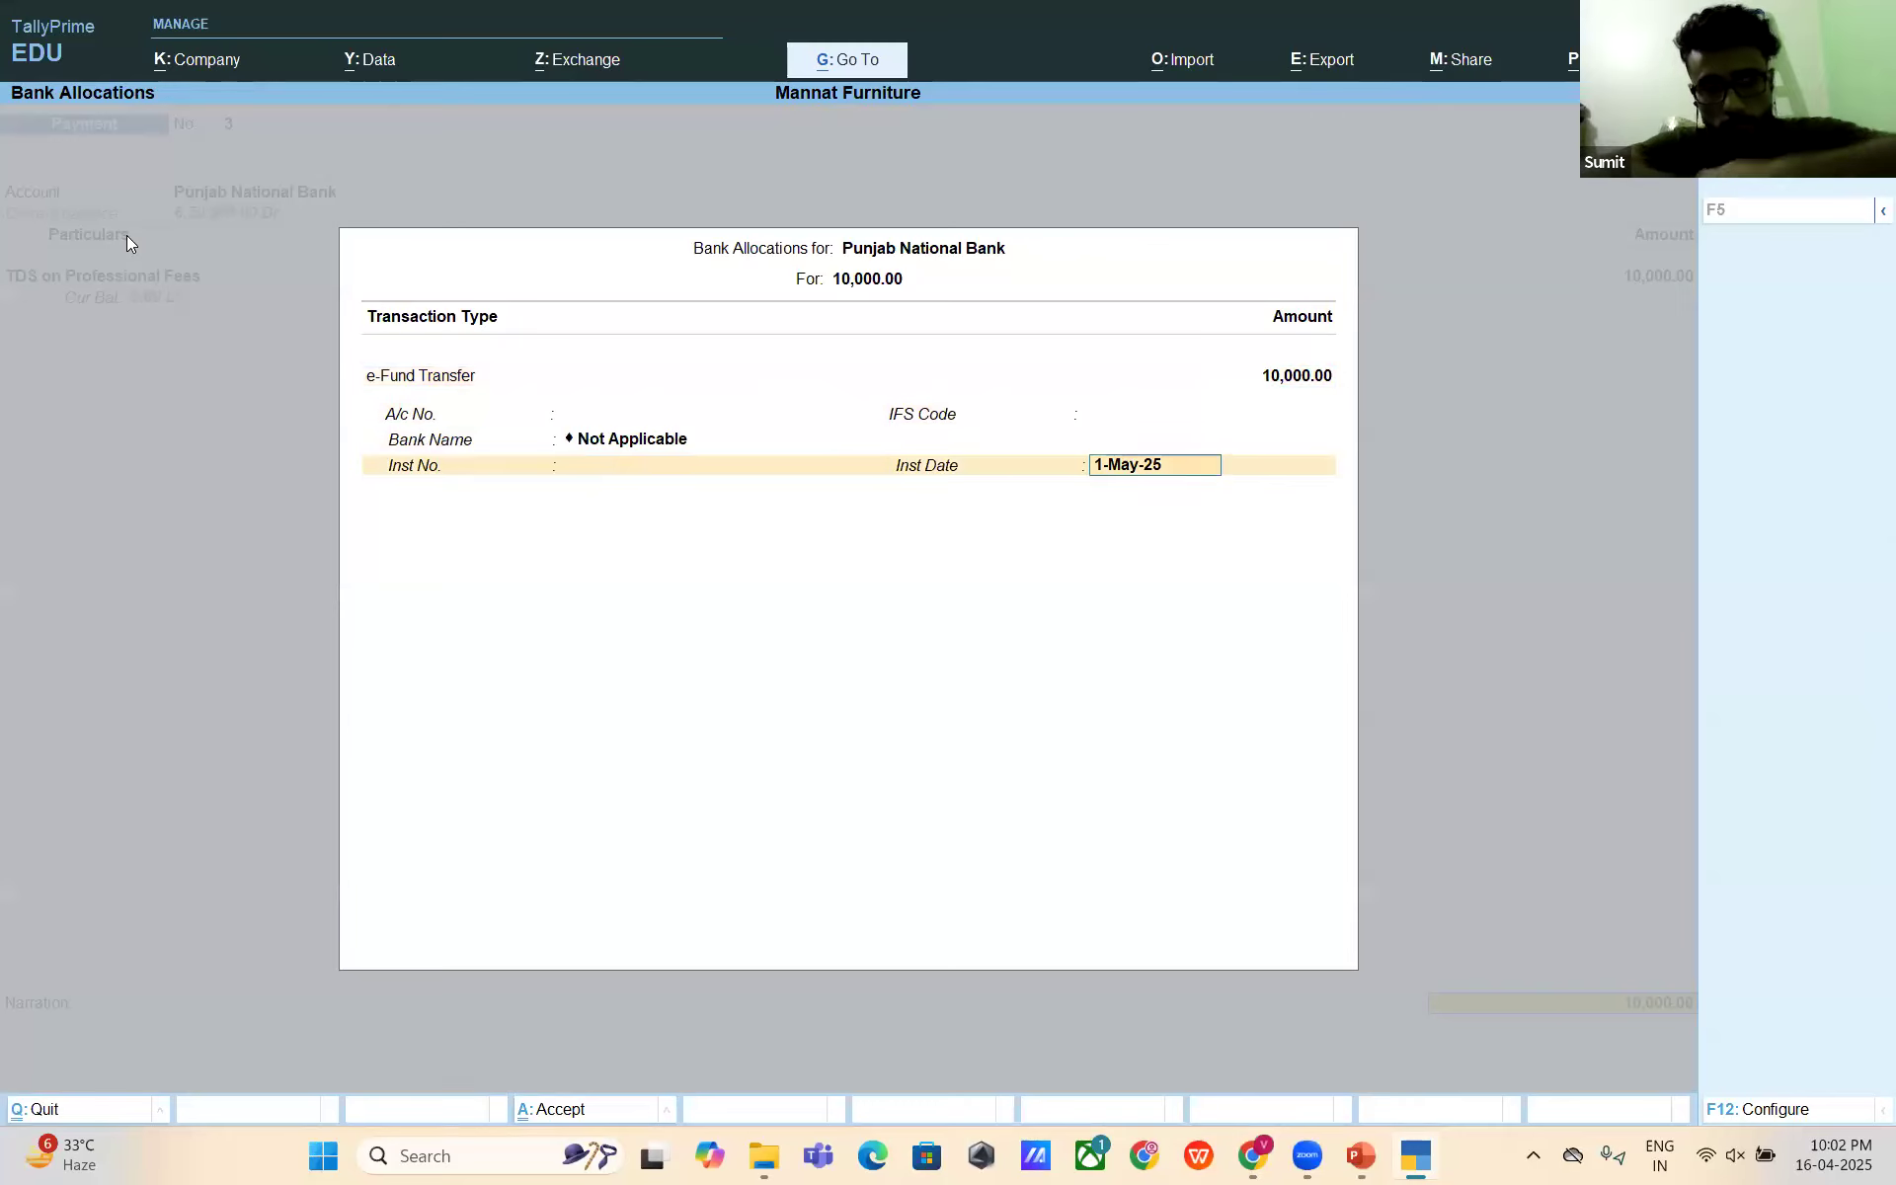
pyautogui.press('Return')
# - Narrate 'Being TDS Deposited for the month of April 25', save, and return to Gateway
pyautogui.write('bei')
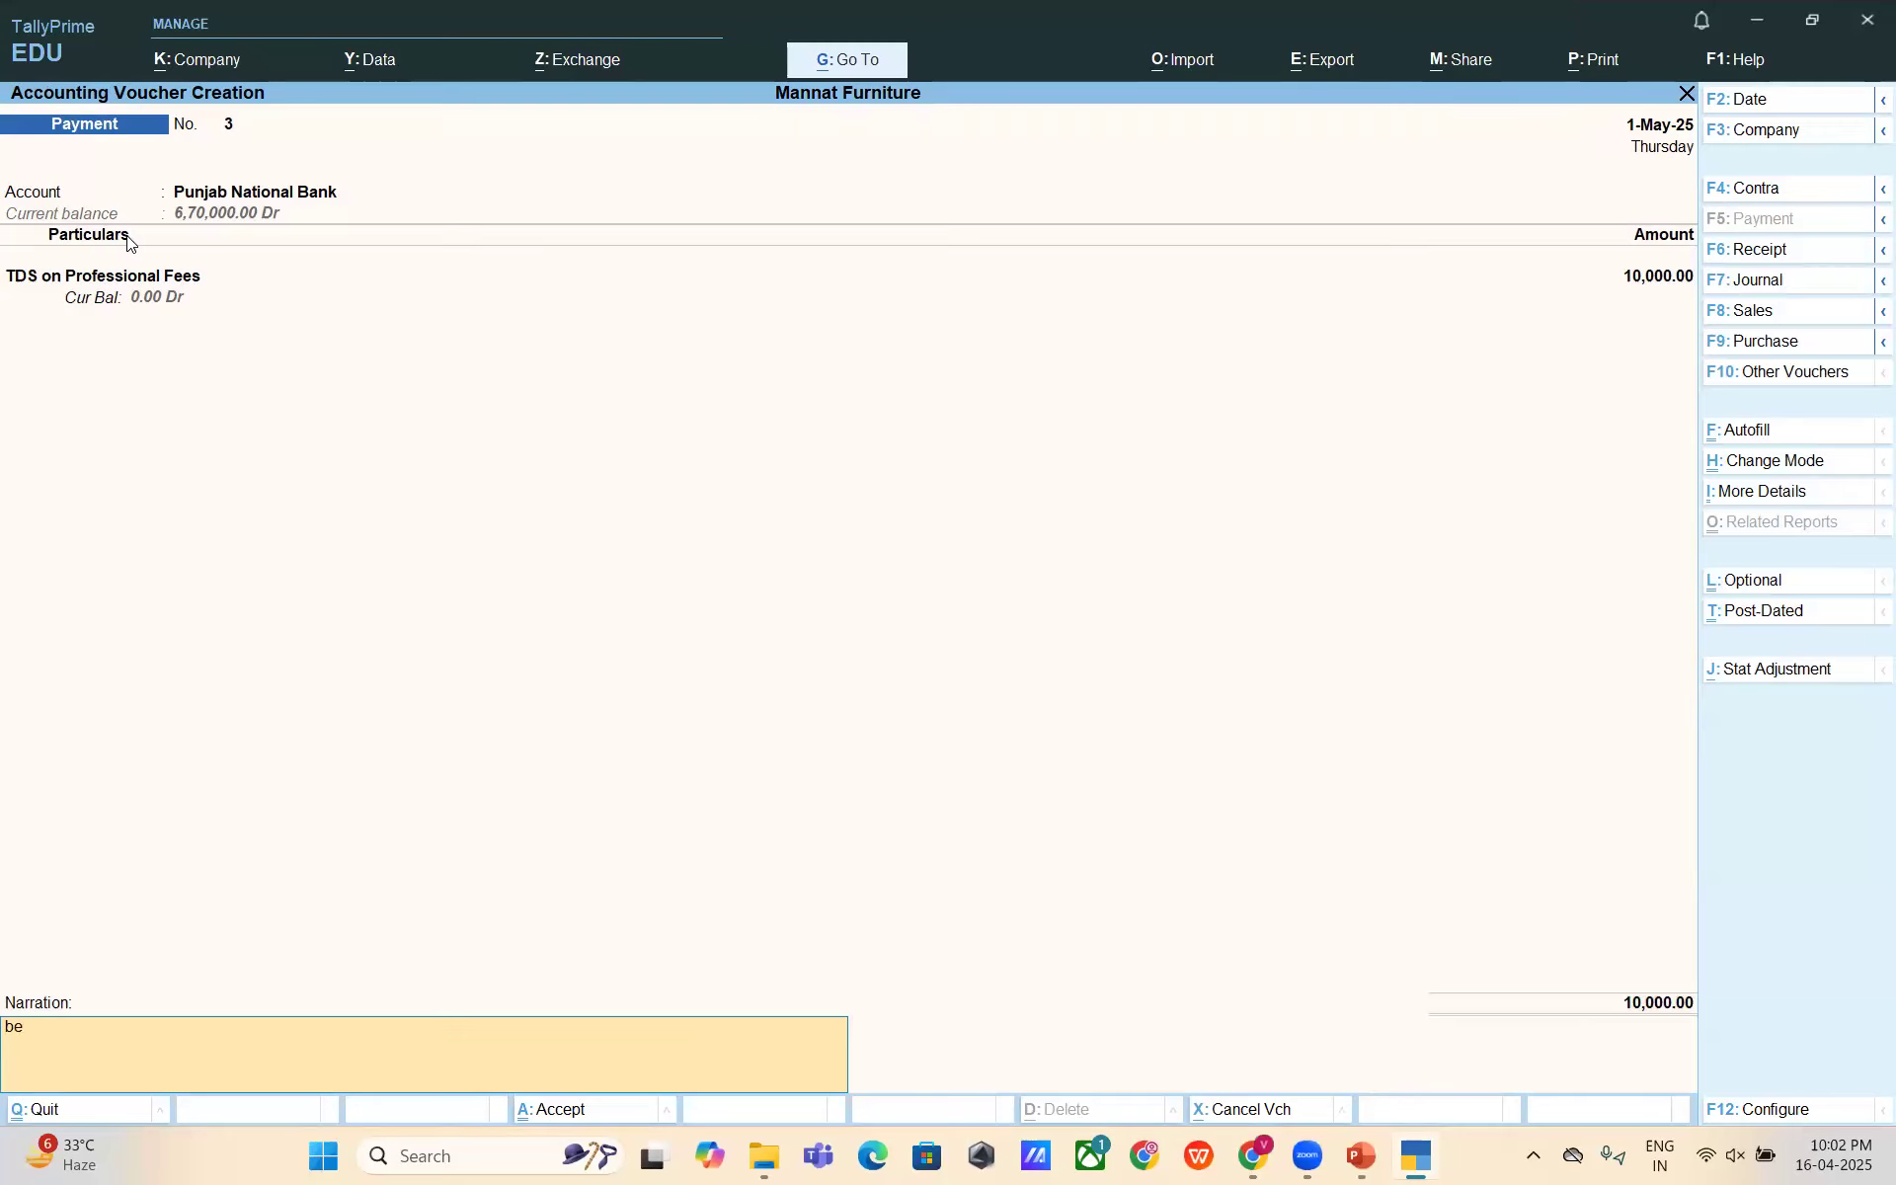
pyautogui.press('BackSpace')
pyautogui.press('BackSpace')
pyautogui.press('BackSpace')
pyautogui.write('Beiding')
pyautogui.press('BackSpace')
pyautogui.press('BackSpace')
pyautogui.press('BackSpace')
pyautogui.press('BackSpace')
pyautogui.write('ng TES')
pyautogui.press('BackSpace')
pyautogui.press('BackSpace')
pyautogui.write('DS Depos')
pyautogui.press('BackSpace')
pyautogui.write('ositded fo')
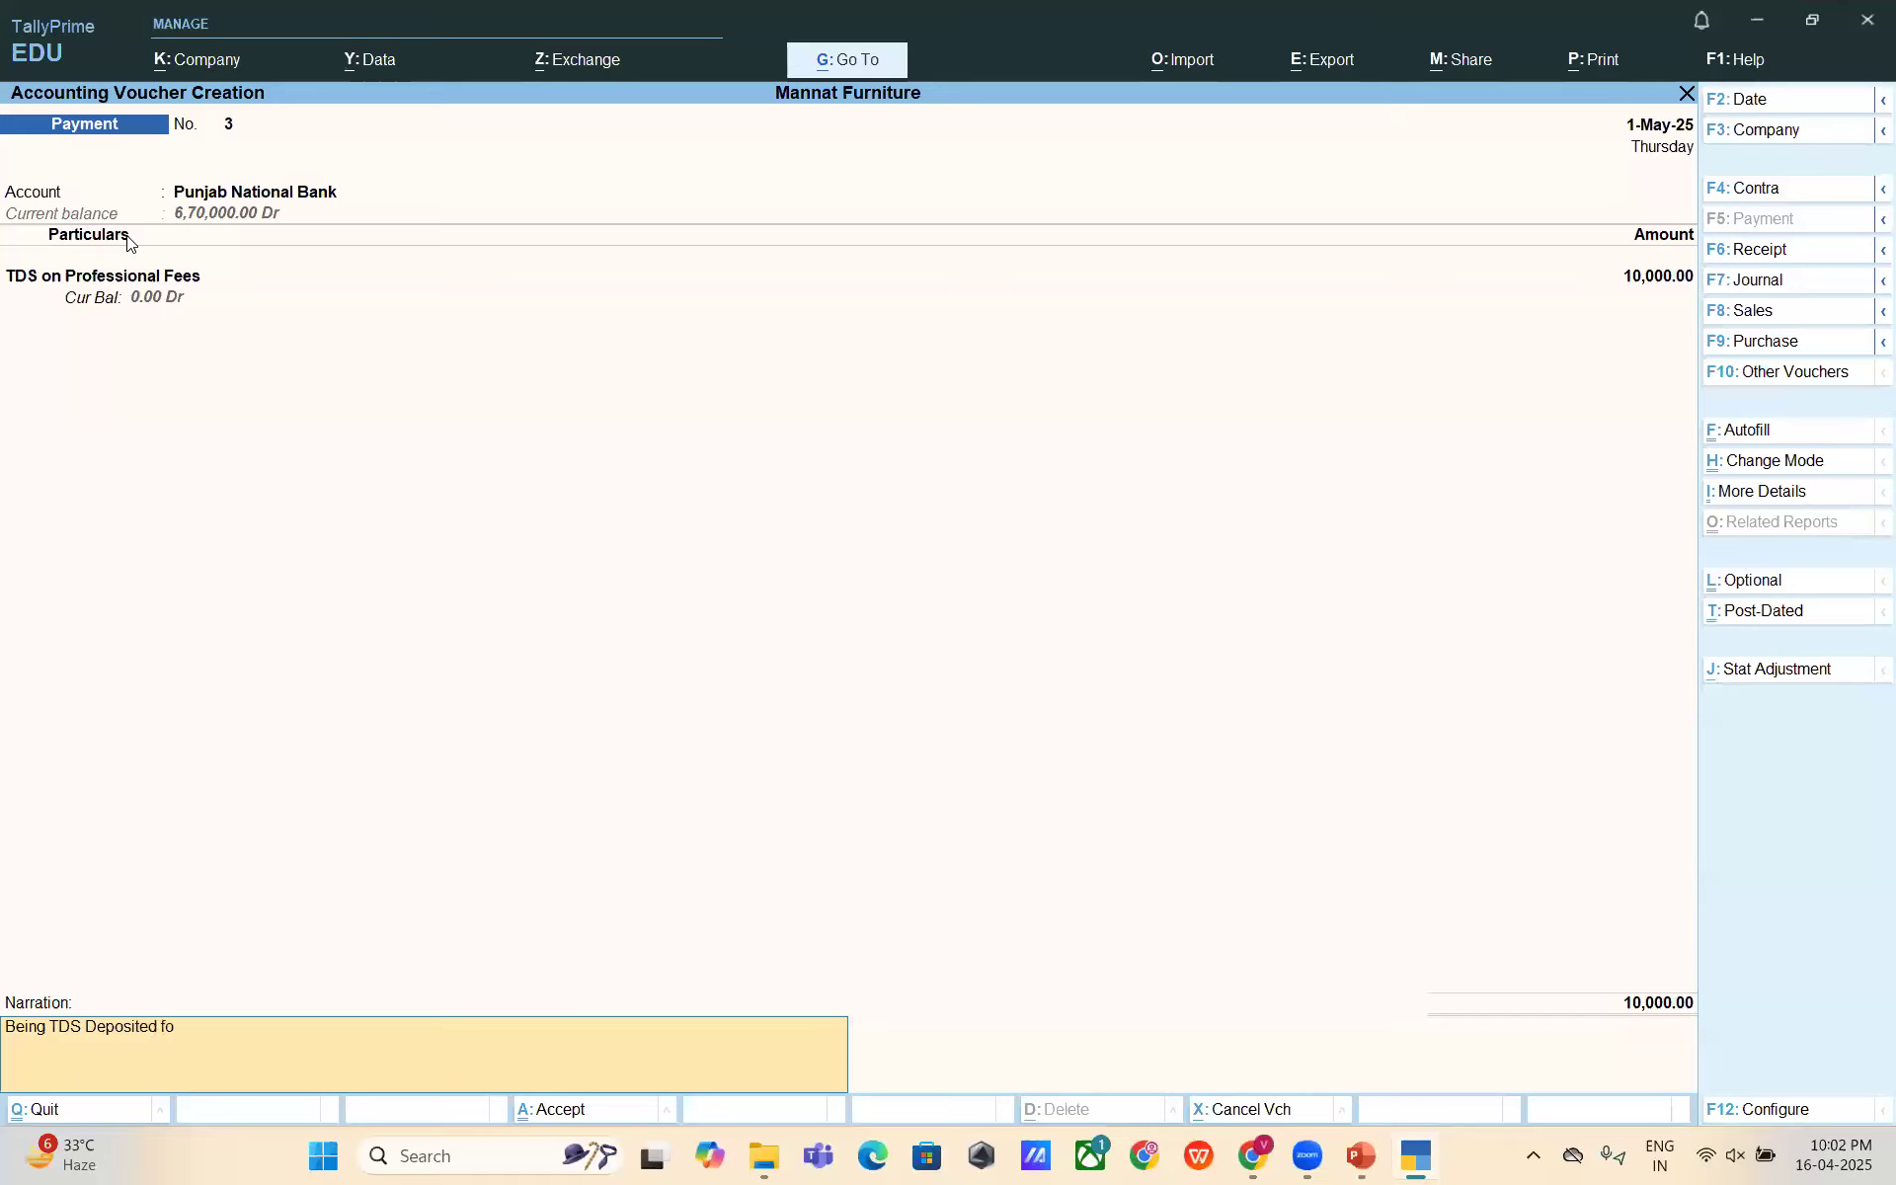
pyautogui.write('rthe the mobth o')
pyautogui.press('BackSpace')
pyautogui.press('BackSpace')
pyautogui.press('BackSpace')
pyautogui.write('nth of April 25')
pyautogui.press('Return')
pyautogui.press('Return')
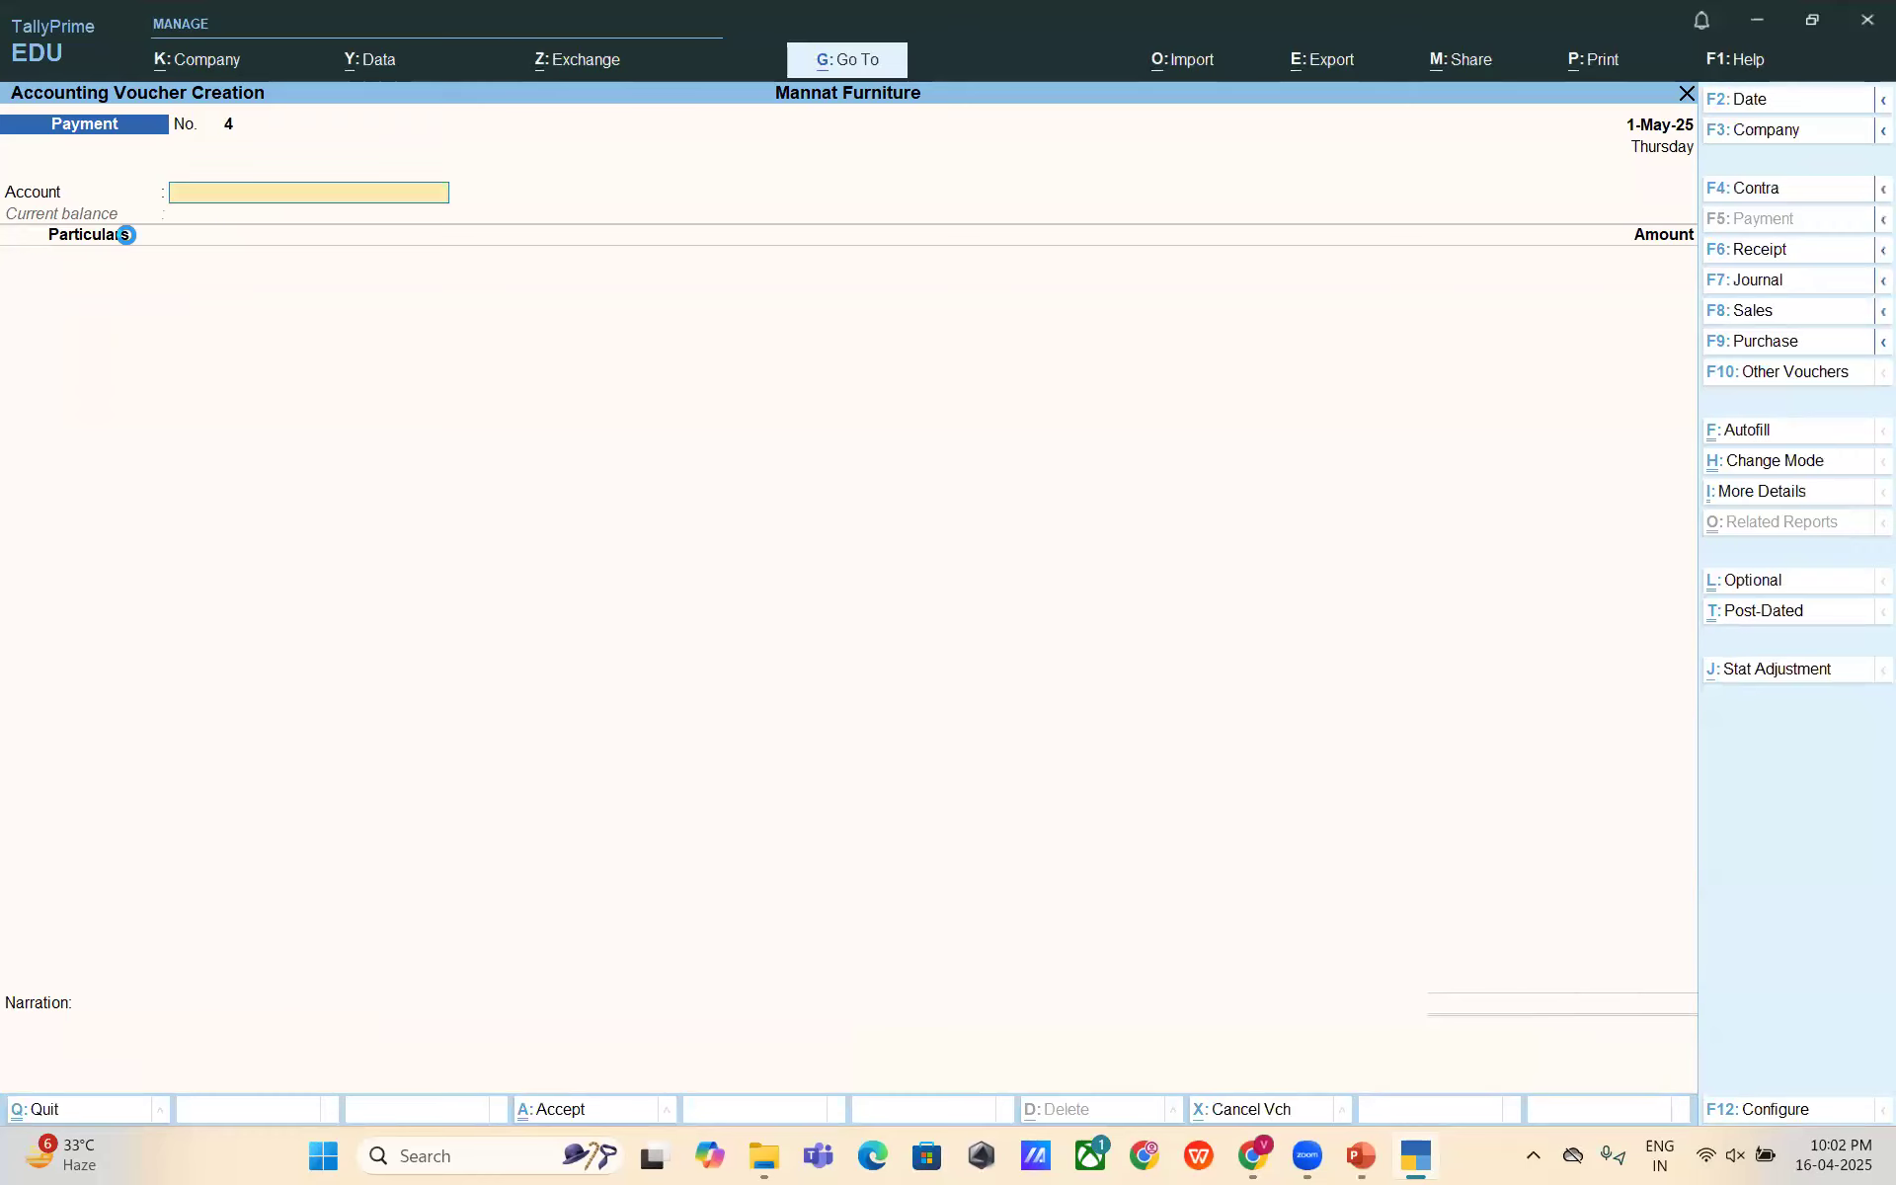
pyautogui.press('Escape')
pyautogui.press('Up')
pyautogui.press('Up')
pyautogui.press('Up')
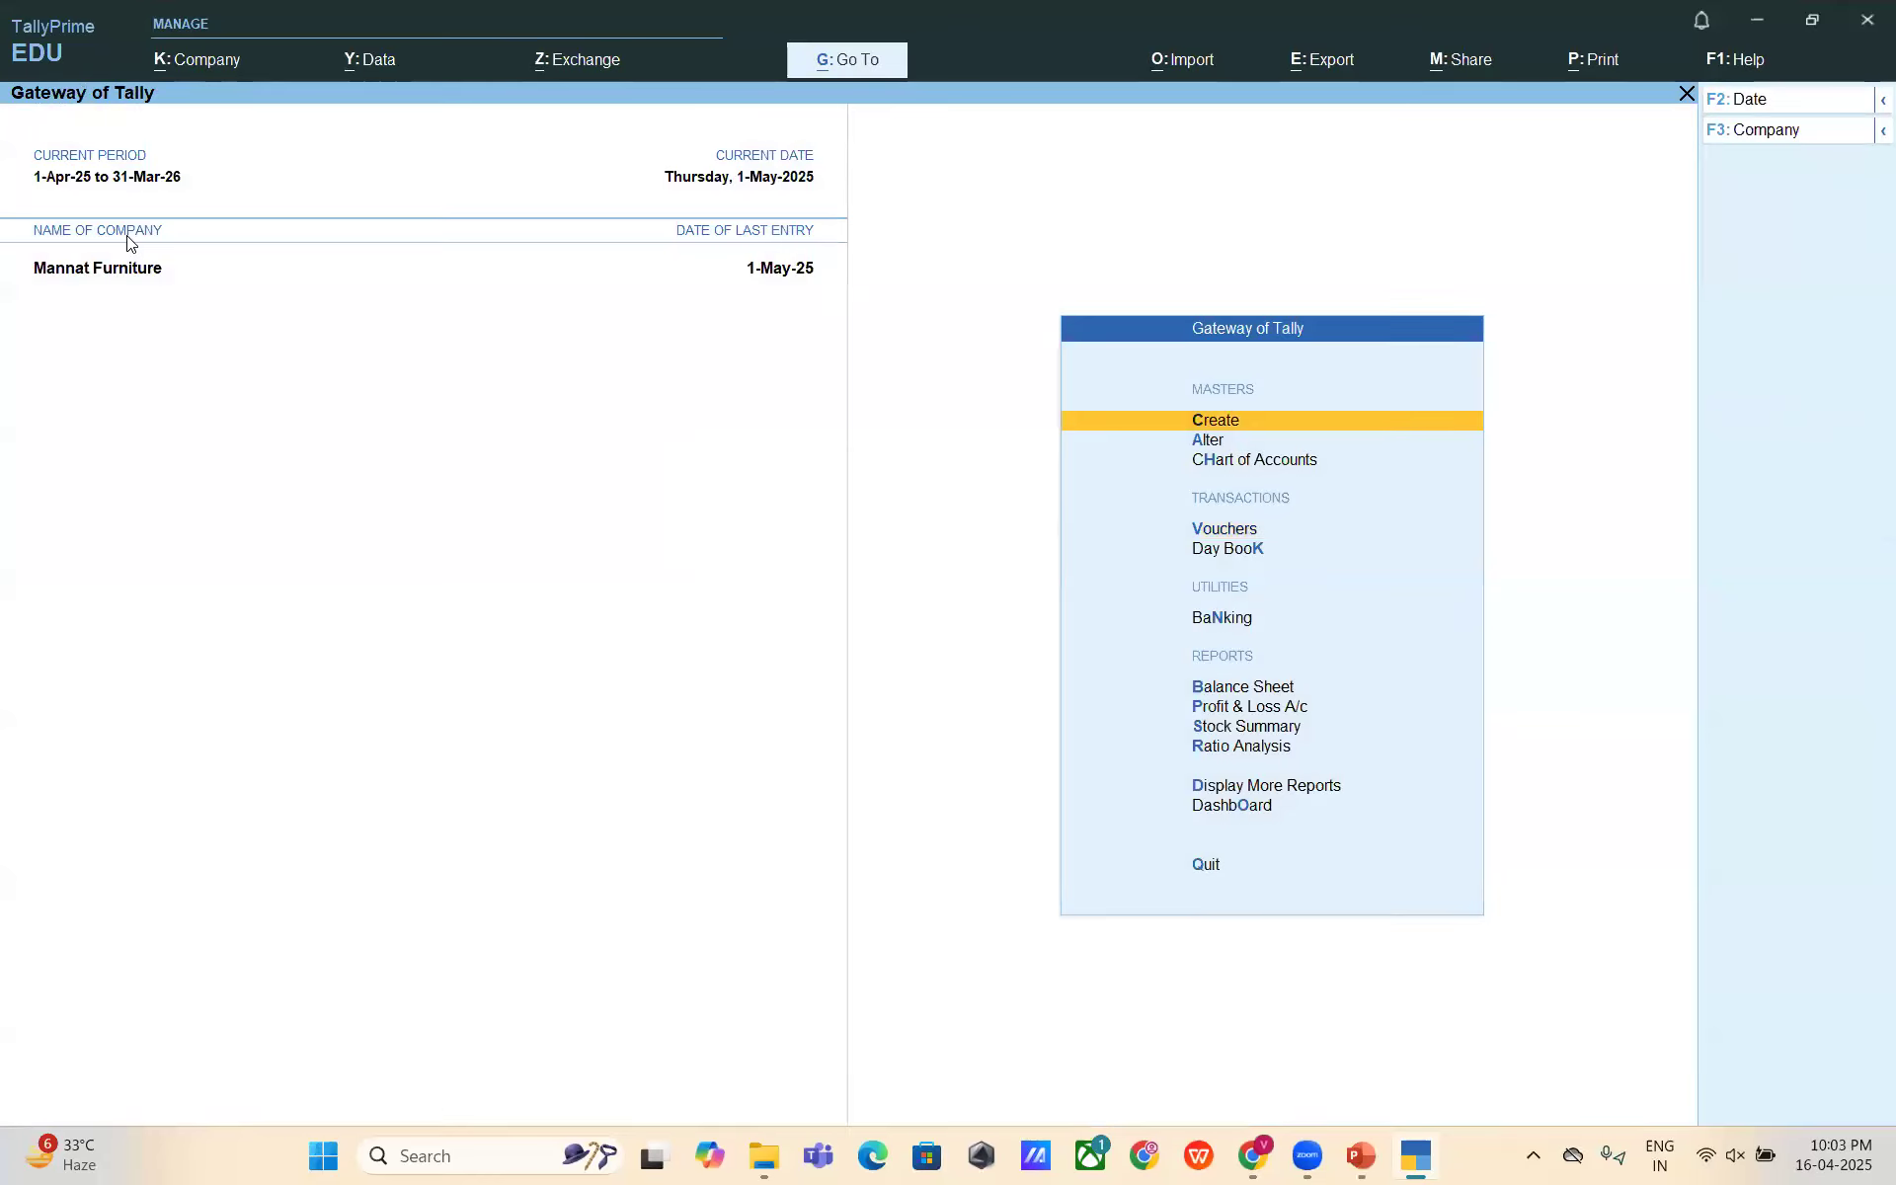
# - Open the TDS on Professional Fees ledger from Display More Reports > Account Books
pyautogui.press('d')
pyautogui.press('a')
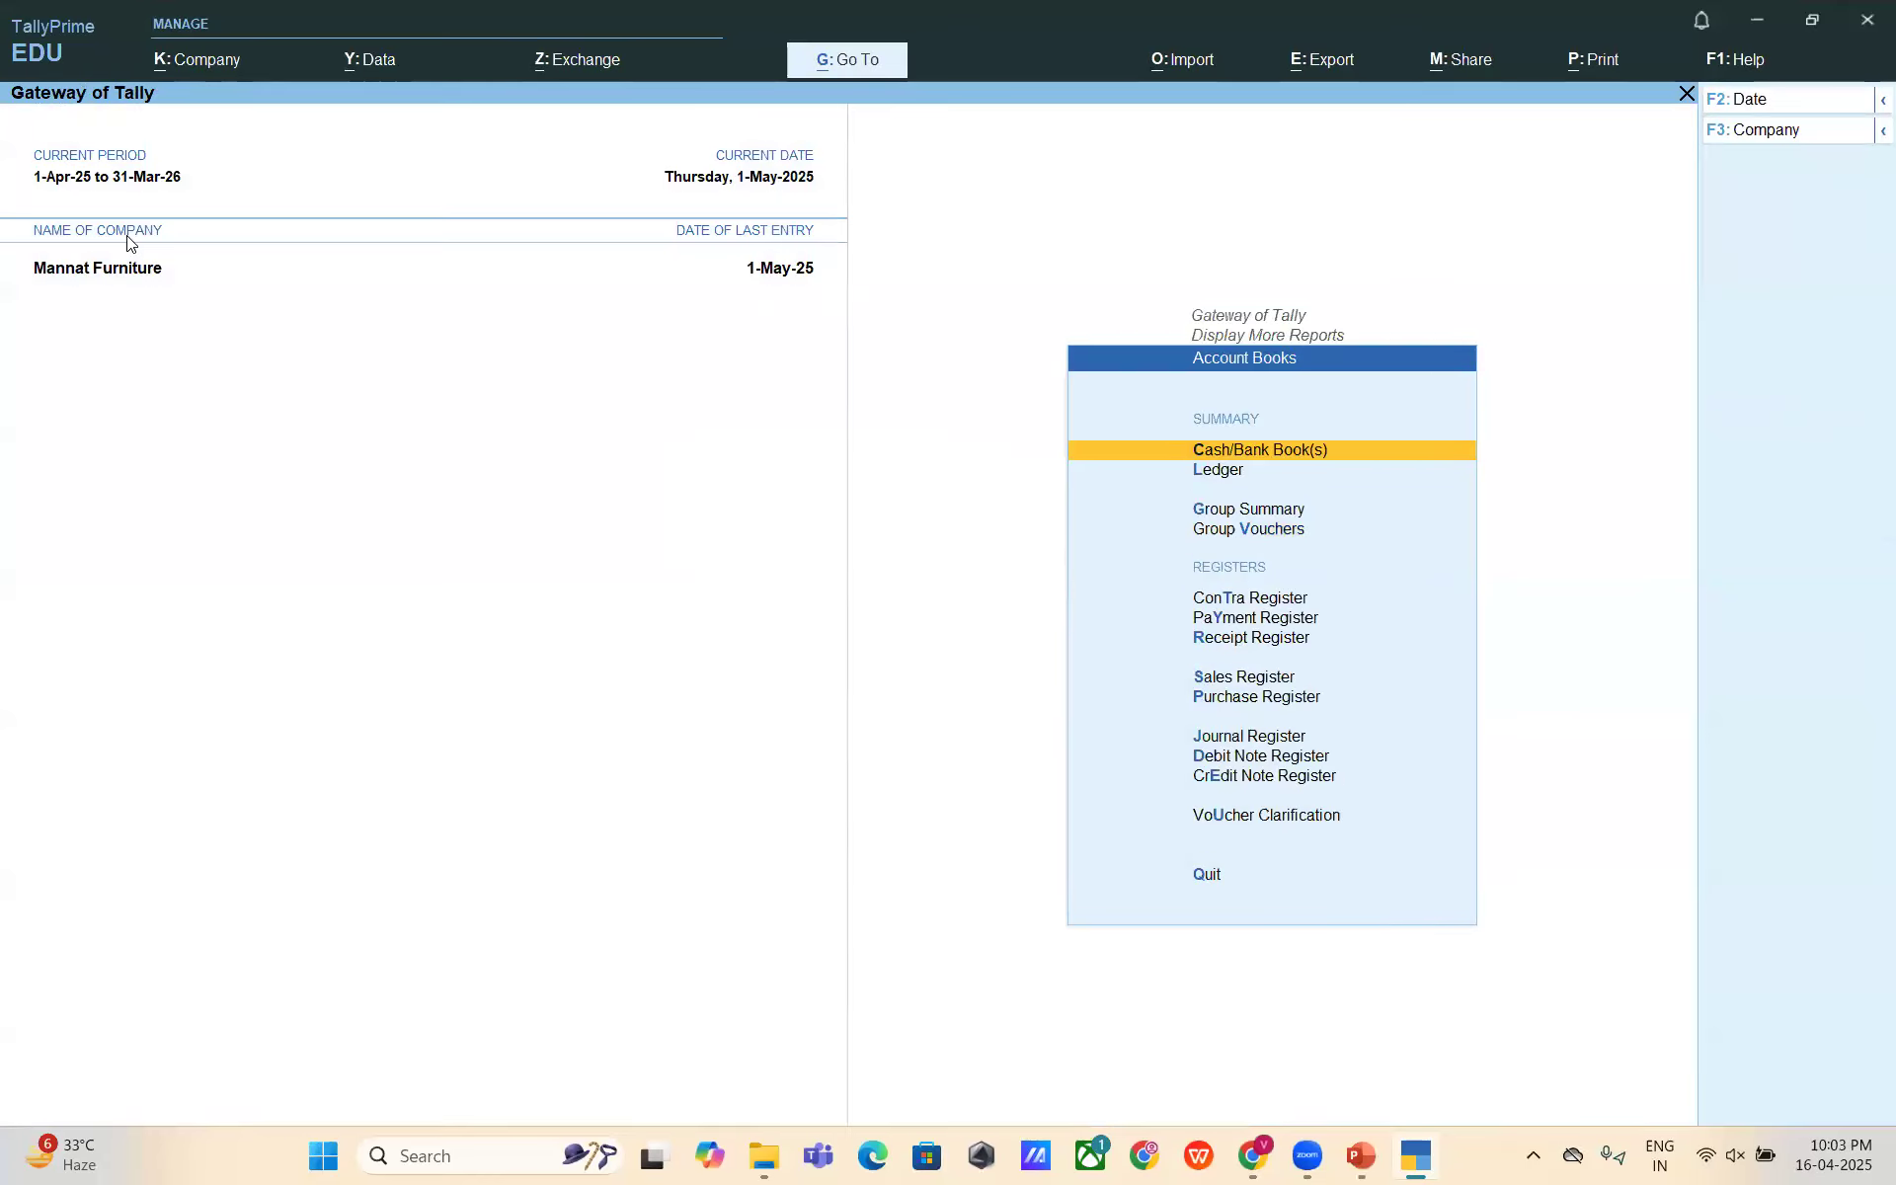
pyautogui.press('Return')
pyautogui.write('tds')
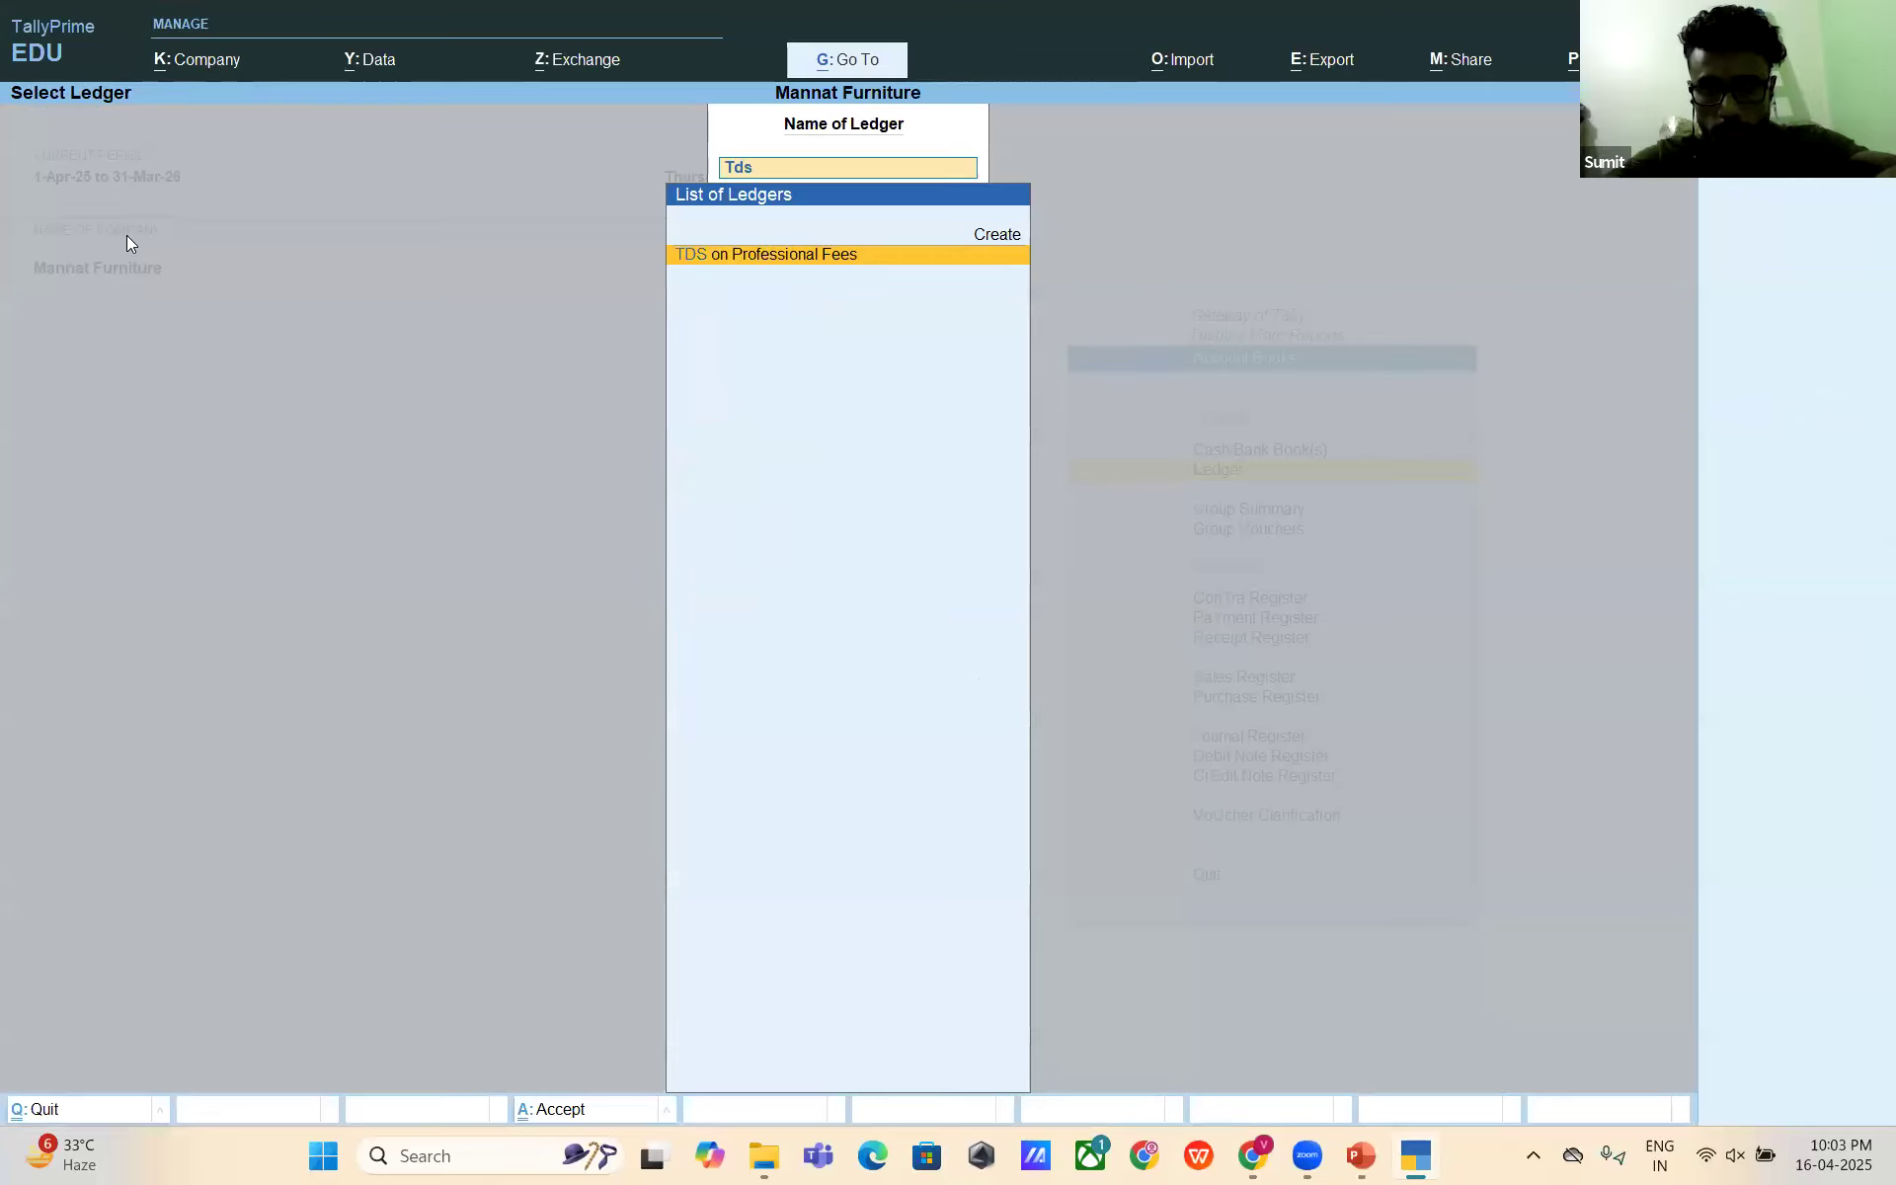
pyautogui.press('Return')
# - Set the ledger period from 1-4-2025 to 31-3-2026
pyautogui.hotkey('alt', 'F2')
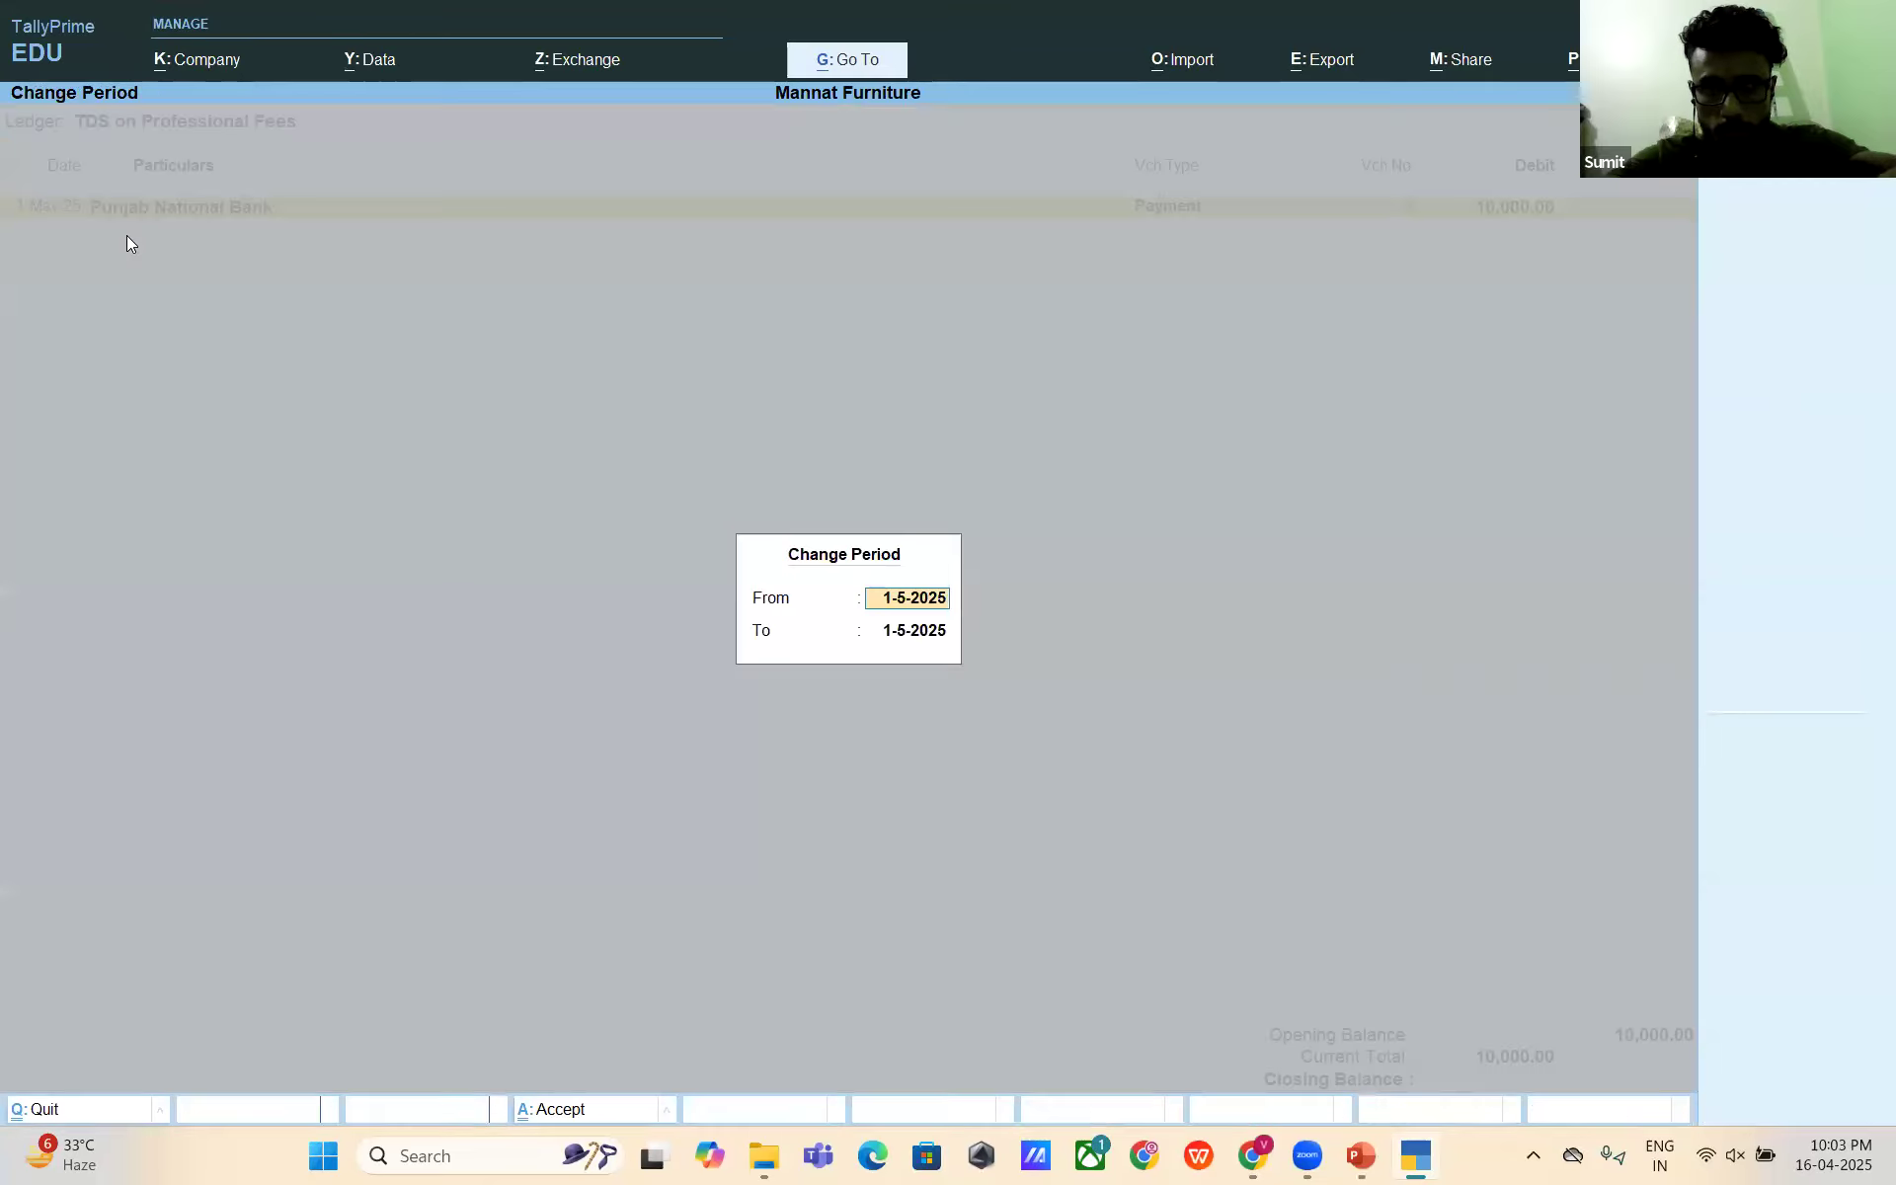
pyautogui.press('Escape')
pyautogui.press('Escape')
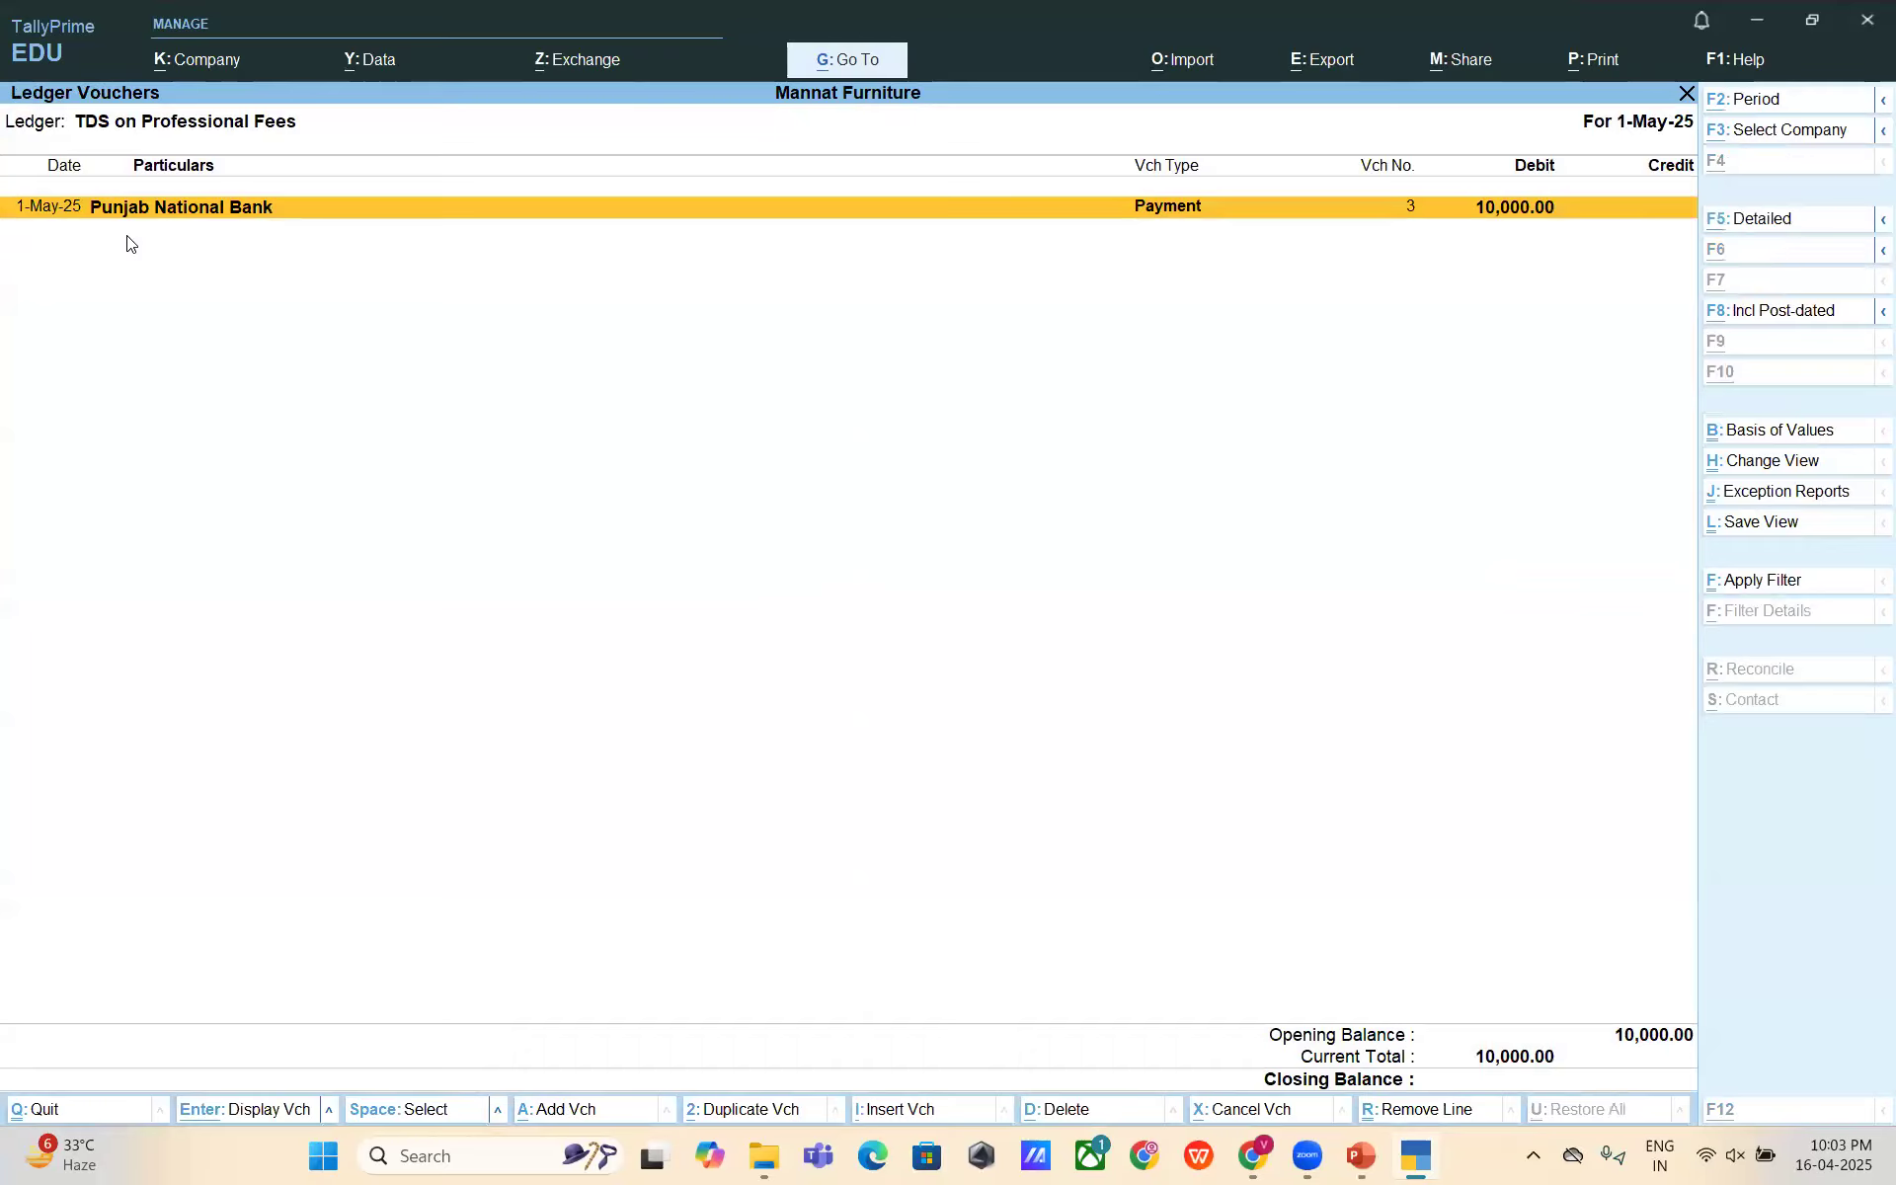
pyautogui.hotkey('alt', 'F2')
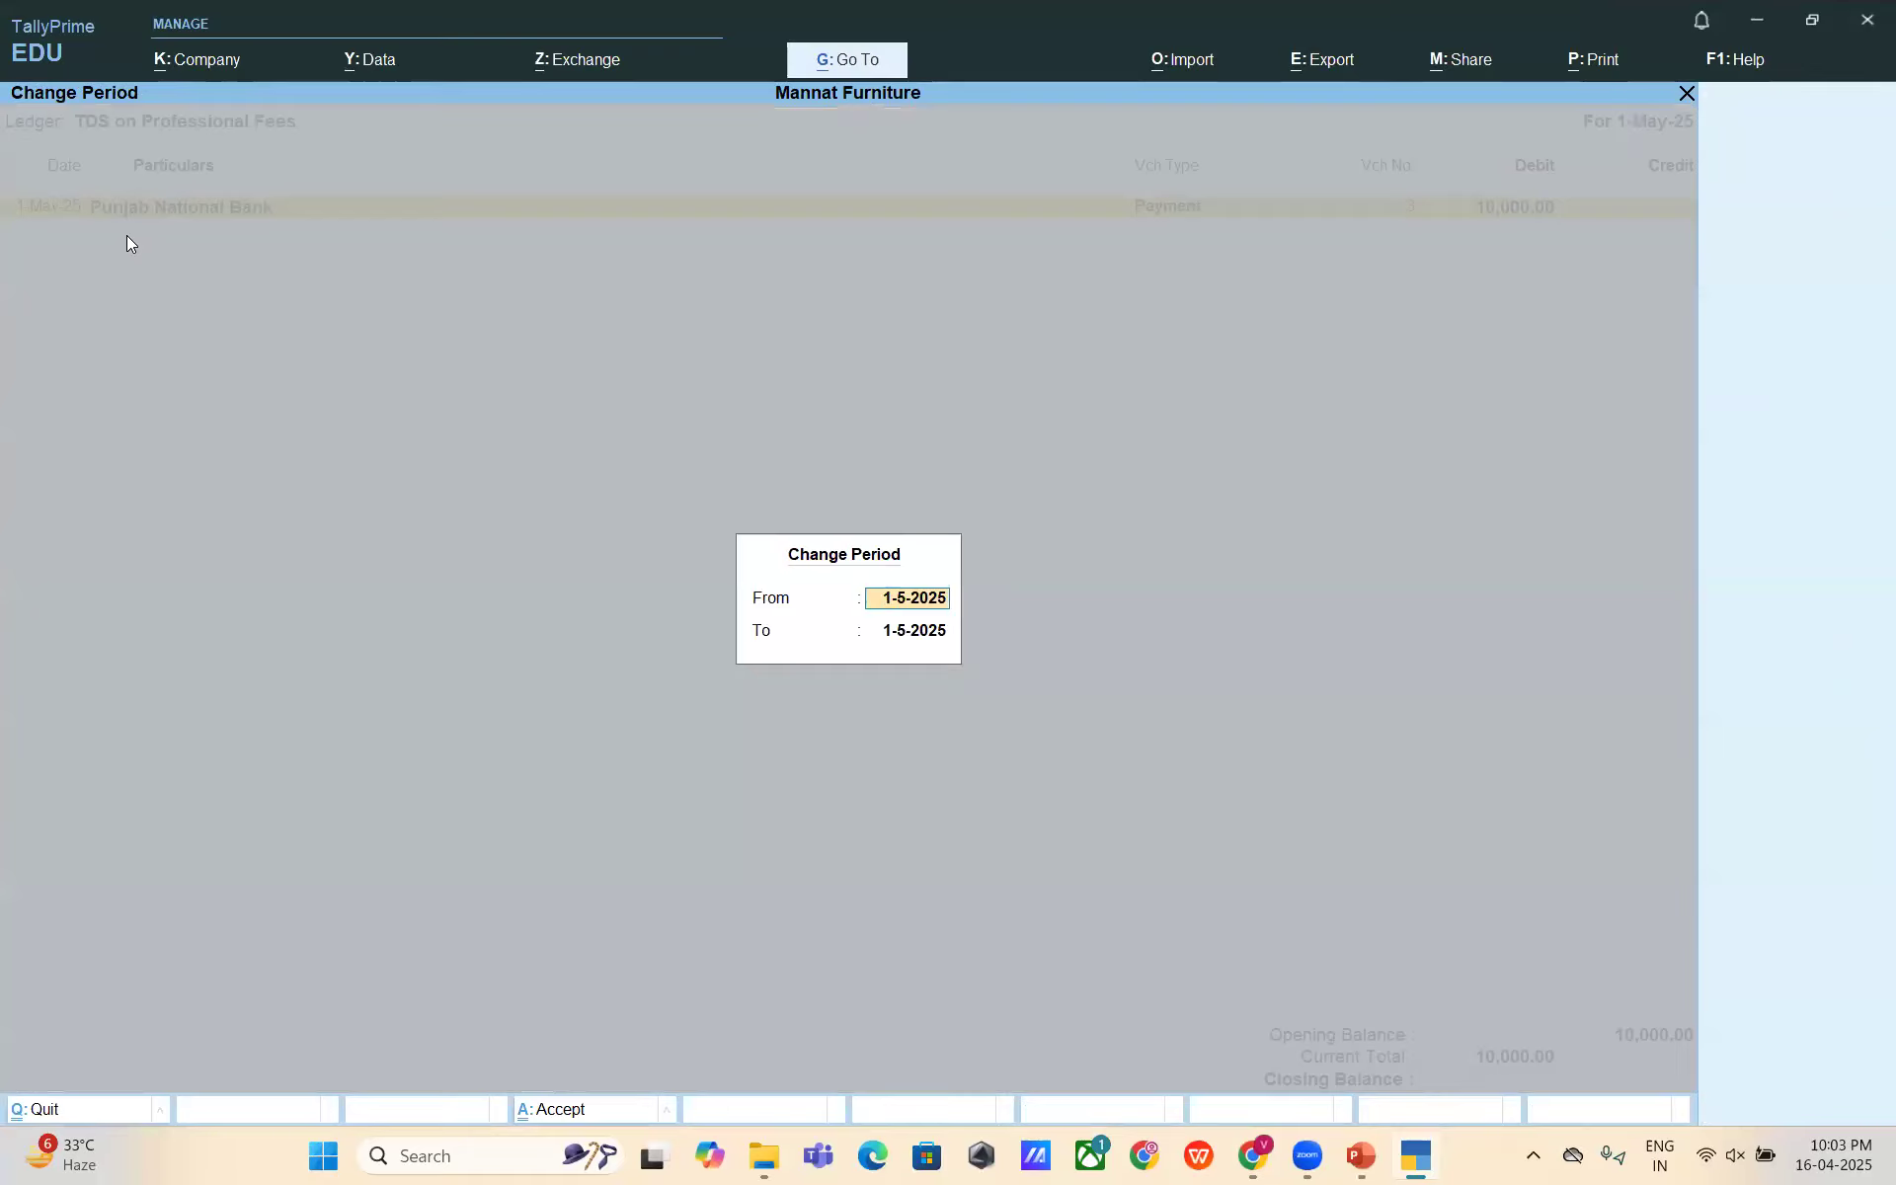
pyautogui.write('1-4')
pyautogui.press('Return')
pyautogui.write('31-3')
pyautogui.press('Return')
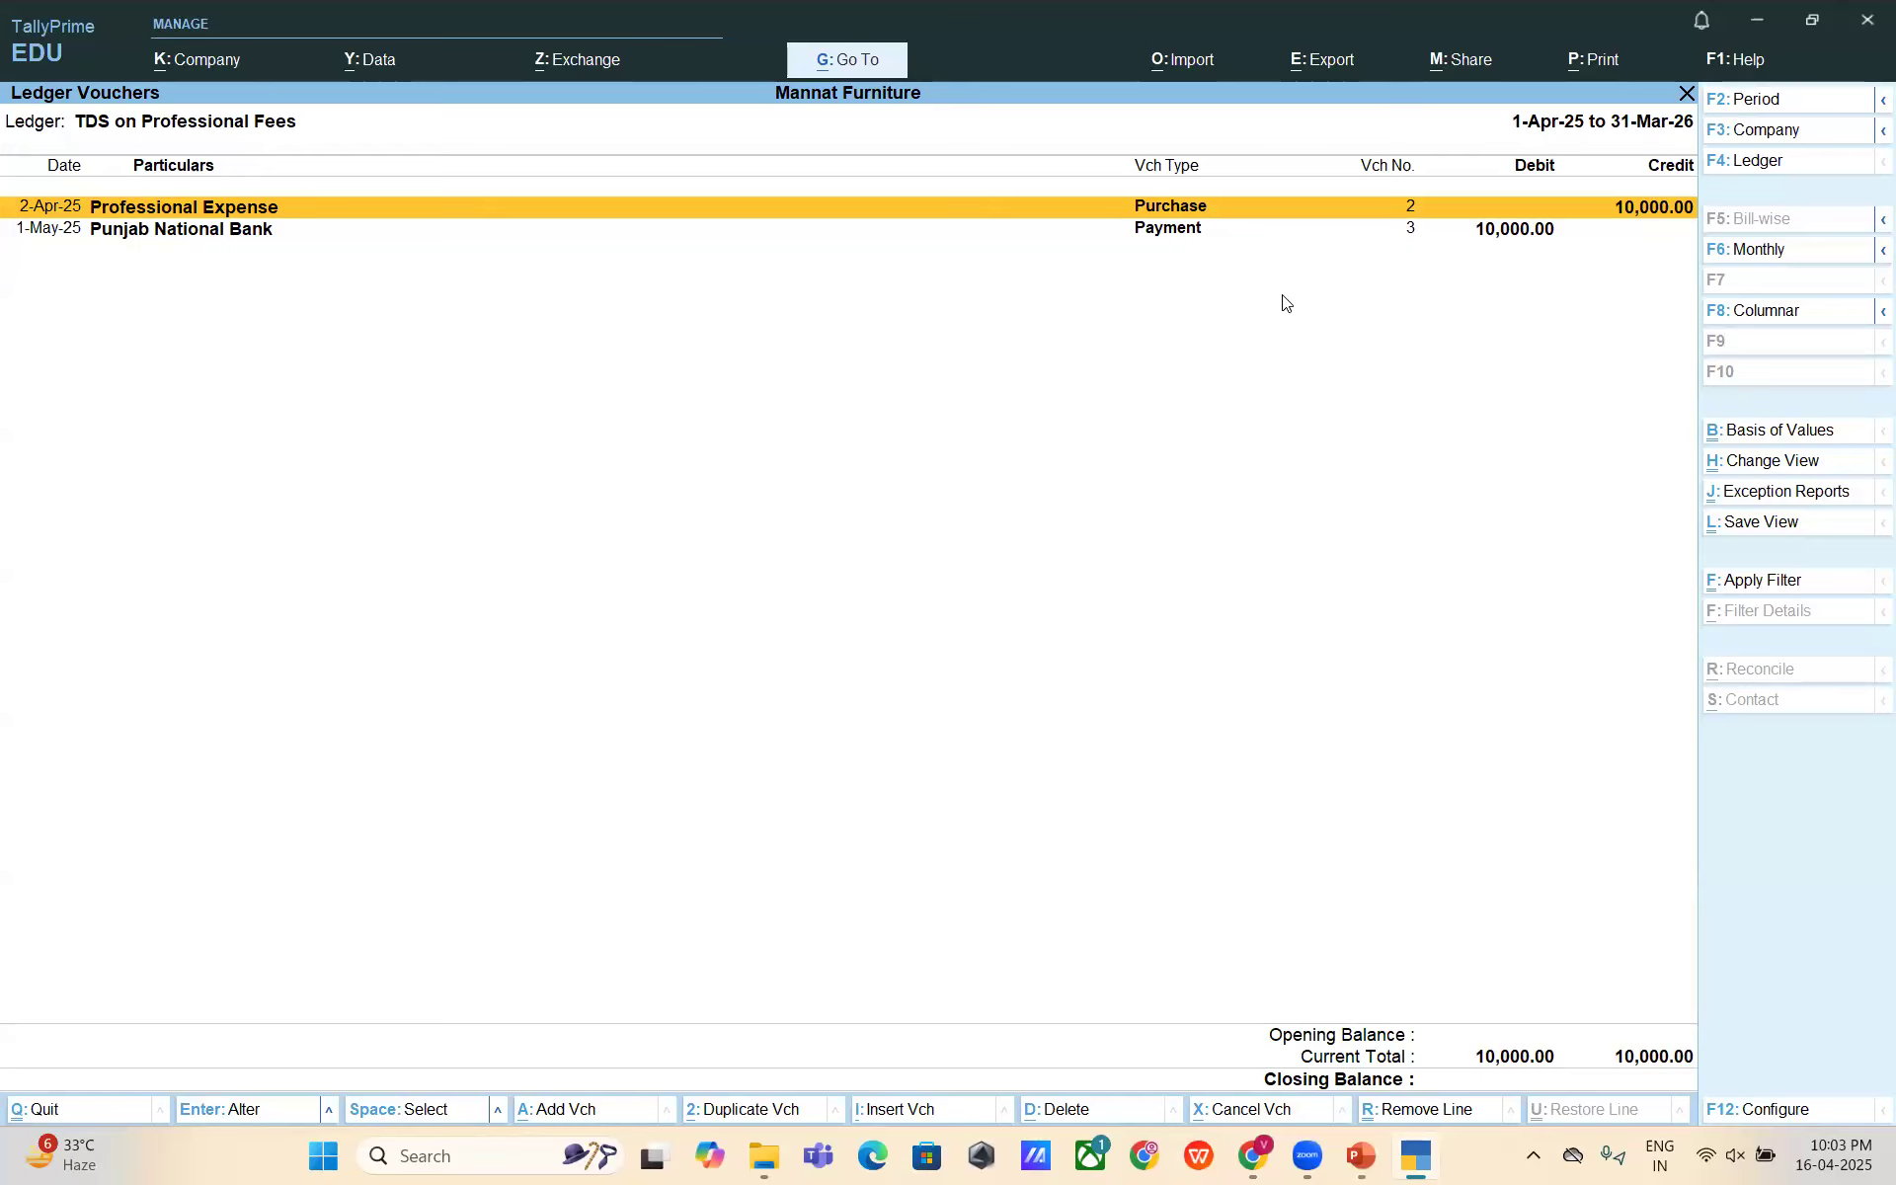
# - Close the TDS ledger and the stray Sales Voucher Register, back to Gateway of Tally
pyautogui.press('Escape')
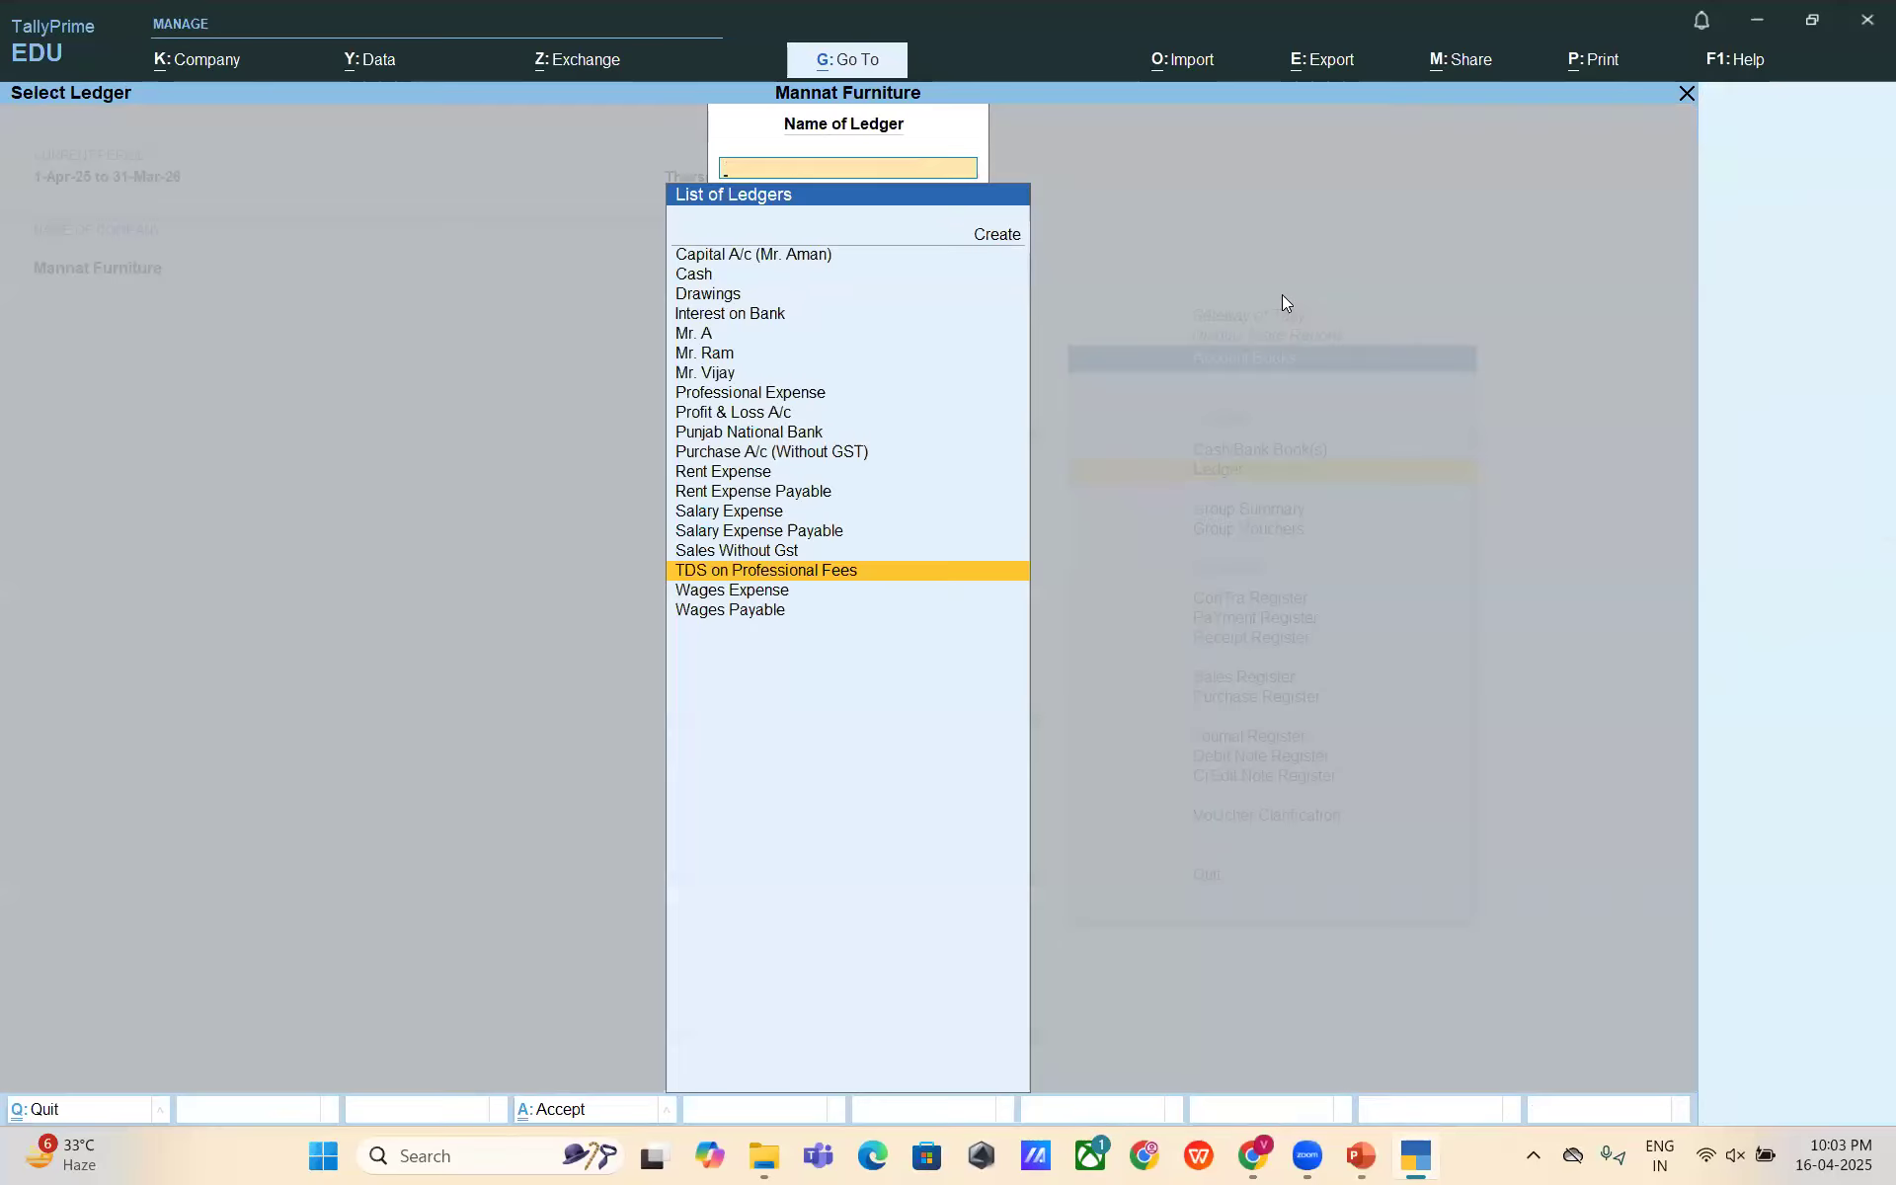
pyautogui.press('Escape')
pyautogui.press('Escape')
pyautogui.press('Escape')
pyautogui.press('Escape')
pyautogui.press('Escape')
pyautogui.press('Up')
pyautogui.press('Up')
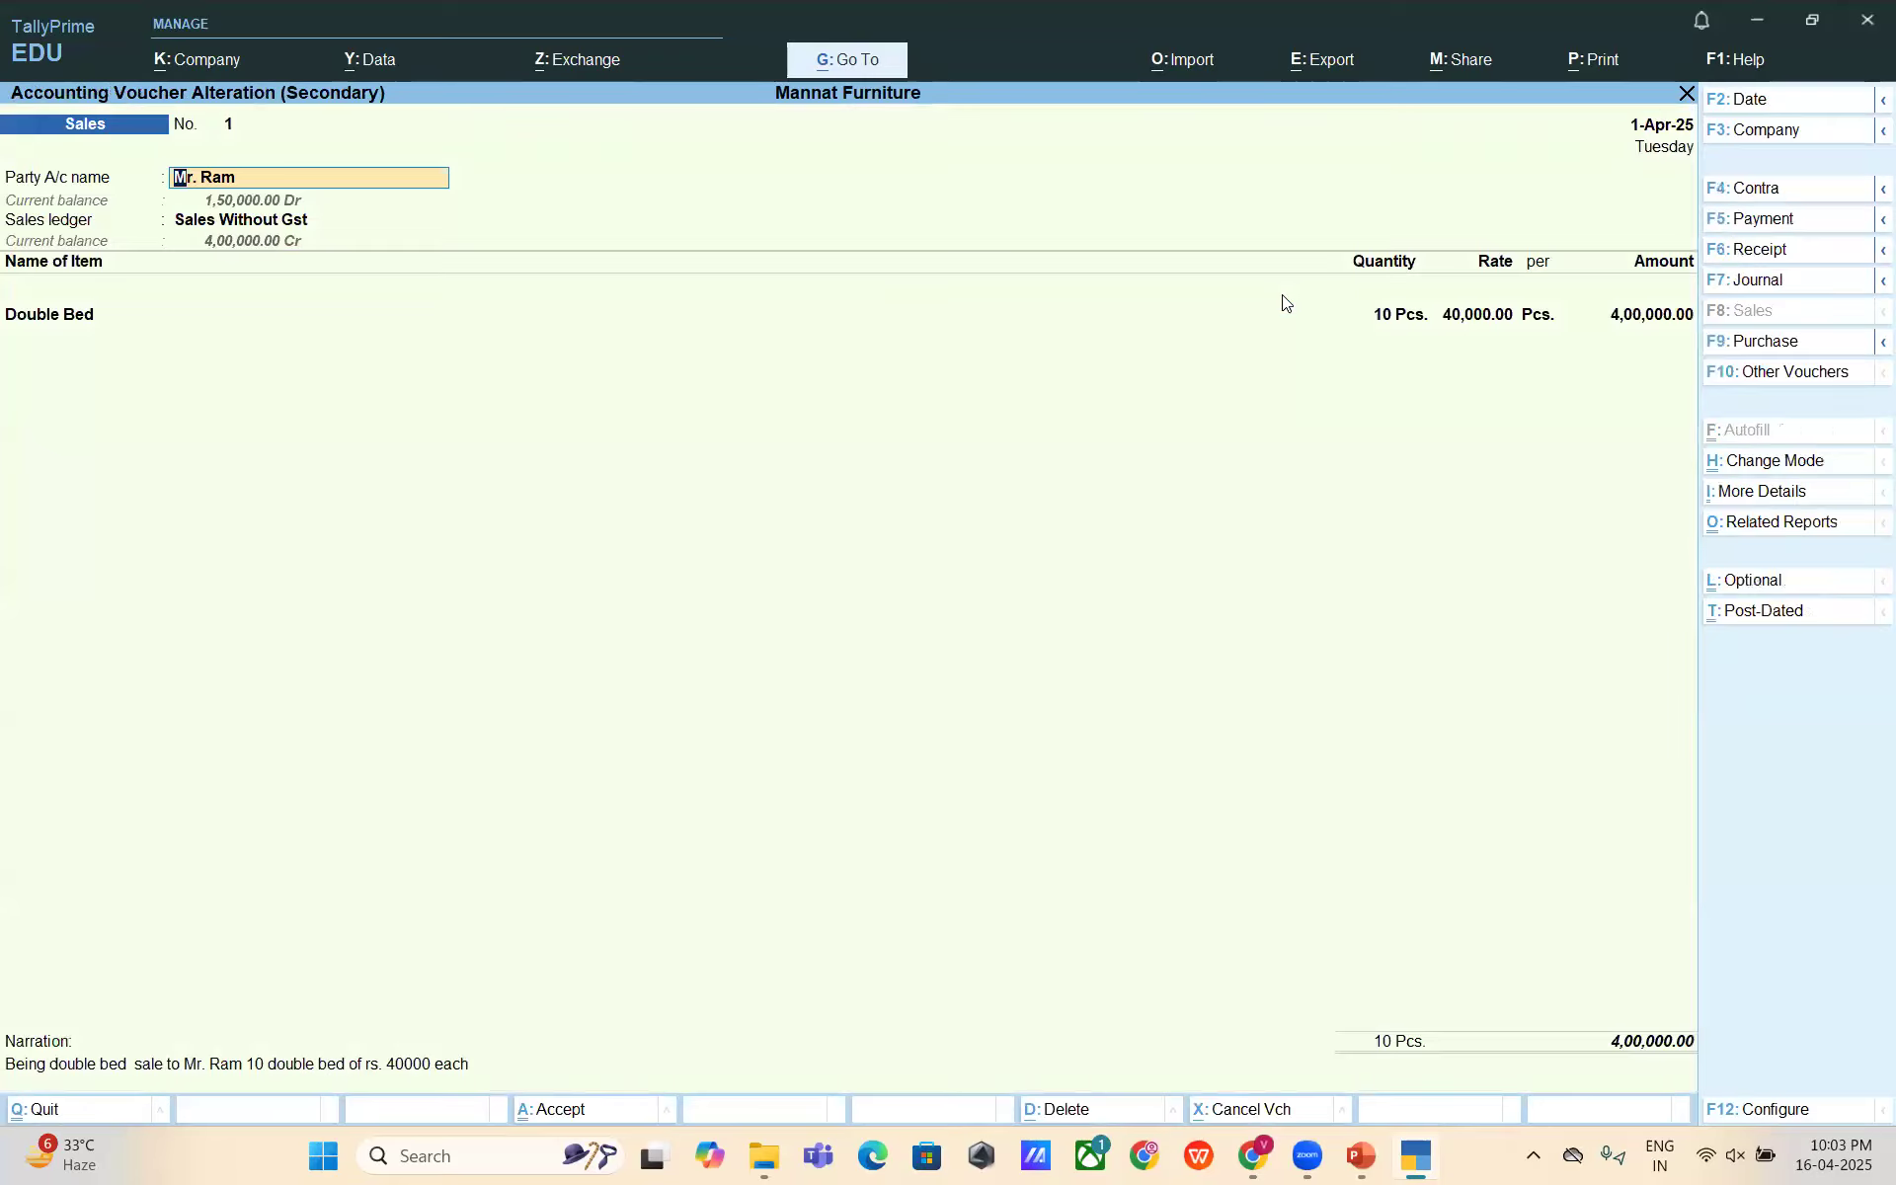
pyautogui.press('BackSpace')
pyautogui.press('Escape')
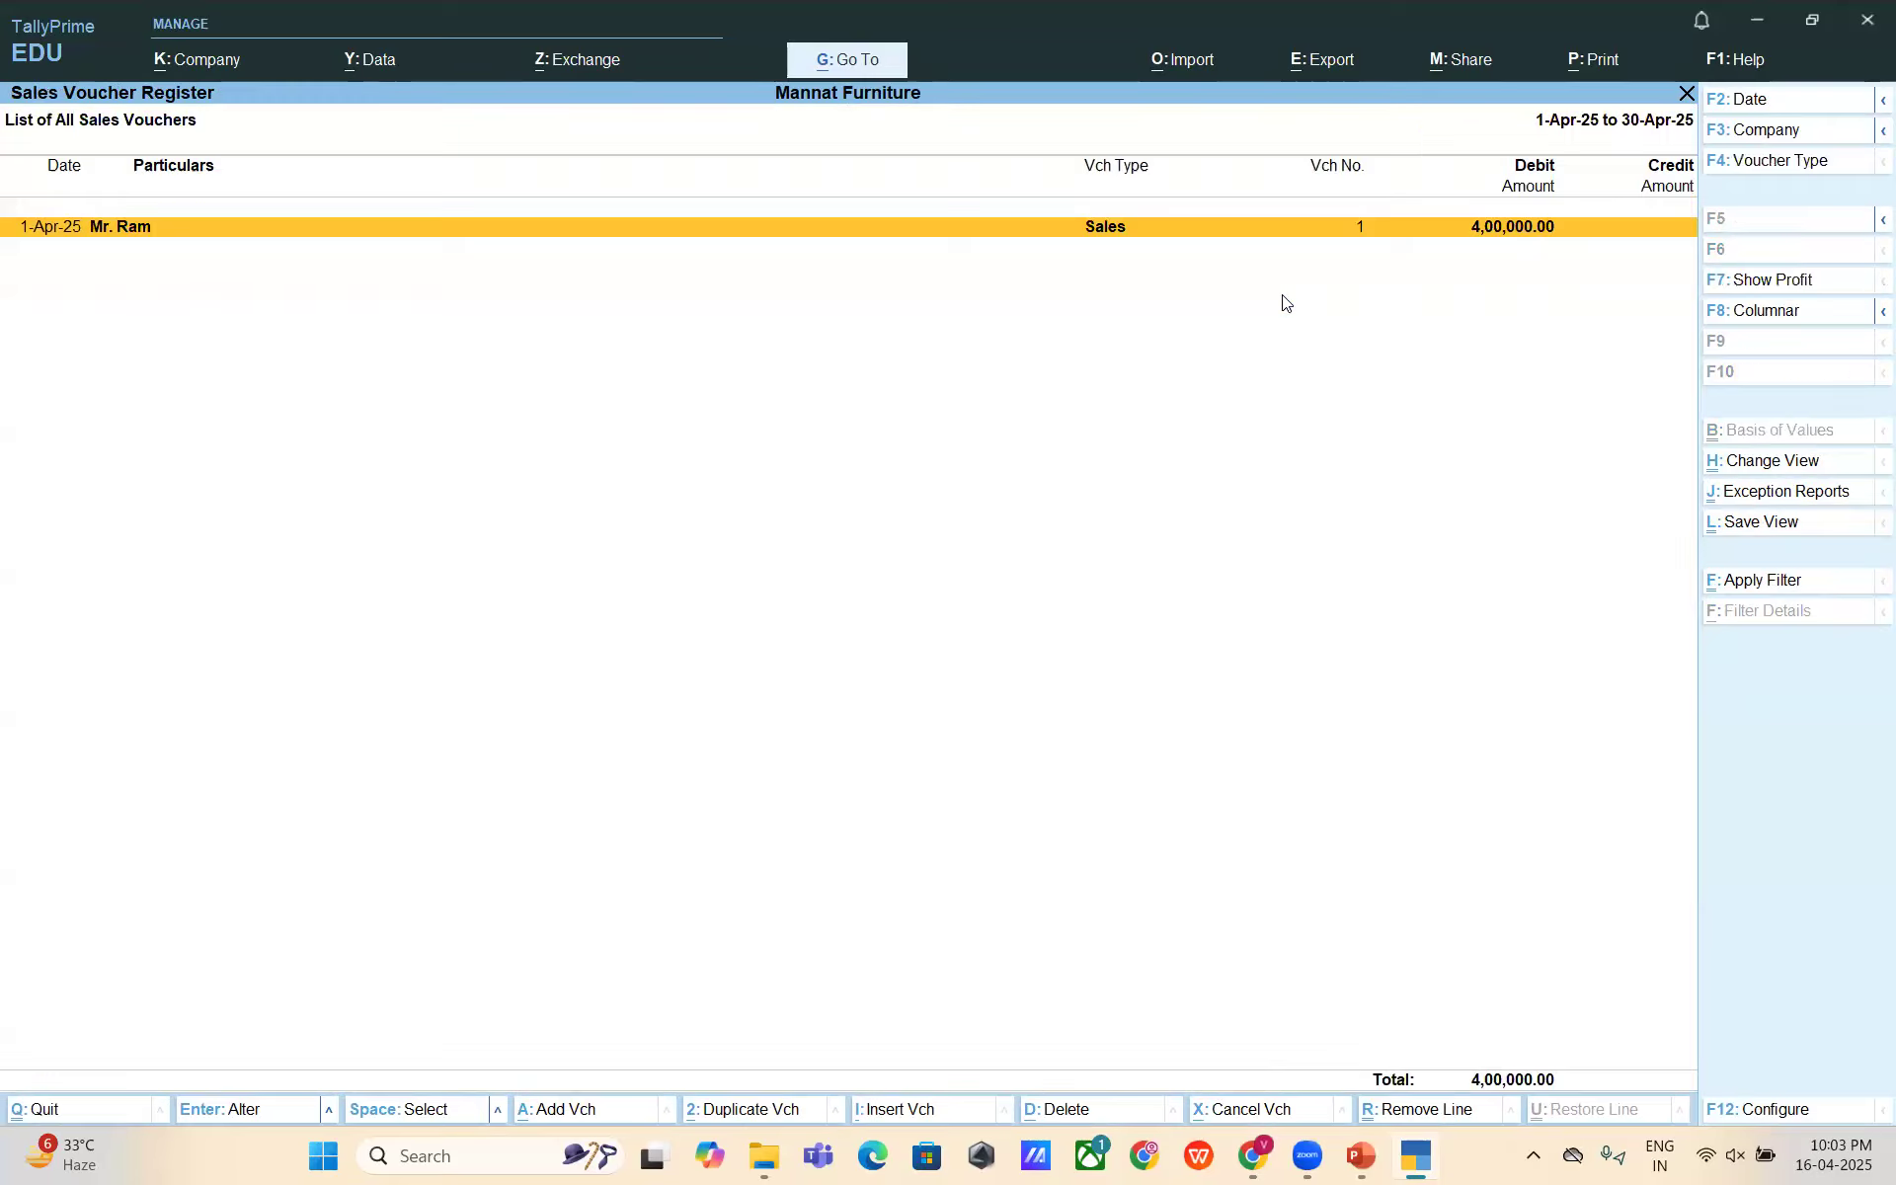
pyautogui.press('Escape')
pyautogui.press('Escape')
pyautogui.press('Escape')
pyautogui.press('Up')
pyautogui.press('Up')
pyautogui.press('Up')
pyautogui.press('Up')
pyautogui.press('Up')
pyautogui.press('Up')
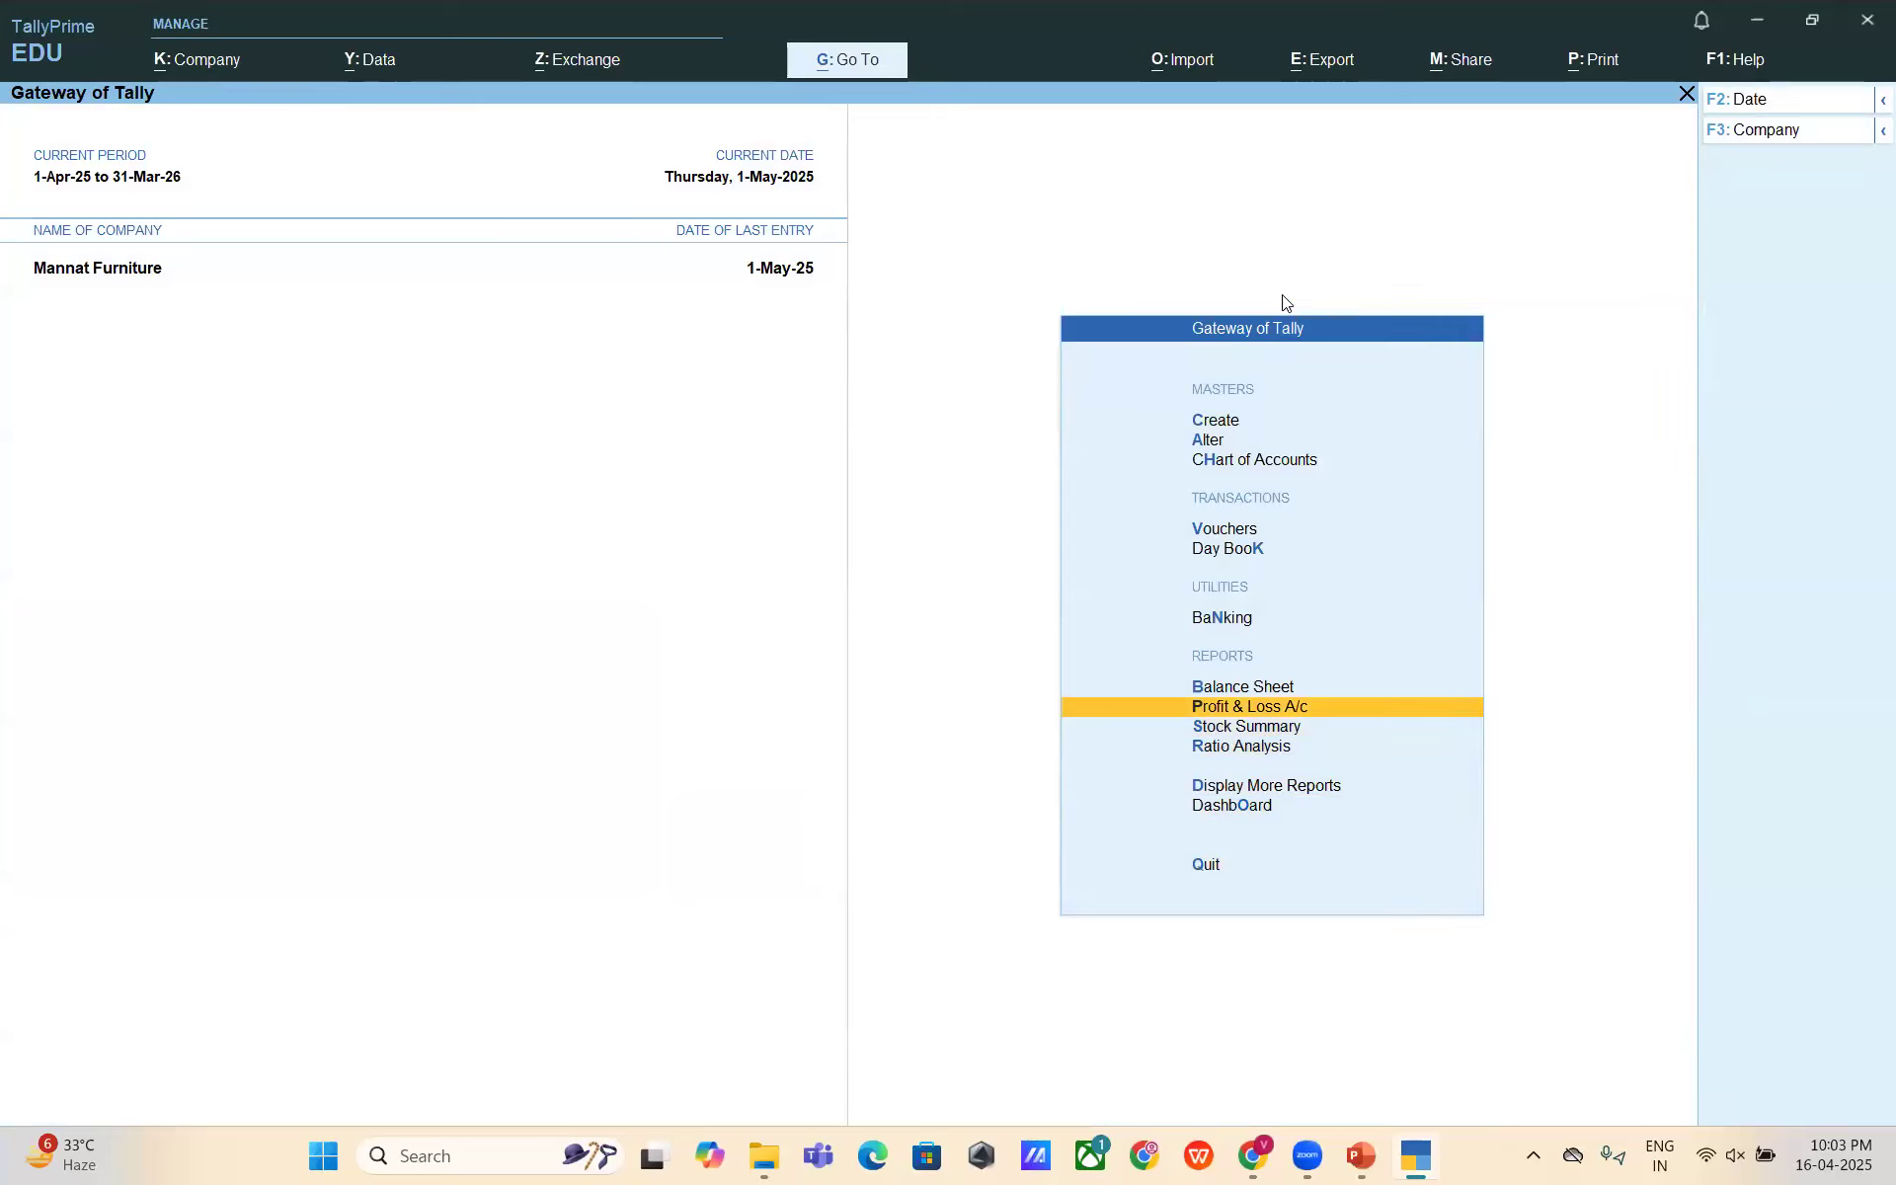
pyautogui.click(1291, 707)
pyautogui.press('Down')
pyautogui.press('Down')
pyautogui.press('Down')
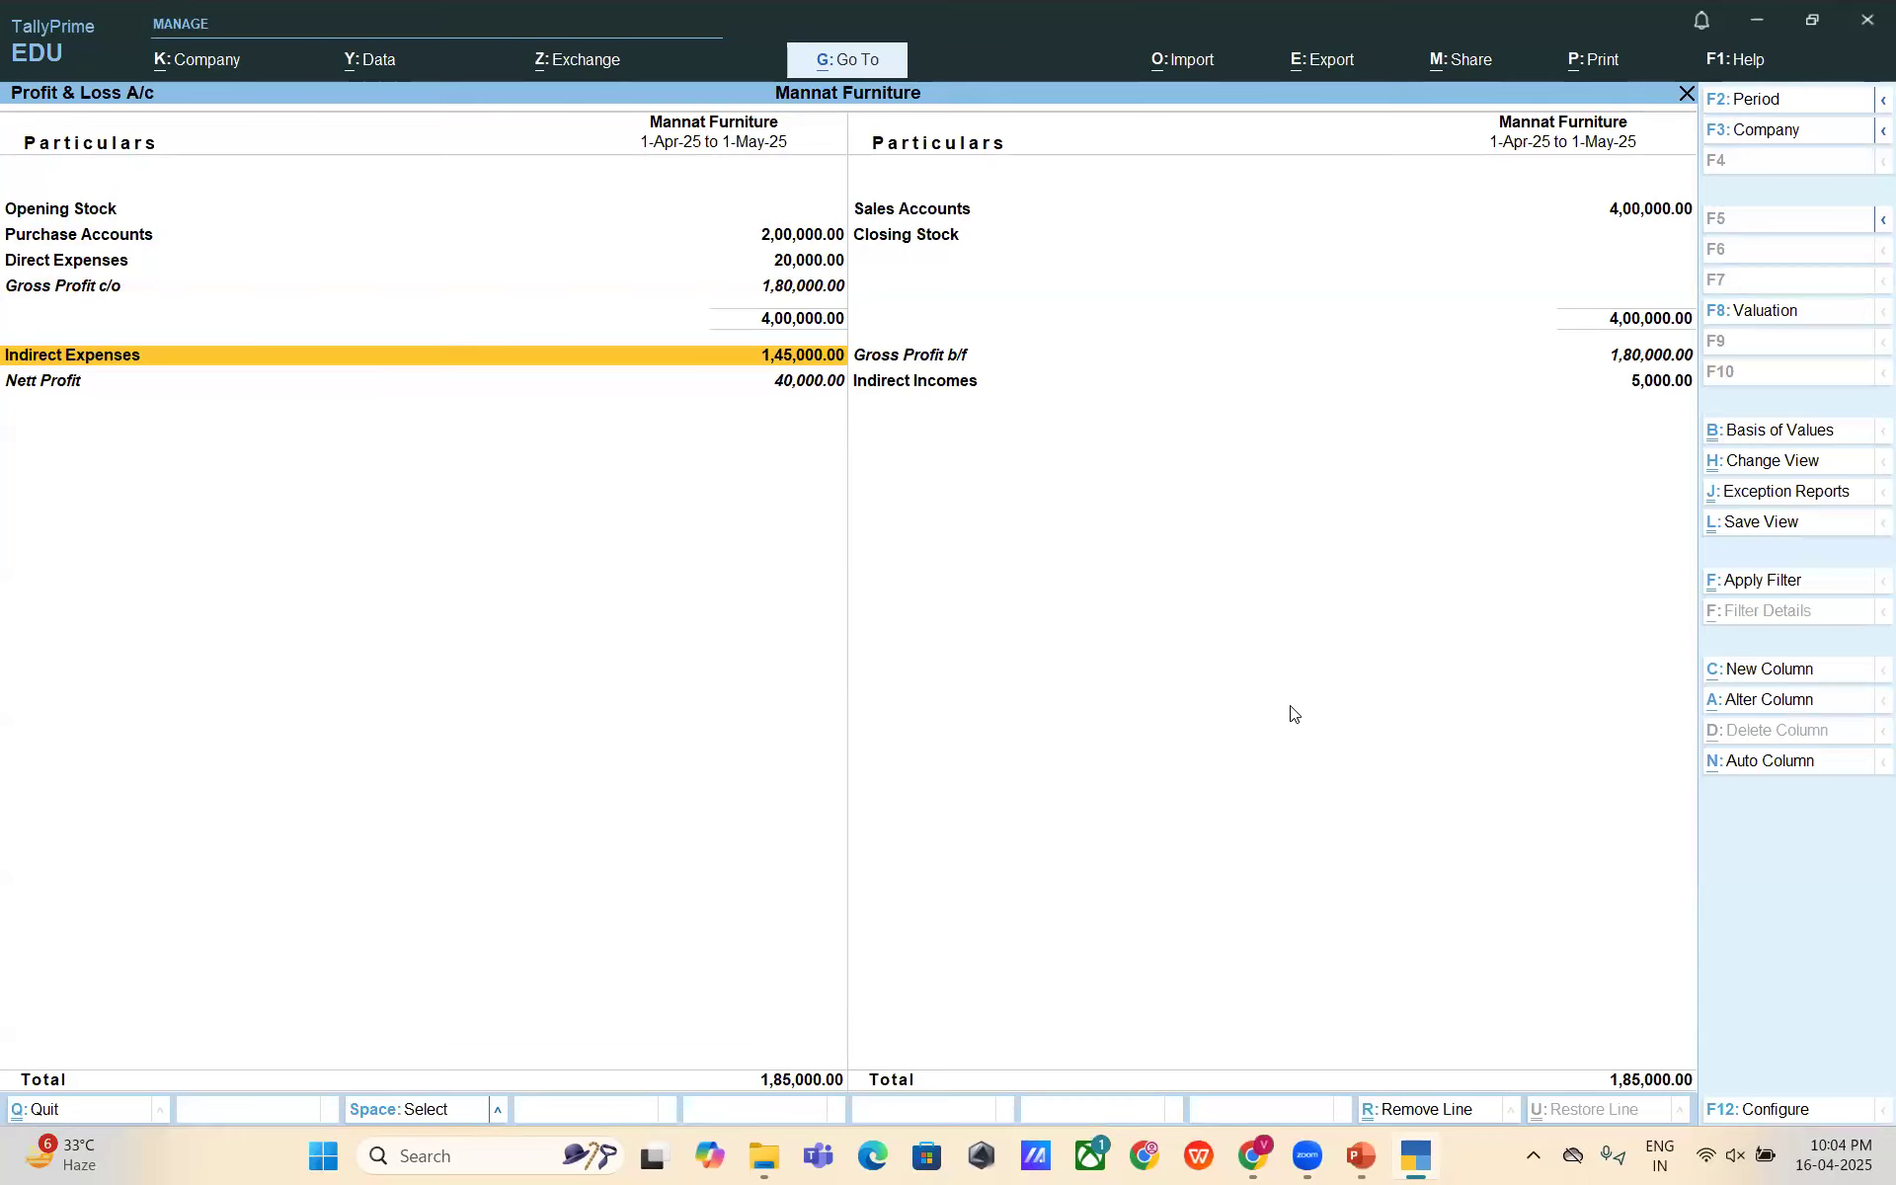
pyautogui.press('Return')
pyautogui.press('Down')
pyautogui.press('Down')
pyautogui.press('Up')
pyautogui.press('Up')
pyautogui.press('space')
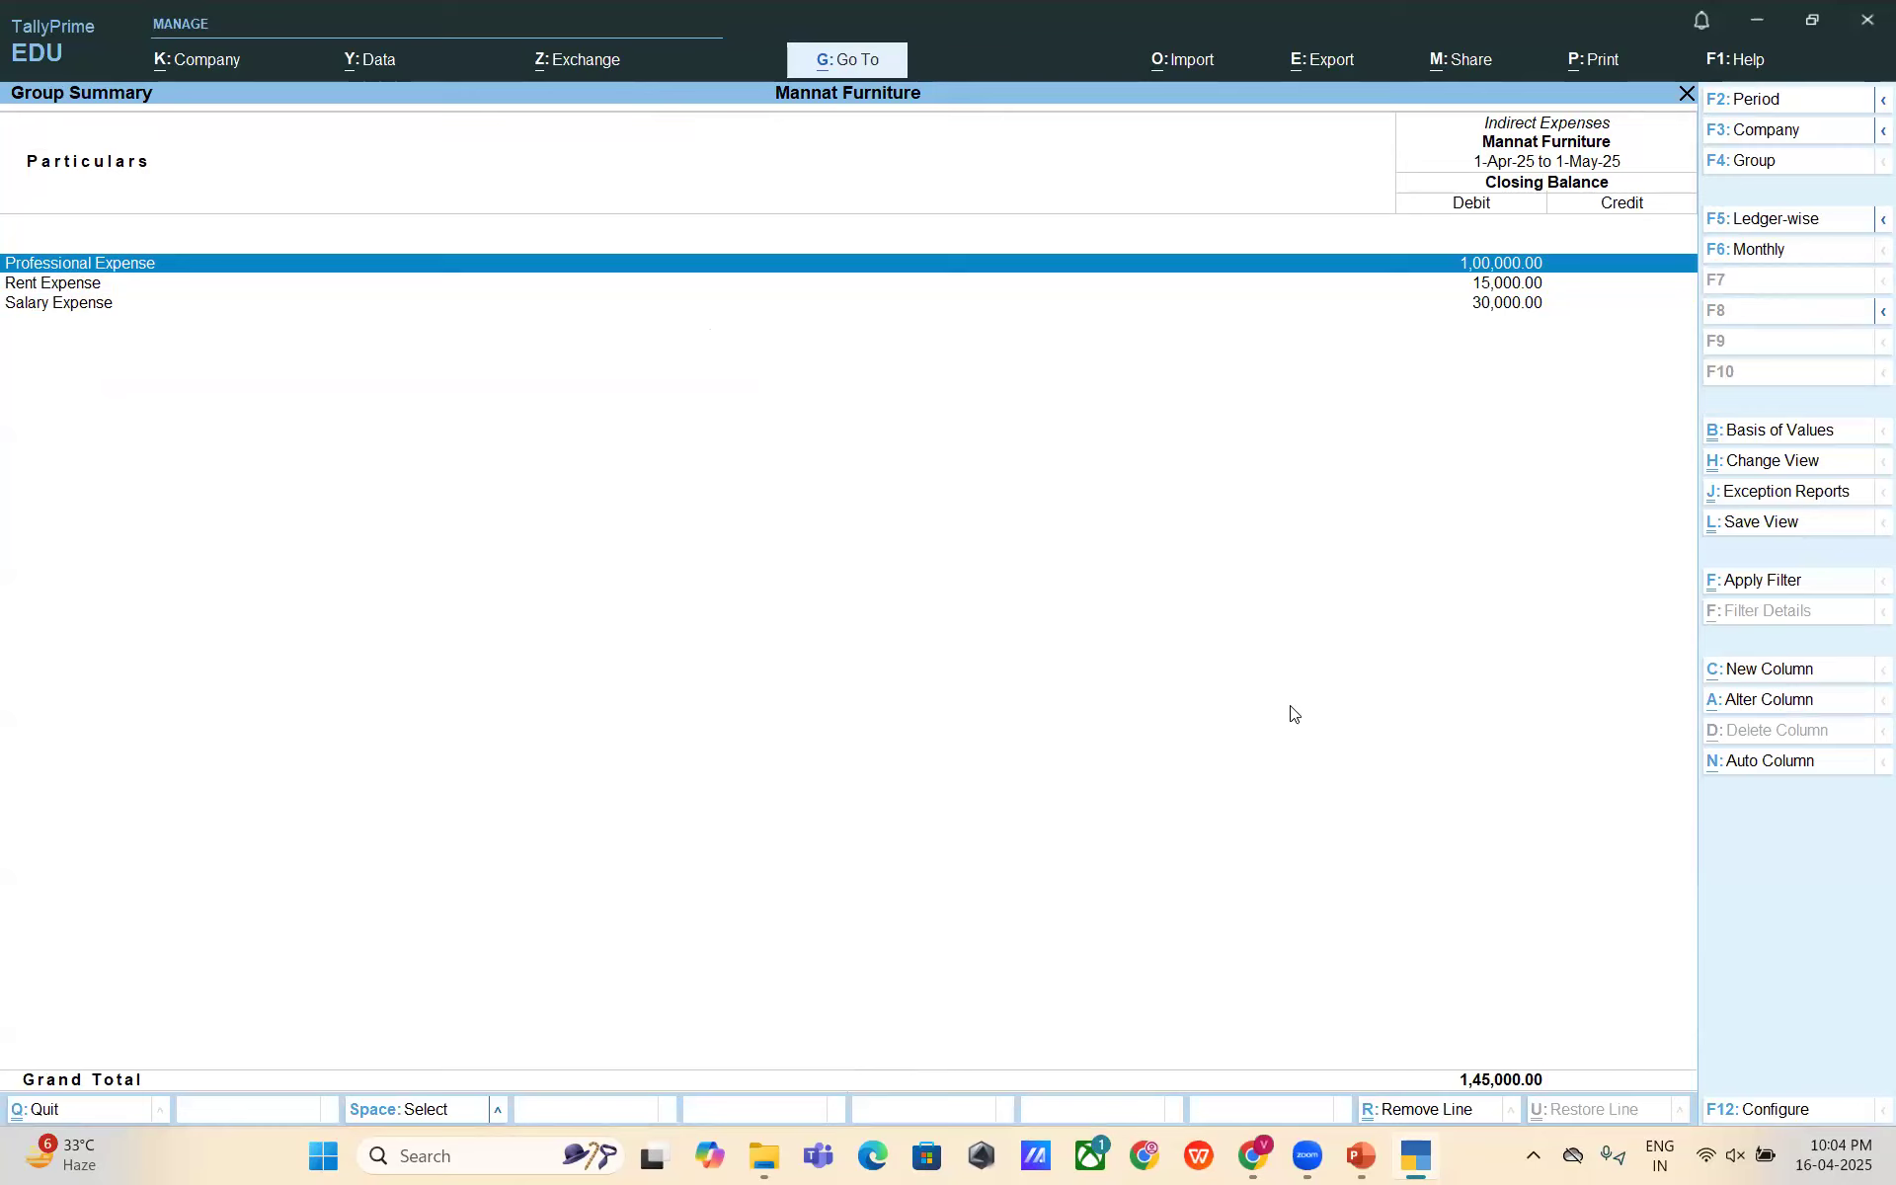
pyautogui.press('Escape')
pyautogui.press('Escape')
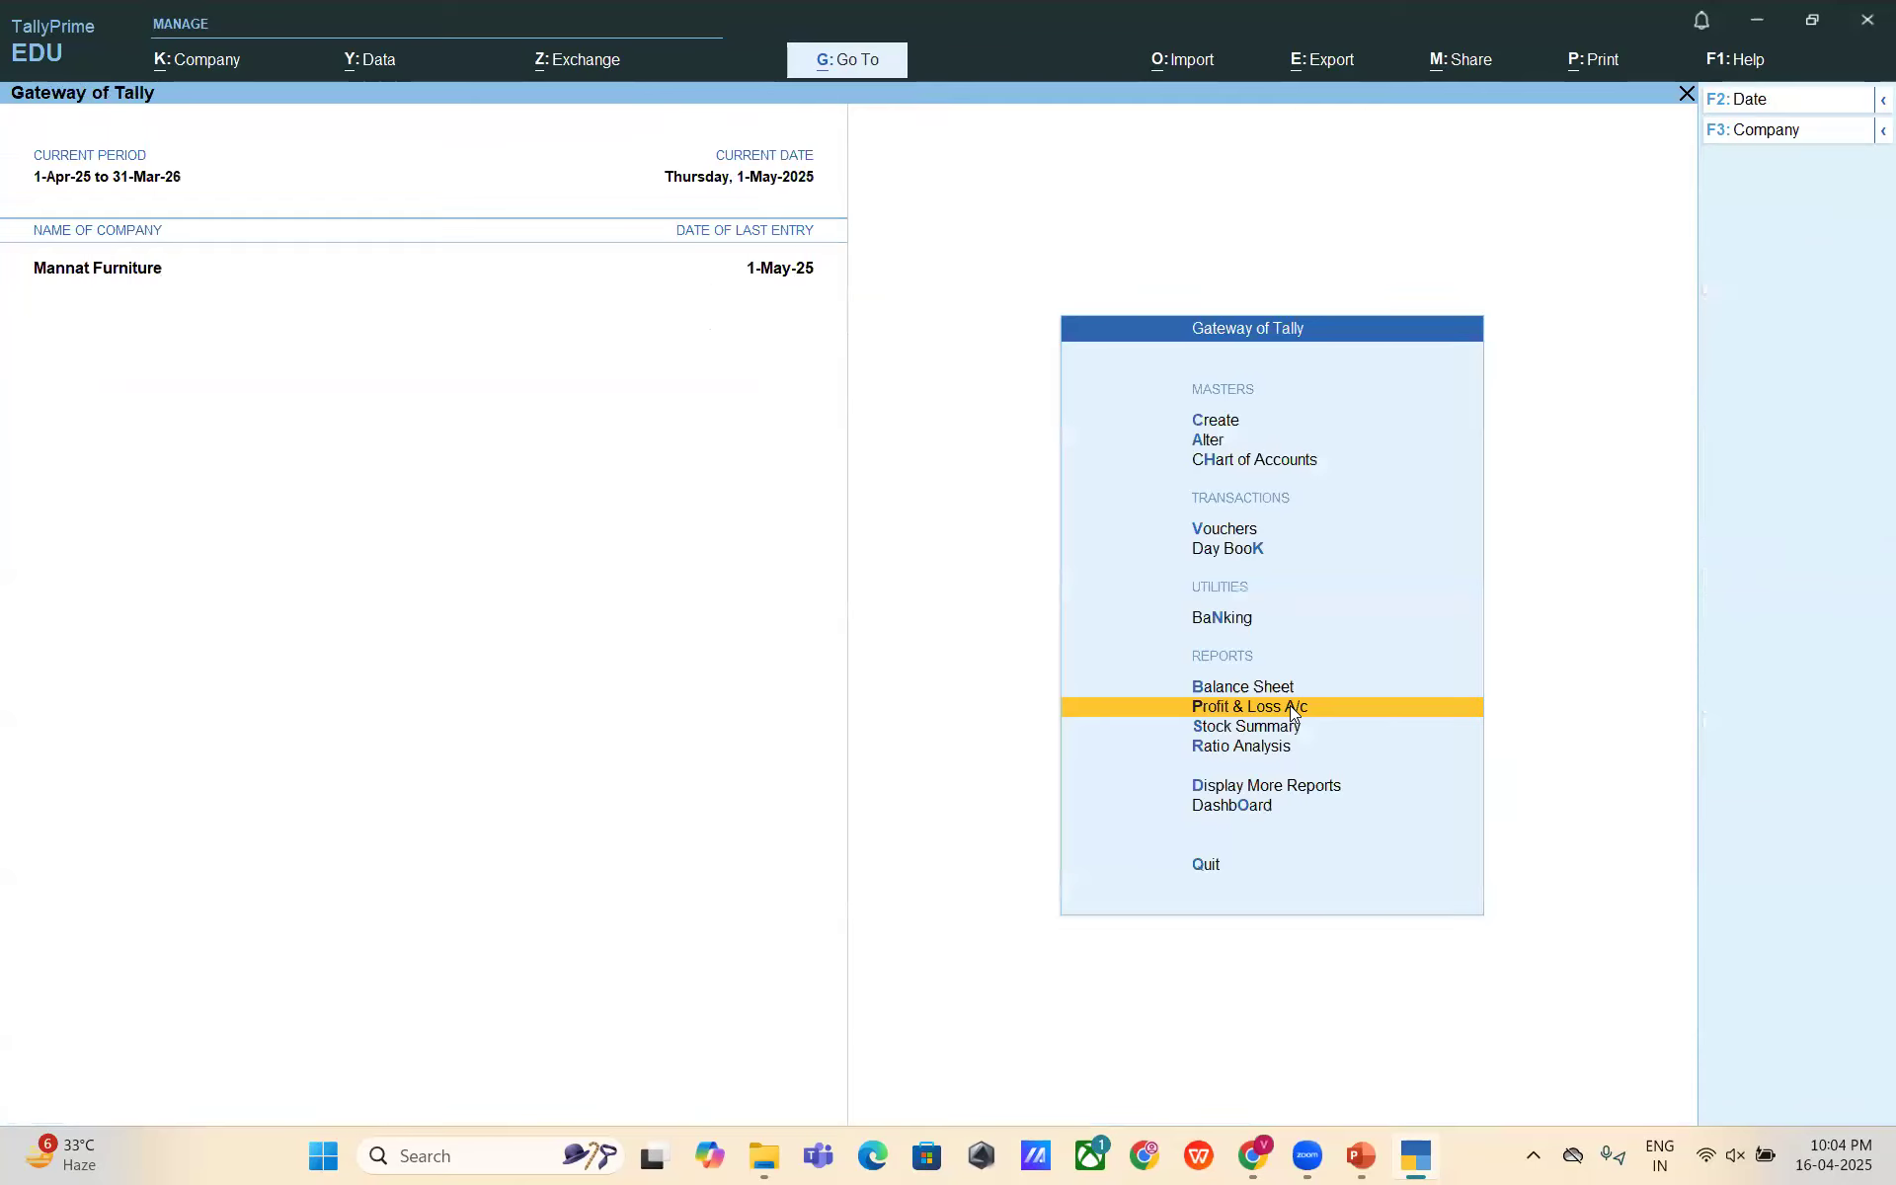
# - View Mr. A's ledger with its 90,000 Professional Expense credit, then start a Purchase voucher
pyautogui.write('dalMr. A')
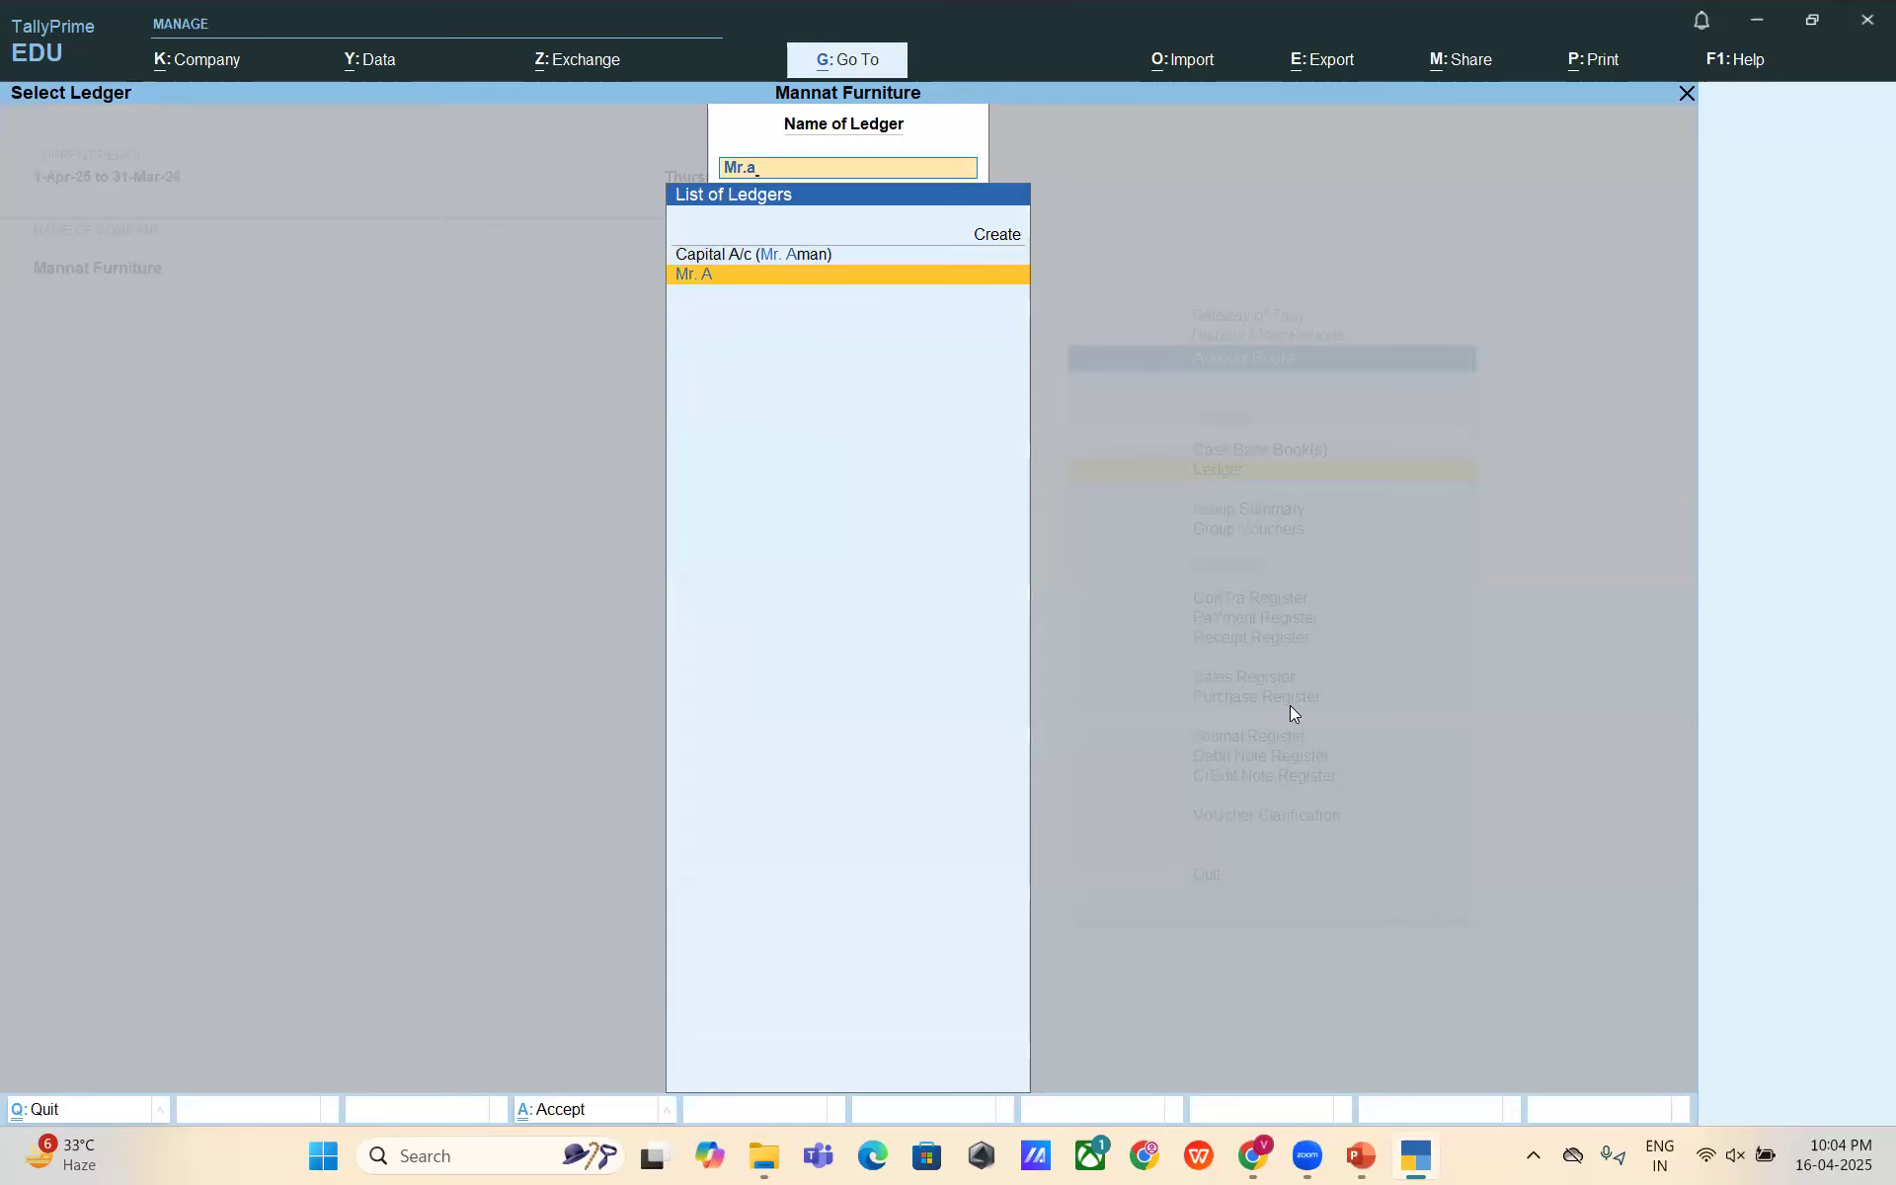
pyautogui.press('Return')
pyautogui.press('F2')
pyautogui.press('Return')
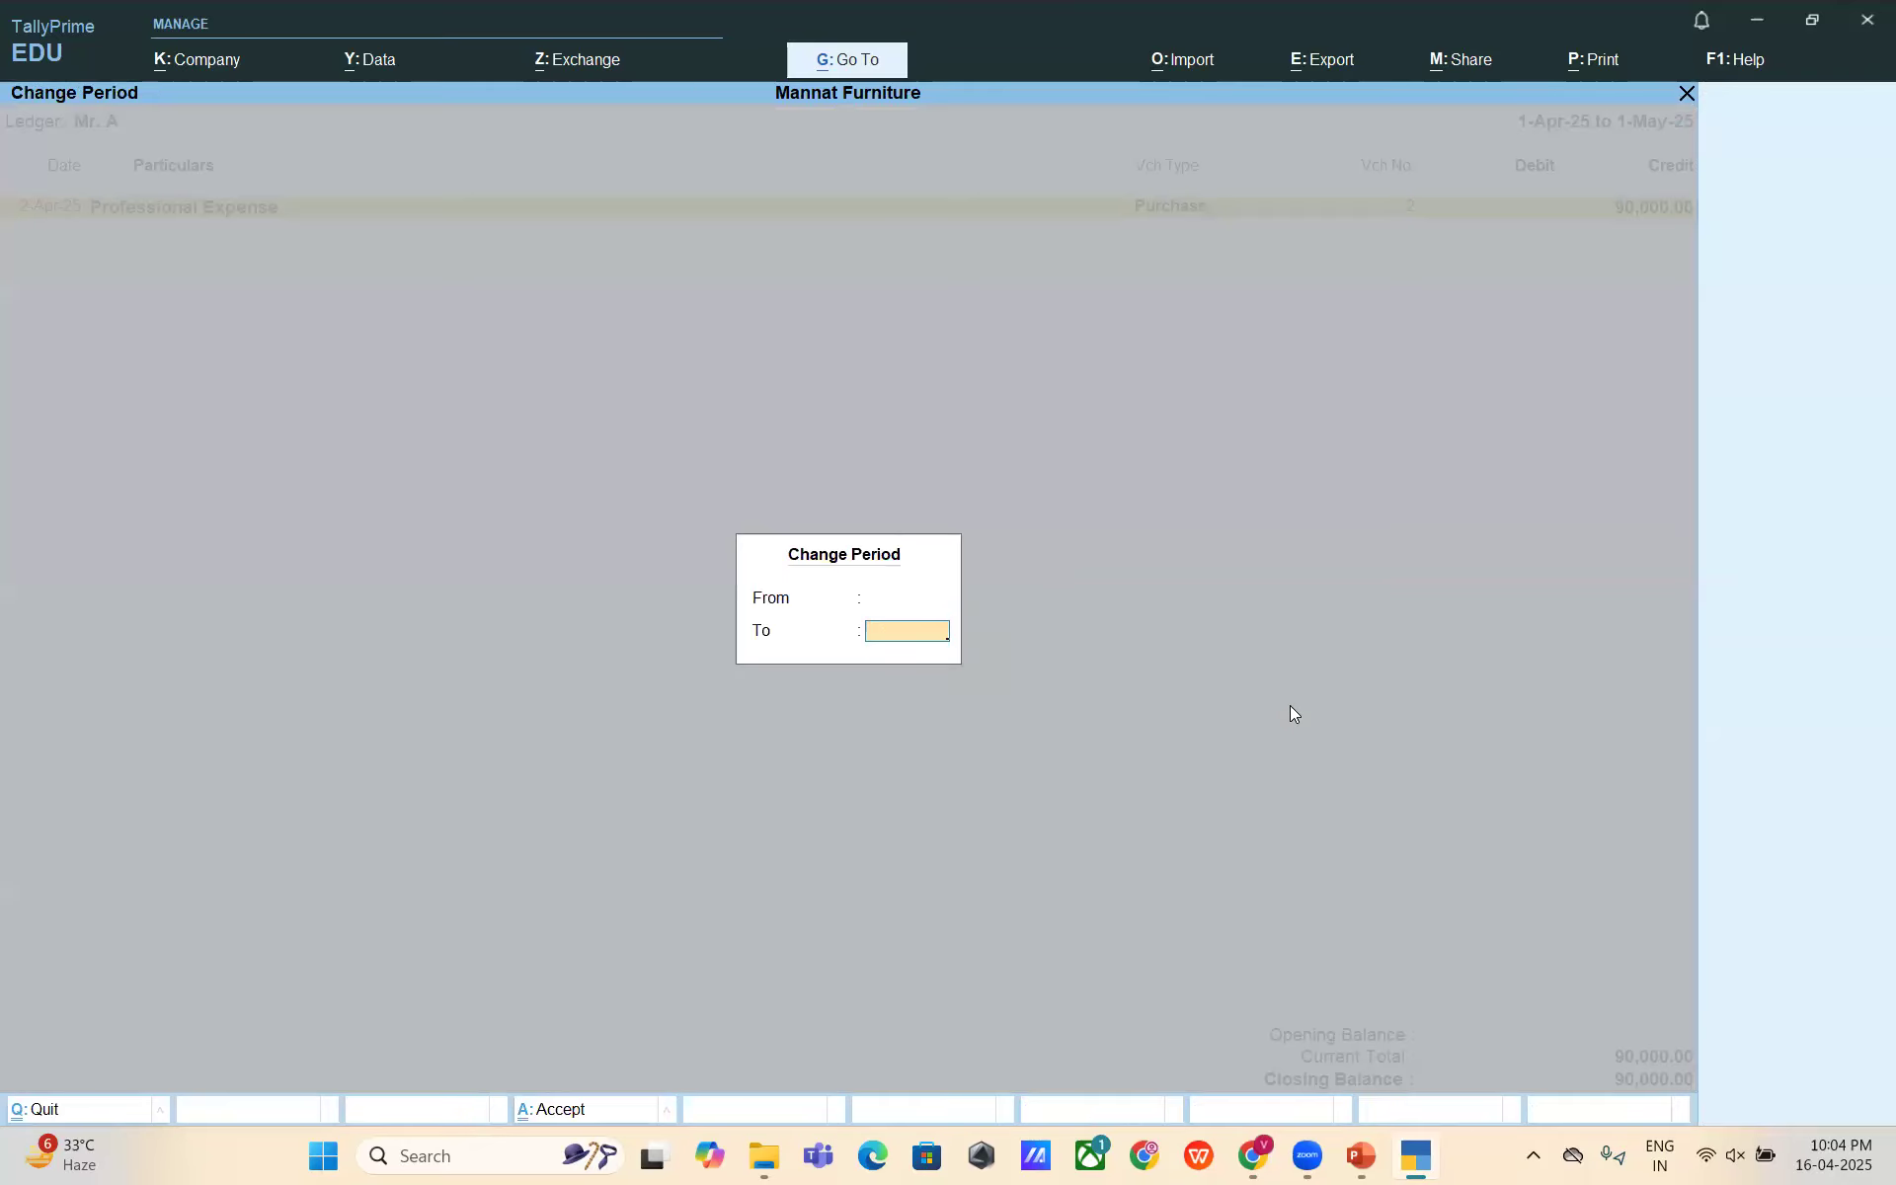
pyautogui.press('Return')
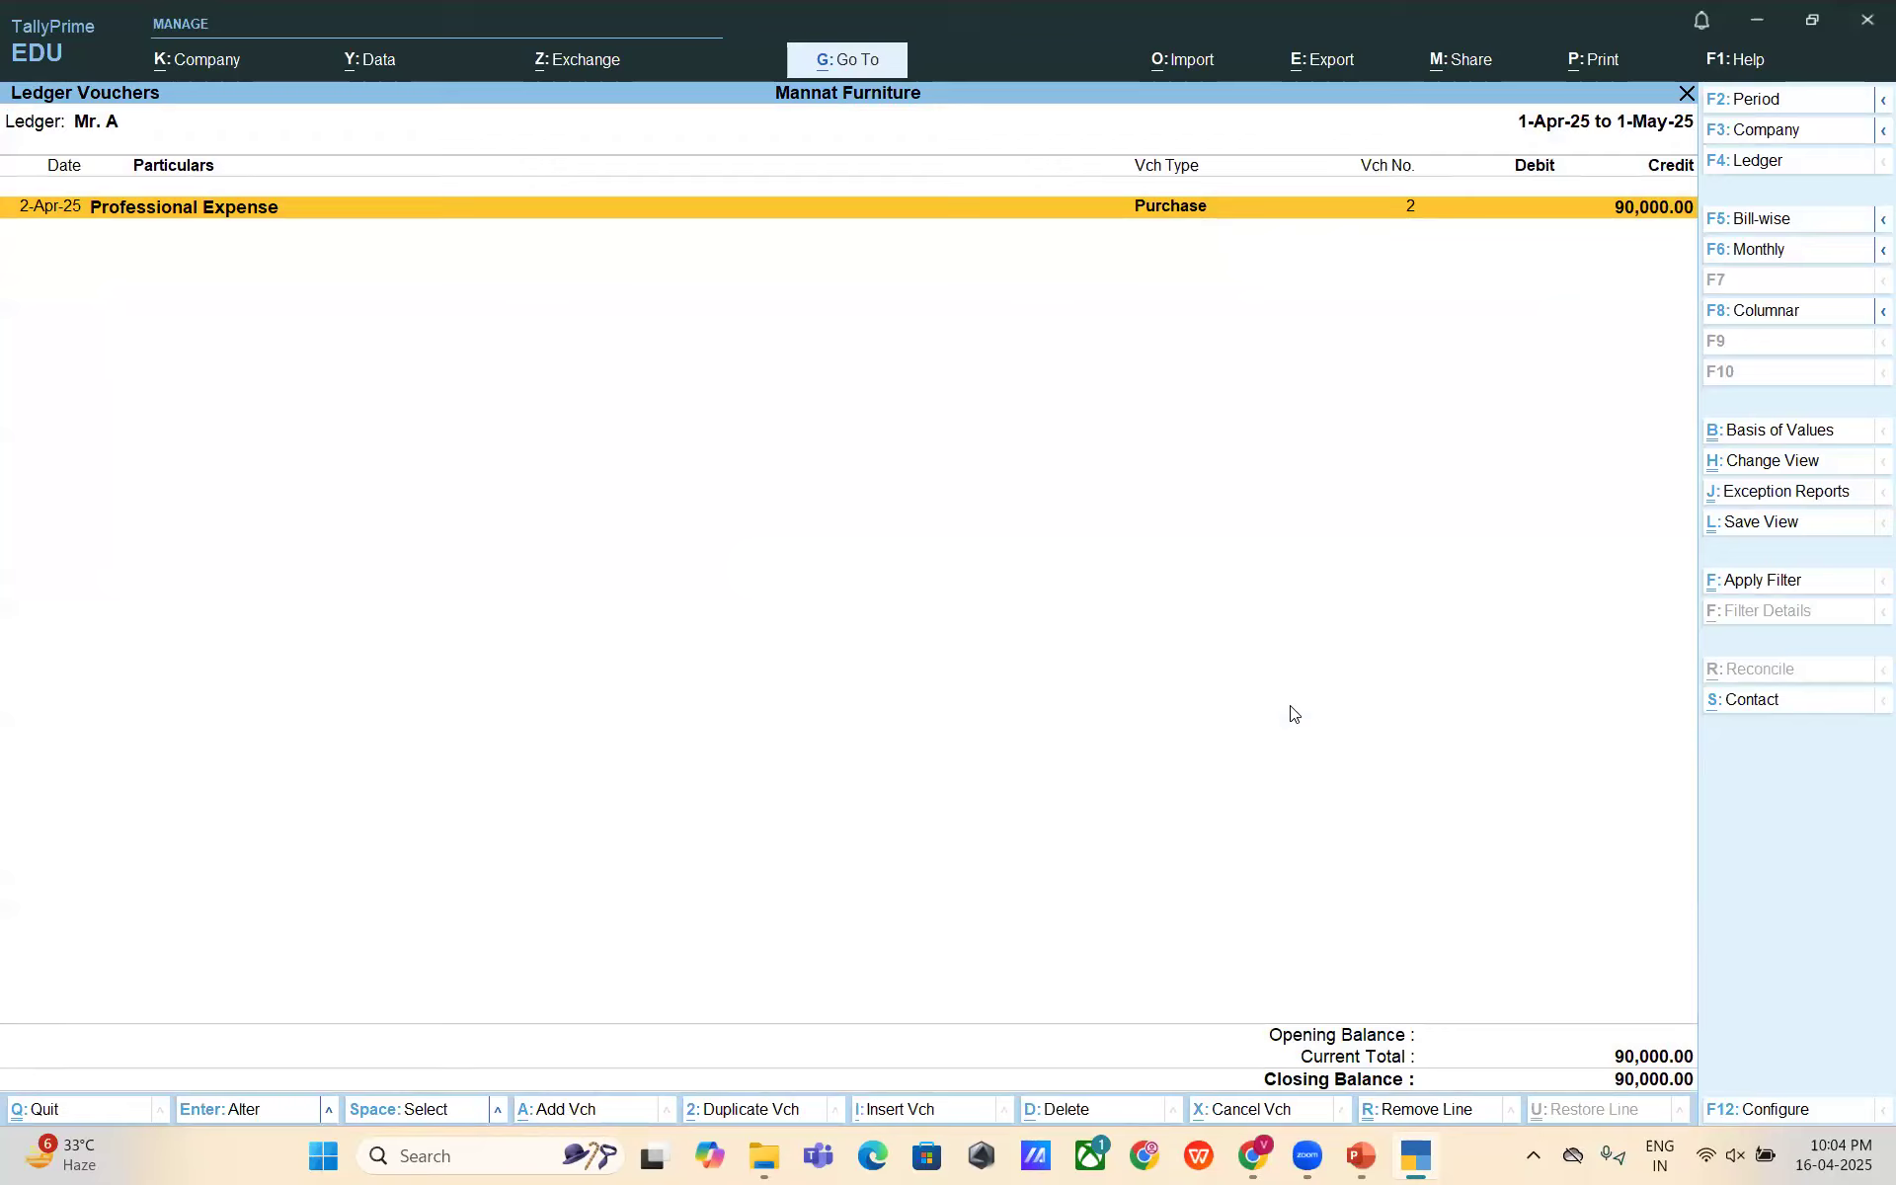
pyautogui.hotkey('alt', 'a')
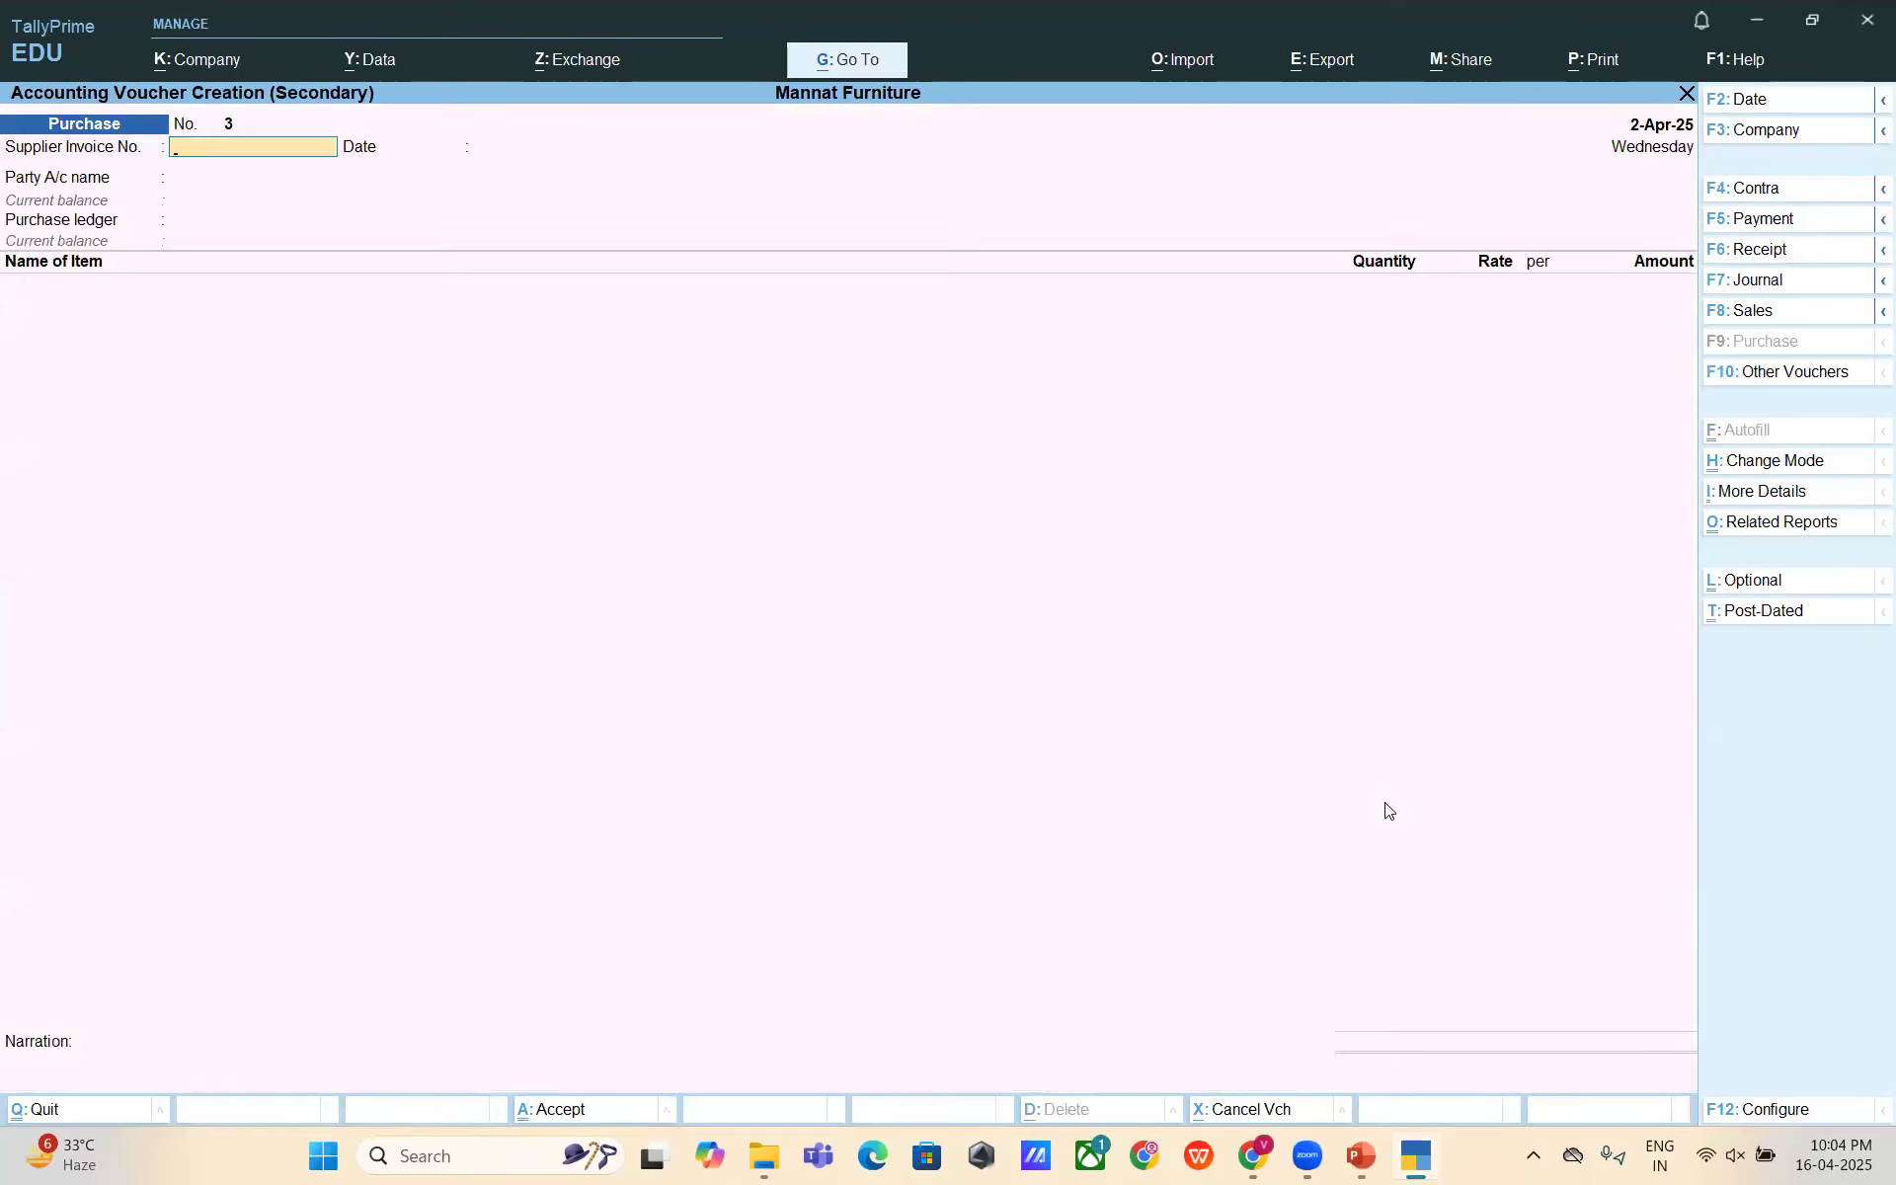
pyautogui.press('Escape')
pyautogui.press('Escape')
pyautogui.press('Escape')
pyautogui.press('Escape')
# - Start a Payment voucher from Punjab National Bank paying Mr. A 90,000
pyautogui.press('n')
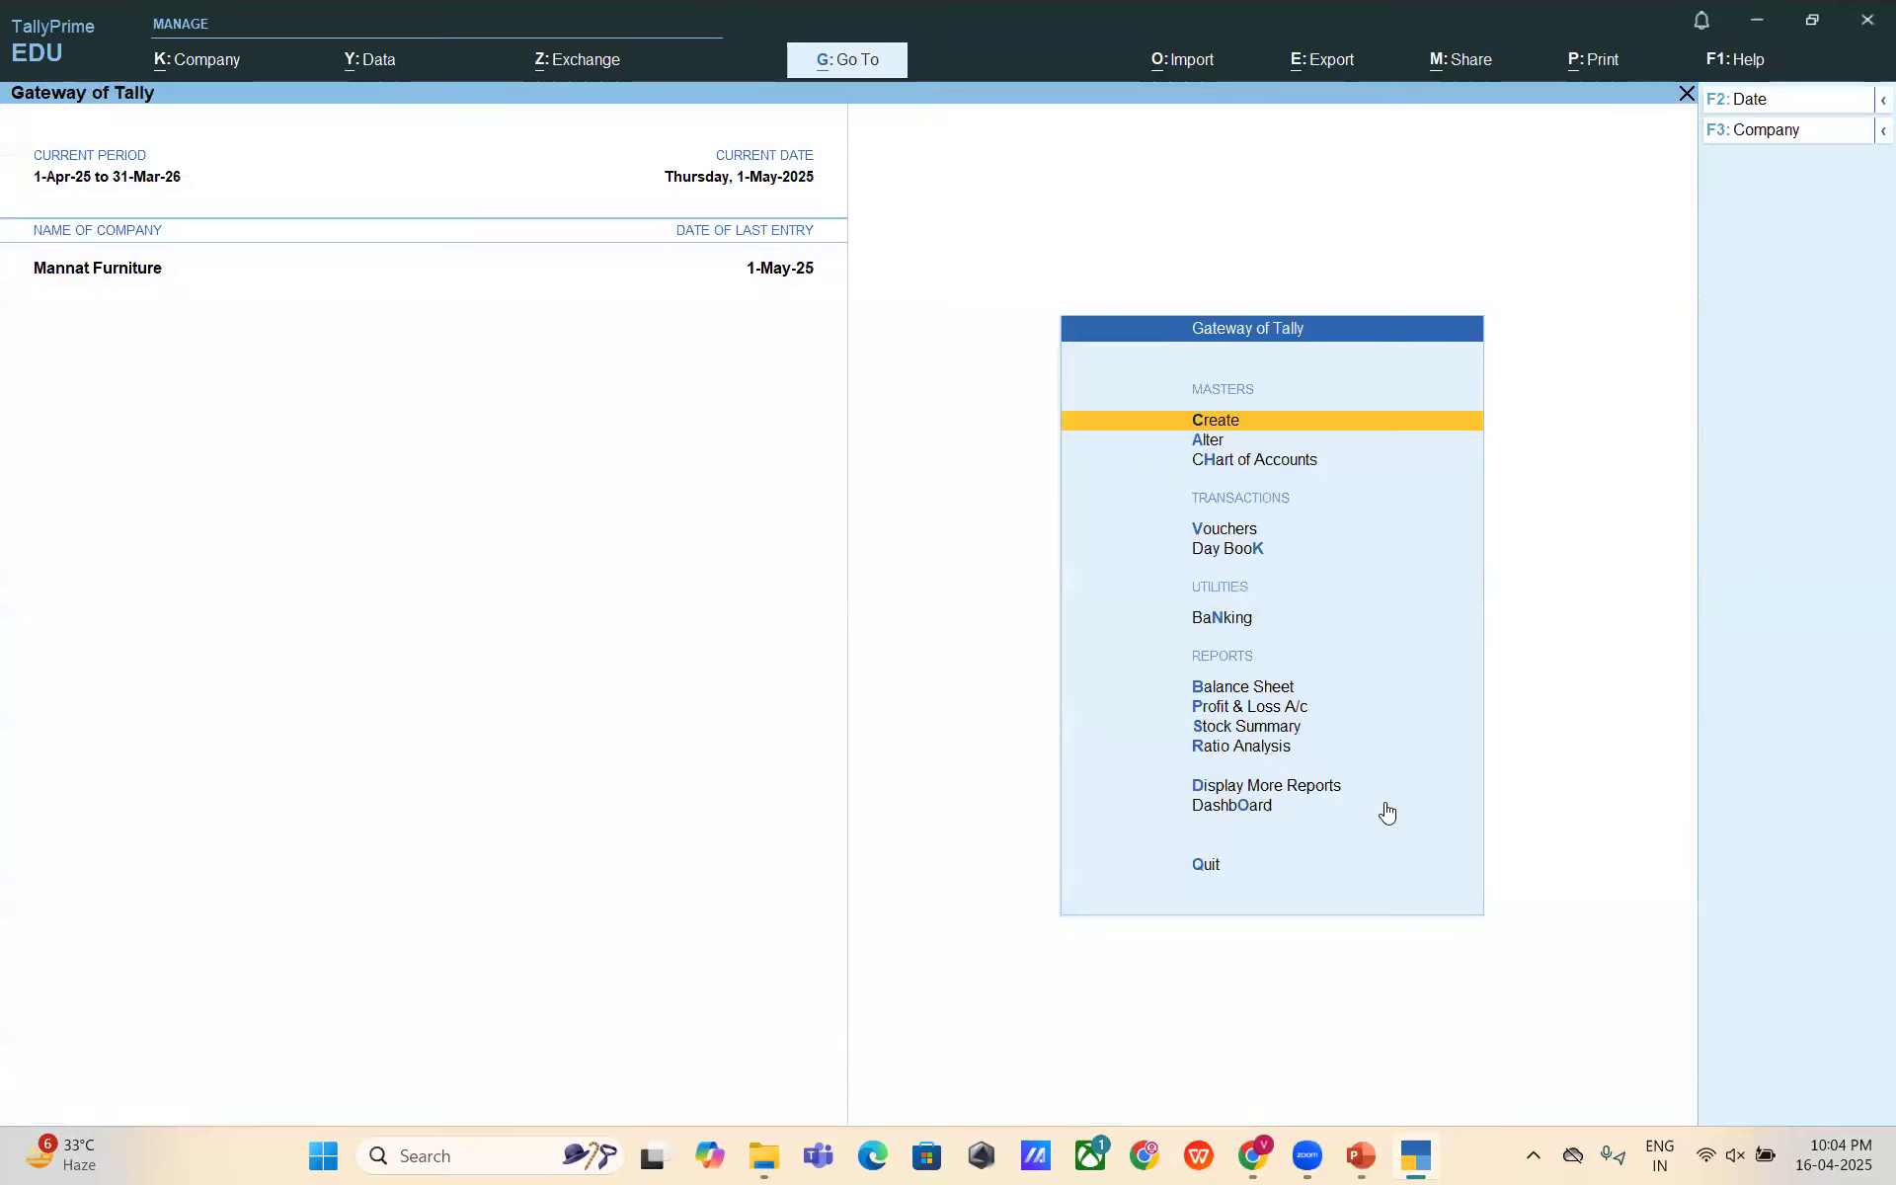
pyautogui.press('Down')
pyautogui.press('Down')
pyautogui.press('Down')
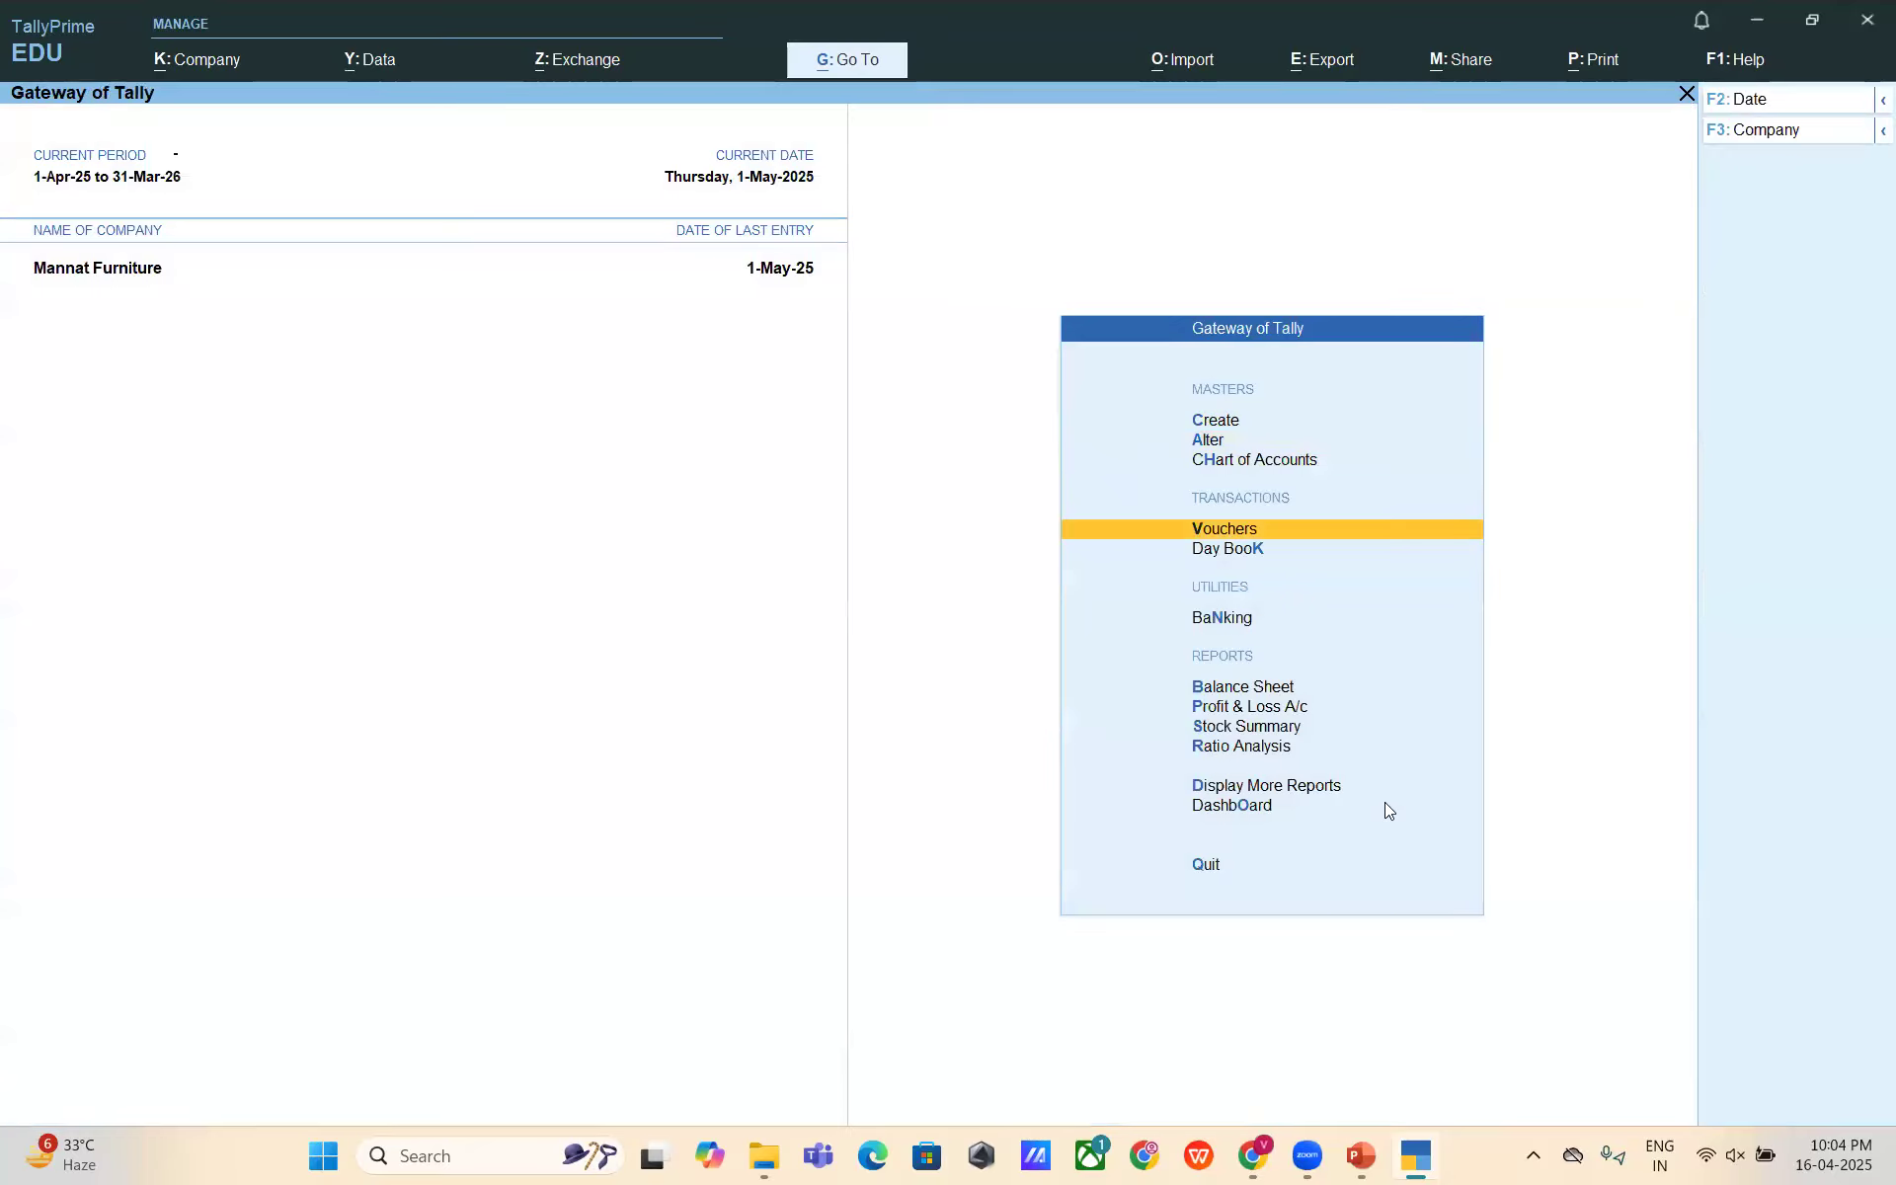
pyautogui.press('Return')
pyautogui.press('F5')
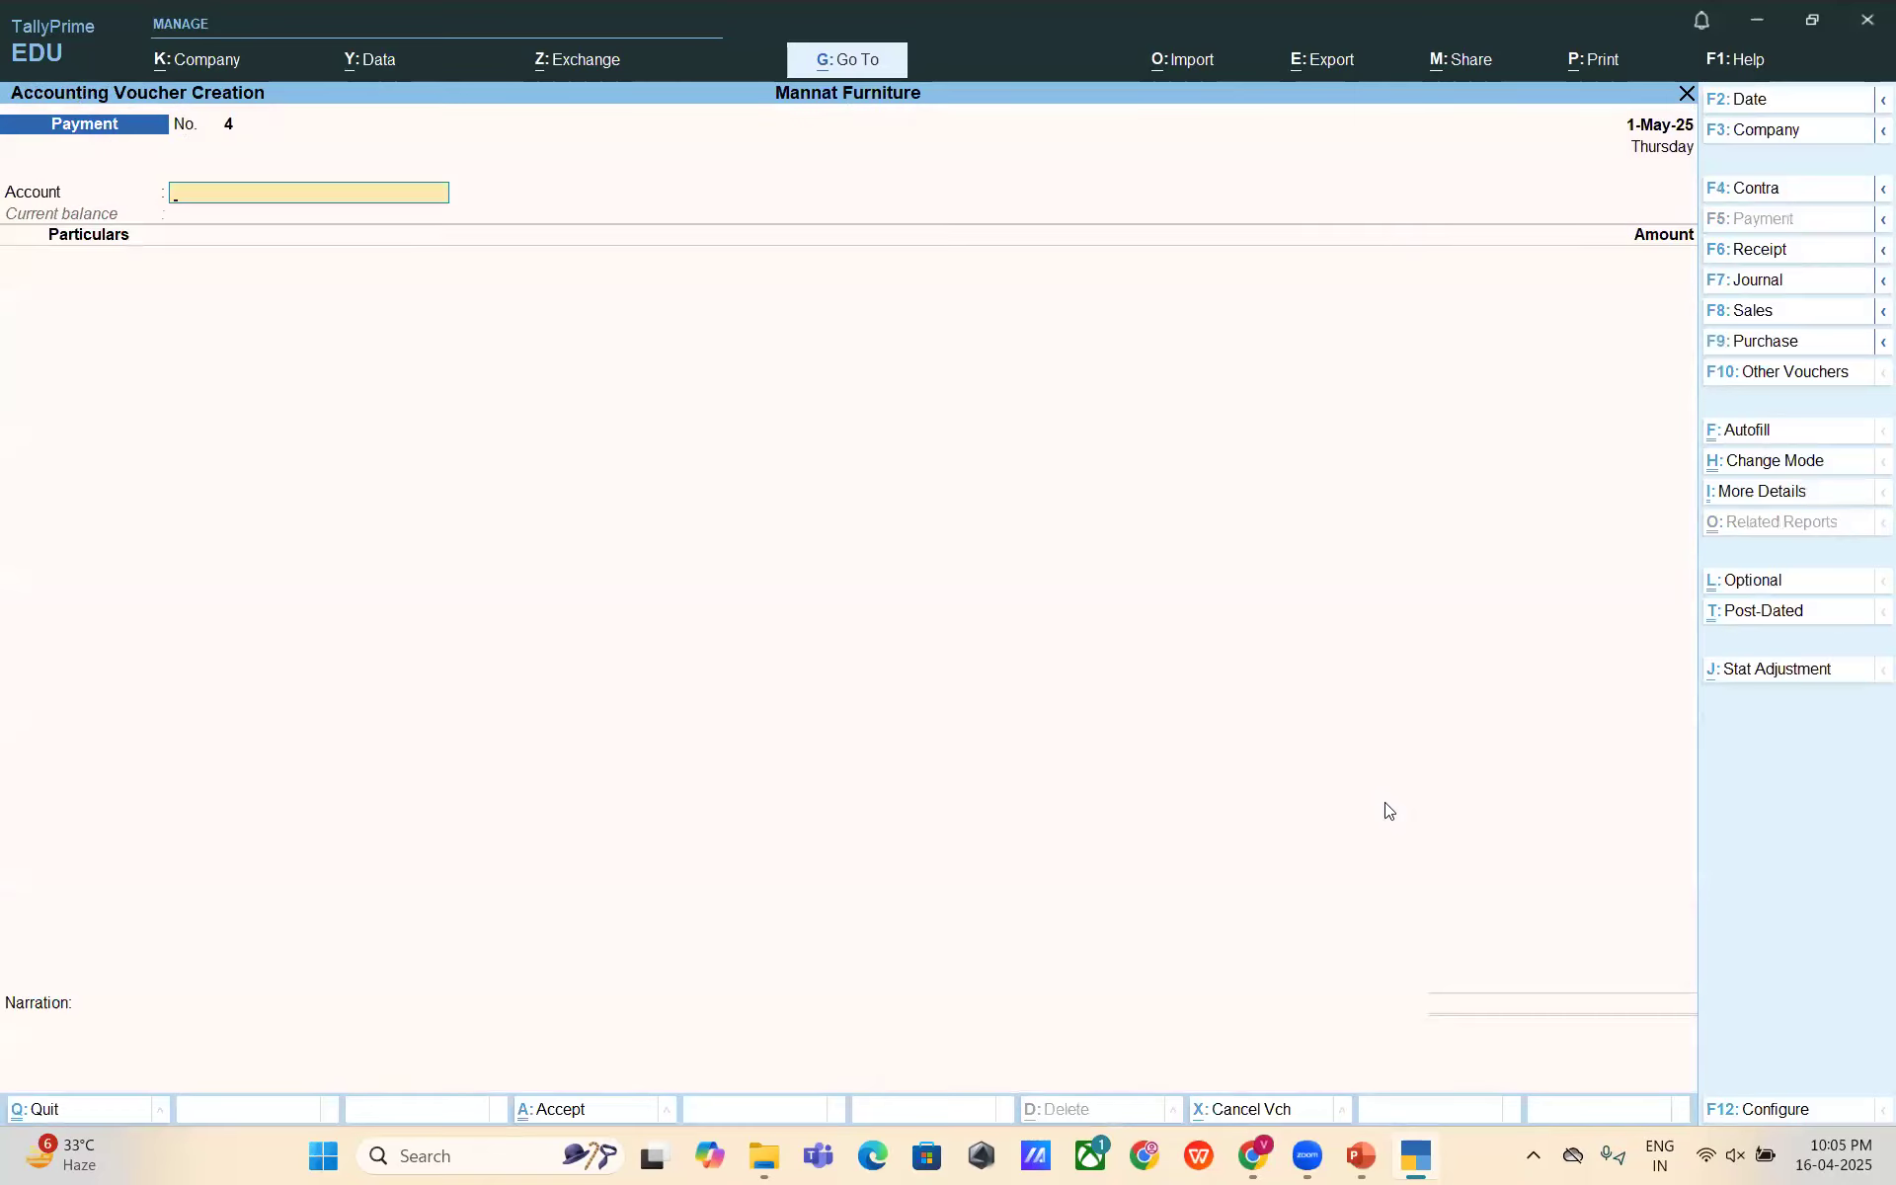
pyautogui.write('Punj')
pyautogui.press('Return')
pyautogui.write('Mr. A')
pyautogui.press('Return')
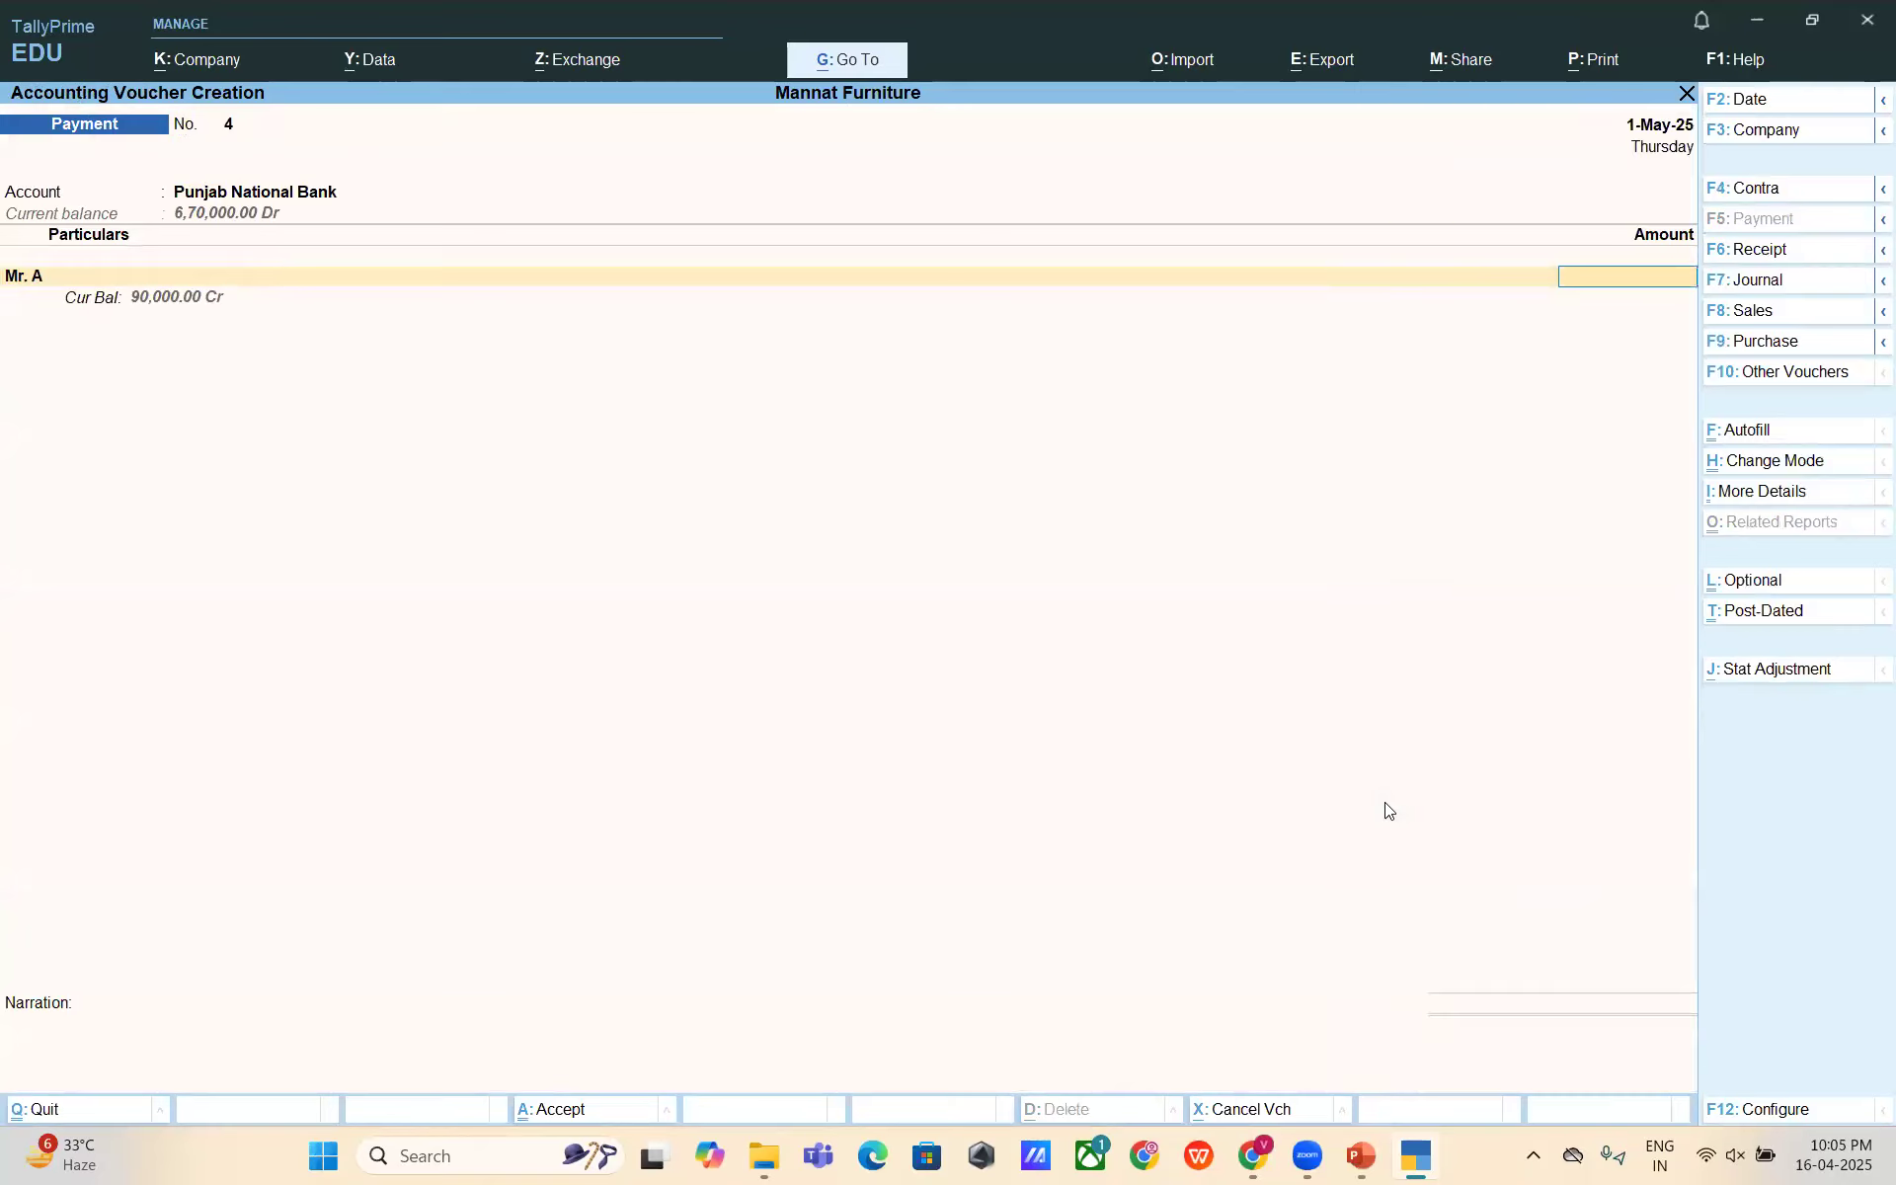
pyautogui.write('90000')
pyautogui.press('Return')
# - Settle the 90,000 On Account and mark the bank allocation as e-Fund Transfer
pyautogui.press('Return')
pyautogui.press('Return')
pyautogui.press('Return')
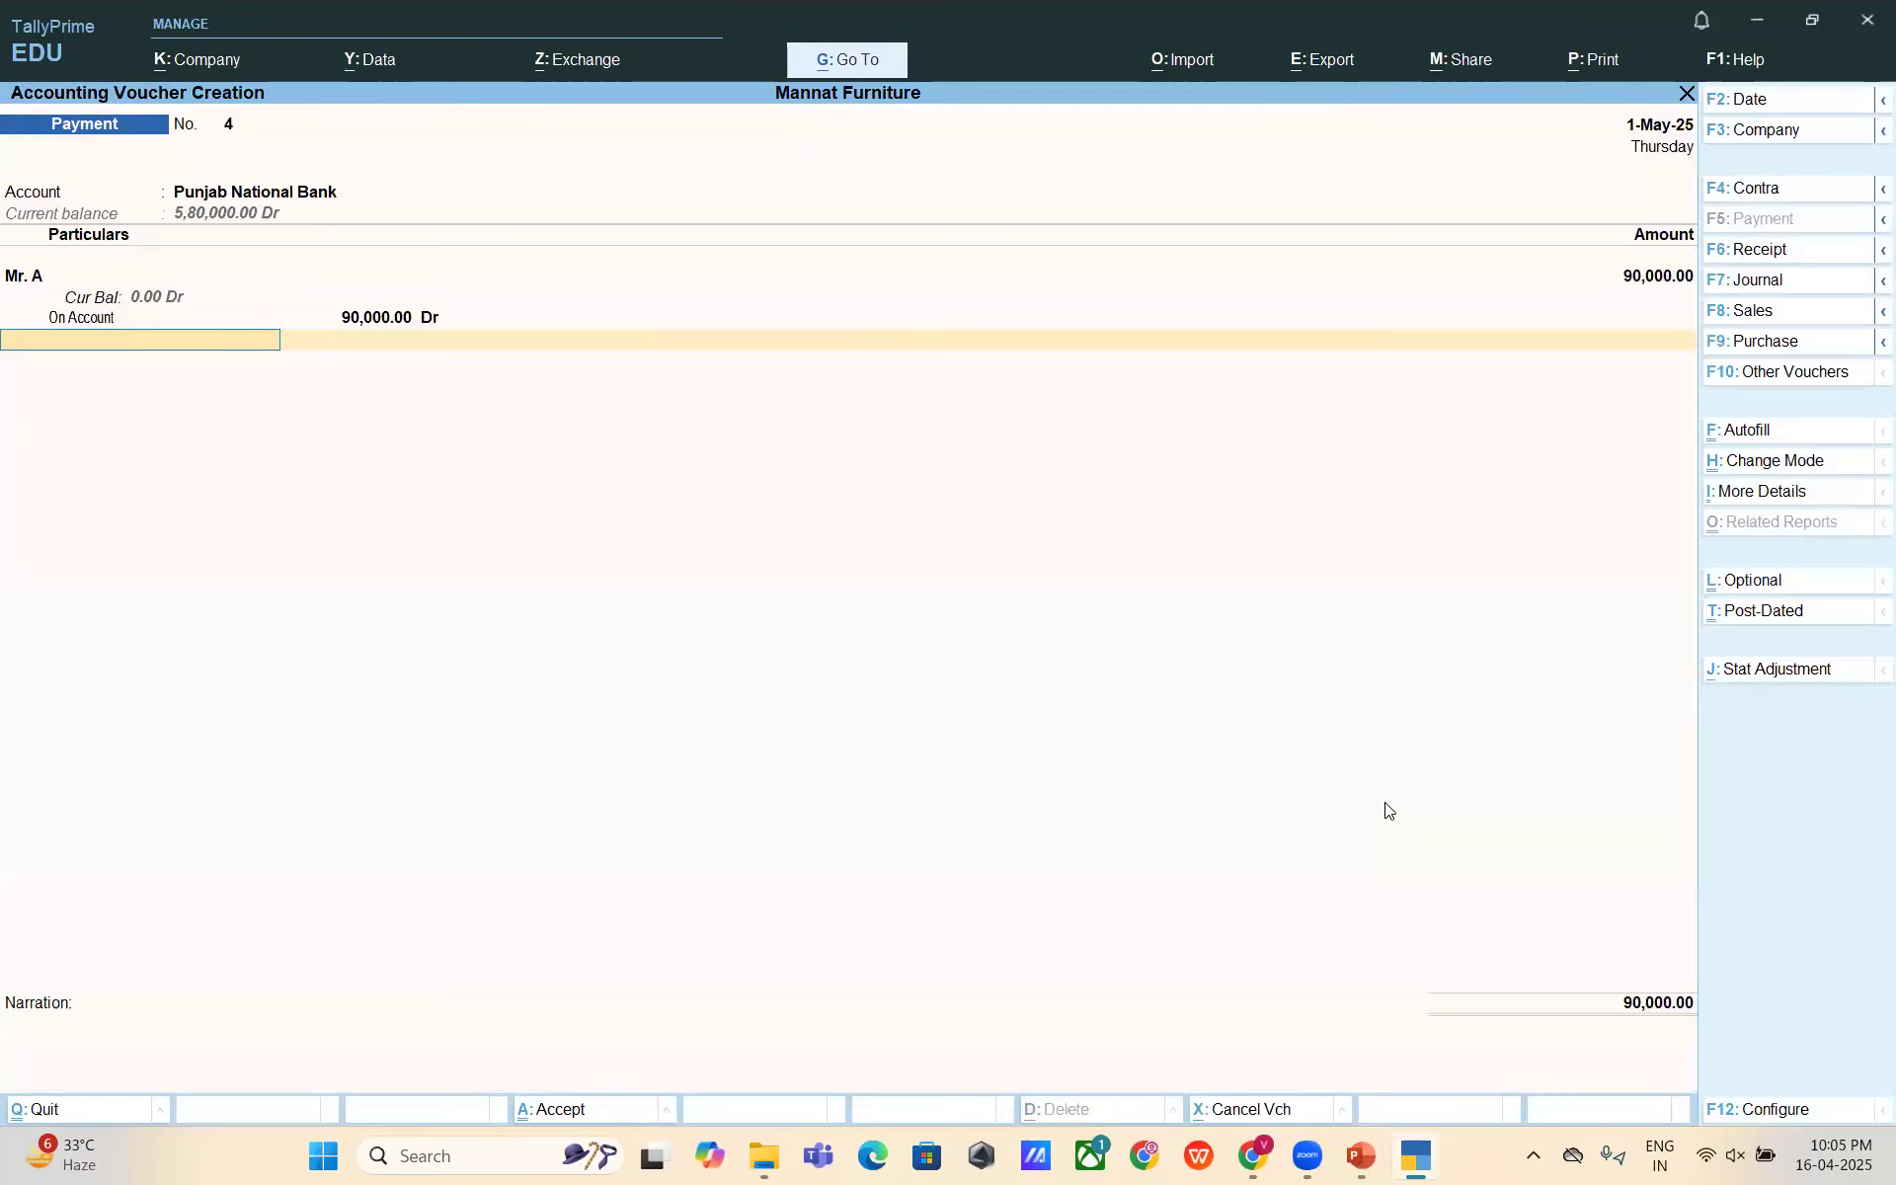
pyautogui.press('Return')
pyautogui.press('Return')
pyautogui.press('BackSpace')
pyautogui.press('Down')
pyautogui.press('Return')
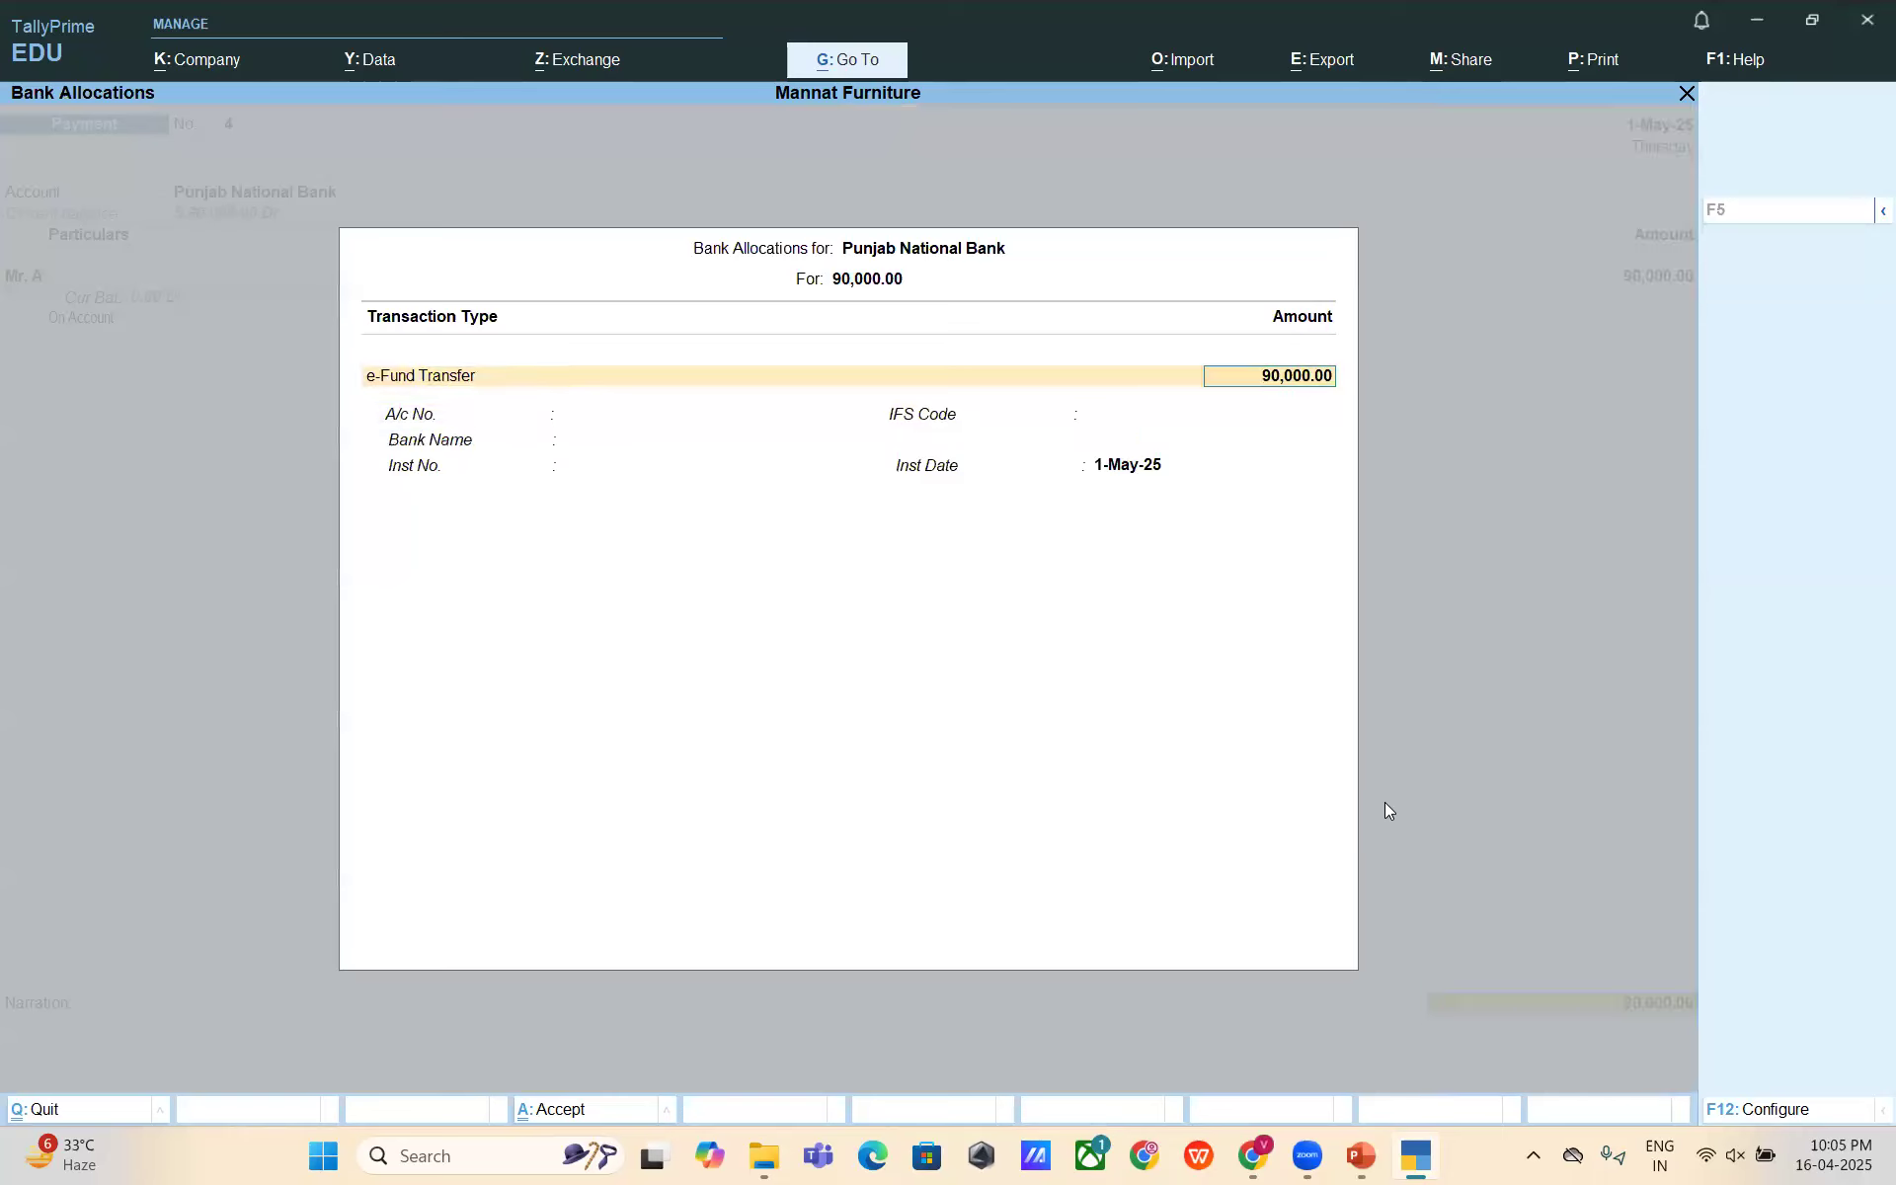
pyautogui.press('Return')
pyautogui.press('Return')
pyautogui.press('Return')
pyautogui.press('Return')
pyautogui.press('Return')
pyautogui.press('Return')
# - Narrate 'Being amount paid to Mr. A for Professional Fee' and save voucher No. 4
pyautogui.write('Being')
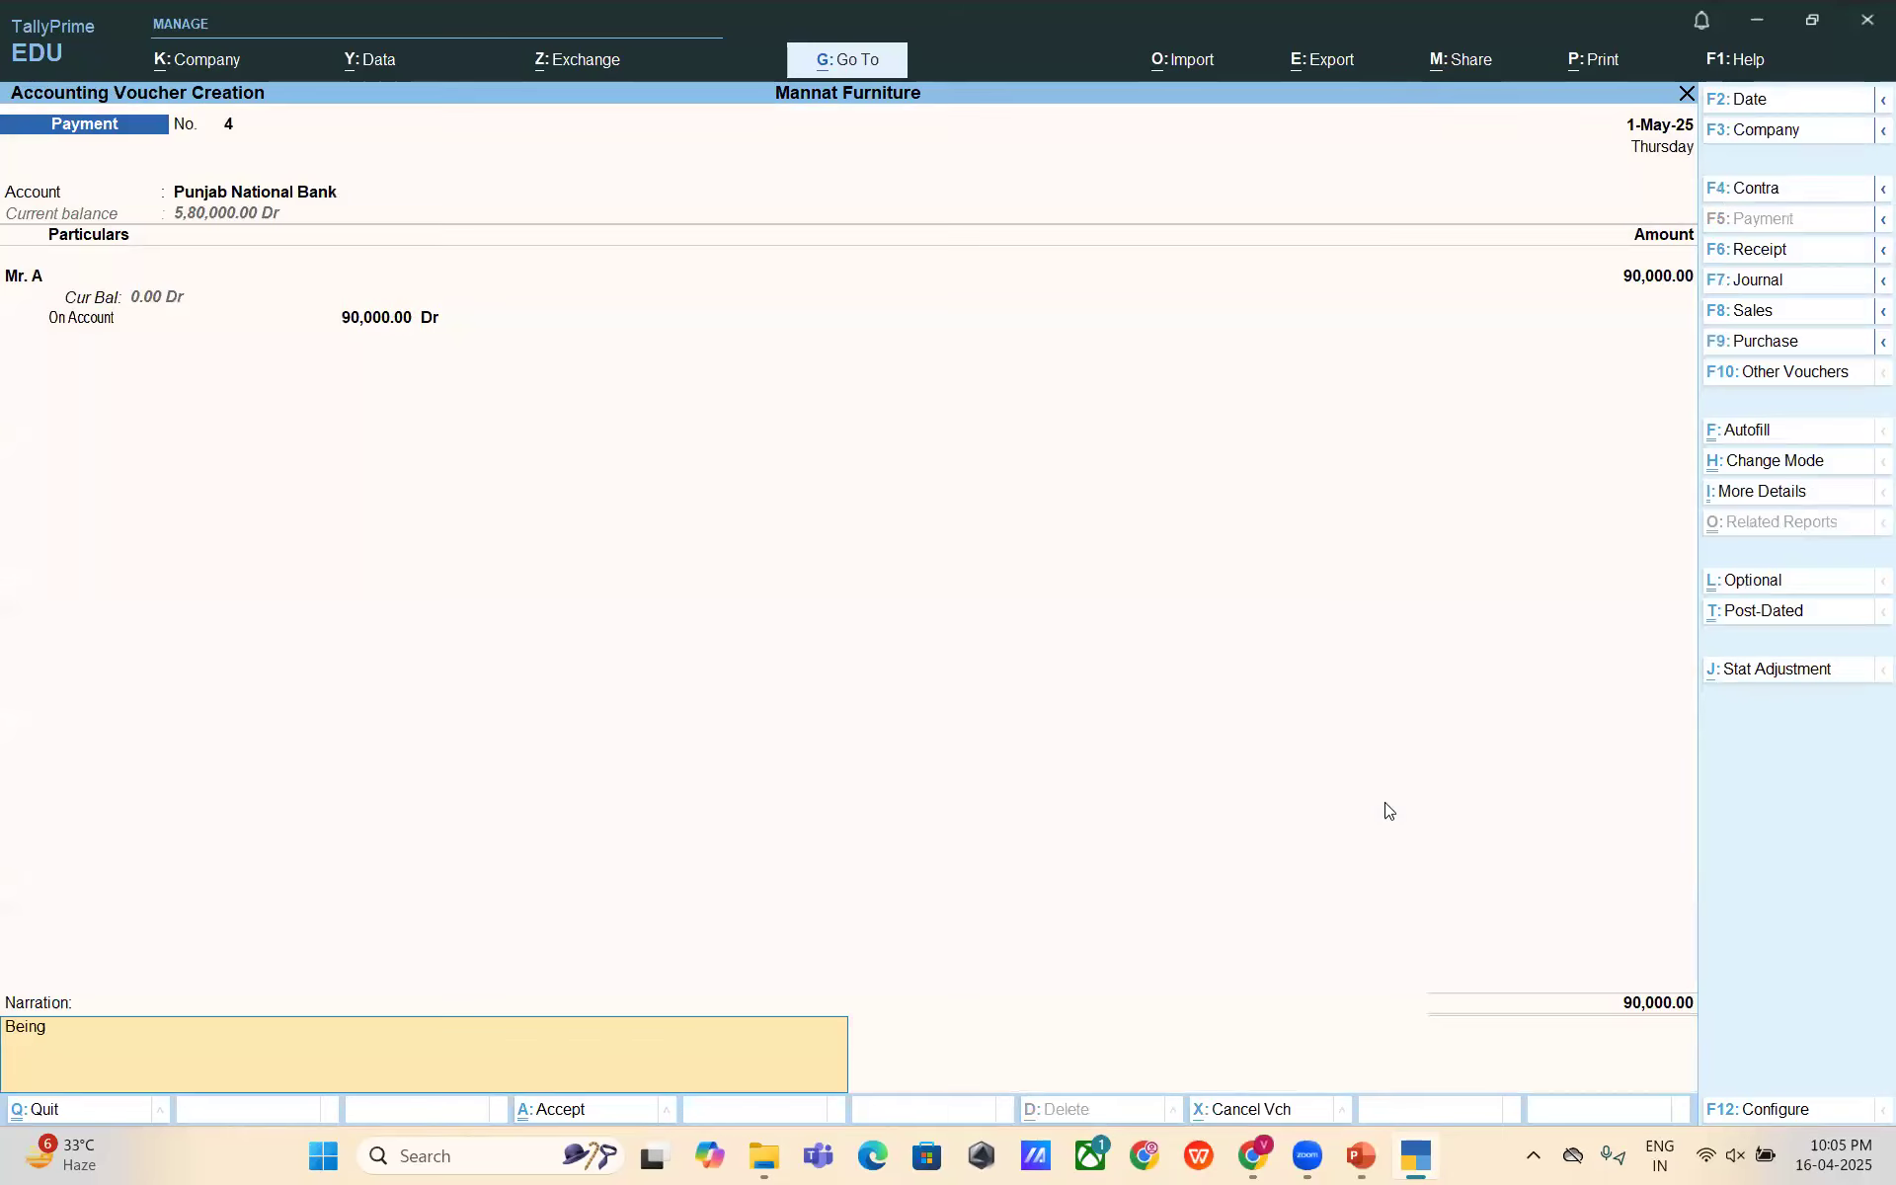
pyautogui.write(' amount paid to Mr. A for PRofes')
pyautogui.press('BackSpace')
pyautogui.press('BackSpace')
pyautogui.press('BackSpace')
pyautogui.press('BackSpace')
pyautogui.press('BackSpace')
pyautogui.write('Professional')
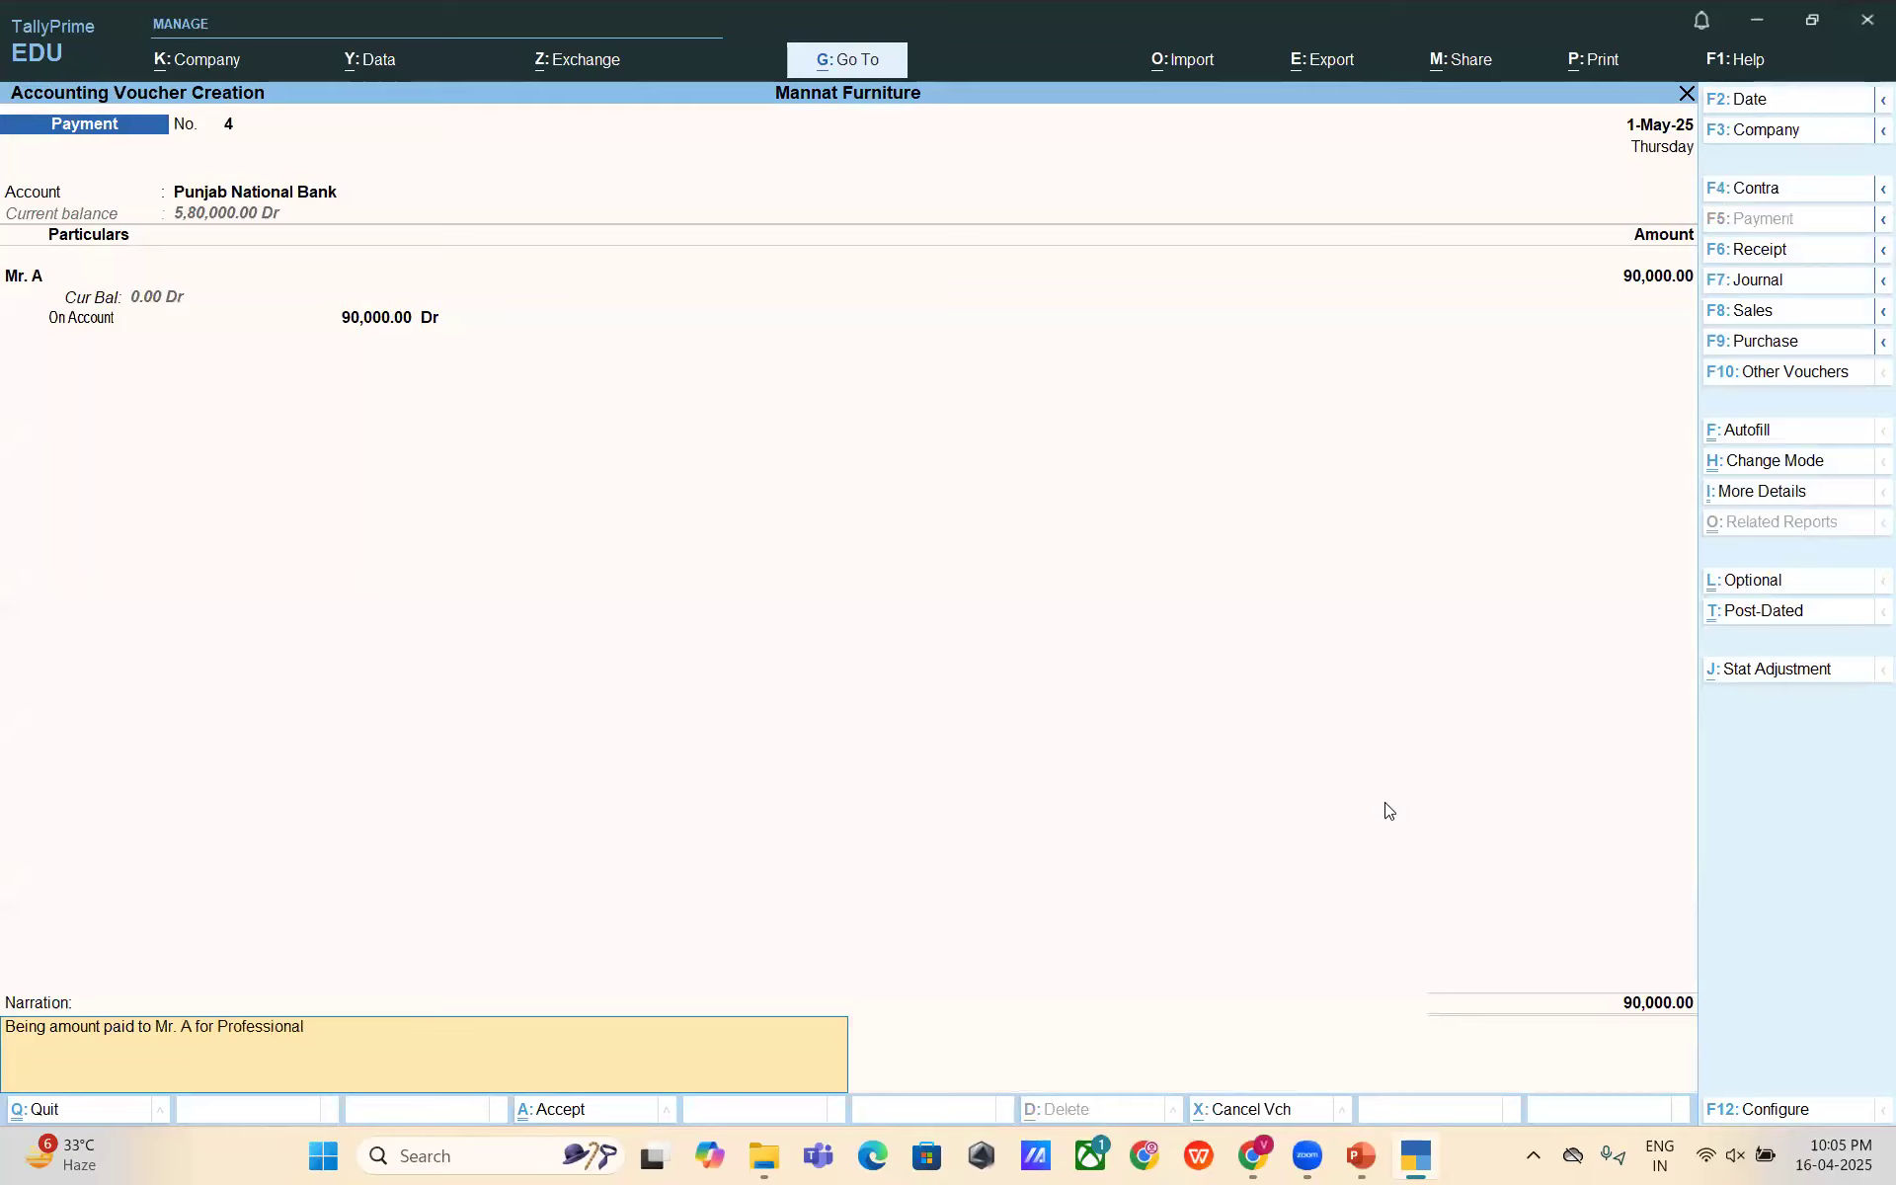
pyautogui.write(' Fees')
pyautogui.press('Return')
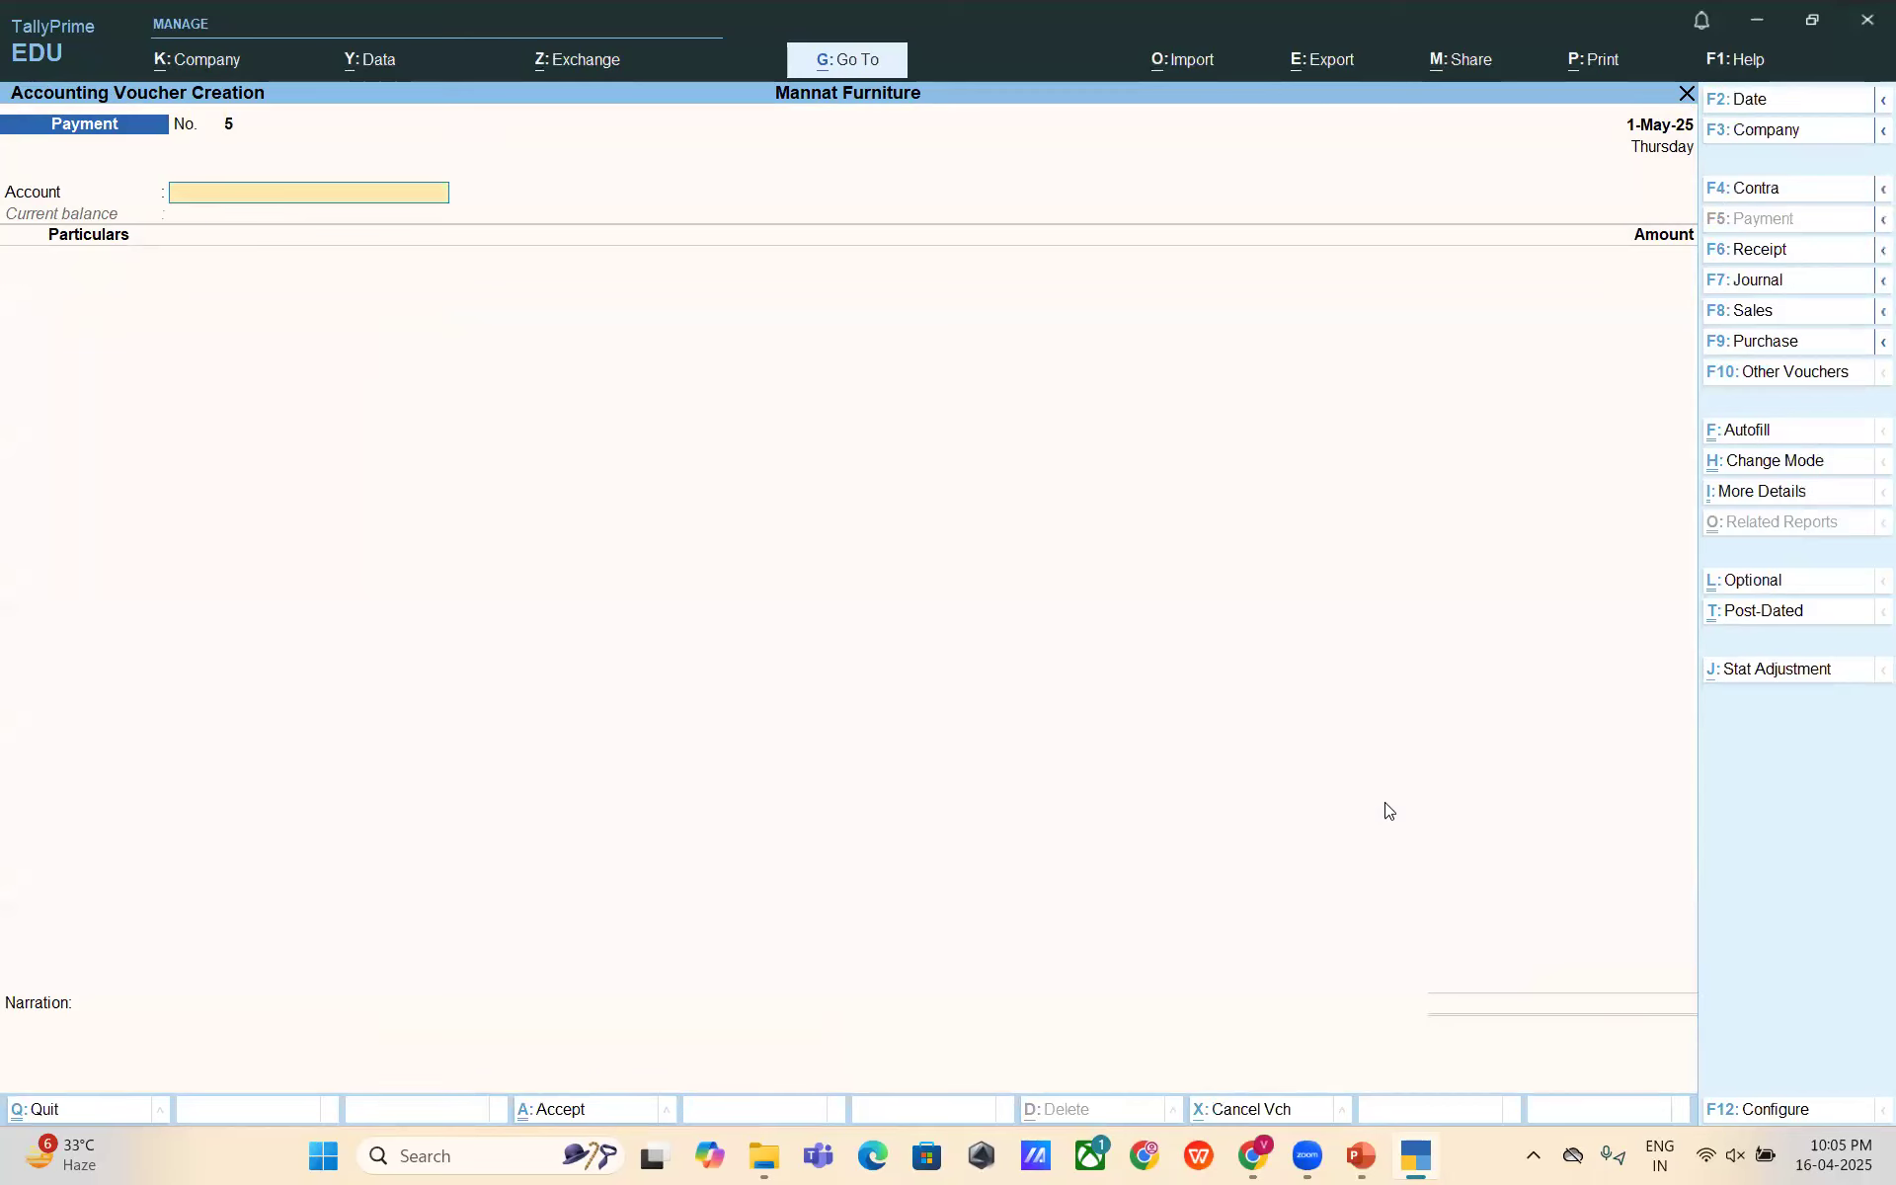
# - Quit voucher entry and open Mr. A's ledger vouchers report
pyautogui.press('Escape')
pyautogui.press('y')
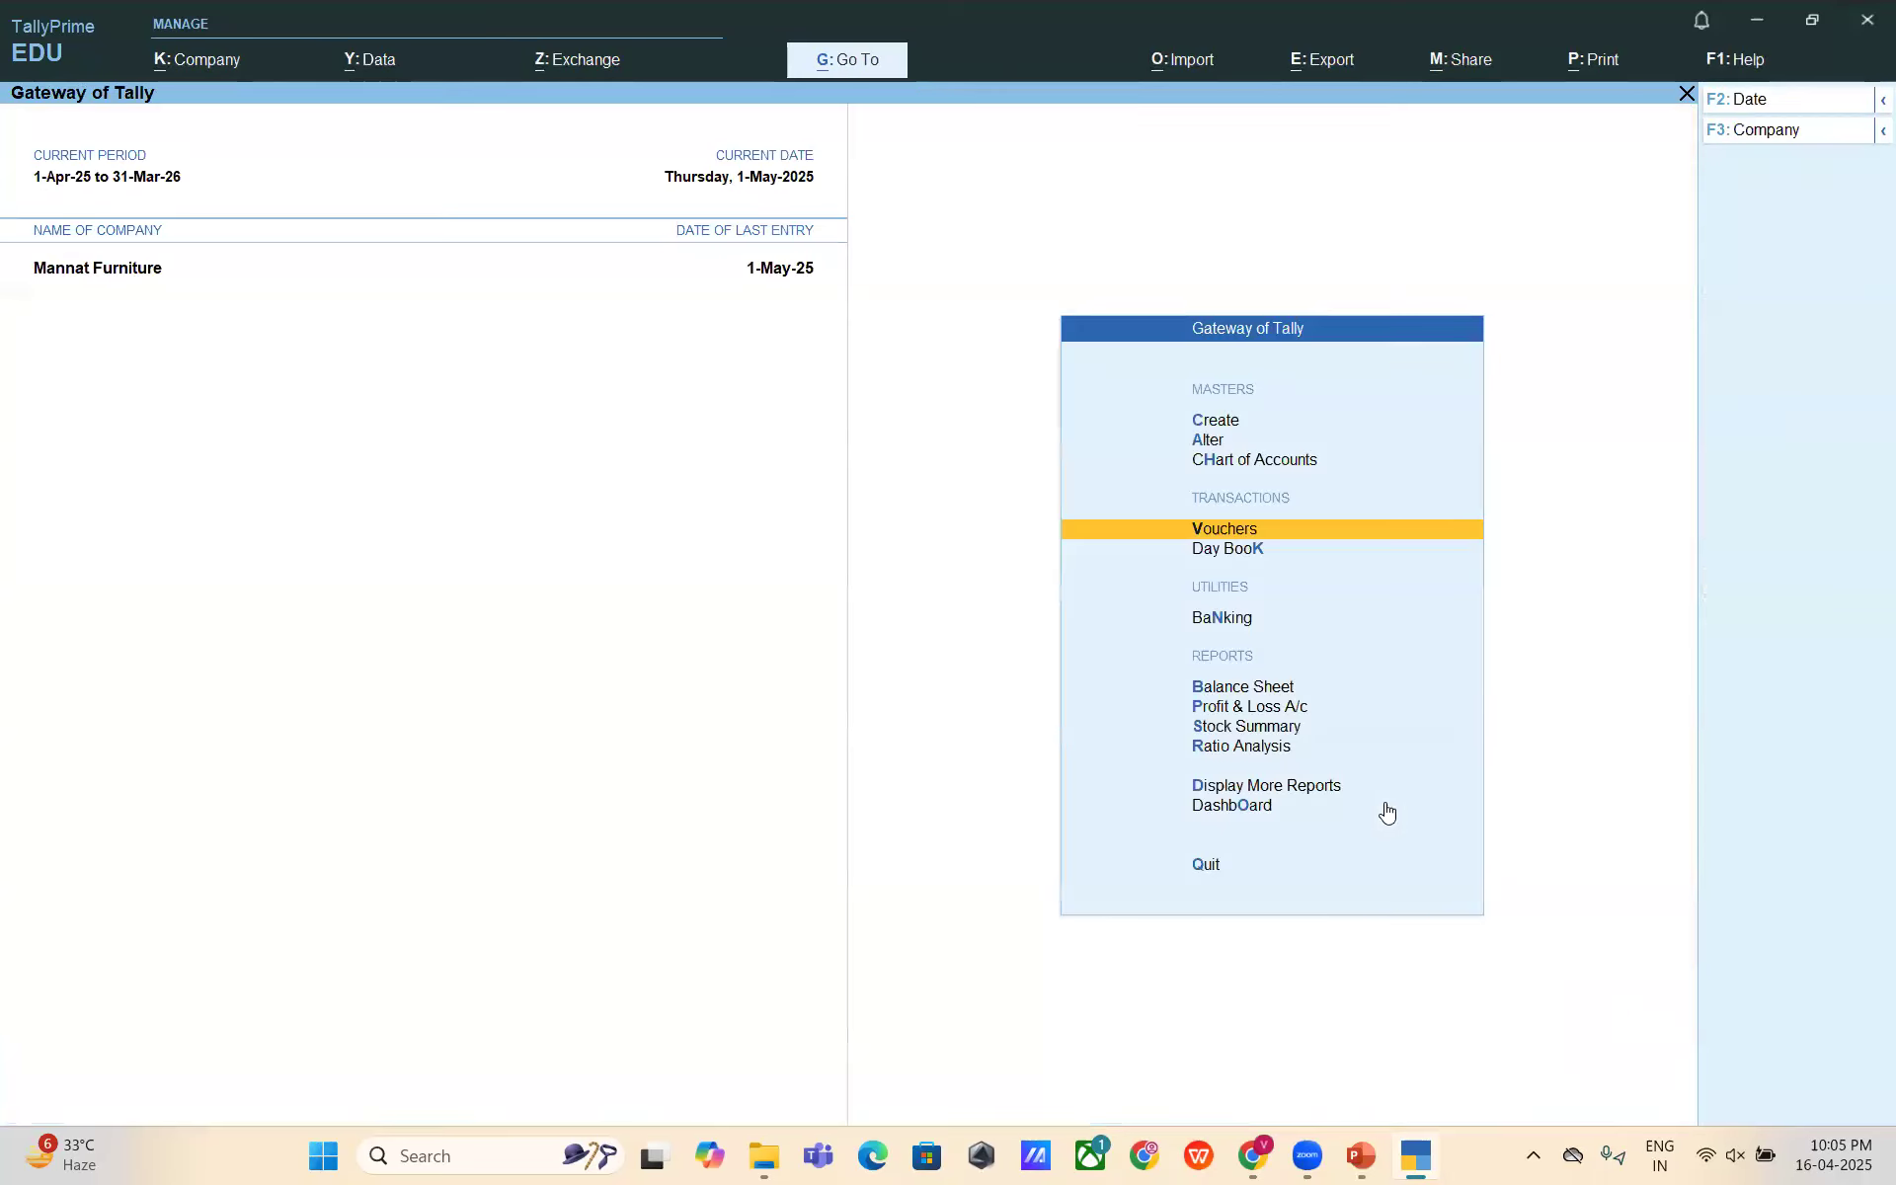
pyautogui.press('d')
pyautogui.press('a')
pyautogui.press('Return')
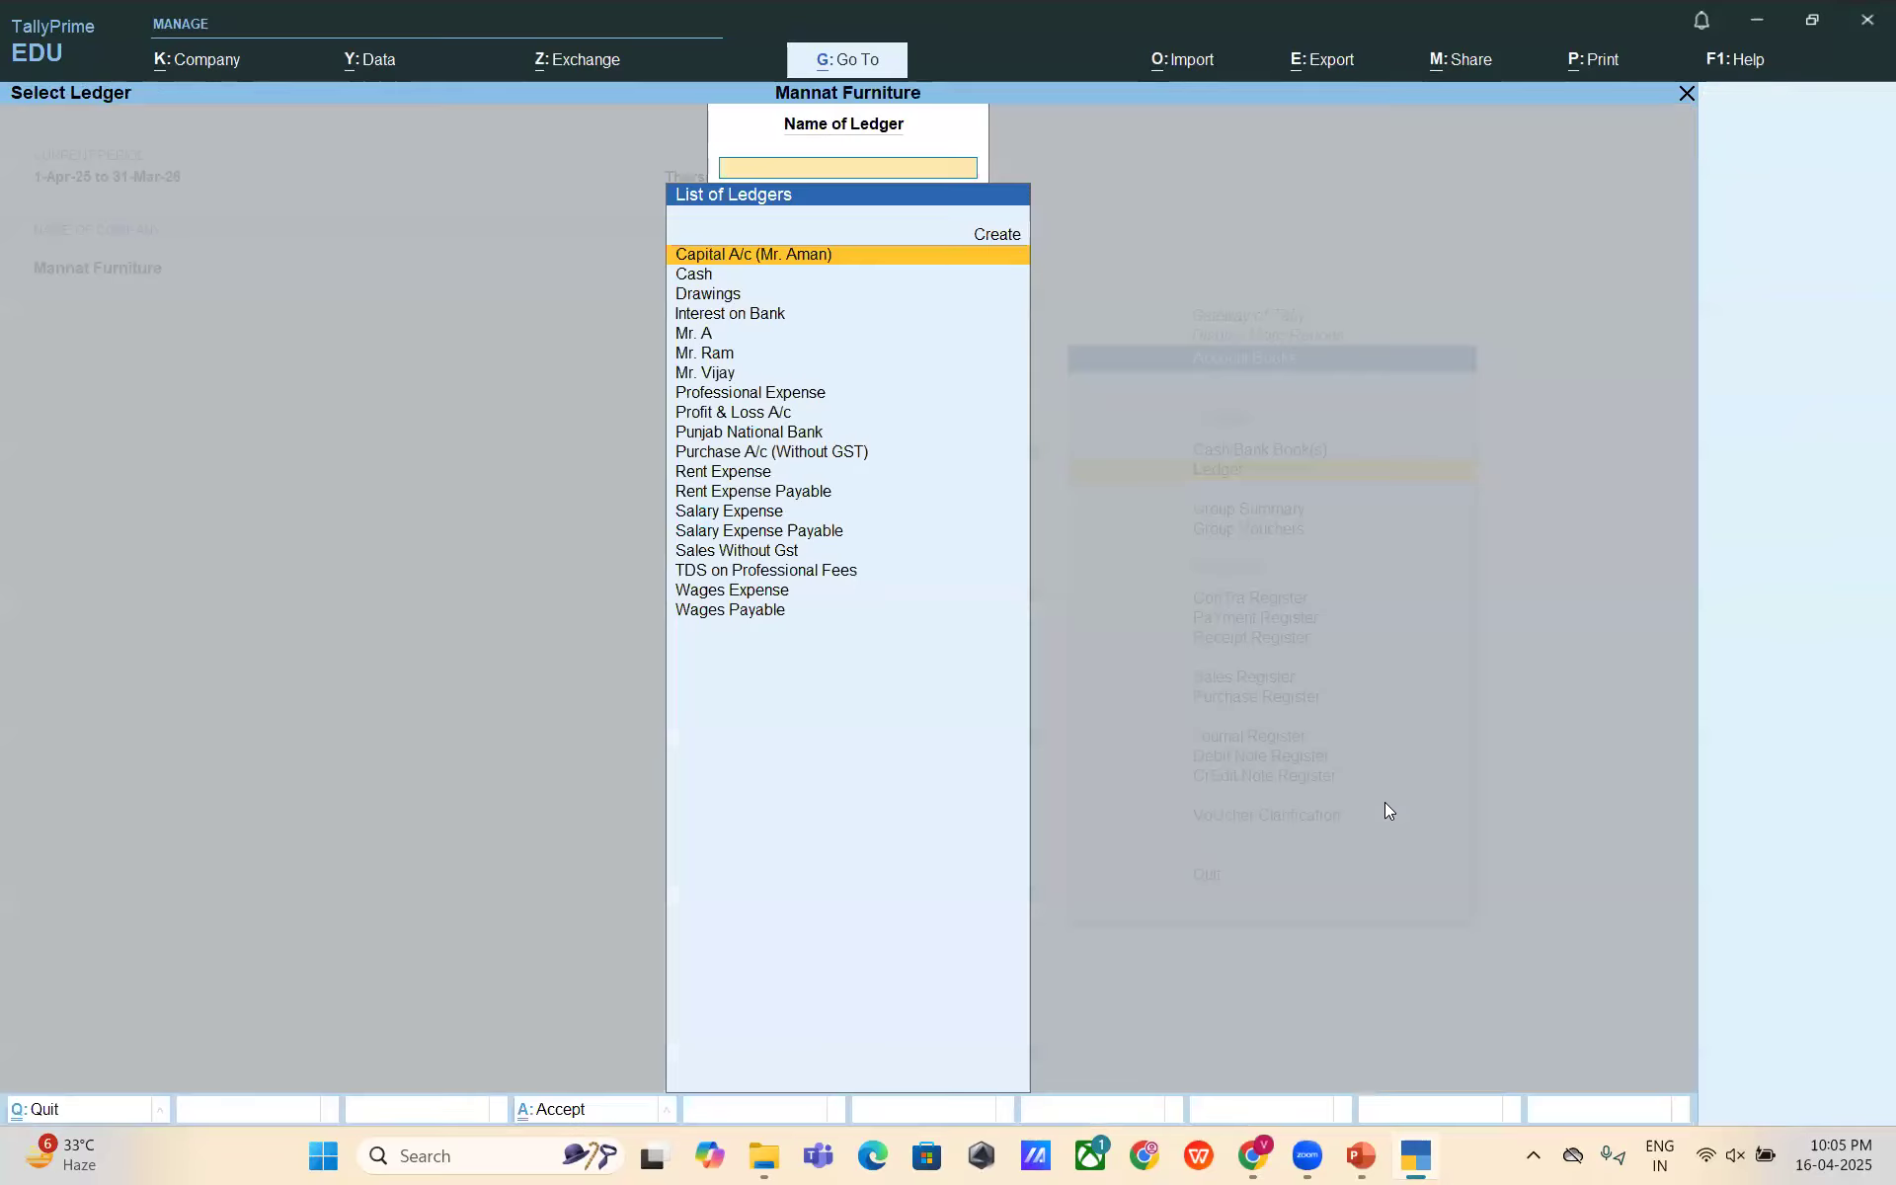
pyautogui.write('Mr. A')
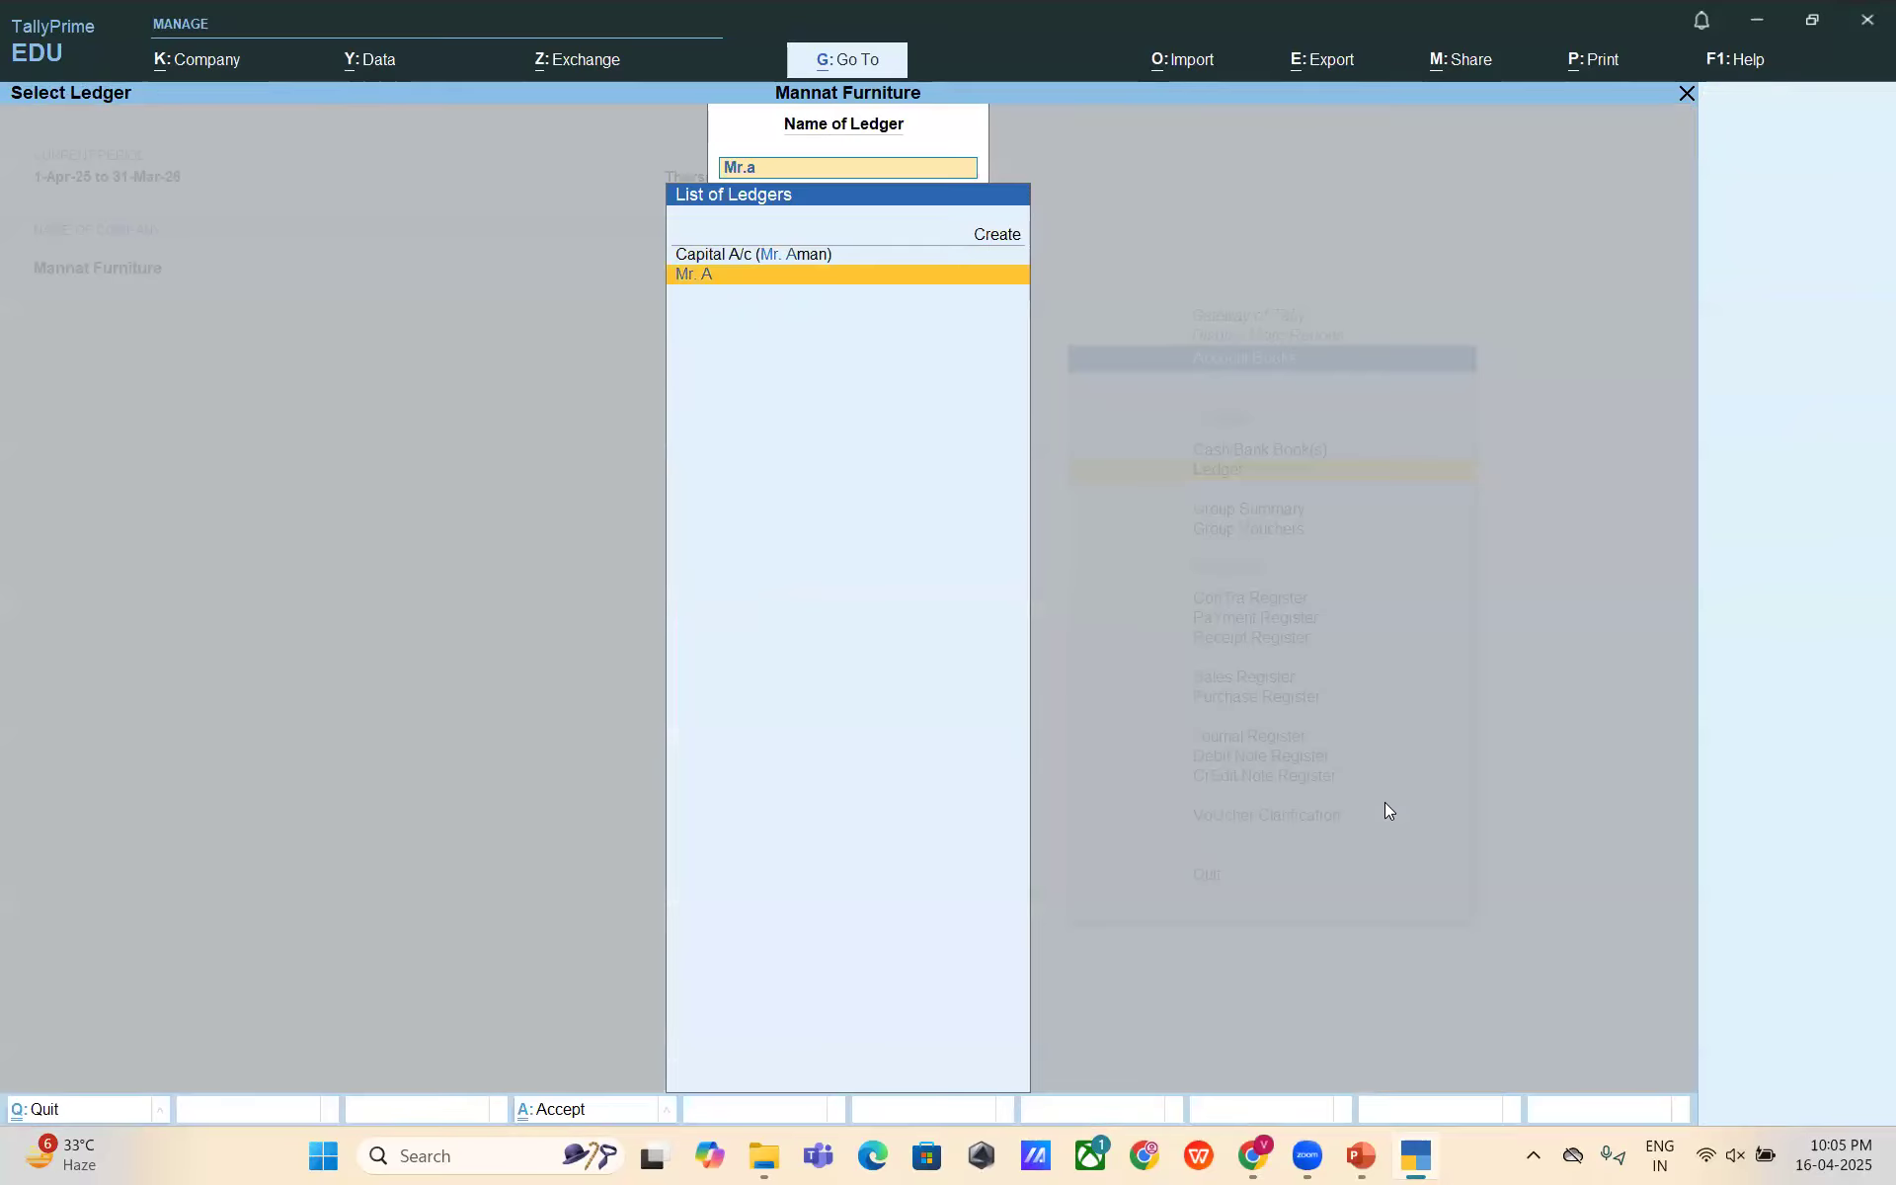
pyautogui.press('Return')
# - Extend the ledger period to start 1-Apr-25, then close it and switch to PowerPoint
pyautogui.press('F2')
pyautogui.press('Return')
pyautogui.press('Return')
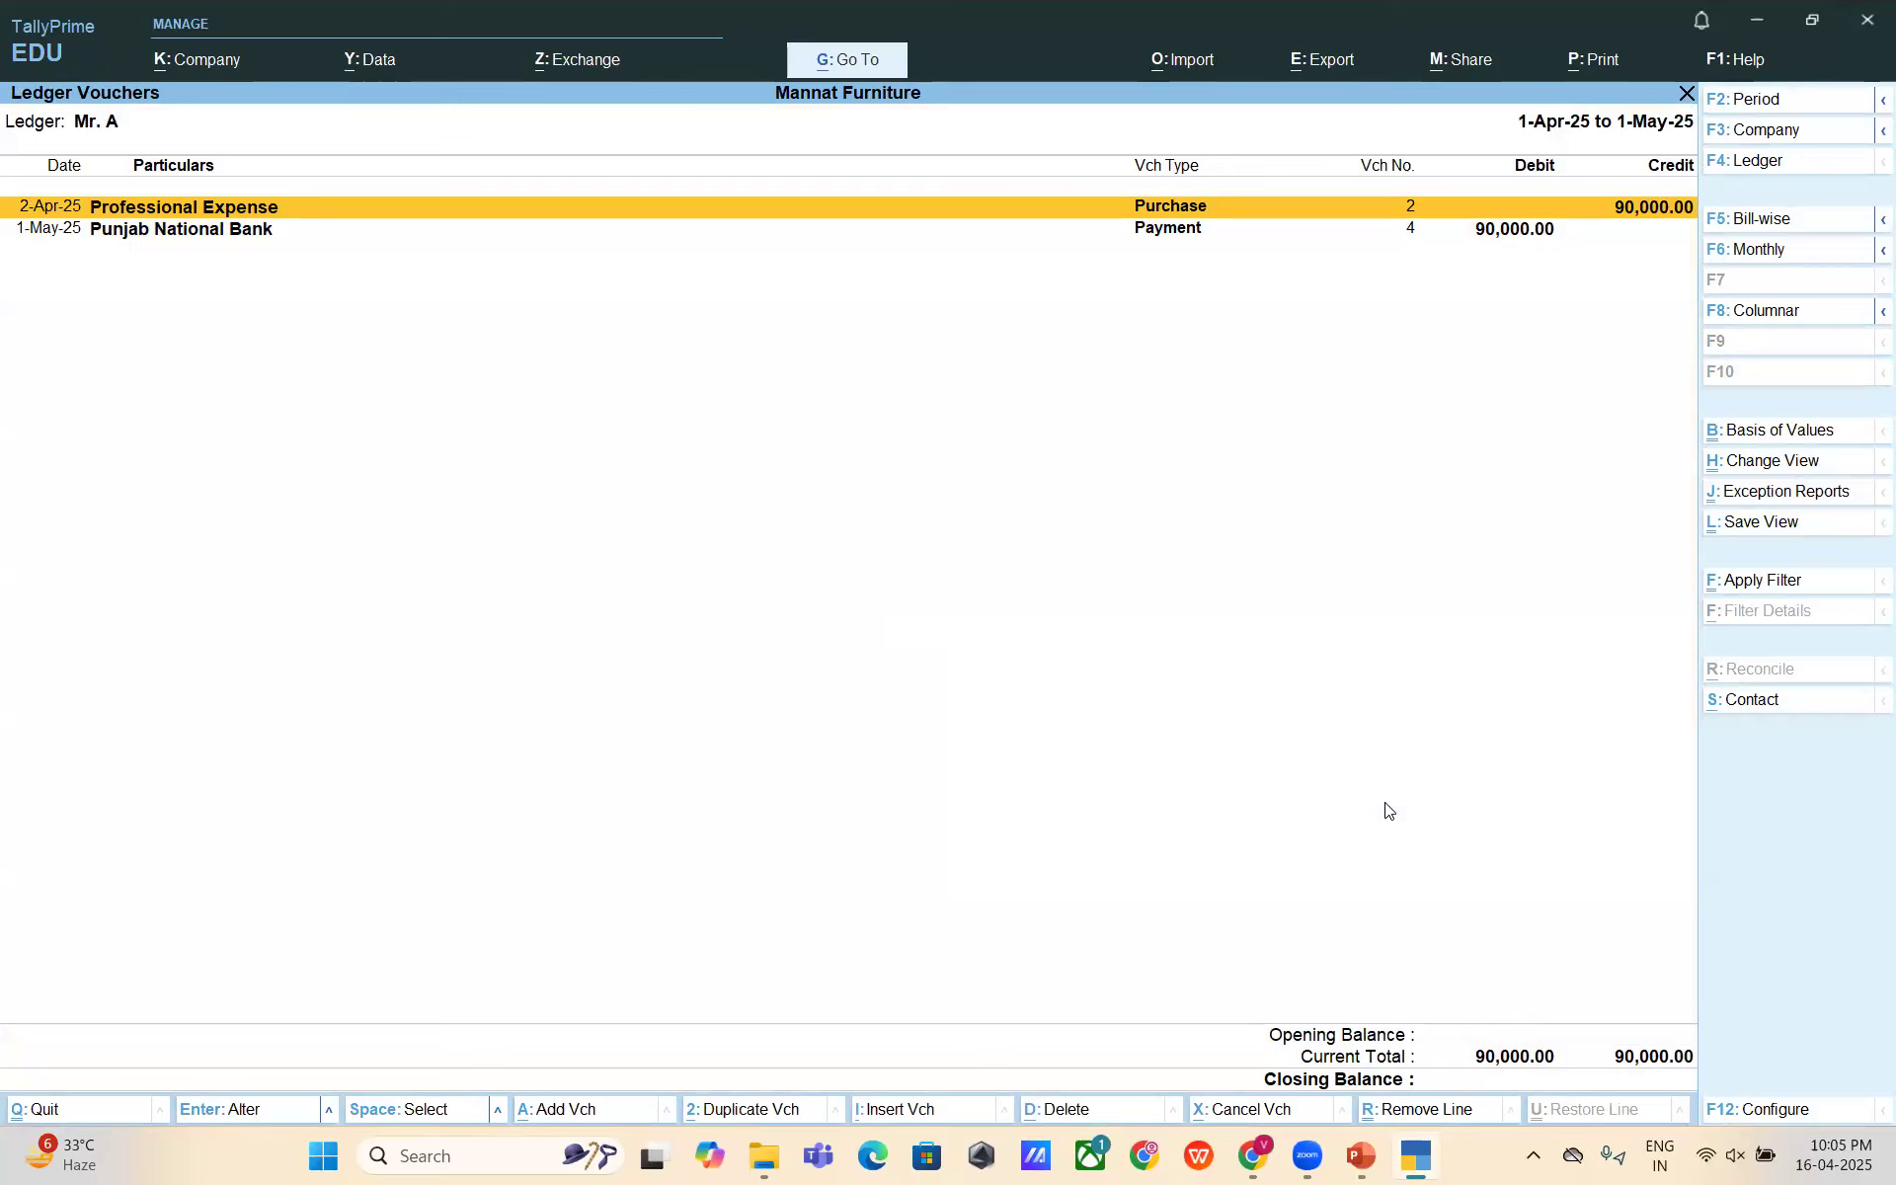
pyautogui.press('Escape')
pyautogui.press('Escape')
pyautogui.press('Escape')
pyautogui.press('Escape')
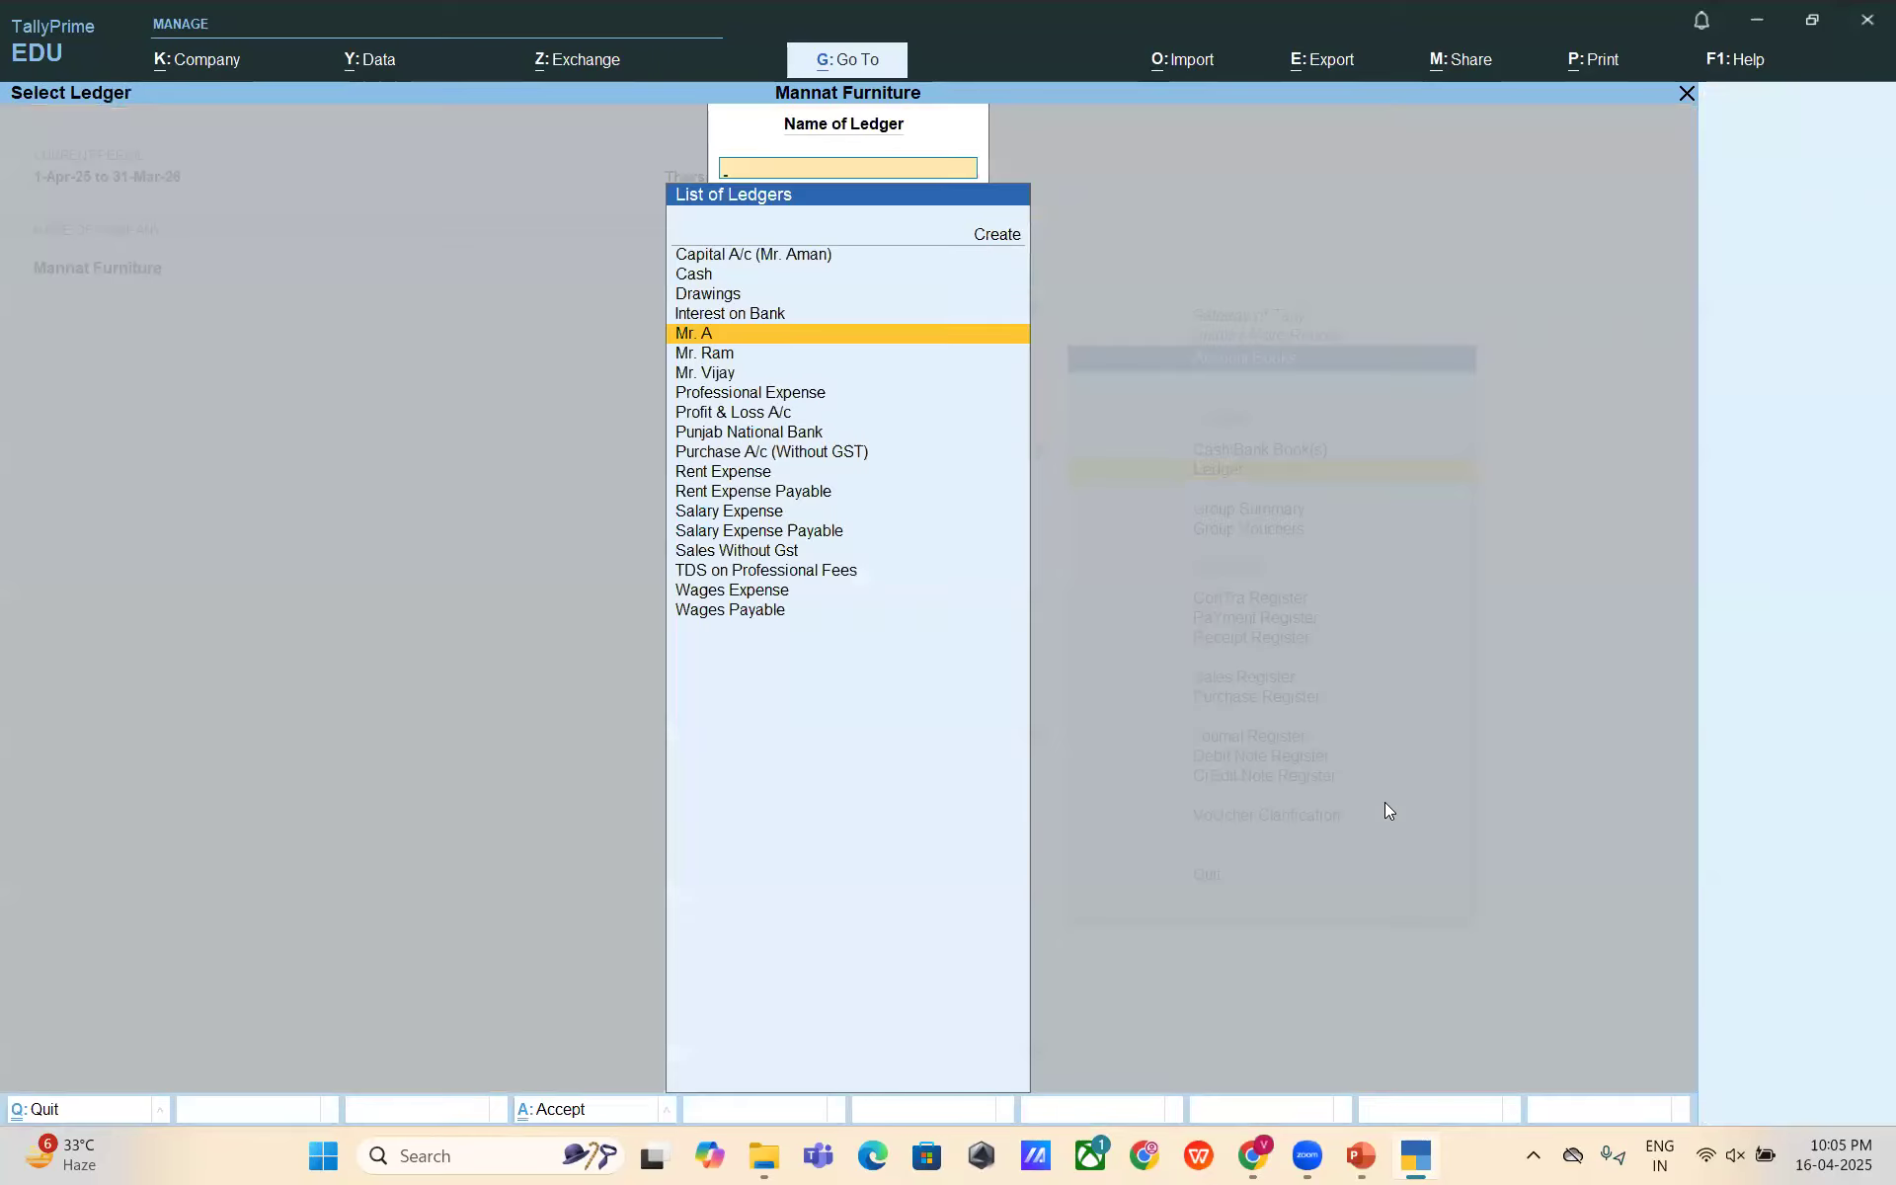
pyautogui.press('Escape')
pyautogui.press('Escape')
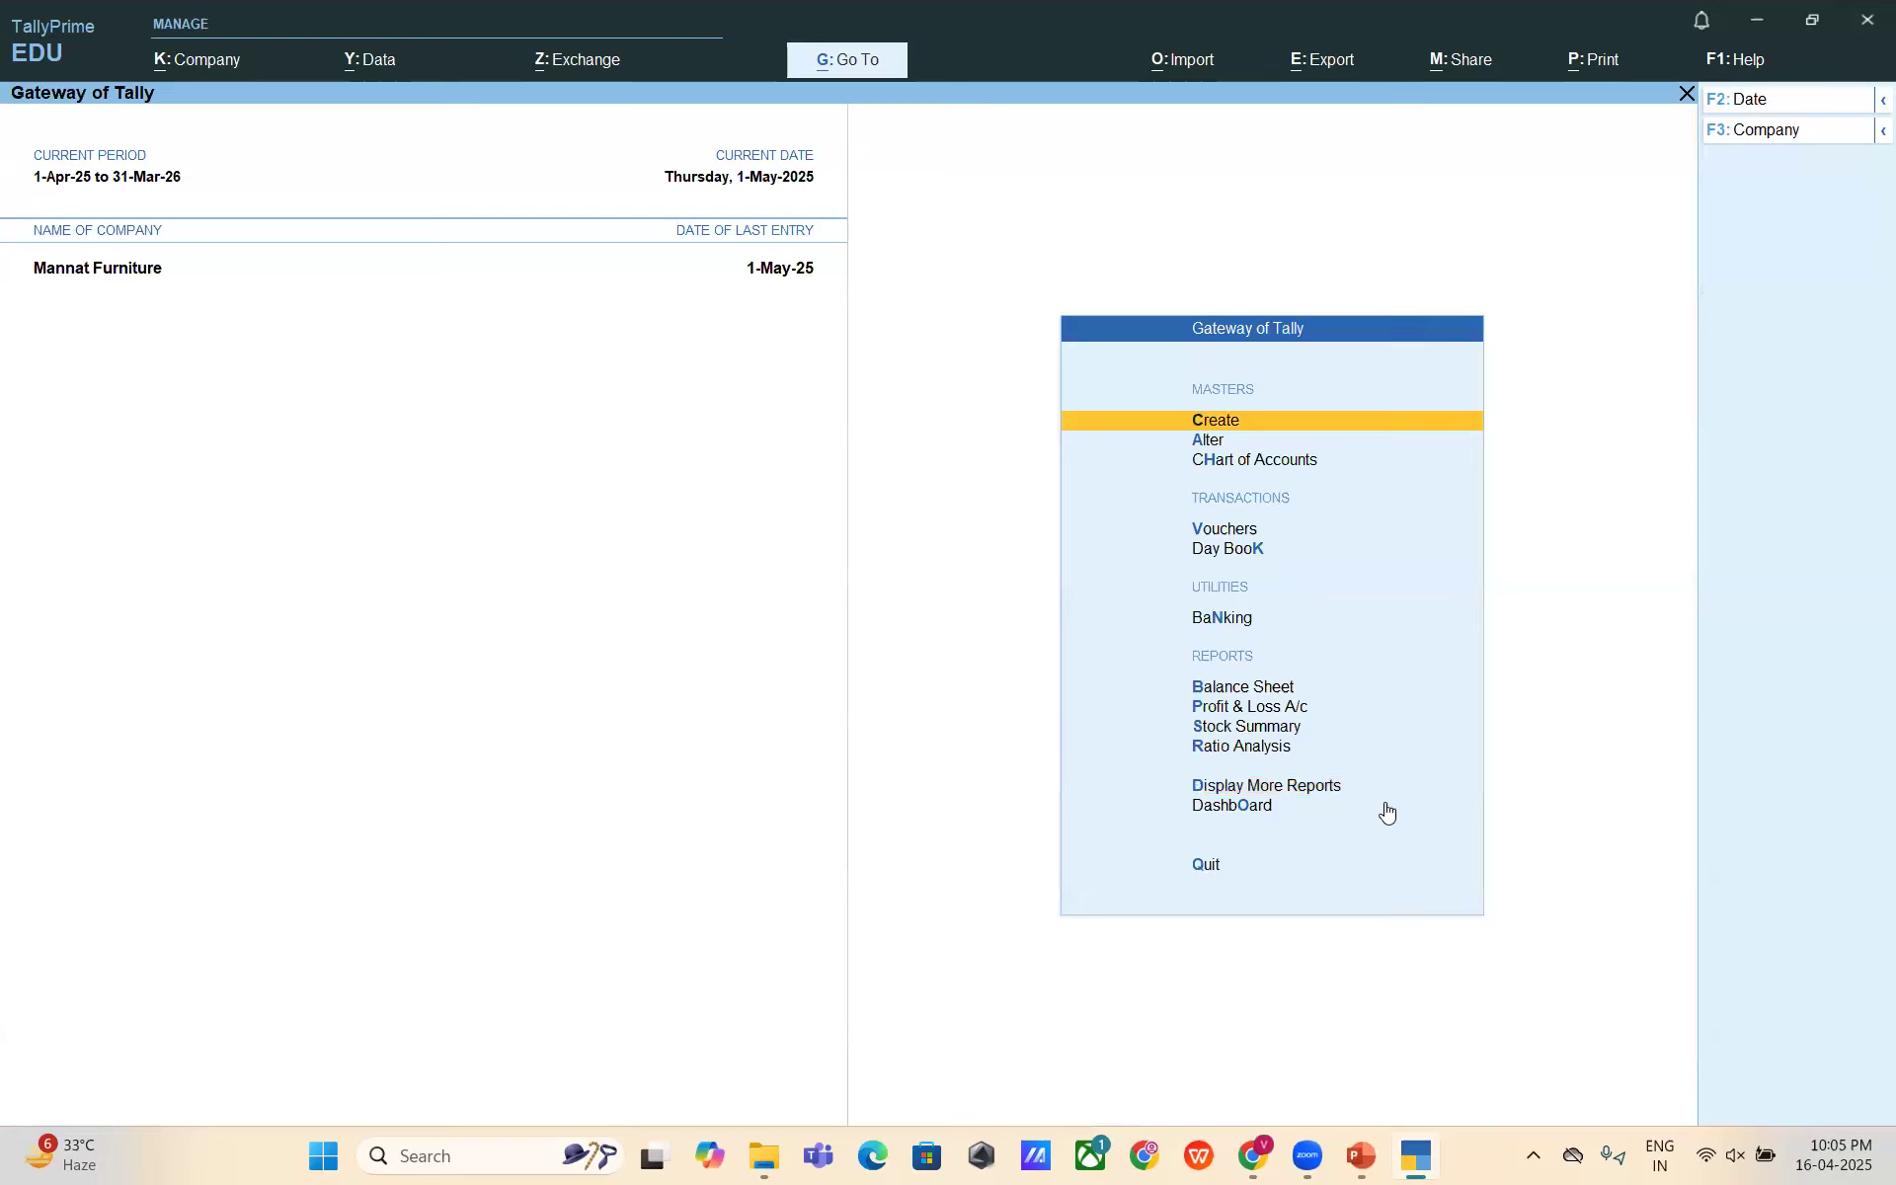
pyautogui.hotkey('alt', 'Tab')
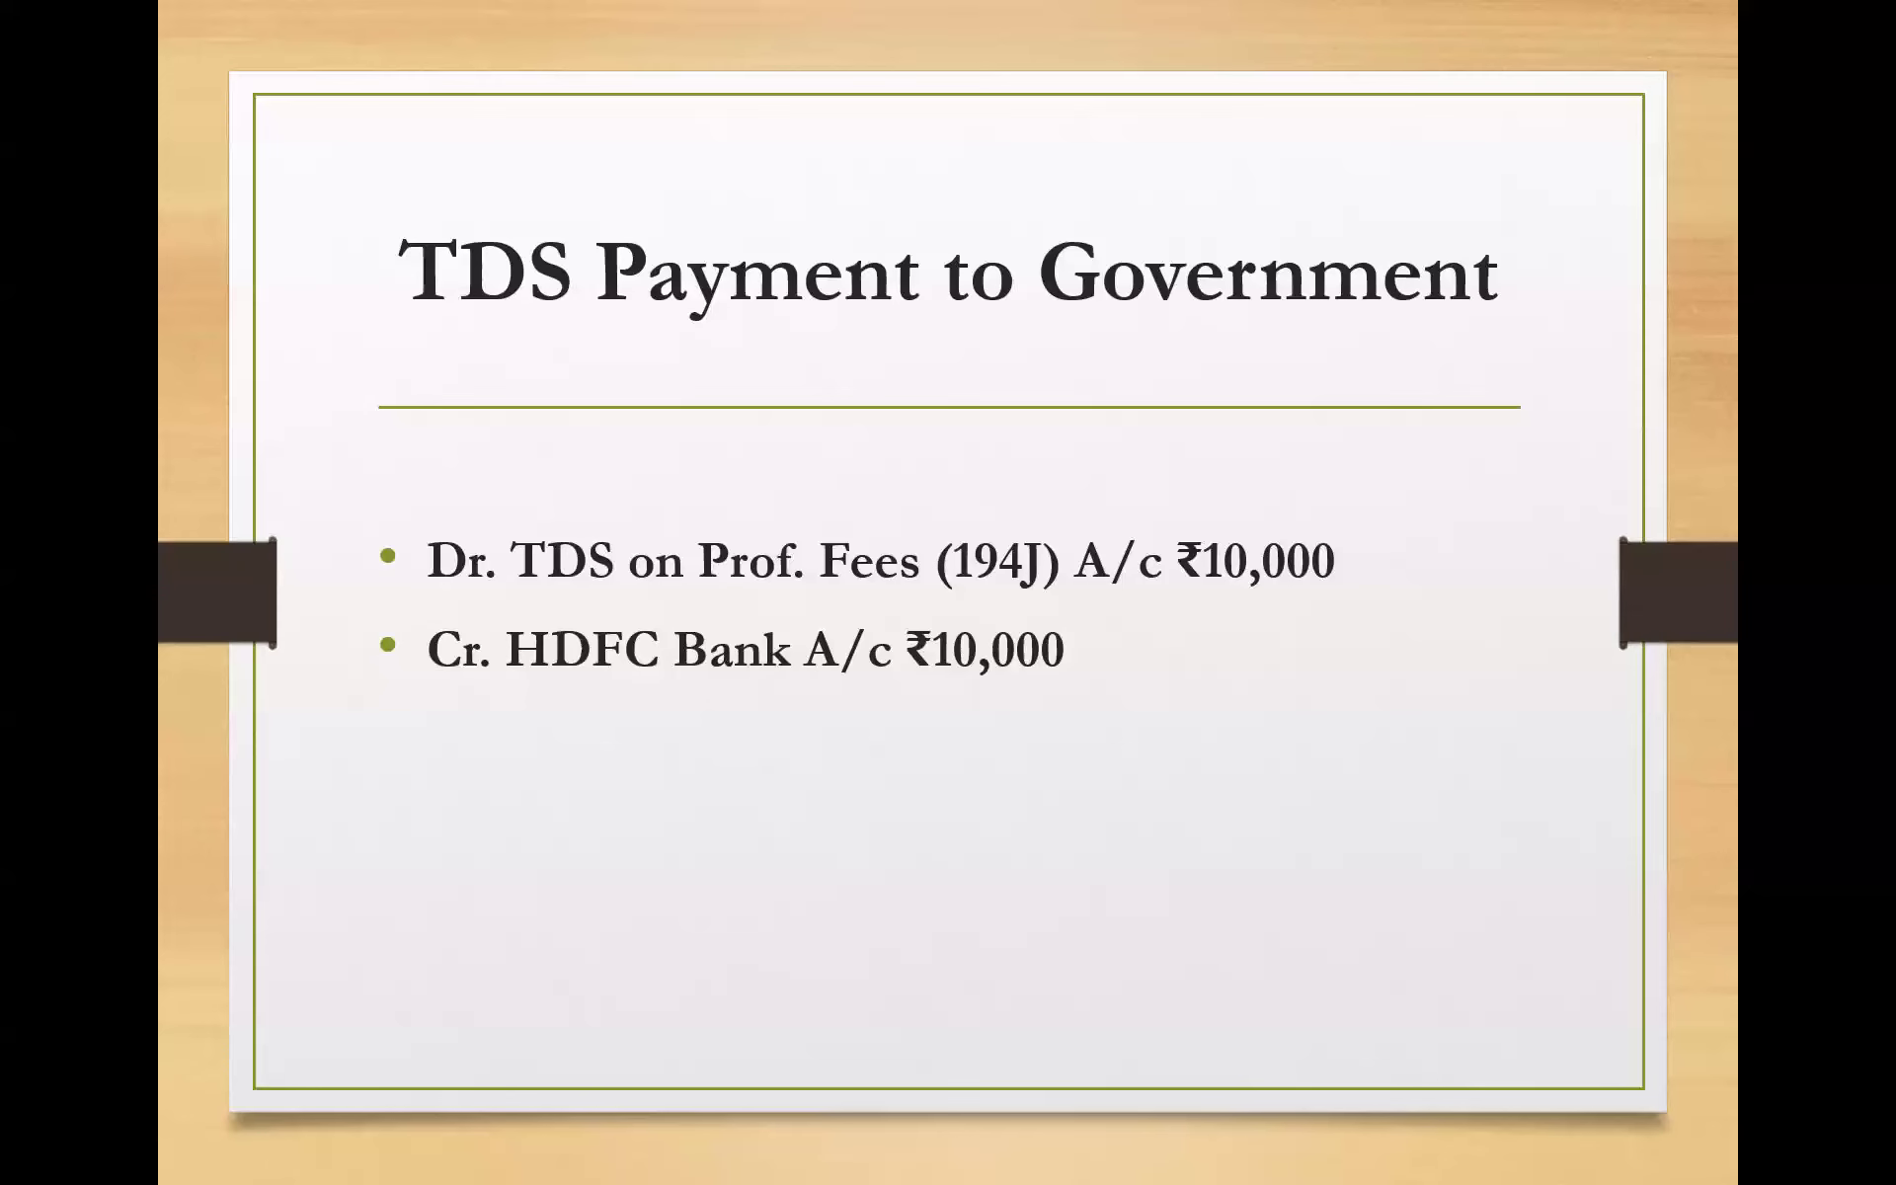
# - Revisit the Professional Fees with TDS slide, then move forward to Contract Payment with TDS
pyautogui.press('Left')
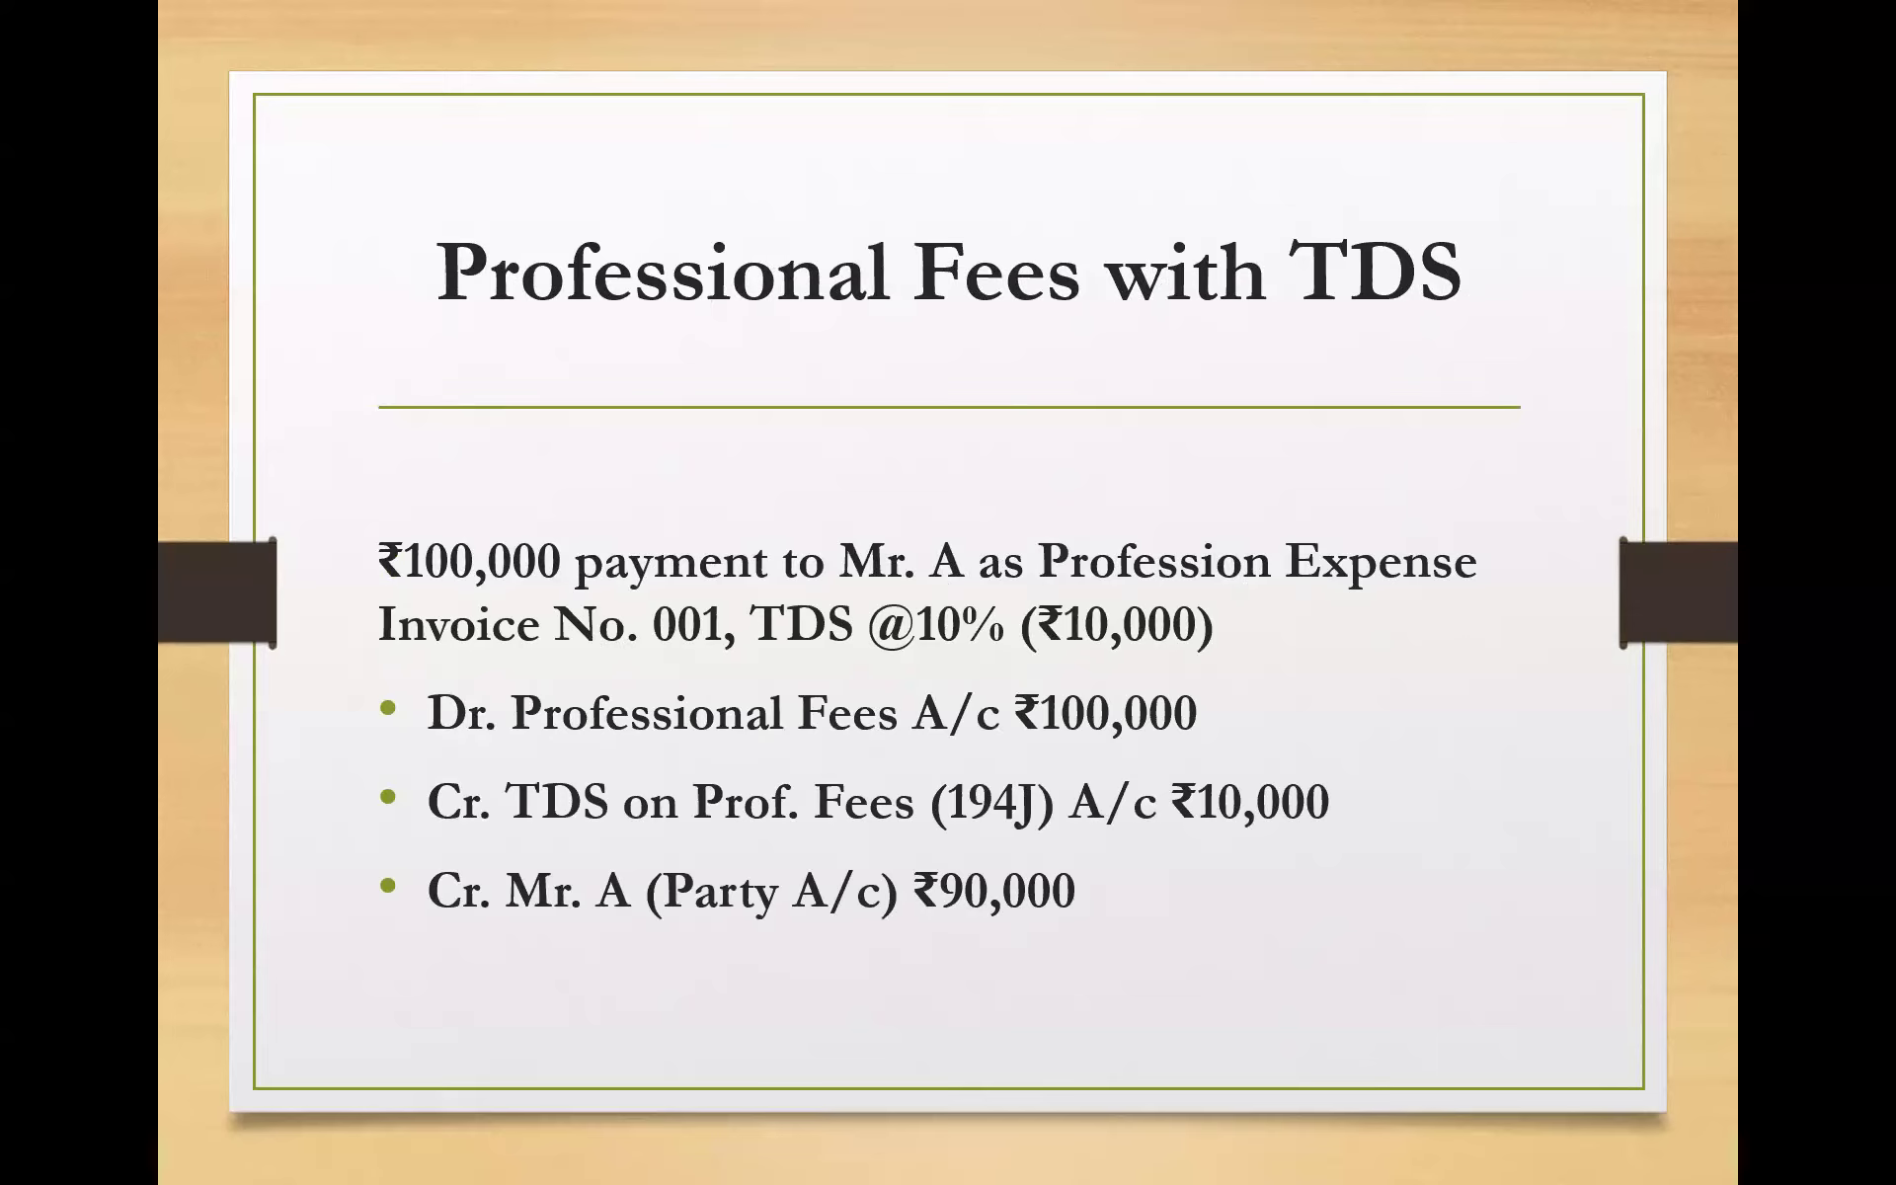
pyautogui.press('Right')
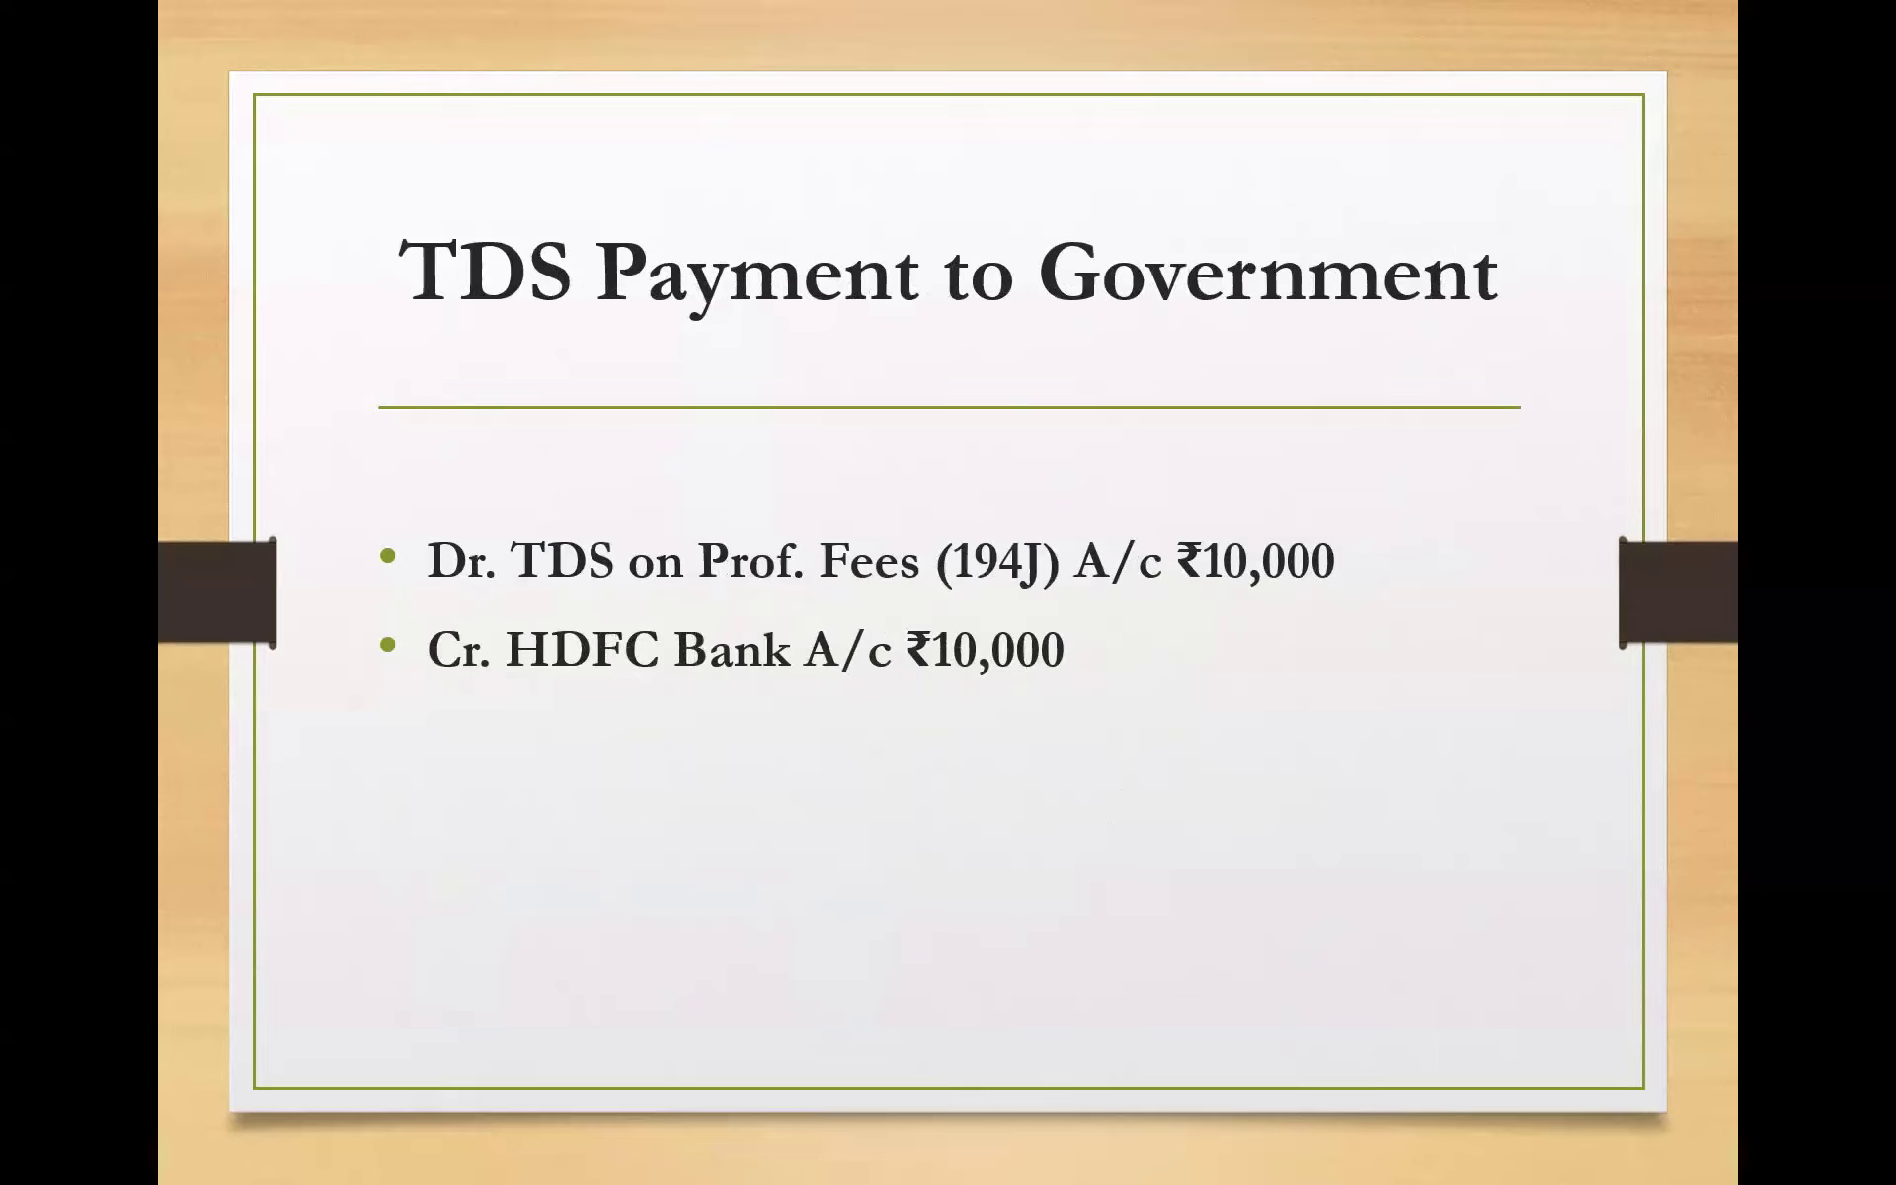
pyautogui.press('Right')
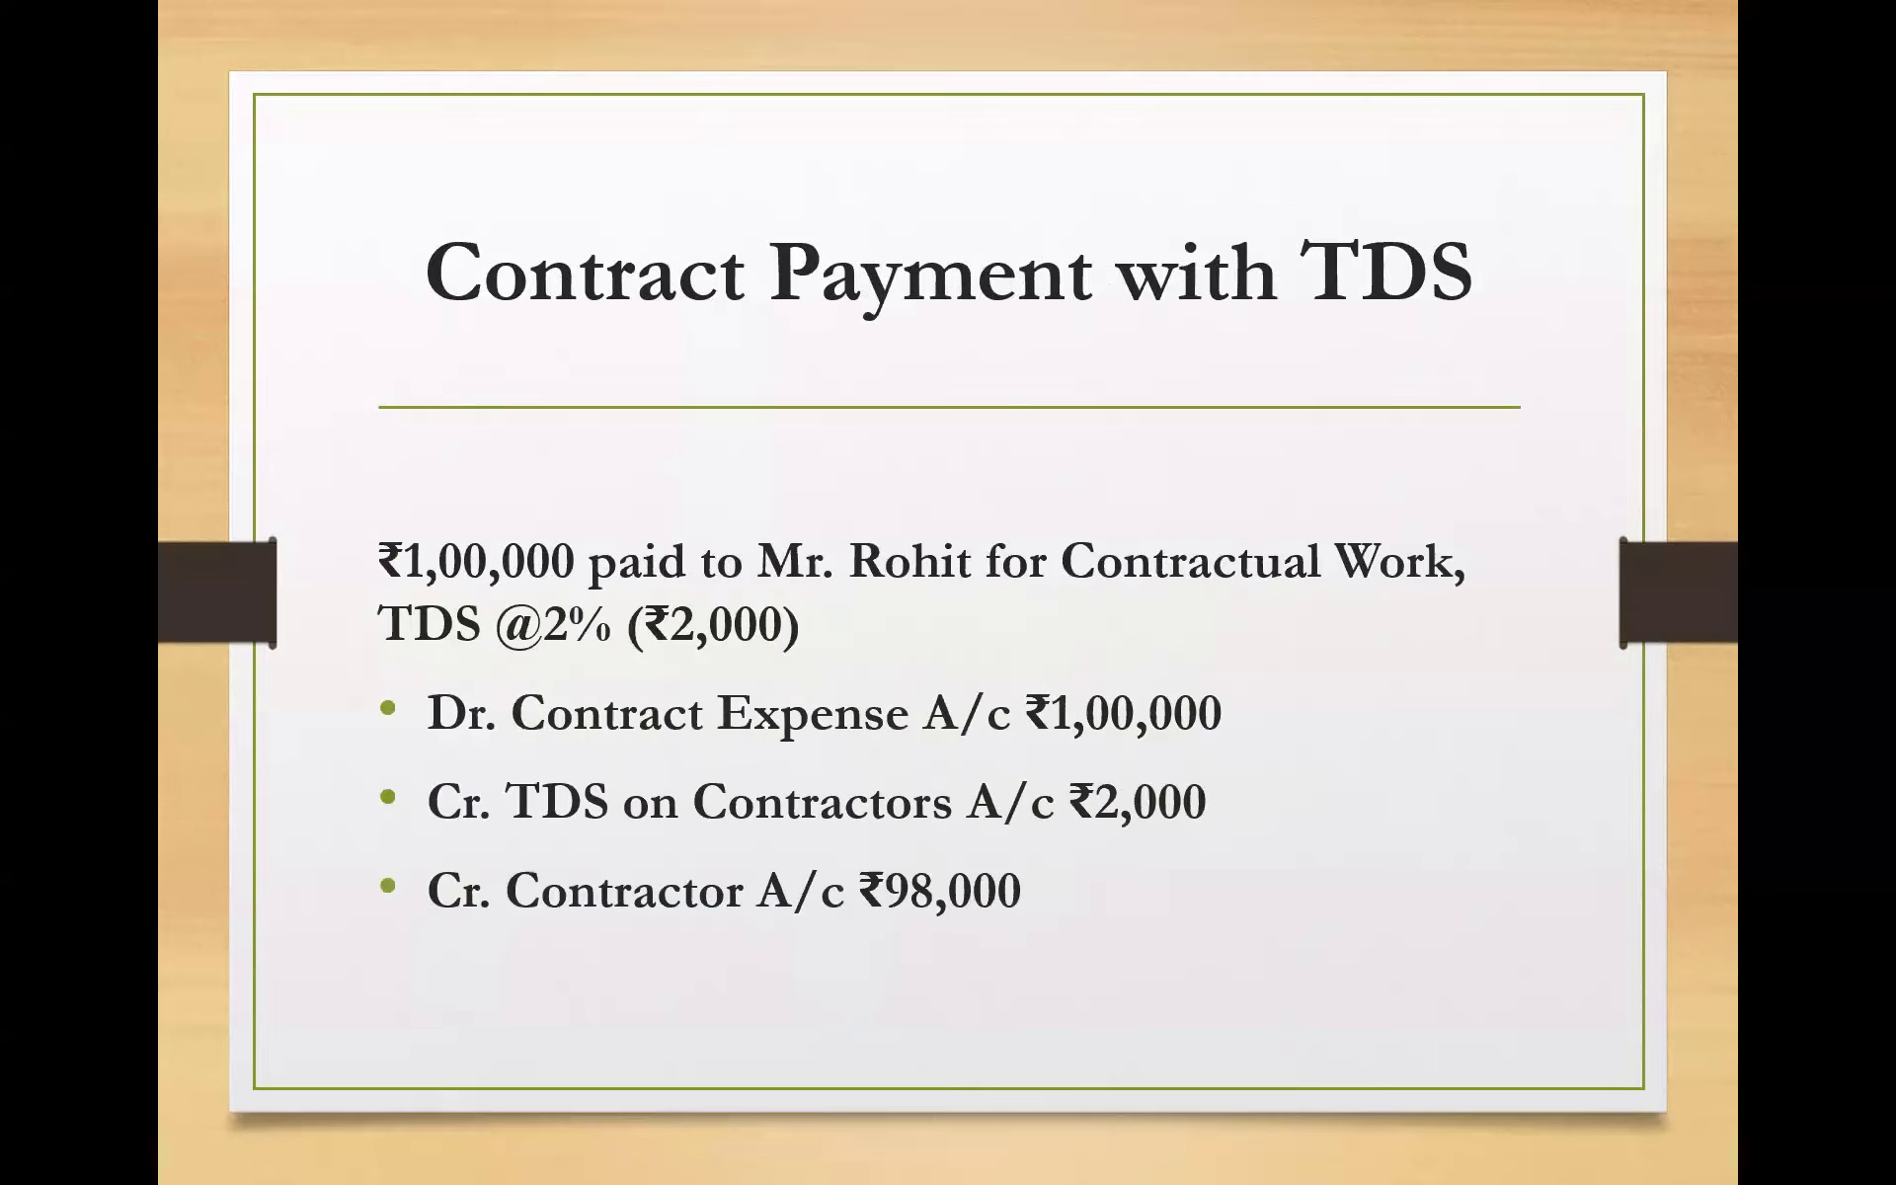